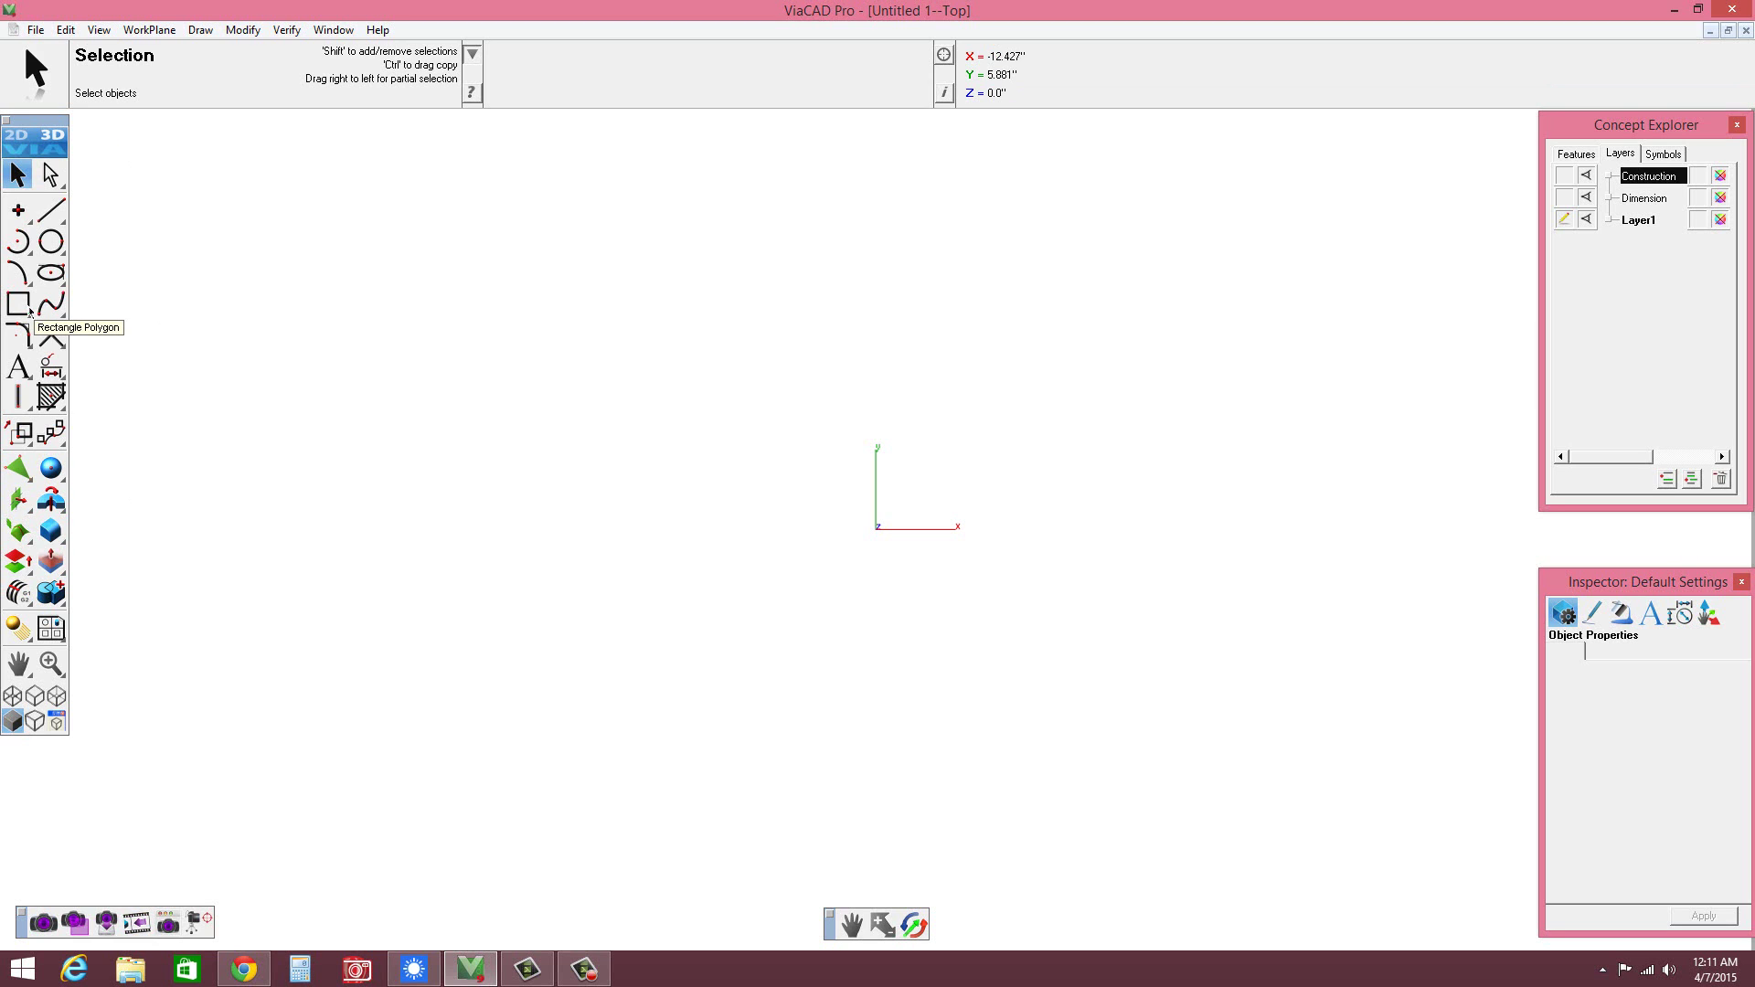
# - Turn off Update Silhouettes in the shade options, keeping Phong with Edges for static, dynamic and immediate shading
pyautogui.click(99, 30)
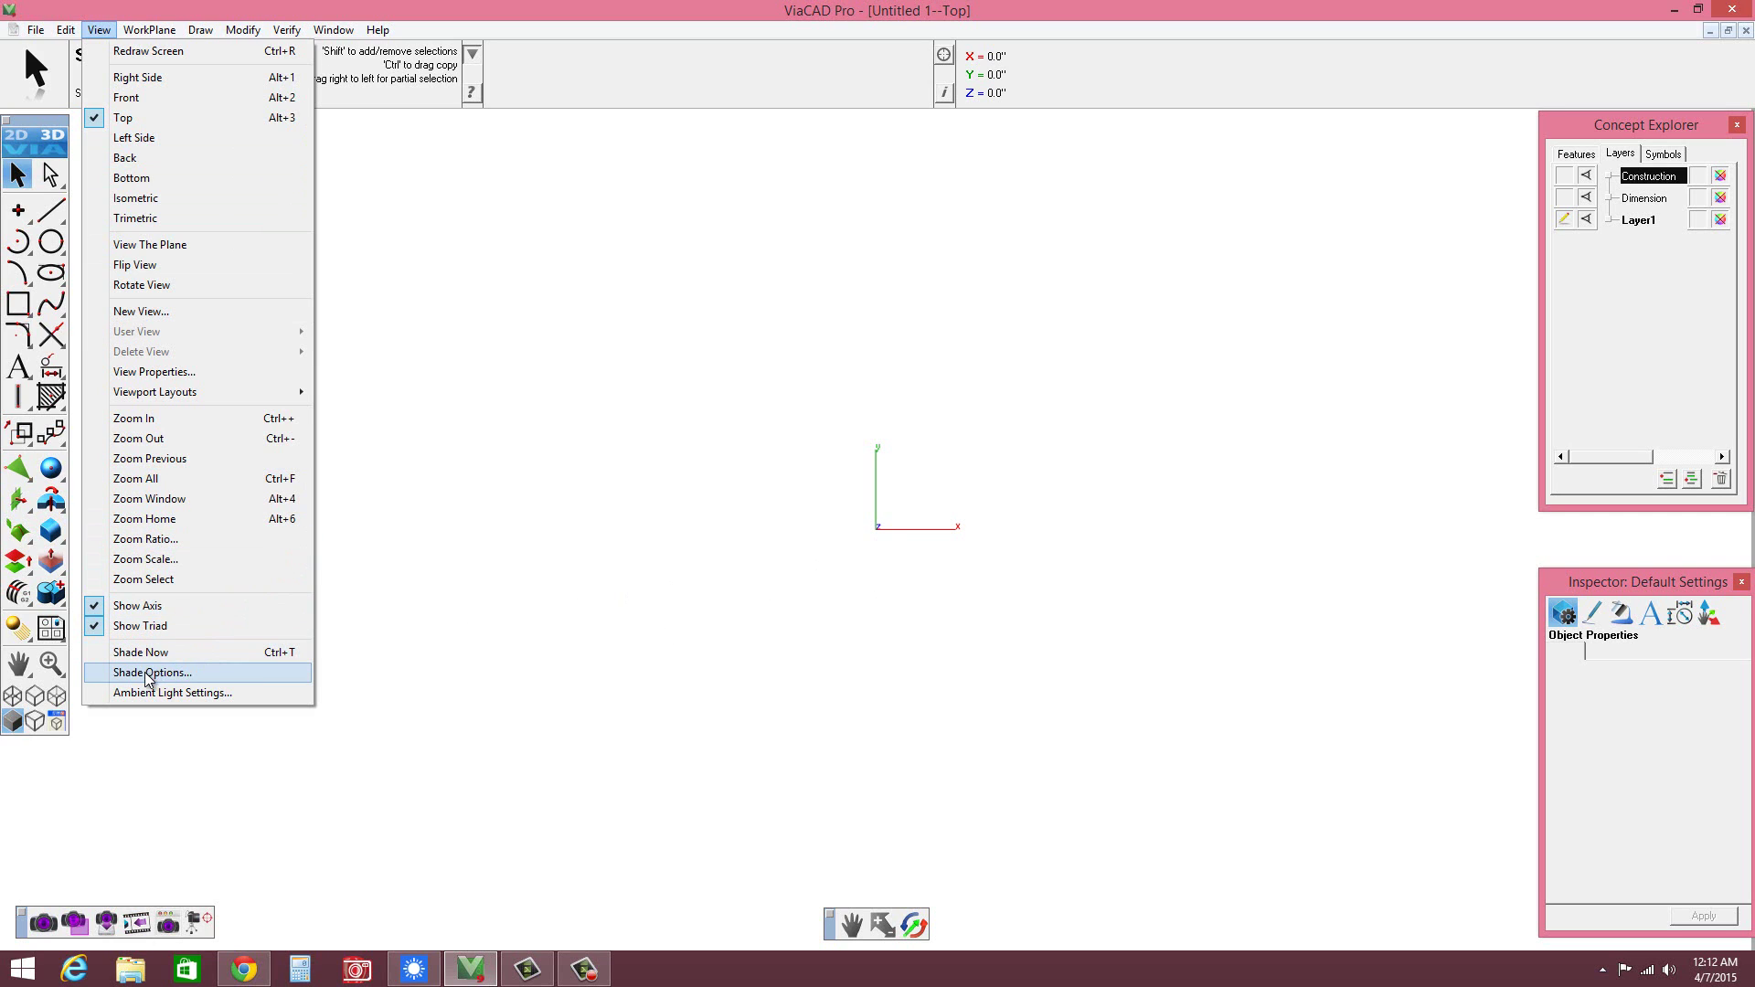
pyautogui.click(175, 673)
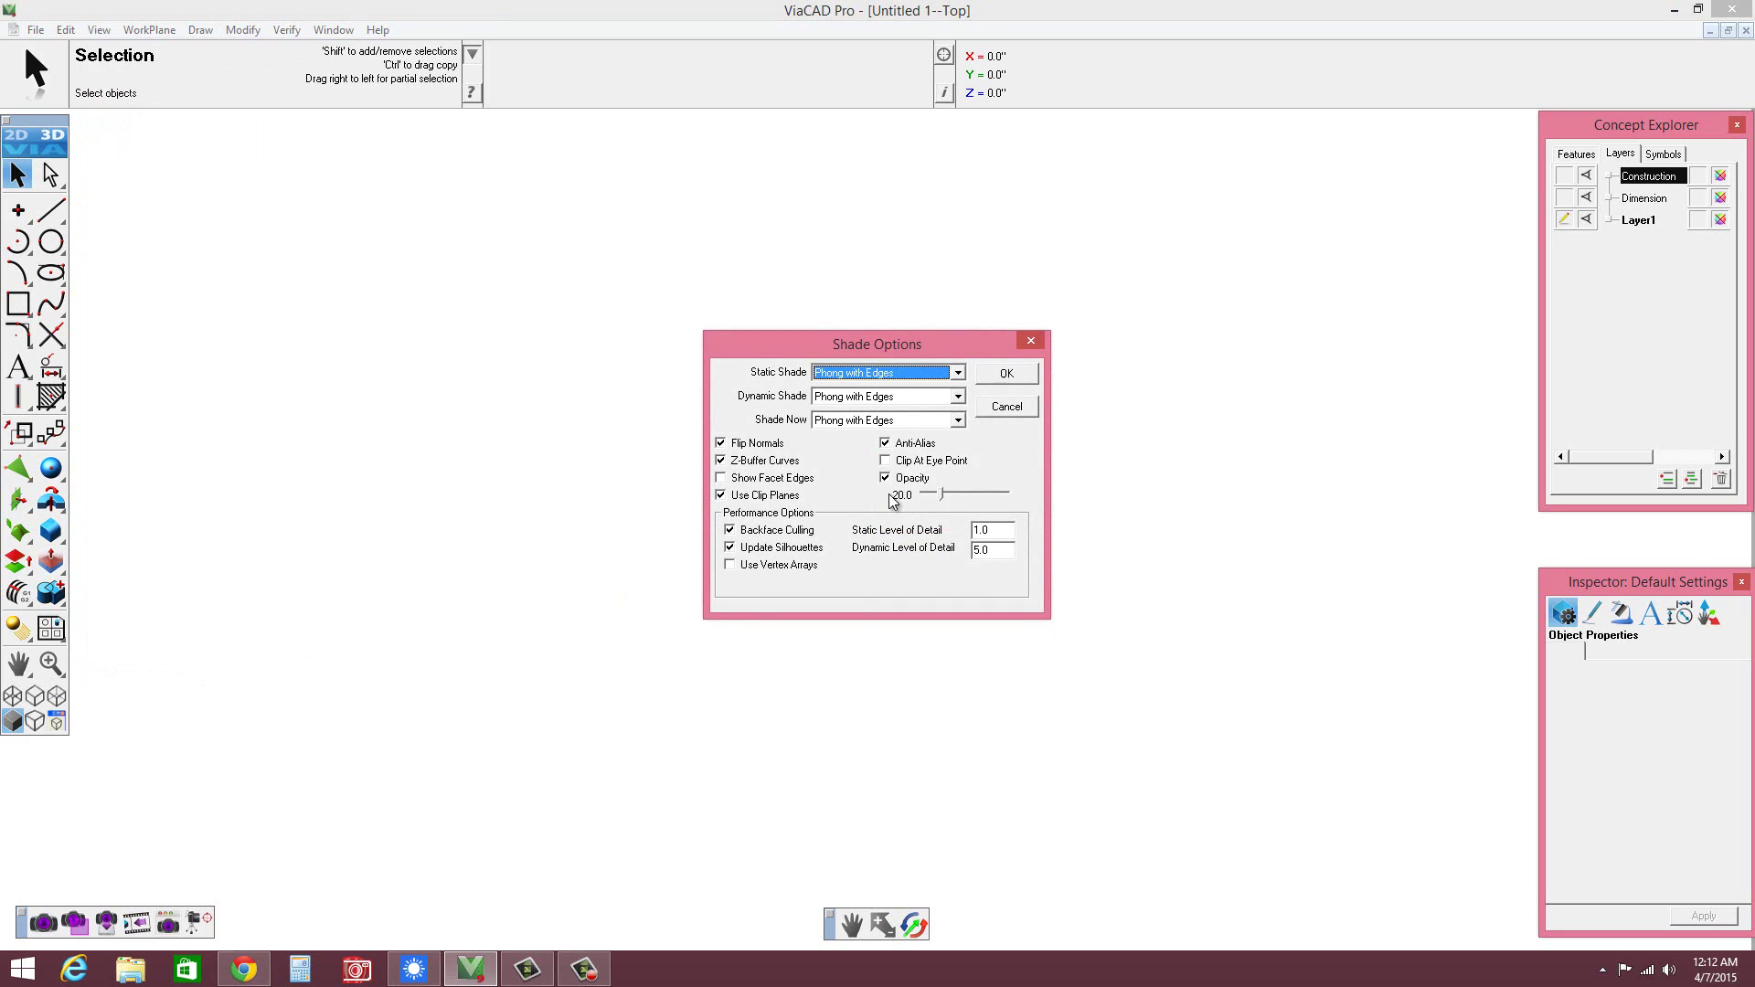
pyautogui.moveTo(854, 345); pyautogui.dragTo(533, 345)
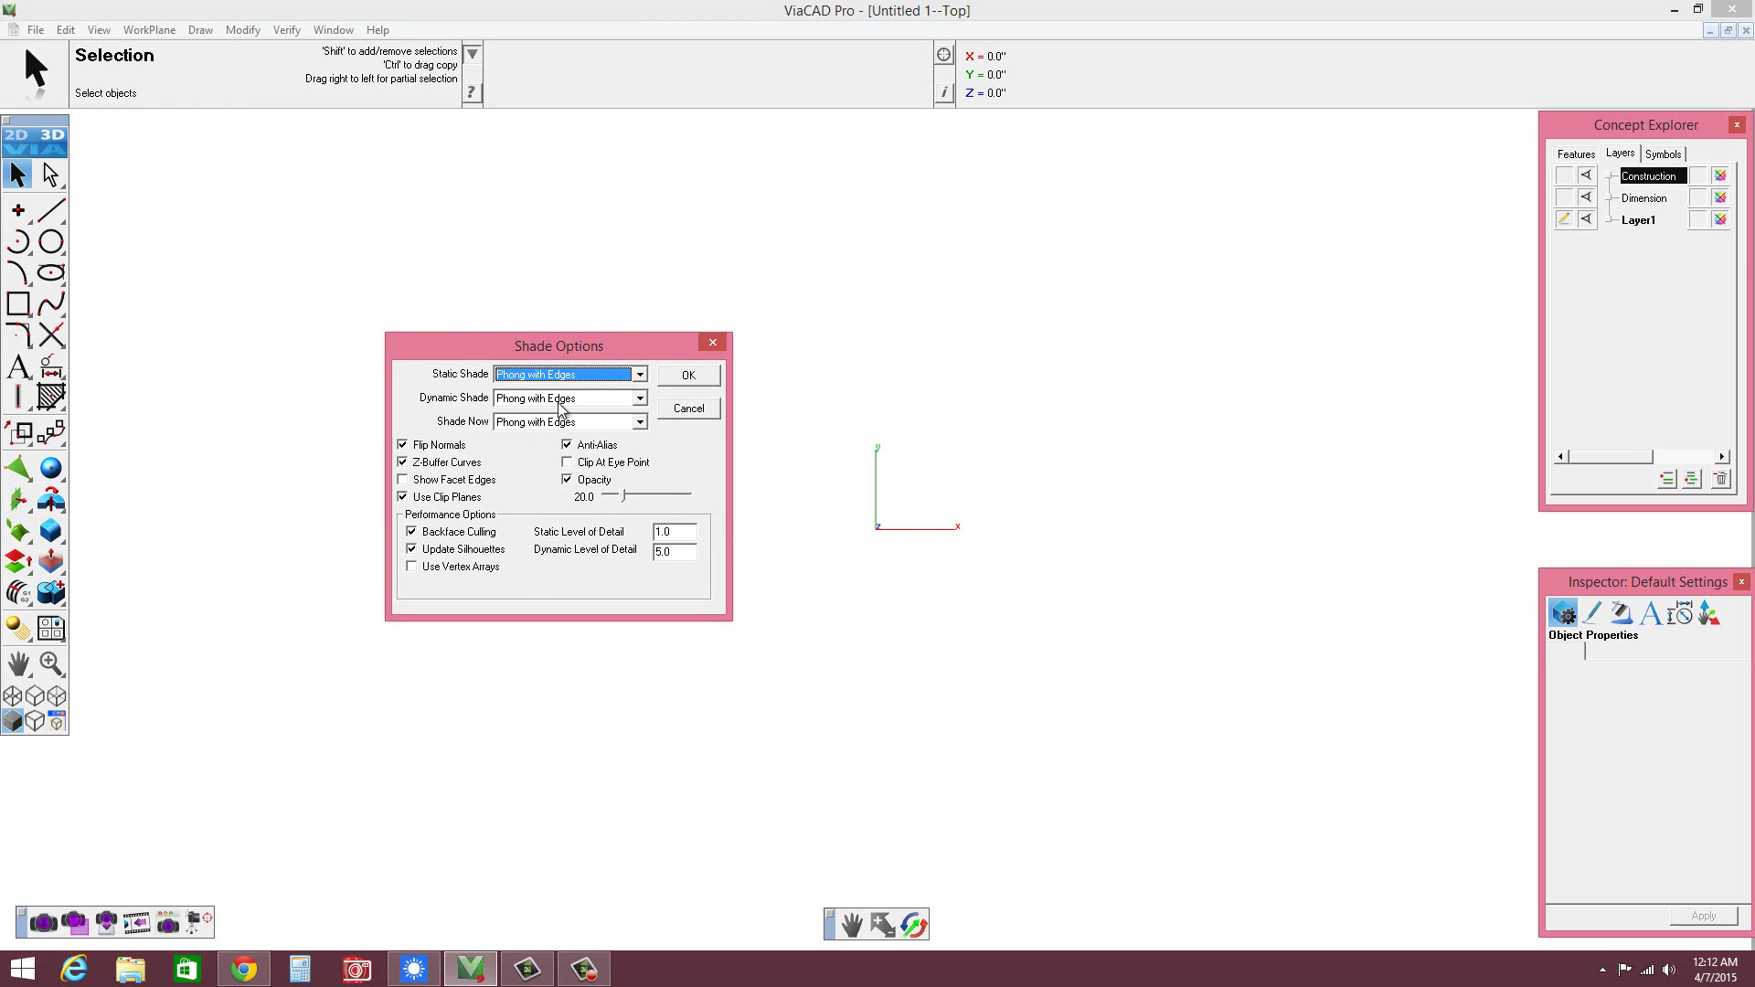
pyautogui.click(641, 401)
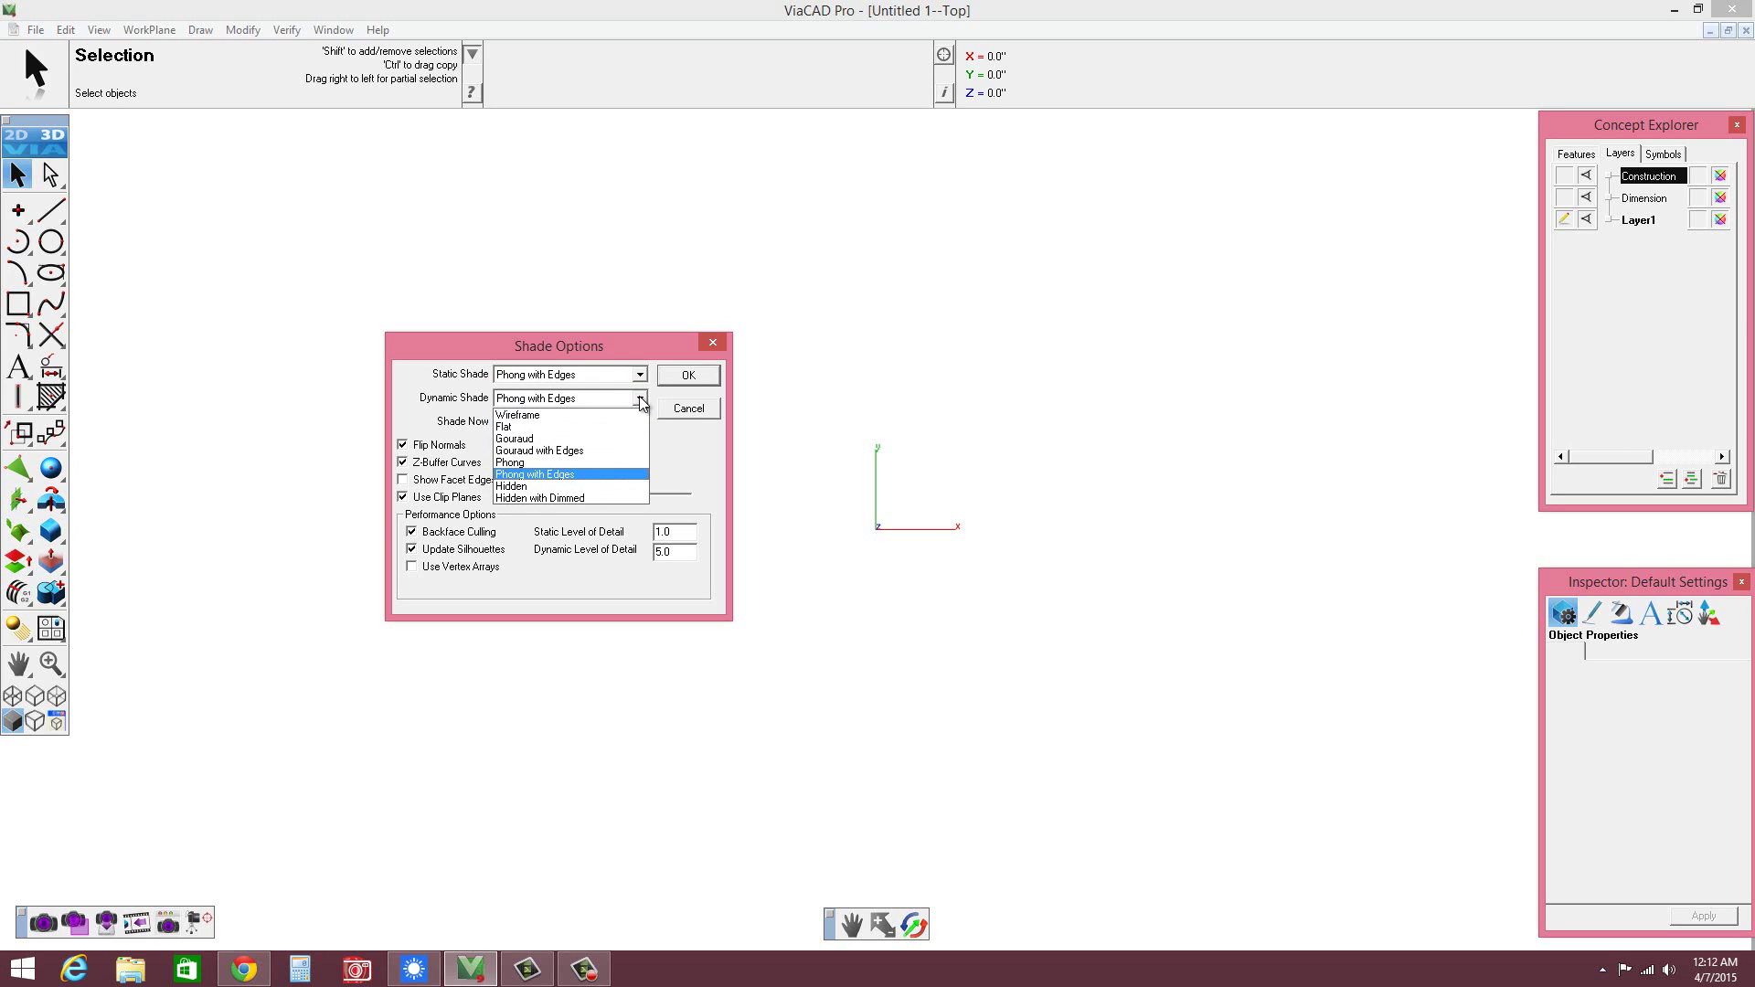
pyautogui.click(641, 402)
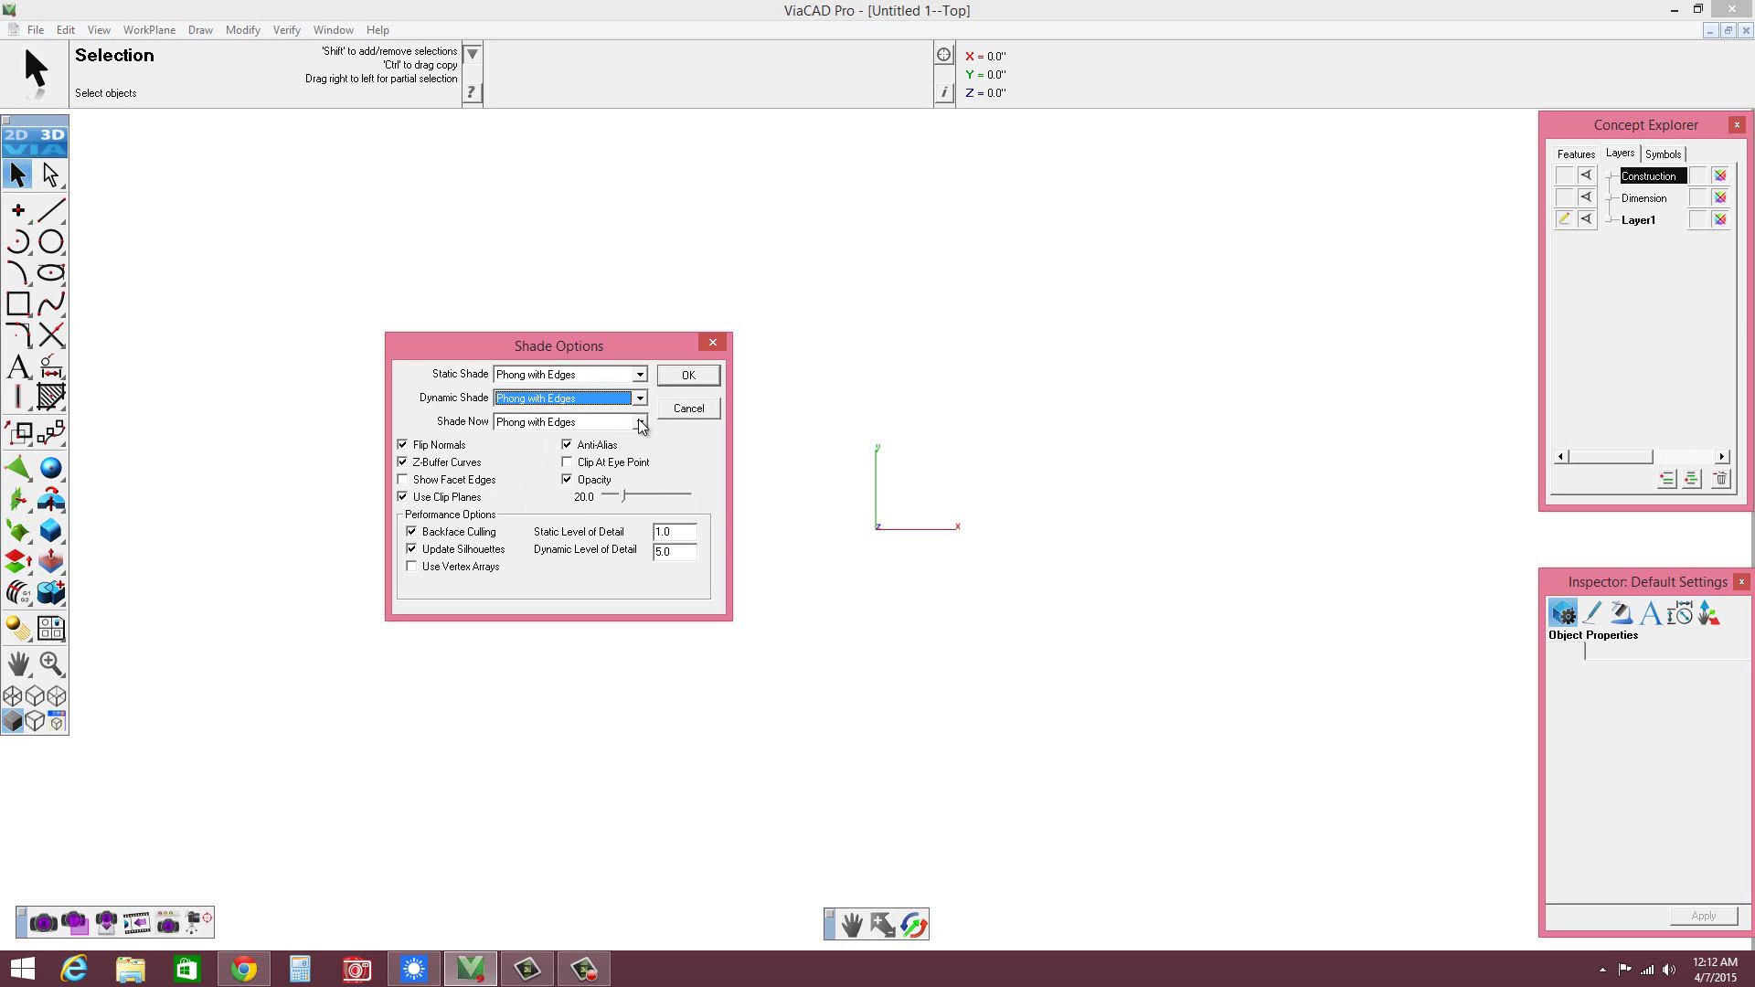
pyautogui.click(640, 423)
pyautogui.click(641, 425)
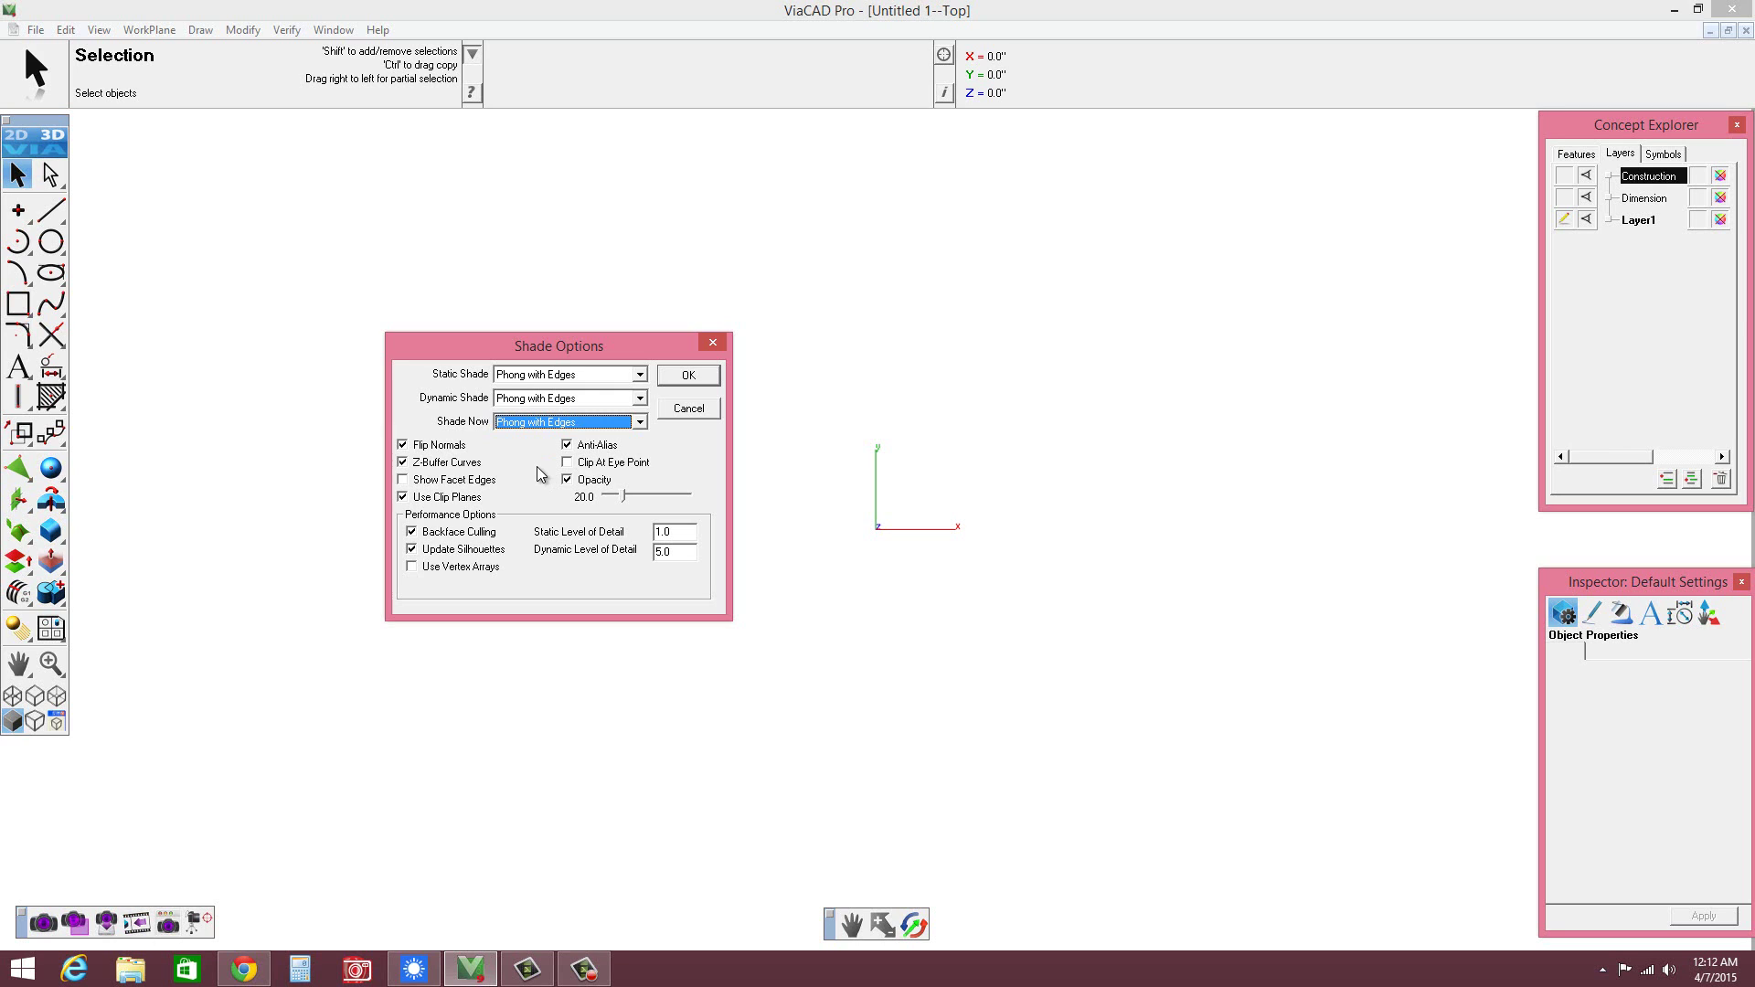
pyautogui.click(411, 550)
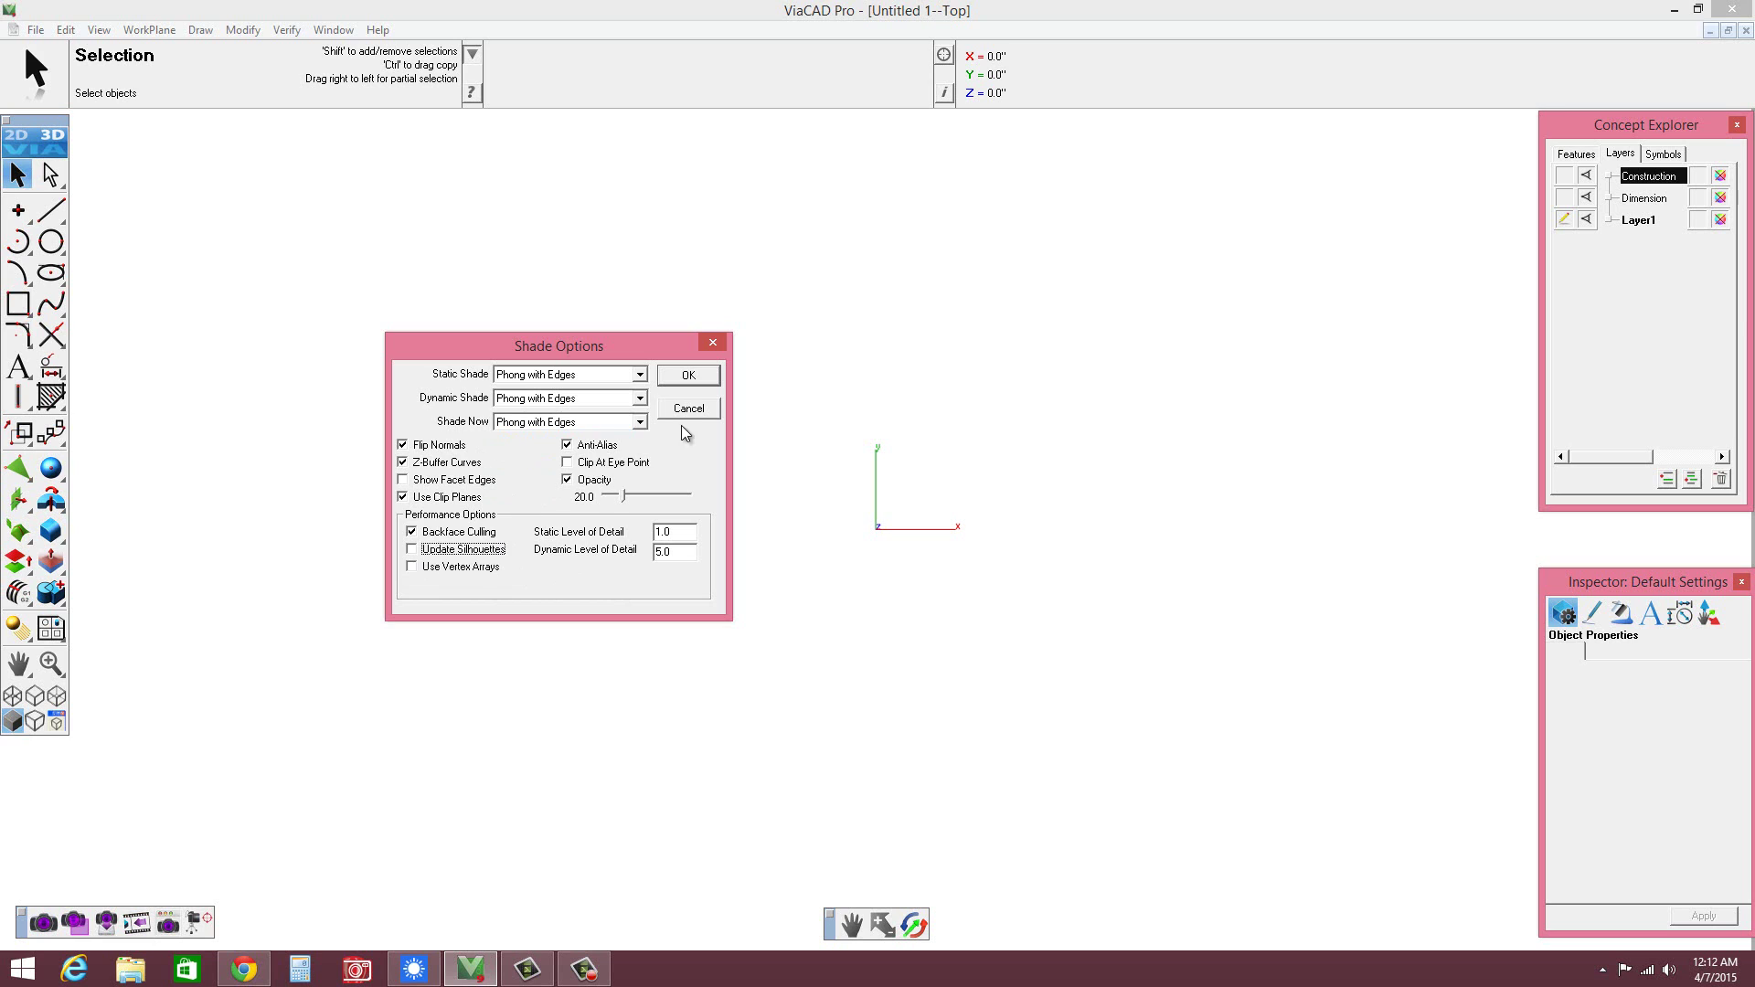
pyautogui.click(688, 376)
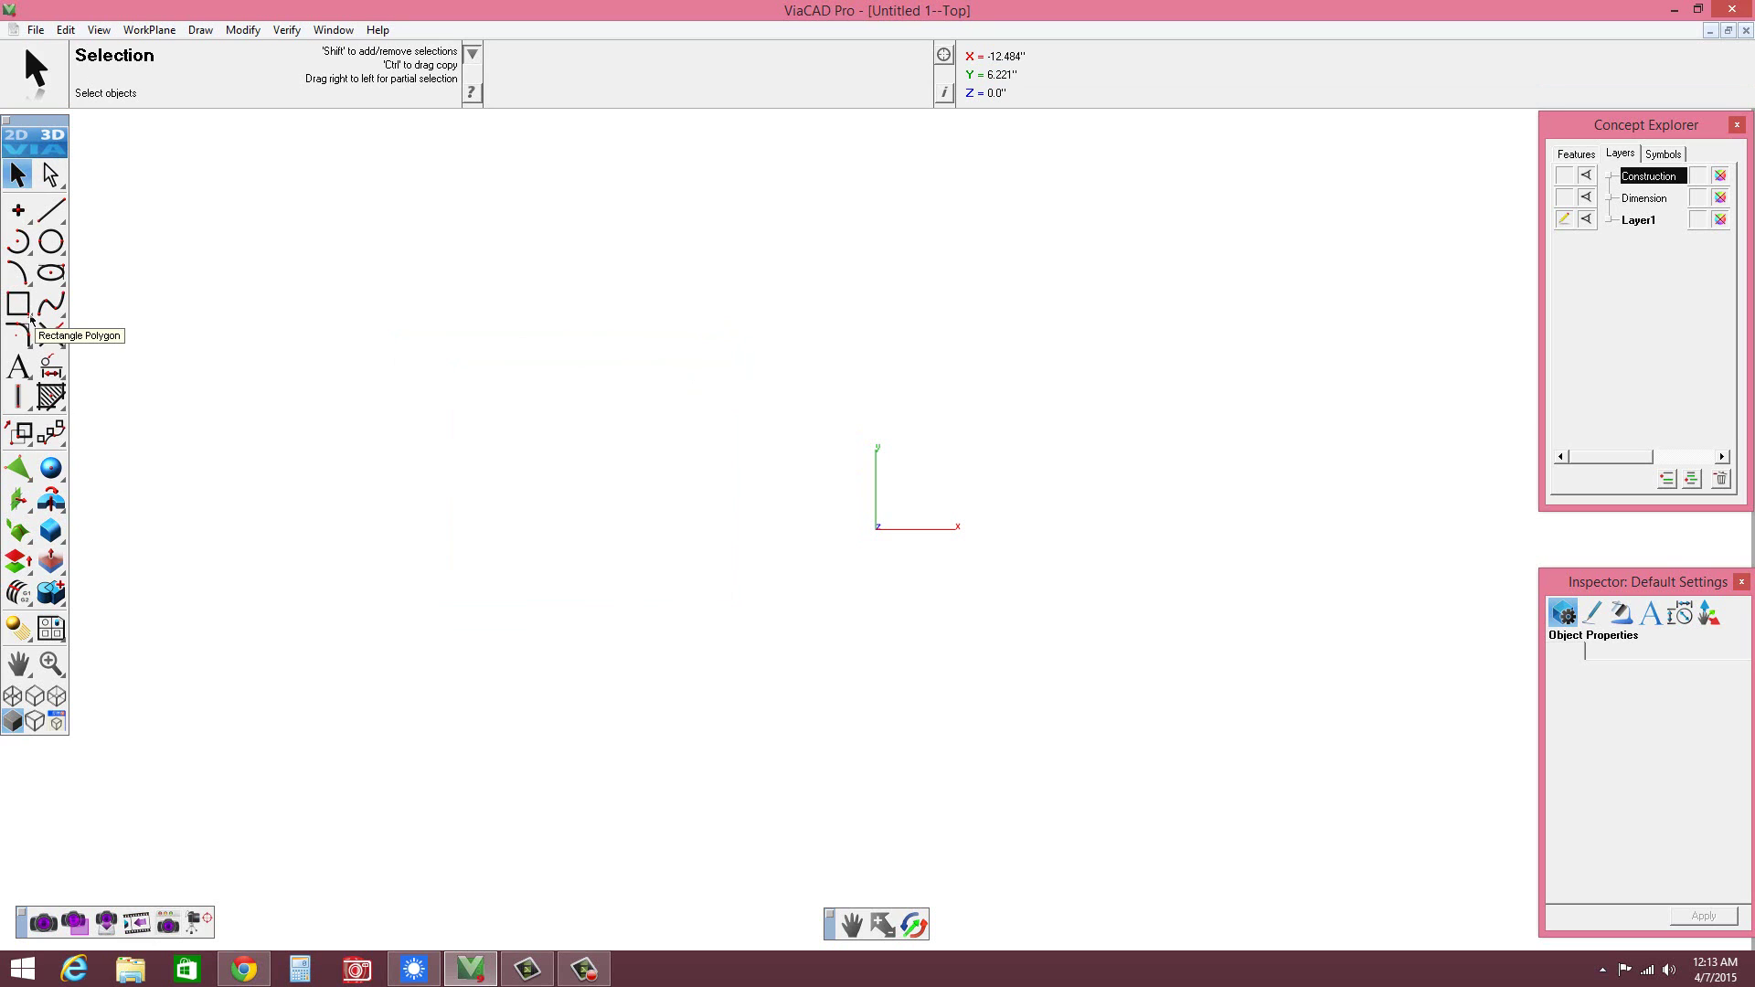
# - Draw a corner-to-corner rectangle starting at the origin, with a width of 3 inches and a height of 5 inches
pyautogui.click(30, 318)
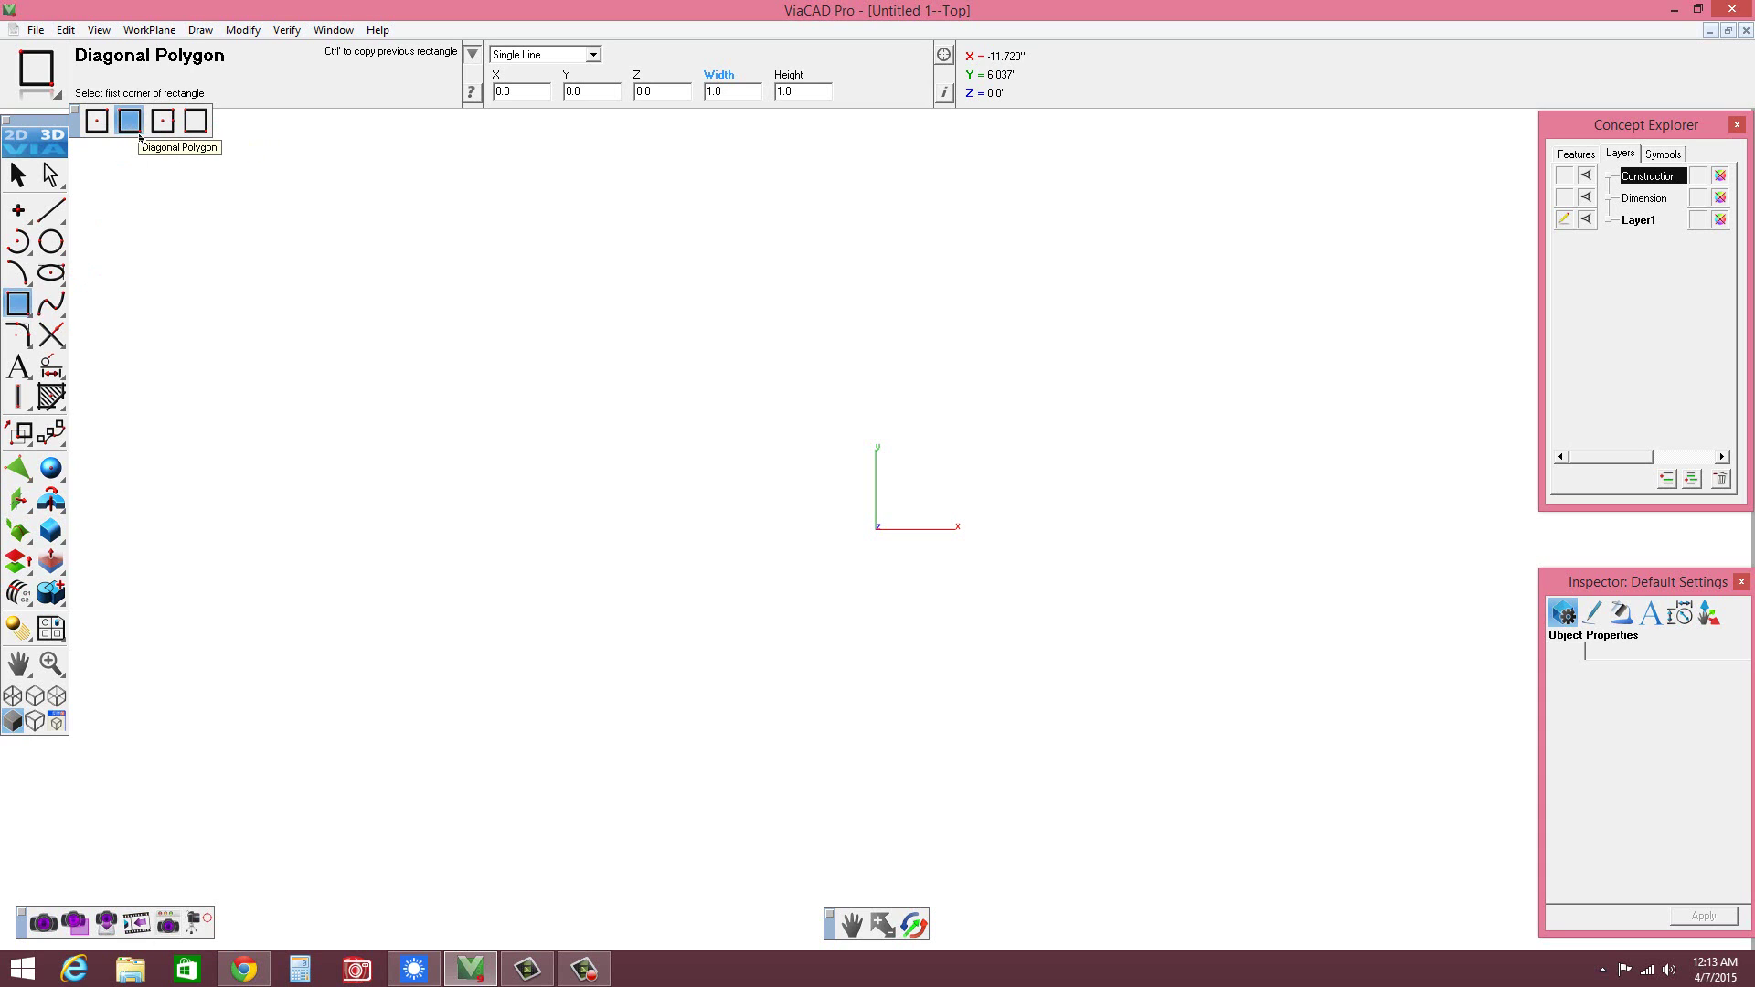
pyautogui.click(877, 530)
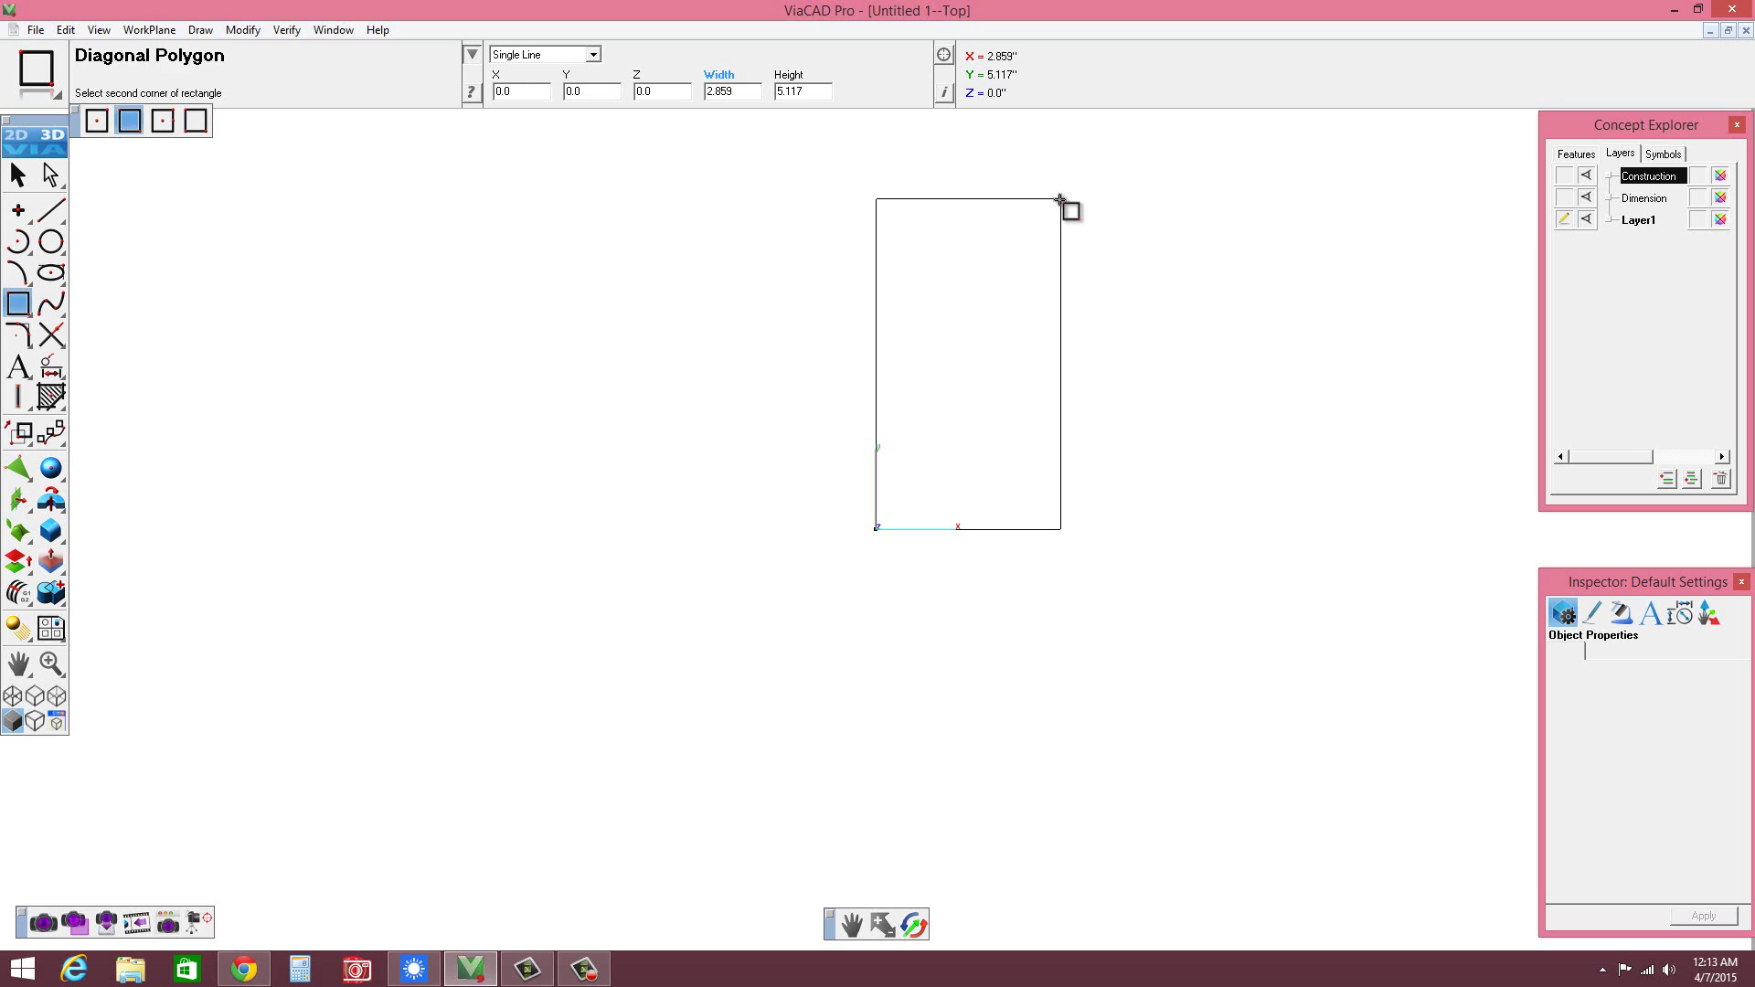
pyautogui.click(1060, 197)
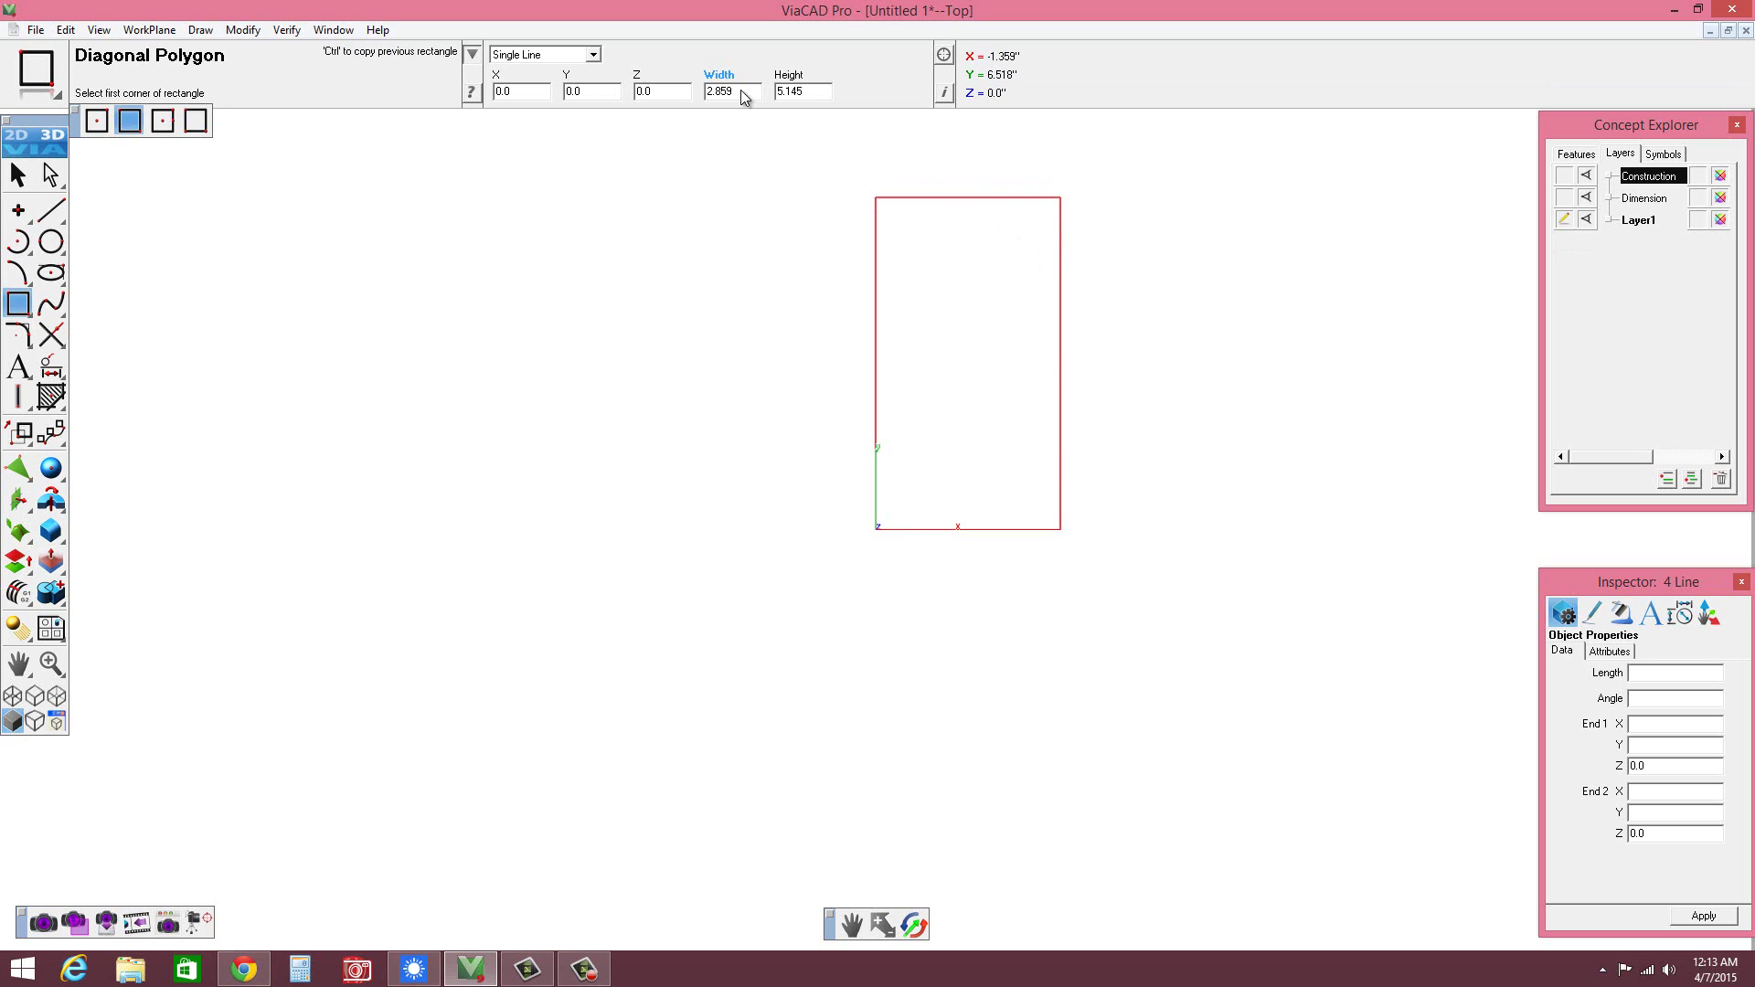
pyautogui.moveTo(736, 91); pyautogui.dragTo(703, 91)
pyautogui.write('3')
pyautogui.moveTo(818, 91); pyautogui.dragTo(777, 92)
pyautogui.write('5')
pyautogui.press('Return')
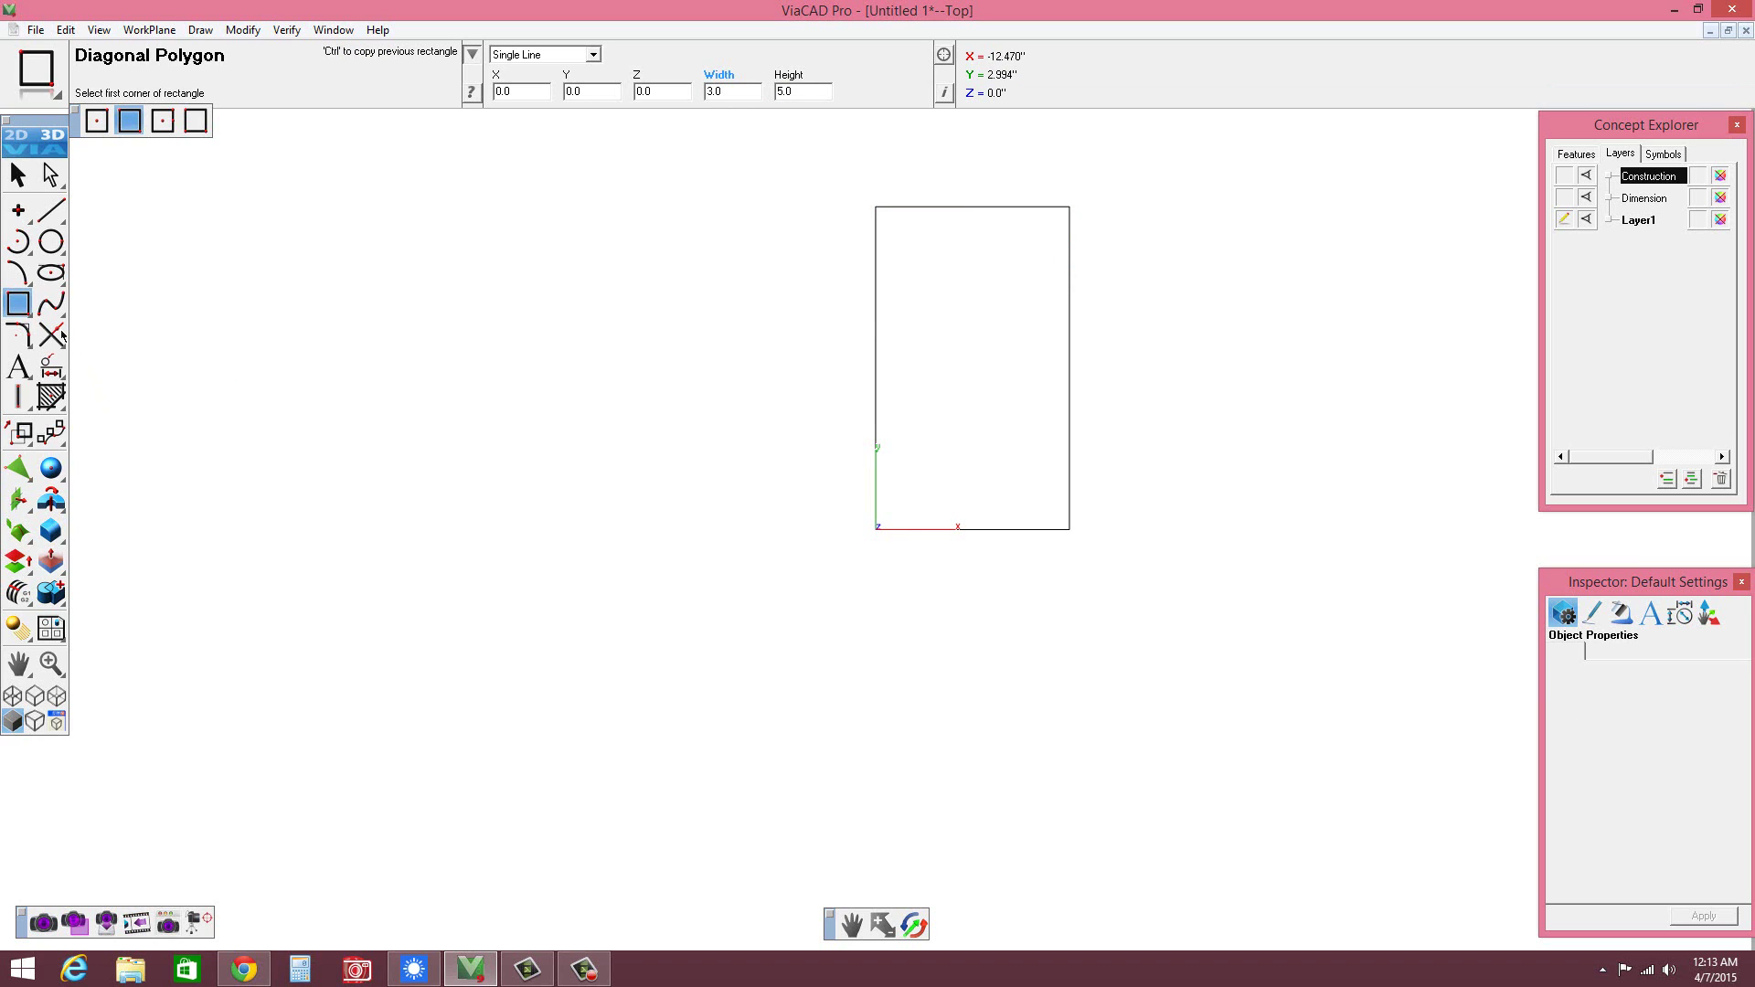
# - Extrude the 3 by 5 inch rectangle into a solid by a distance of 0.5 inch
pyautogui.click(51, 499)
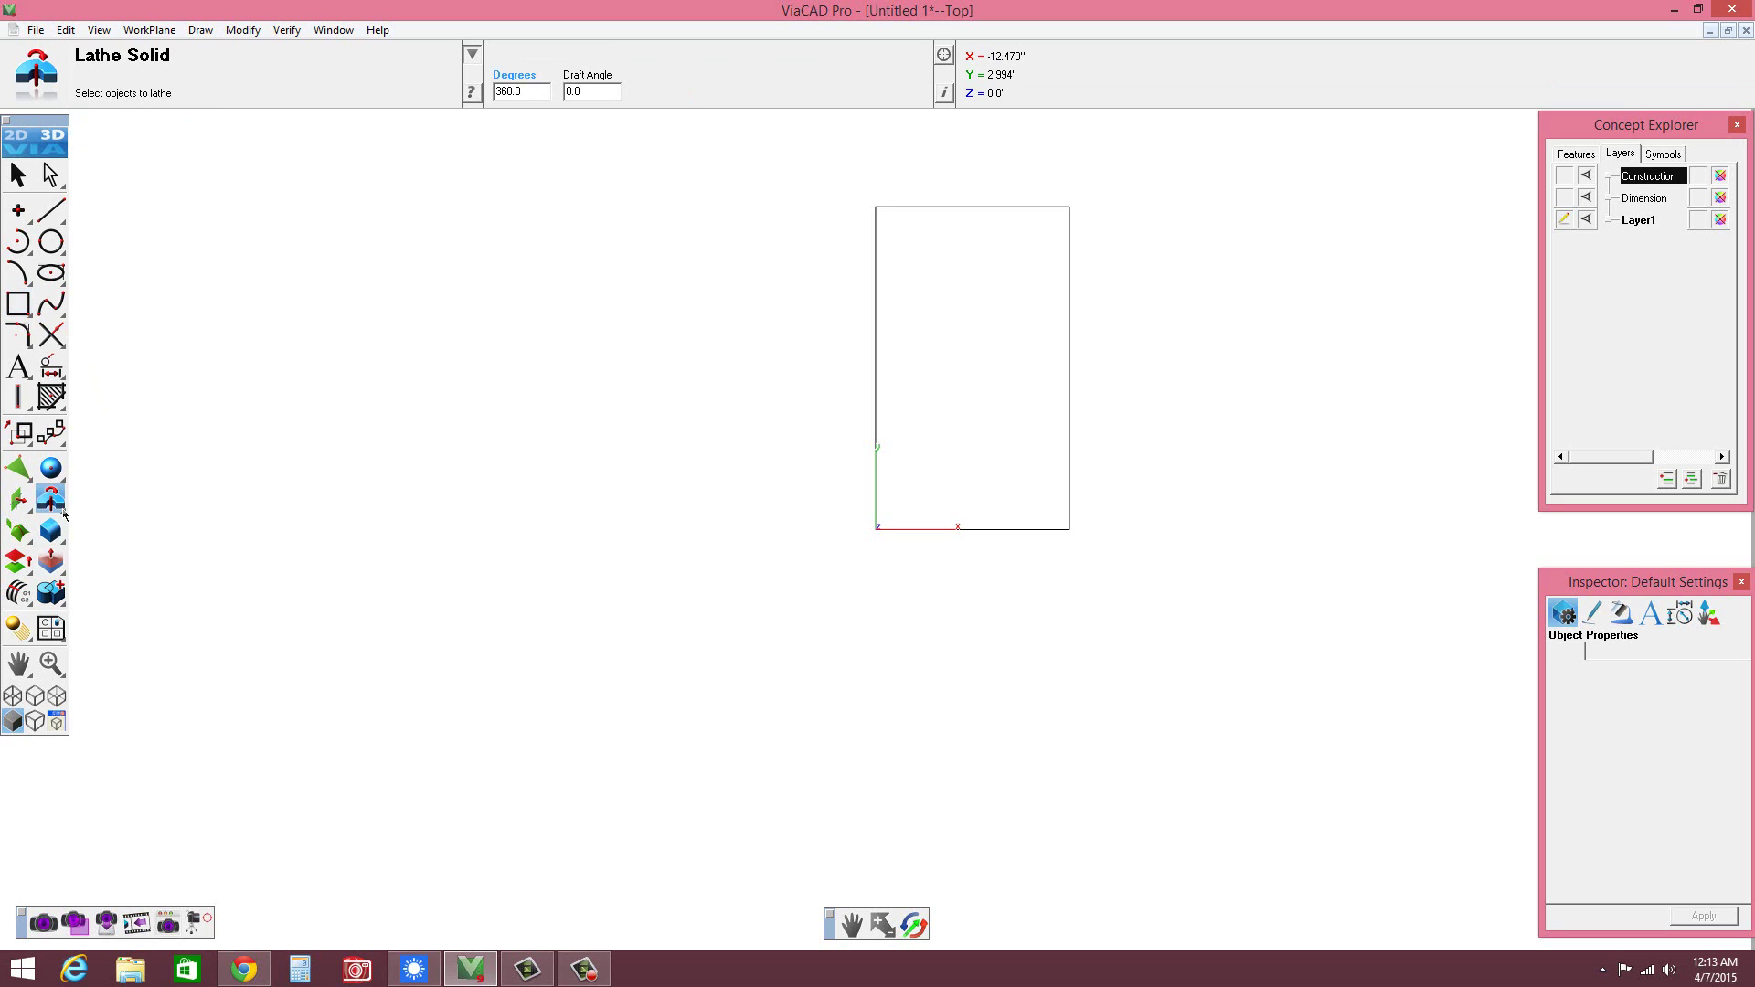
pyautogui.click(64, 514)
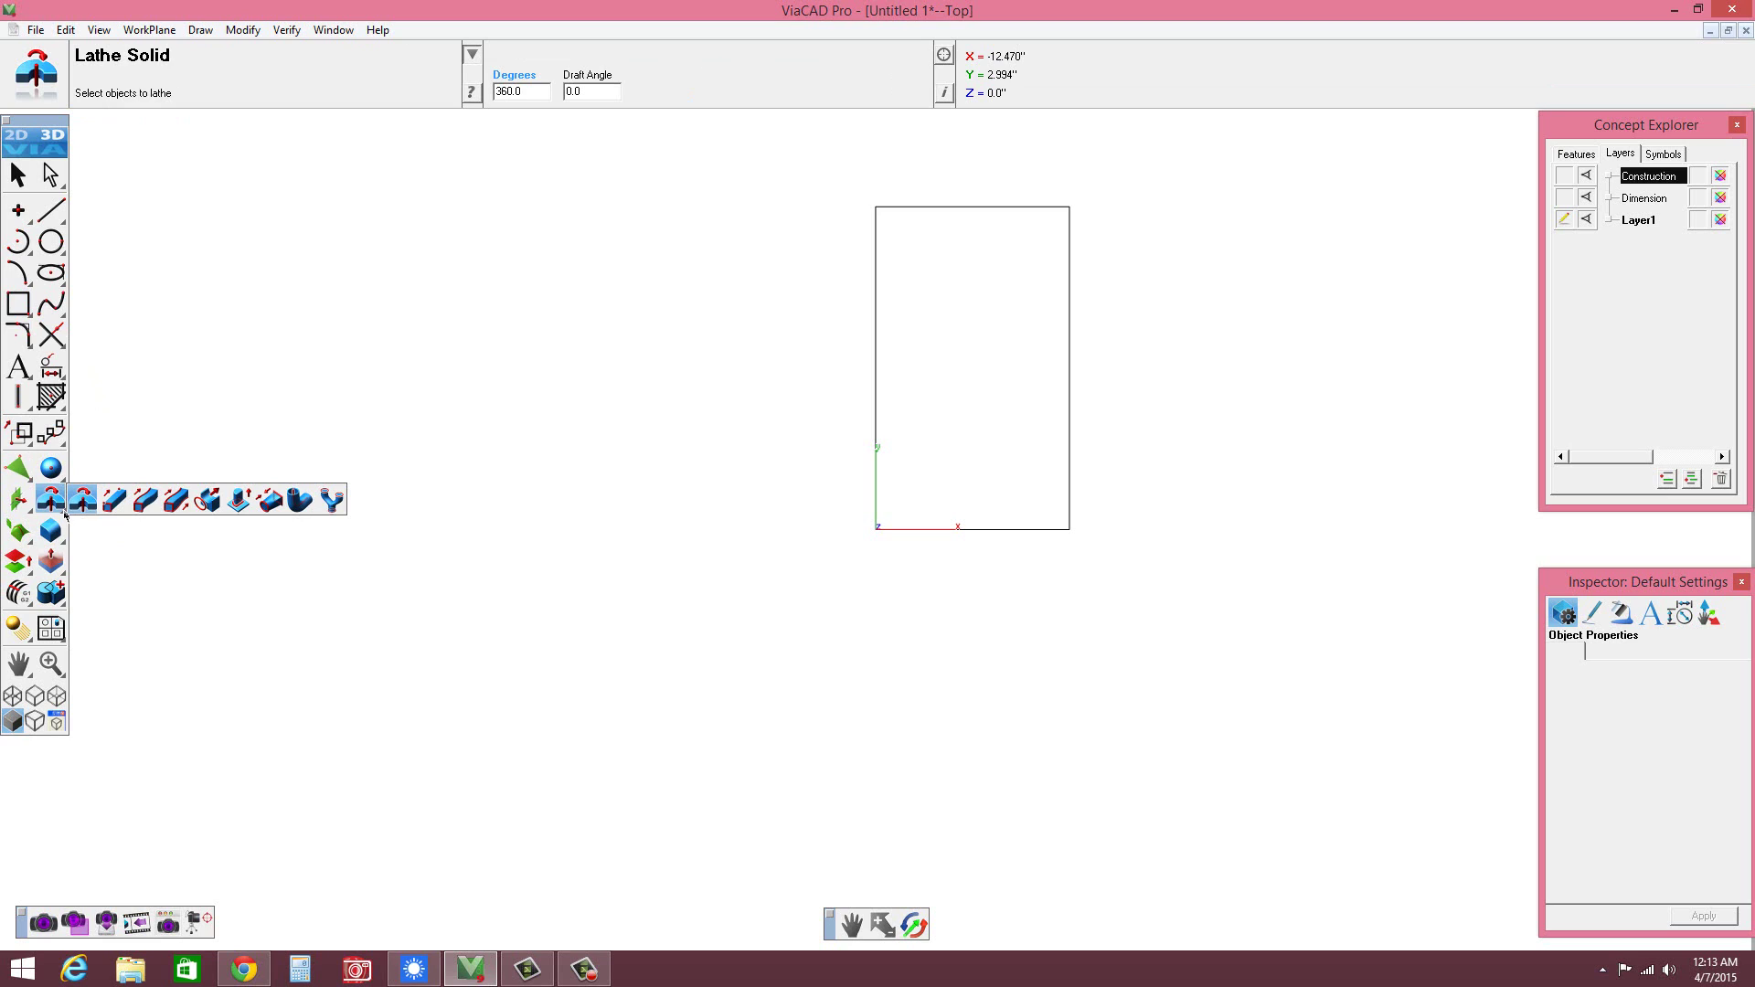
pyautogui.click(112, 501)
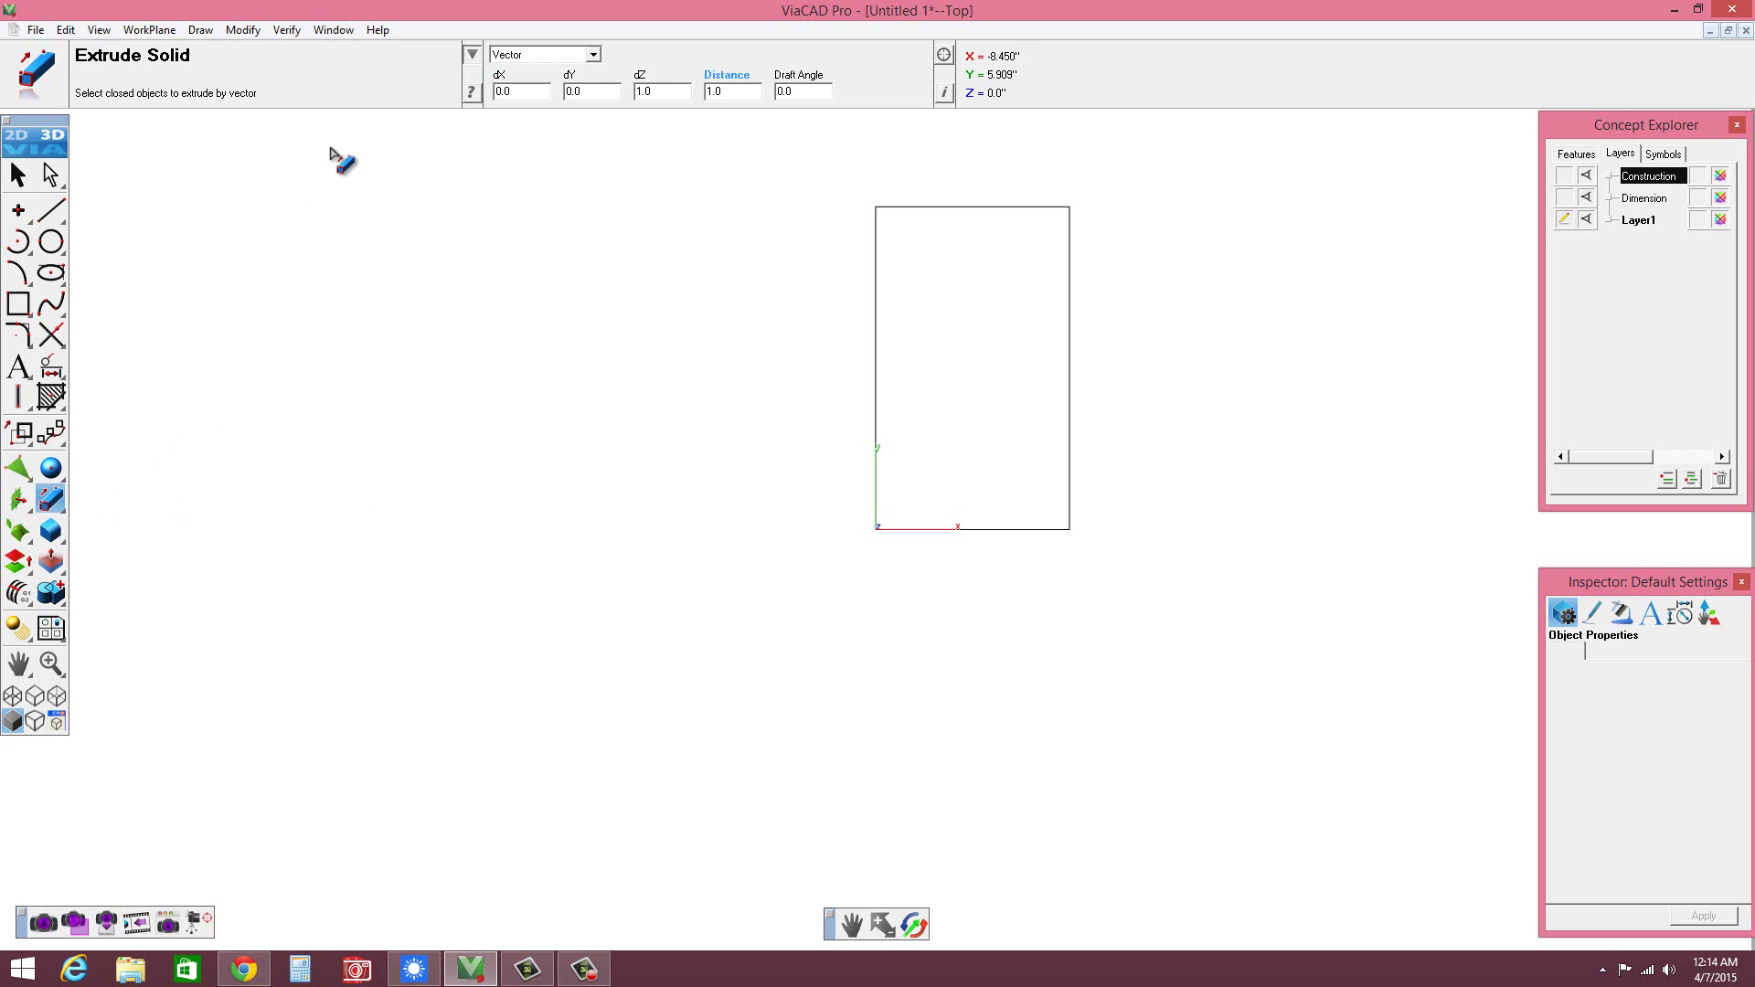
pyautogui.click(592, 54)
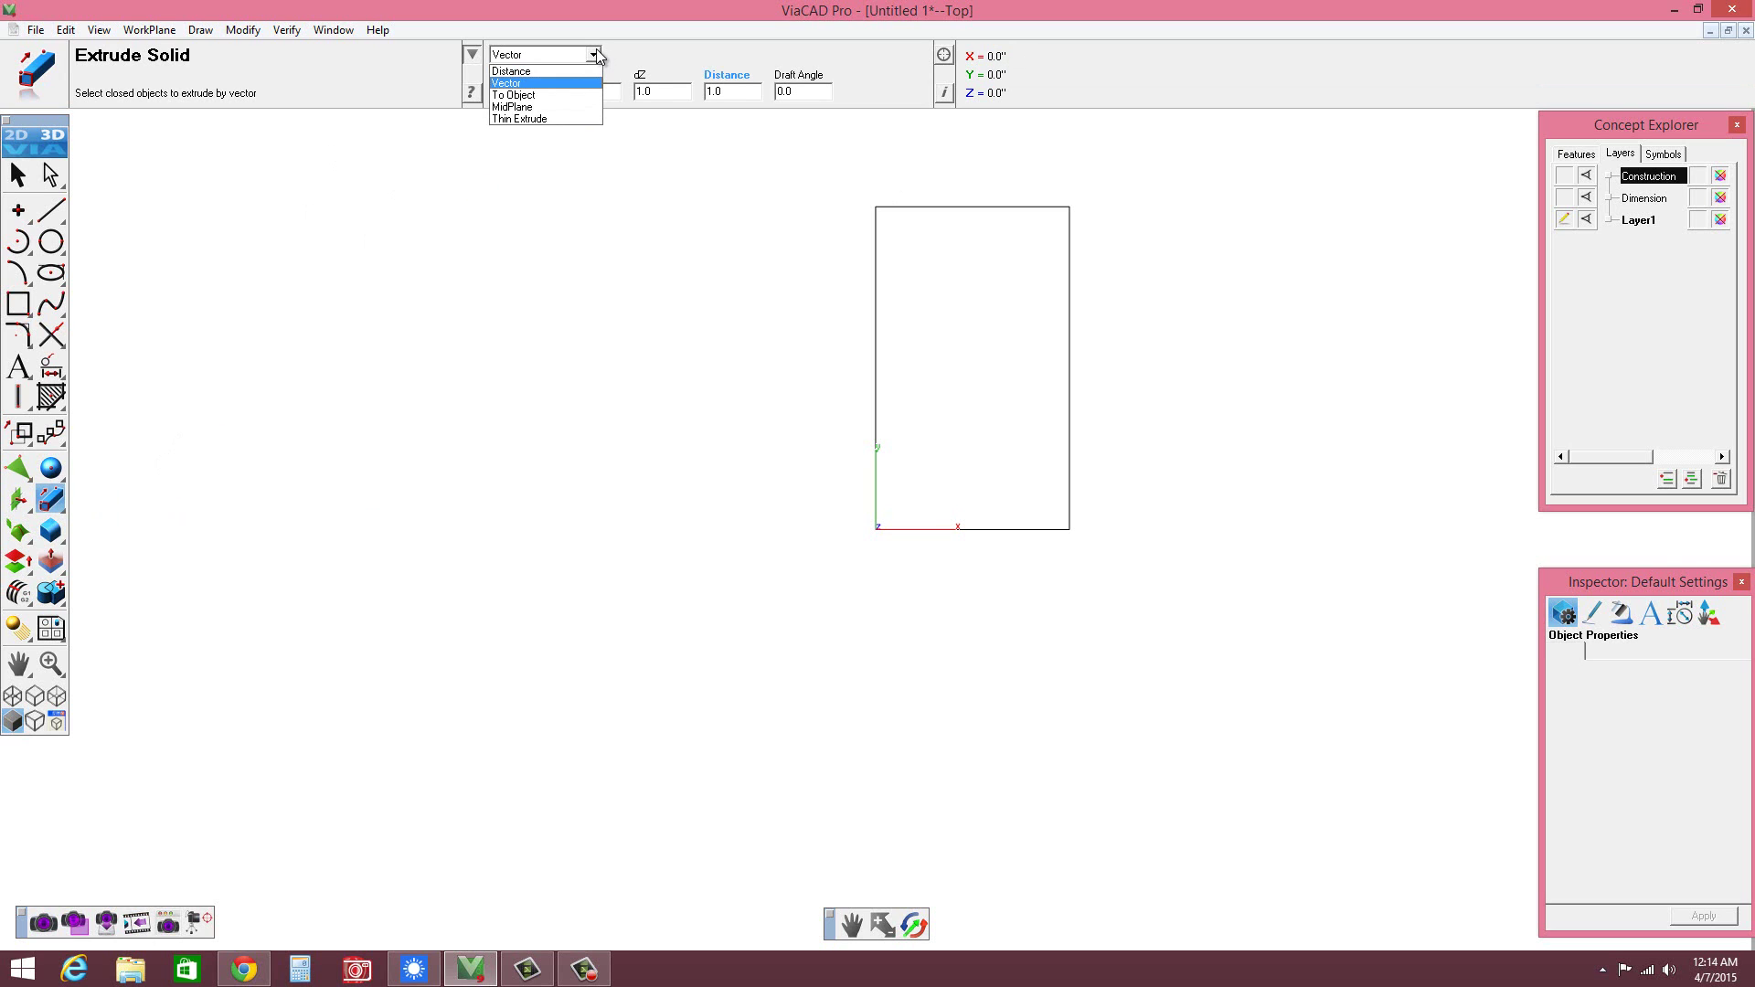
pyautogui.click(539, 71)
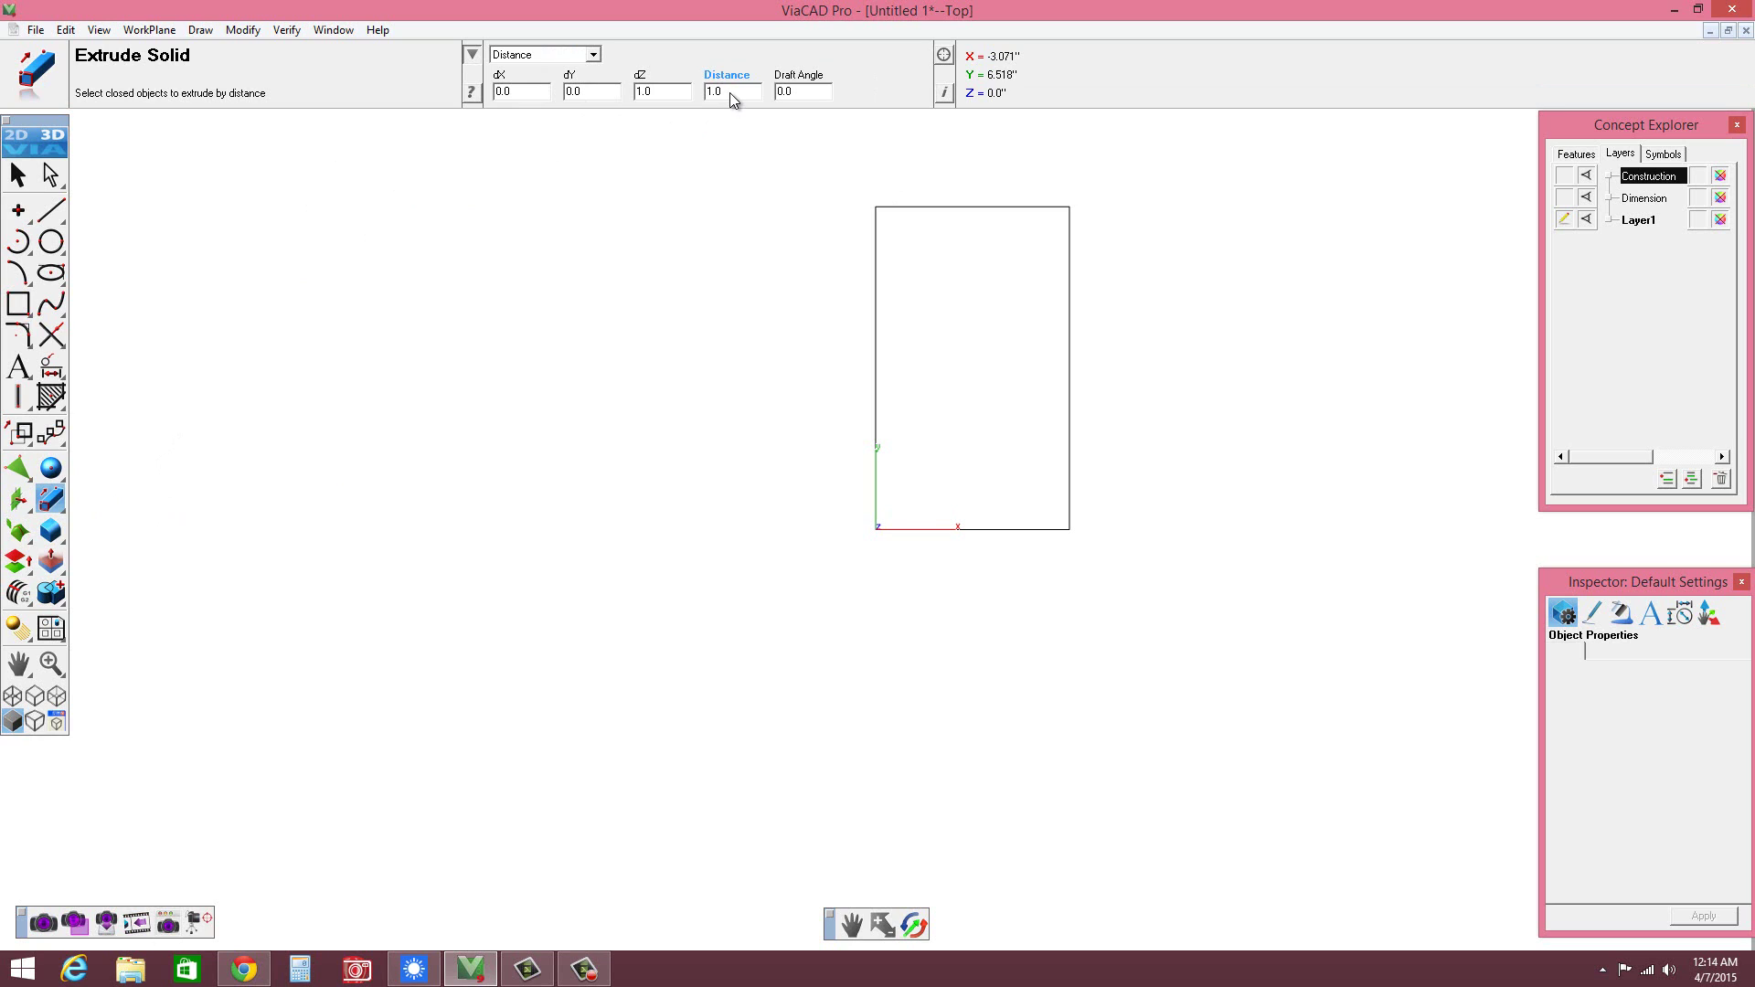
pyautogui.moveTo(729, 92); pyautogui.dragTo(709, 96)
pyautogui.write('5')
pyautogui.write('.')
pyautogui.press('Return')
pyautogui.moveTo(834, 179); pyautogui.dragTo(1137, 560)
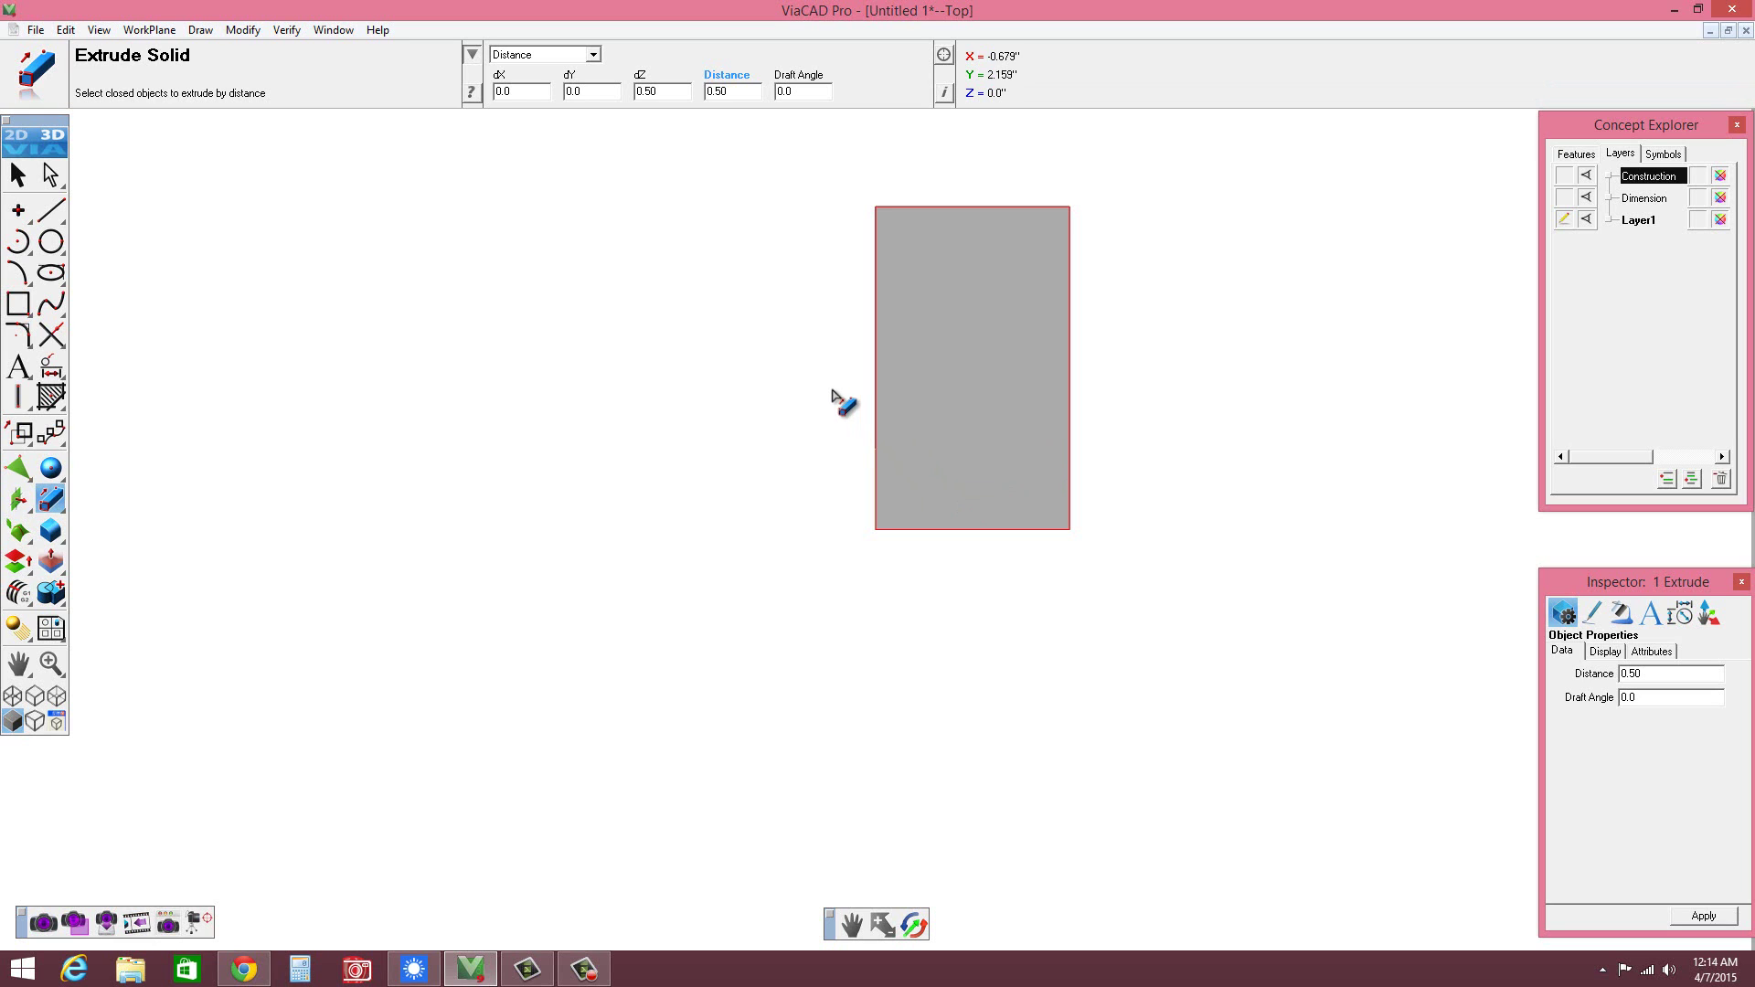
# - Draw a full-width rectangle on the block's front face from its lower-left corner, with the height set to 1.5 inches
pyautogui.moveTo(835, 398); pyautogui.dragTo(717, 464, button='middle')
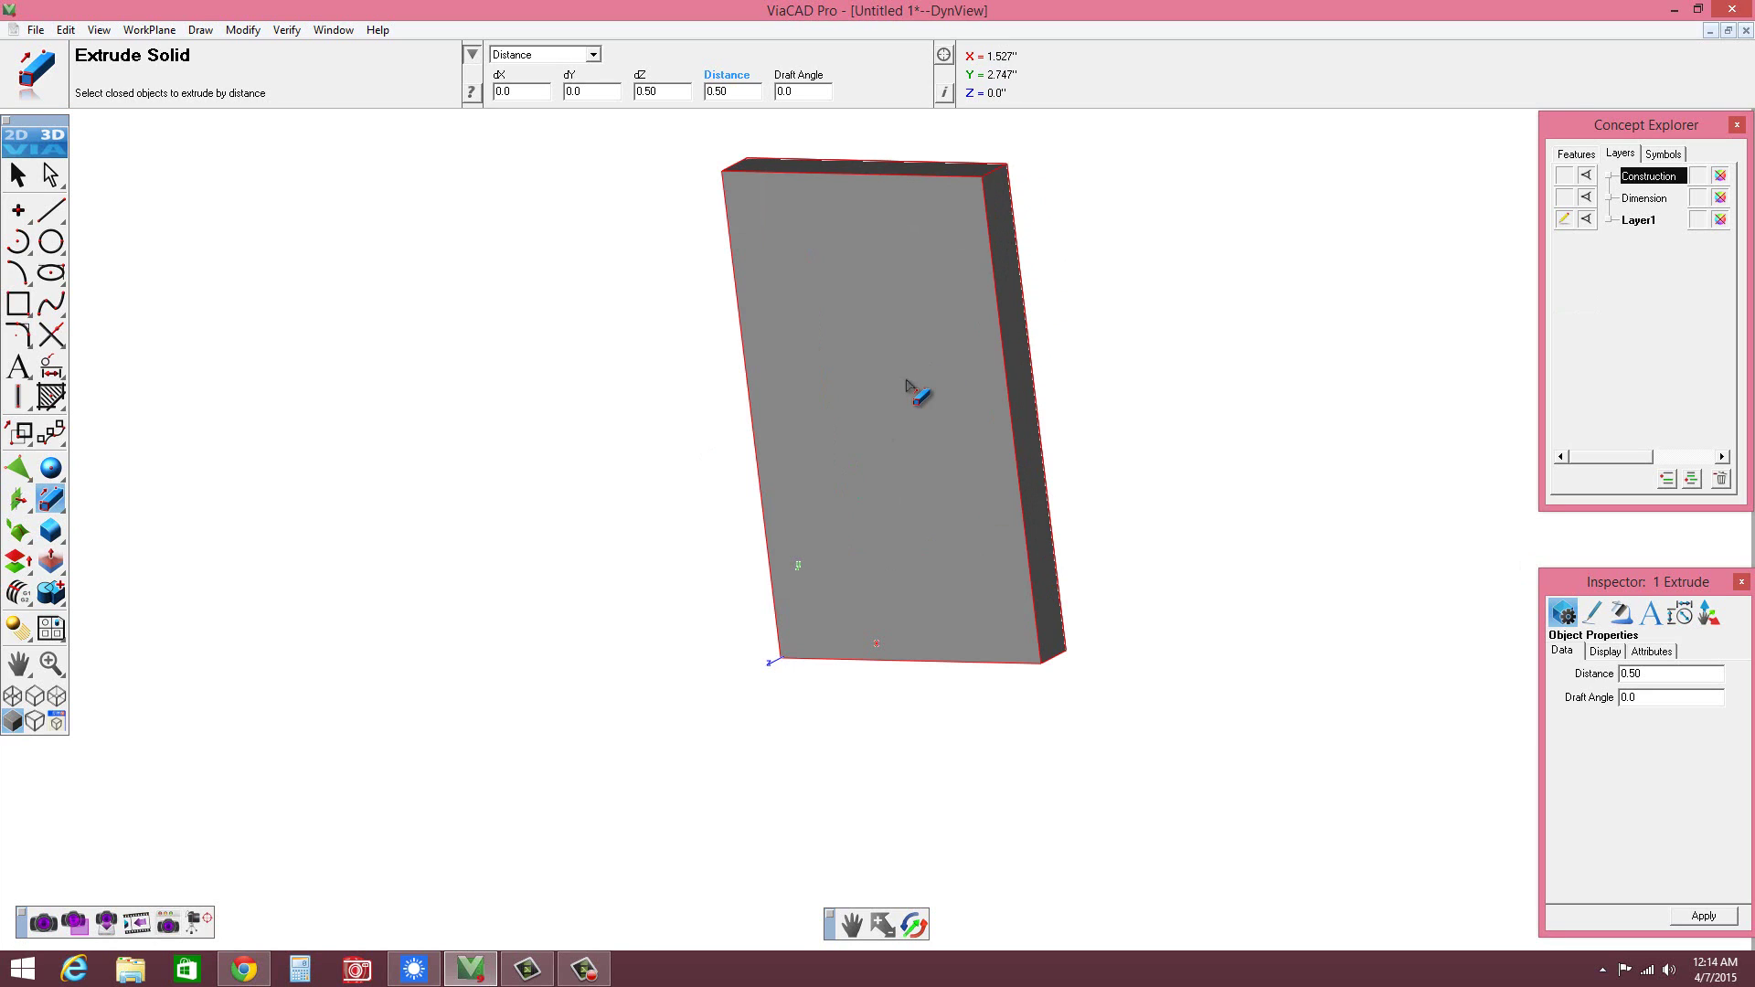
pyautogui.moveTo(909, 388); pyautogui.dragTo(979, 329, button='middle')
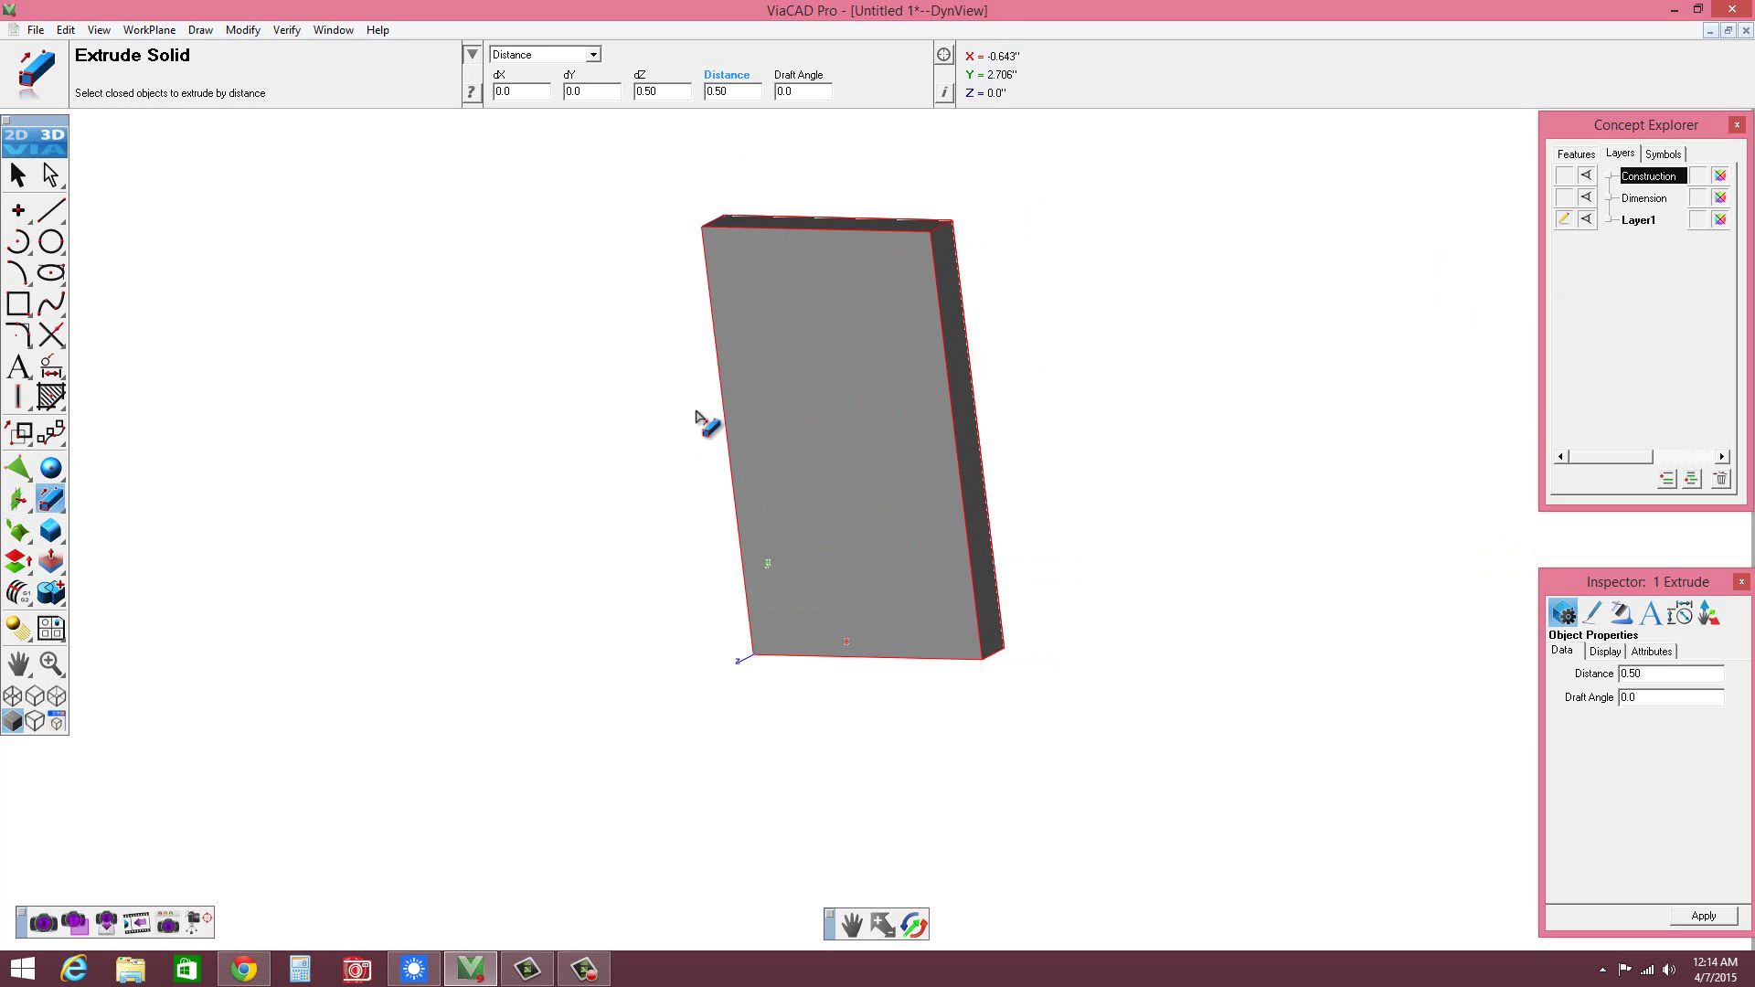
pyautogui.moveTo(848, 509)
pyautogui.mouseDown(button='middle')
pyautogui.moveTo(787, 551)
pyautogui.moveTo(654, 580)
pyautogui.moveTo(854, 503)
pyautogui.mouseUp(button='middle')
pyautogui.scroll(2, 1030, 286)
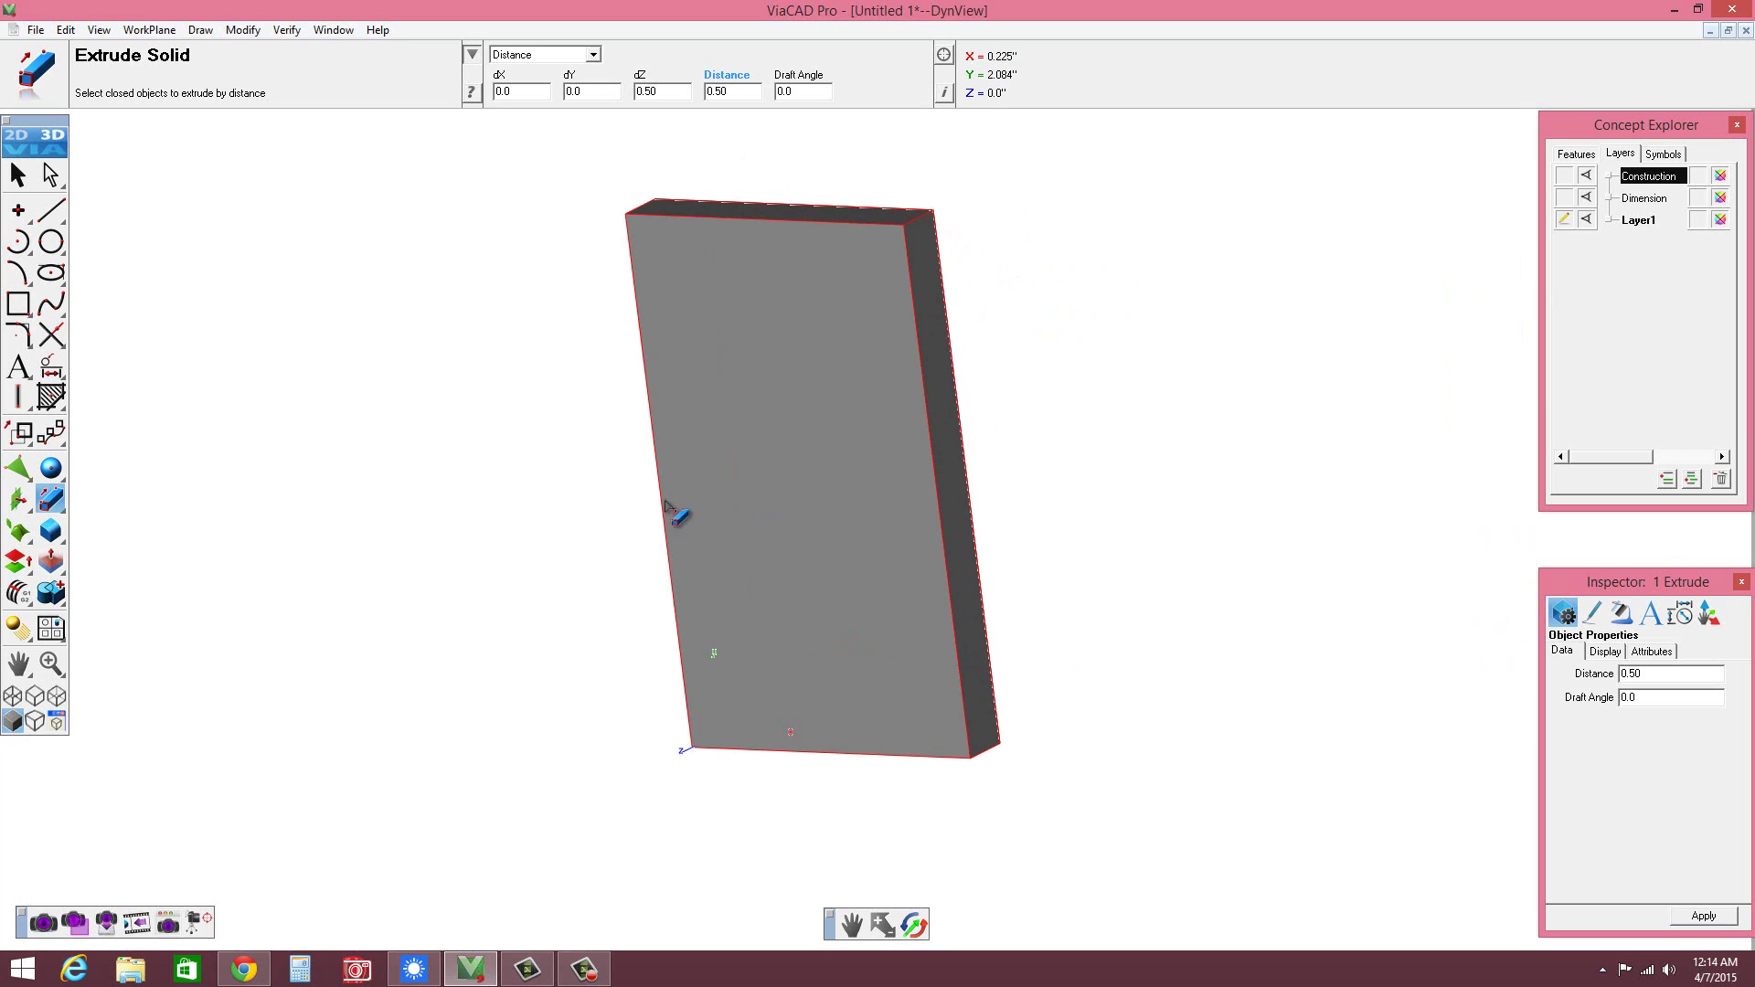
pyautogui.click(24, 313)
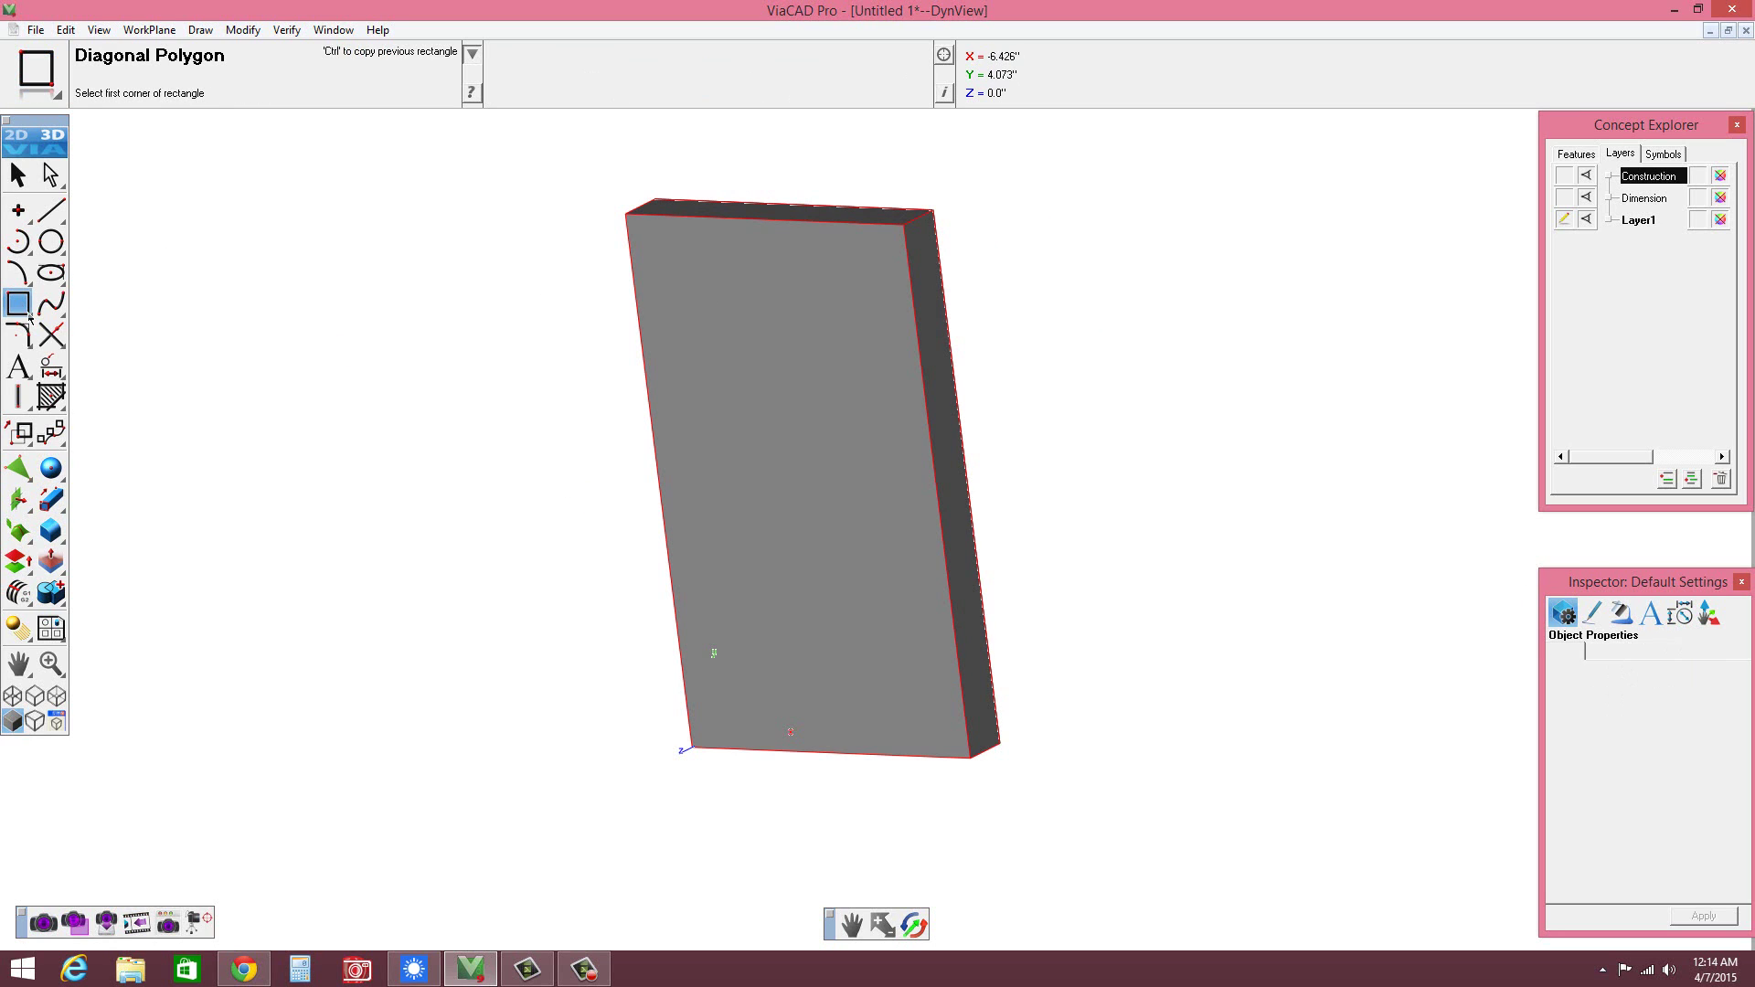
pyautogui.click(694, 749)
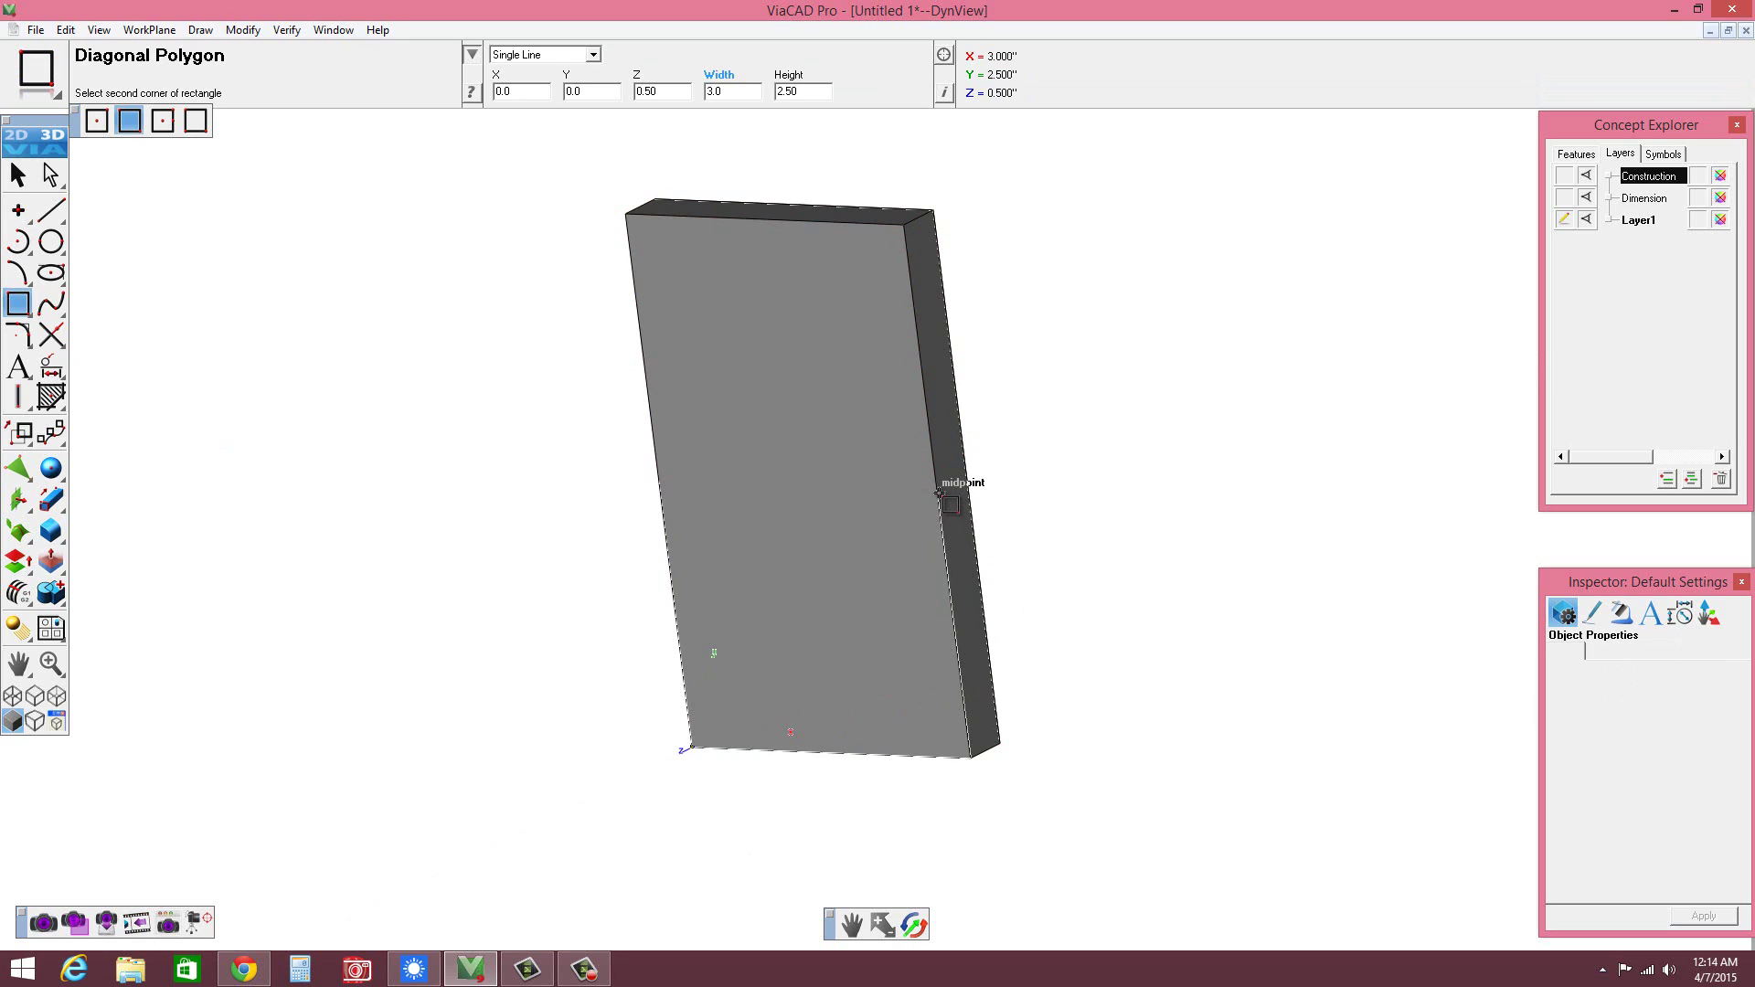
pyautogui.click(951, 589)
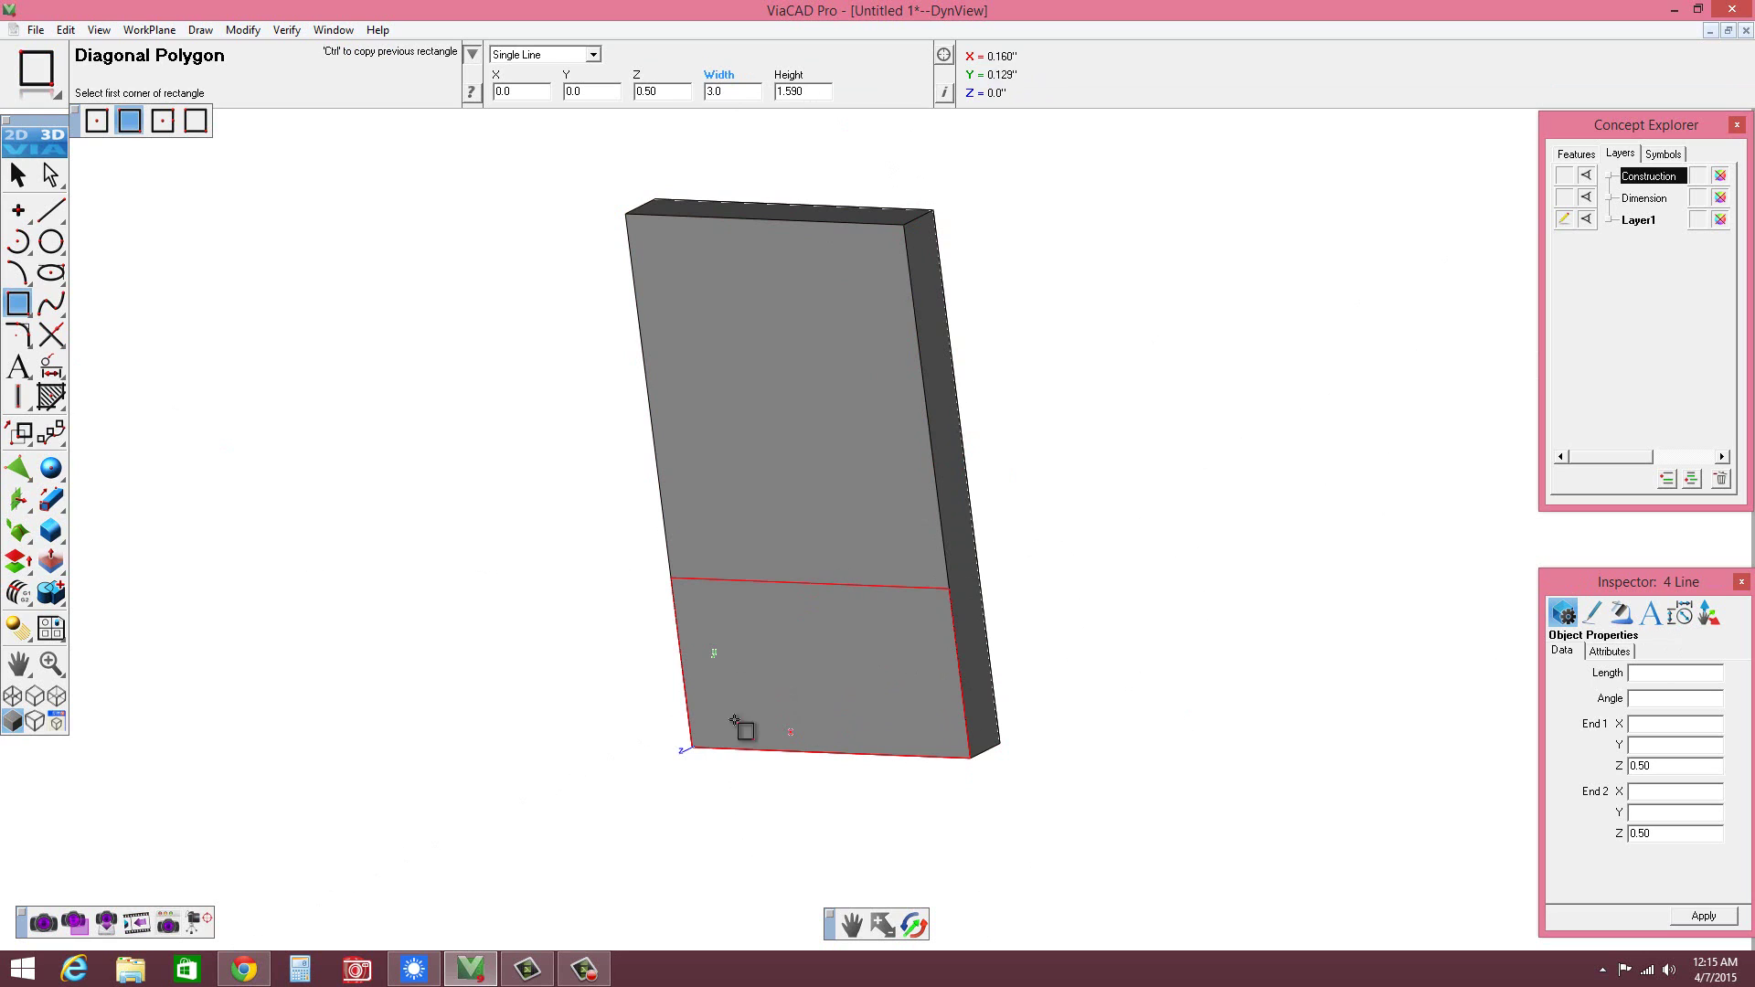
pyautogui.click(813, 92)
pyautogui.moveTo(813, 91); pyautogui.dragTo(788, 94)
pyautogui.write('5')
pyautogui.press('Return')
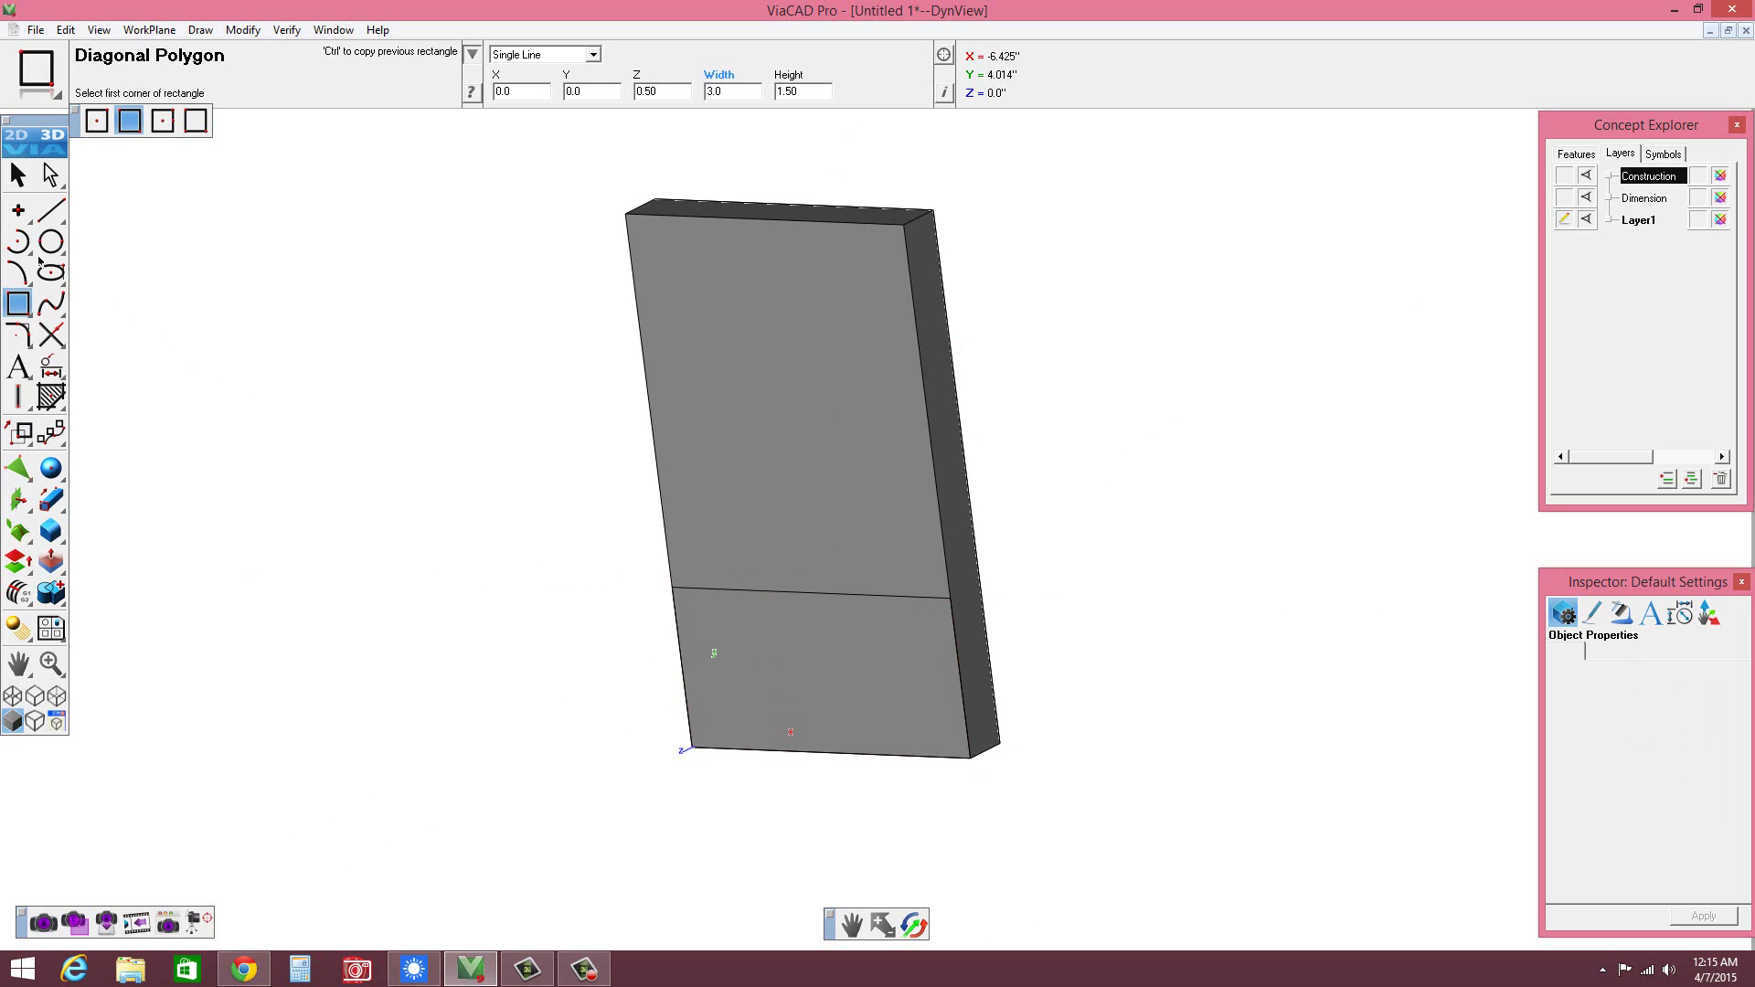
# - Extrude the rectangle on the lower part of the front face outward into a solid by 0.5 inch
pyautogui.click(52, 502)
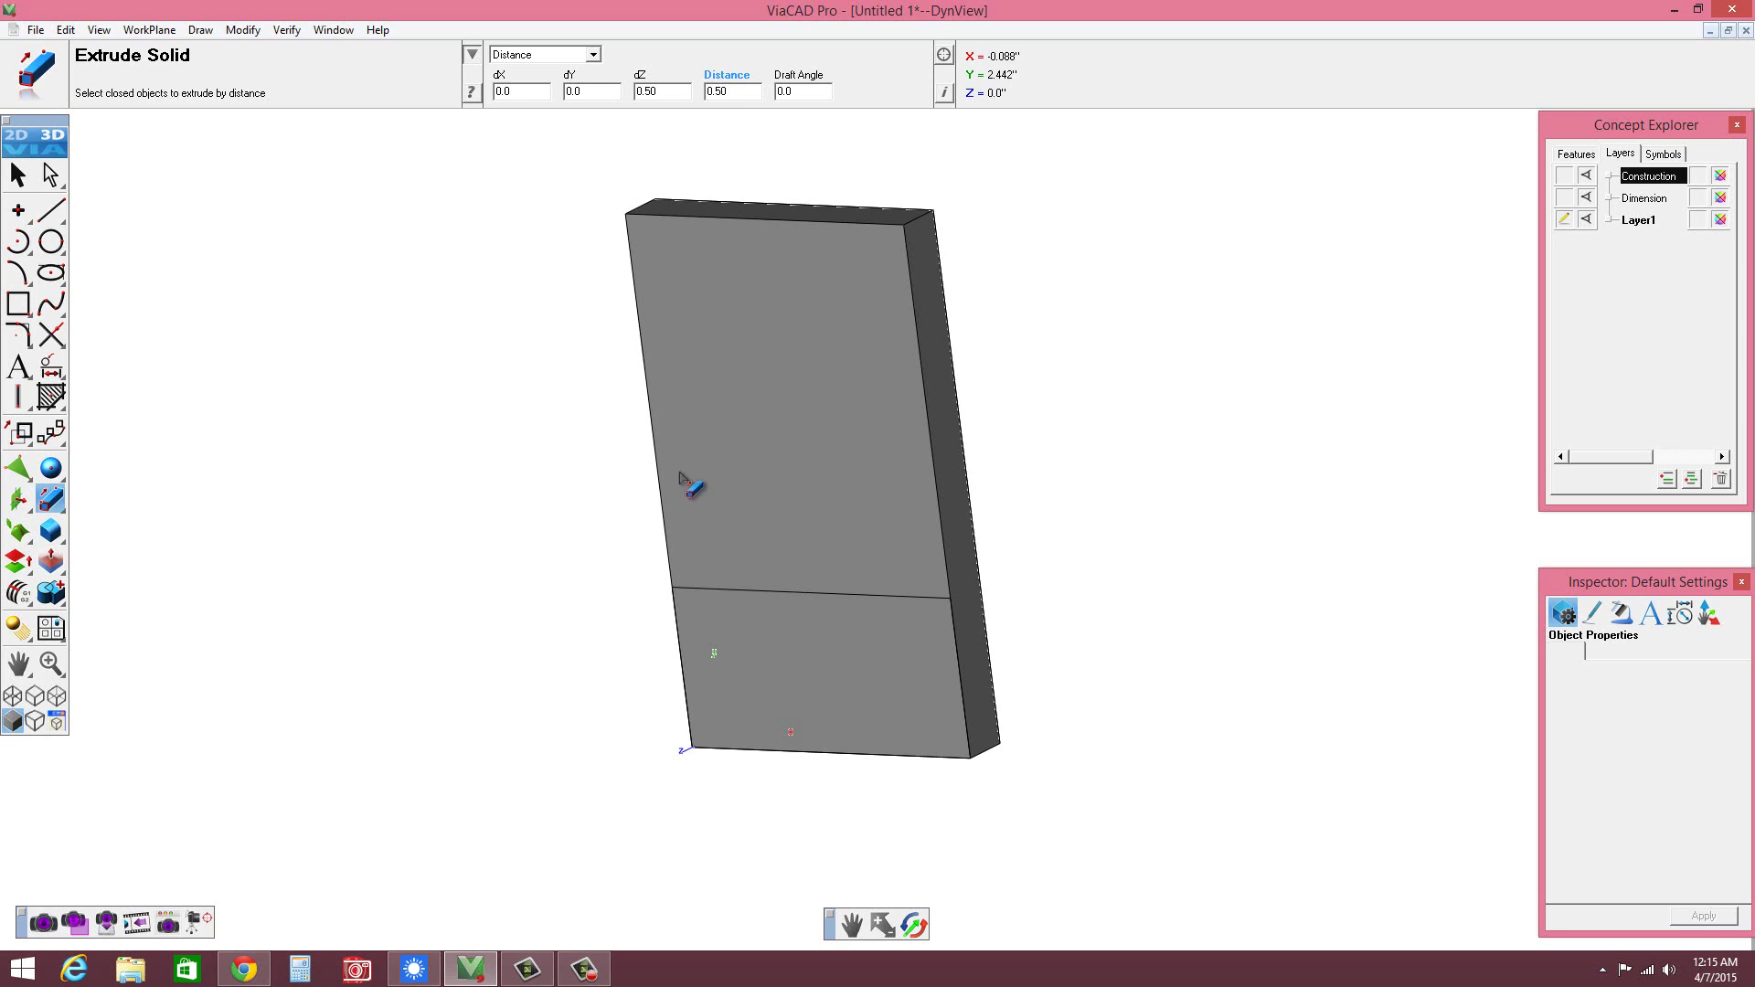
pyautogui.moveTo(691, 612); pyautogui.dragTo(984, 853)
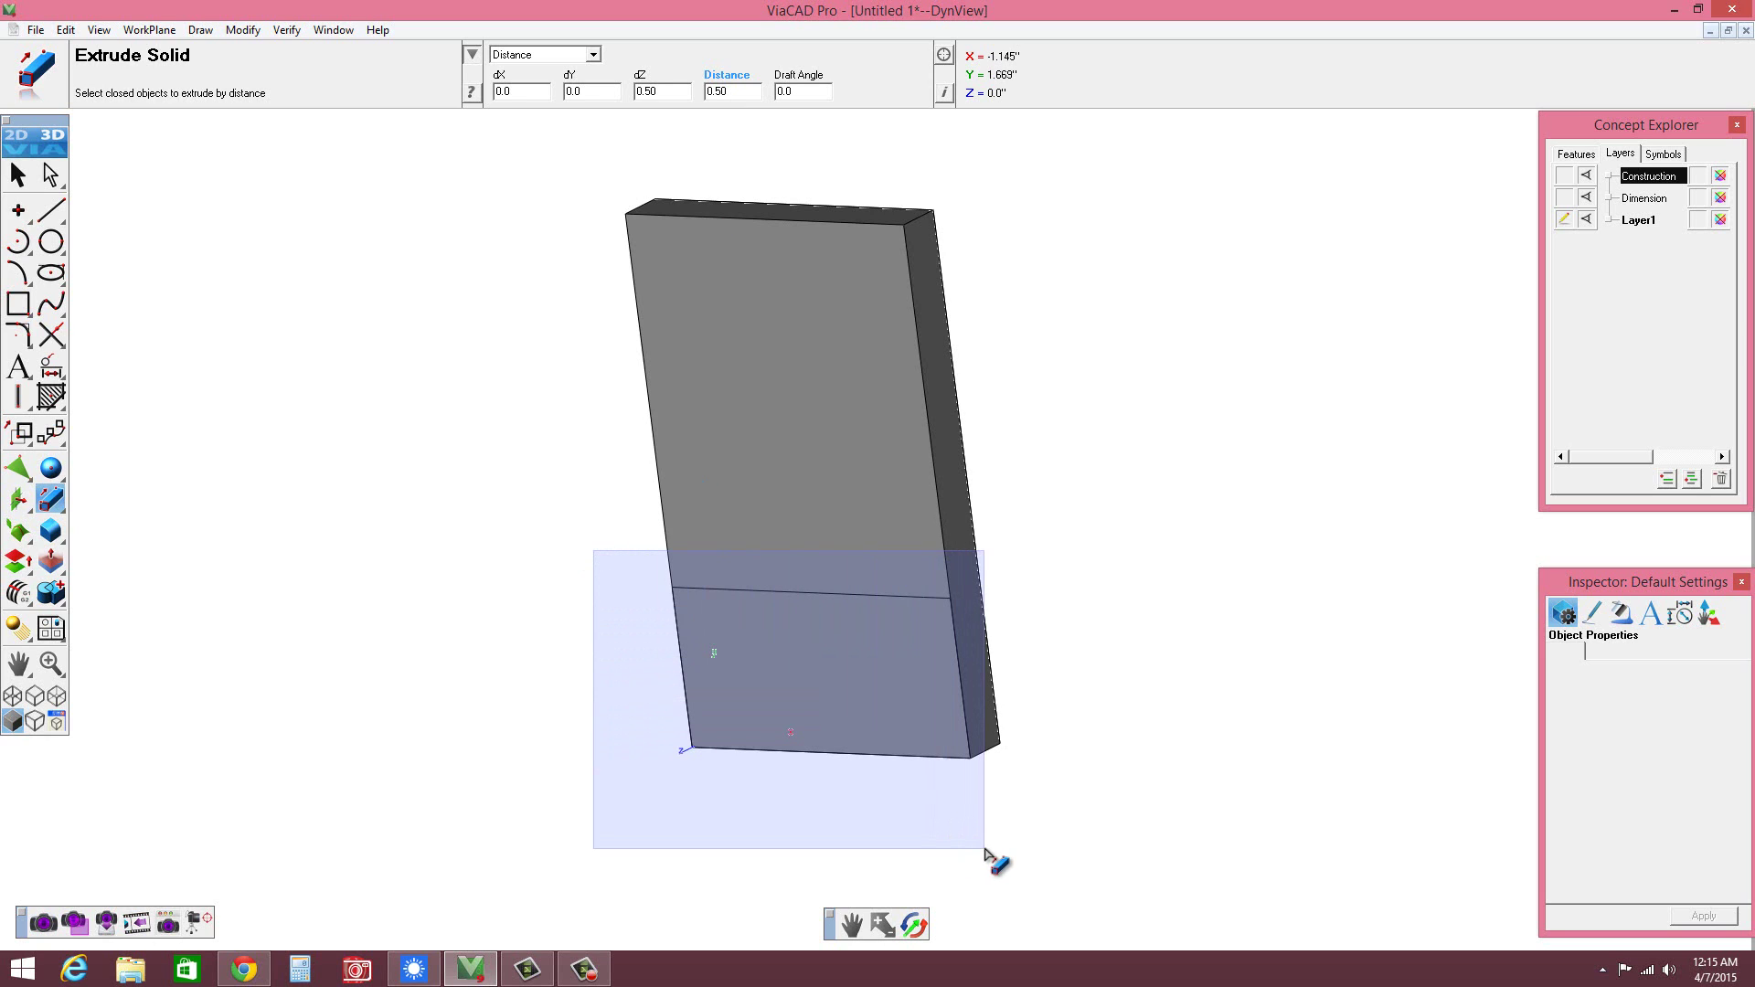
pyautogui.moveTo(984, 853); pyautogui.dragTo(992, 853)
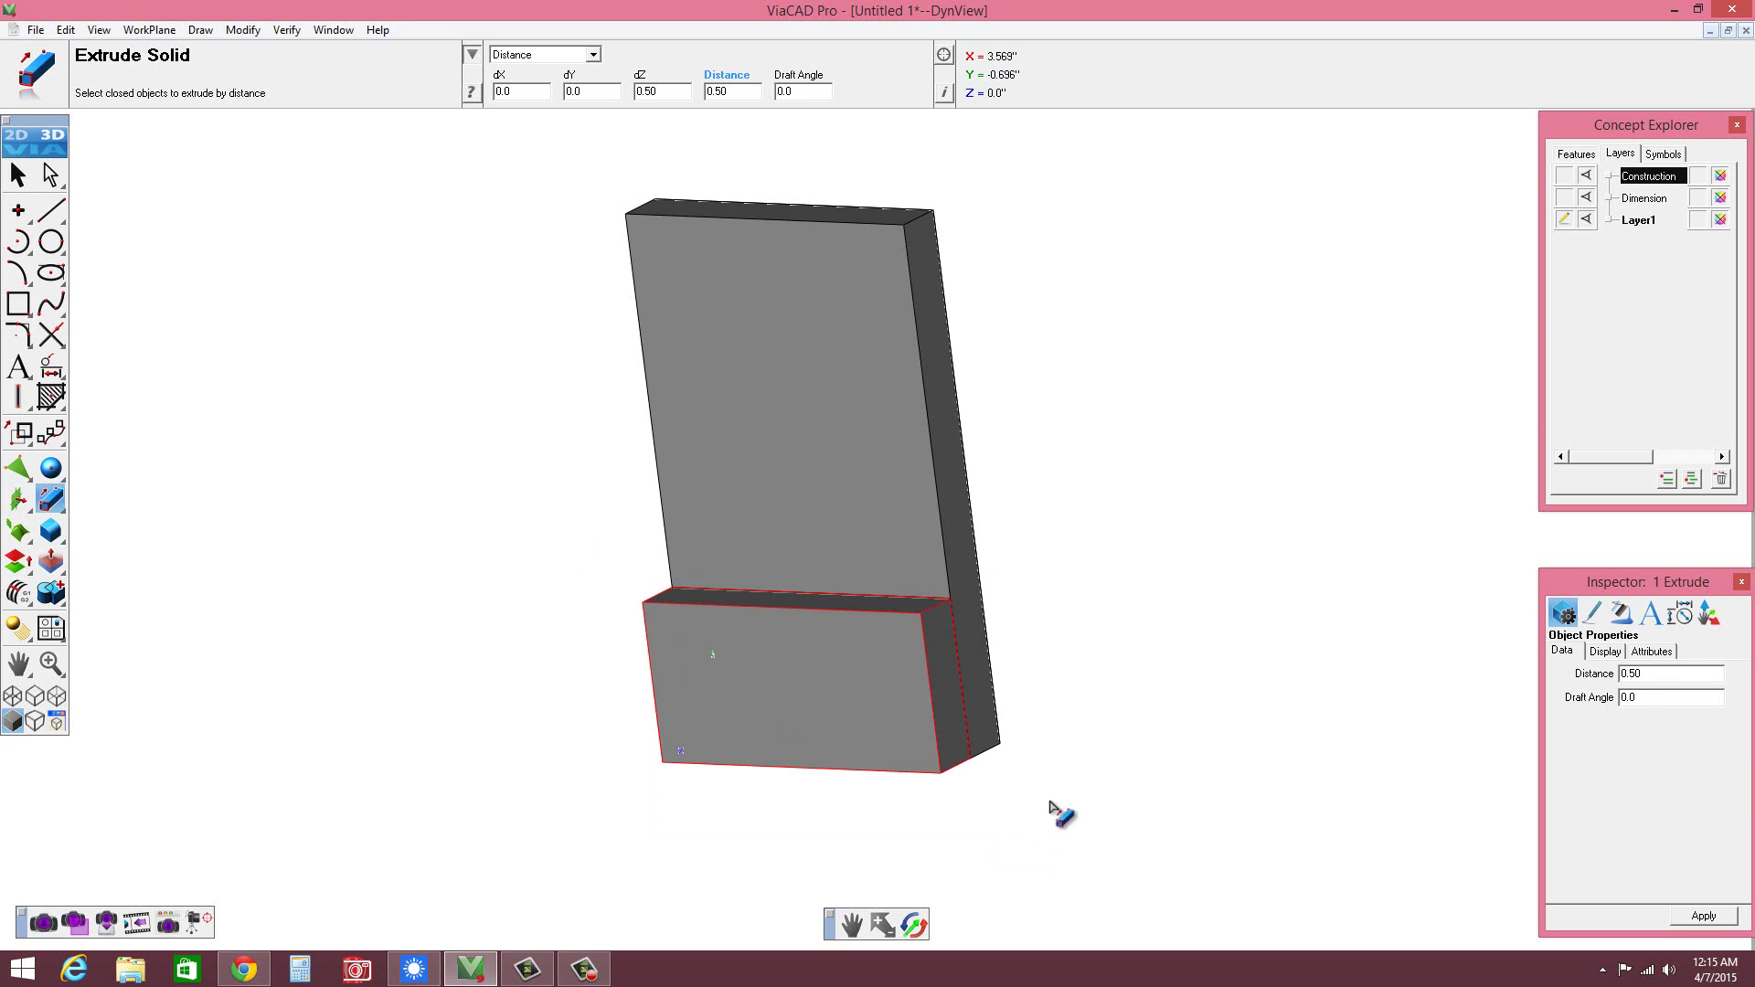
# - Join the lower front block to the tall back plate as one body with the Add Solid operation
pyautogui.moveTo(960, 591); pyautogui.dragTo(959, 664, button='middle')
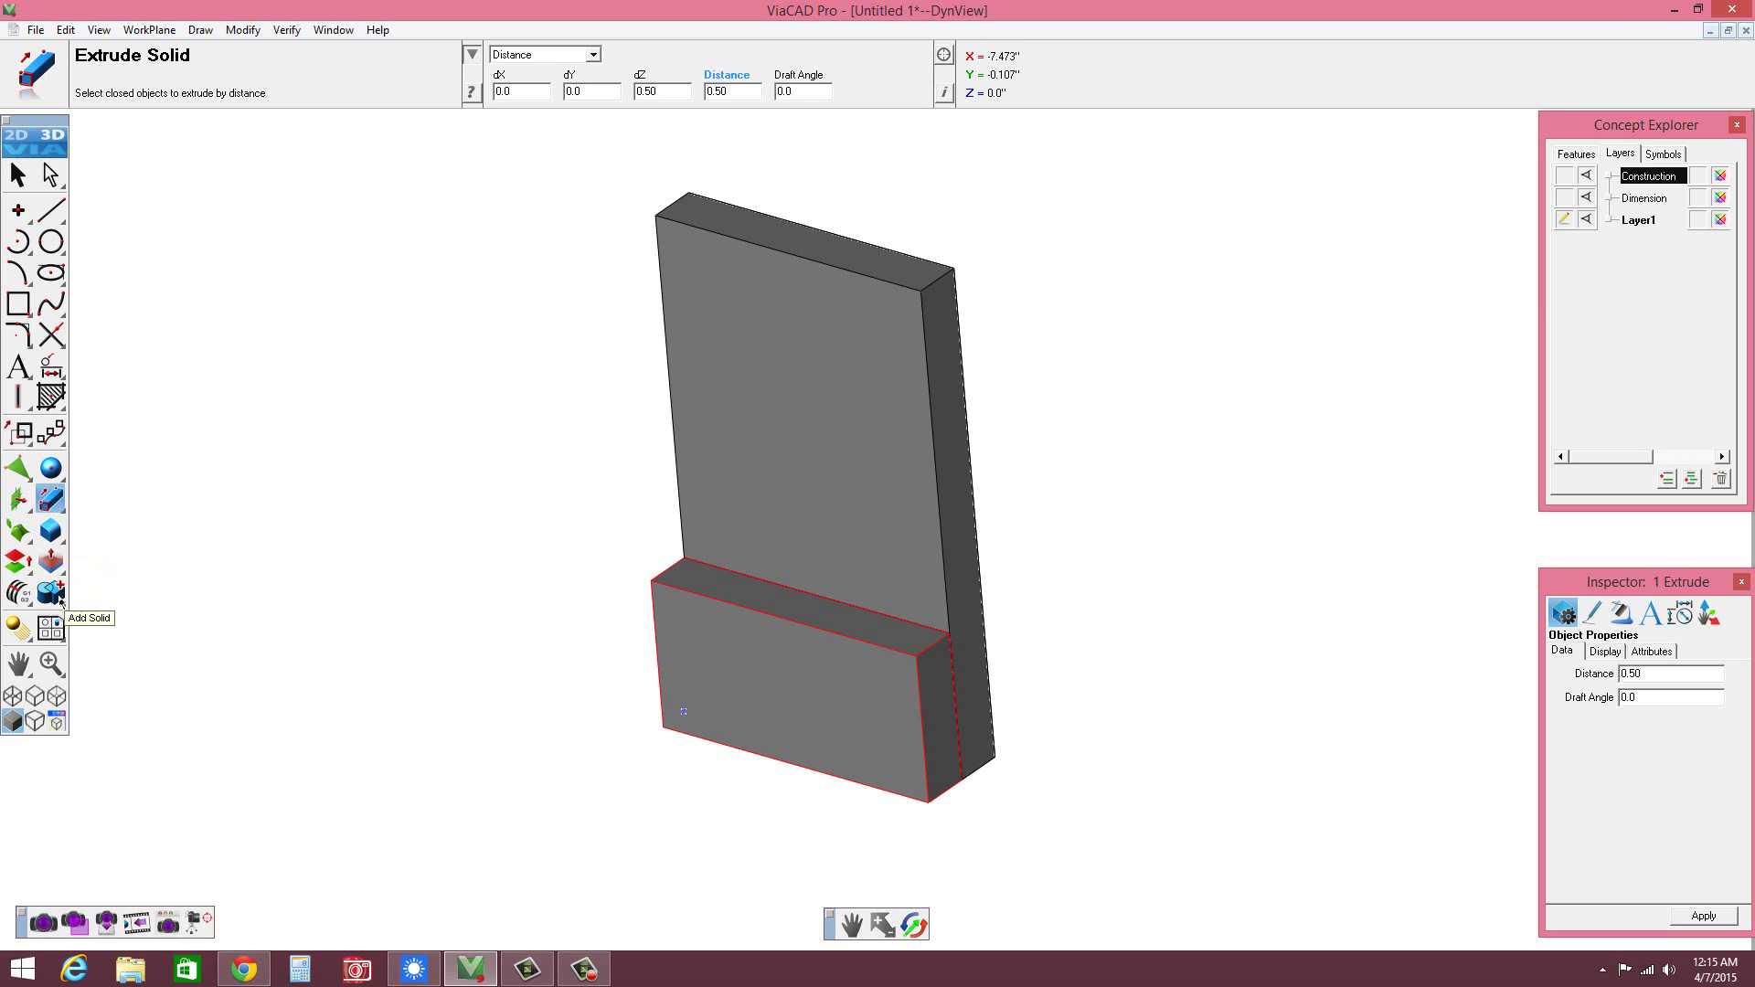
pyautogui.click(62, 605)
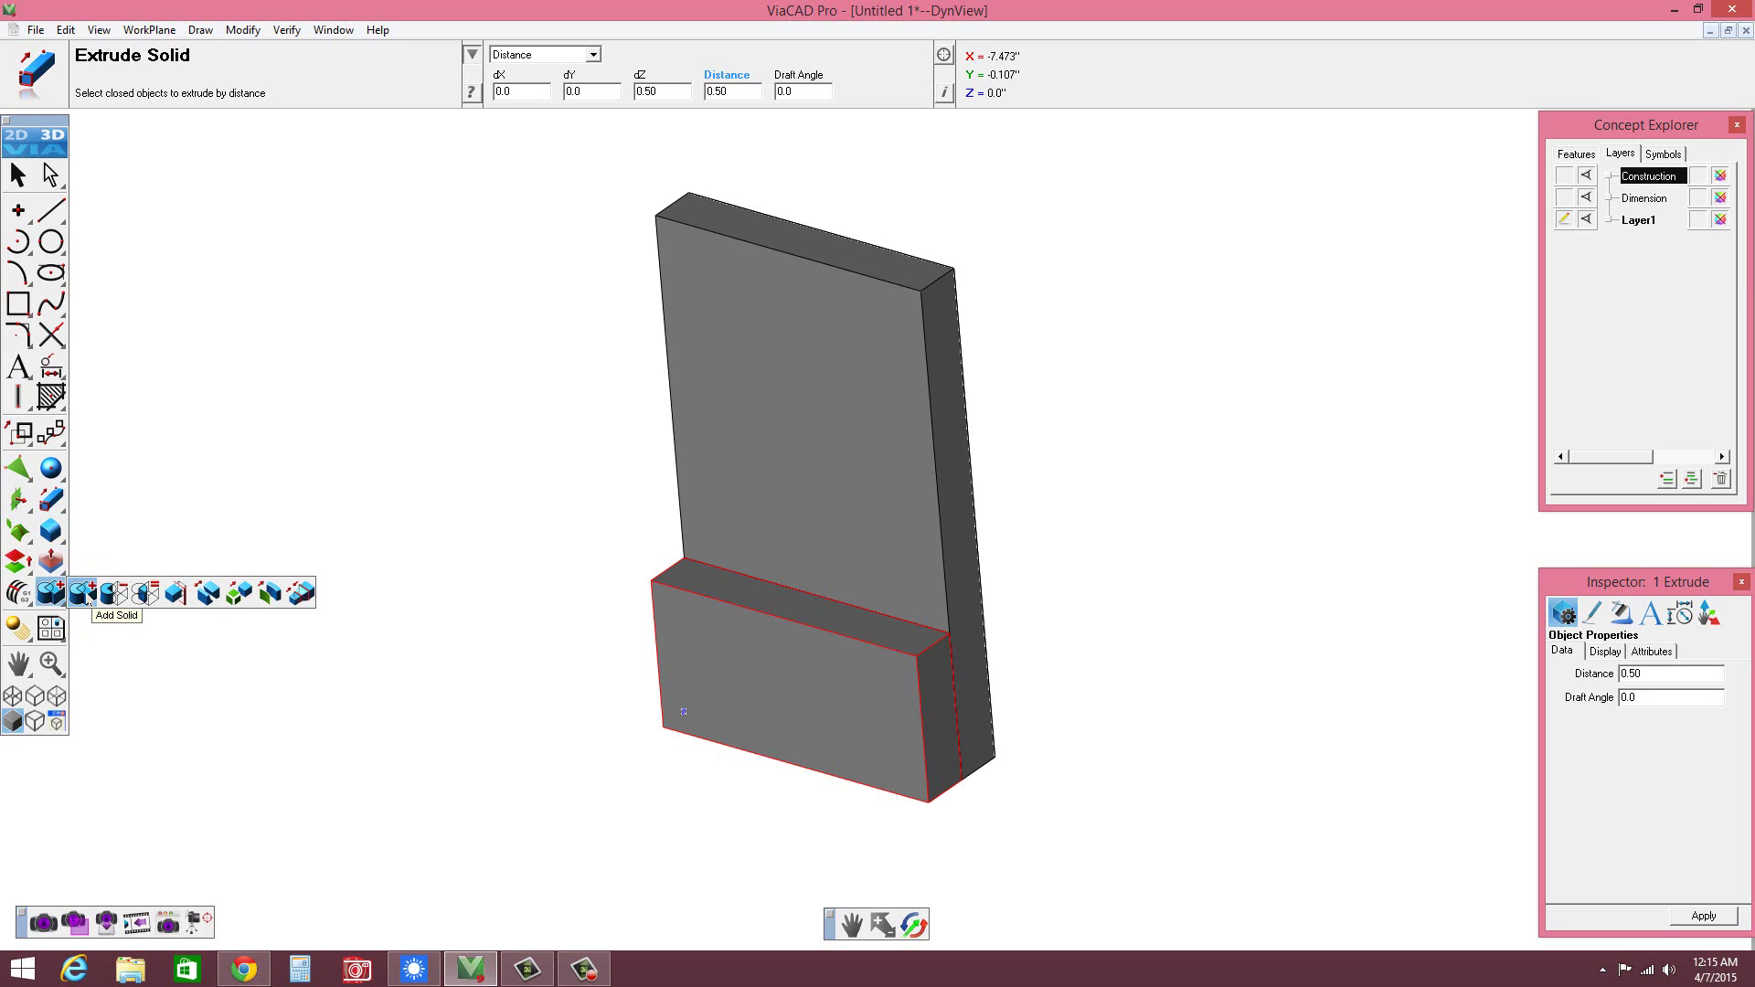
pyautogui.click(84, 594)
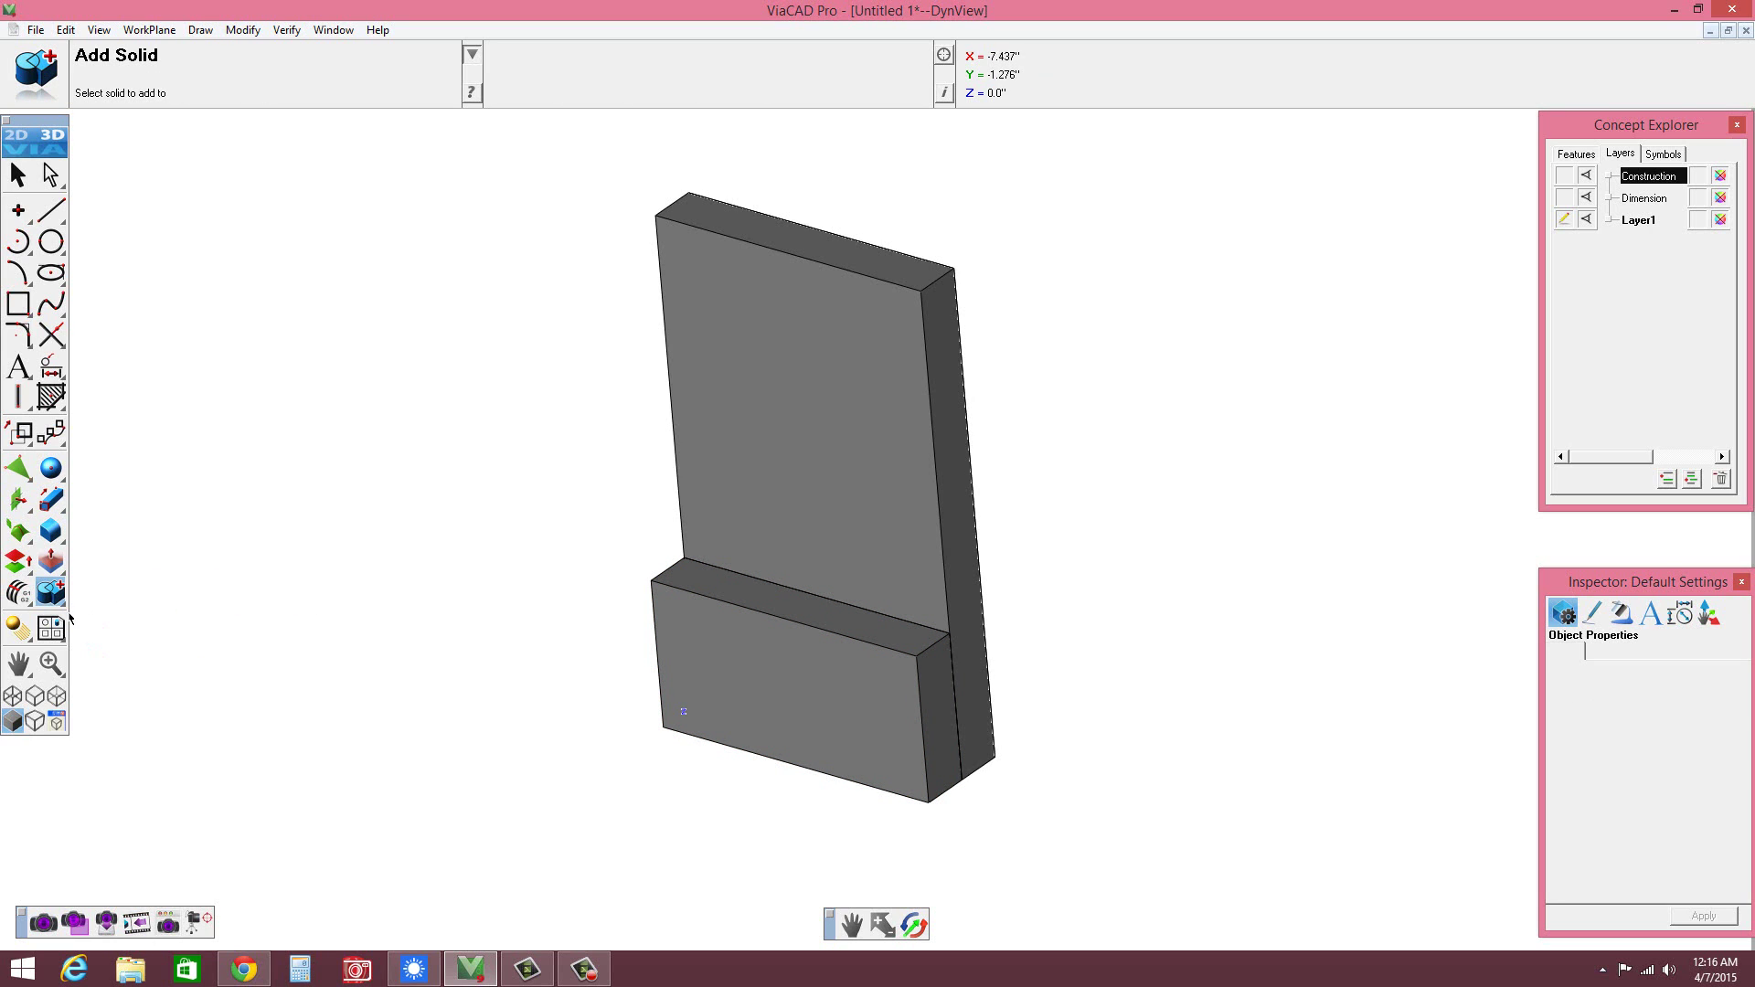
pyautogui.moveTo(526, 155); pyautogui.dragTo(1102, 833)
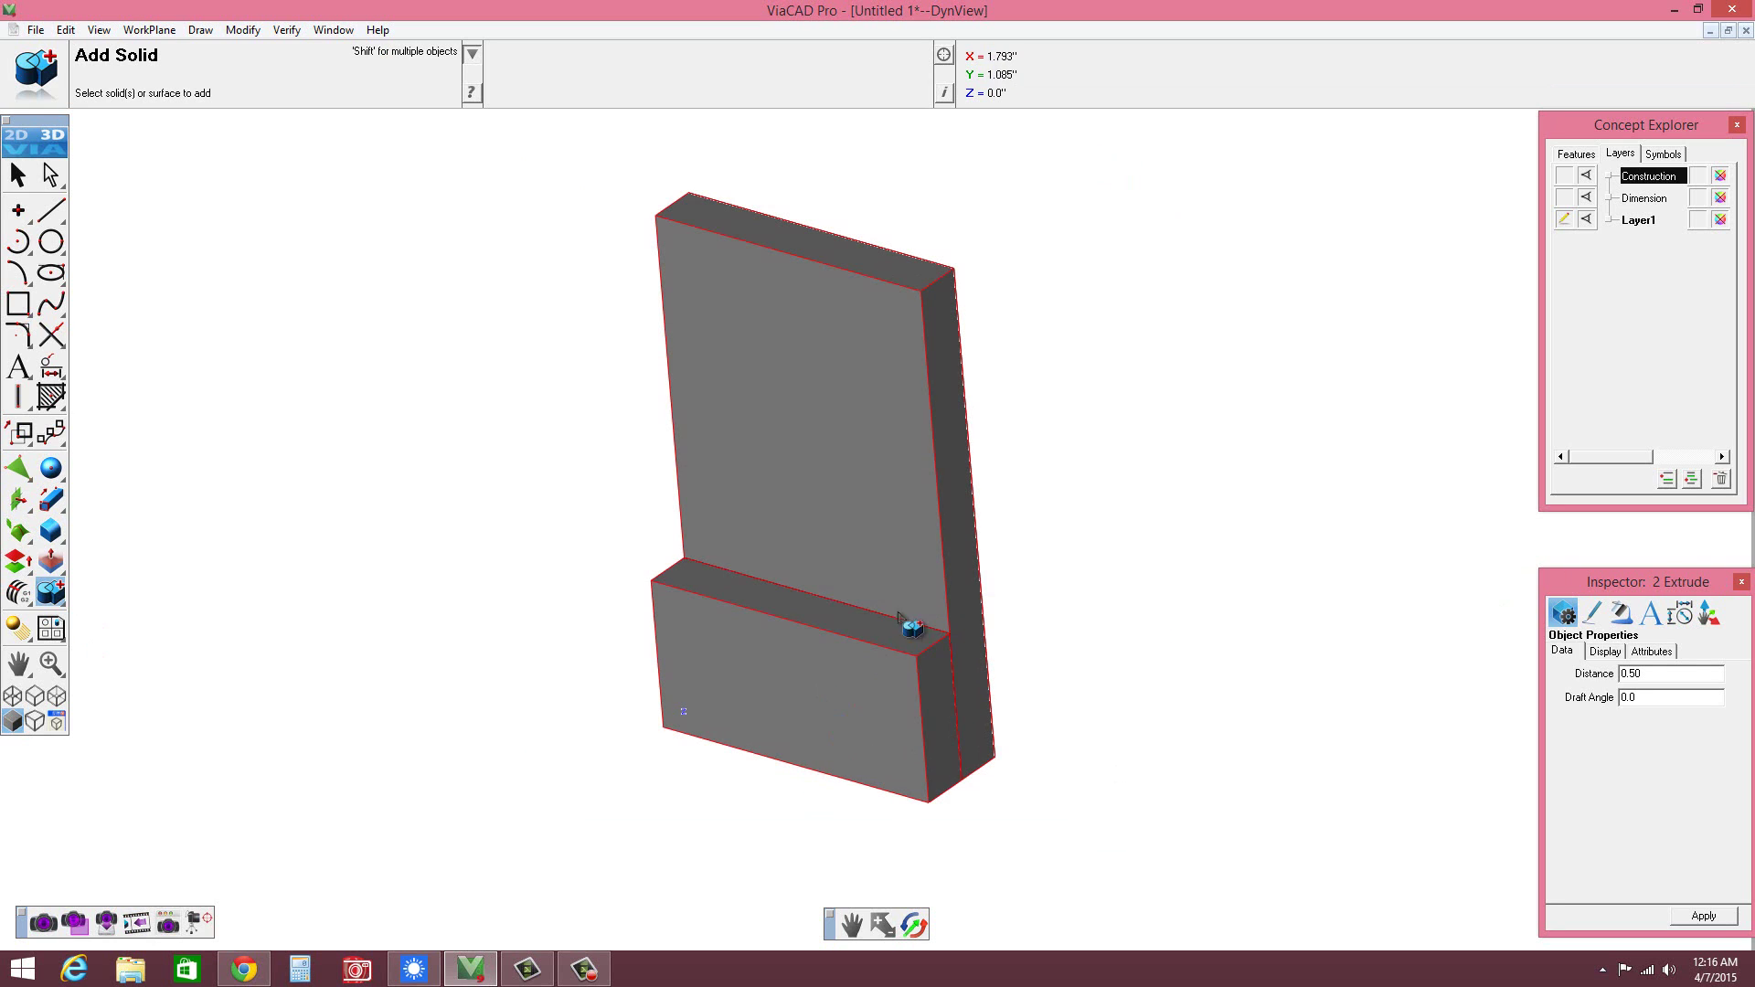
pyautogui.click(467, 331)
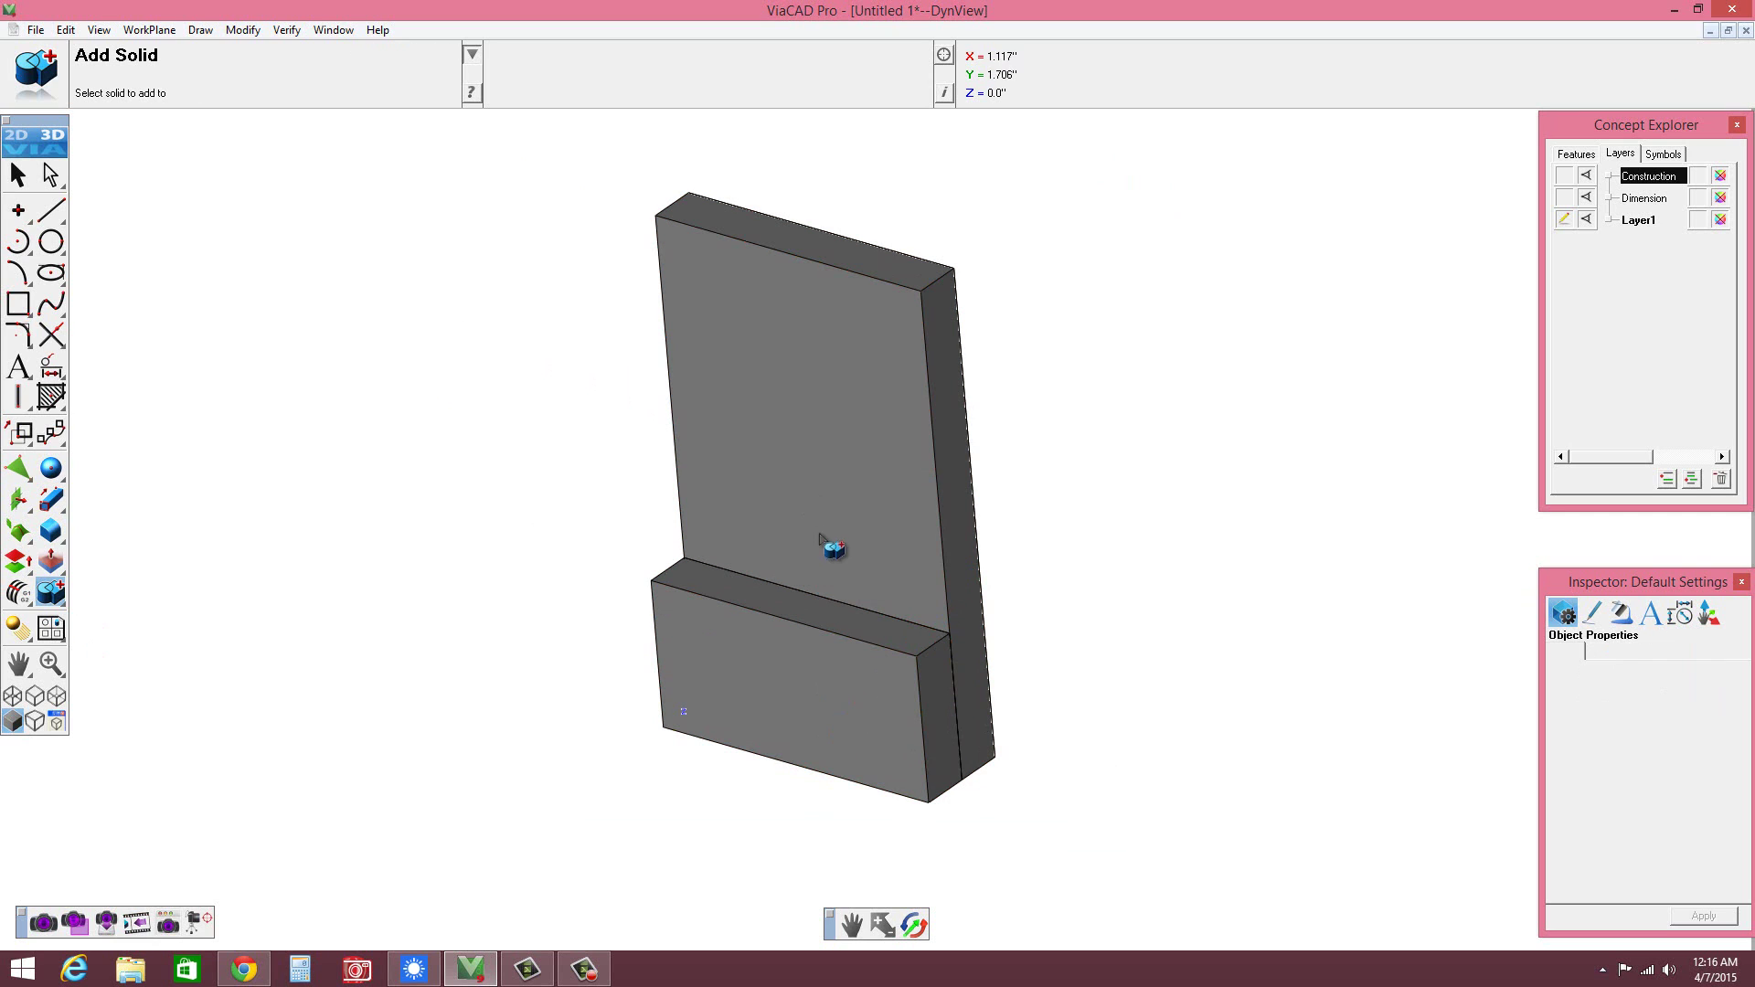
pyautogui.click(921, 477)
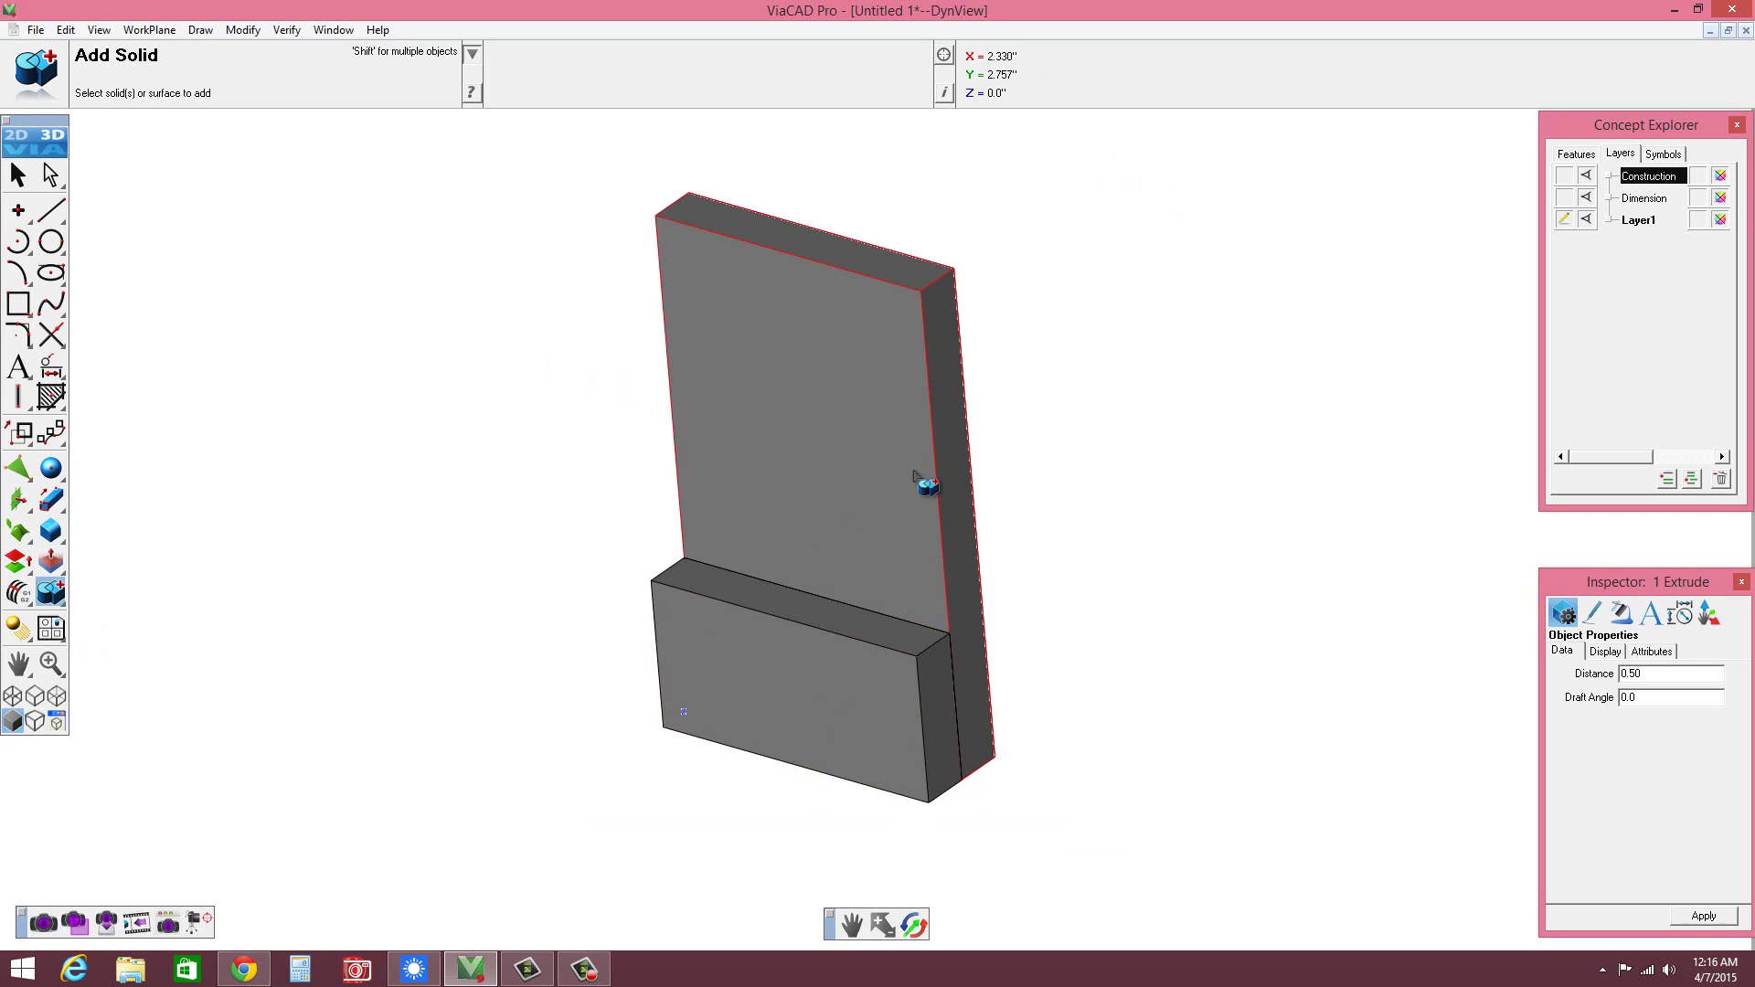
pyautogui.click(802, 668)
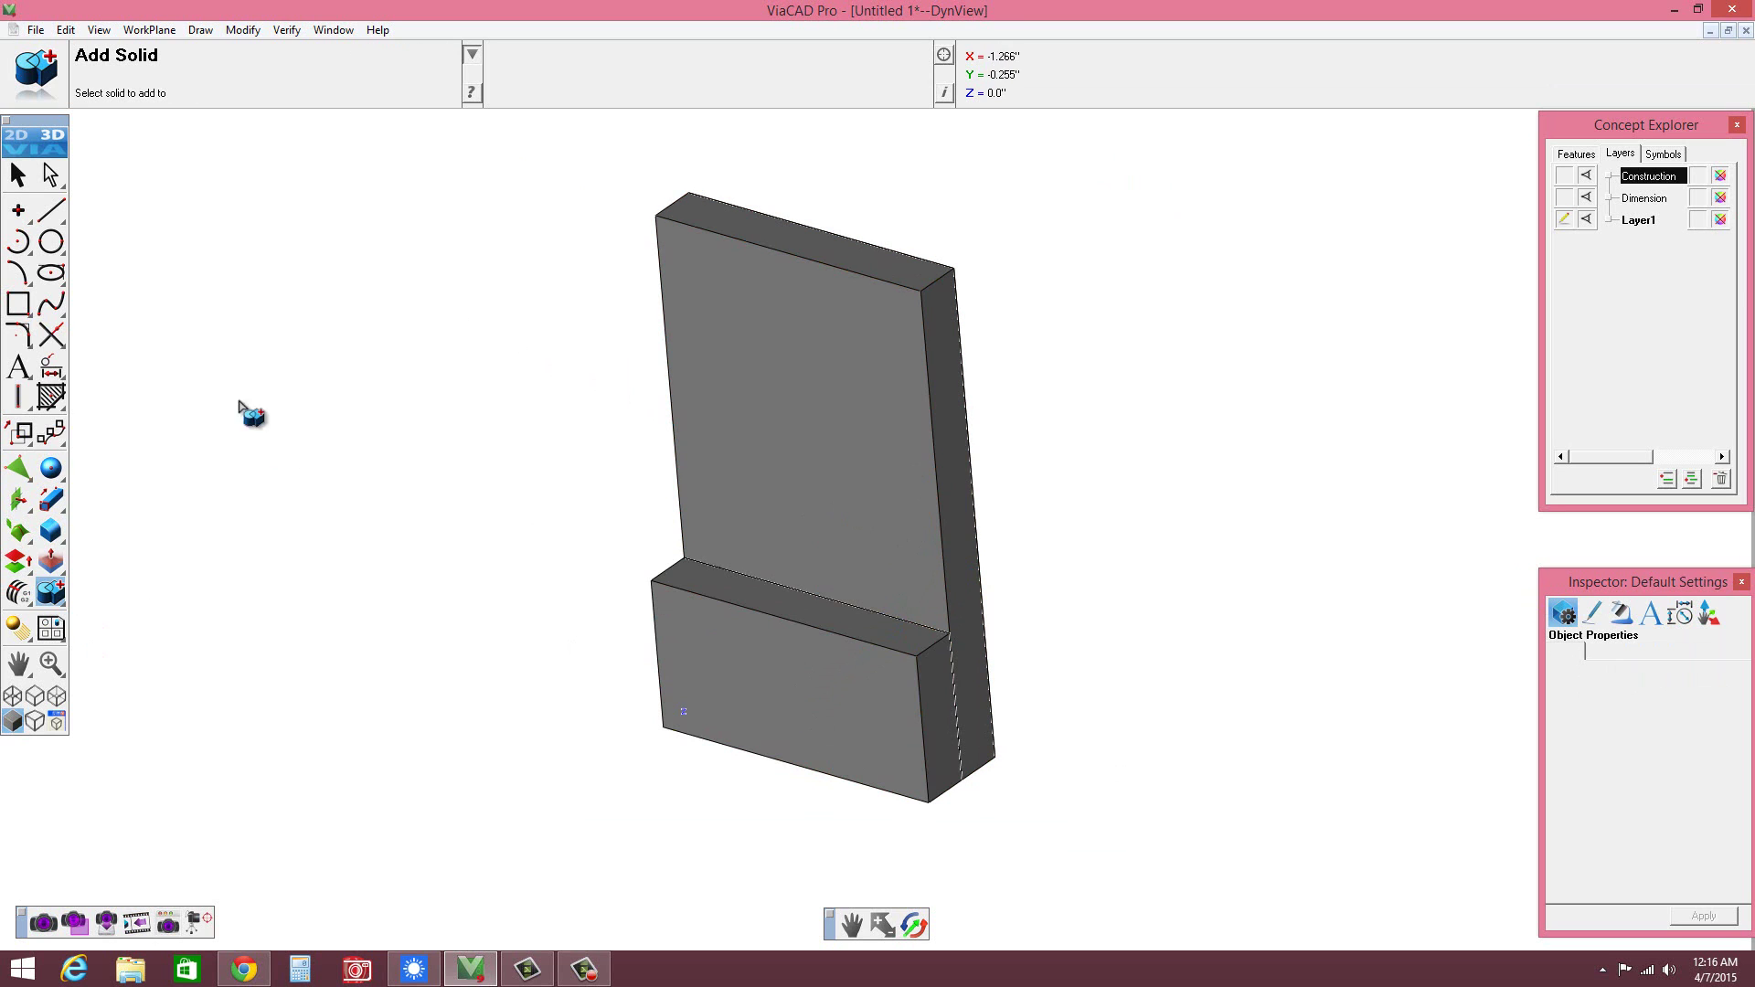
# - Hide the leftover sketch line where the lower block's ledge meets the back plate
pyautogui.press('Escape')
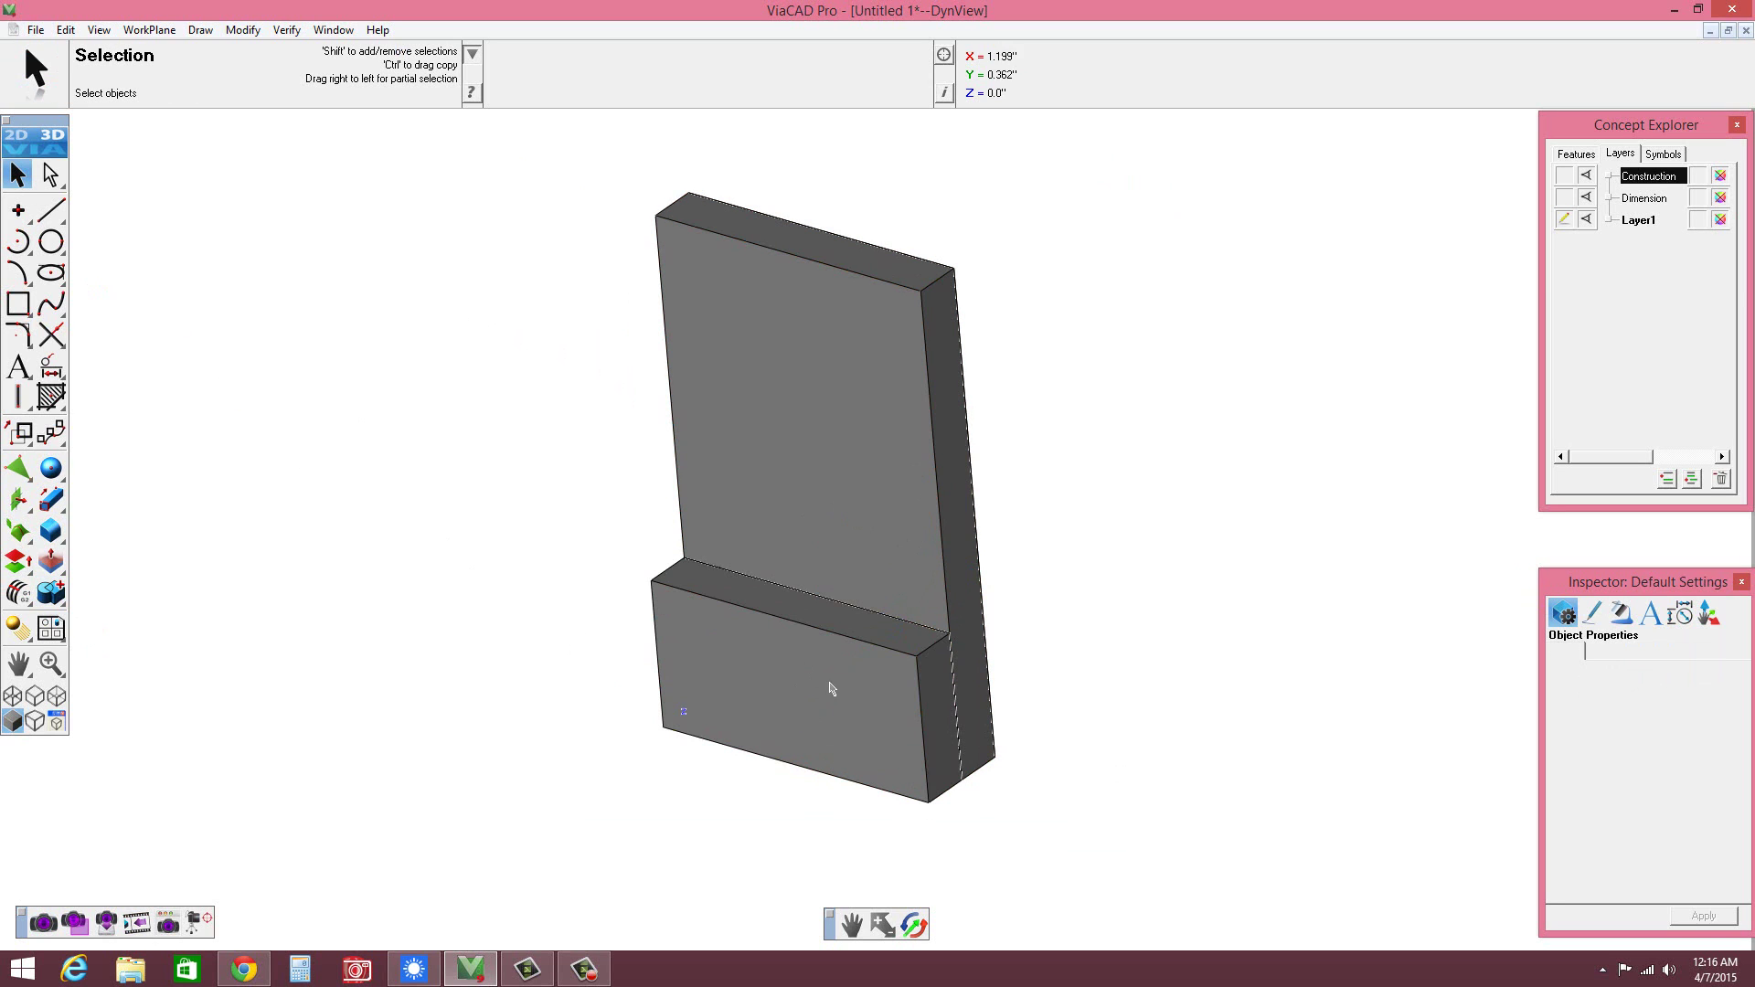
pyautogui.moveTo(818, 579)
pyautogui.mouseDown(button='middle')
pyautogui.moveTo(689, 615)
pyautogui.moveTo(787, 572)
pyautogui.mouseUp(button='middle')
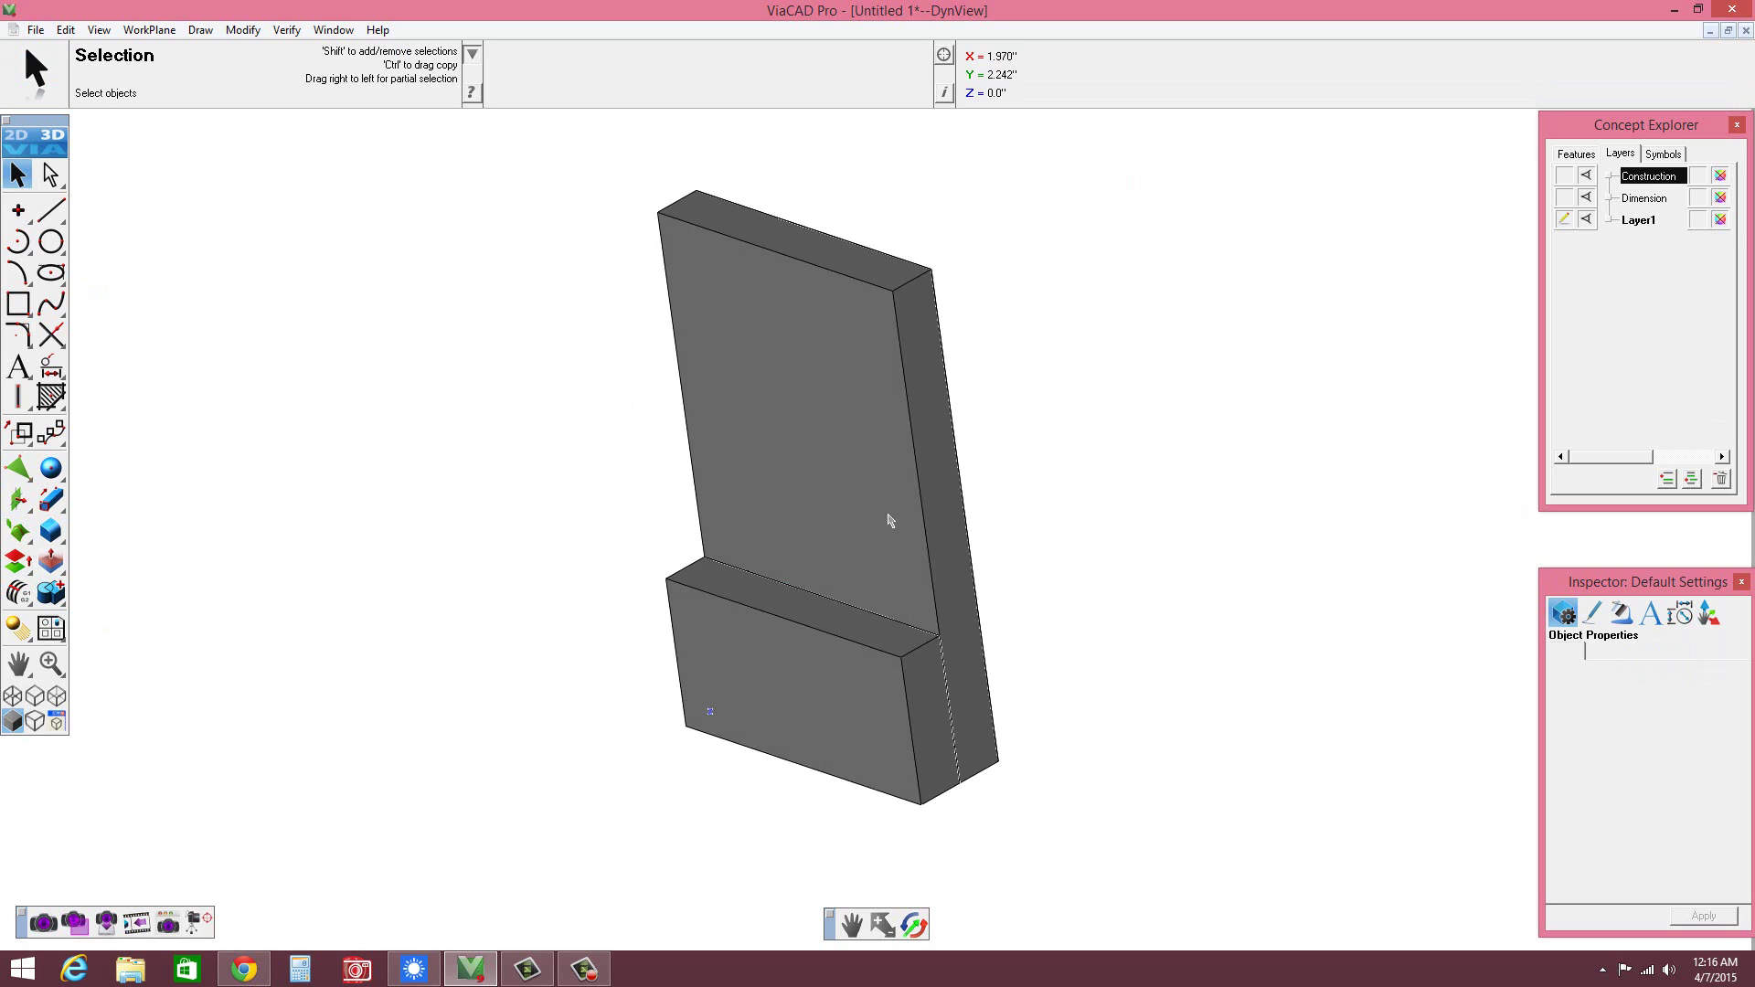
pyautogui.click(924, 567)
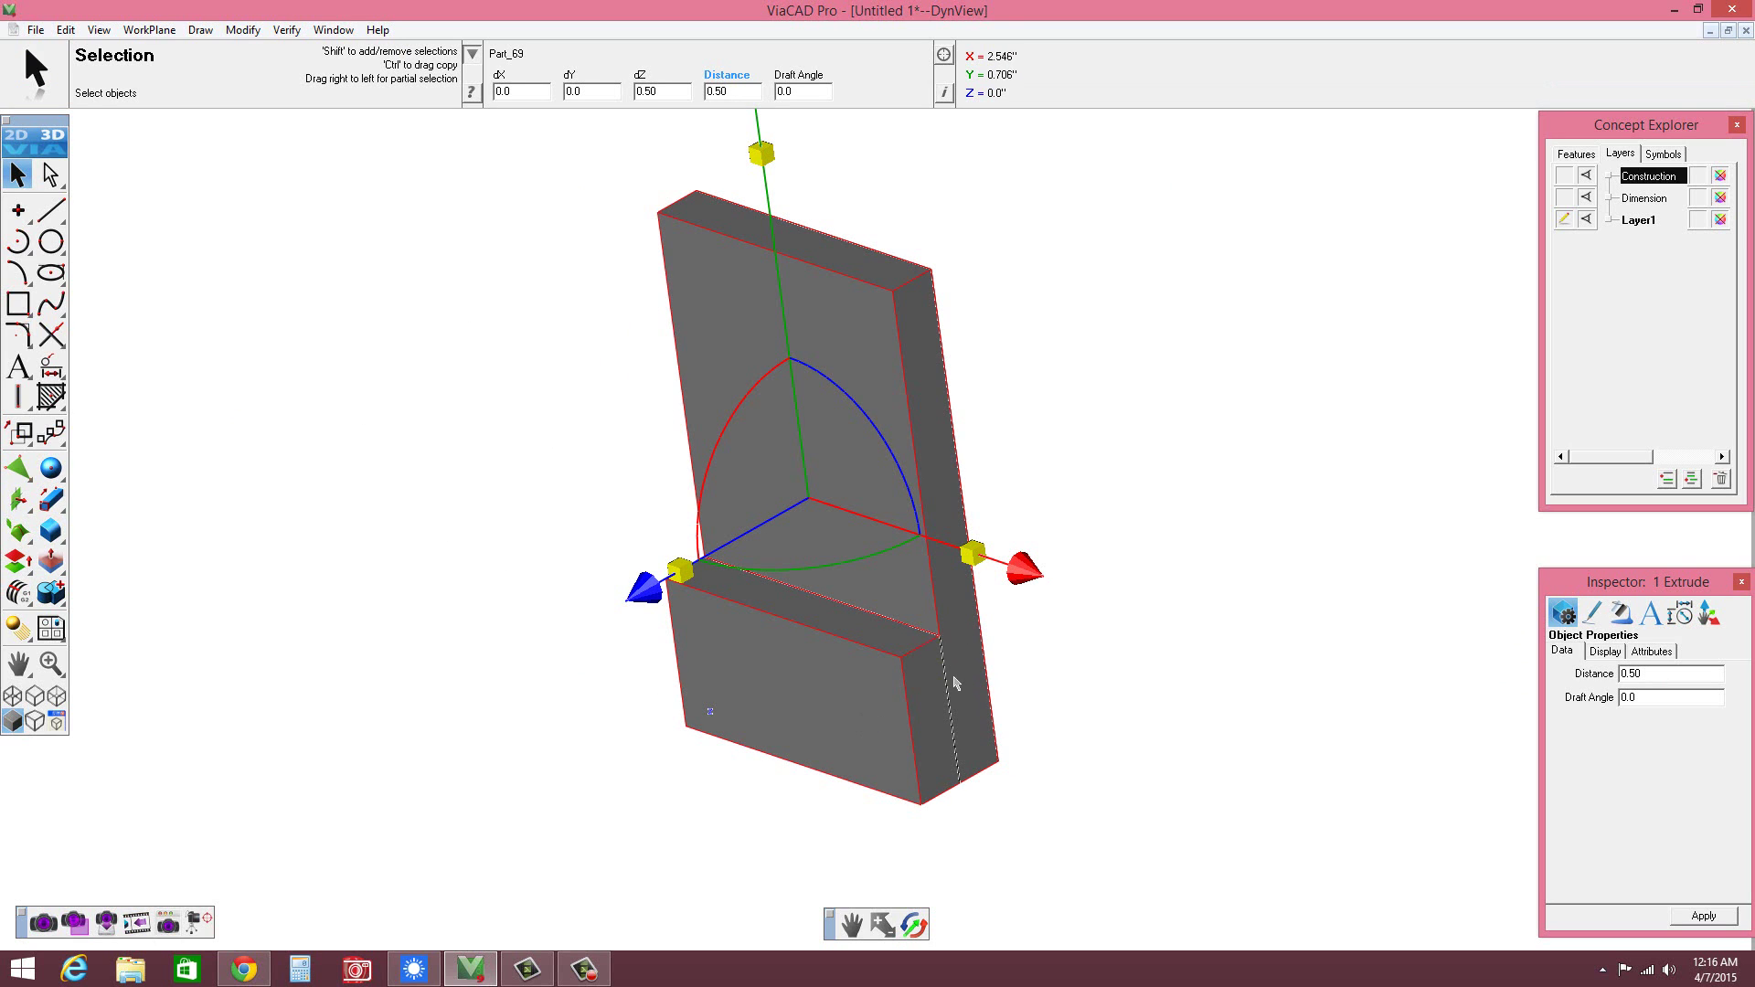
pyautogui.click(596, 679)
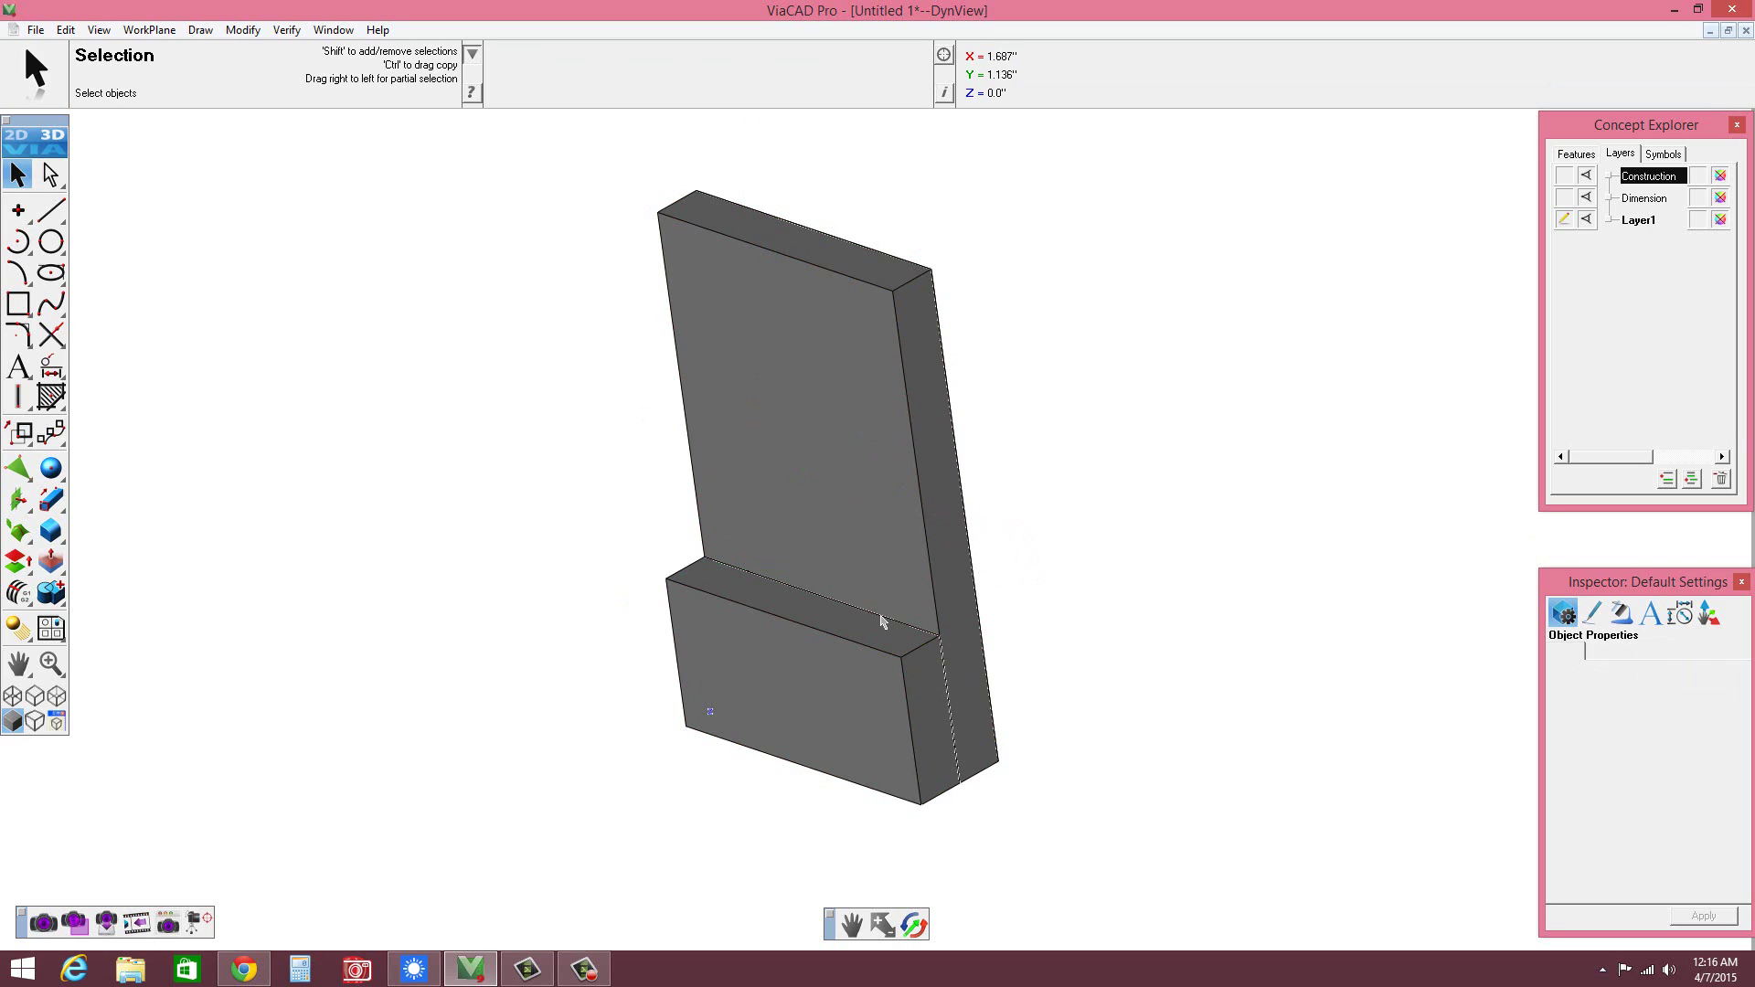
pyautogui.moveTo(883, 621)
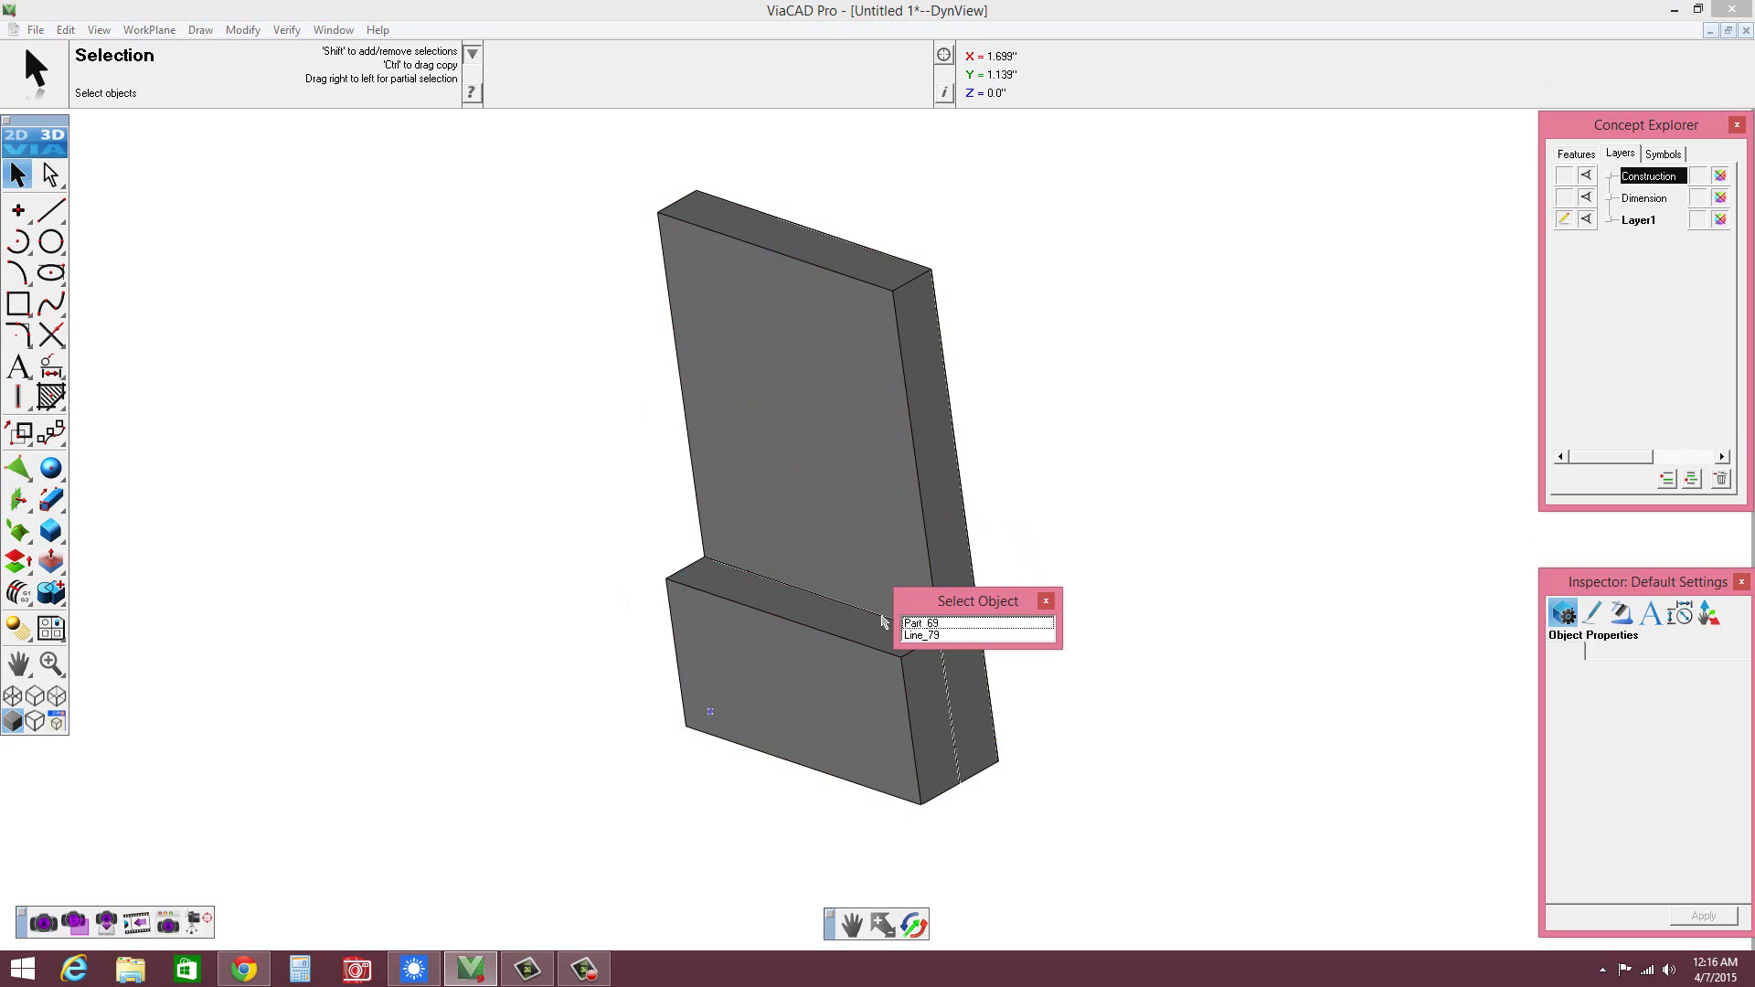
pyautogui.click(928, 635)
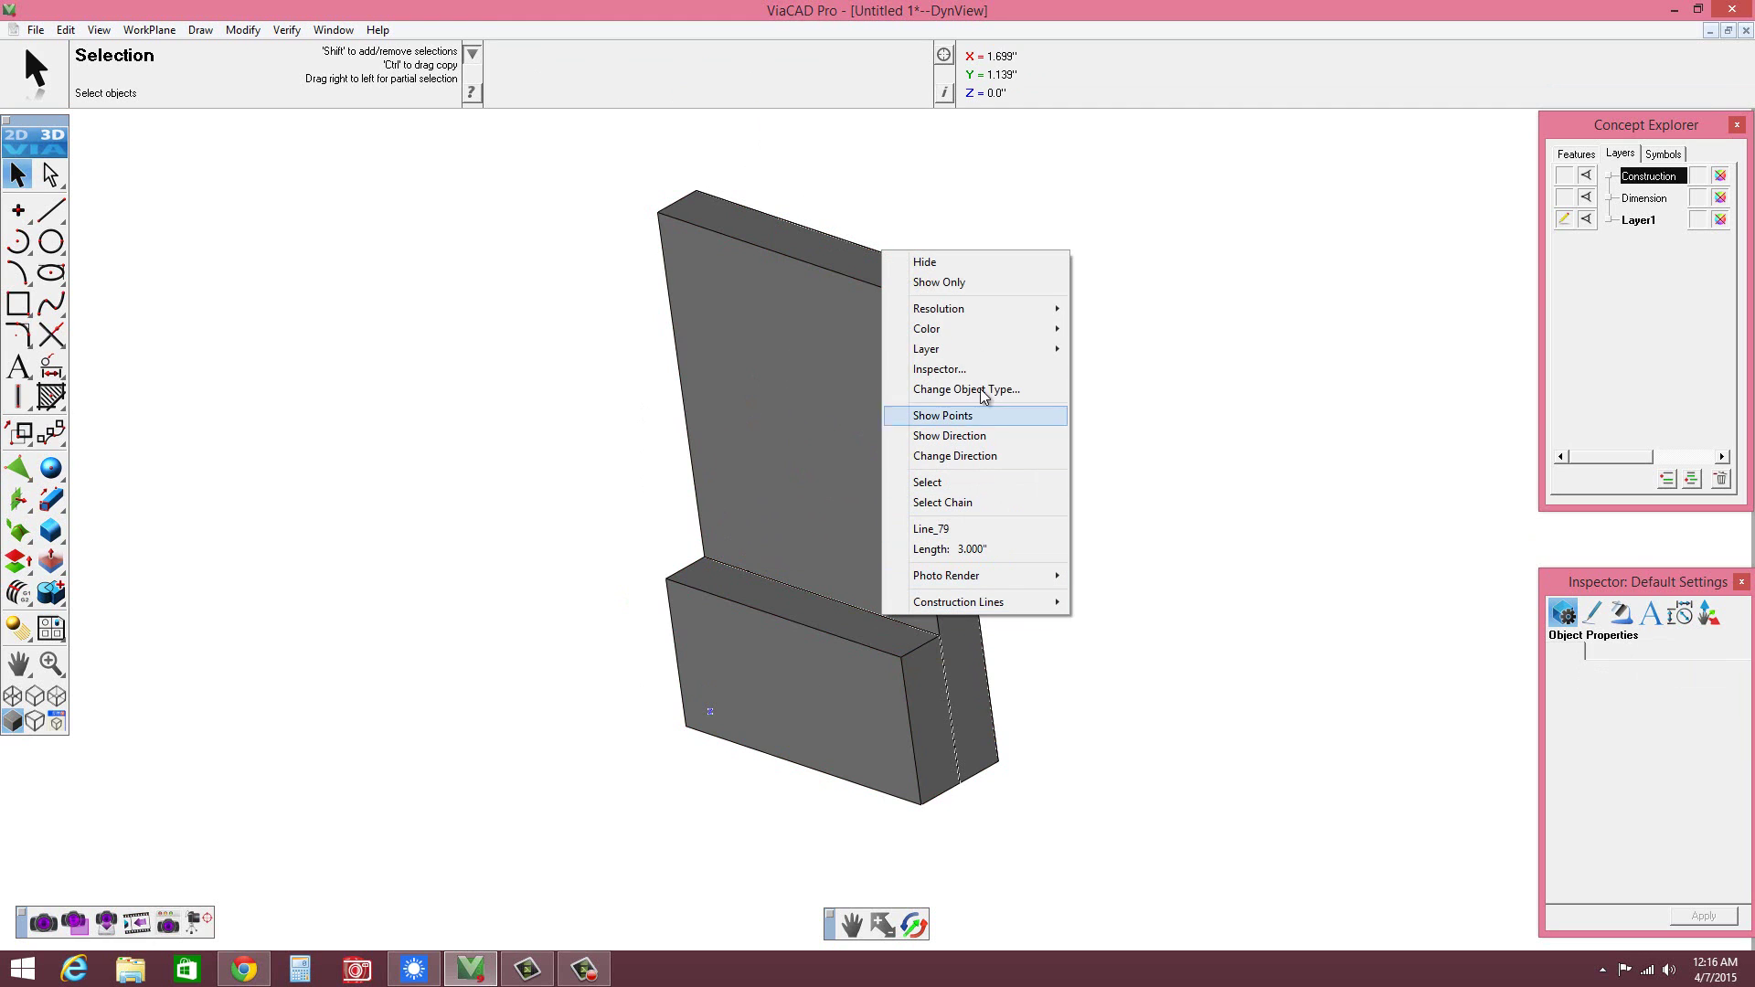
pyautogui.click(946, 265)
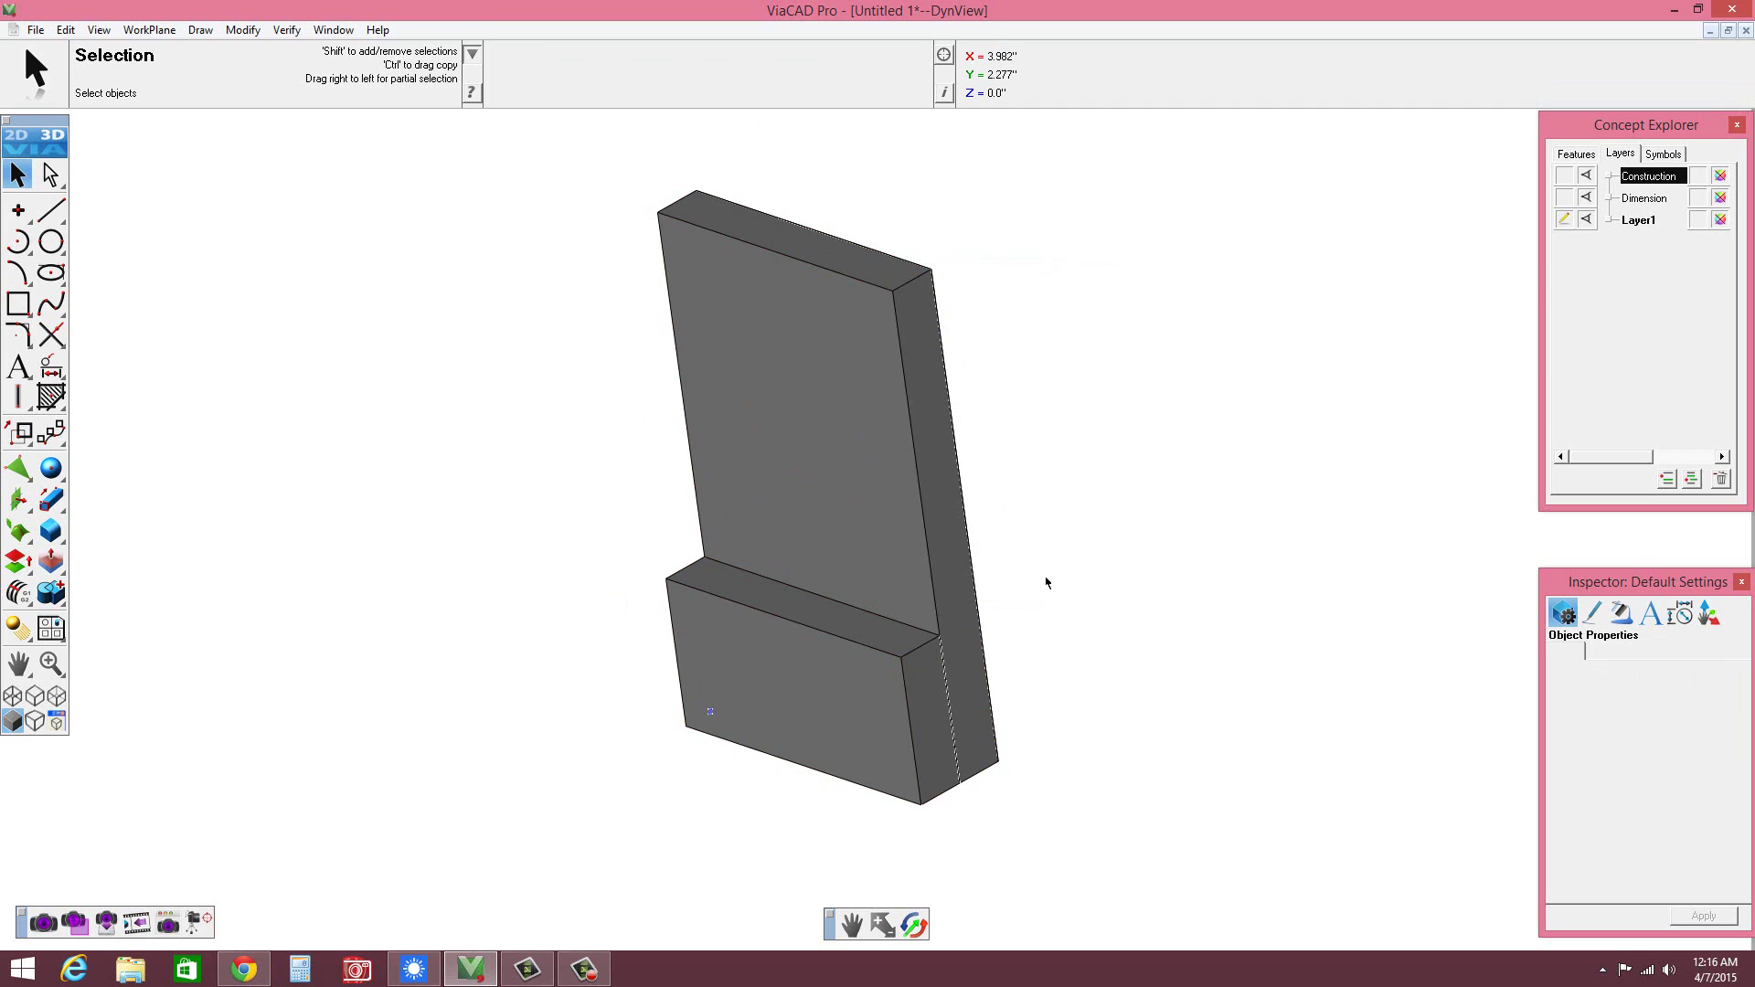
# - Hide all remaining curves in the drawing so that only the solid is displayed
pyautogui.rightClick(1076, 411)
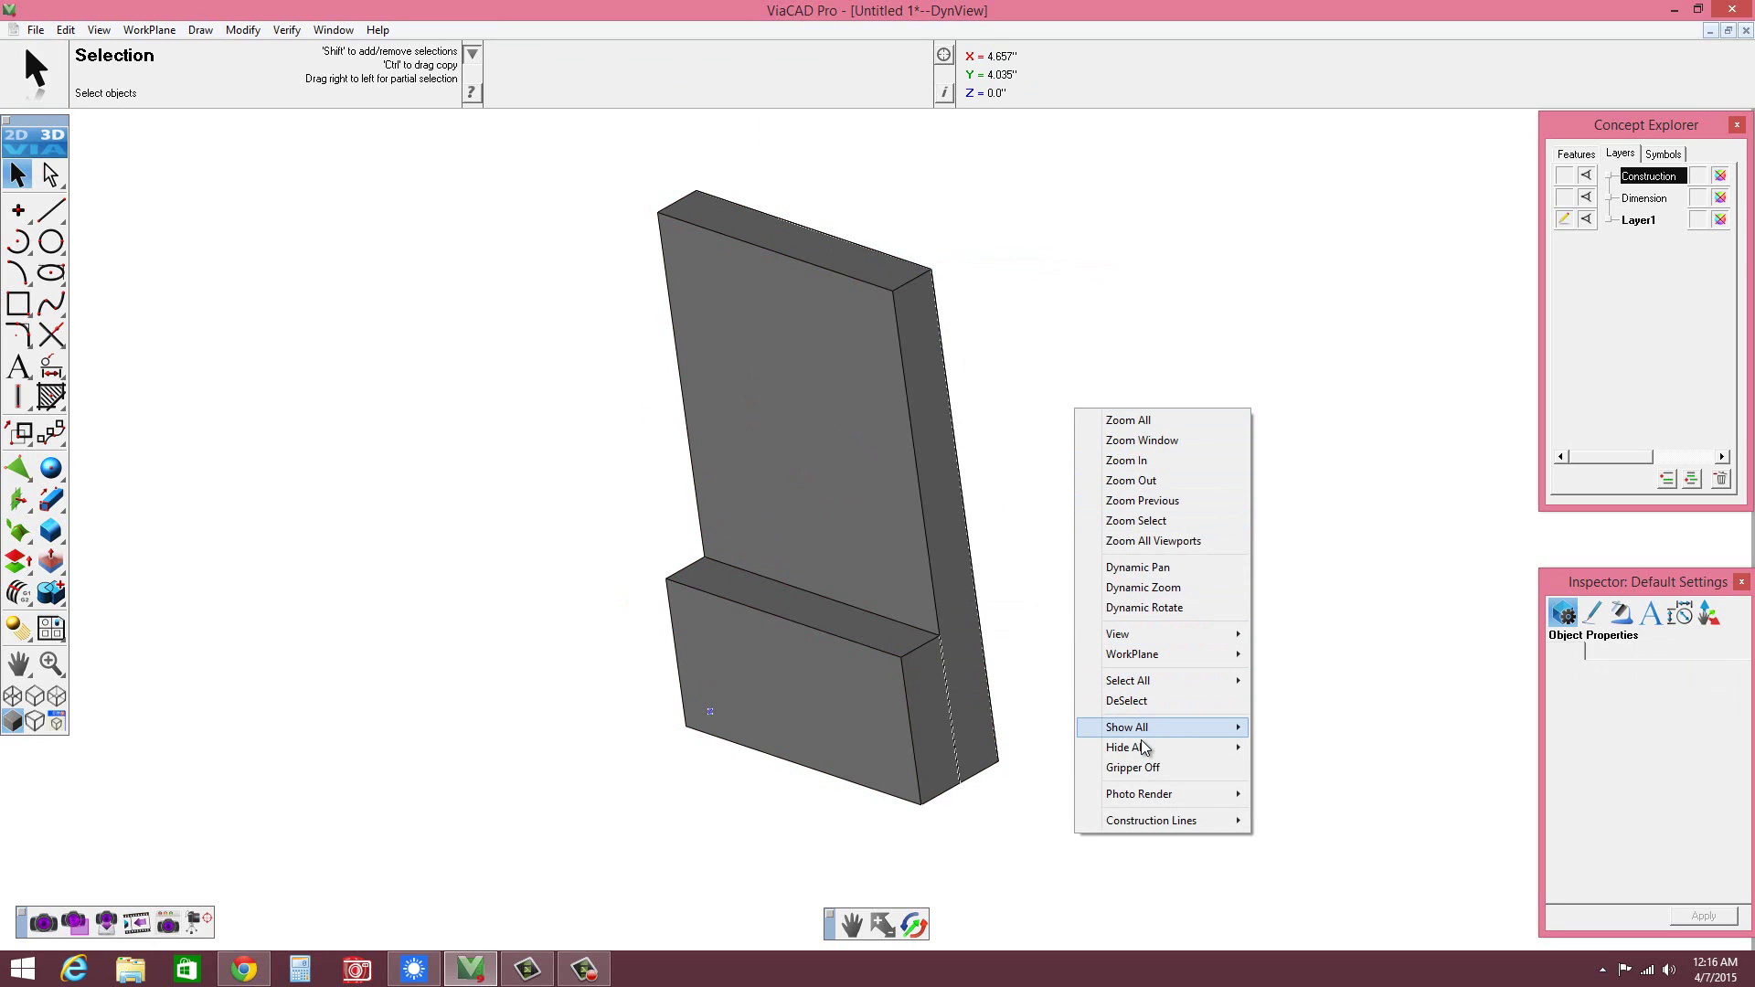
pyautogui.moveTo(1143, 750)
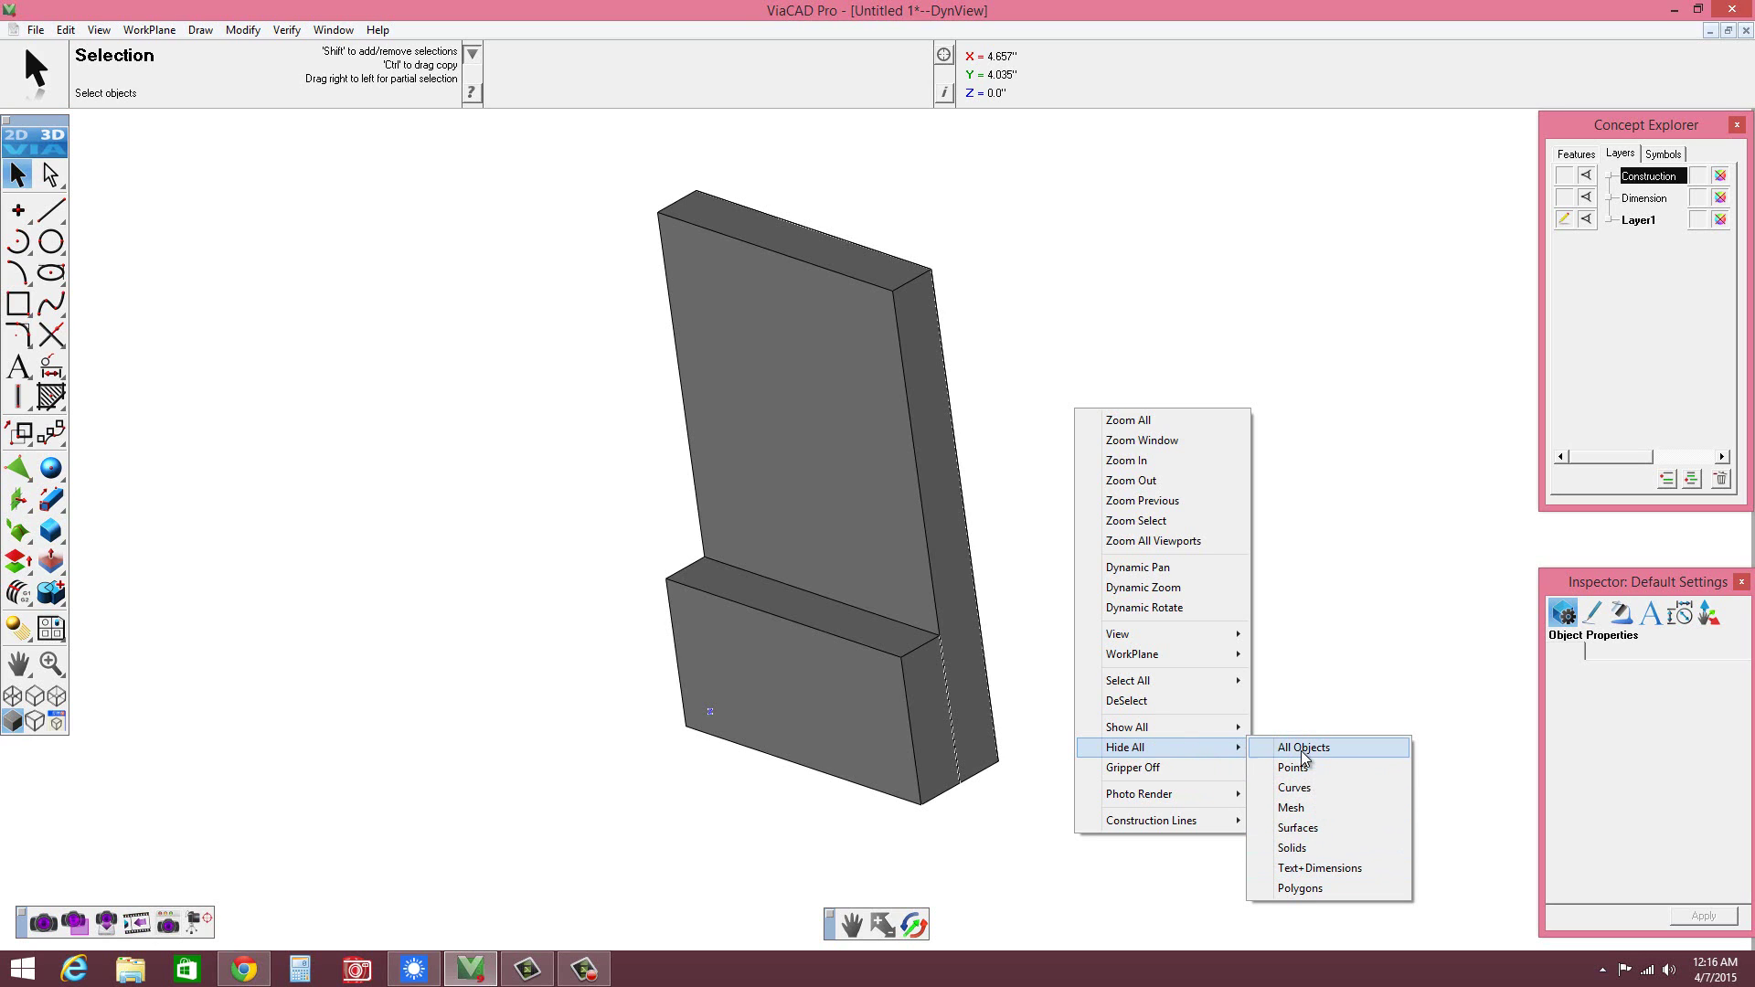
pyautogui.click(1294, 787)
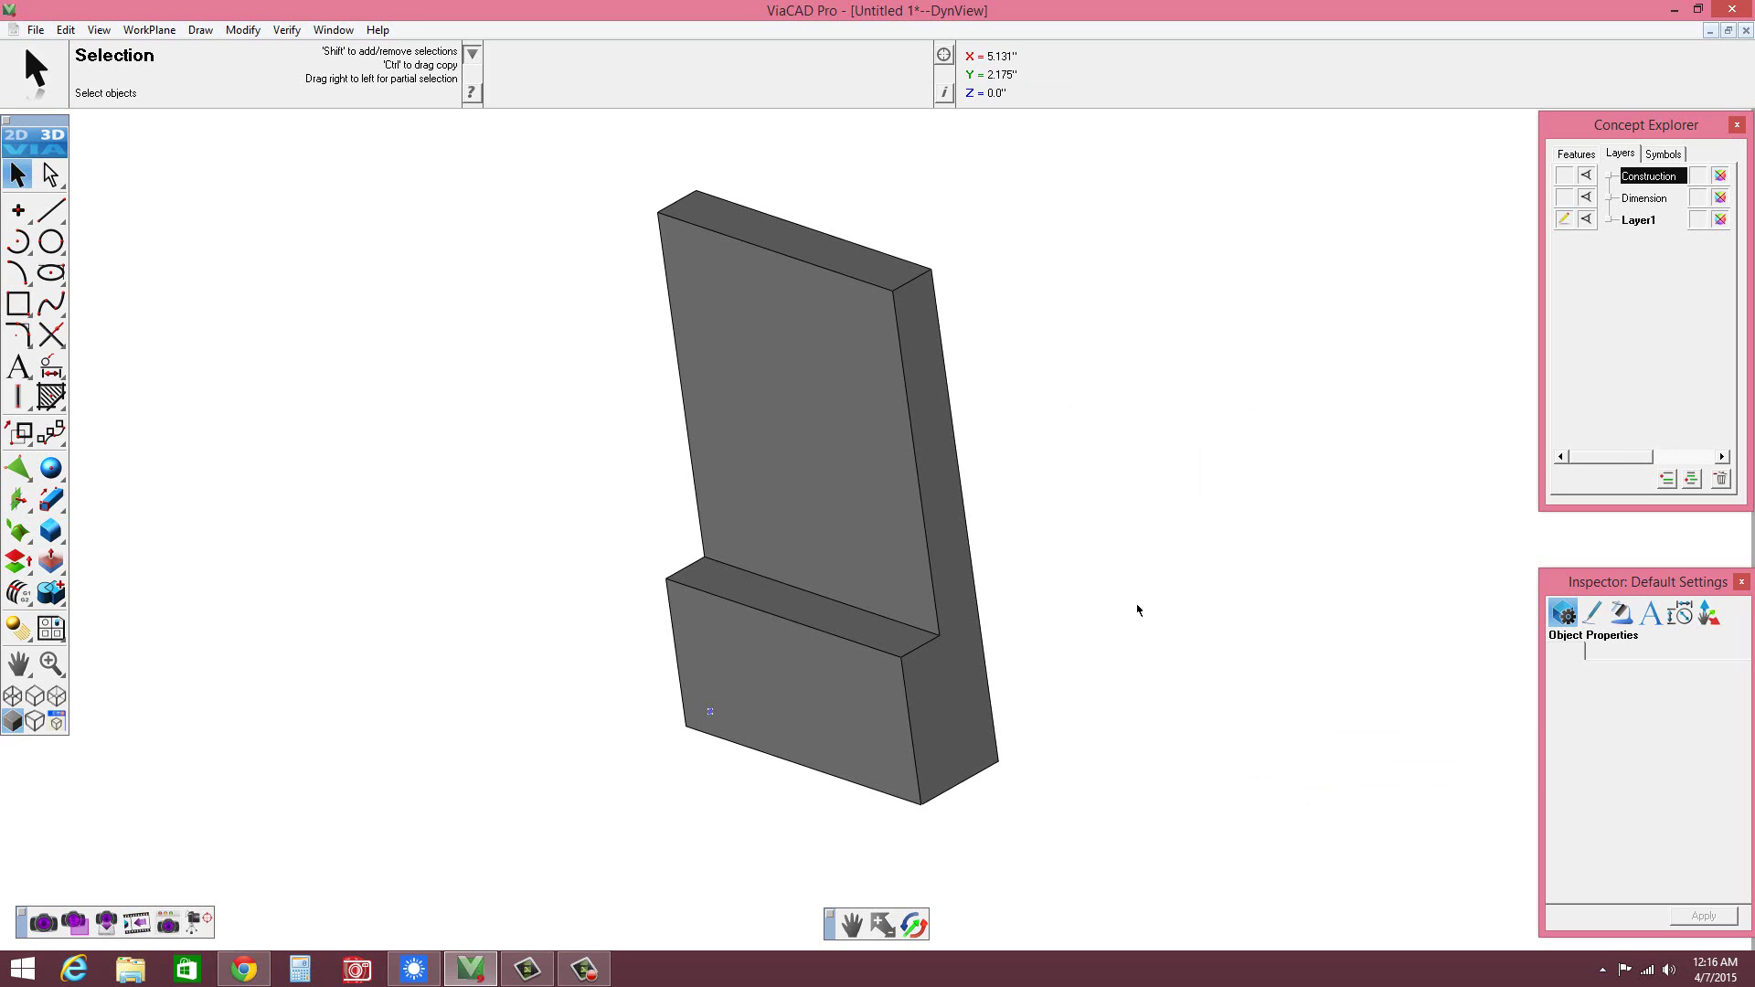
pyautogui.moveTo(1138, 610); pyautogui.dragTo(1049, 611, button='middle')
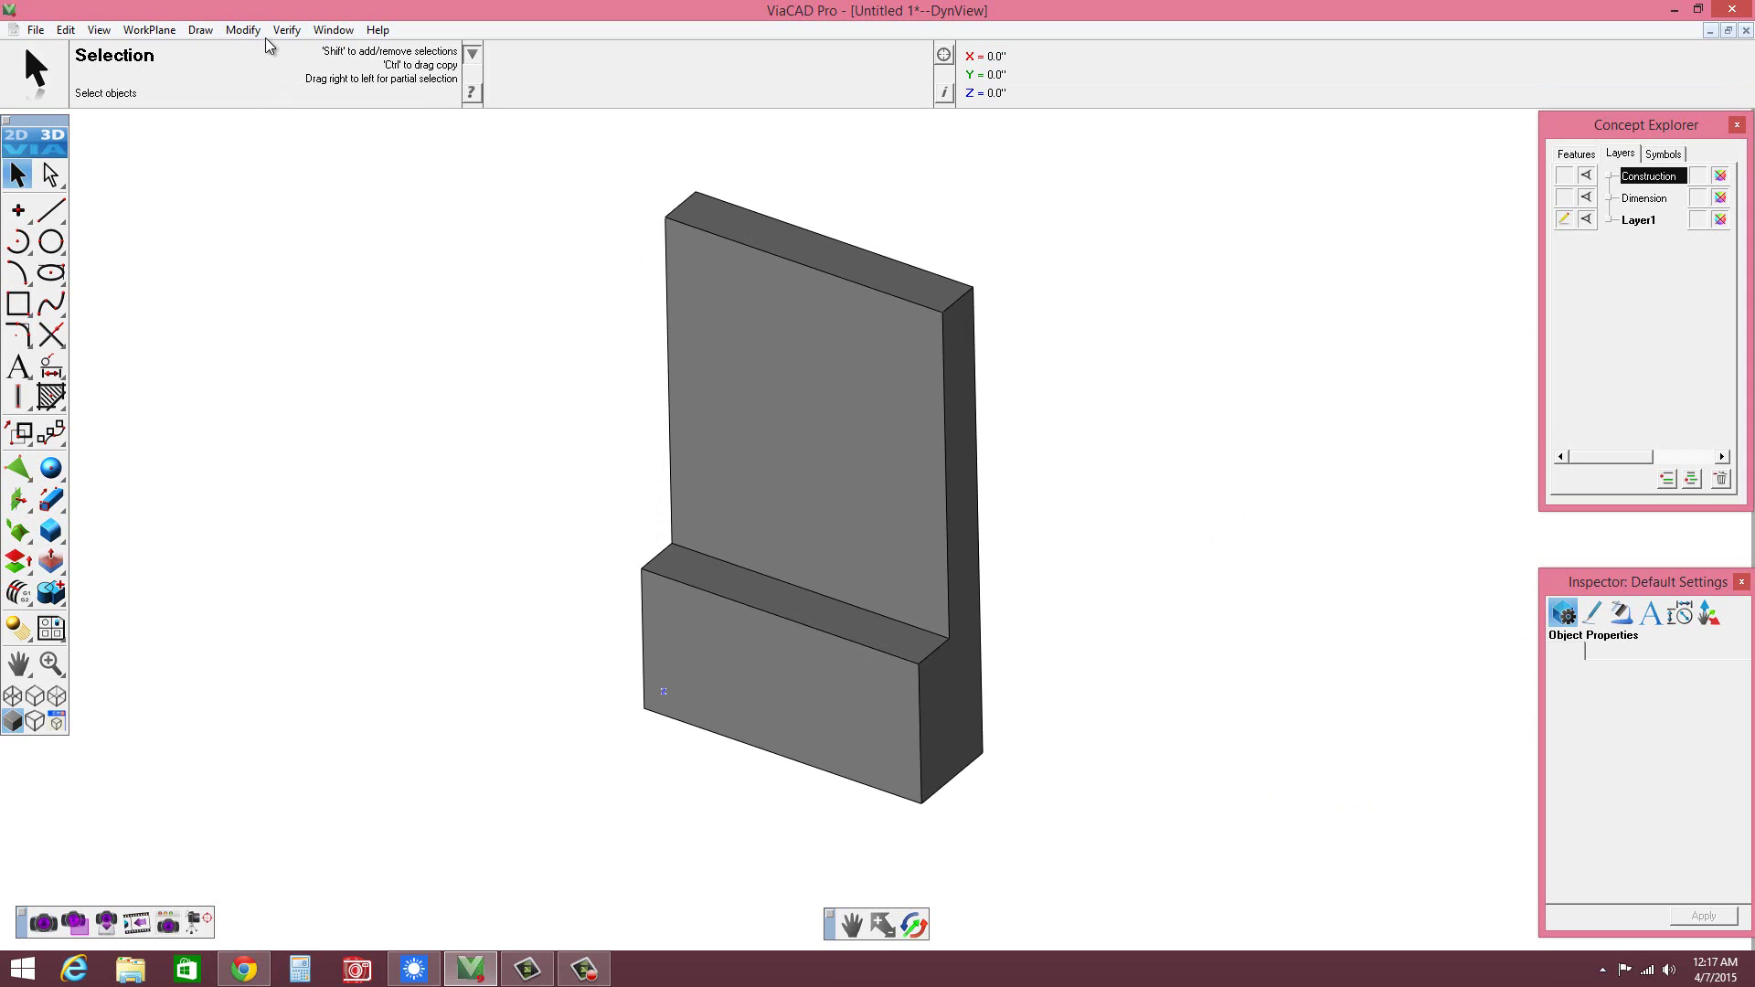
# - Show the Snaps palette beside the Inspector and extend the Concept Explorer's height down to the Inspector
pyautogui.click(329, 36)
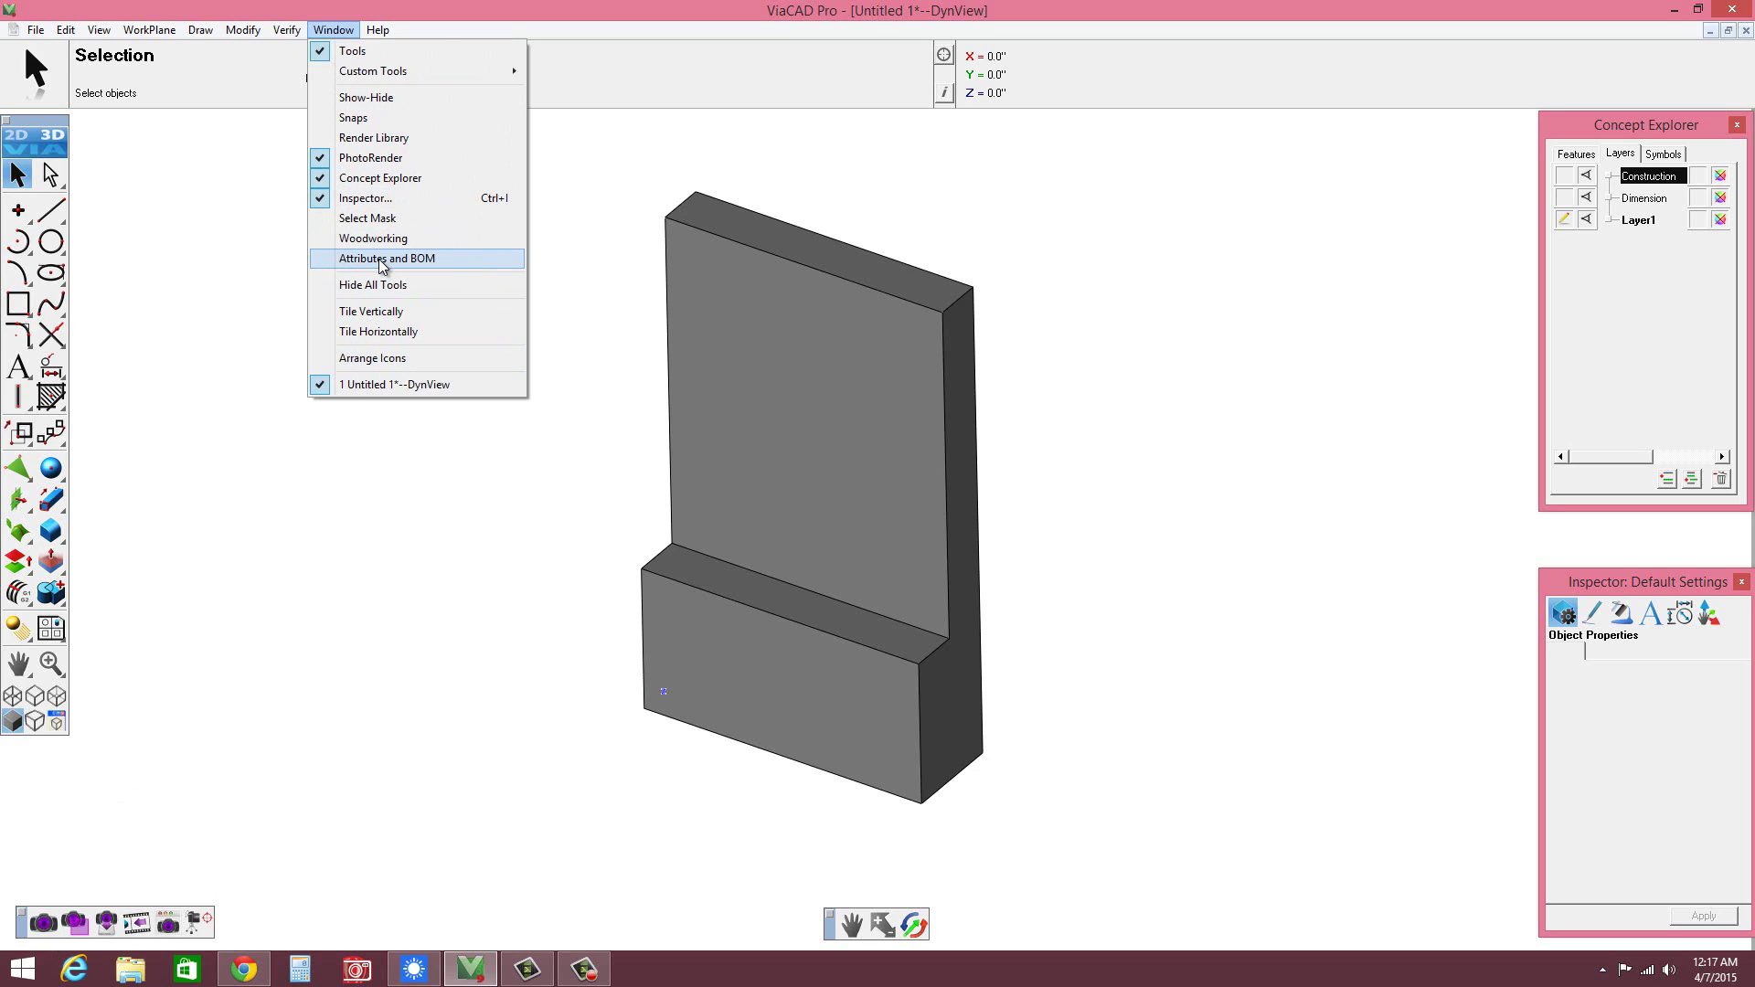
pyautogui.click(331, 123)
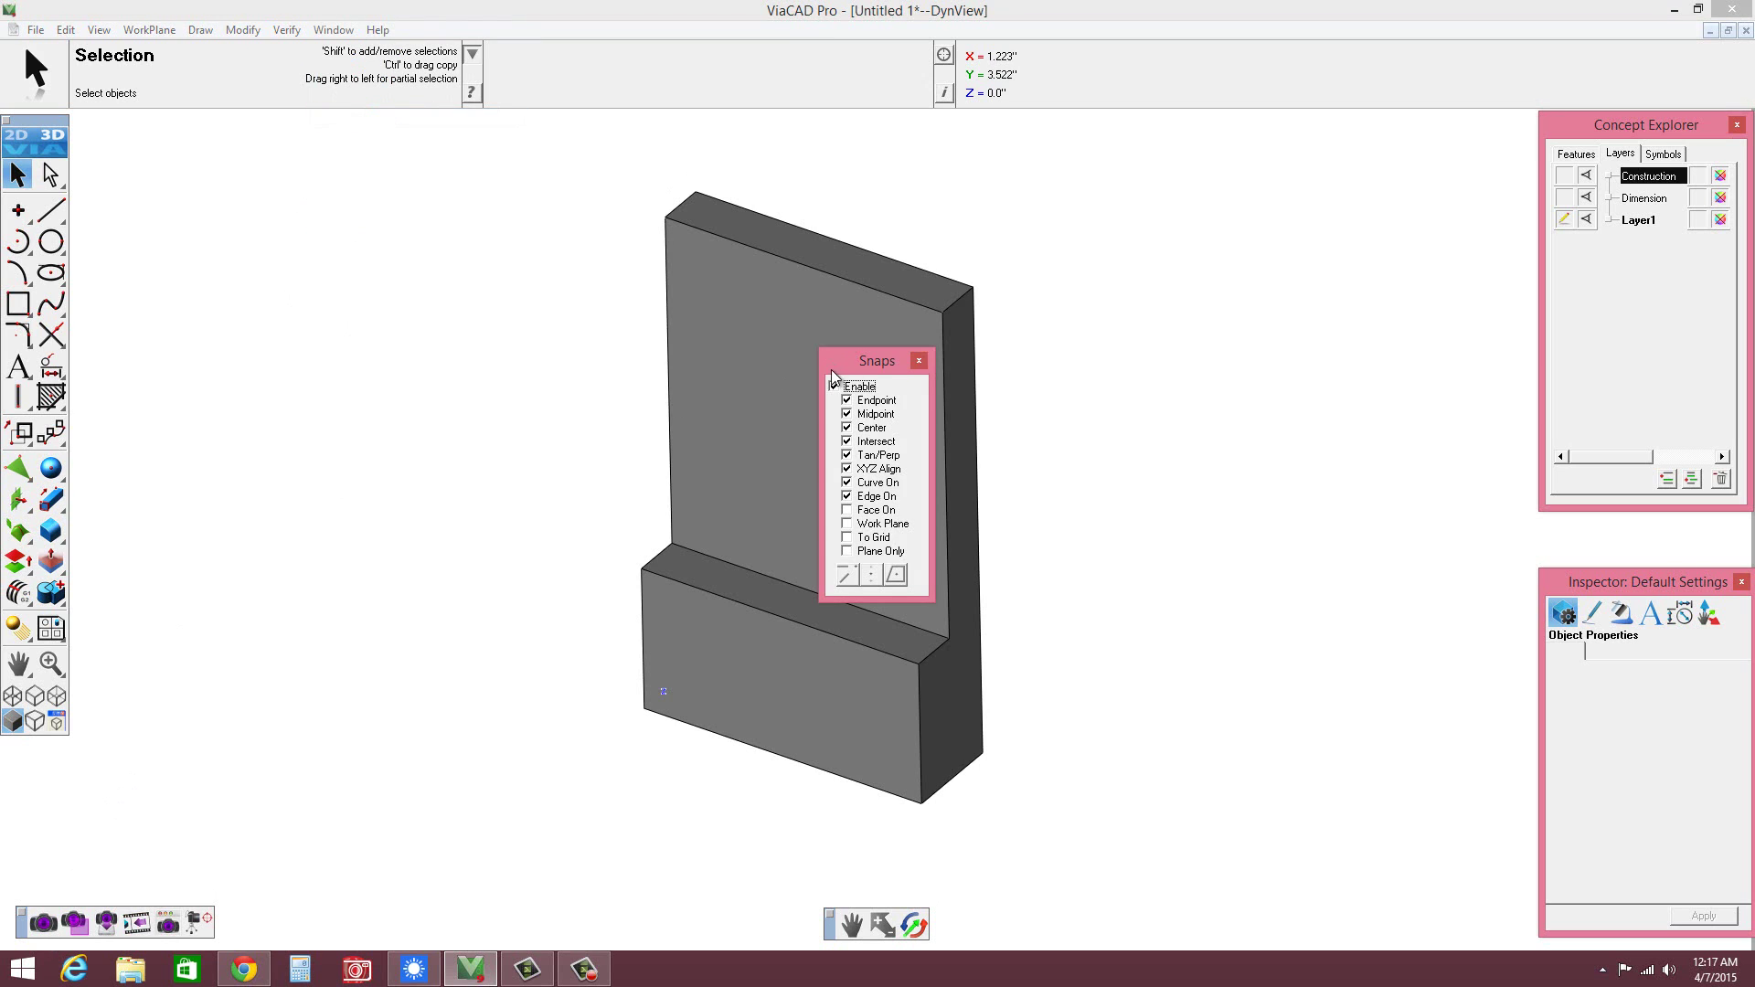
pyautogui.moveTo(885, 366); pyautogui.dragTo(1484, 708)
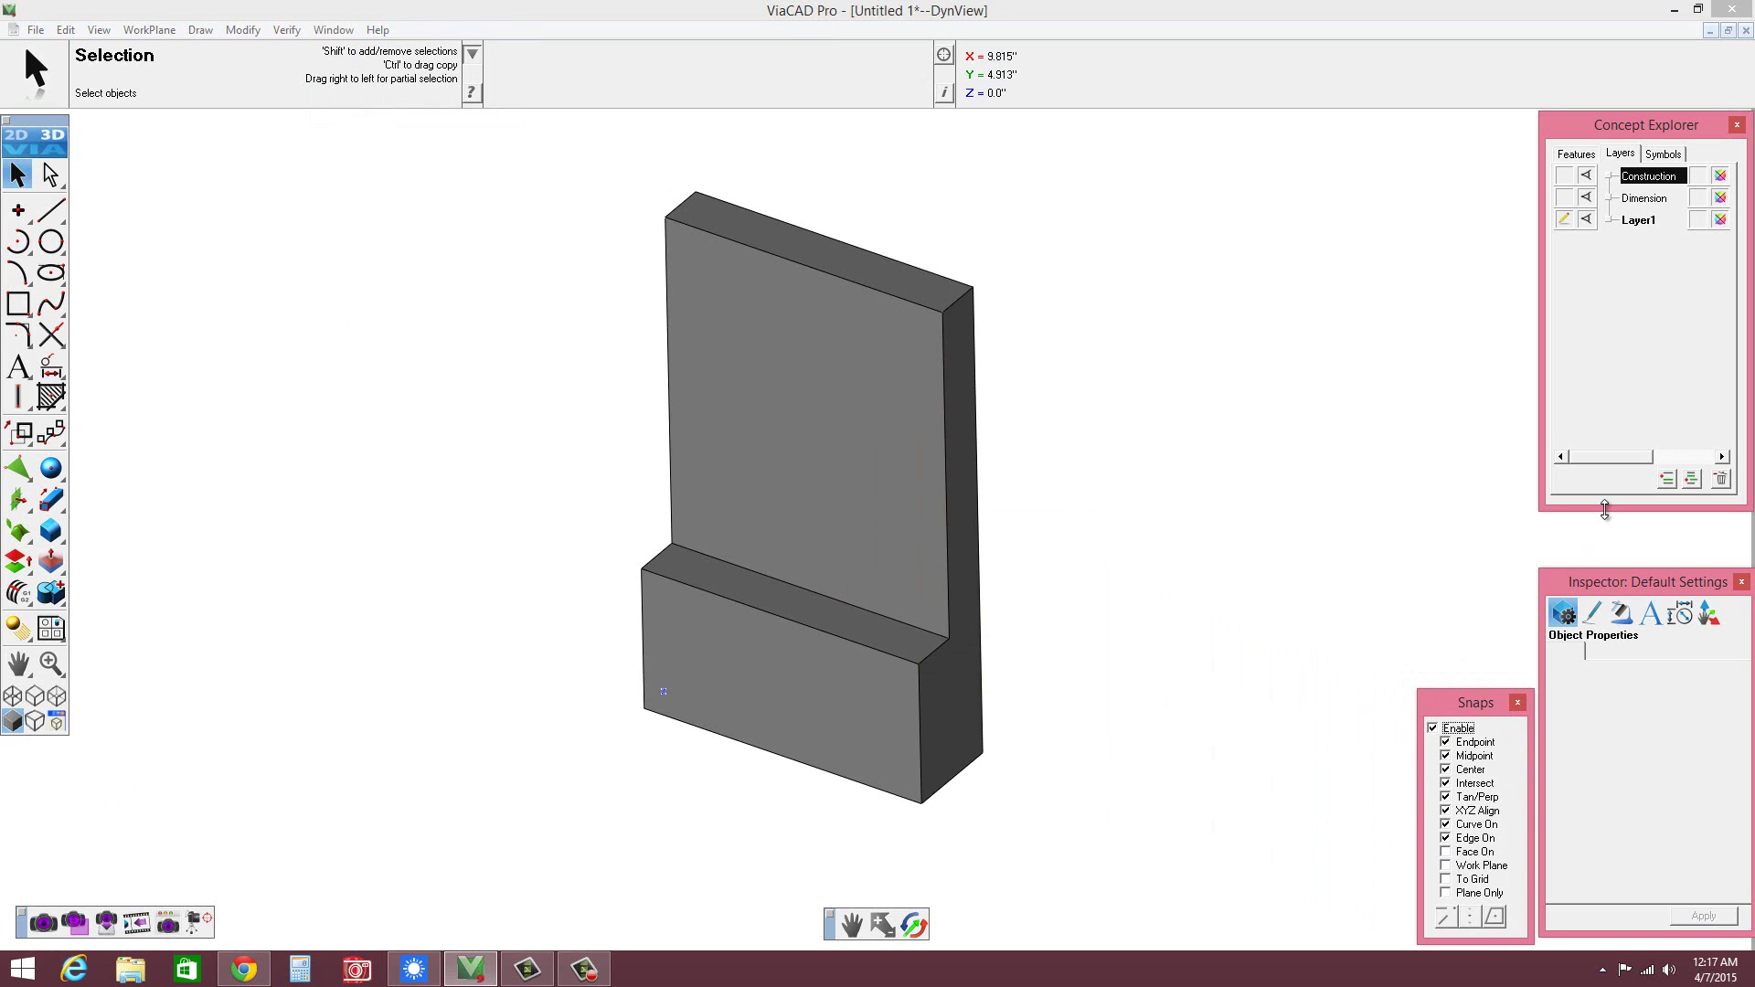
pyautogui.moveTo(1605, 511); pyautogui.dragTo(1607, 570)
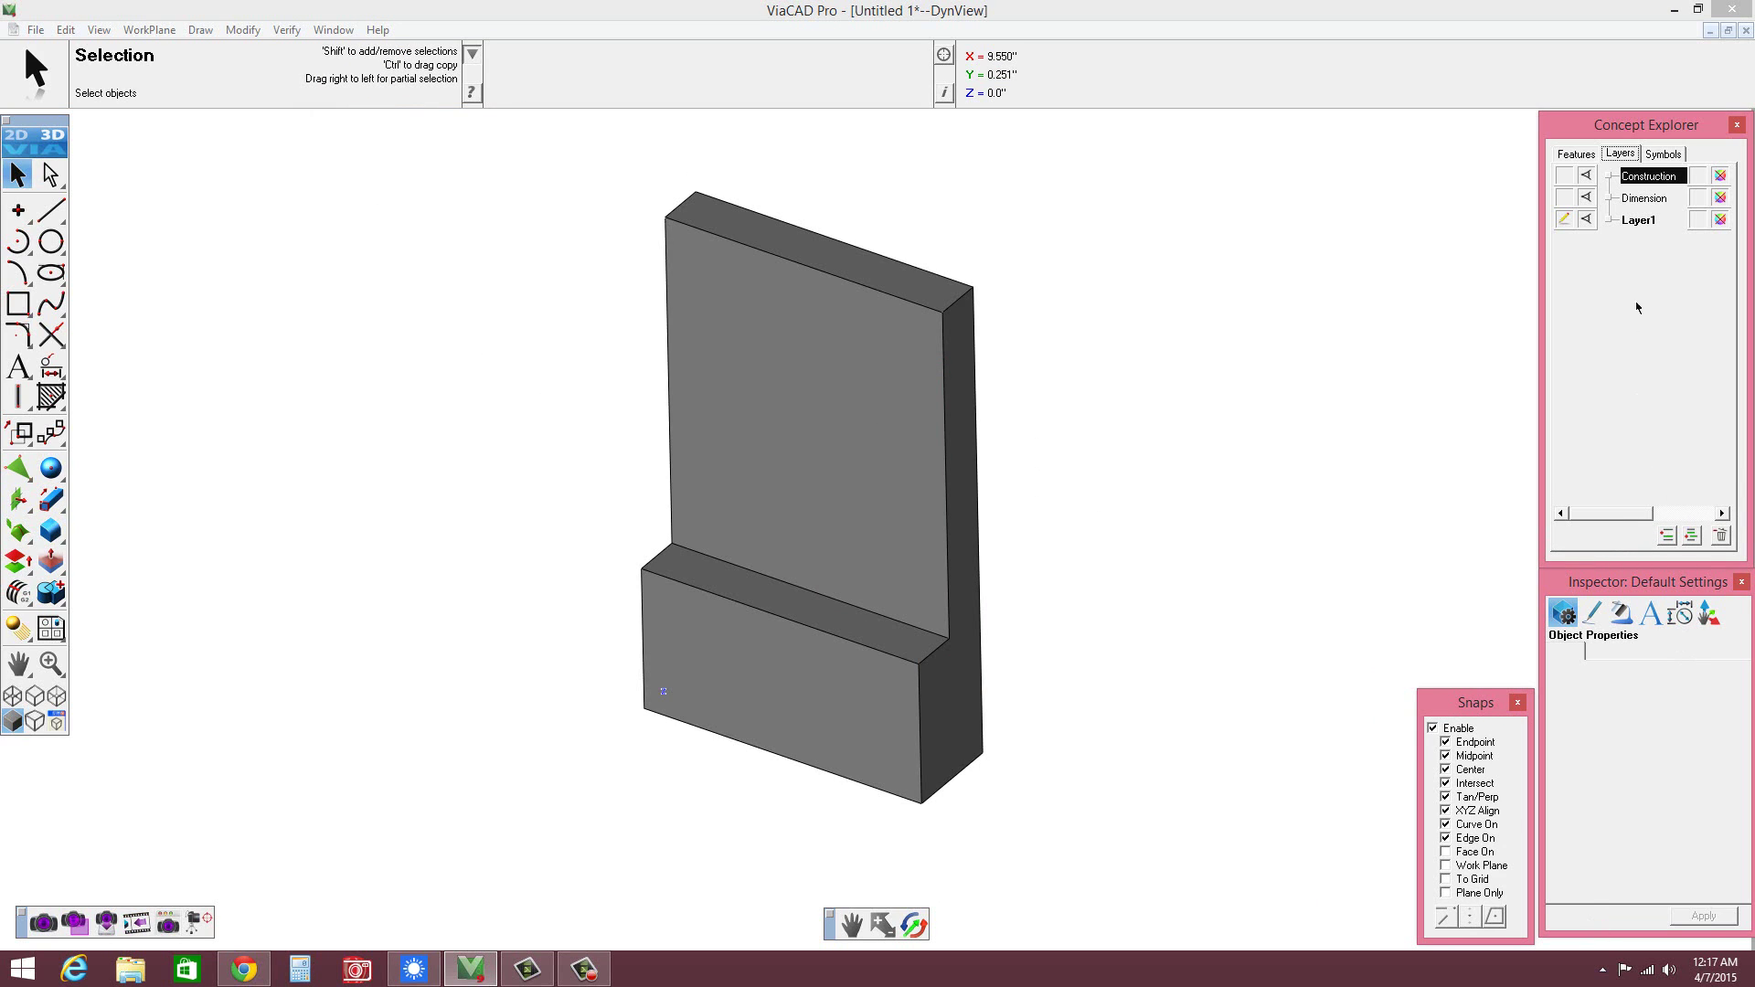
# - Examine the joined part's feature tree down to the extrusion inside its union
pyautogui.click(1577, 155)
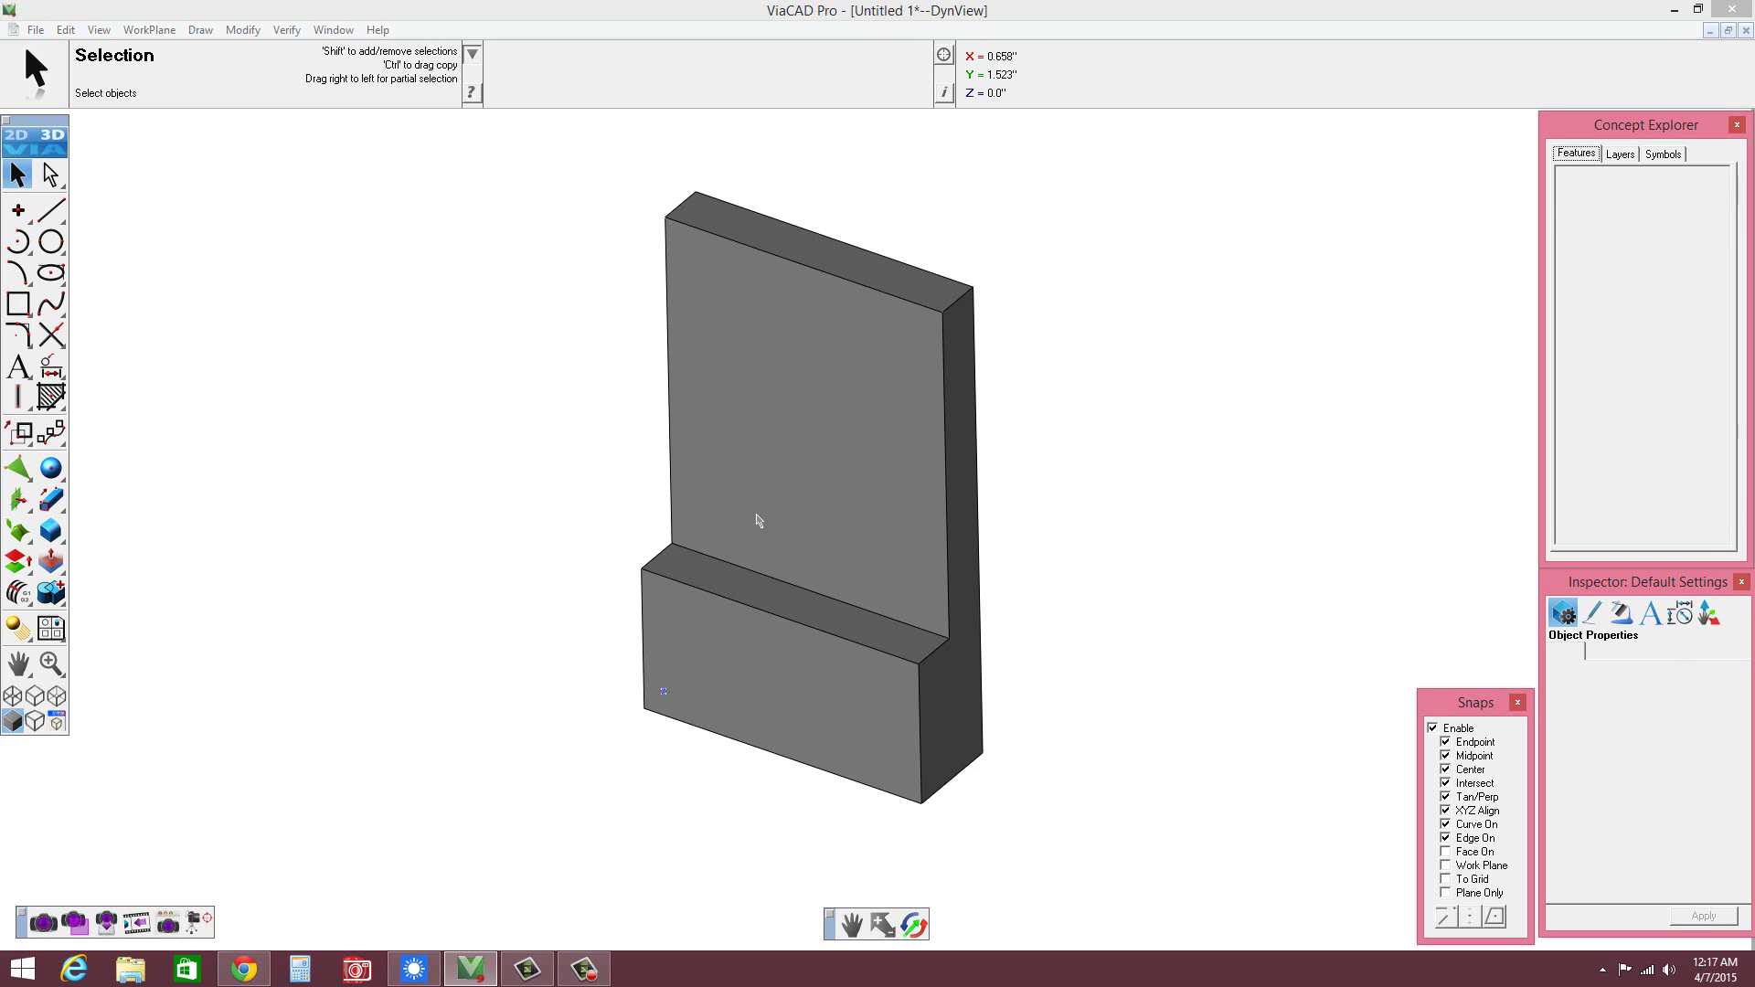
pyautogui.click(862, 555)
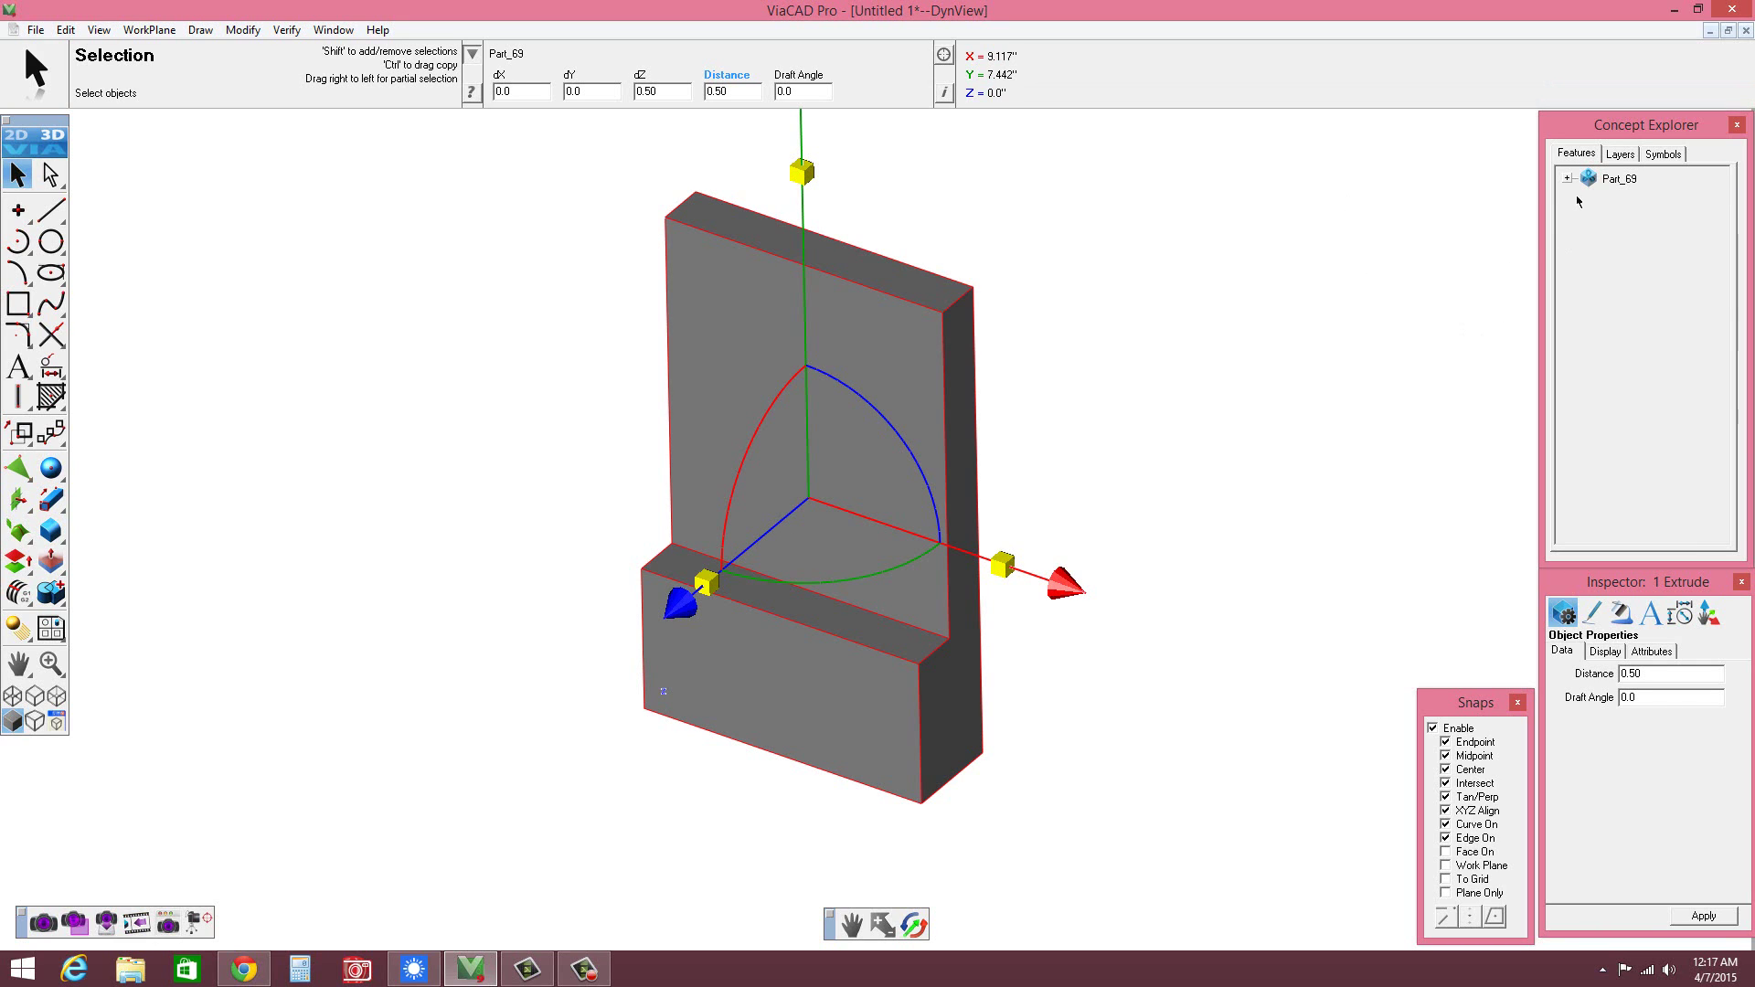
pyautogui.click(1566, 179)
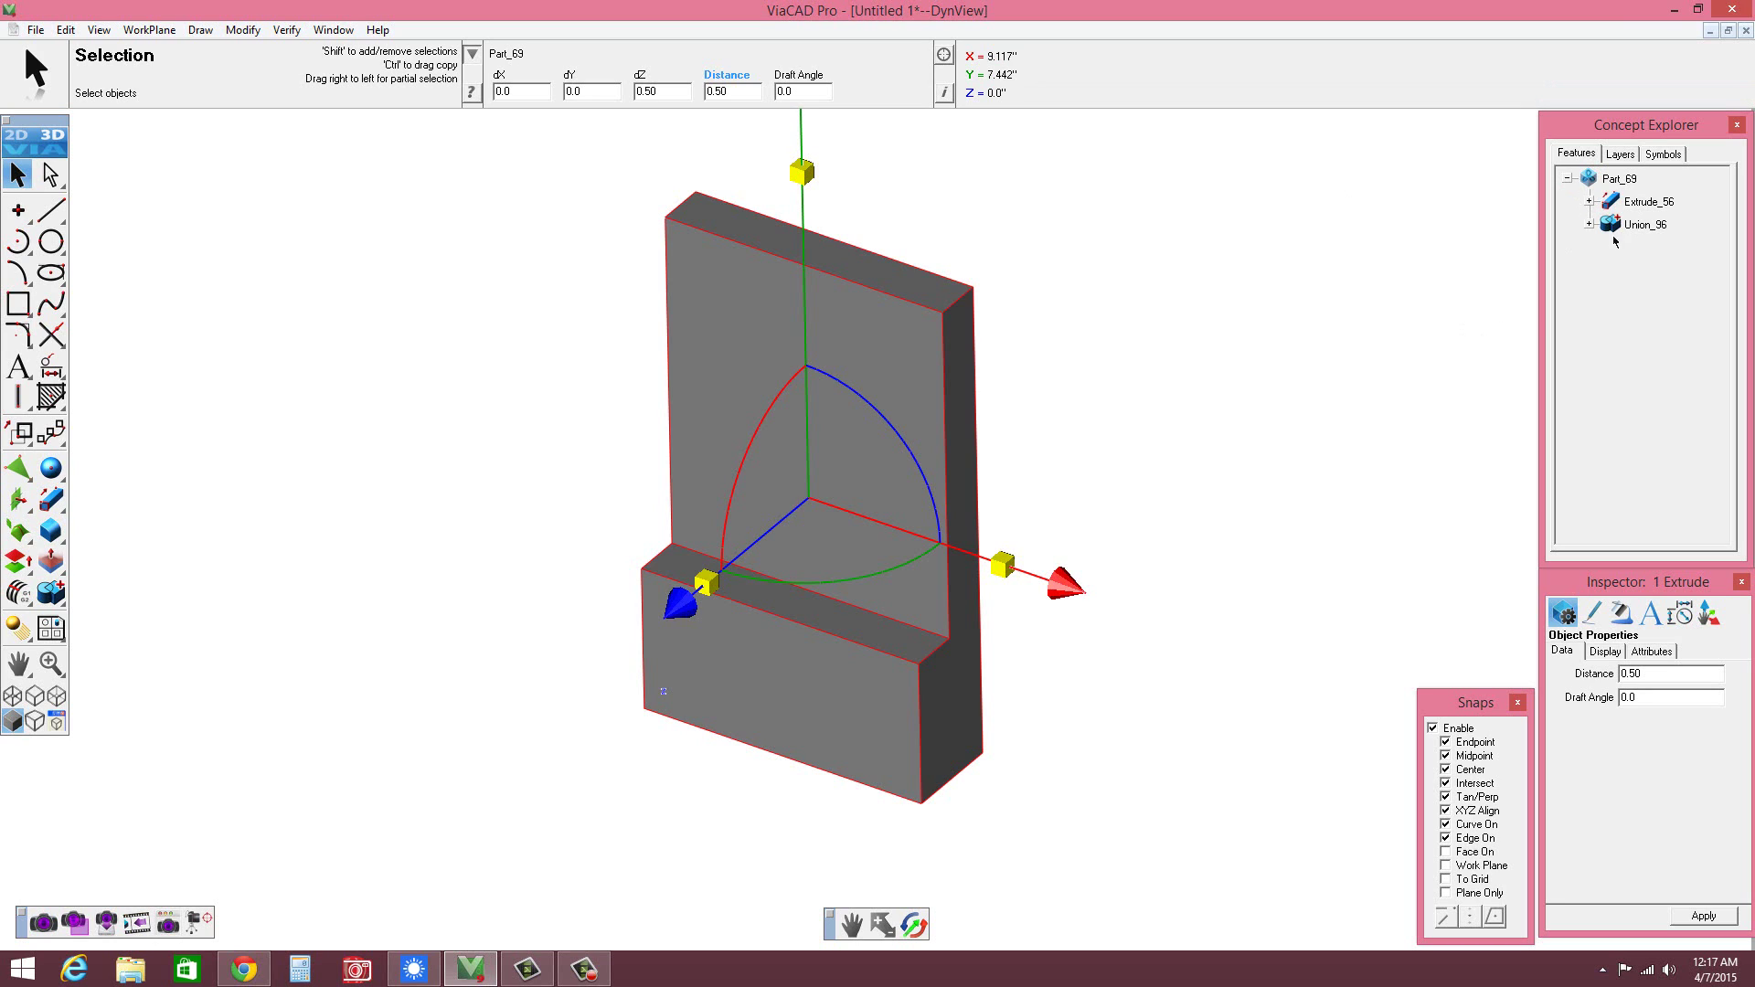
pyautogui.click(1588, 224)
pyautogui.click(1610, 247)
pyautogui.rightClick(1666, 274)
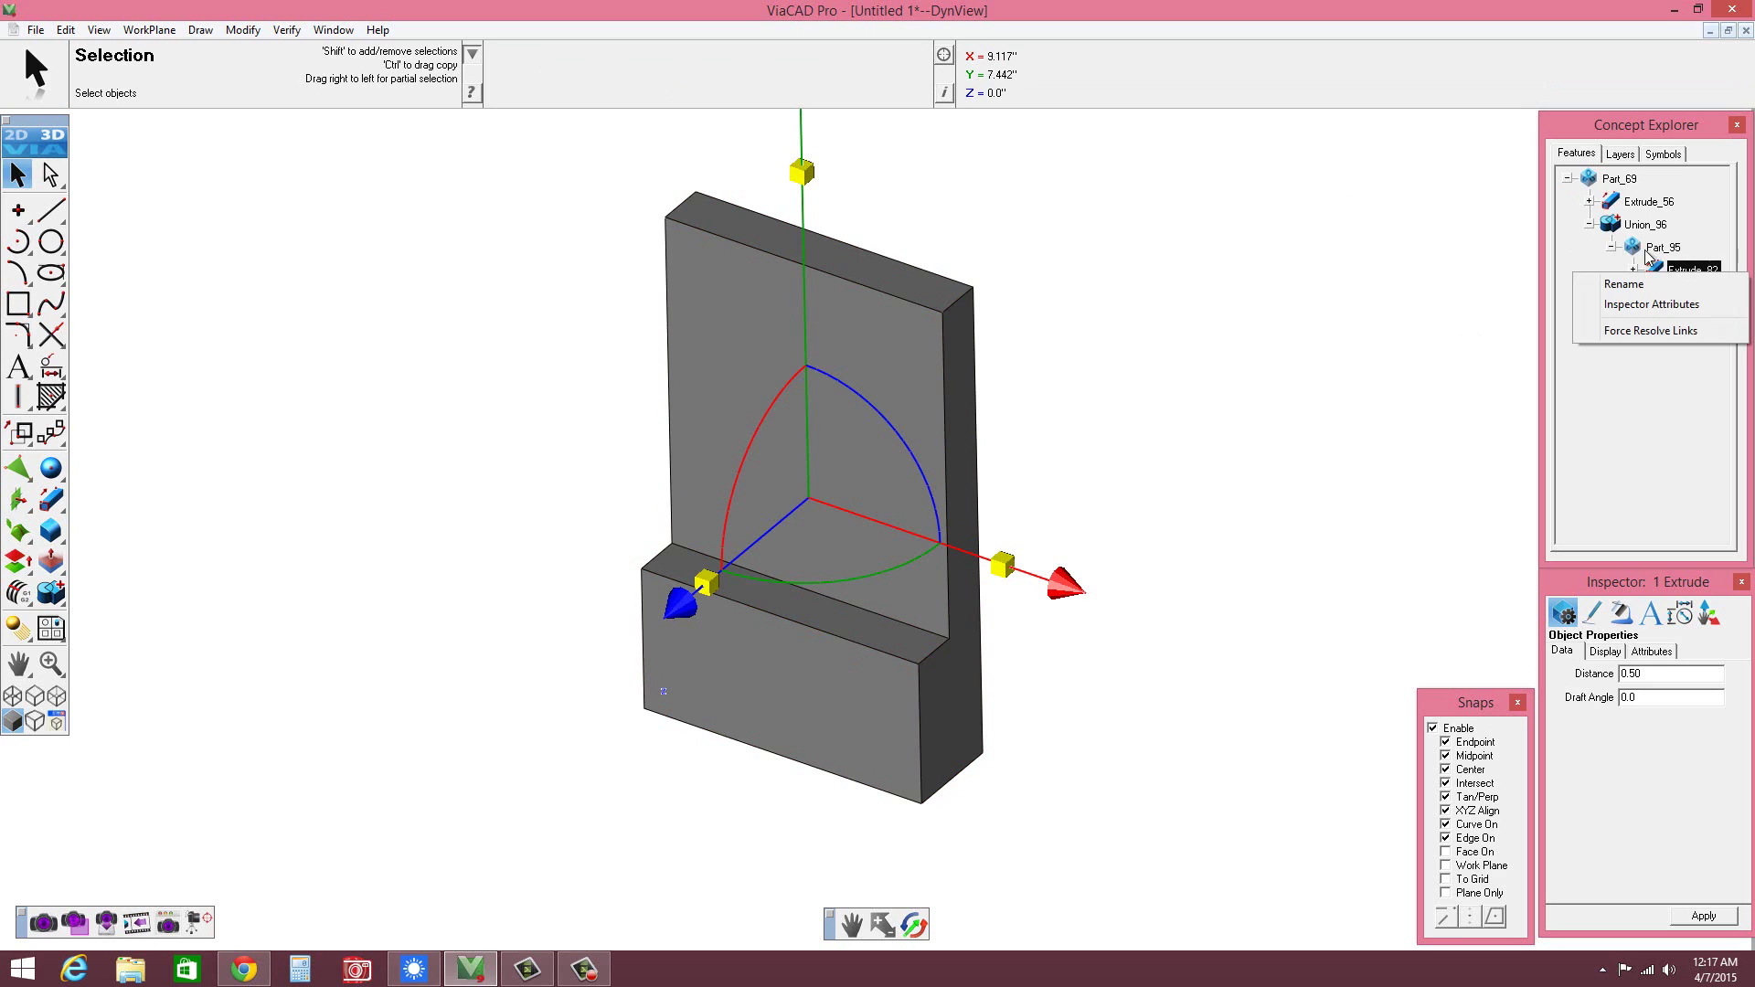
pyautogui.click(1480, 279)
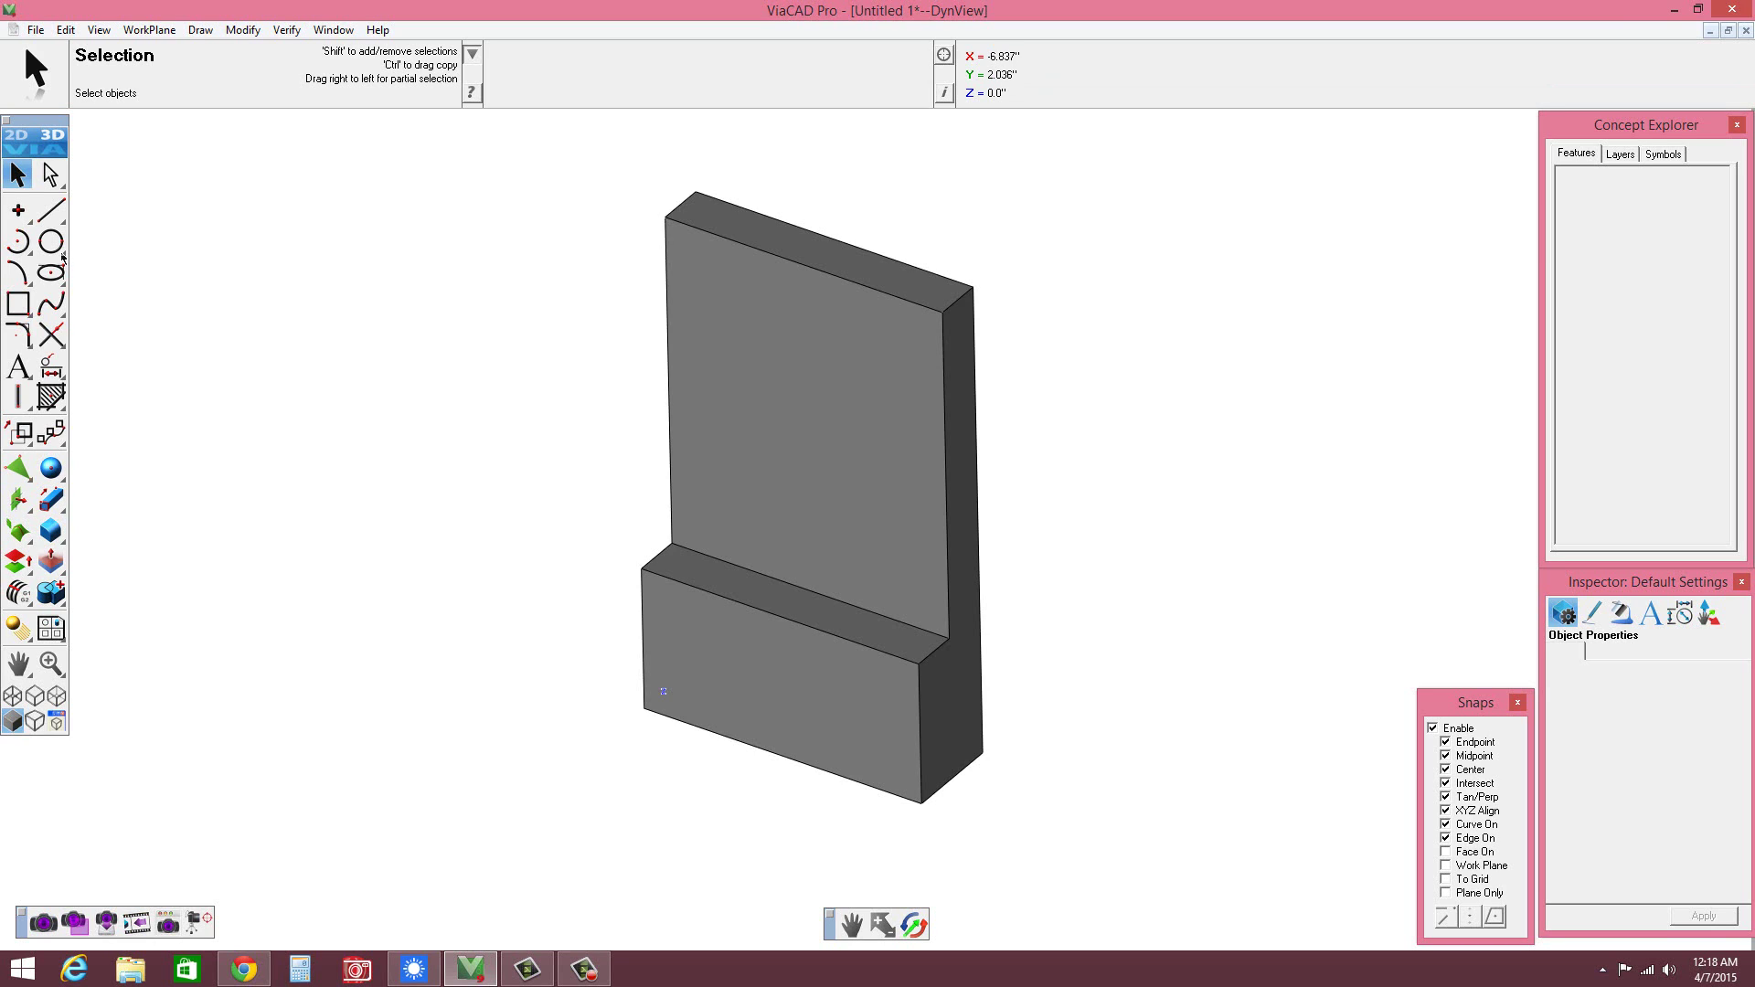
# - Draw a center-point circle about 0.74 inch in diameter over the tall plate, centred at about X 0.33, Y 3.46
pyautogui.click(62, 257)
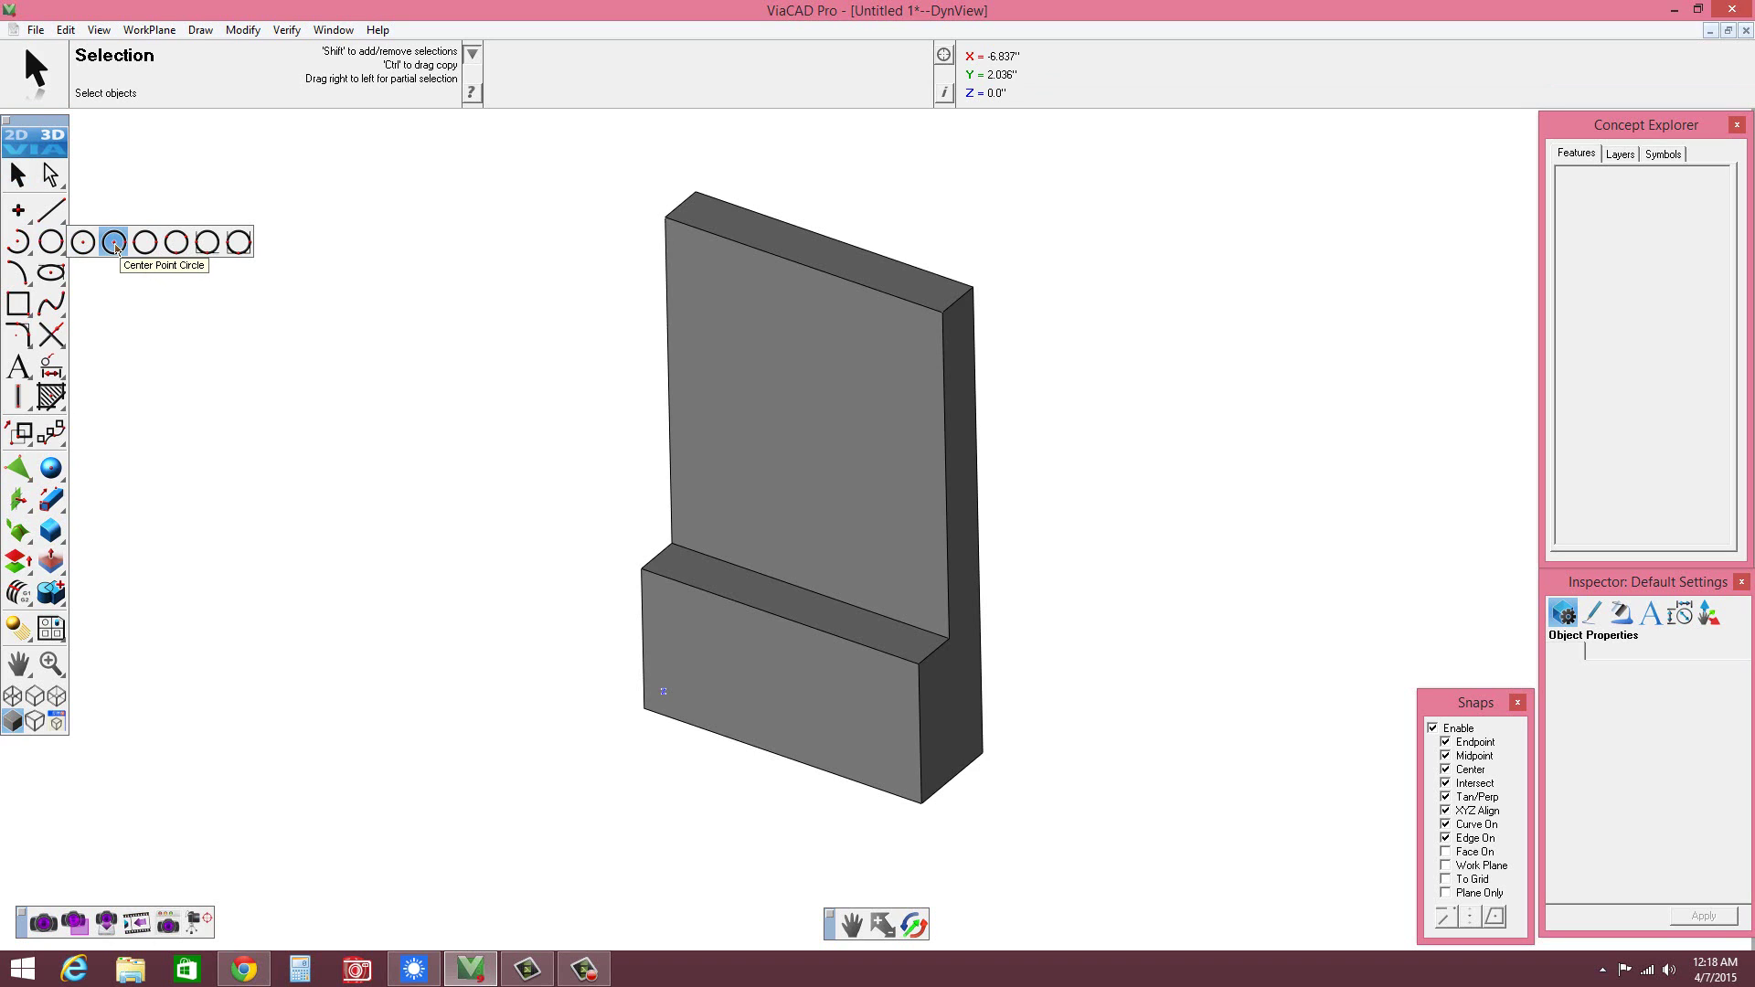
pyautogui.click(114, 243)
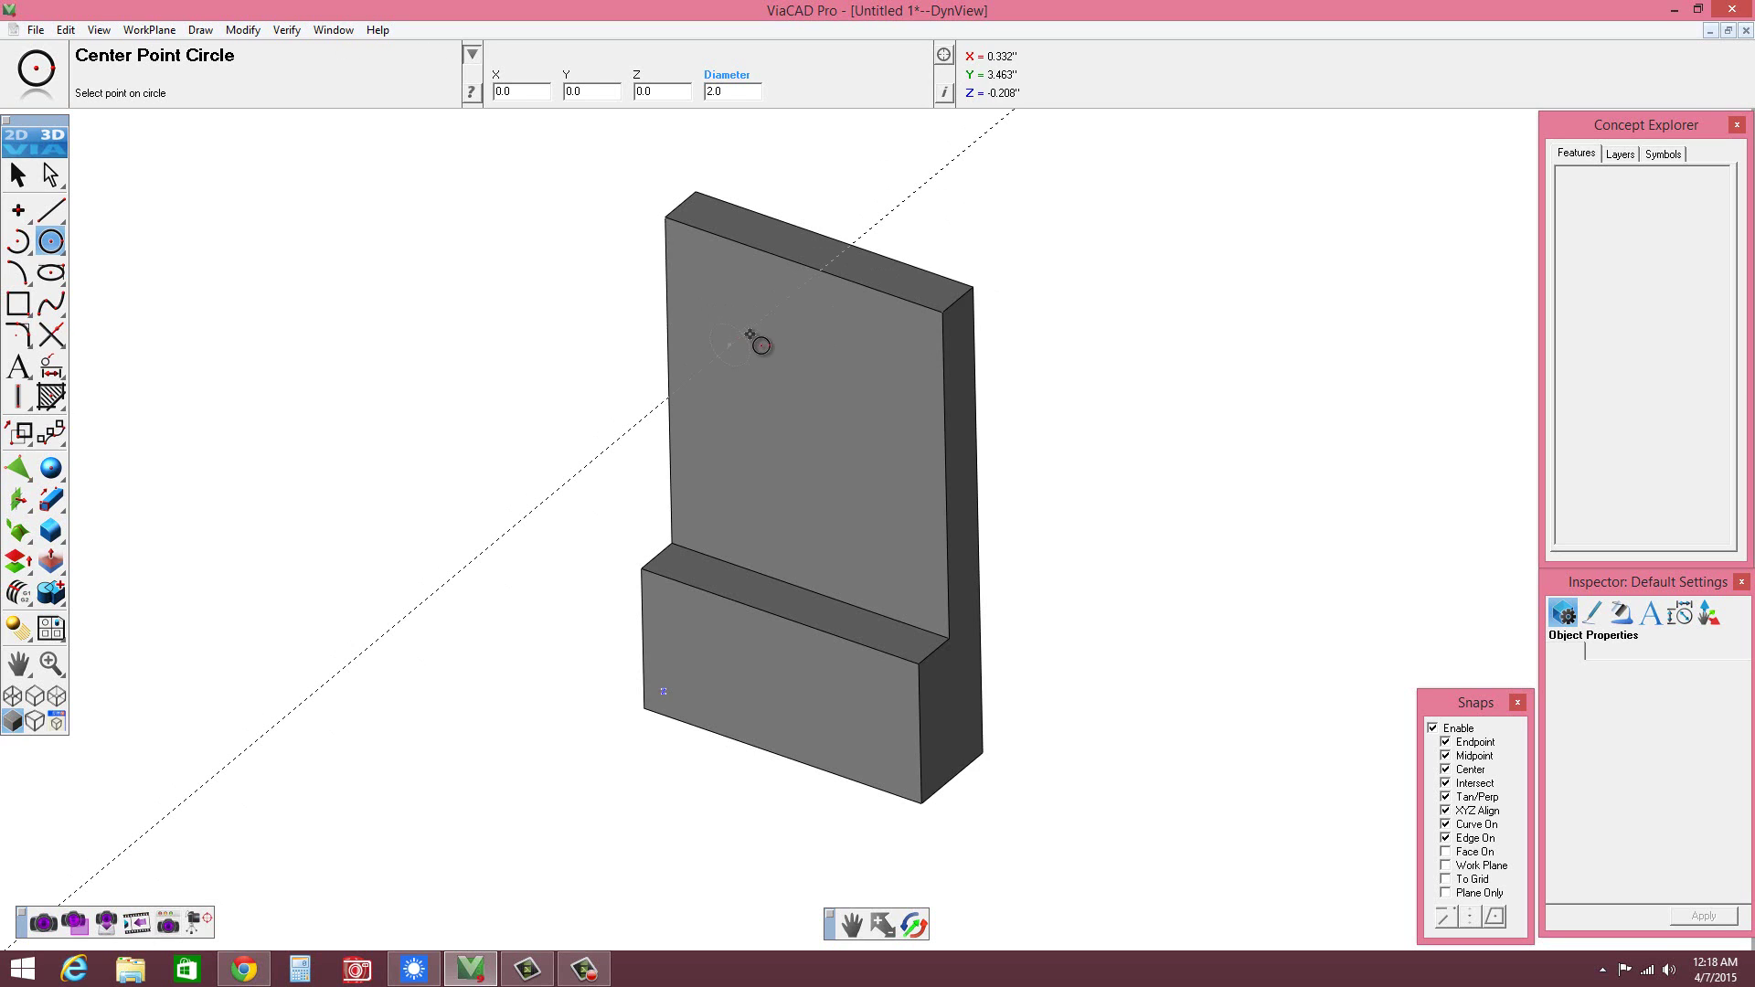
pyautogui.click(740, 357)
pyautogui.click(771, 331)
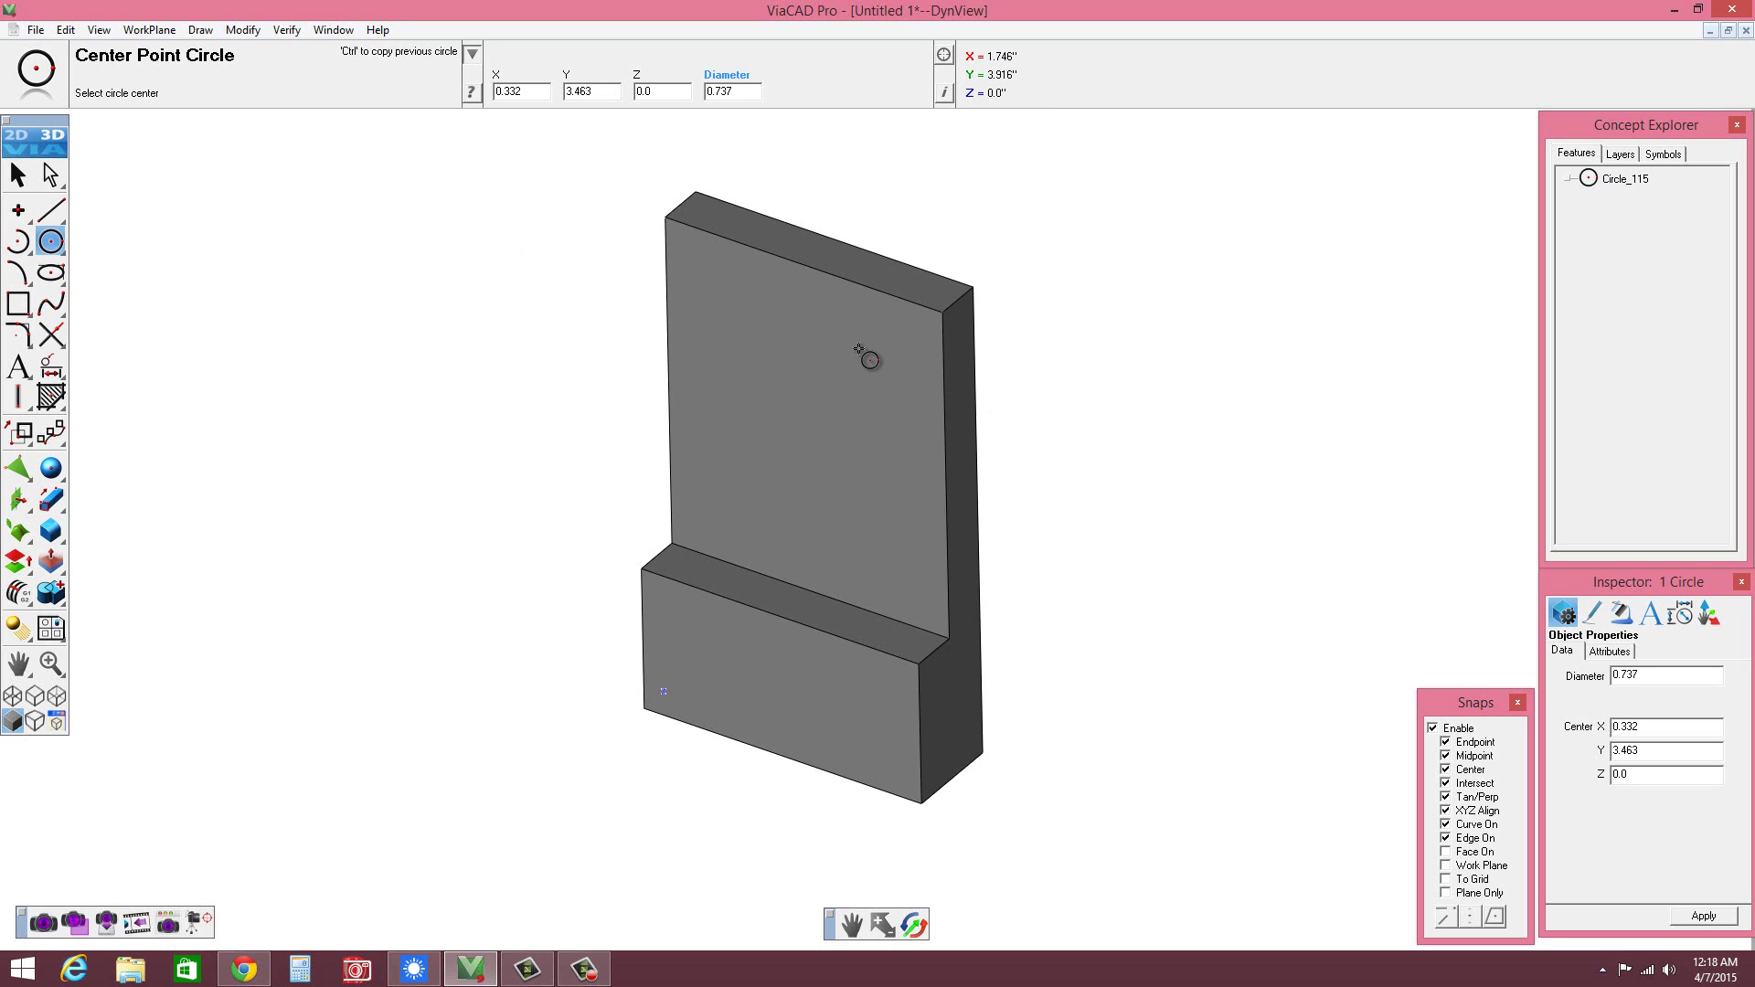
pyautogui.click(19, 175)
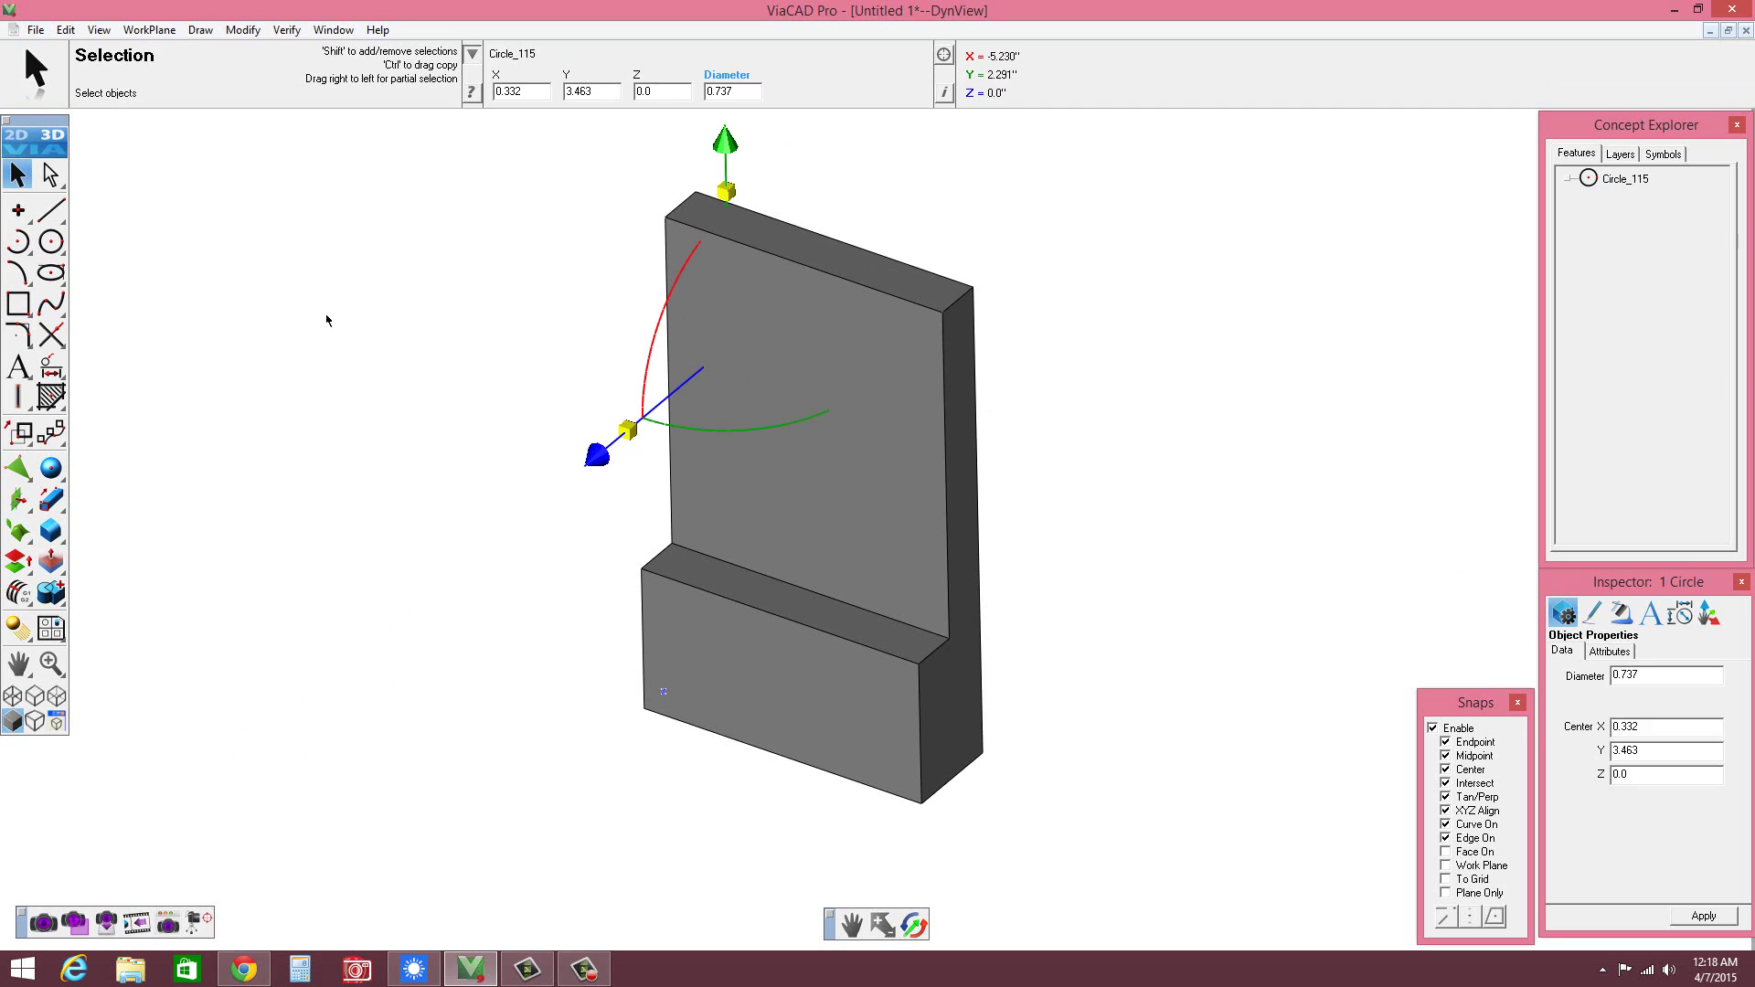
pyautogui.click(502, 383)
# - Move the circle inward on the plate's back face to a centre of about X 0.86, Y 3.91
pyautogui.moveTo(818, 456); pyautogui.dragTo(365, 577, button='middle')
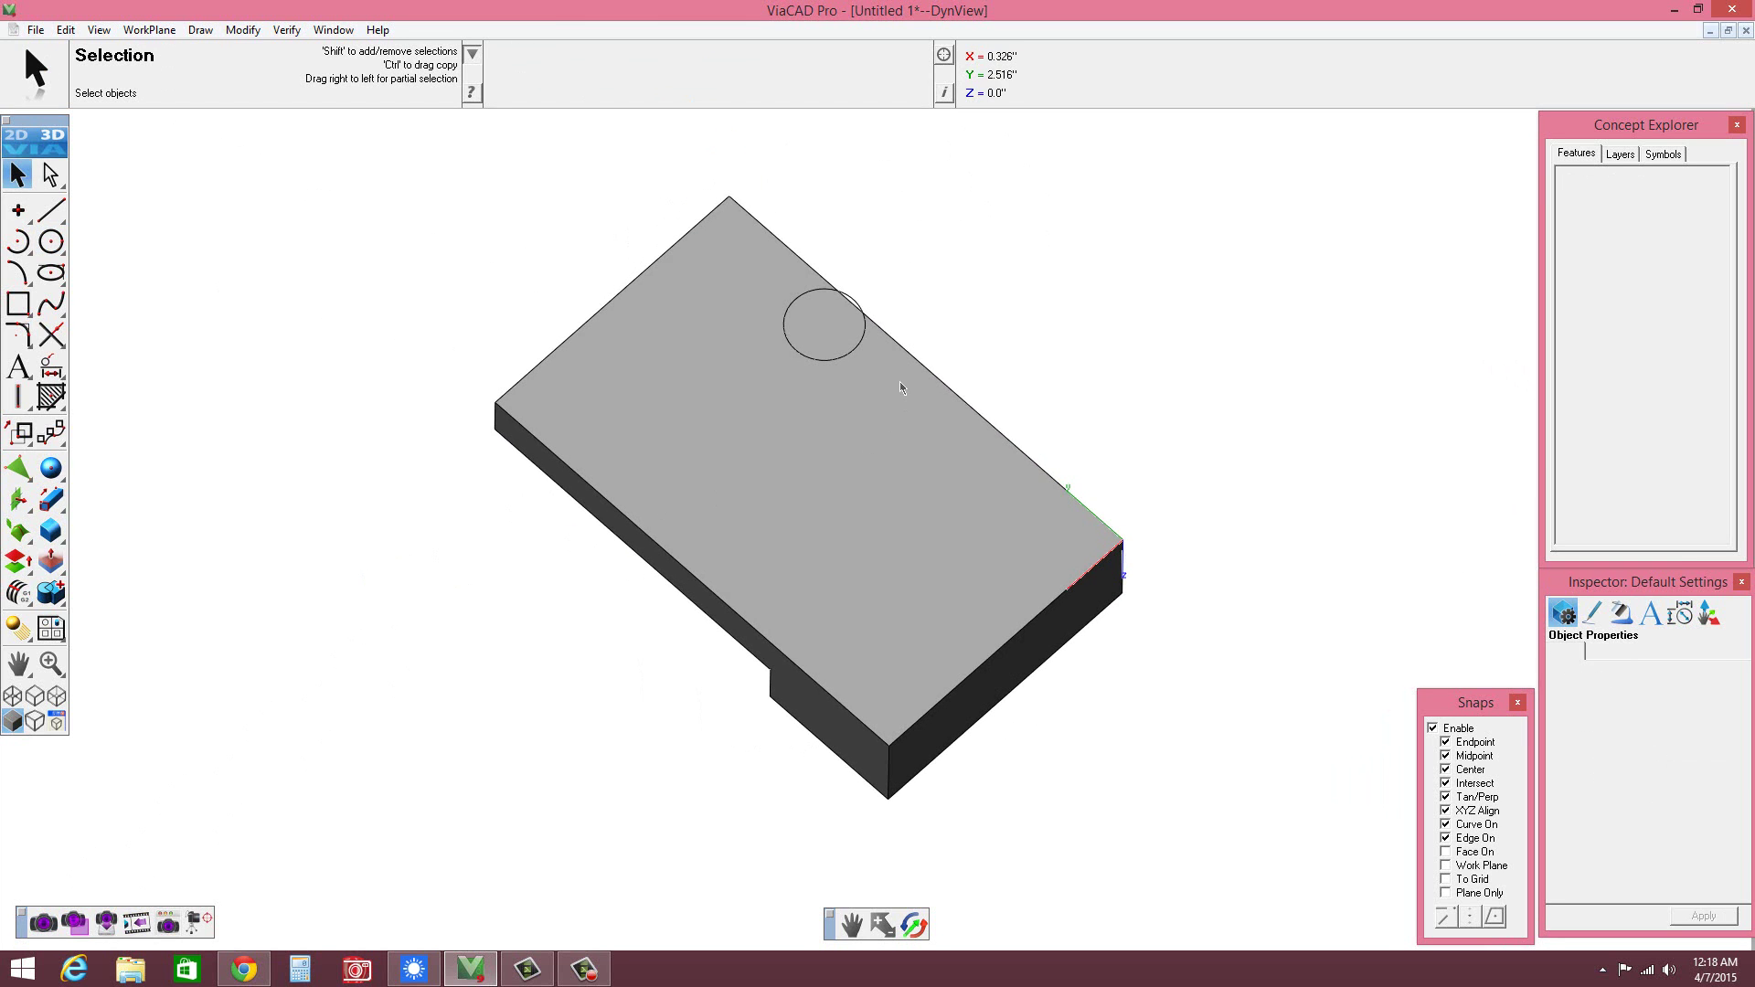
pyautogui.click(838, 358)
pyautogui.click(870, 370)
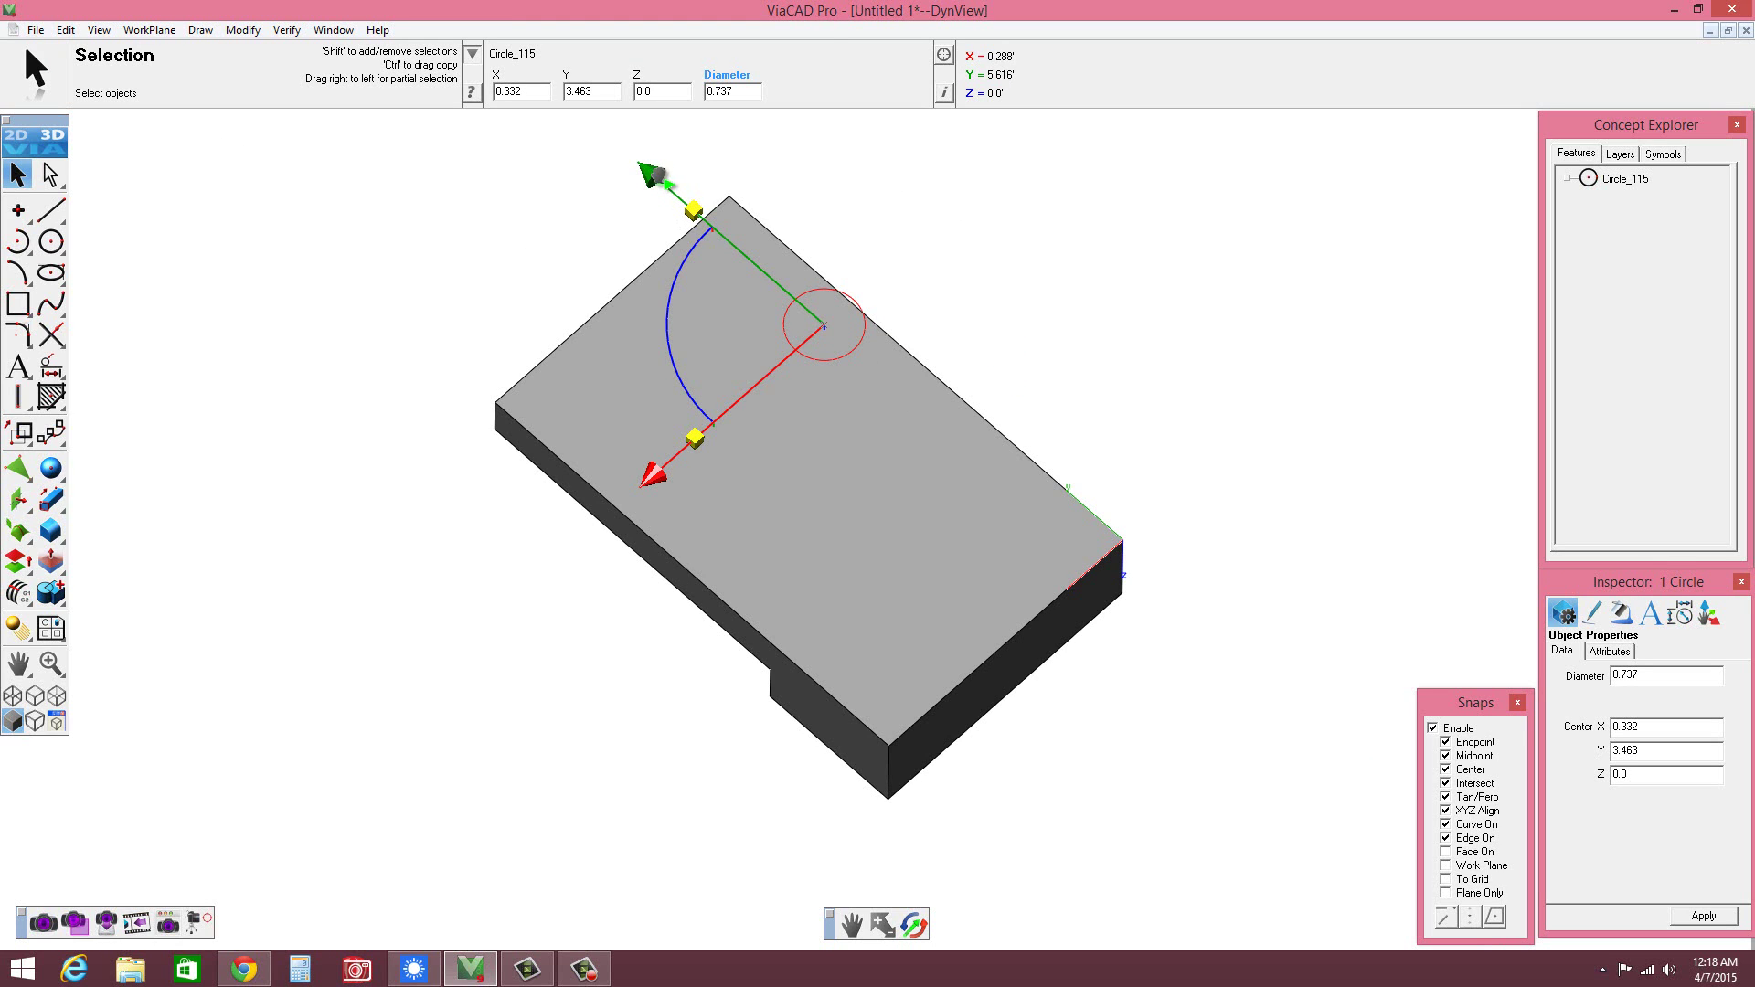
pyautogui.moveTo(651, 175); pyautogui.dragTo(610, 148)
pyautogui.moveTo(625, 448); pyautogui.dragTo(579, 480)
pyautogui.click(510, 266)
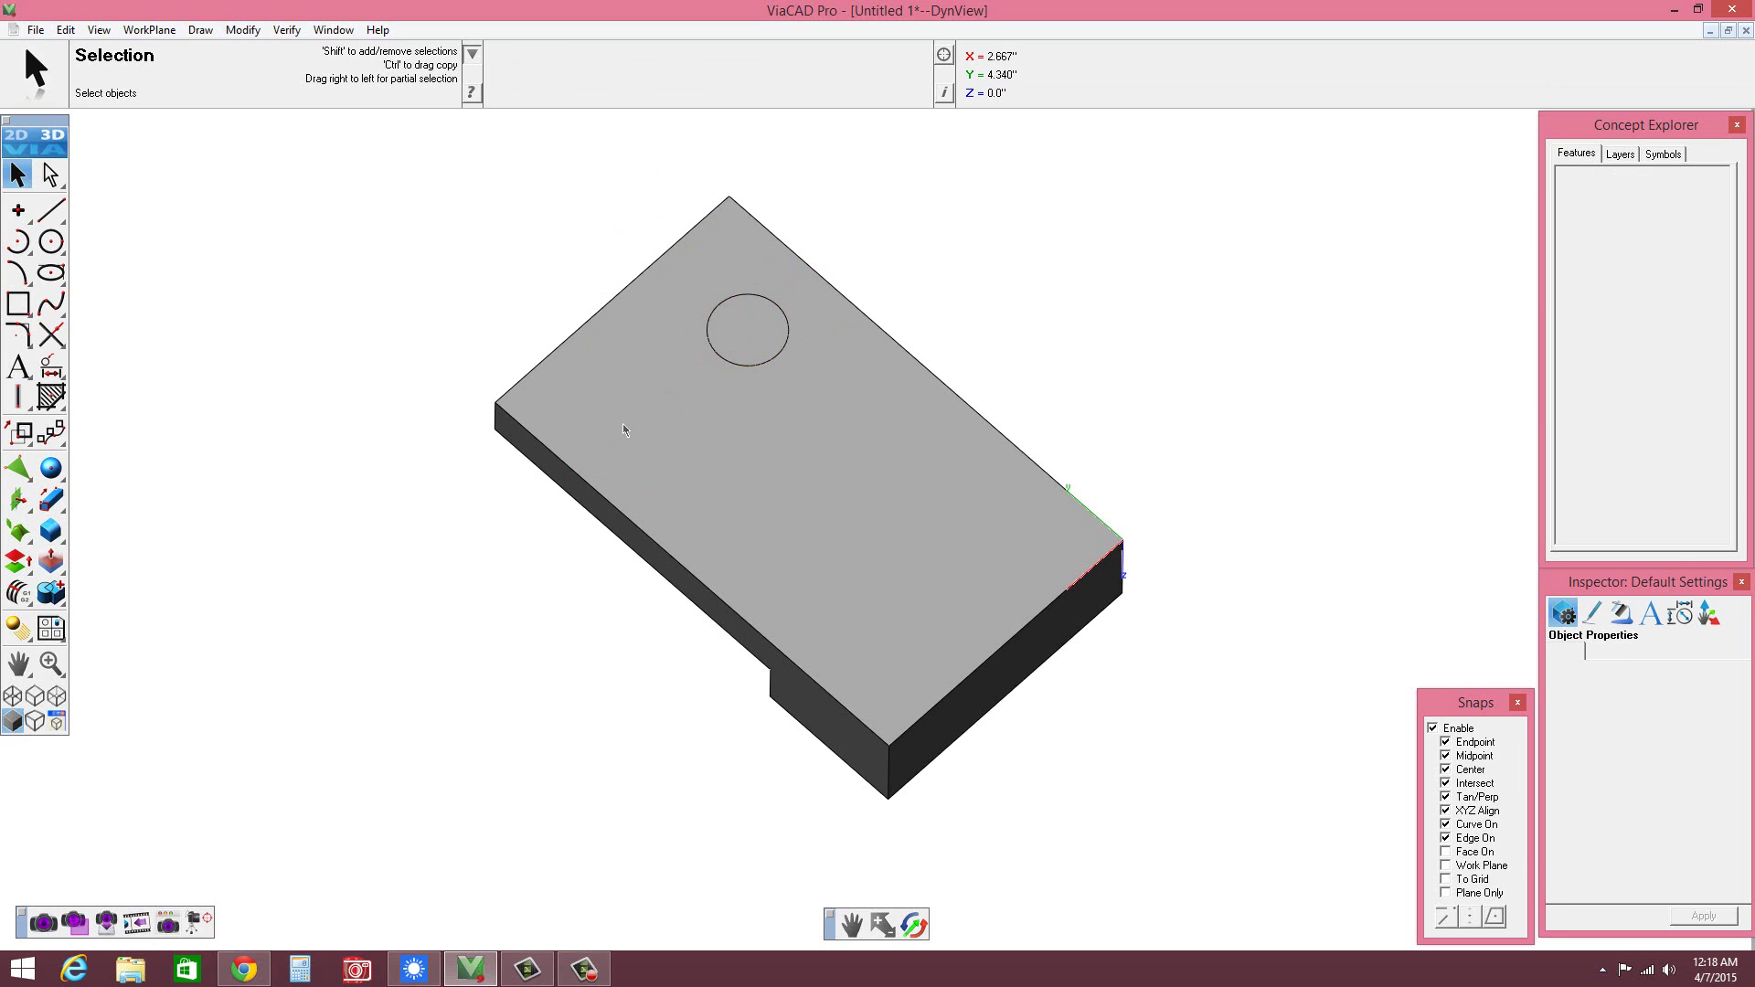
# - Set the diameter of the circle on the plate's back face to 0.750 inch
pyautogui.click(751, 367)
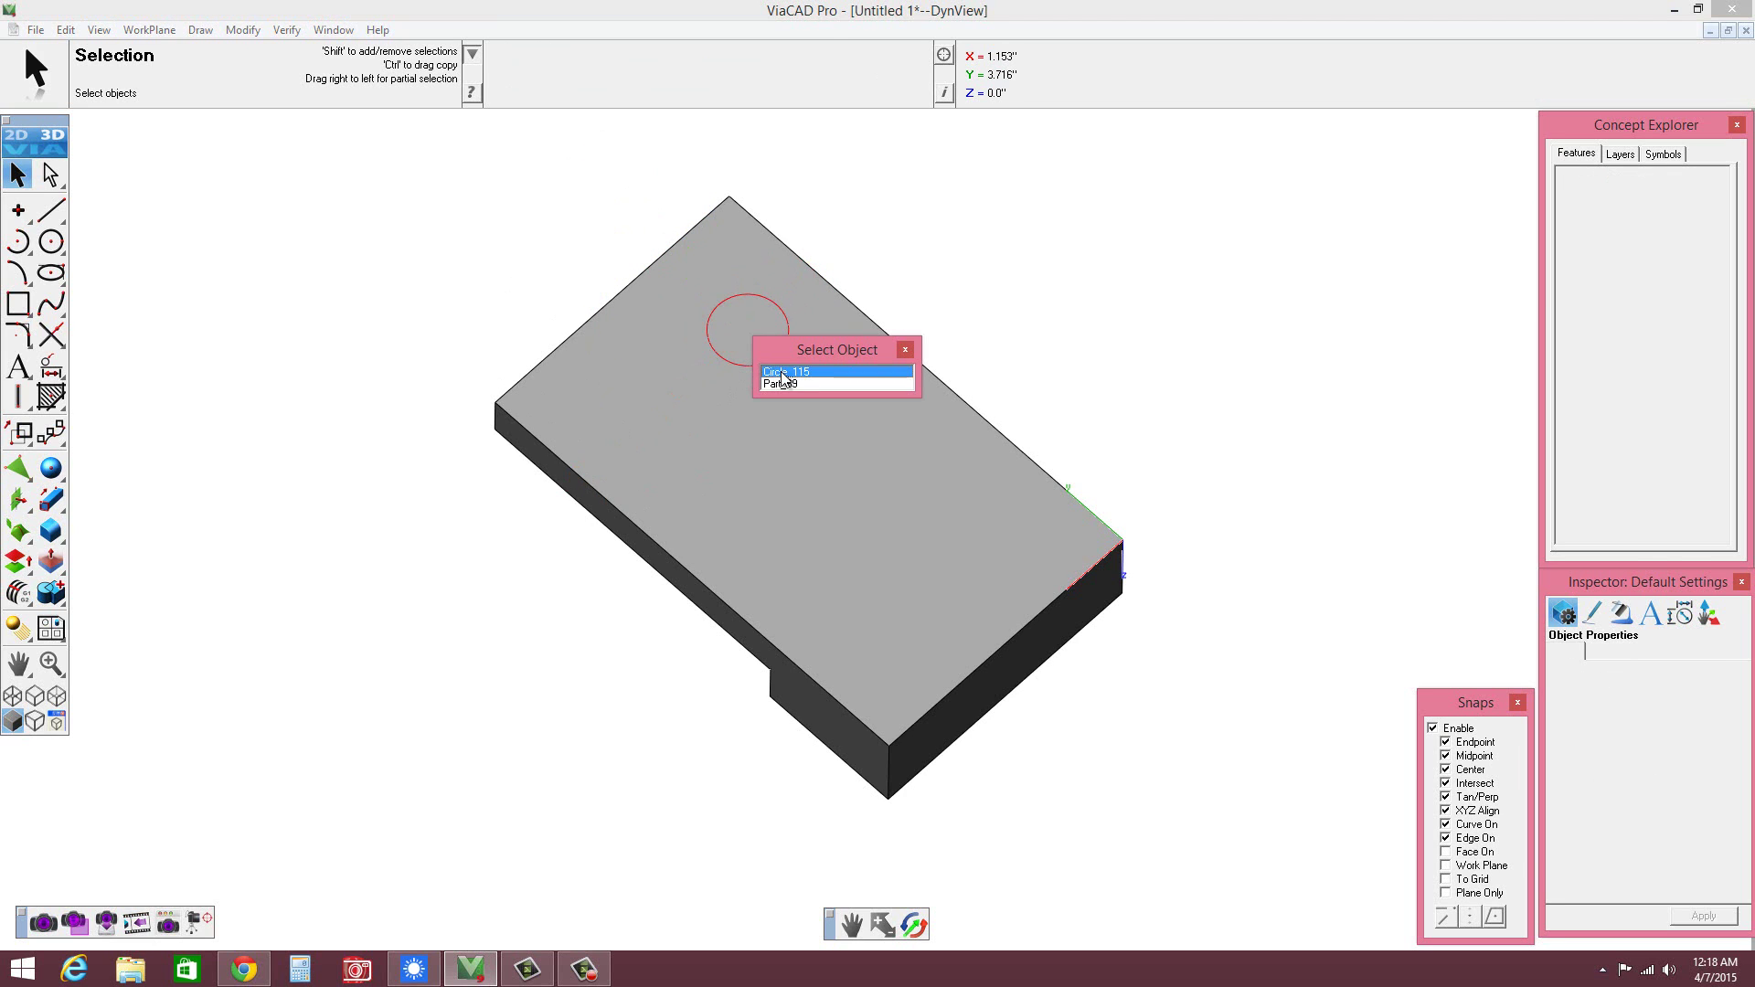
pyautogui.click(785, 378)
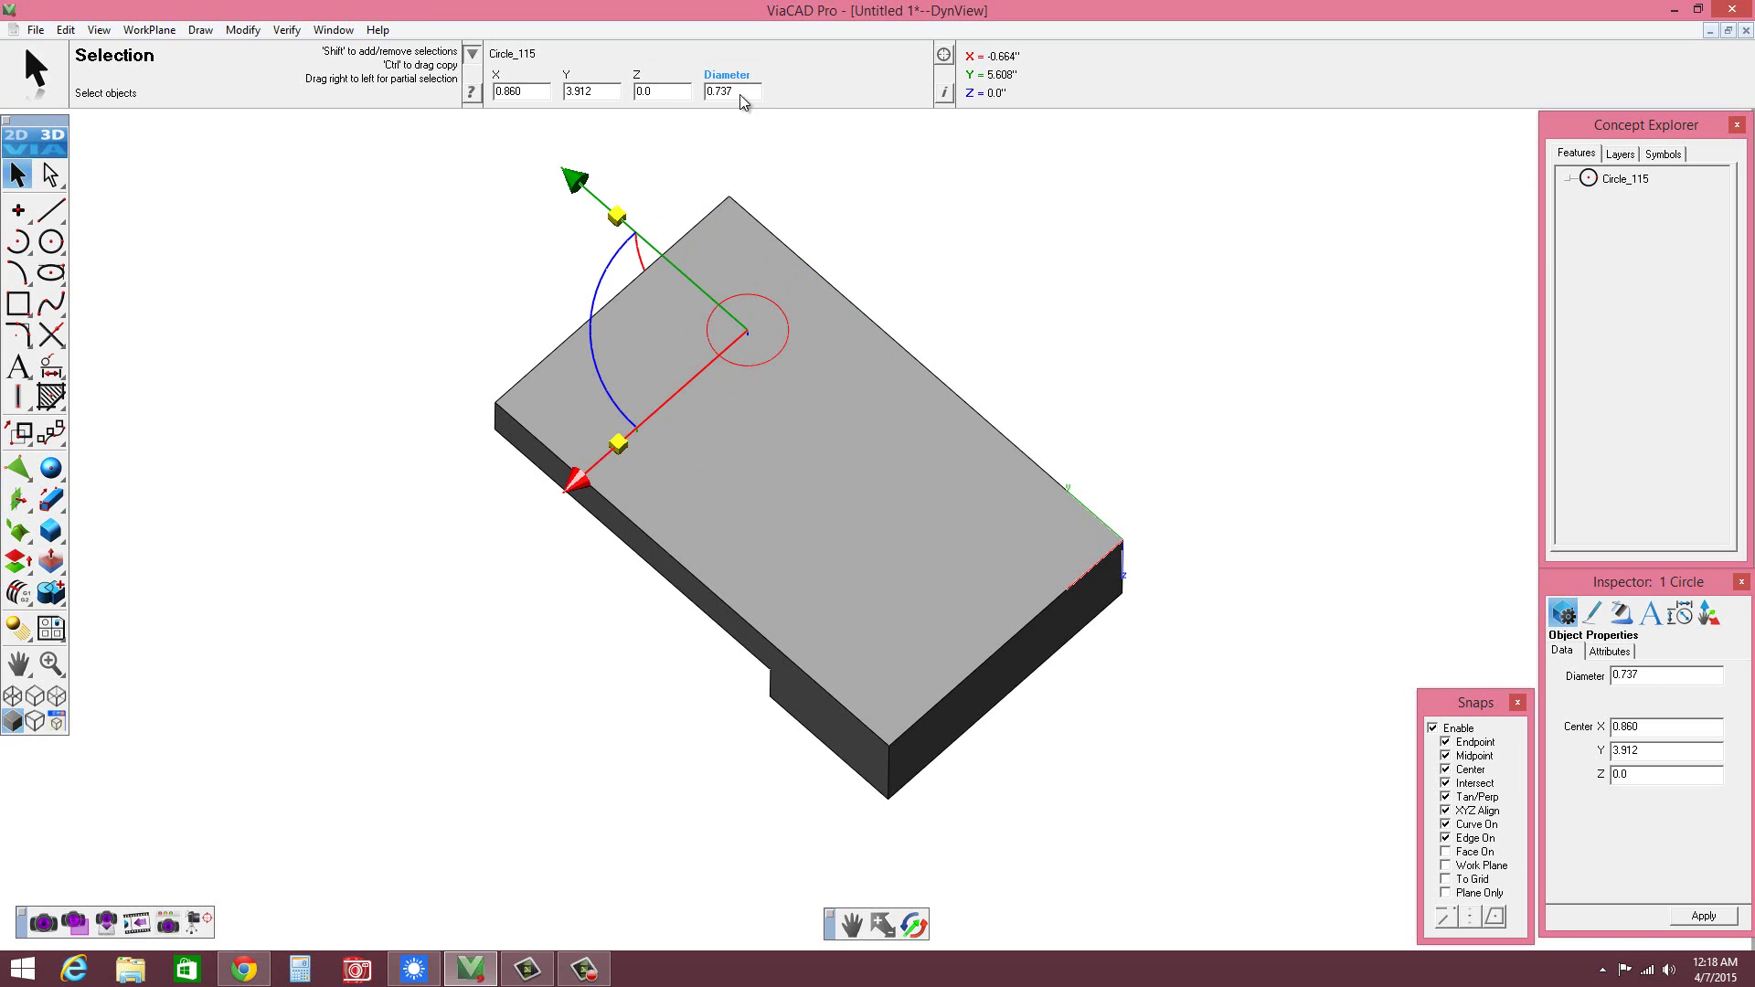
pyautogui.moveTo(730, 90); pyautogui.dragTo(723, 95)
pyautogui.write('50')
pyautogui.press('Return')
# - Set the circle's centre to X 1.0 and Y 4.0
pyautogui.click(570, 92)
pyautogui.write('4.0')
pyautogui.press('Tab')
pyautogui.click(497, 92)
pyautogui.write('1.0')
pyautogui.press('Tab')
# - Set the circle's centre Z coordinate to 1.0
pyautogui.moveTo(515, 349); pyautogui.dragTo(589, 313, button='middle')
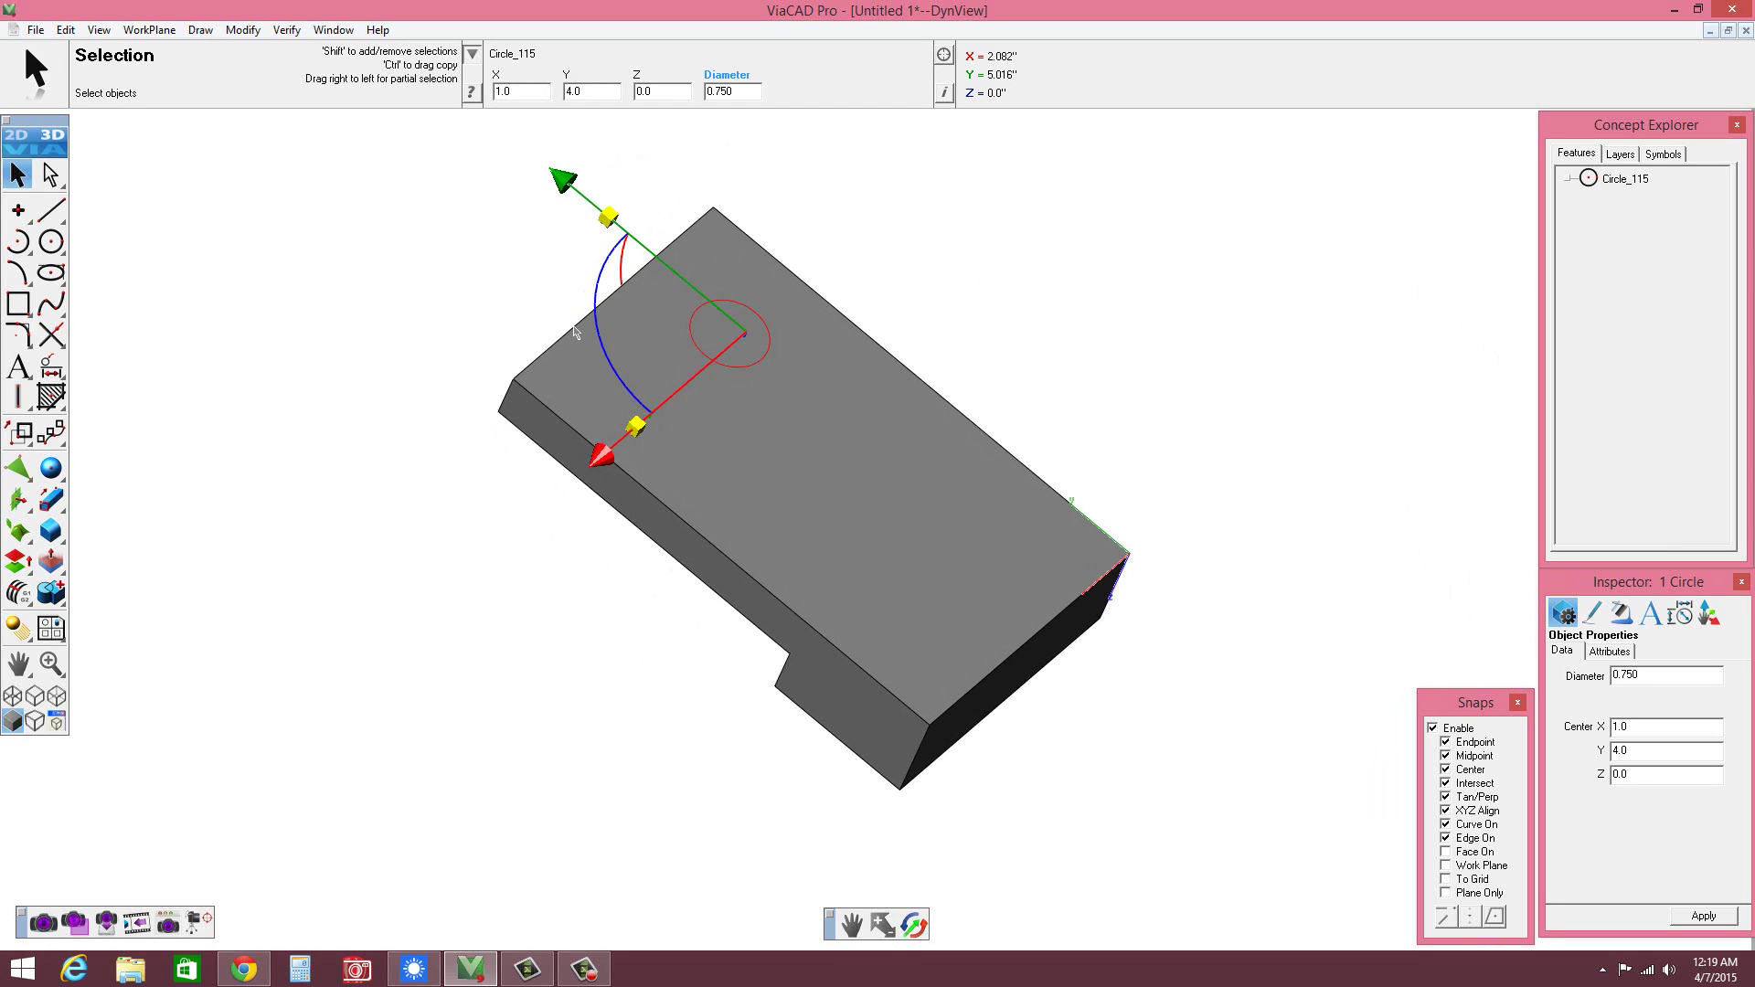
pyautogui.click(662, 92)
pyautogui.press('Tab')
pyautogui.click(676, 94)
pyautogui.write('1')
pyautogui.press('Tab')
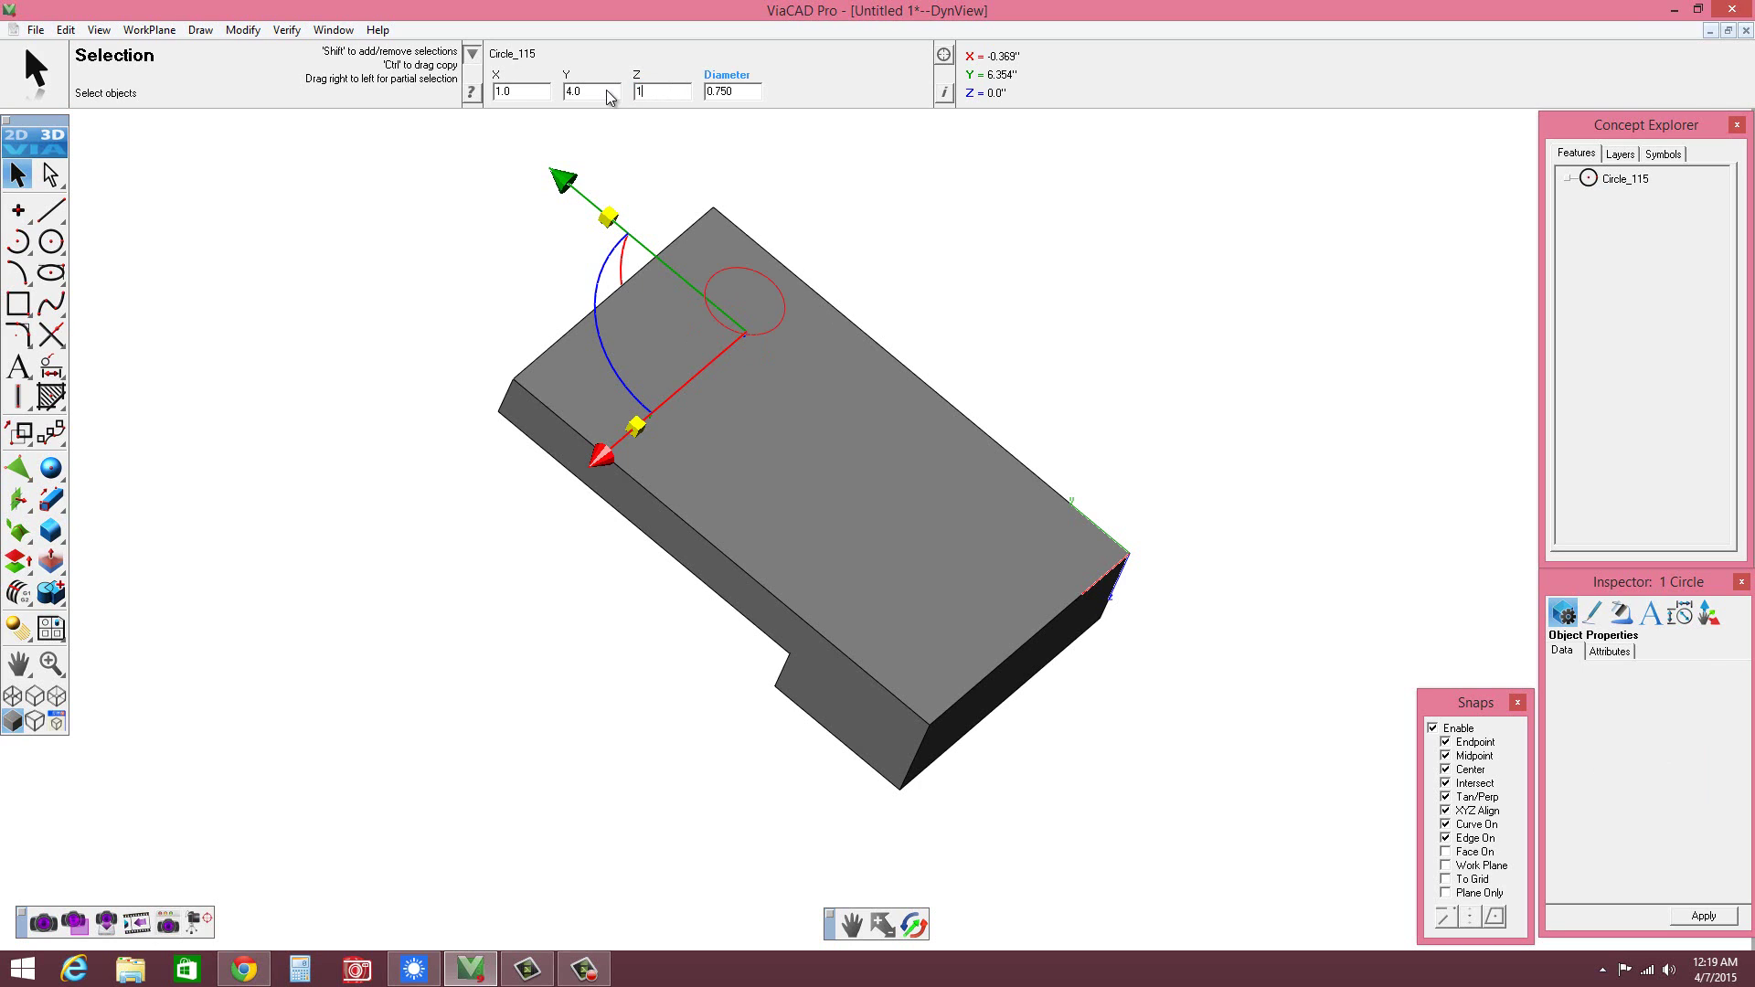
# - Set the circle's centre Z coordinate to 0.50 to place it on the tall plate's front face
pyautogui.moveTo(767, 430); pyautogui.dragTo(1026, 325, button='middle')
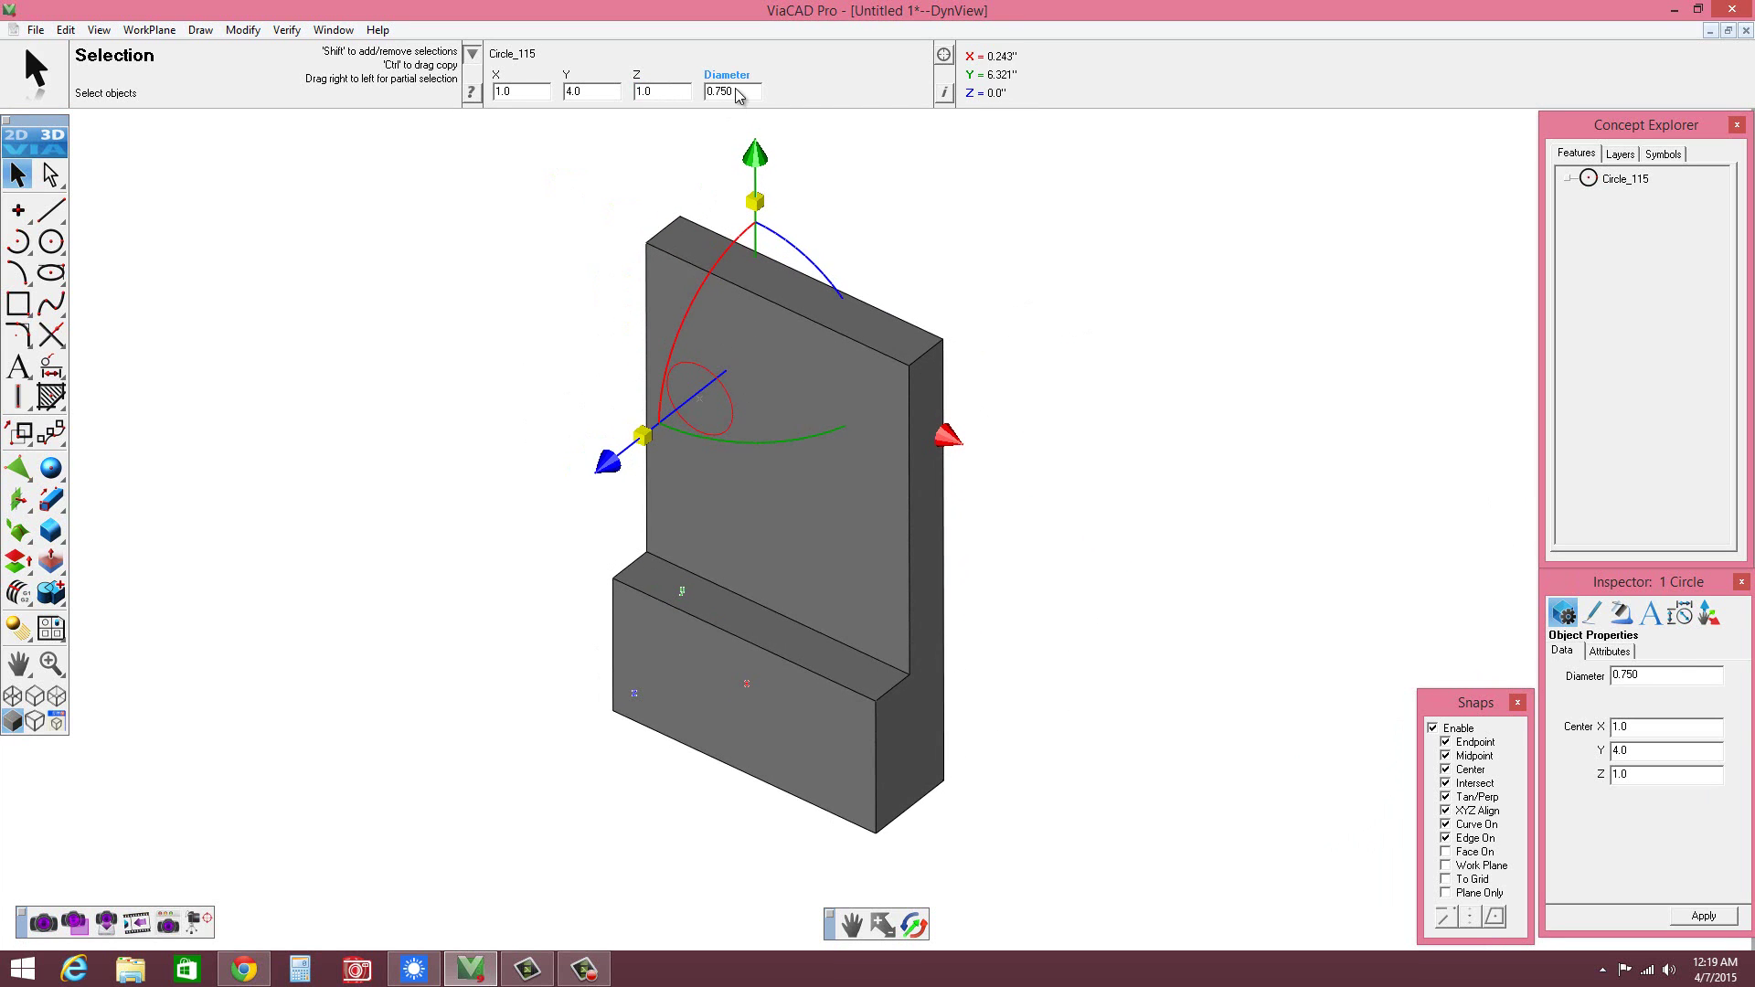
pyautogui.moveTo(660, 91); pyautogui.dragTo(629, 101)
pyautogui.press('BackSpace')
pyautogui.press('Tab')
pyautogui.moveTo(777, 466); pyautogui.dragTo(732, 345, button='middle')
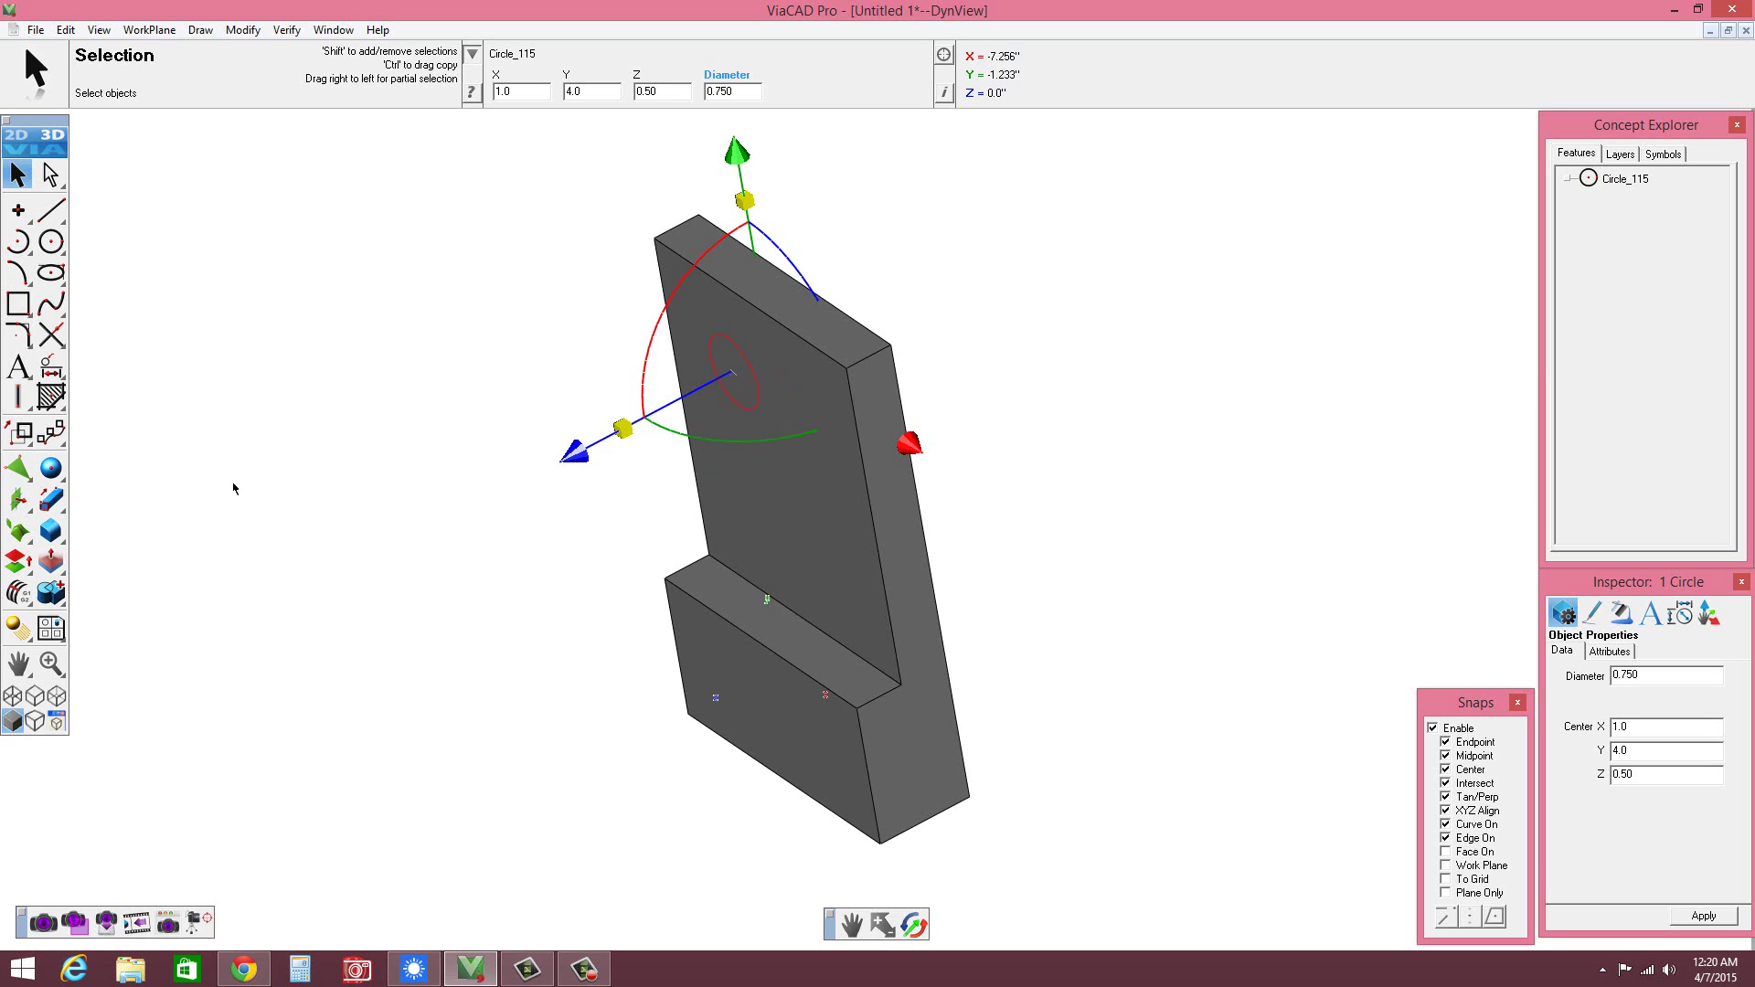
# - Cut a round hole through the tall plate by pushing the circle's region about 0.825 inch inward with Push/Pull
pyautogui.click(51, 561)
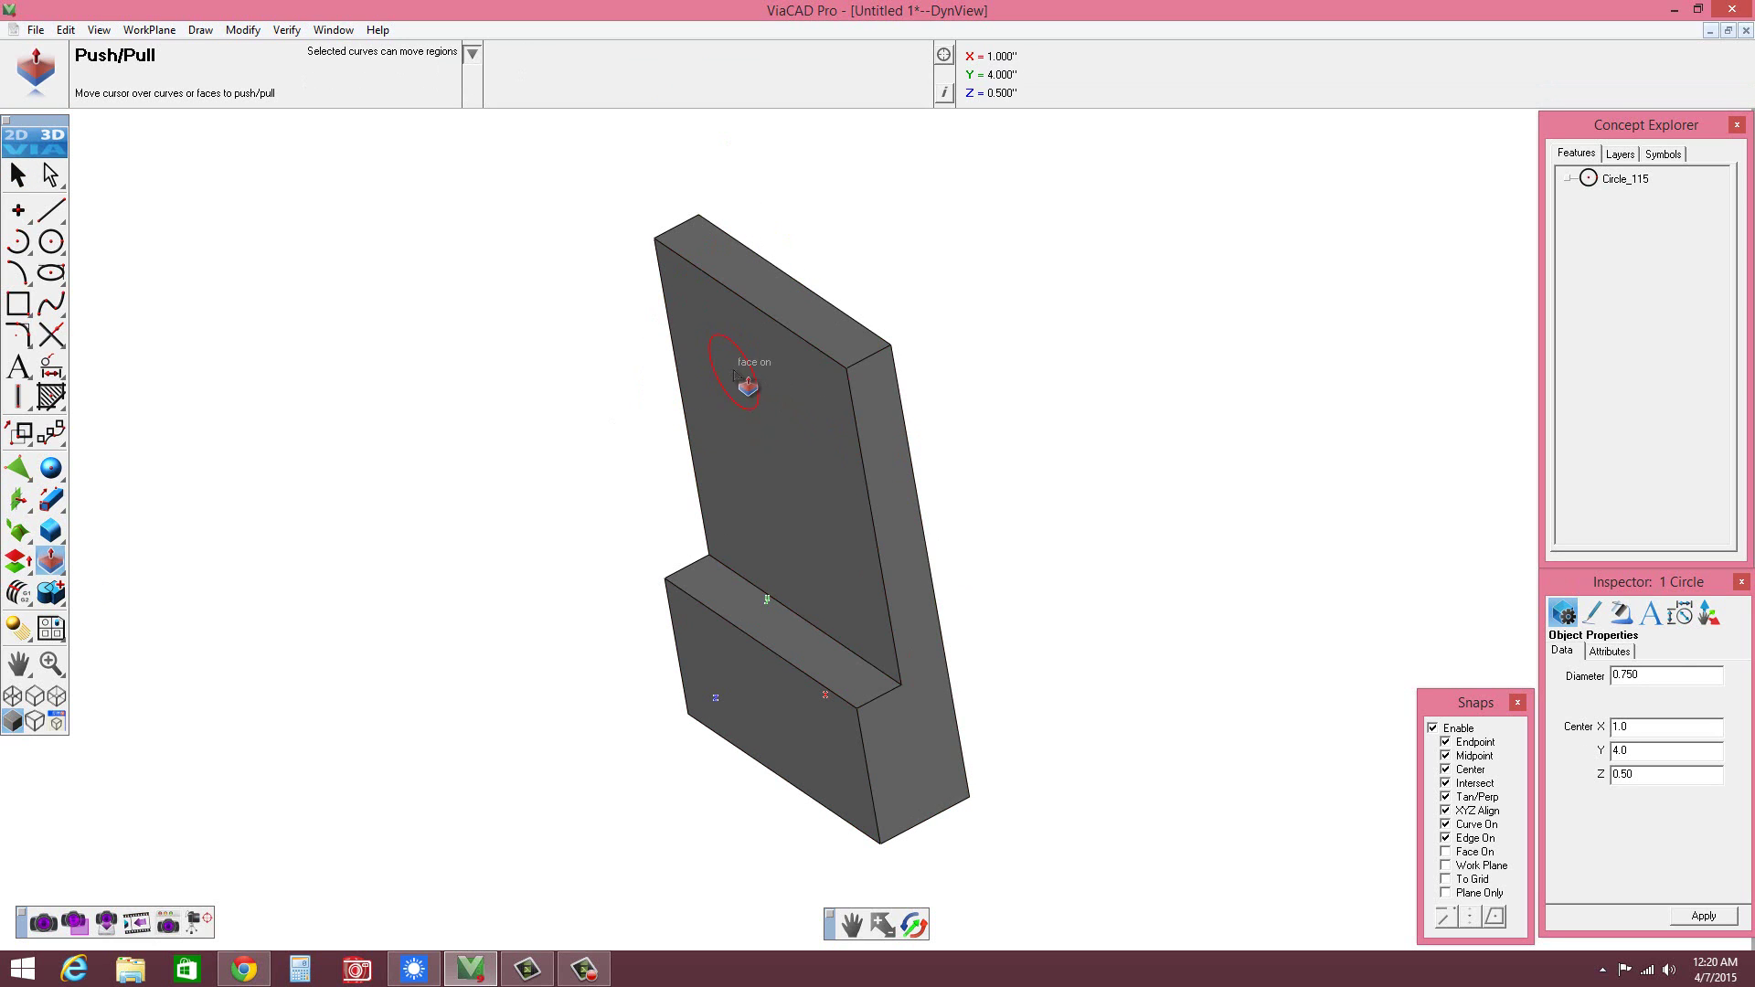
pyautogui.moveTo(747, 393); pyautogui.dragTo(826, 362)
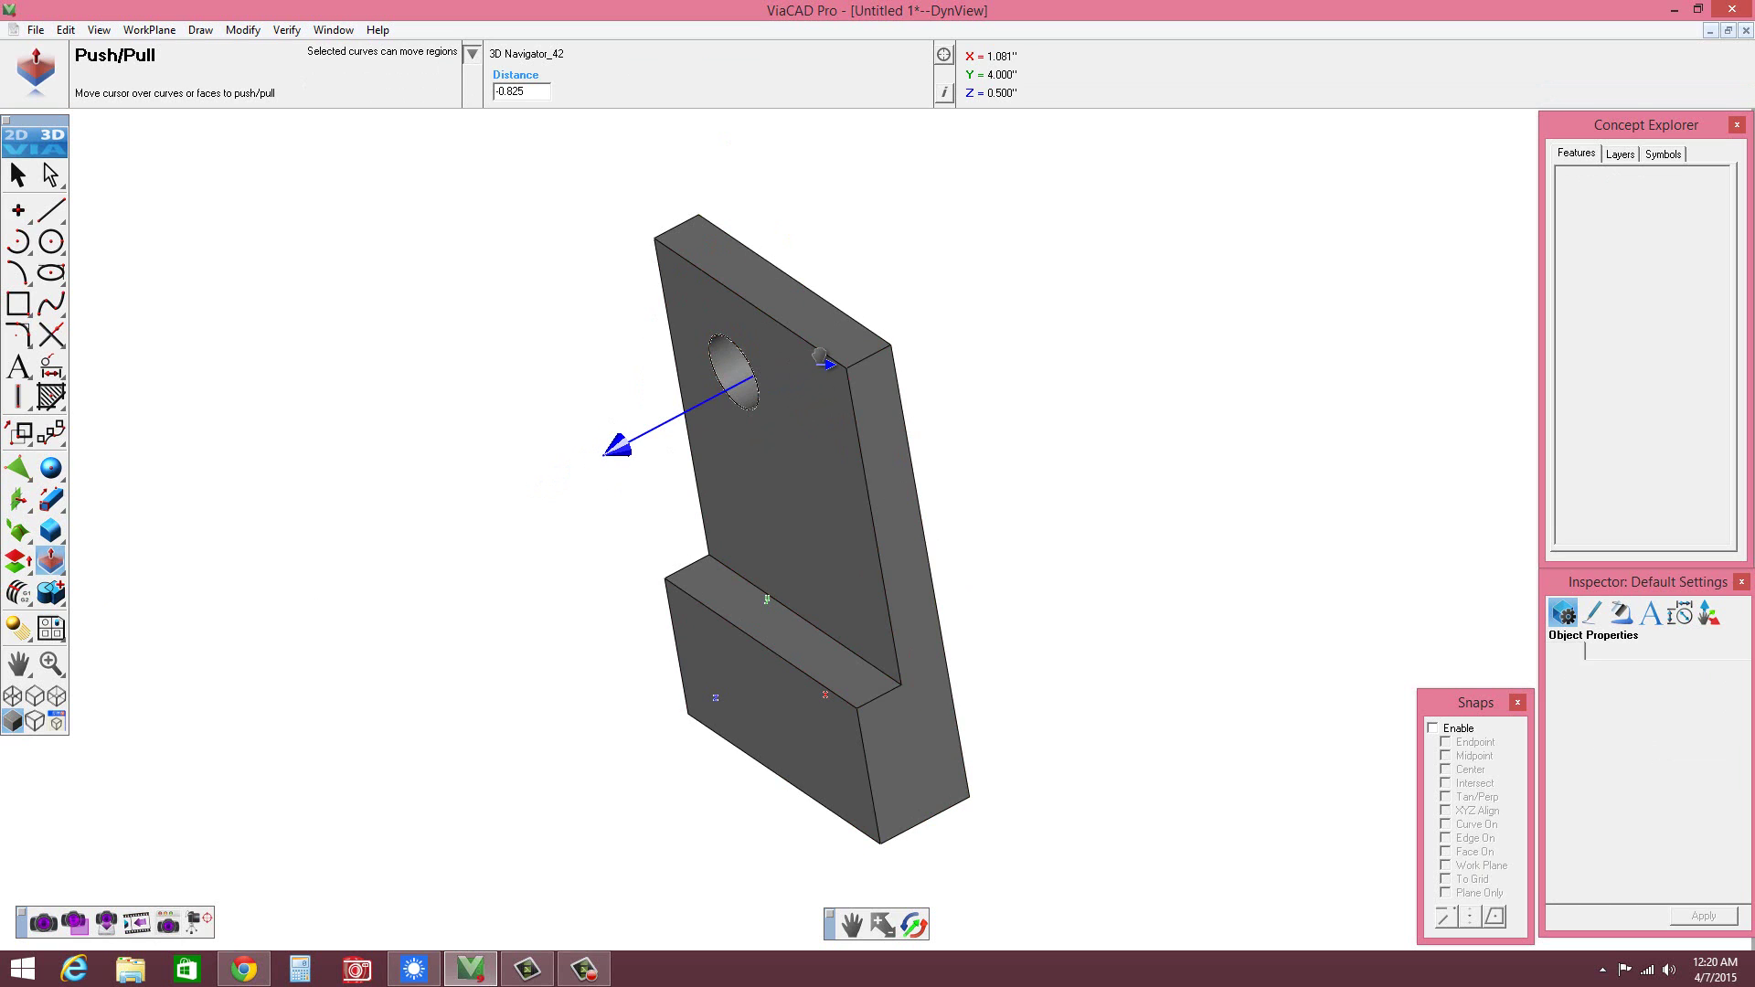
# - Select the solid part to examine the features listed in its history, including the pushed hole
pyautogui.moveTo(820, 356); pyautogui.dragTo(820, 357)
pyautogui.moveTo(804, 511); pyautogui.dragTo(1022, 525, button='middle')
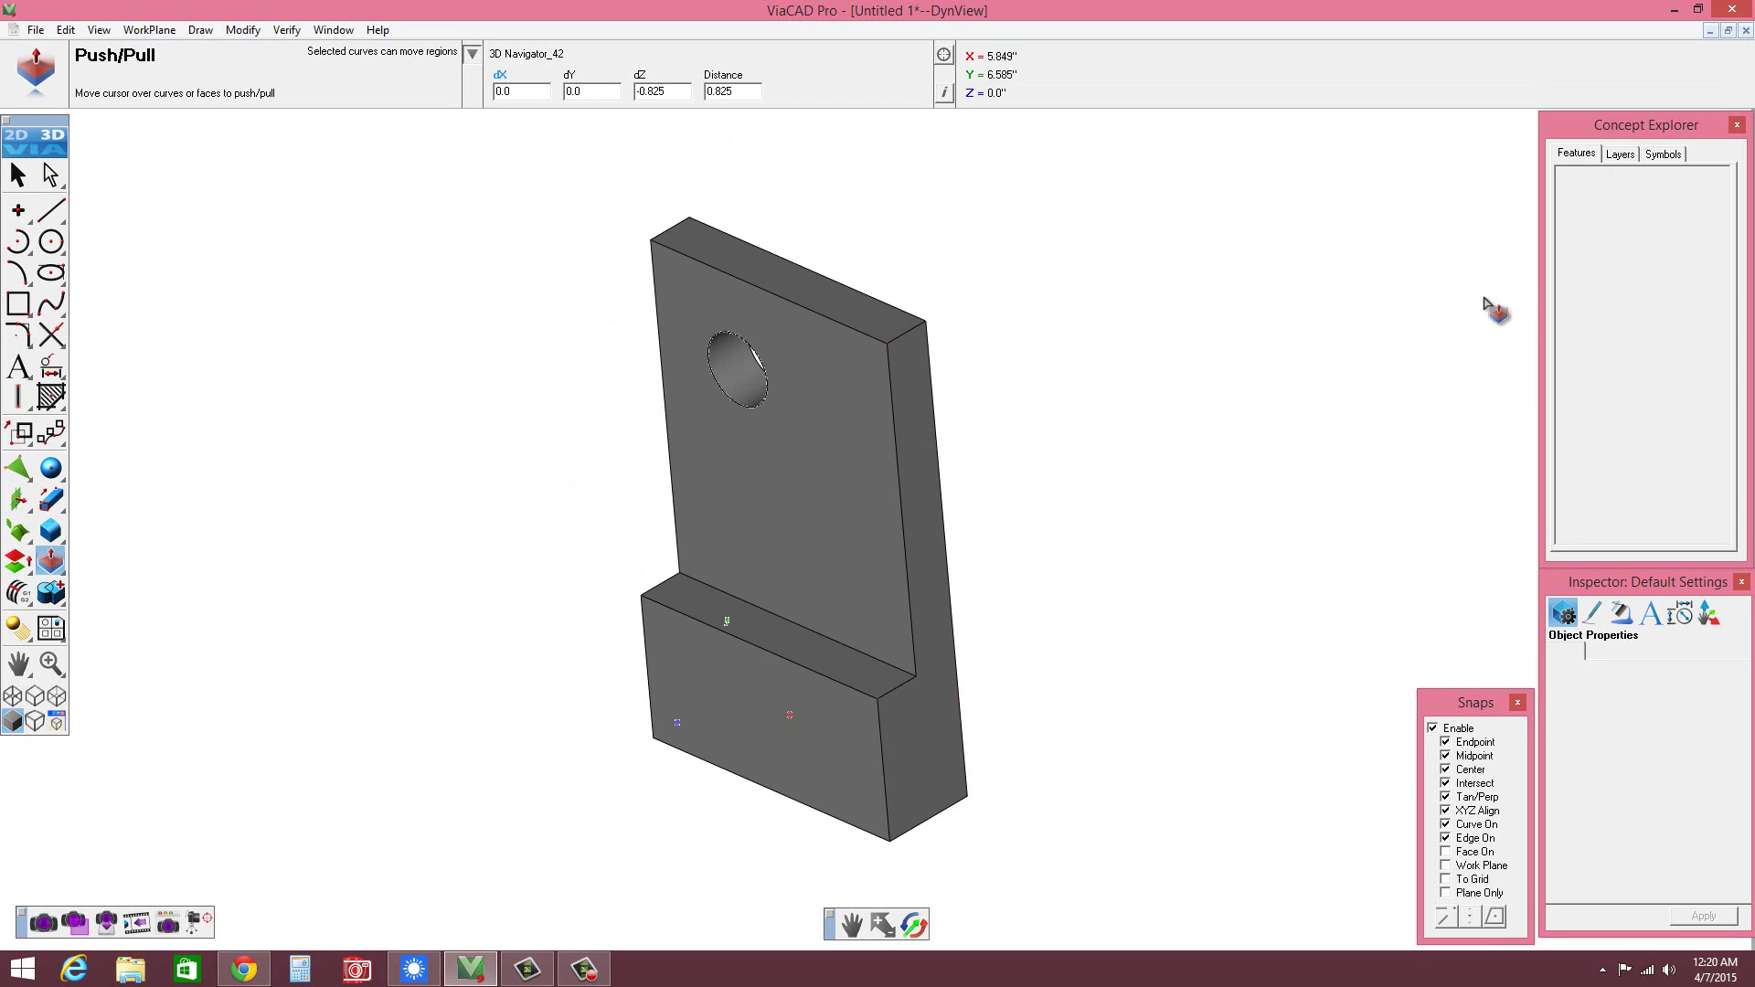
pyautogui.click(18, 174)
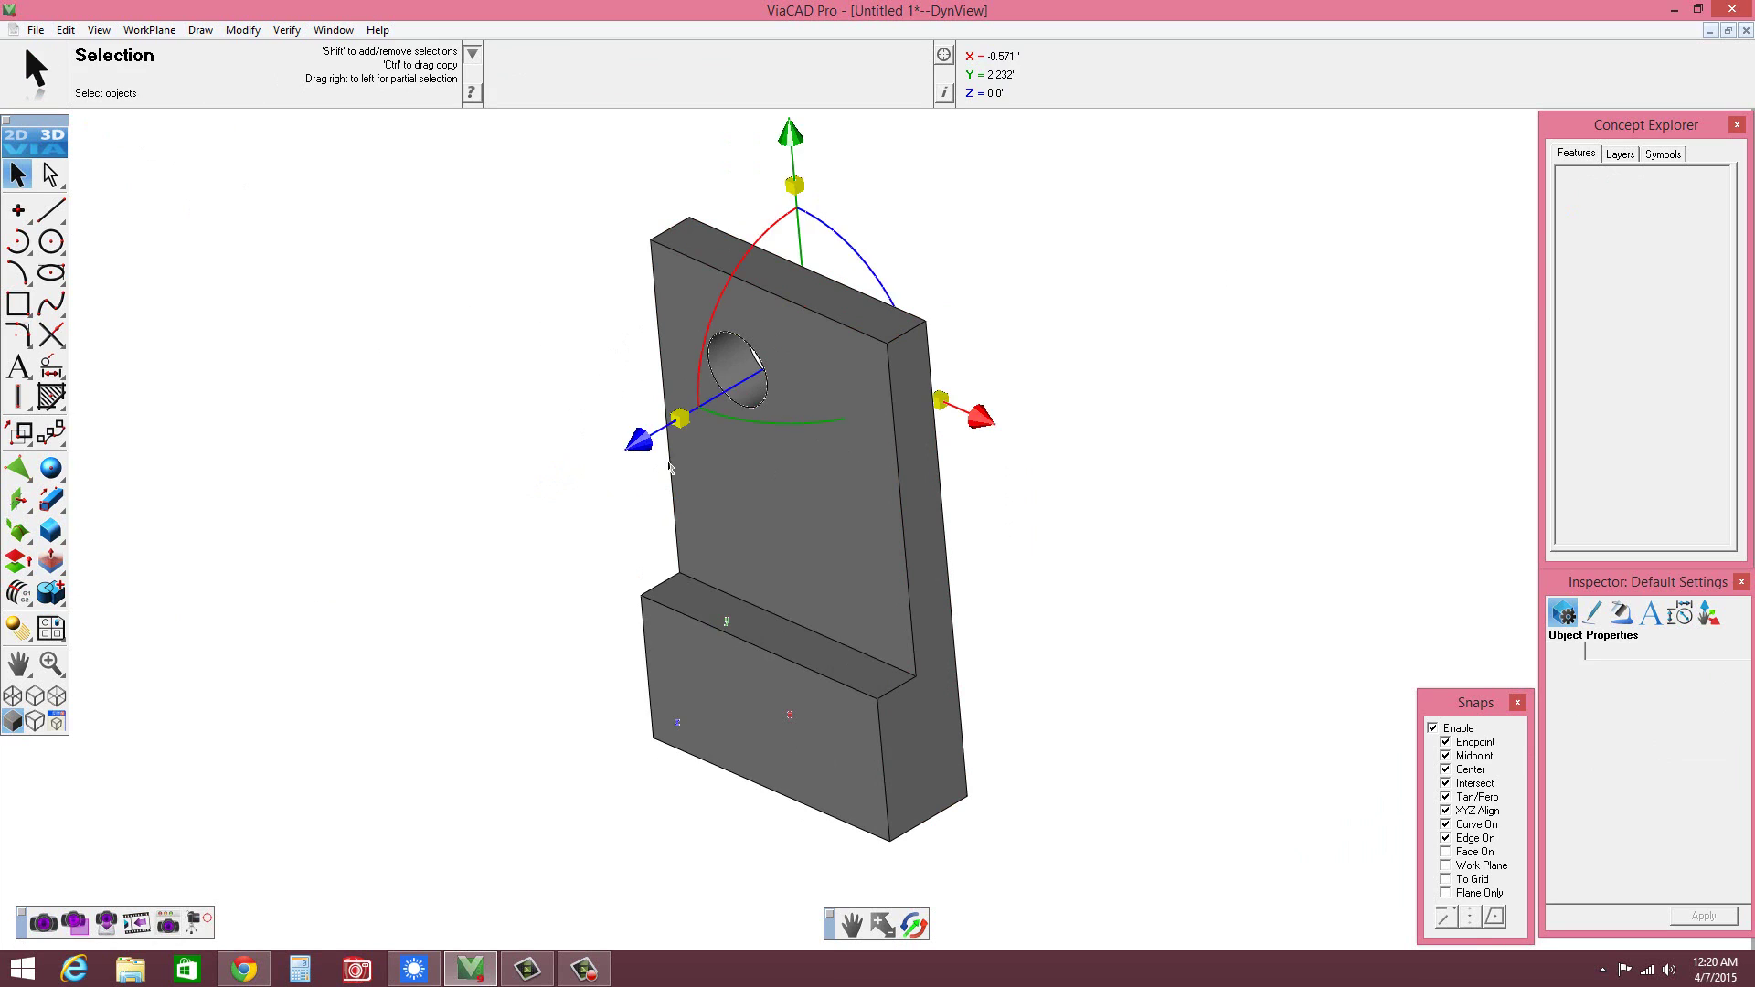
pyautogui.click(787, 446)
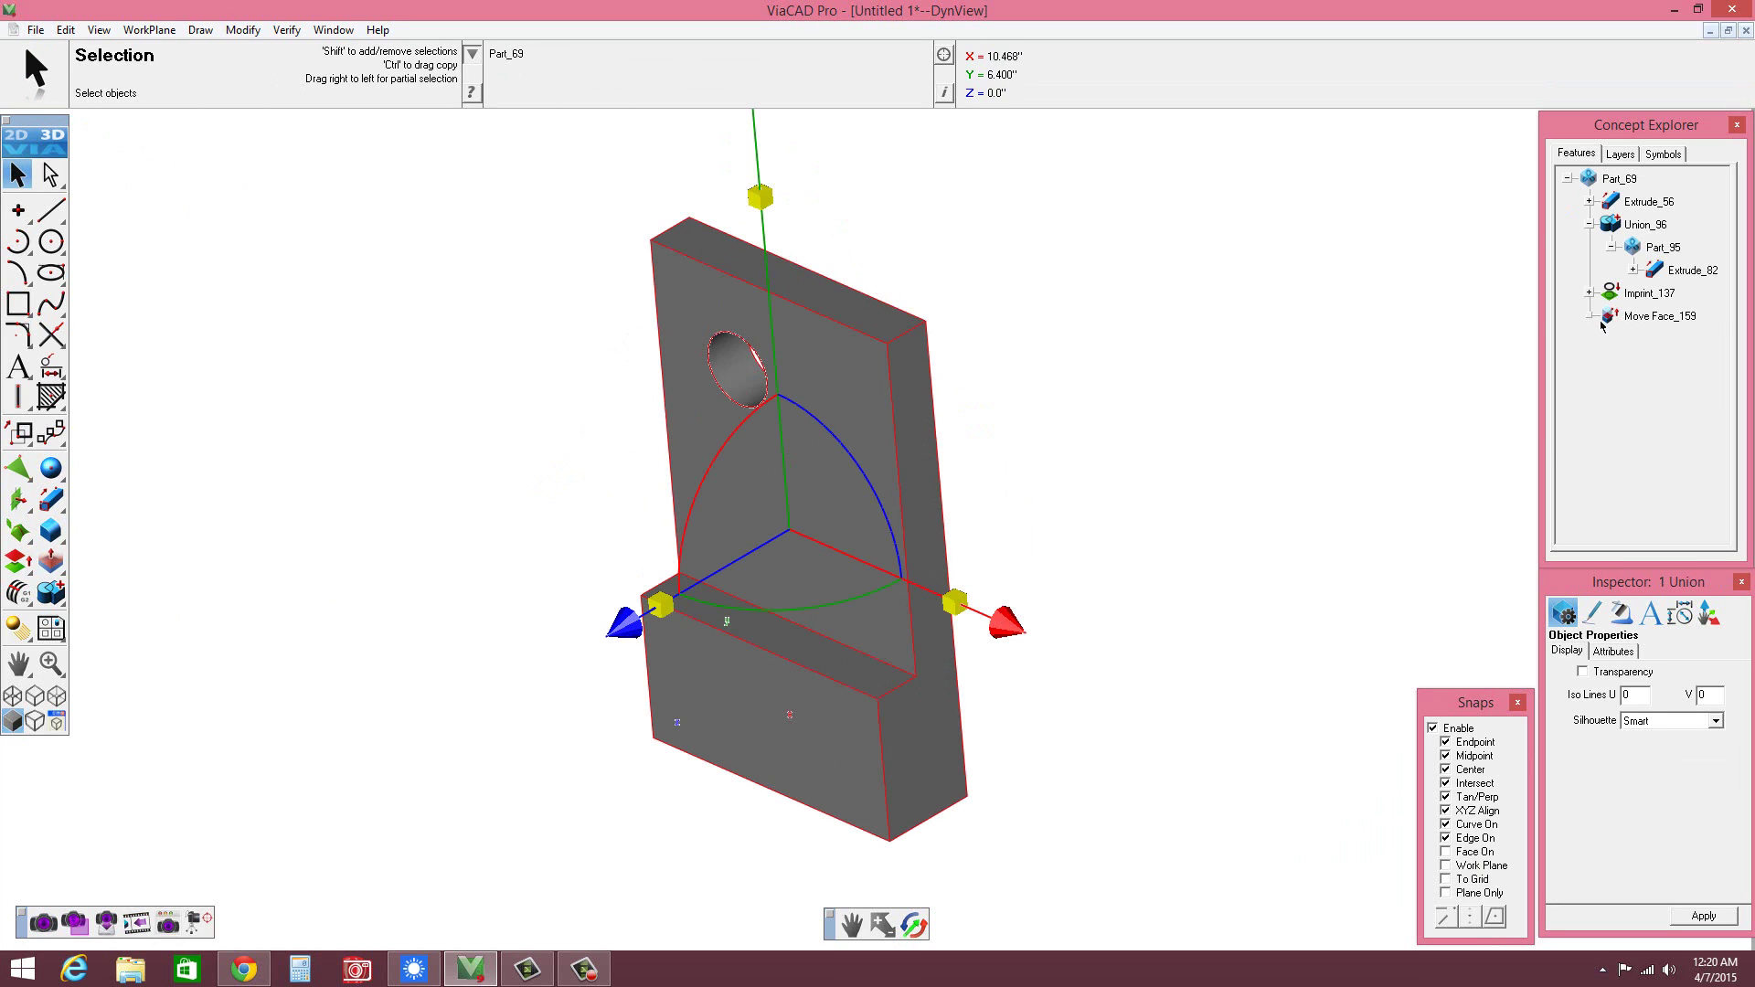
pyautogui.click(384, 385)
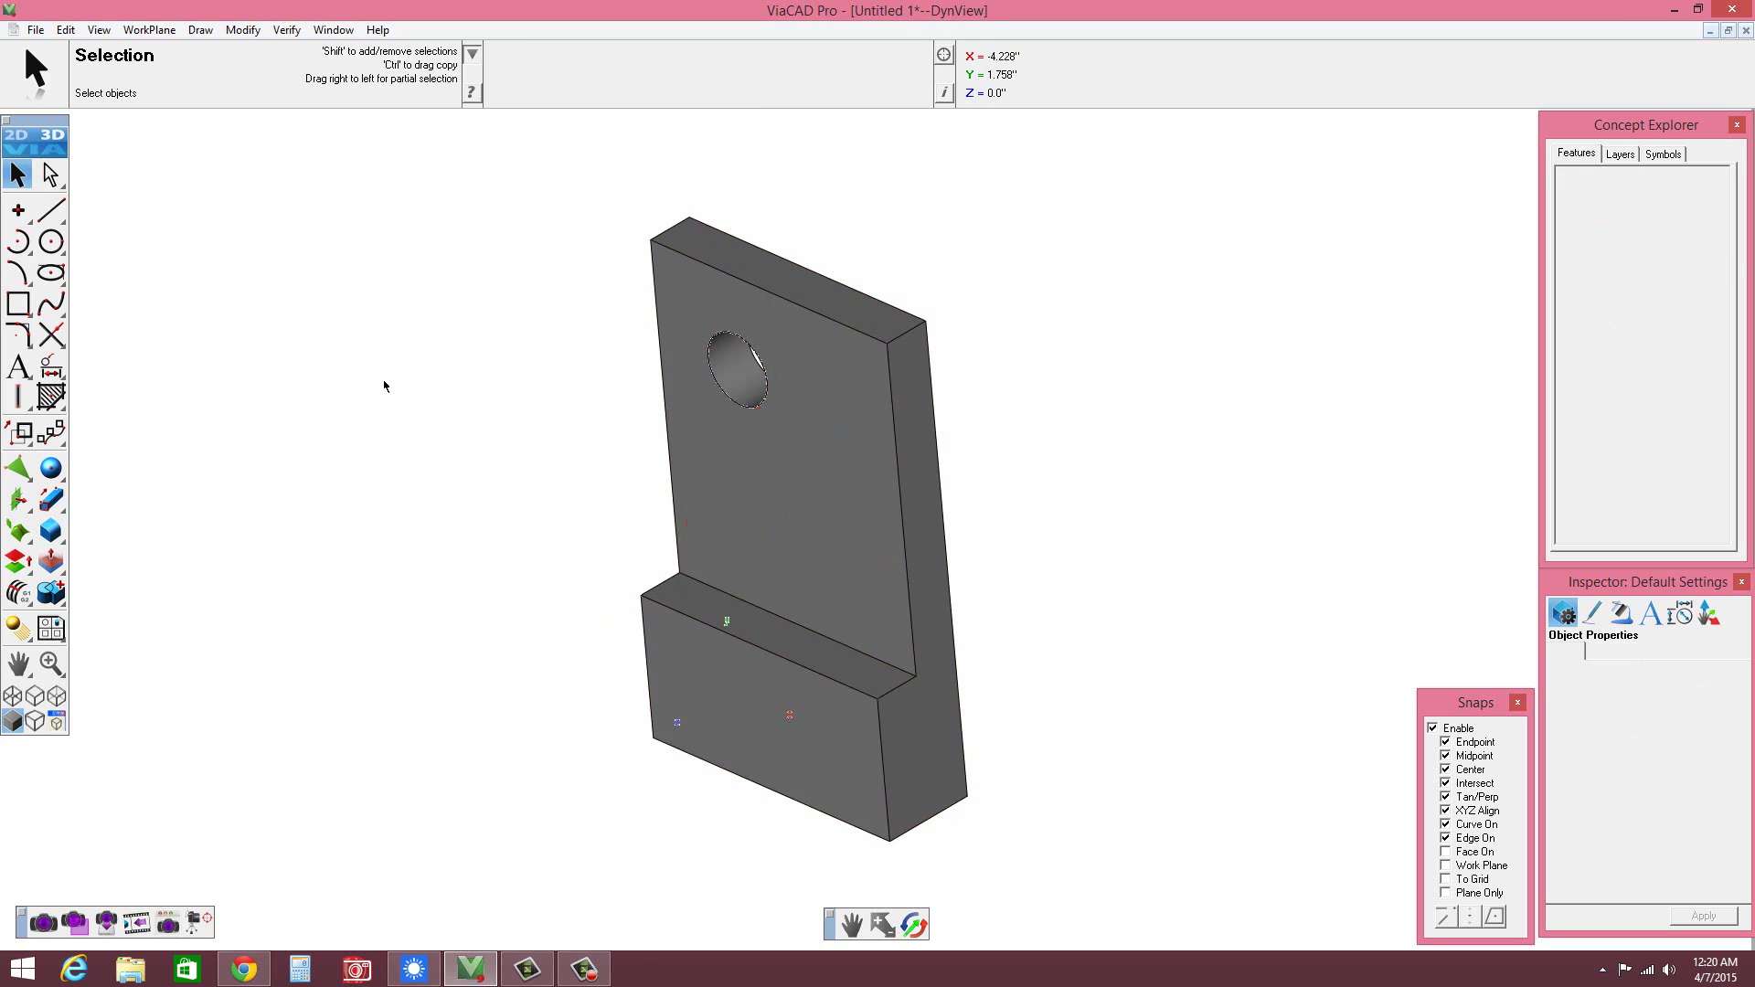
# - Undo the Push/Pull hole cut so only the circle's imprint is left on the tall plate
pyautogui.click(66, 31)
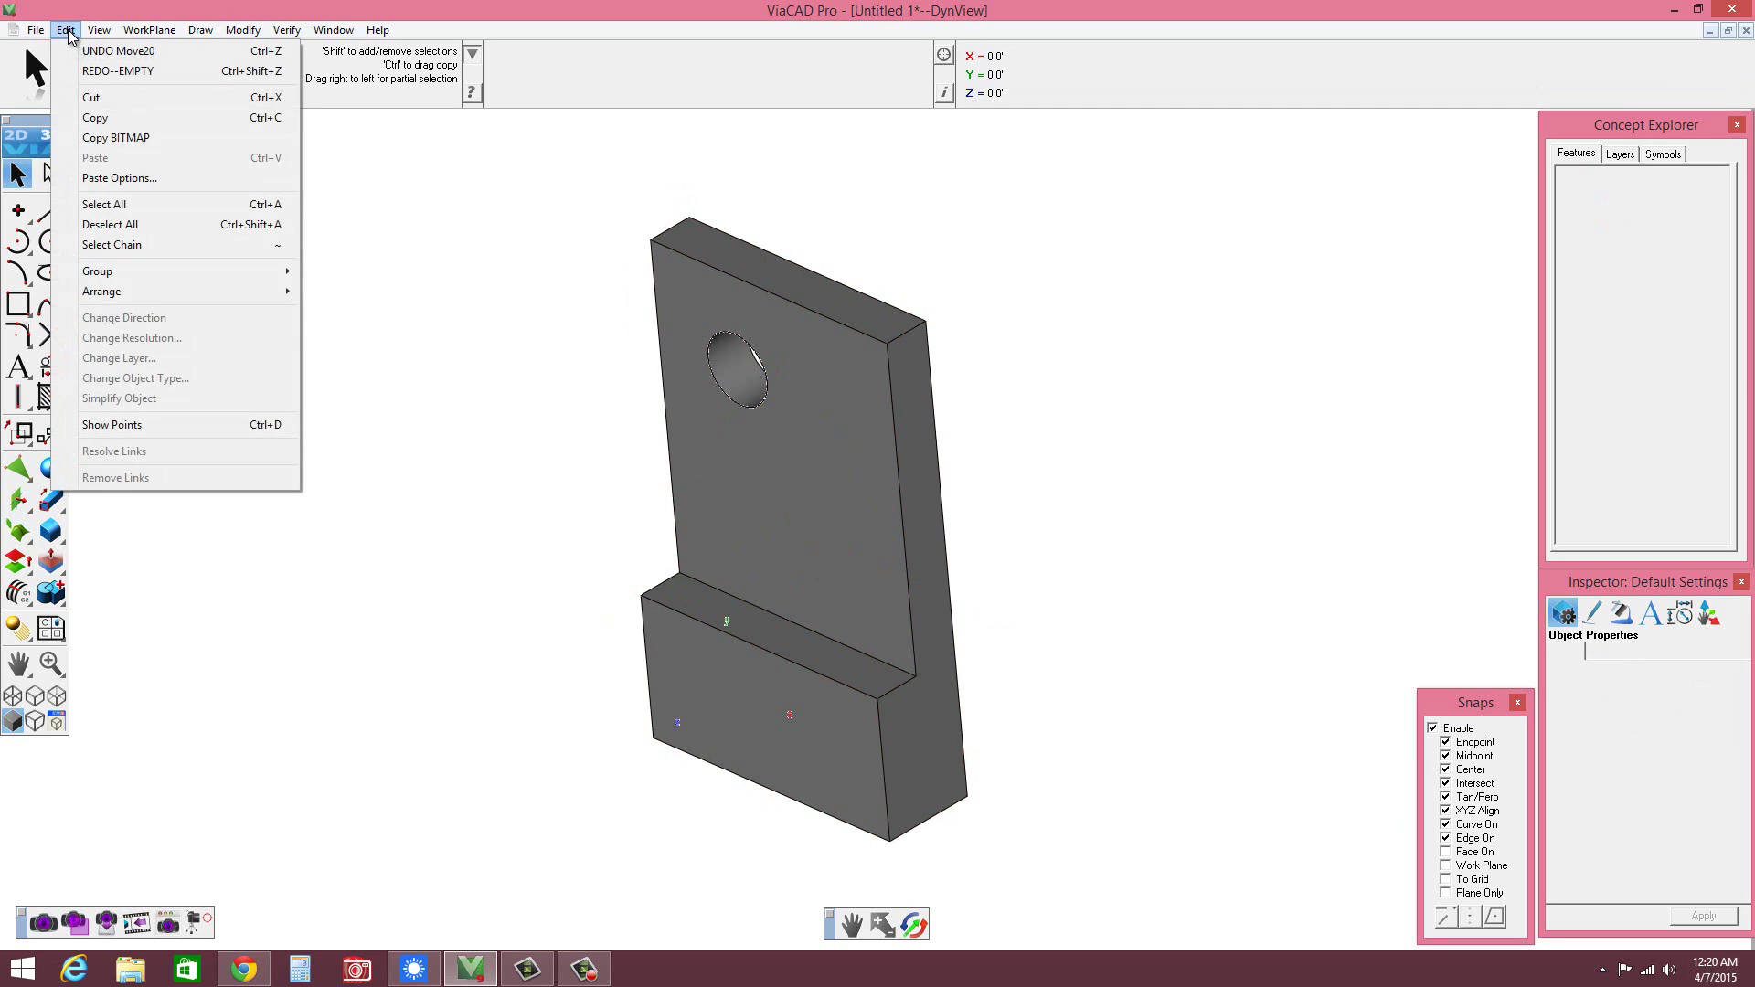
pyautogui.click(122, 71)
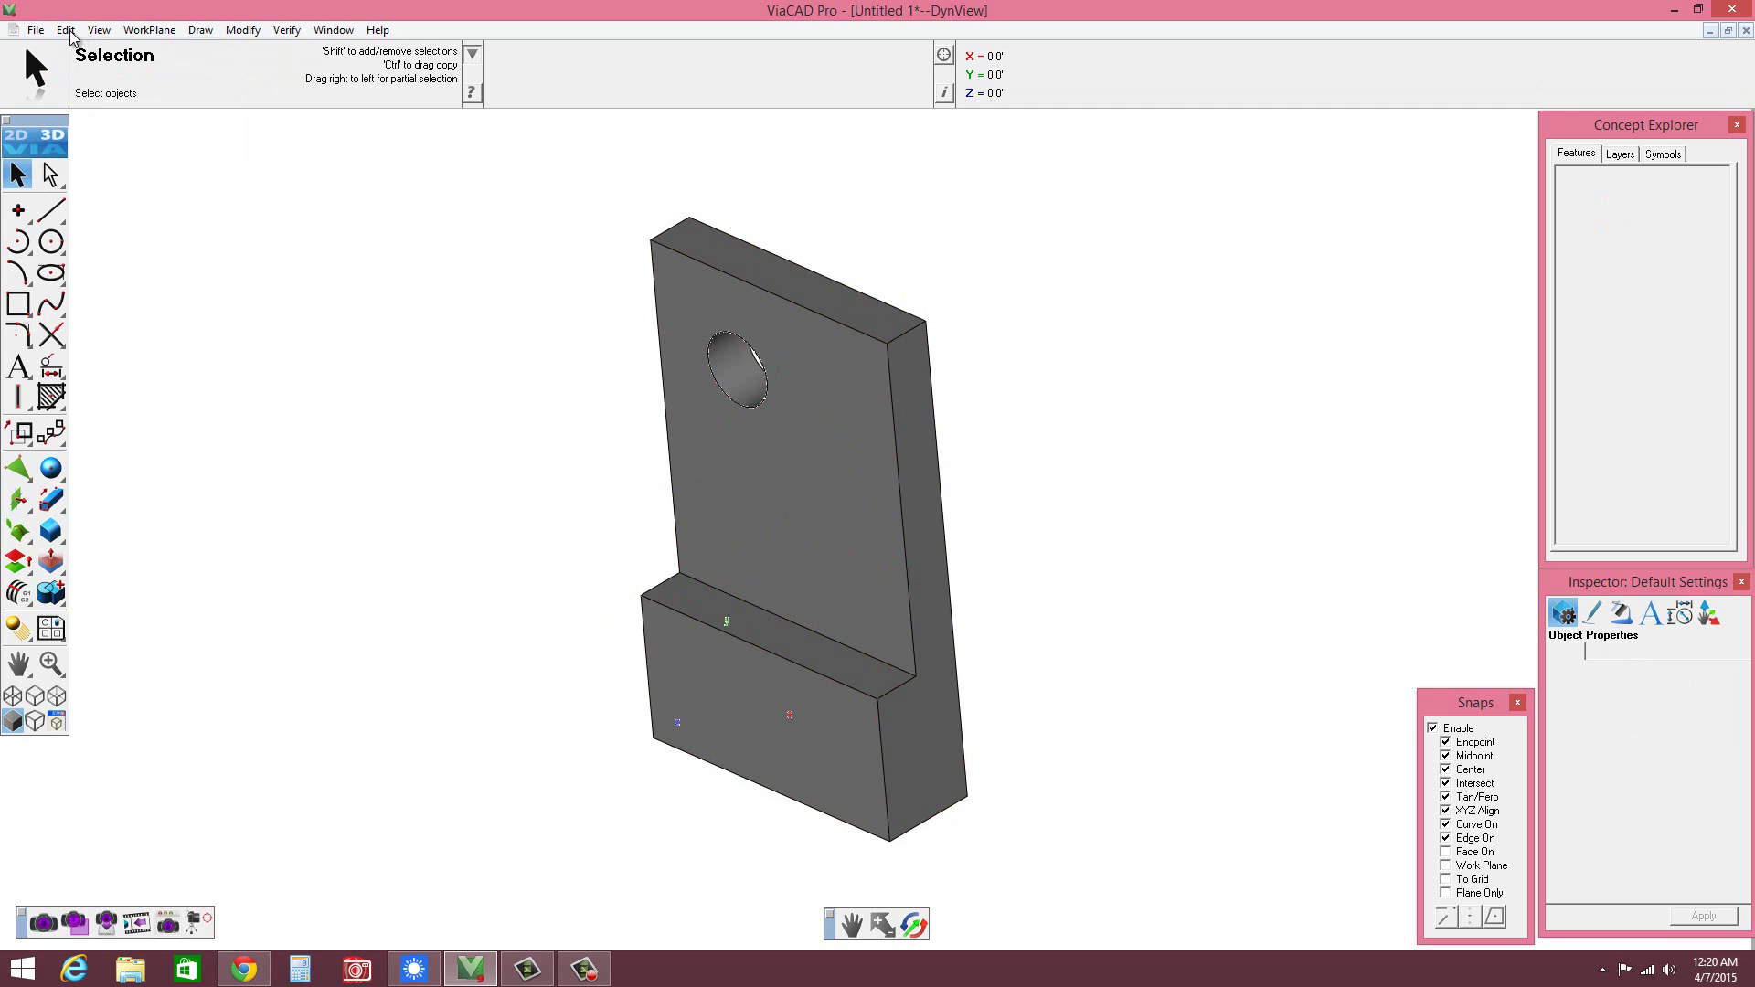
pyautogui.click(66, 31)
pyautogui.click(91, 53)
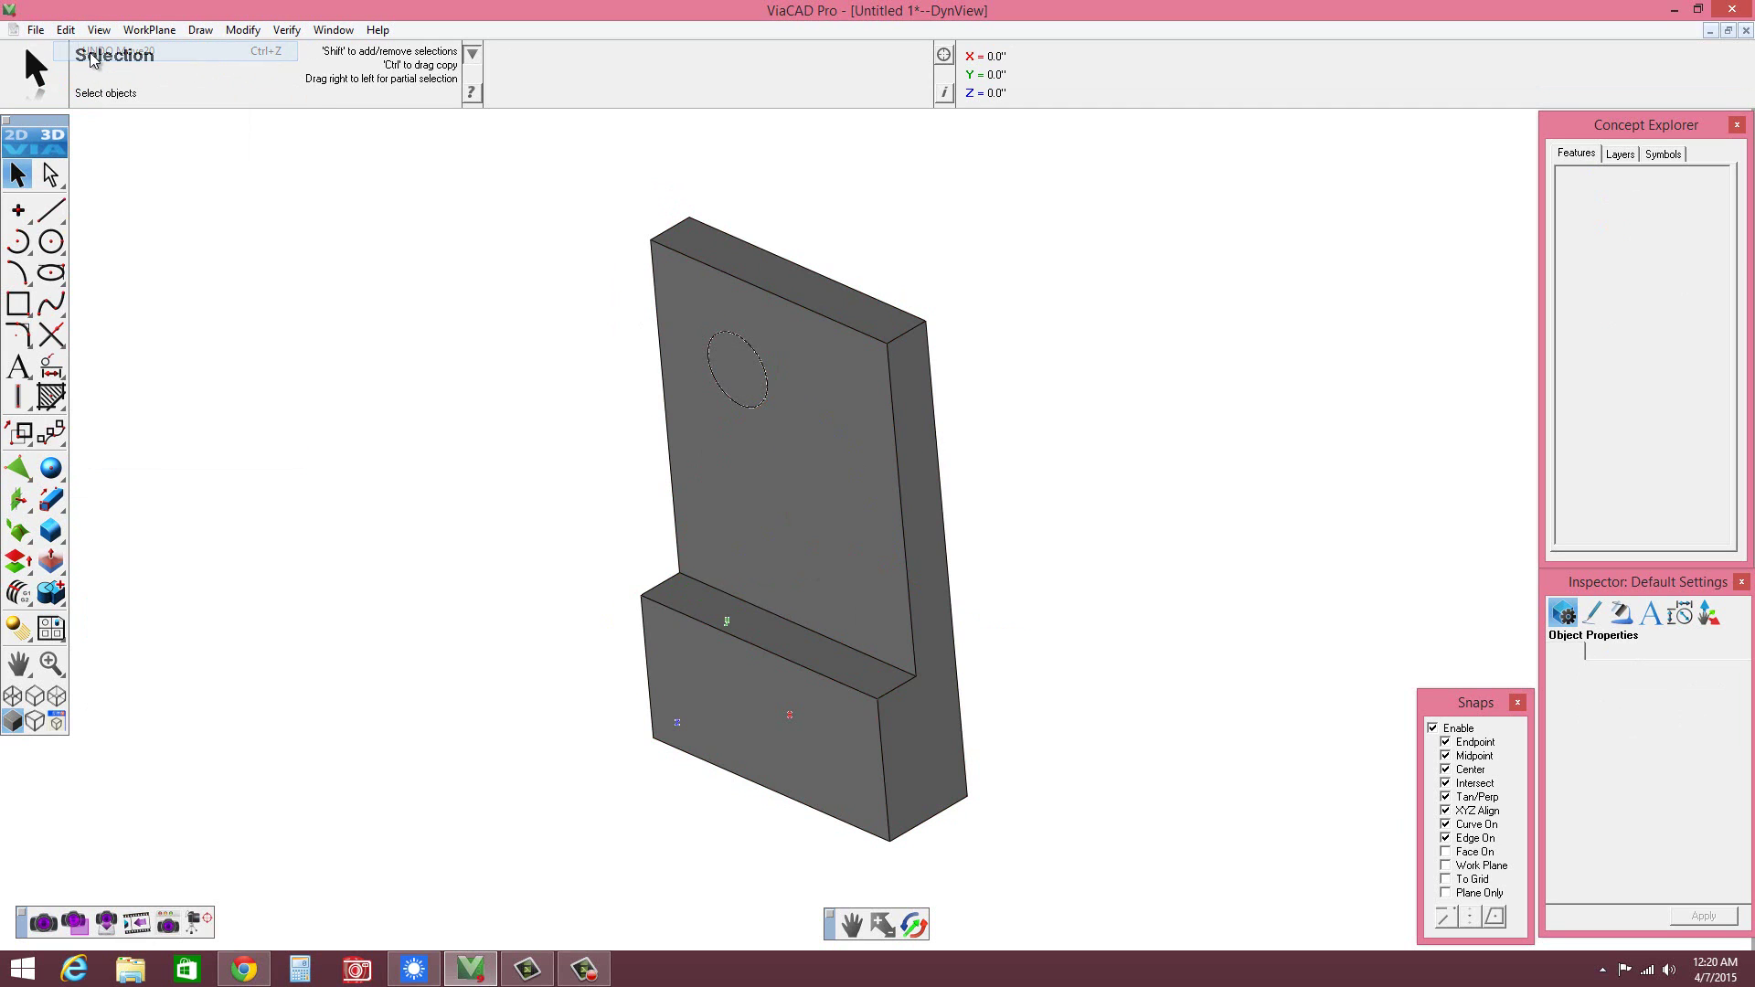
# - Cut the circle through the tall plate with CutOut Solid, using the Distance option at 1.0 inch and no draft angle
pyautogui.click(62, 509)
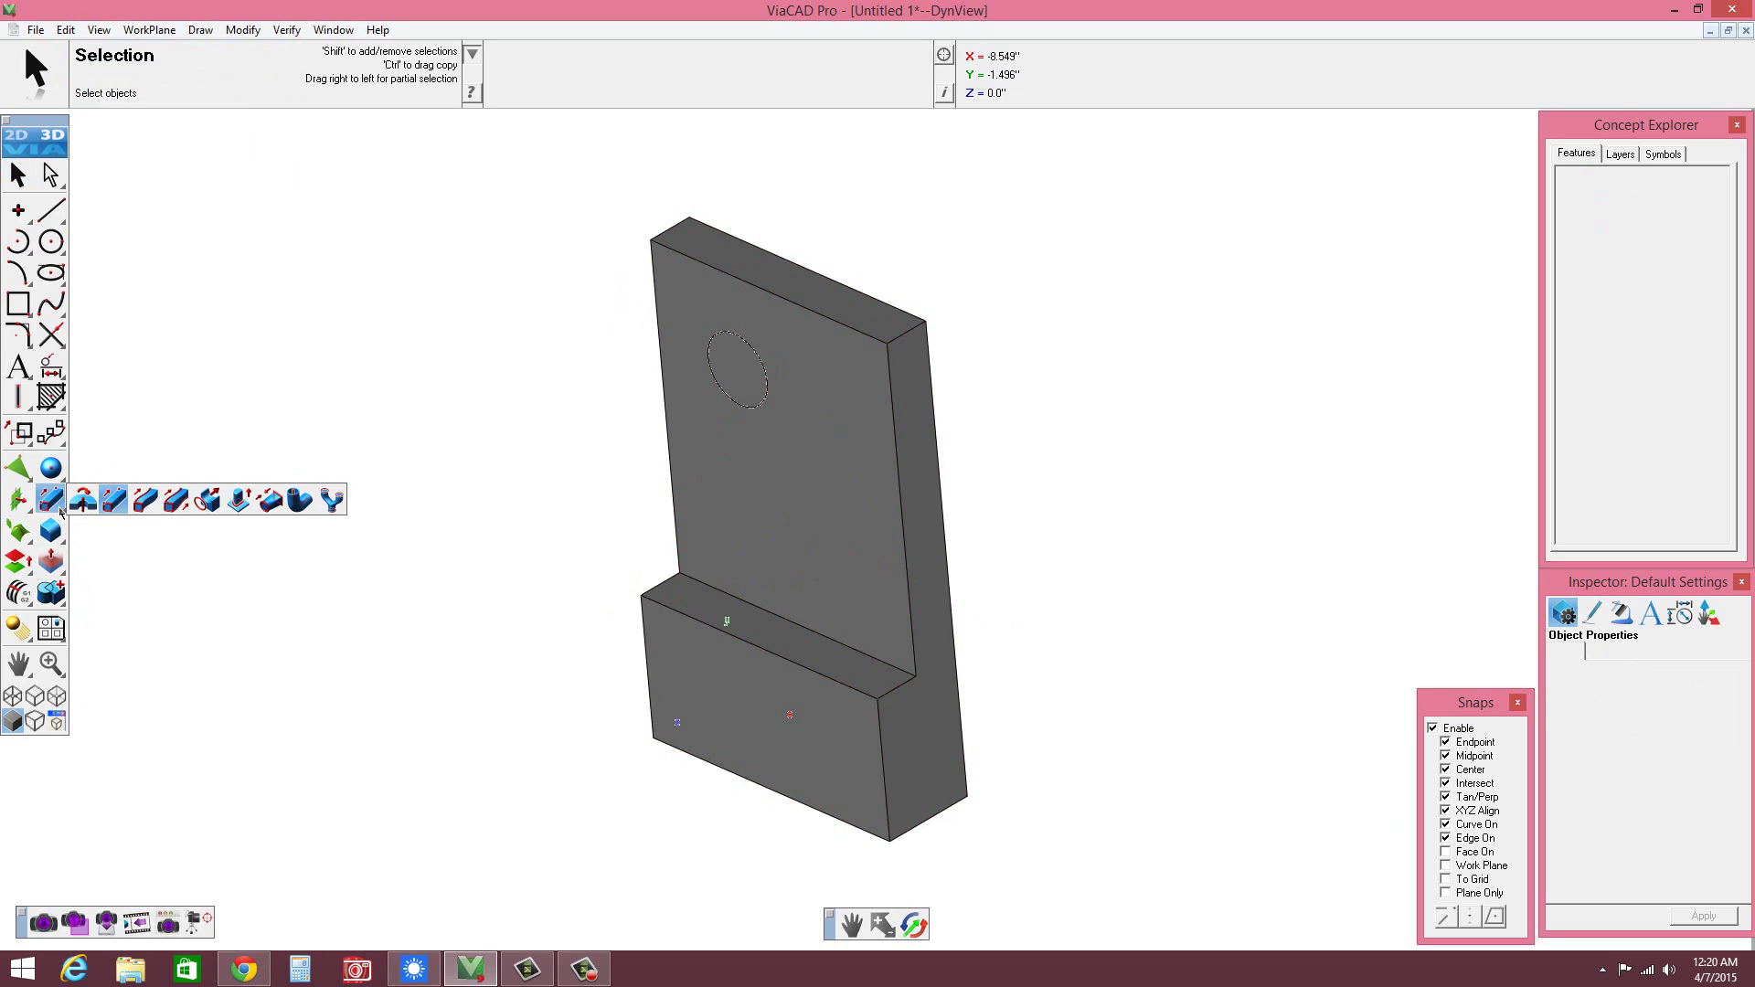
pyautogui.click(208, 500)
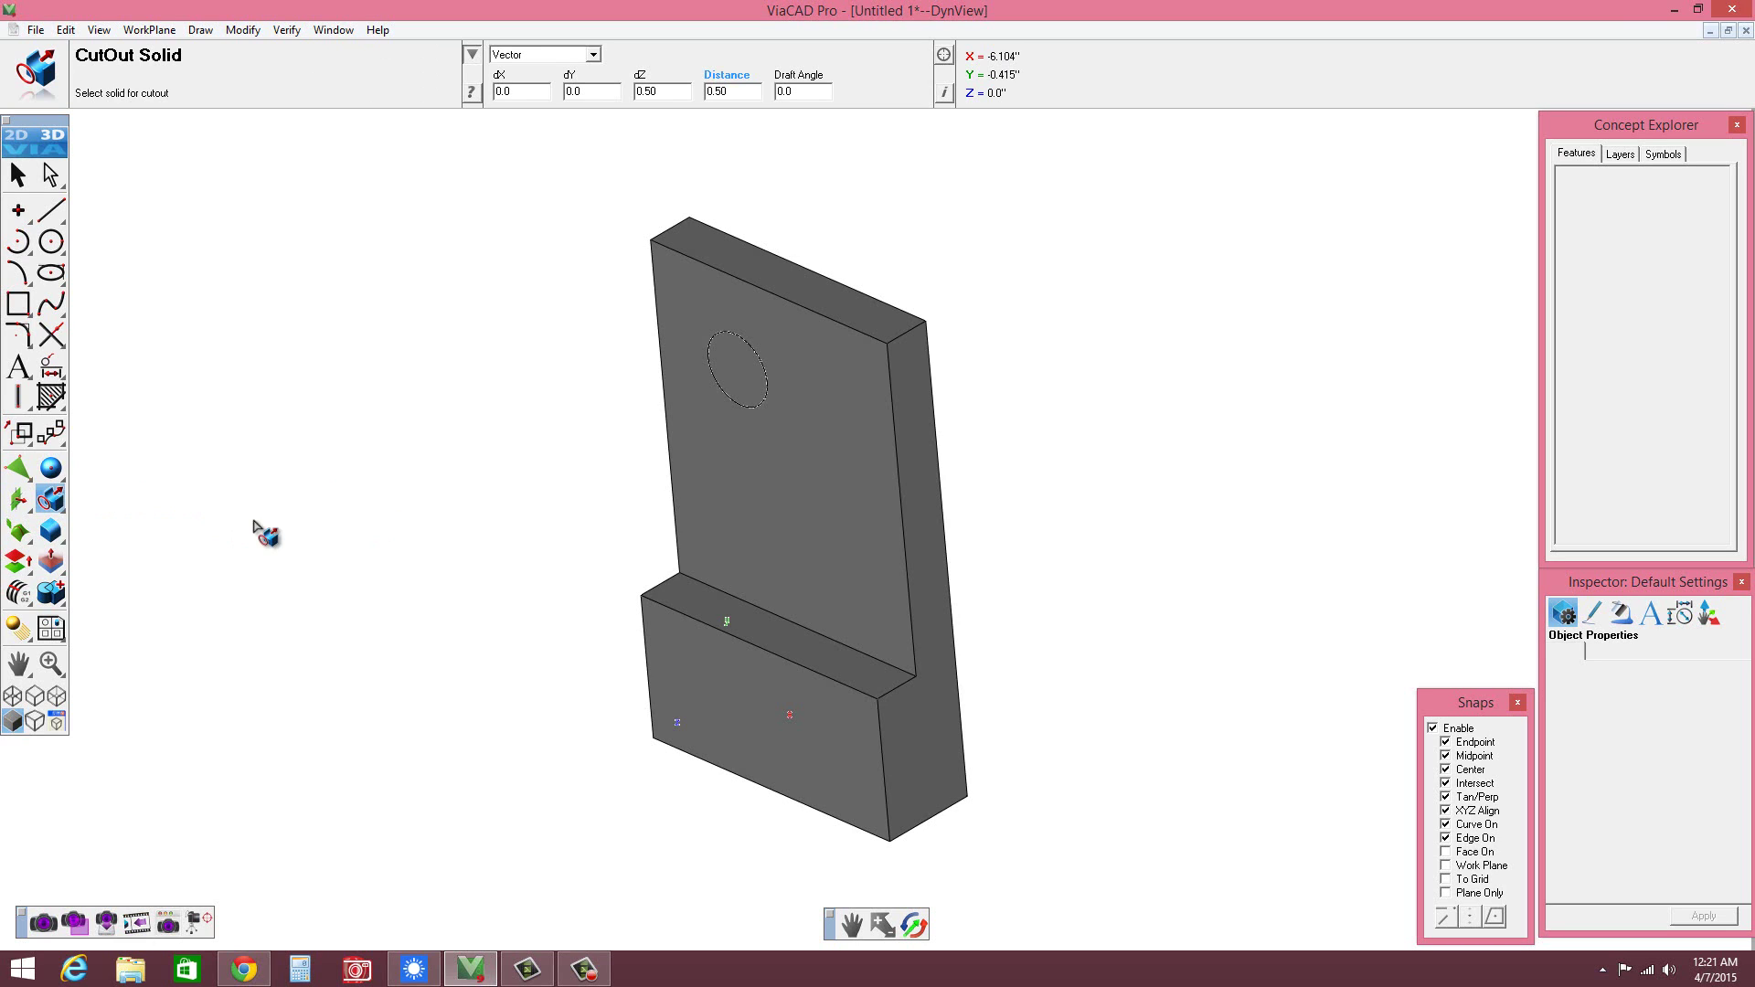
pyautogui.click(593, 55)
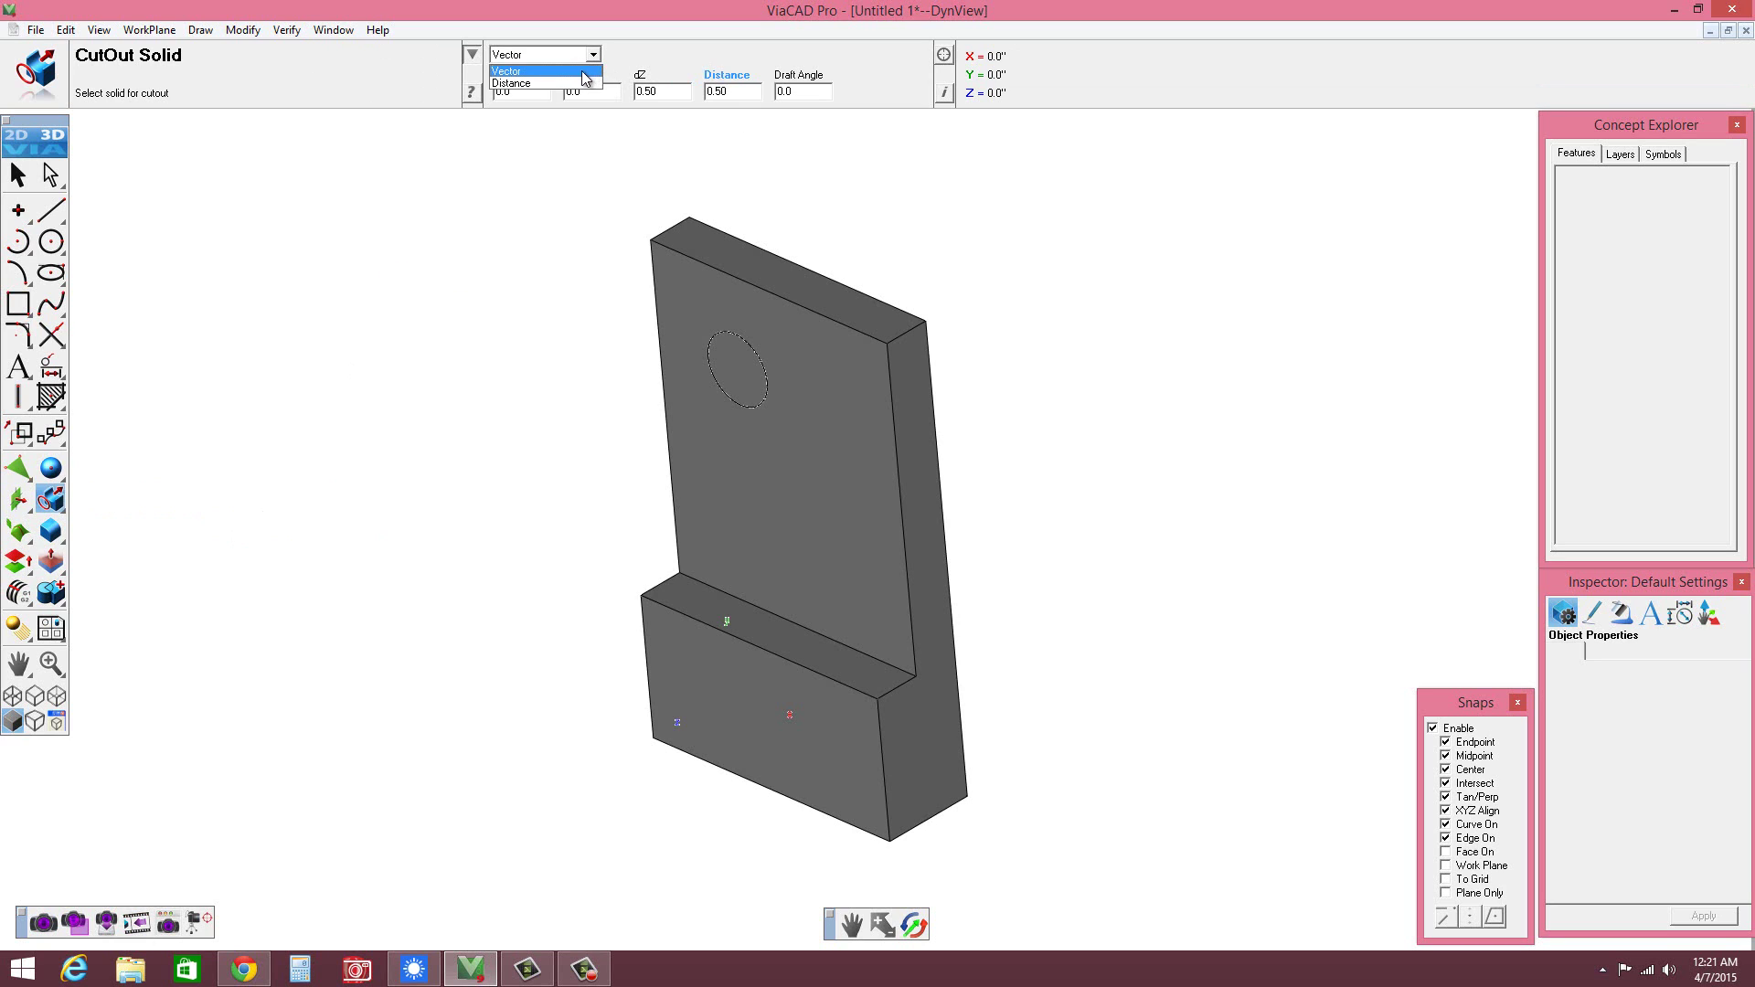
pyautogui.click(553, 83)
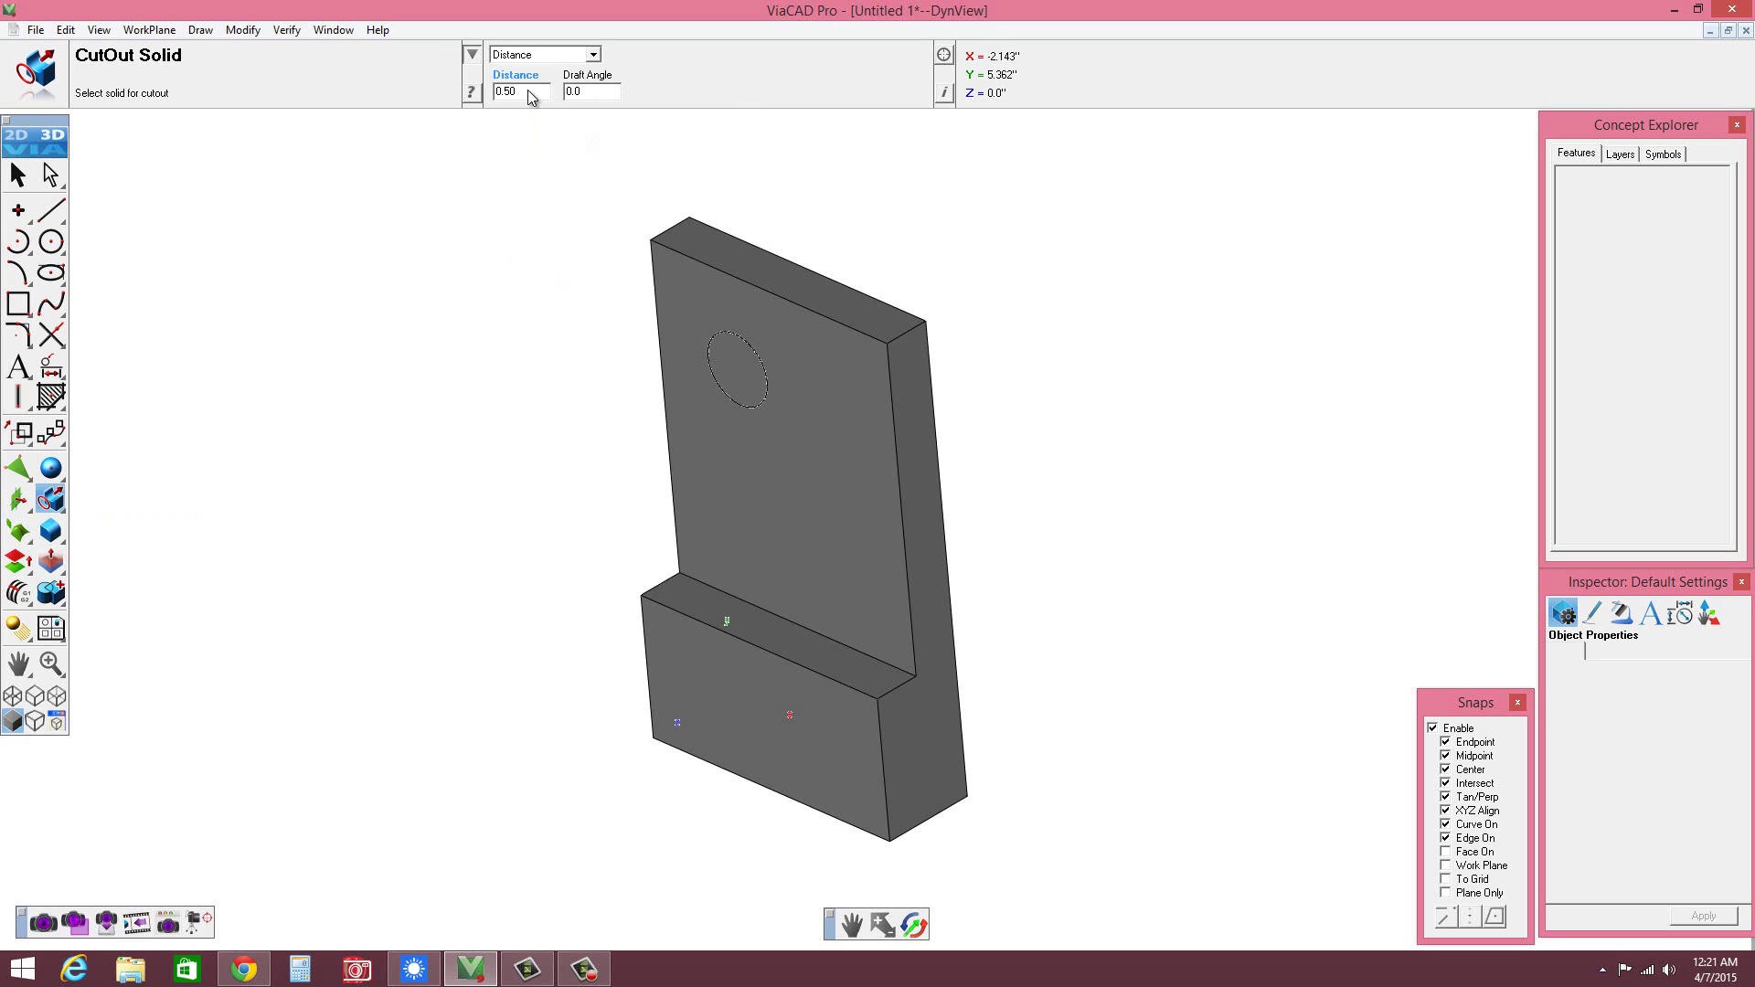
pyautogui.click(592, 55)
pyautogui.click(592, 55)
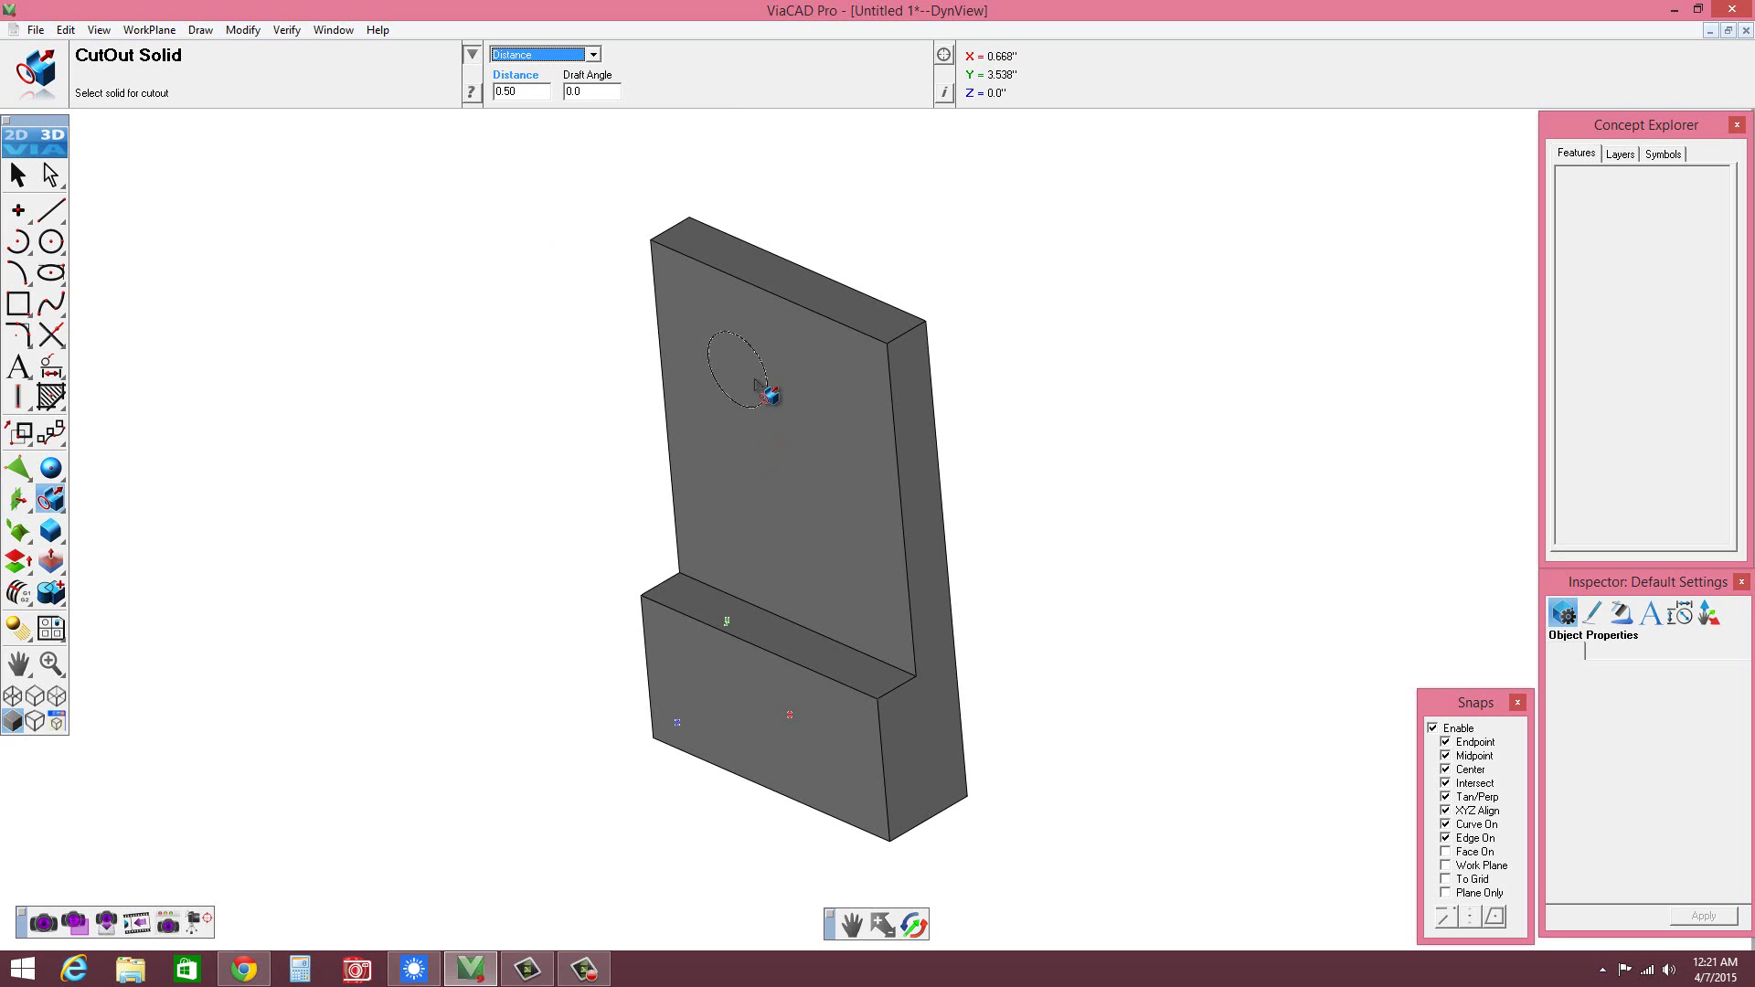
pyautogui.click(826, 406)
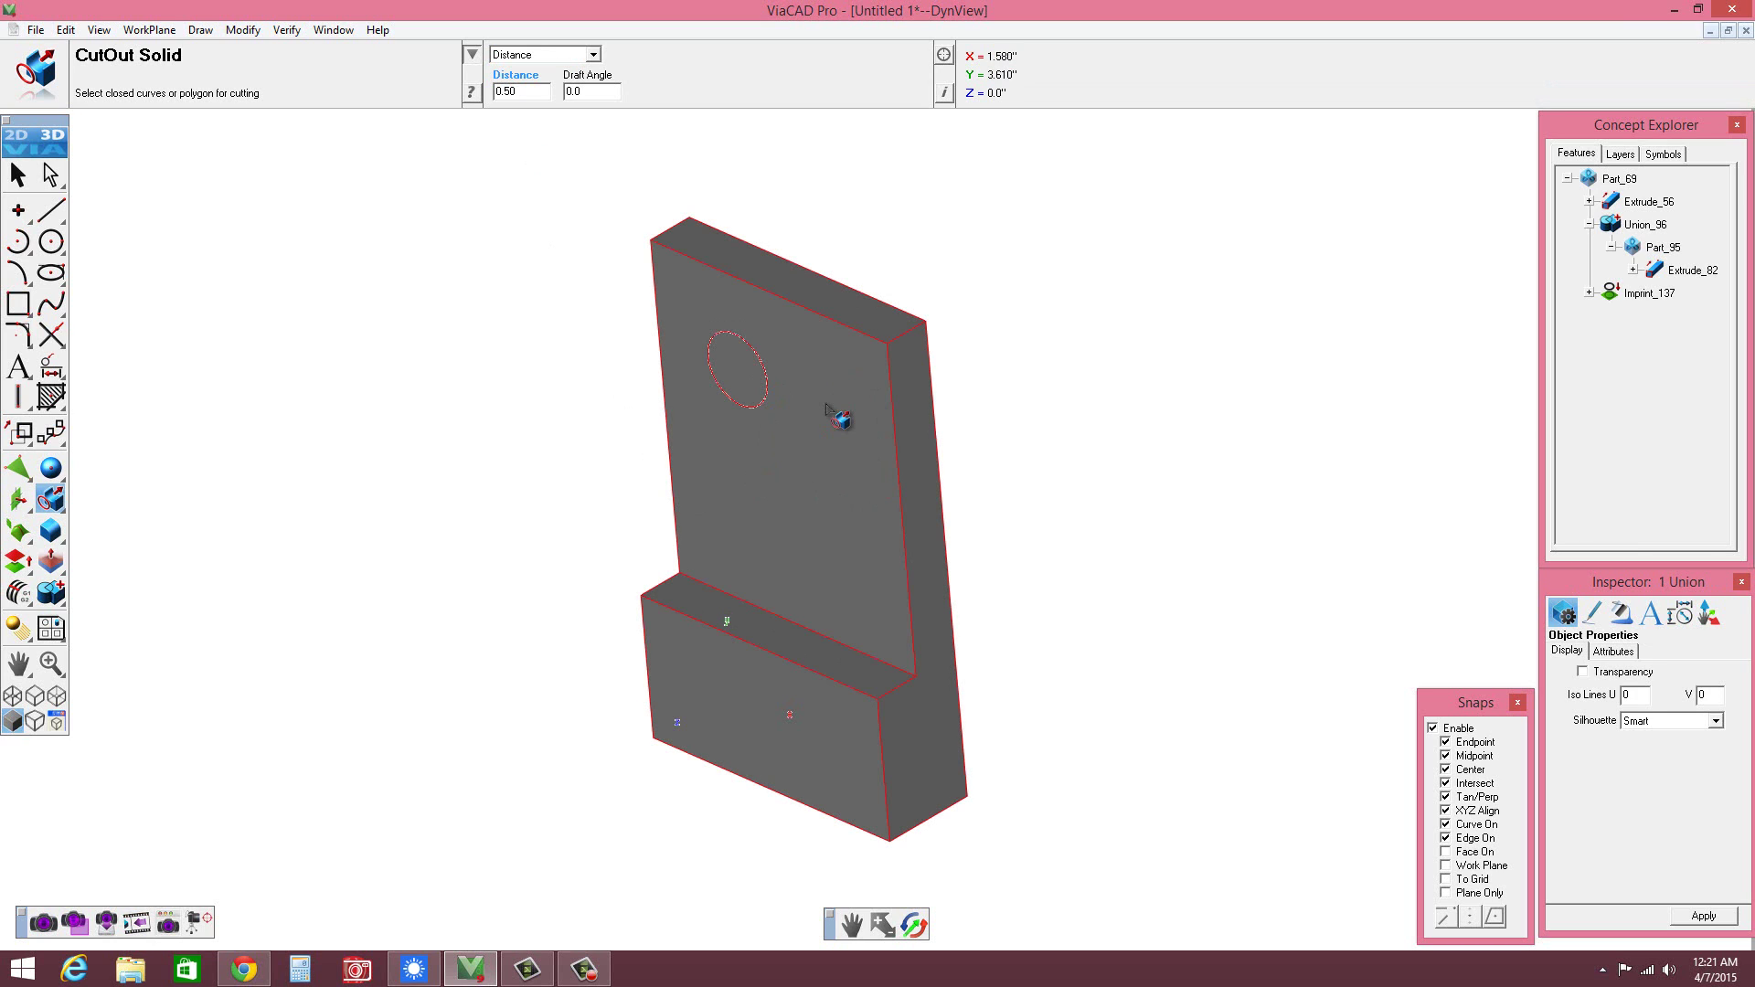
pyautogui.click(750, 410)
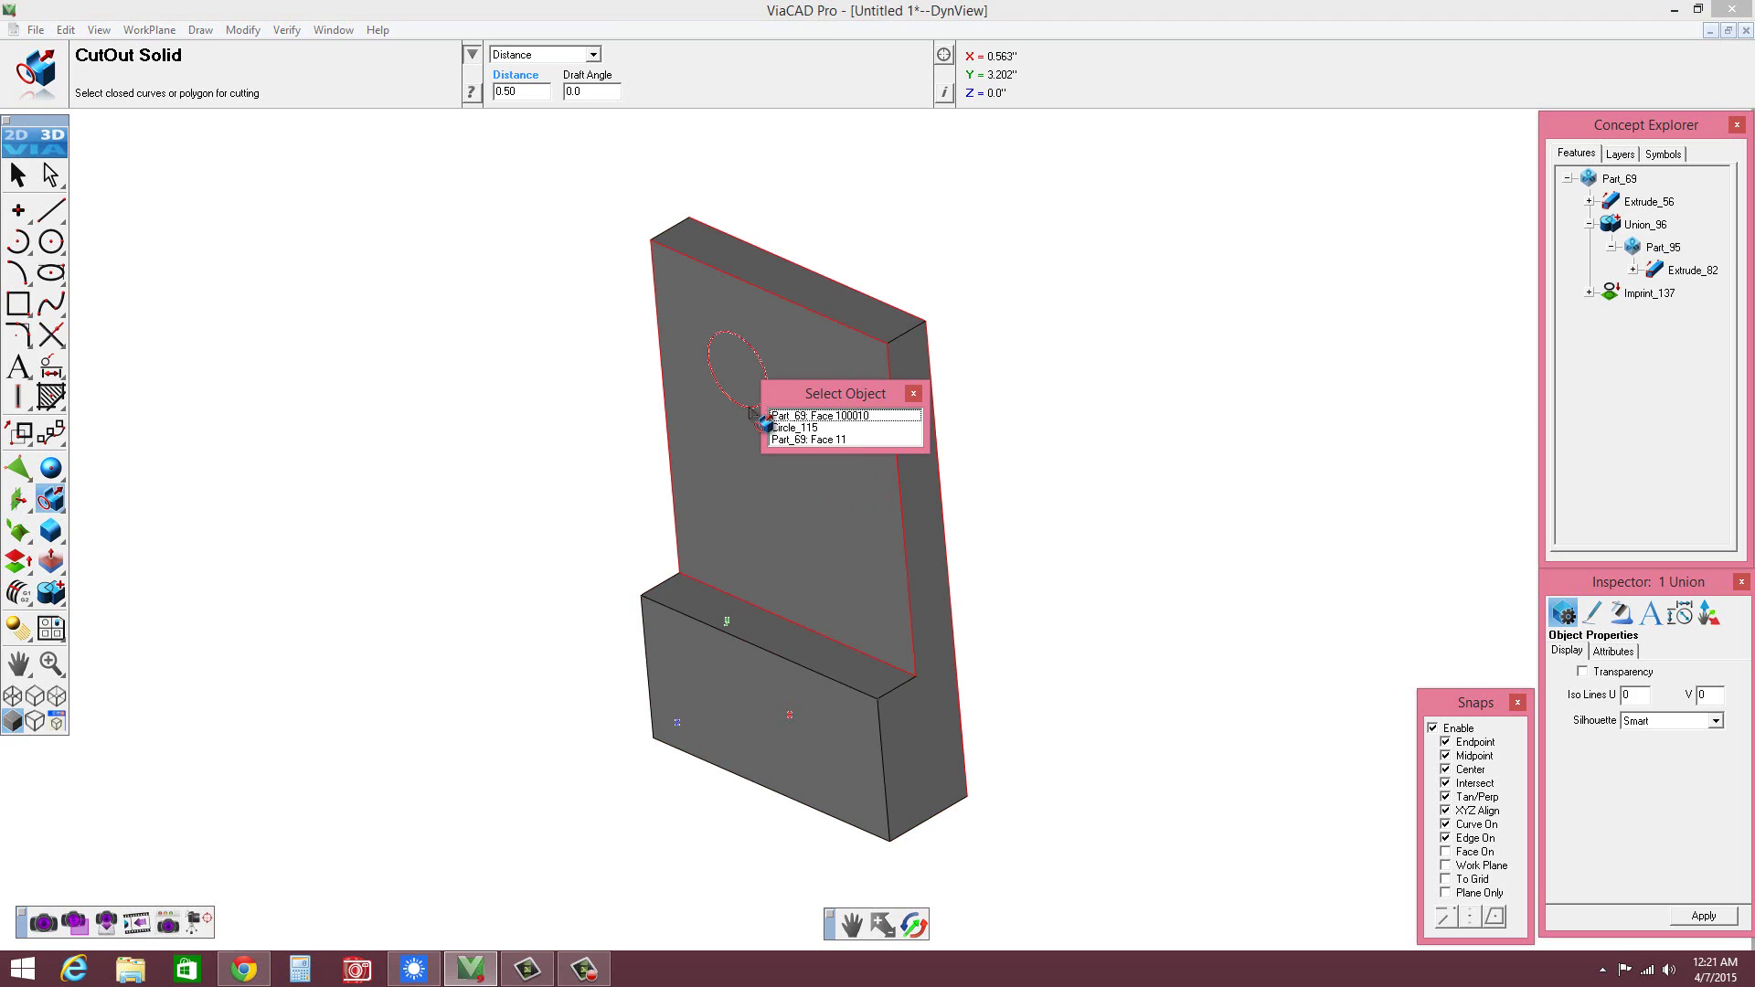
pyautogui.click(793, 427)
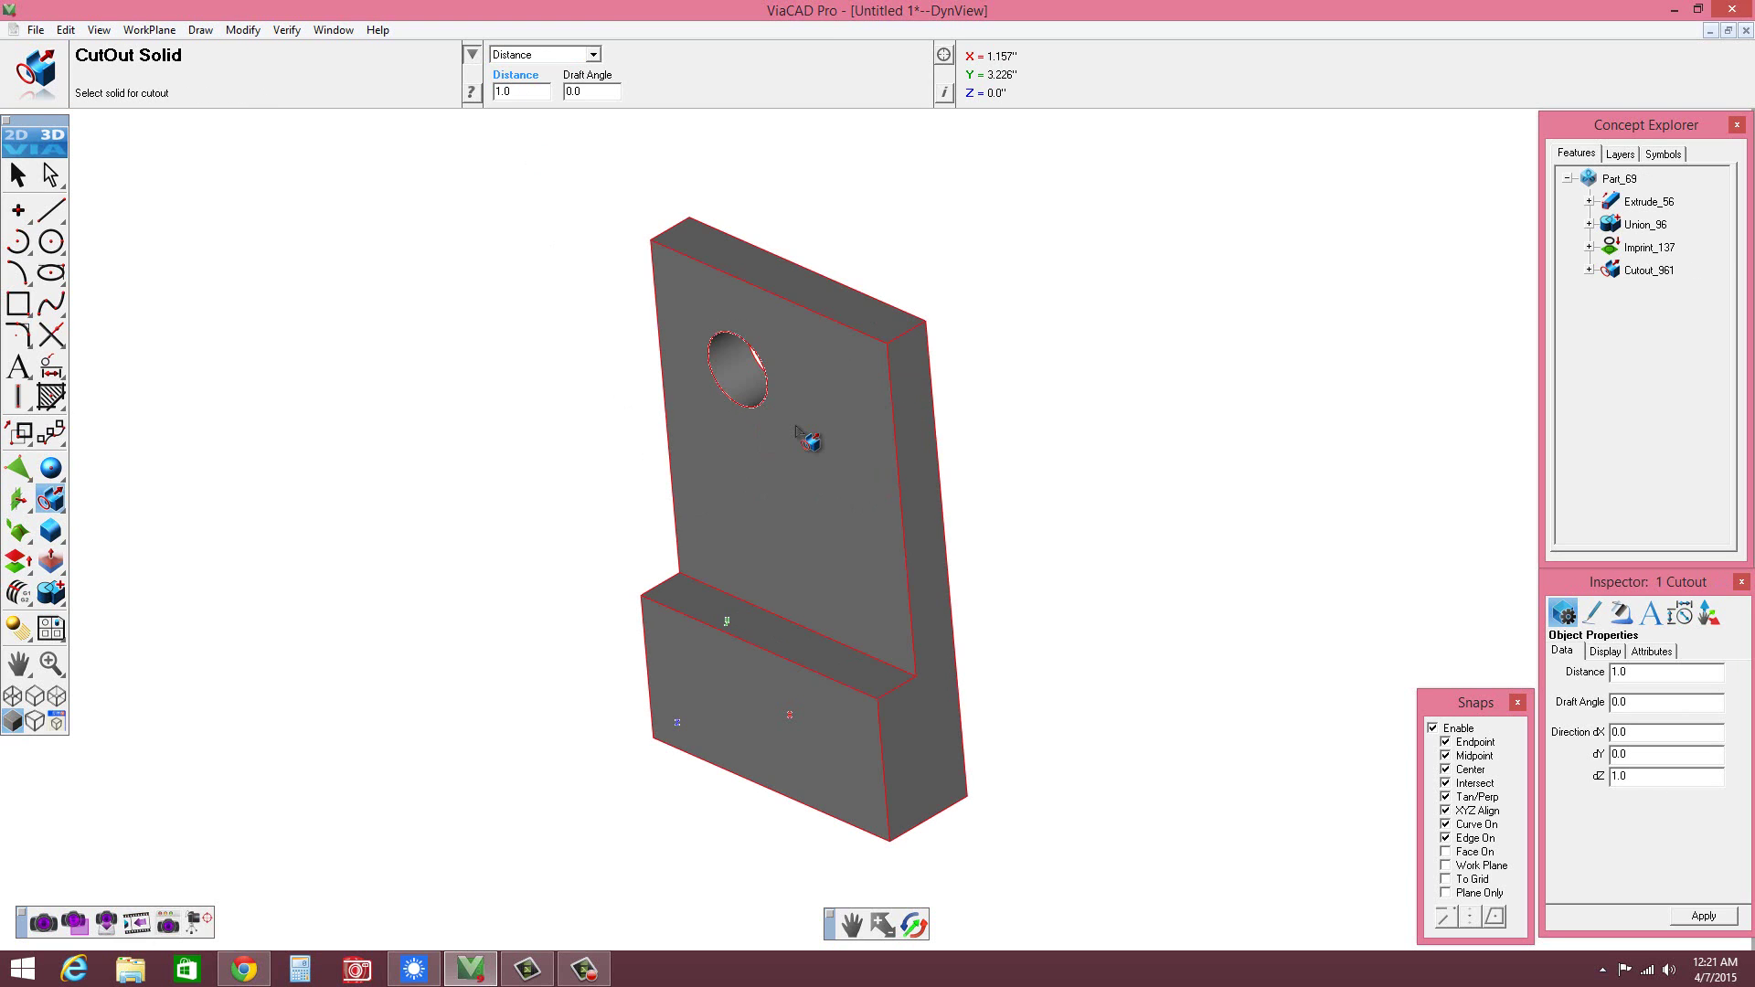
pyautogui.click(17, 176)
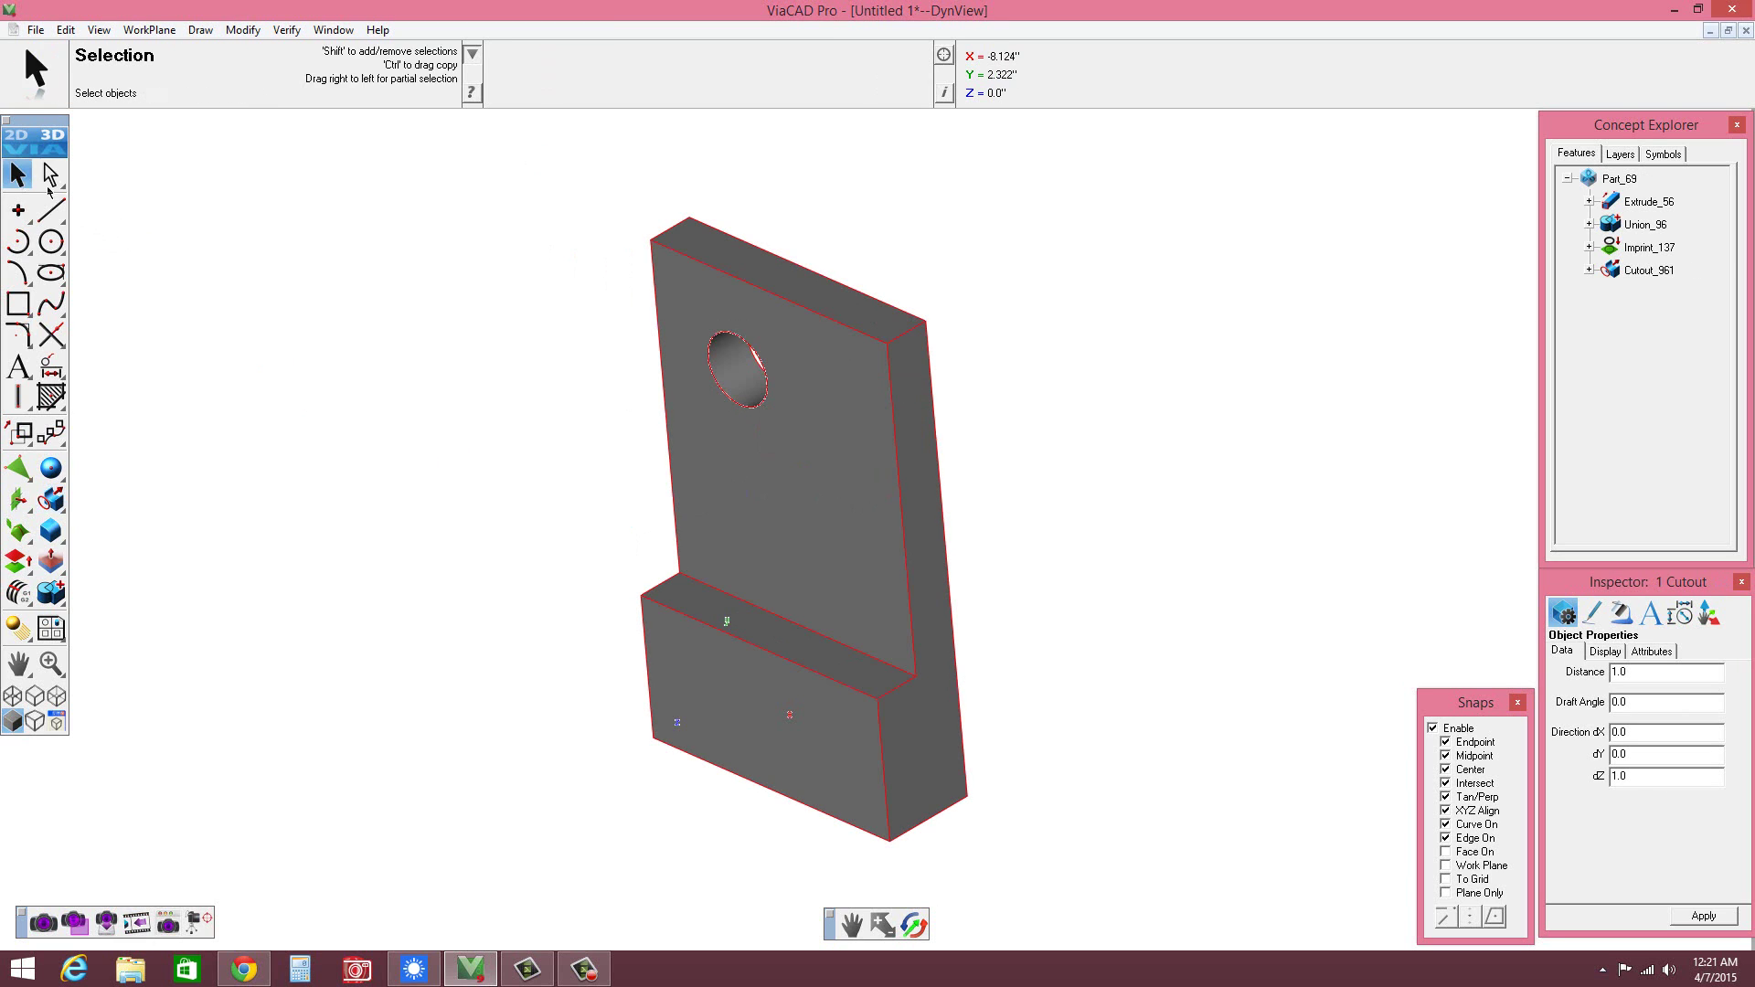
pyautogui.click(552, 576)
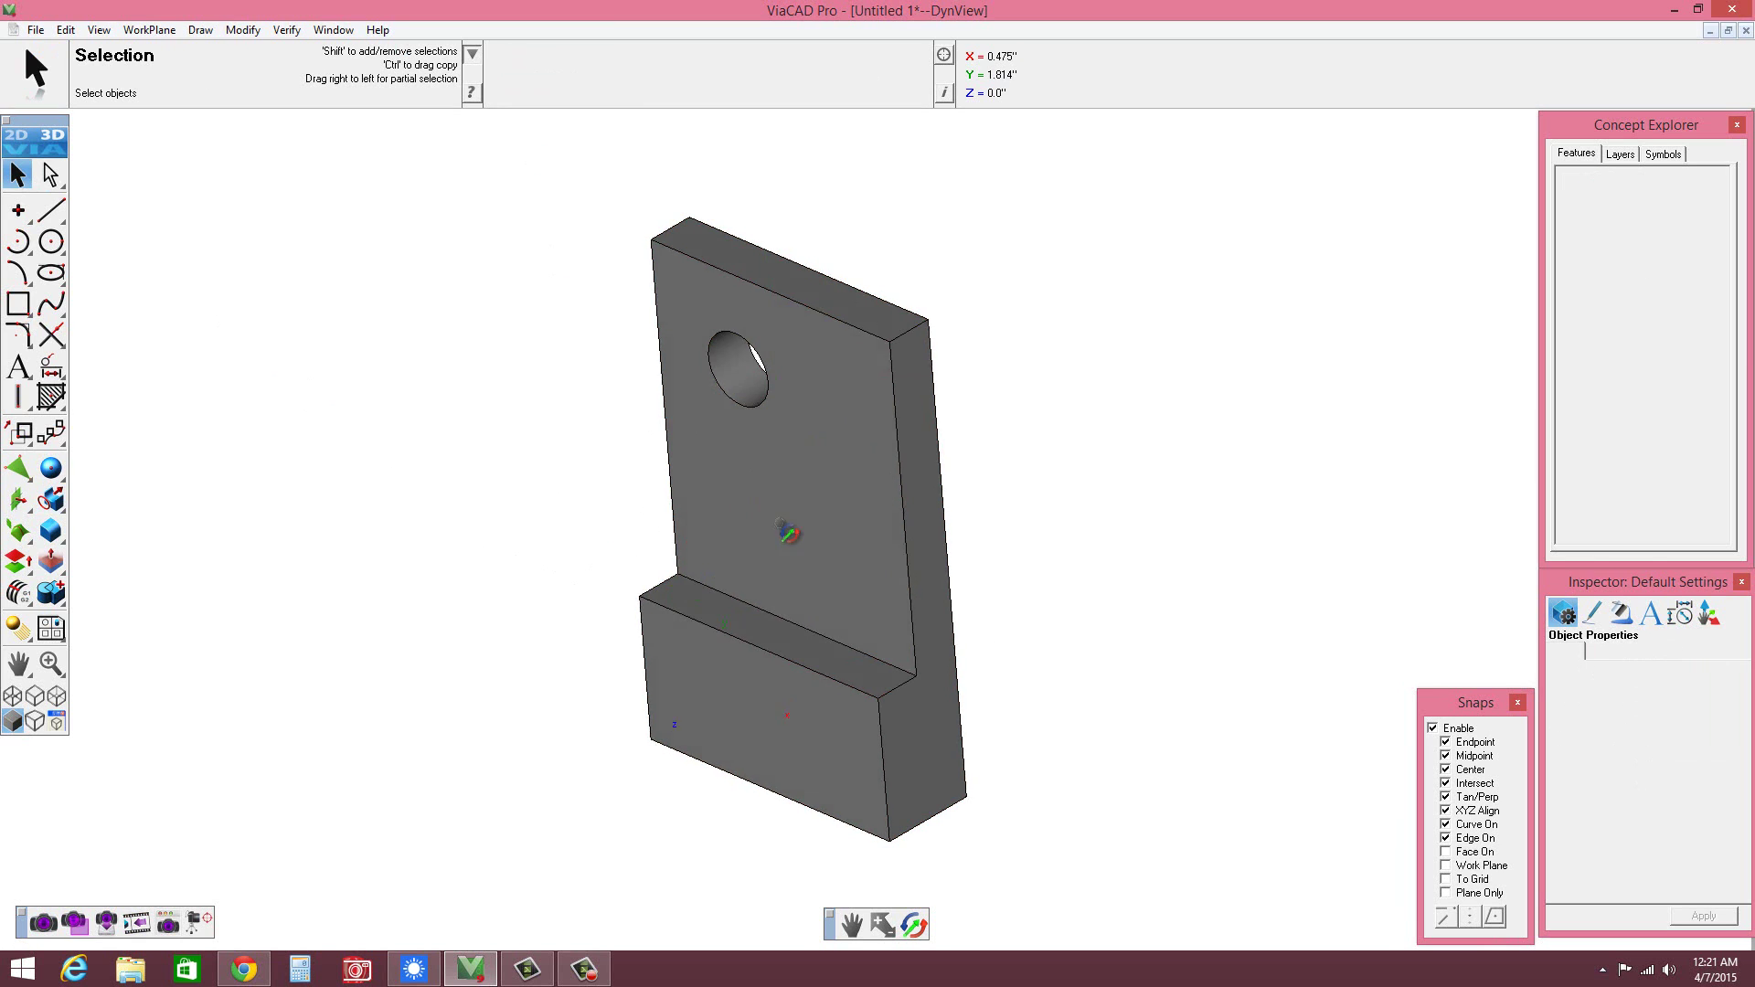
pyautogui.moveTo(783, 519)
pyautogui.mouseDown(button='middle')
pyautogui.moveTo(901, 412)
pyautogui.moveTo(777, 507)
pyautogui.mouseUp(button='middle')
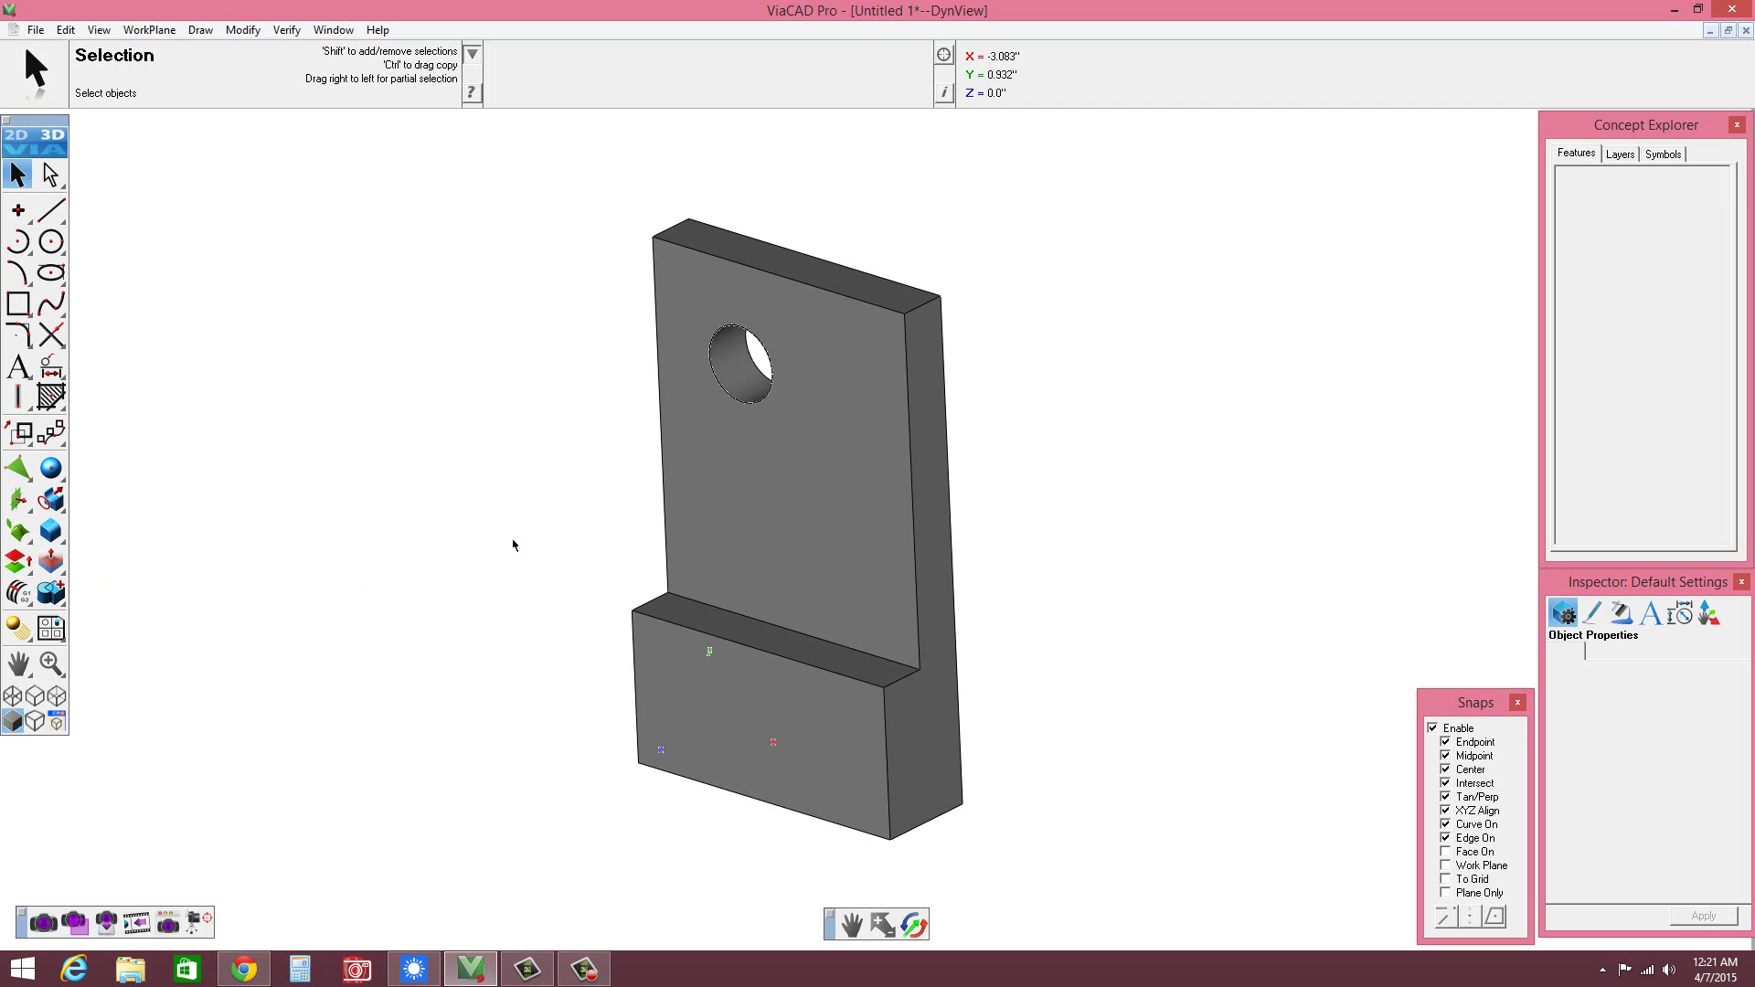
pyautogui.moveTo(553, 548); pyautogui.dragTo(584, 575, button='middle')
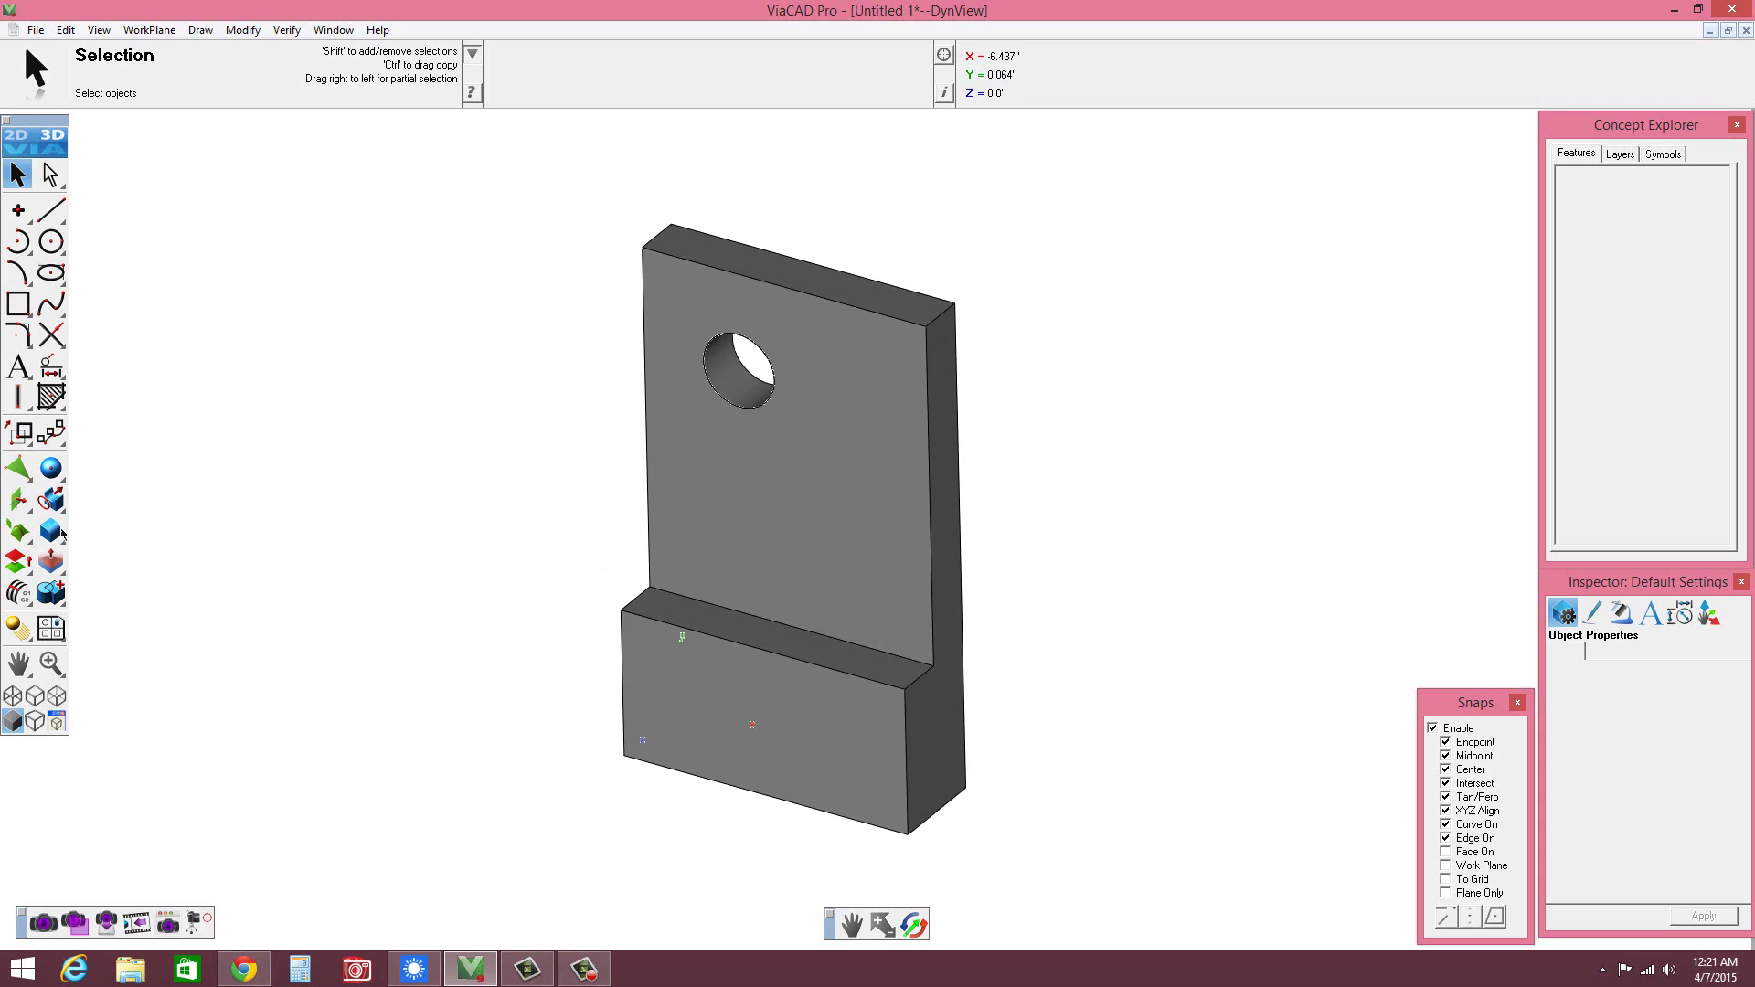
pyautogui.click(51, 539)
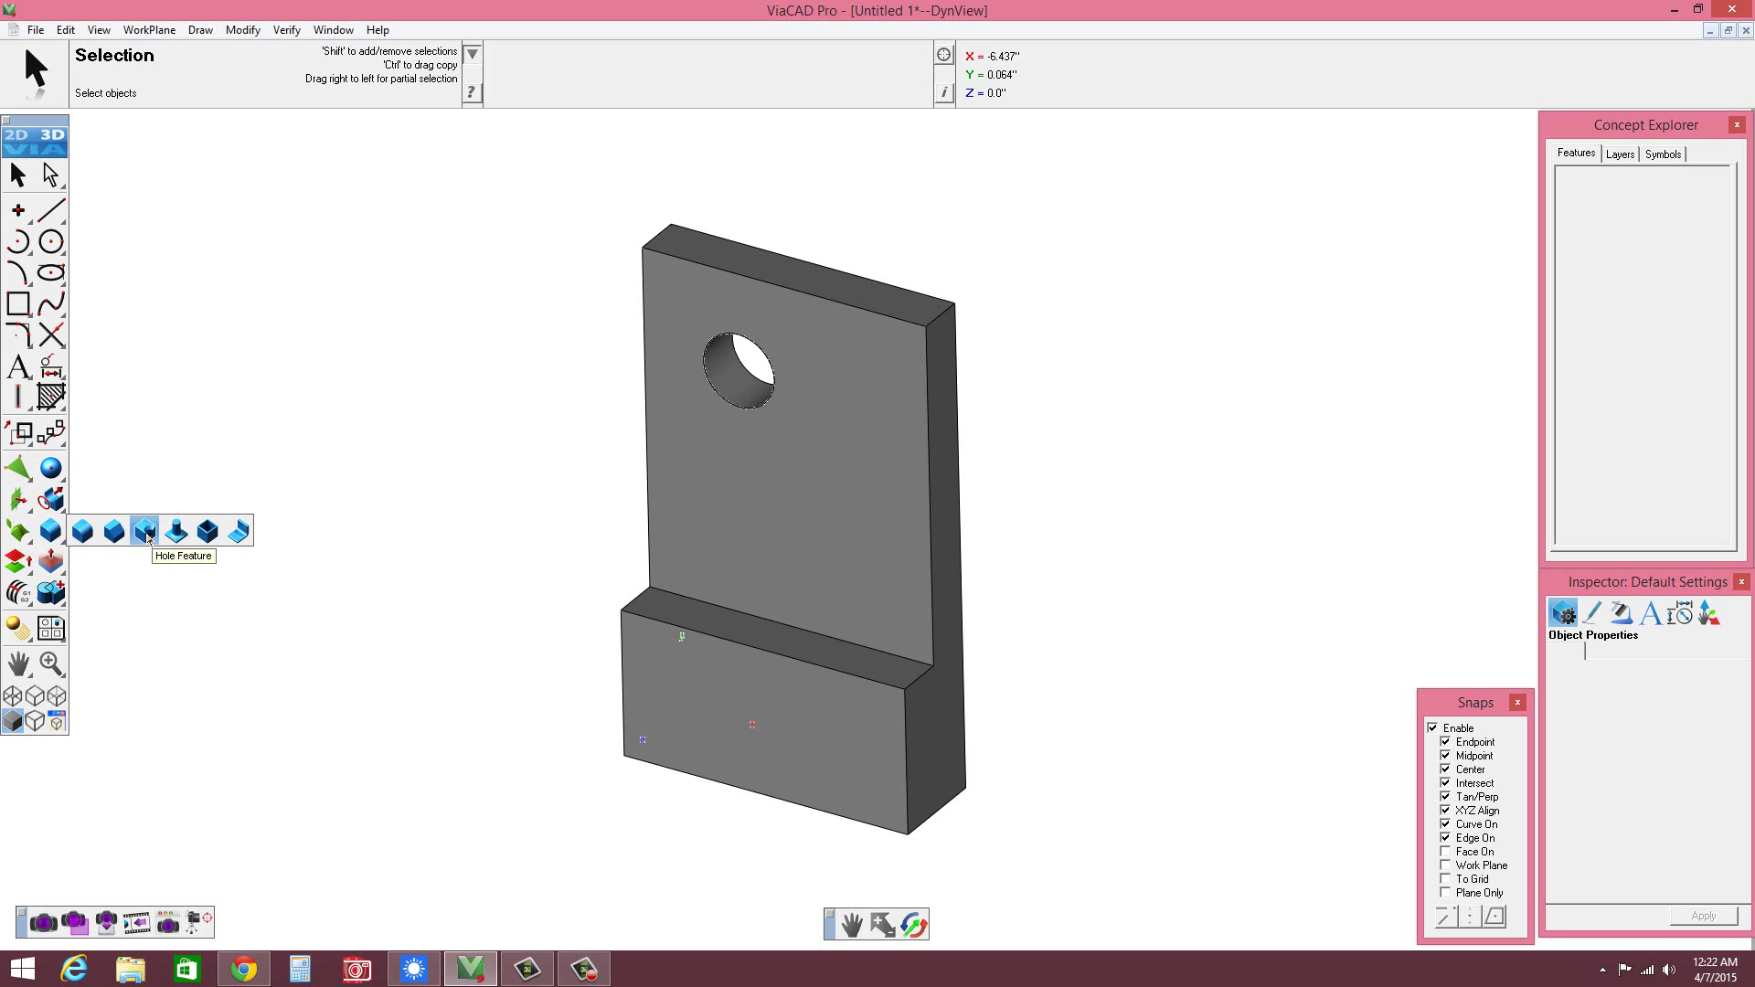
pyautogui.click(145, 531)
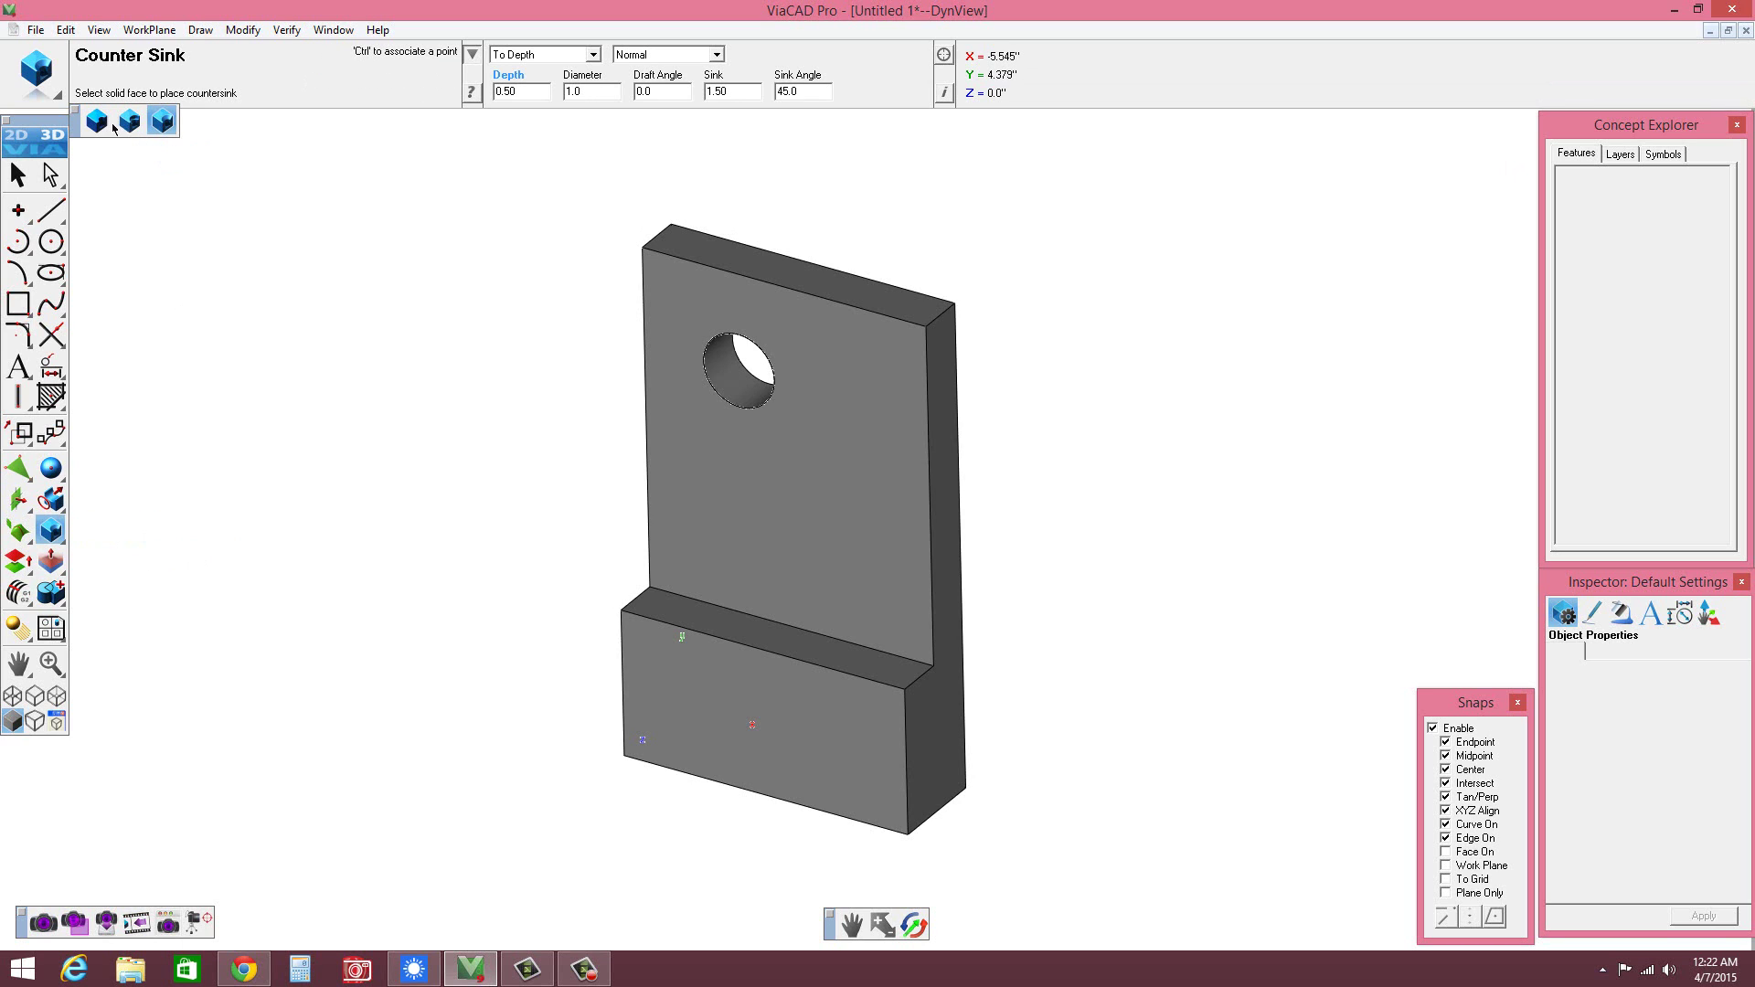
pyautogui.click(667, 54)
pyautogui.click(660, 68)
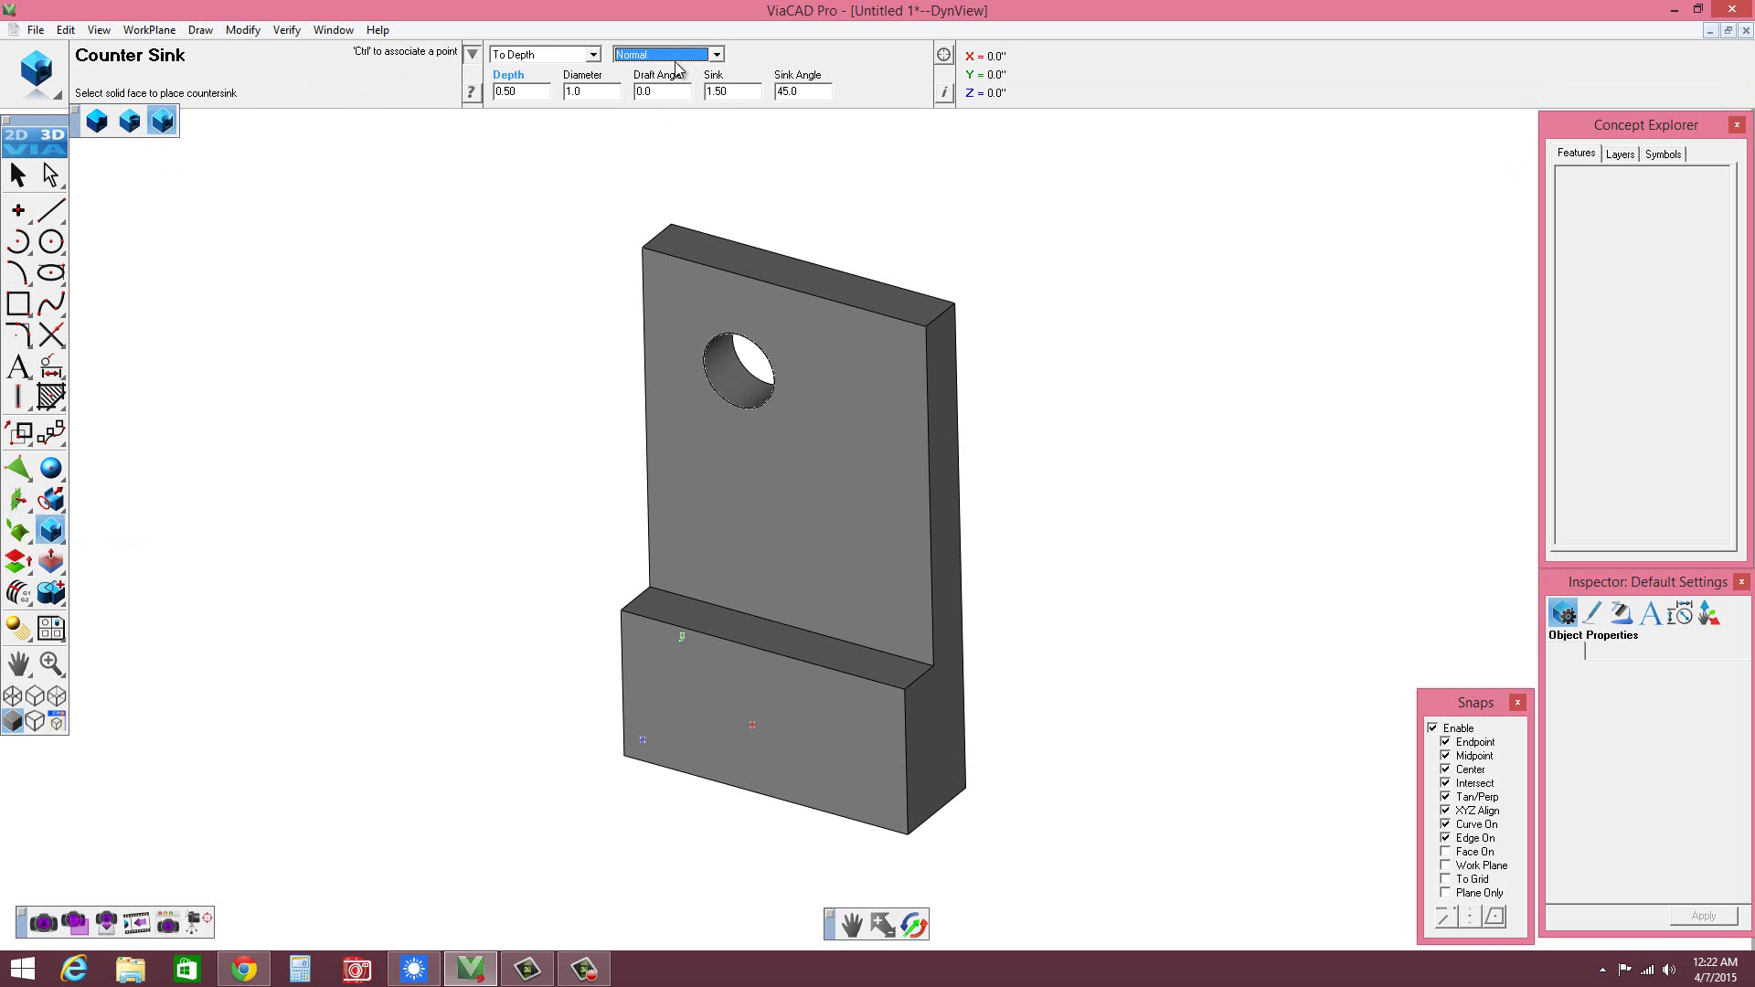
# - Round one upper corner edge of the tall plate and the matching corner of the lower front block with 0.50 inch radial Constant Blends
pyautogui.click(52, 545)
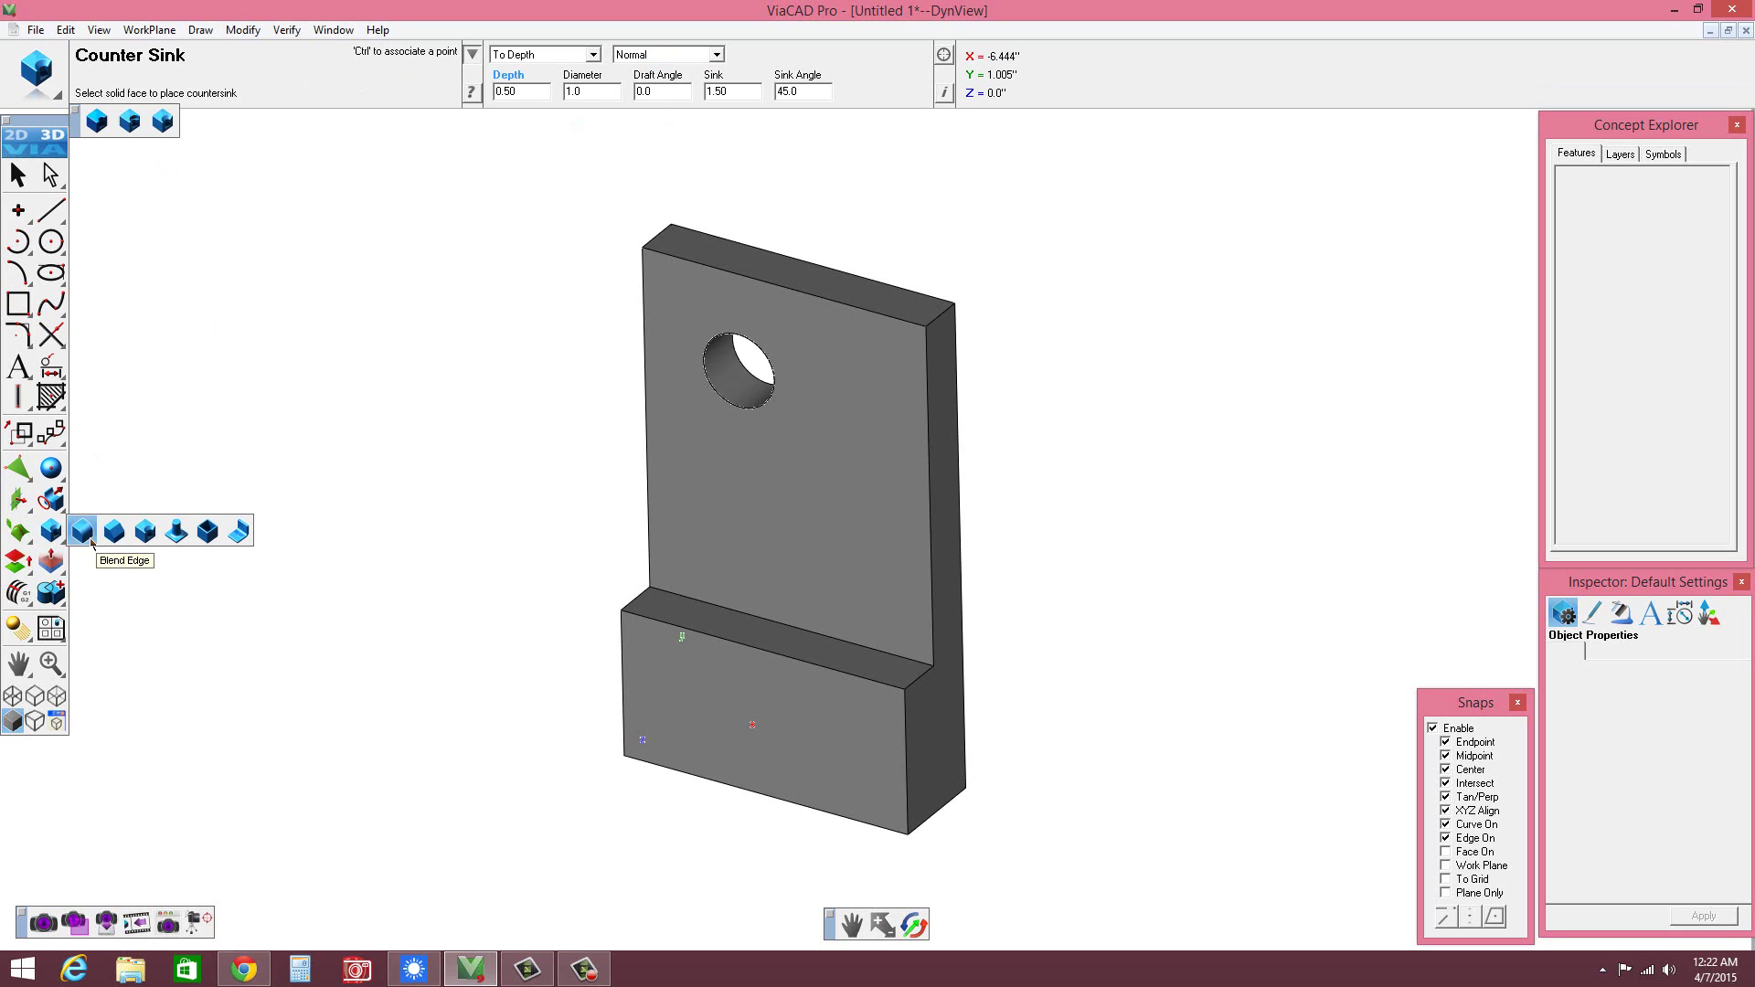
pyautogui.click(84, 534)
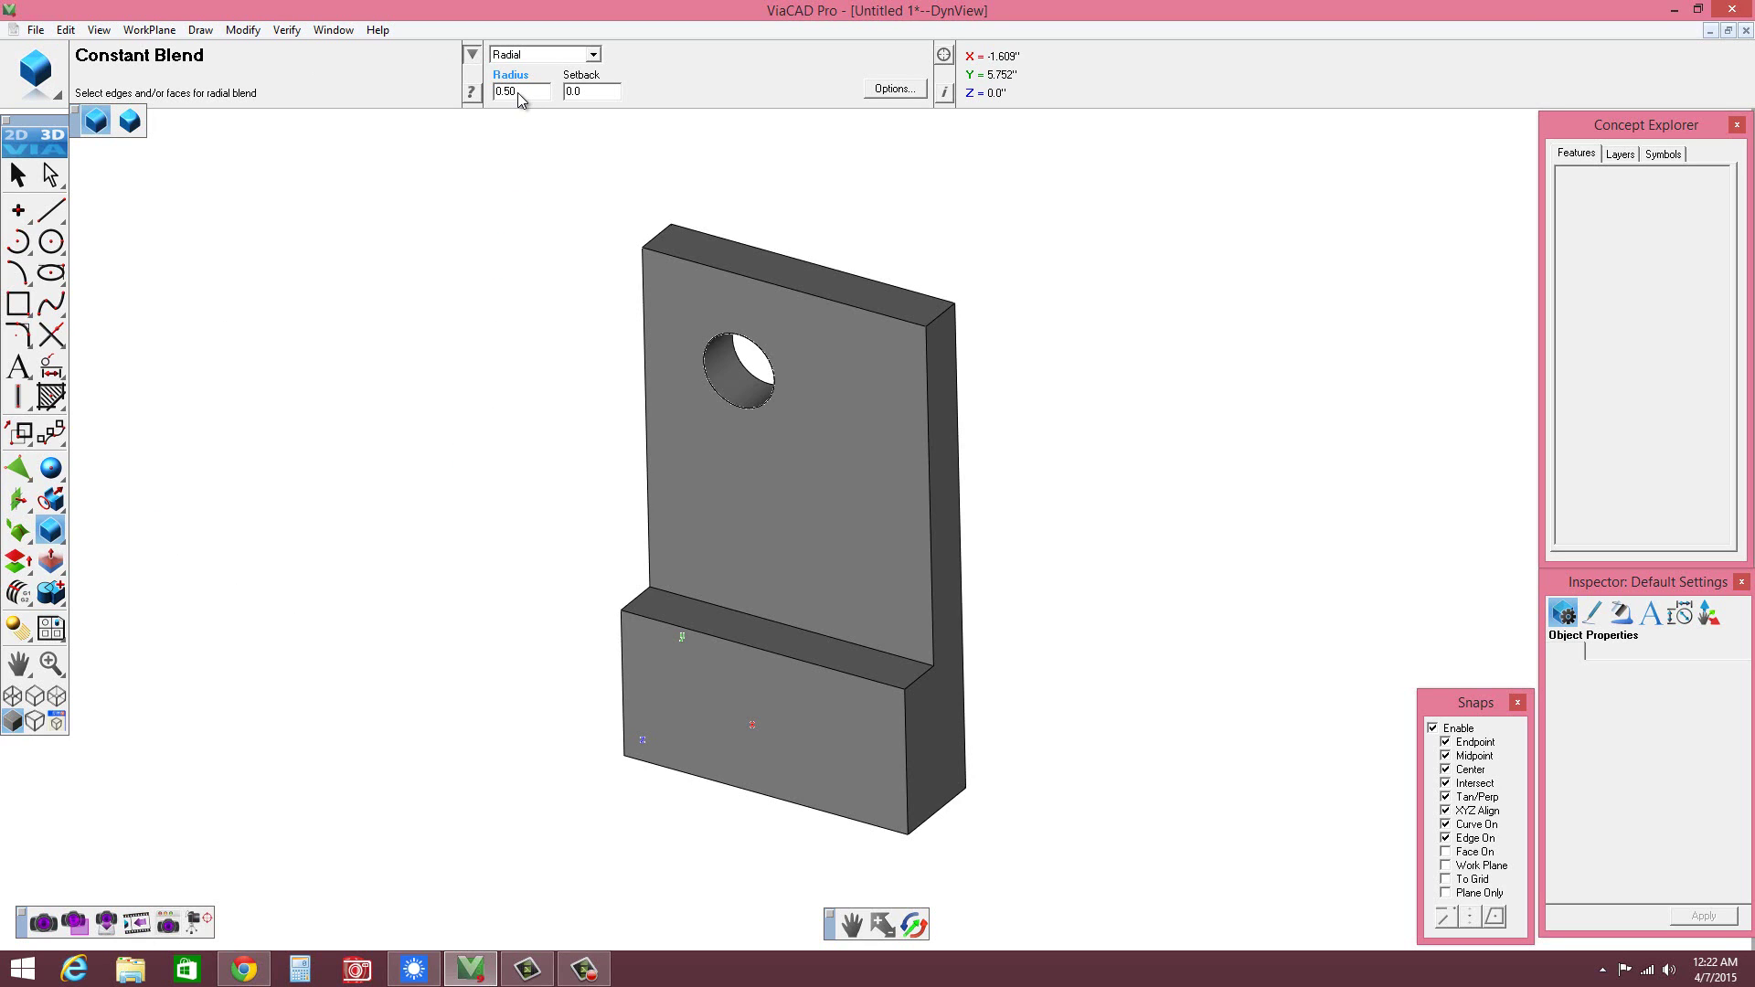
pyautogui.click(944, 322)
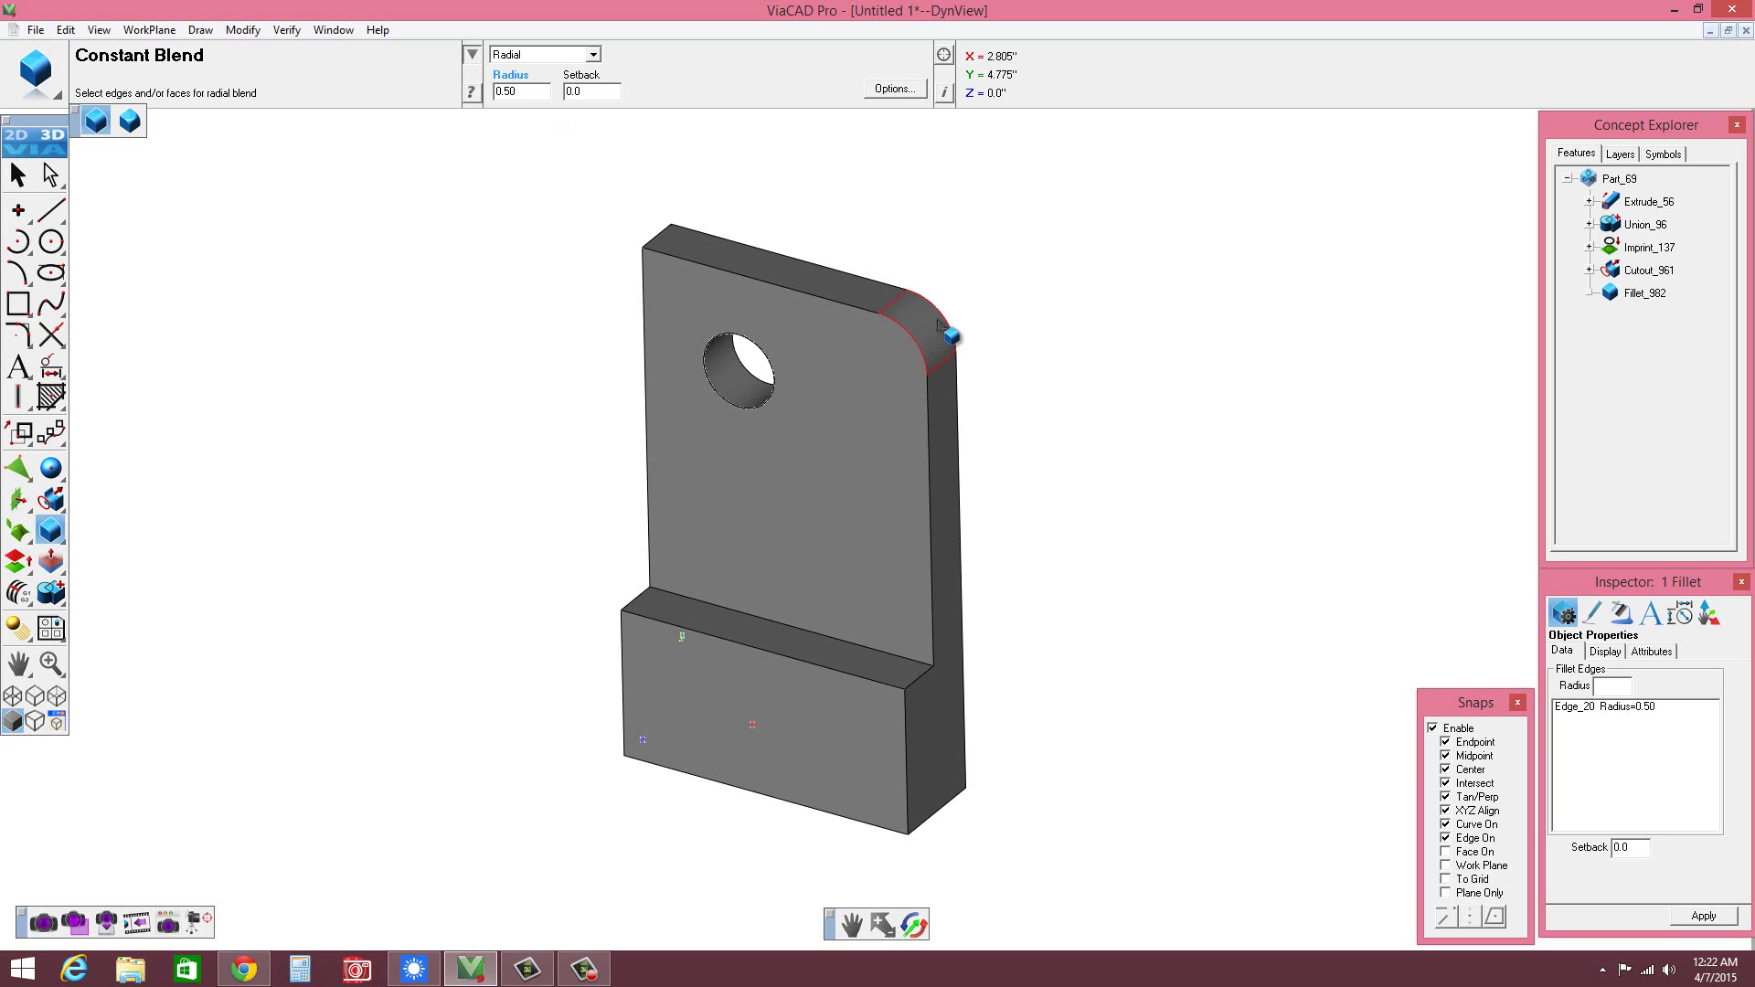
pyautogui.click(925, 697)
pyautogui.click(592, 54)
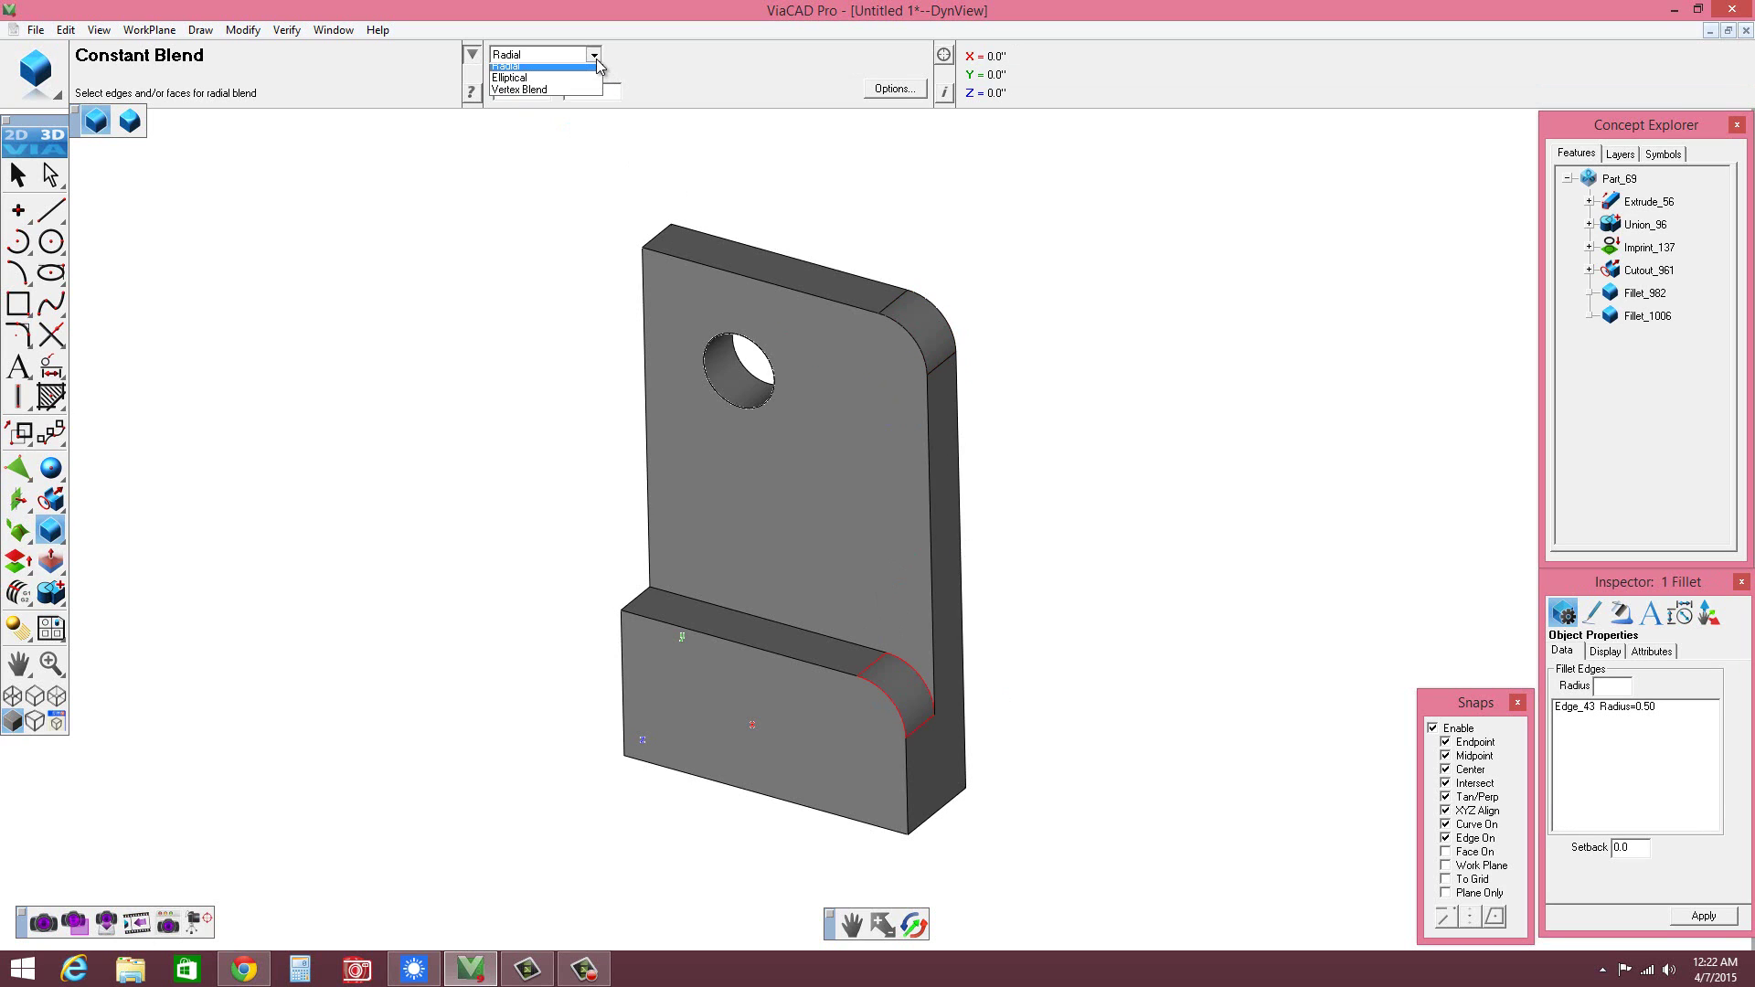
pyautogui.click(601, 76)
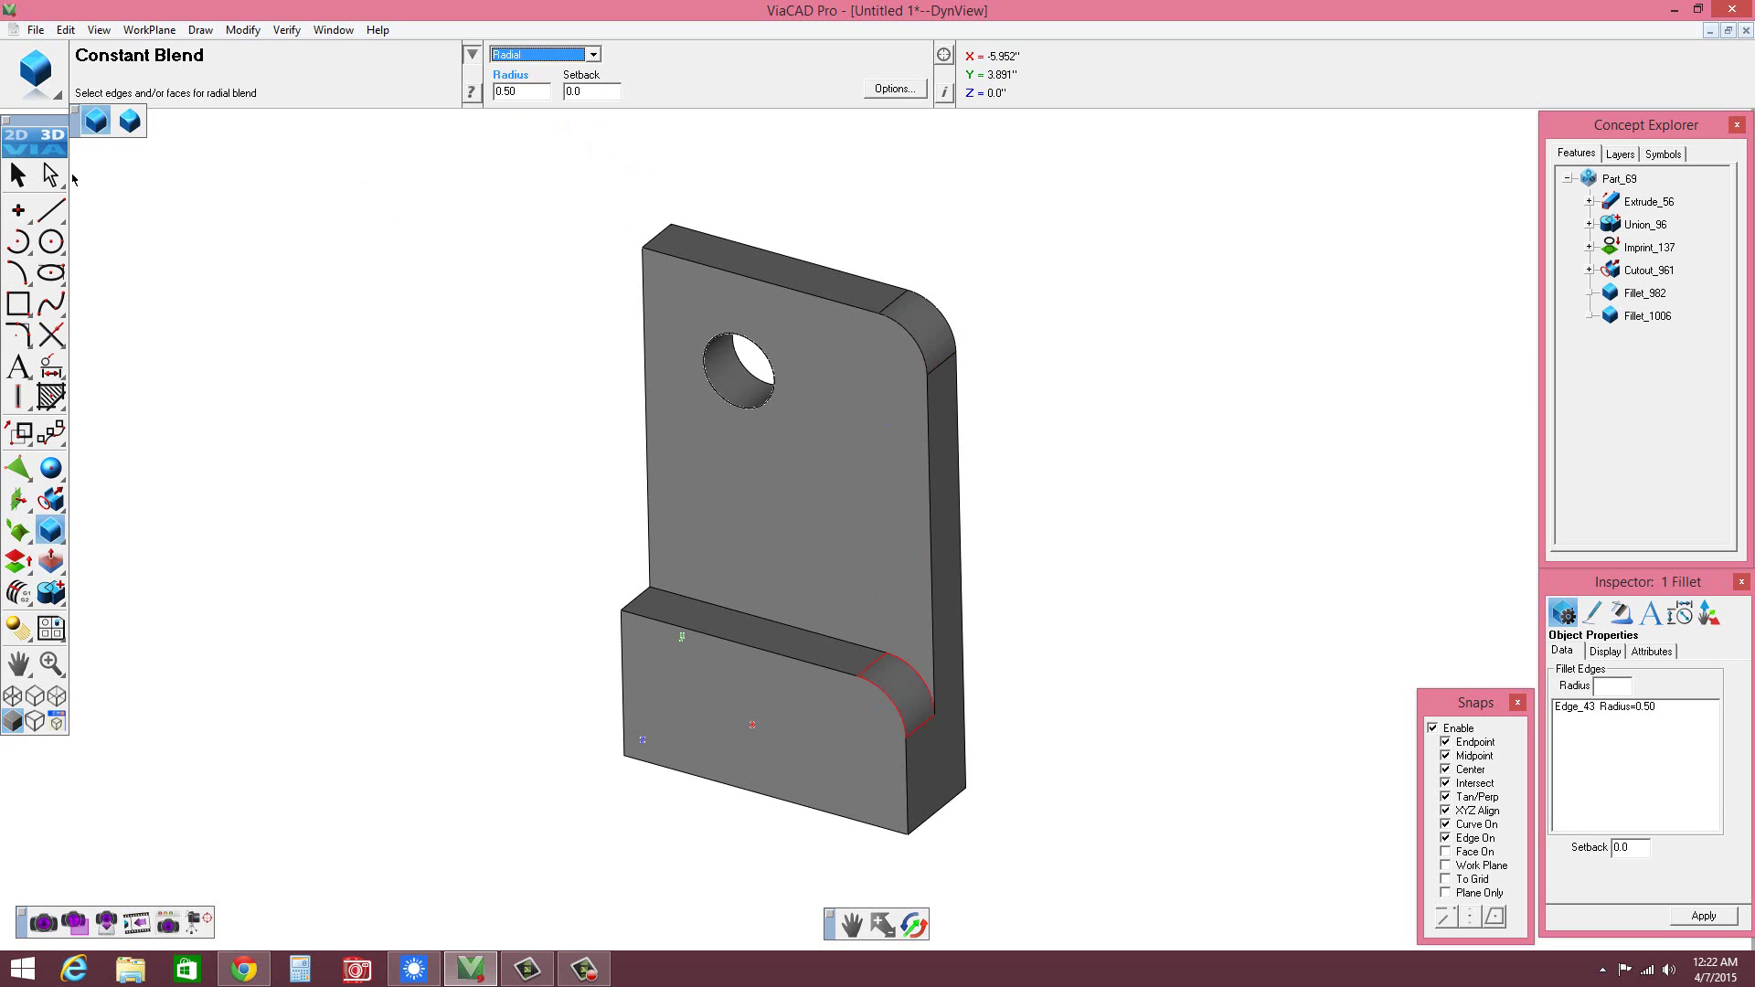
pyautogui.press('Escape')
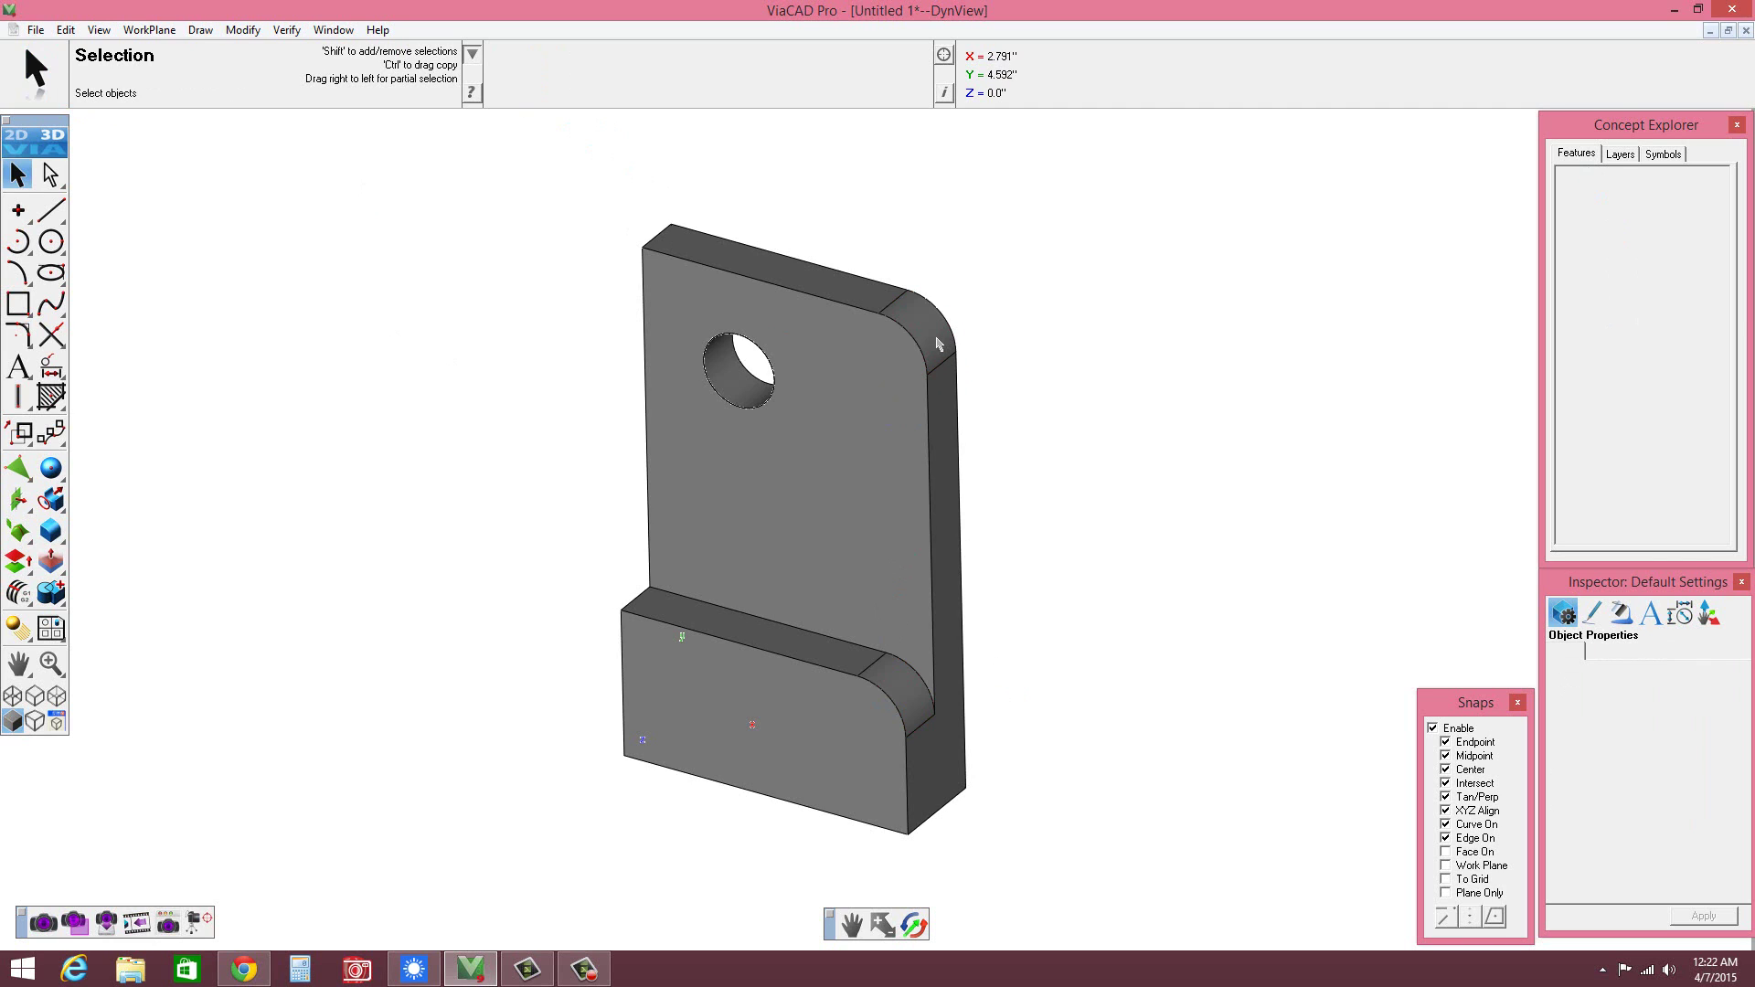
# - Try to set the radius of the lower front block's corner fillet to 0.75 inch
pyautogui.click(937, 346)
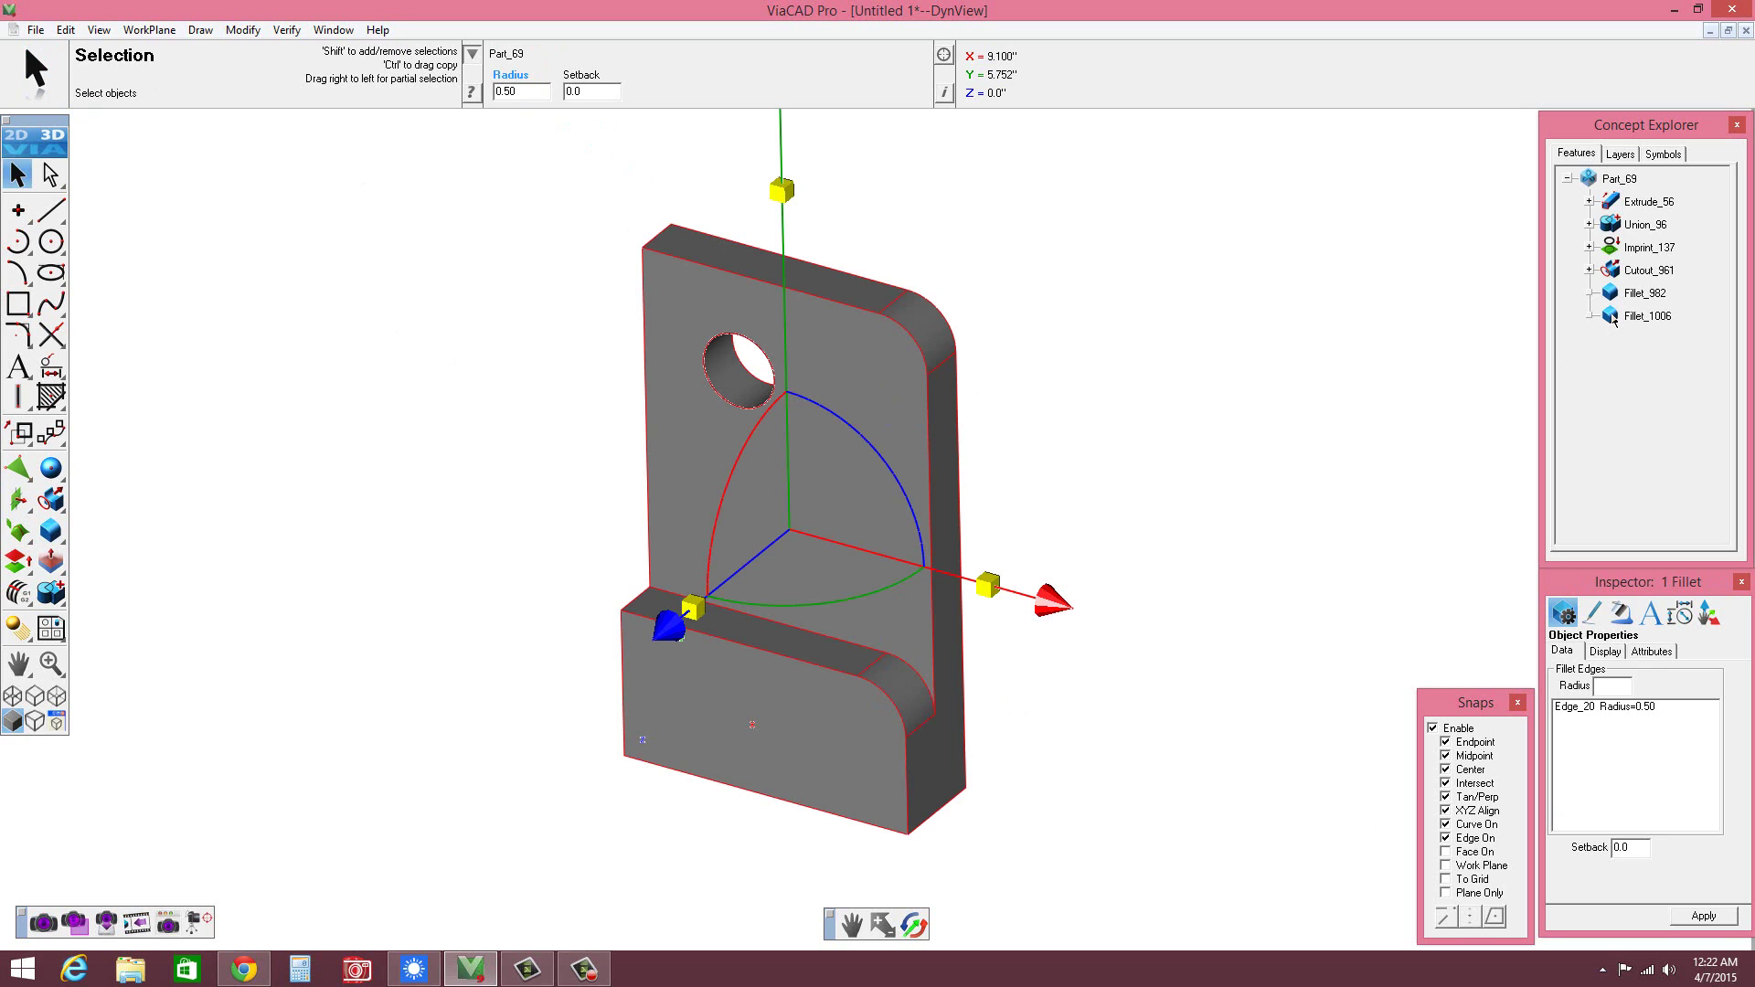
pyautogui.click(1613, 318)
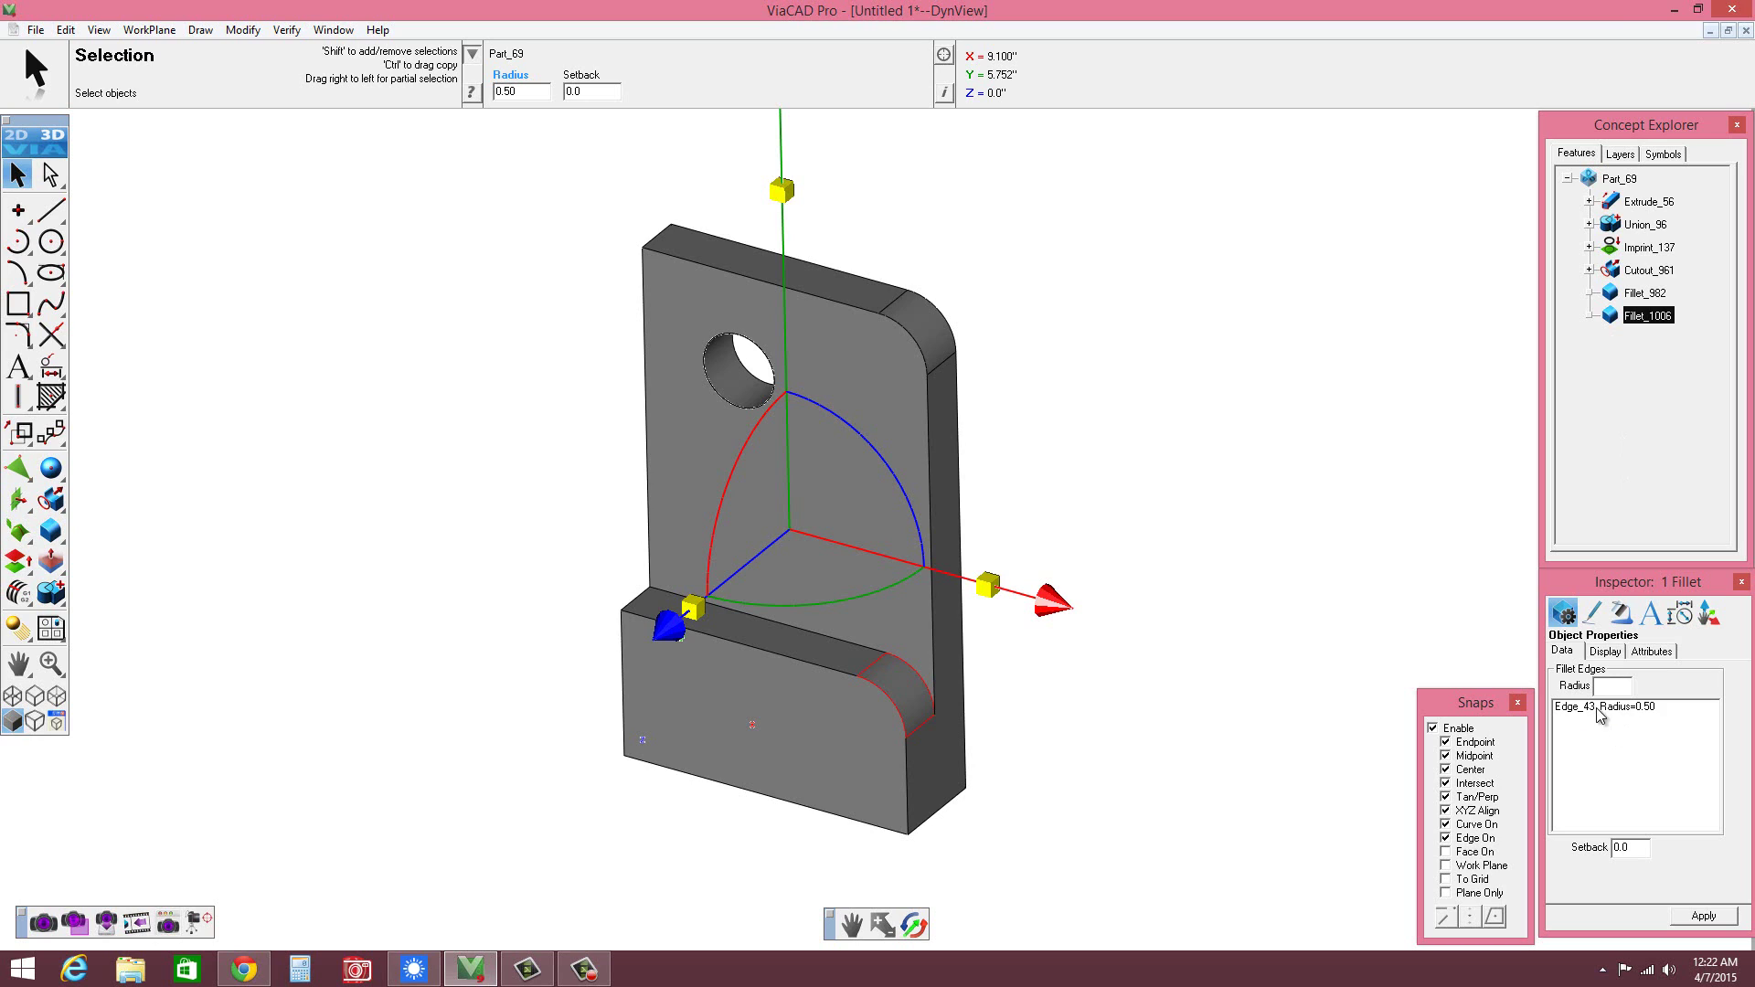
pyautogui.click(1613, 690)
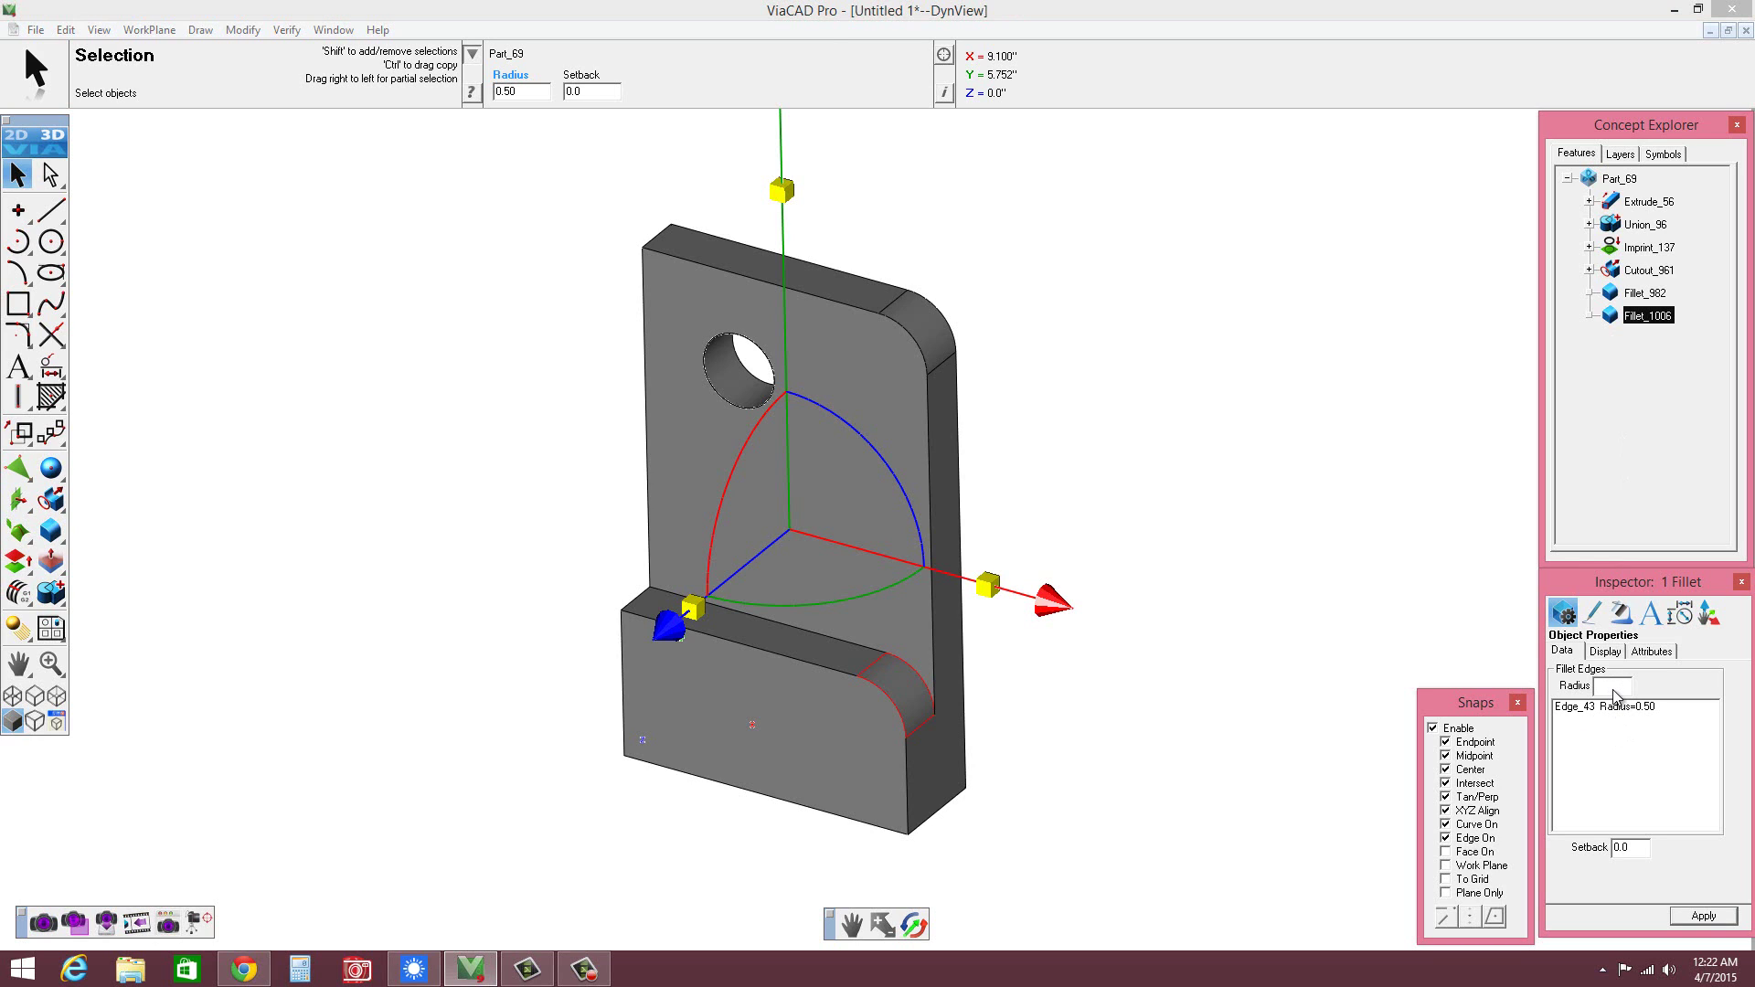
pyautogui.write('.75')
pyautogui.click(1700, 916)
pyautogui.click(1703, 917)
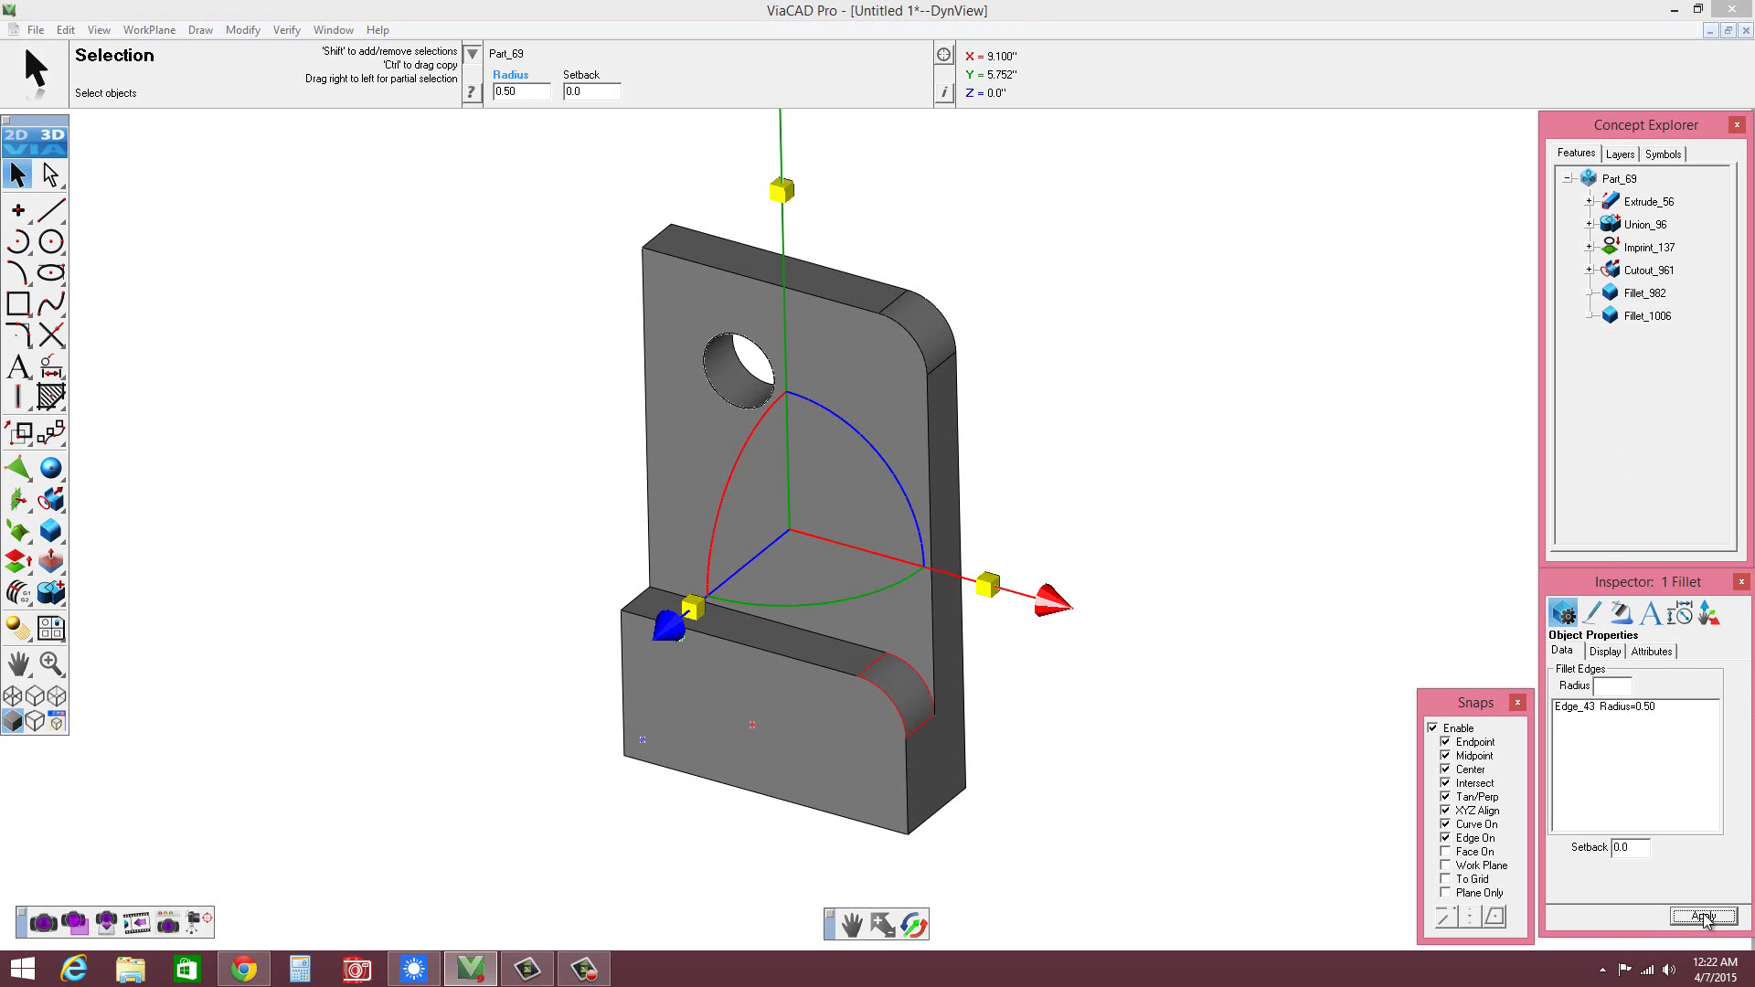
# - Select the edge entry of the lower front block's fillet and set its radius to 1 inch
pyautogui.click(1650, 713)
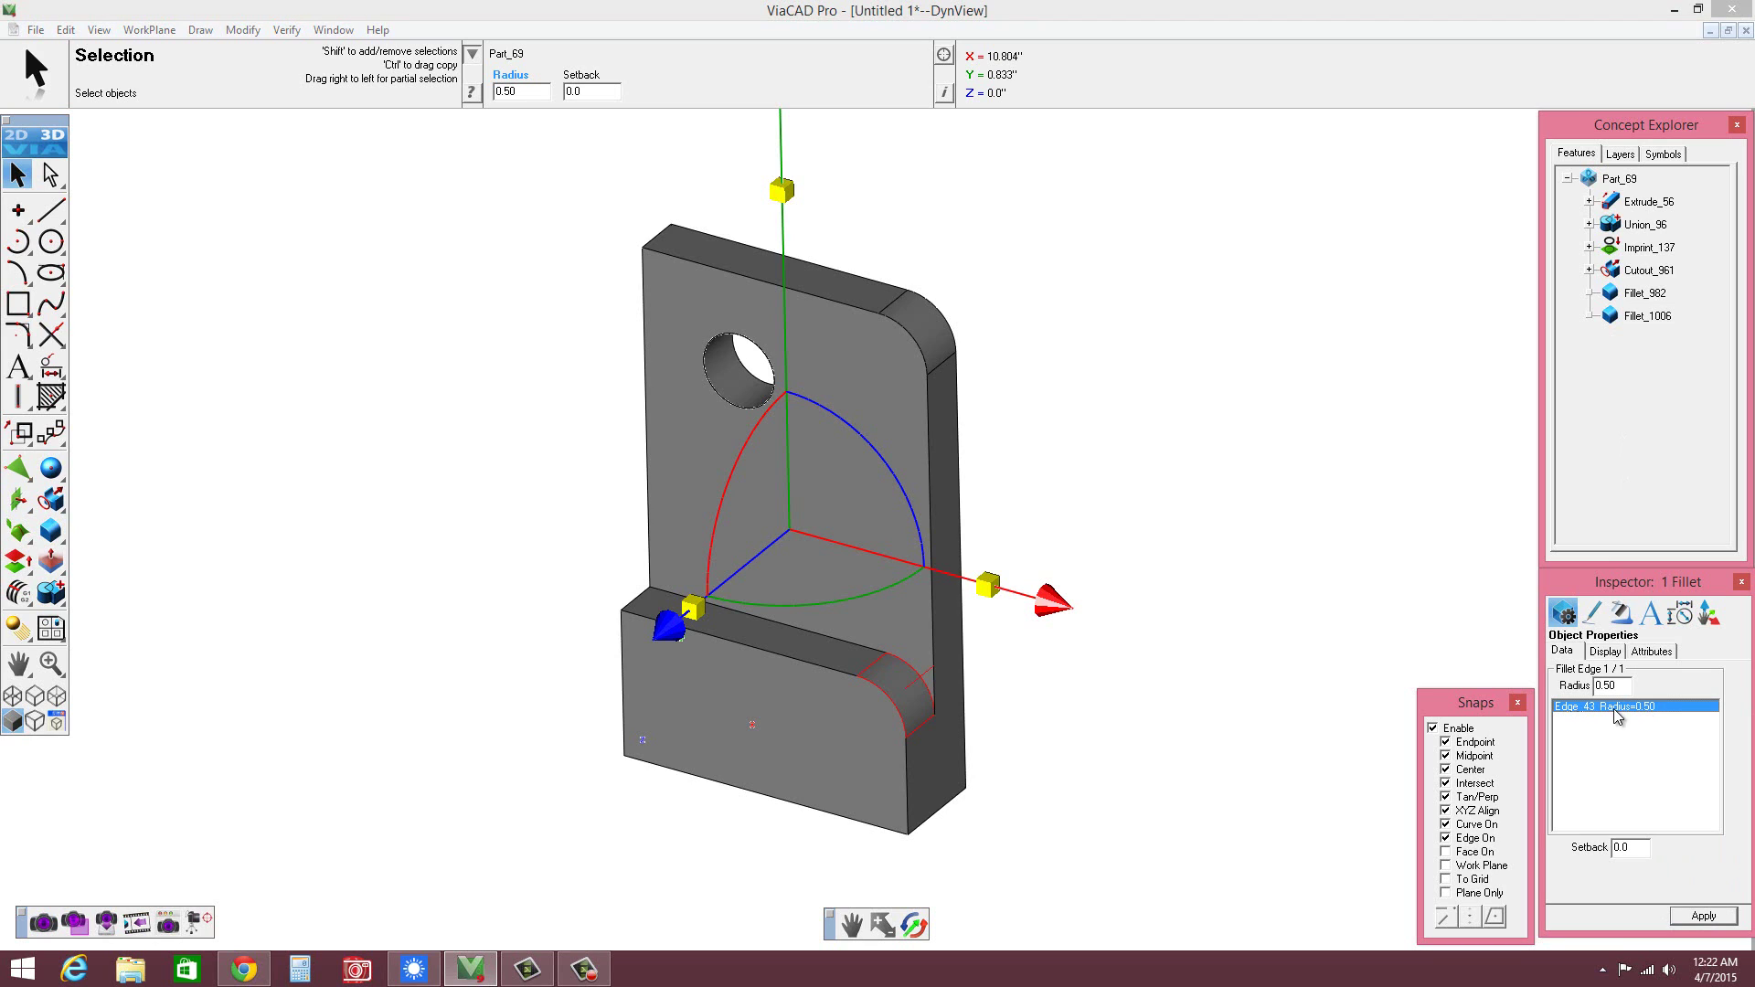
pyautogui.doubleClick(1606, 685)
pyautogui.write('1')
pyautogui.press('Return')
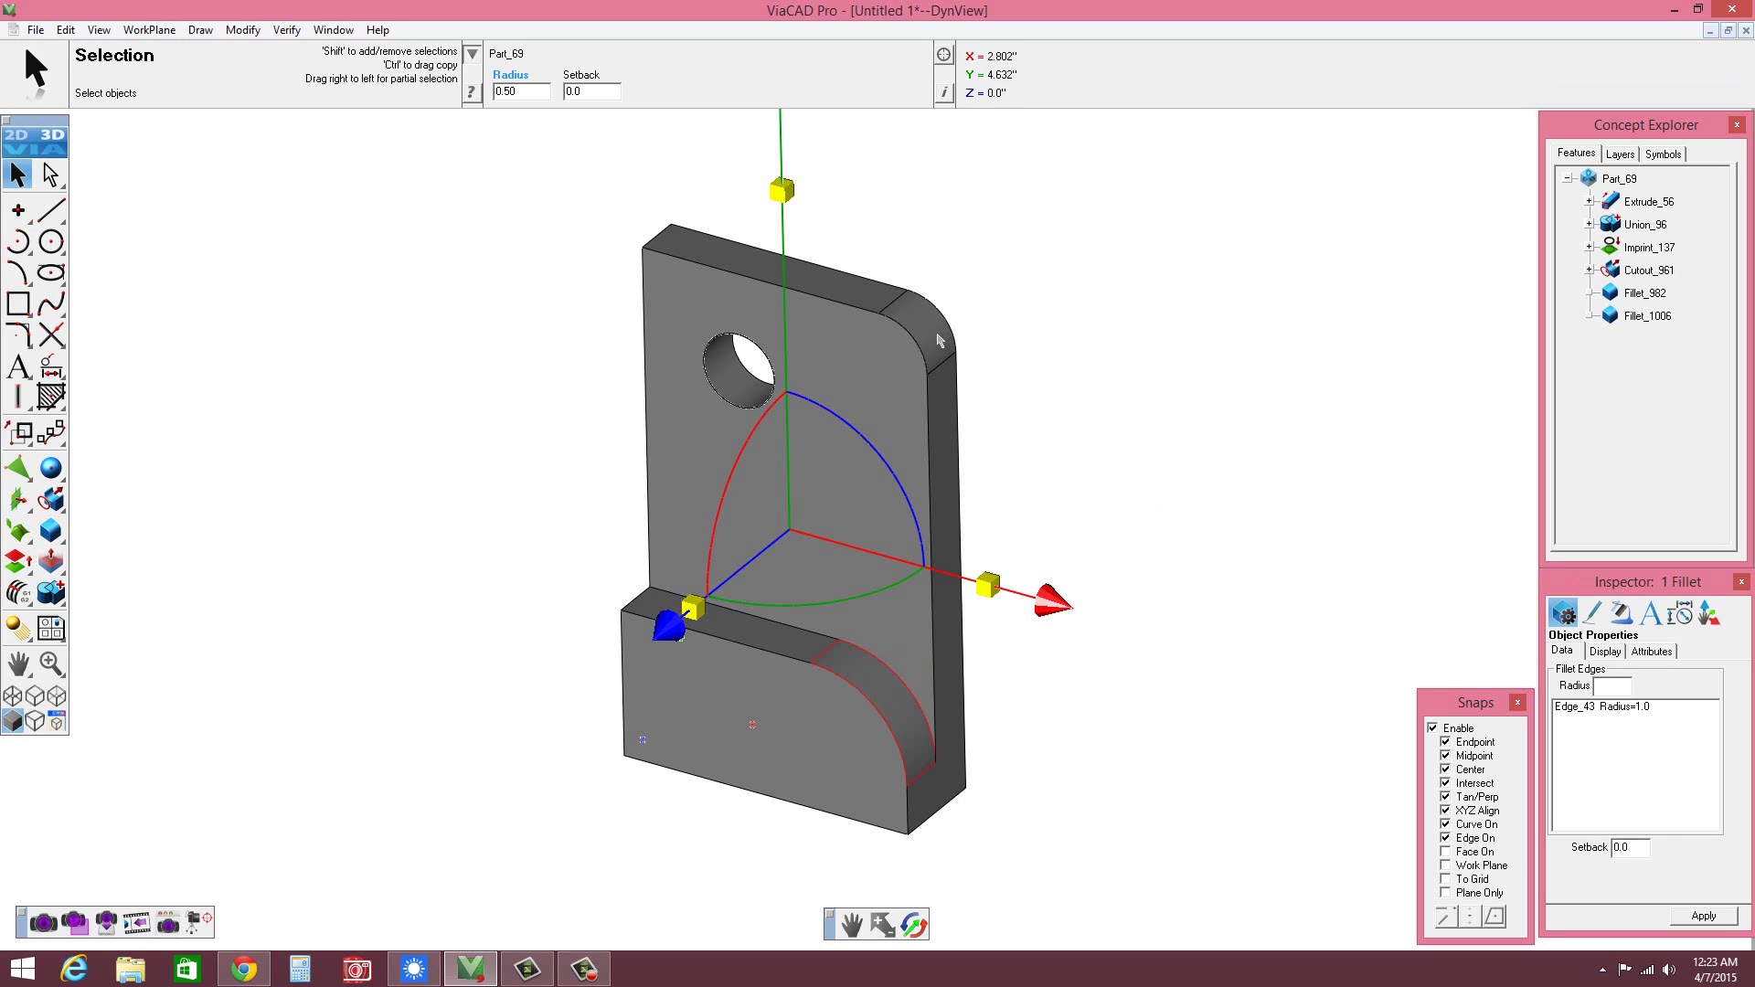
# - Set the radius of the tall plate's upper corner fillet to 1 inch
pyautogui.click(1650, 294)
pyautogui.click(1636, 707)
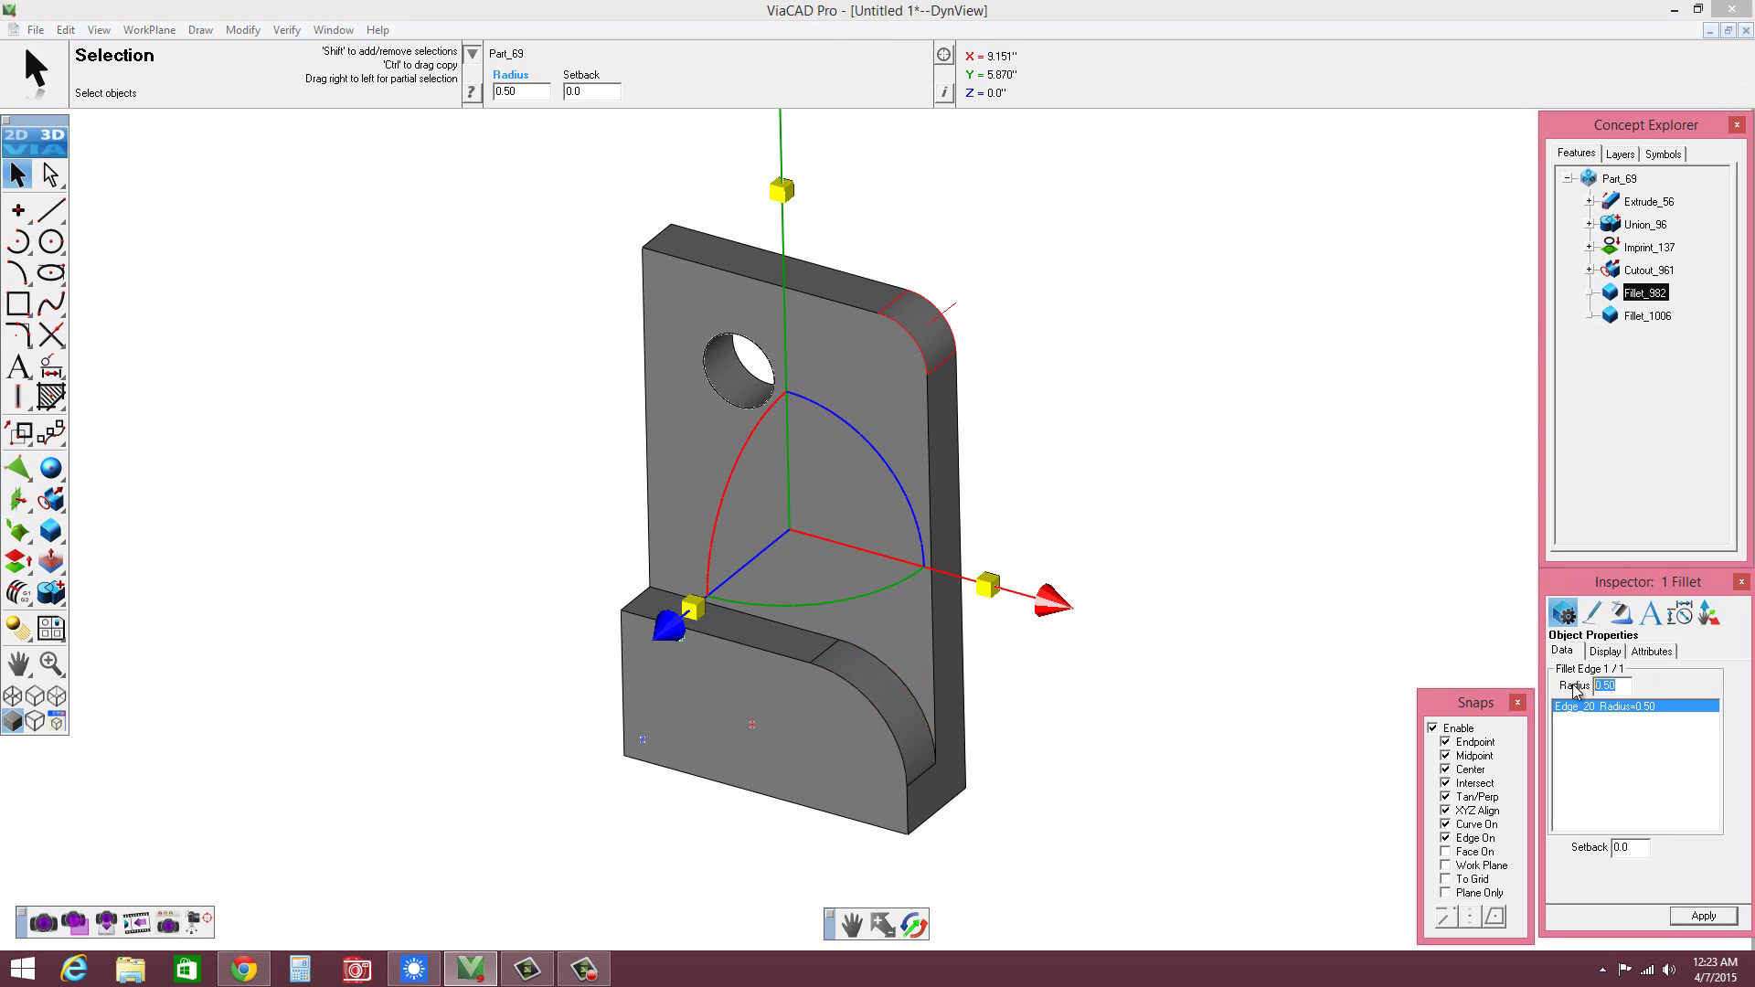
pyautogui.write('1')
pyautogui.press('Return')
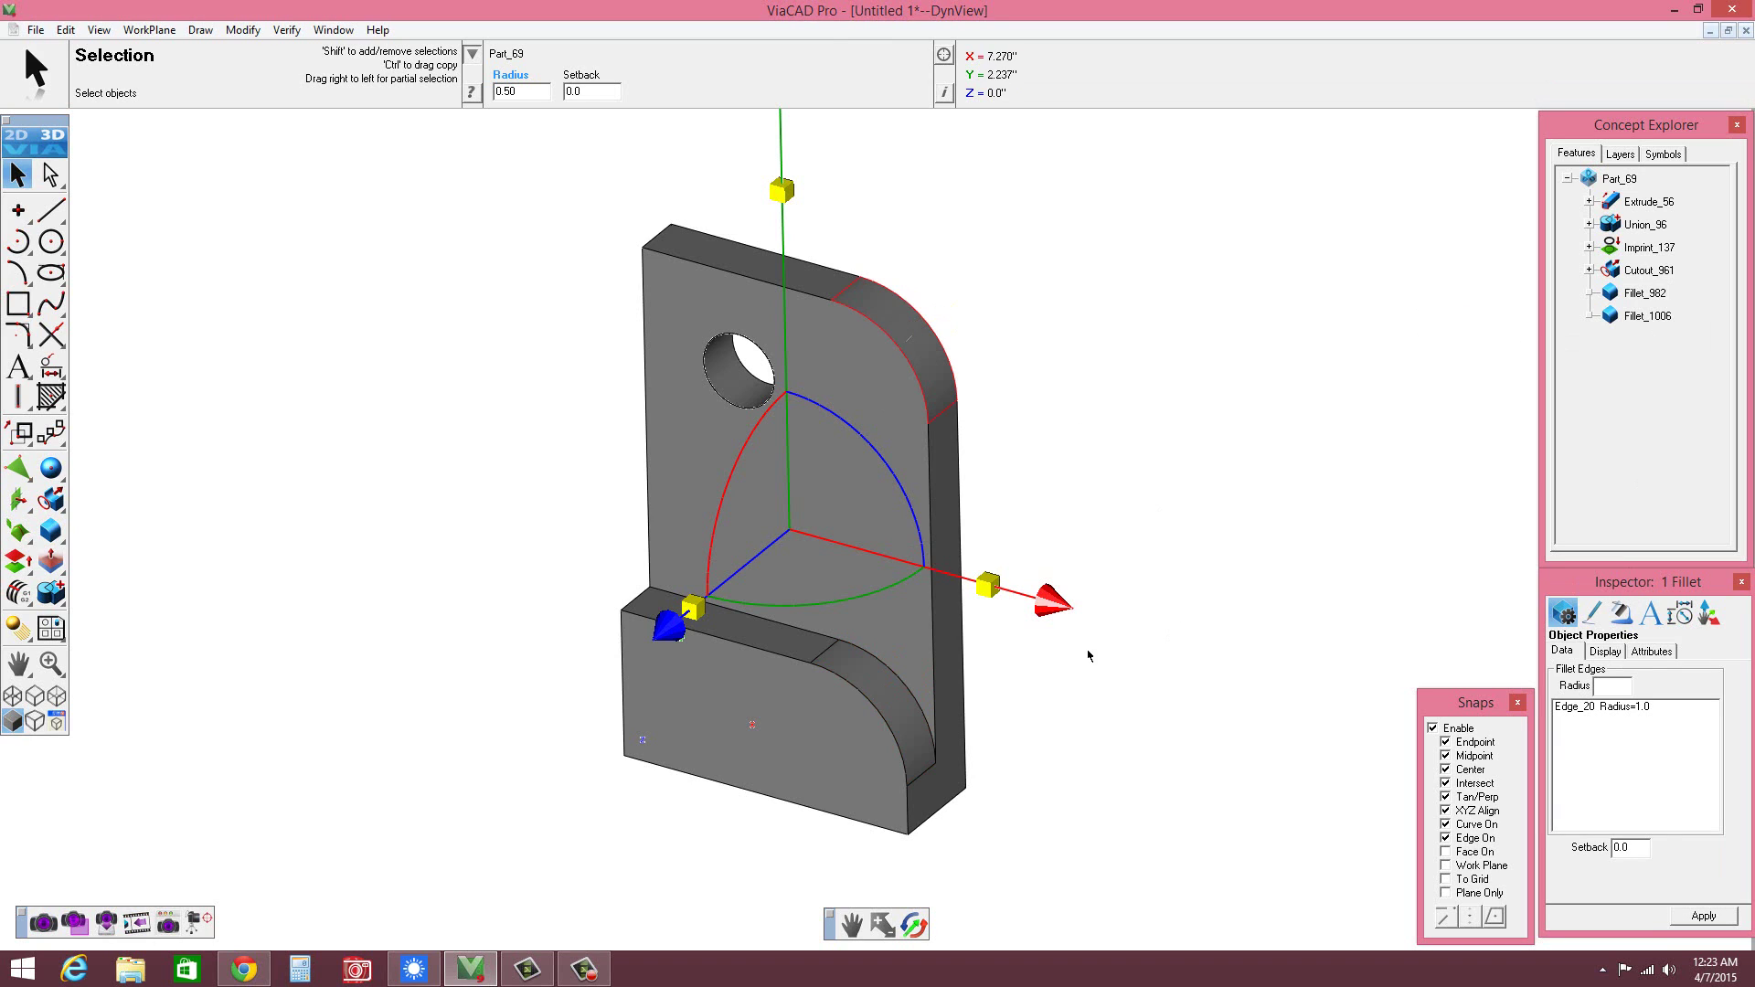
pyautogui.click(20, 176)
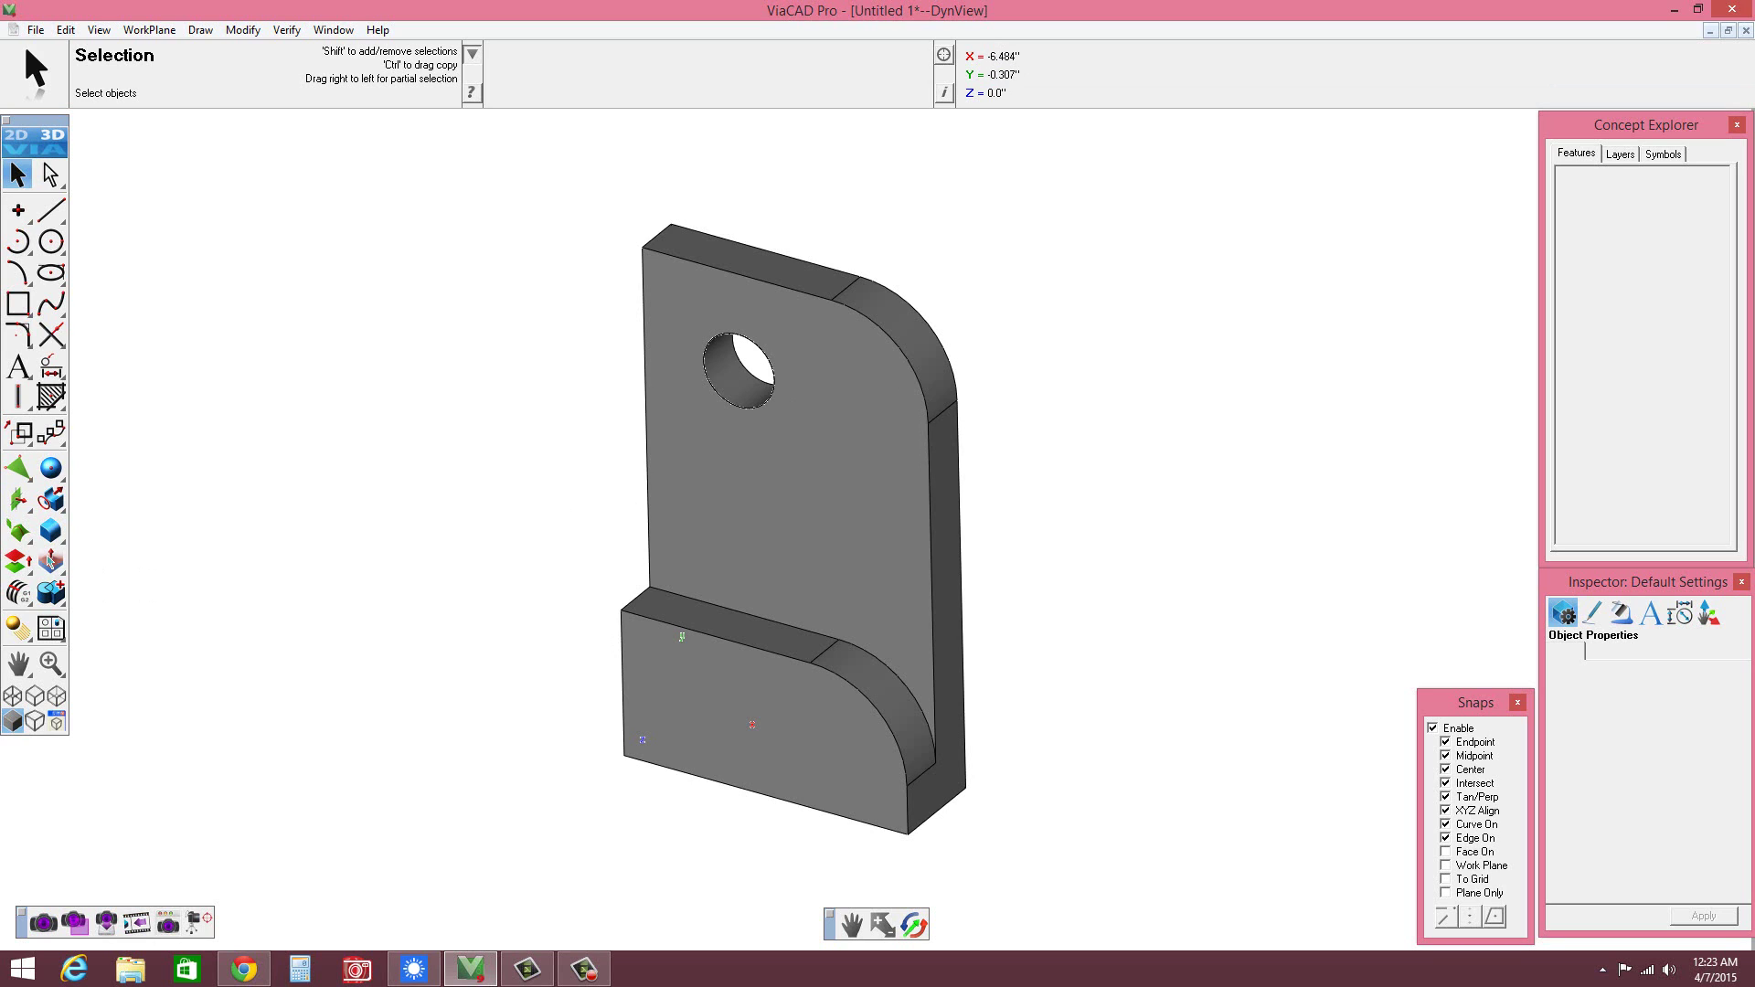
# - Chamfer the front upper edges of the lower block and the tall plate with Length Angle, using 0.25 inch and 45 degrees
pyautogui.click(50, 530)
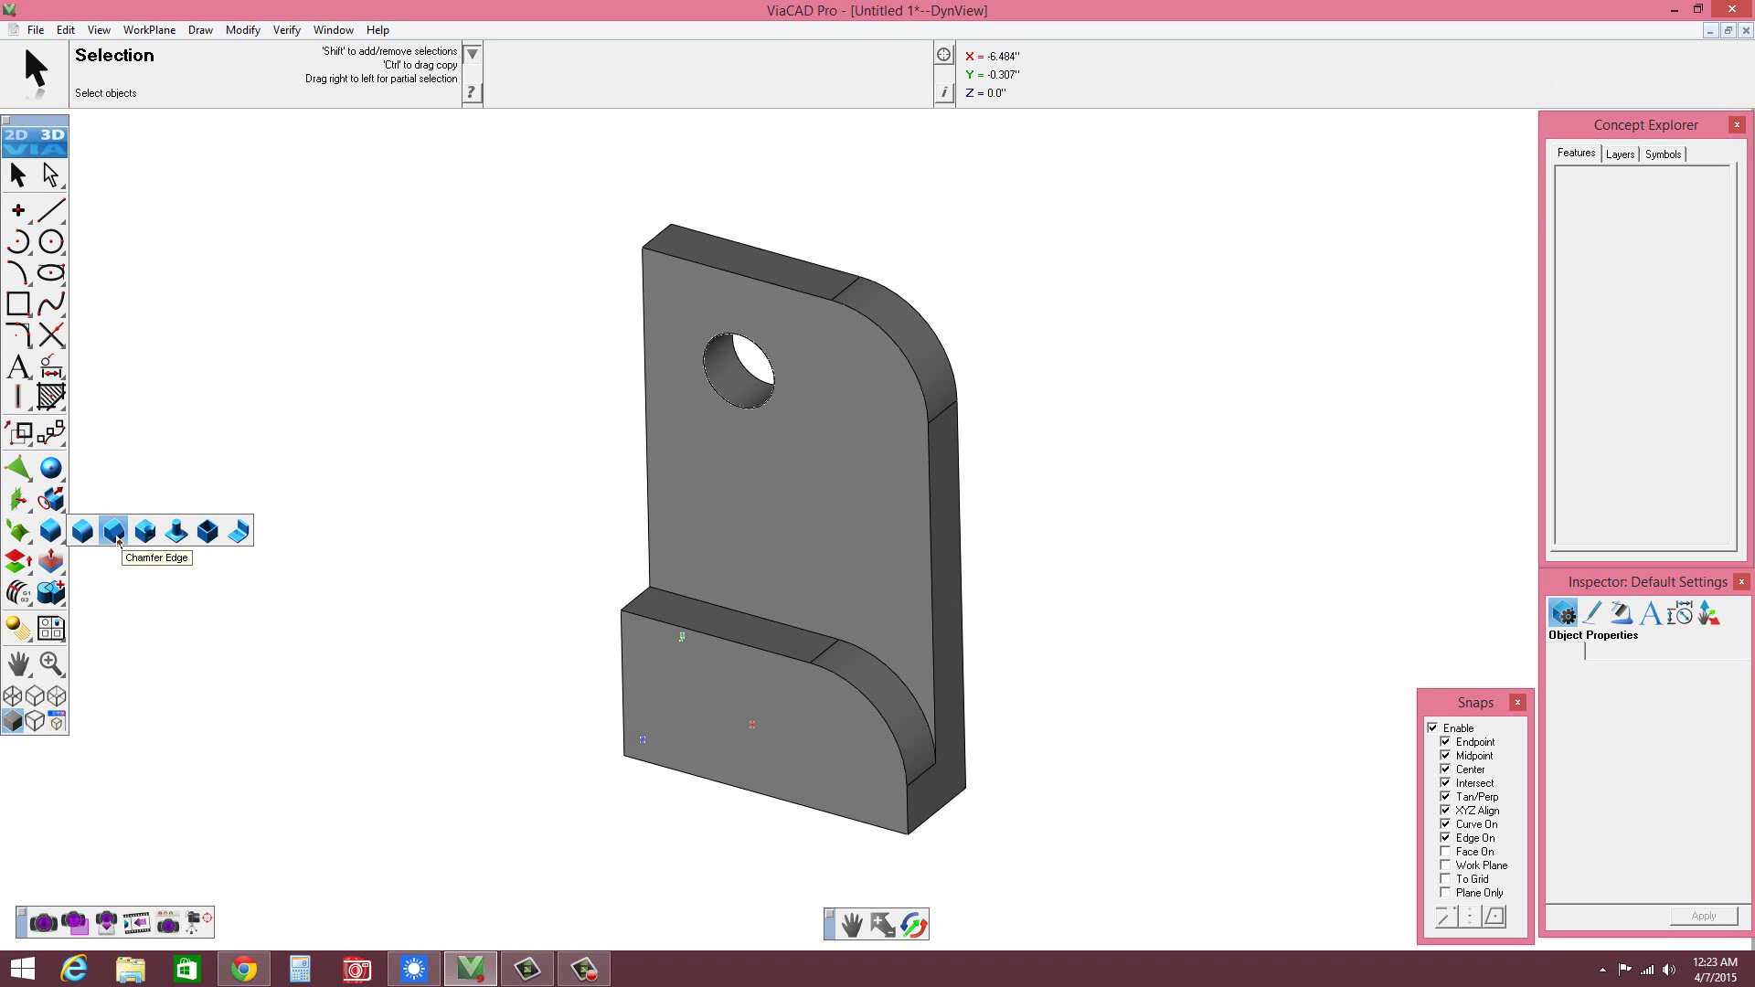
pyautogui.click(117, 538)
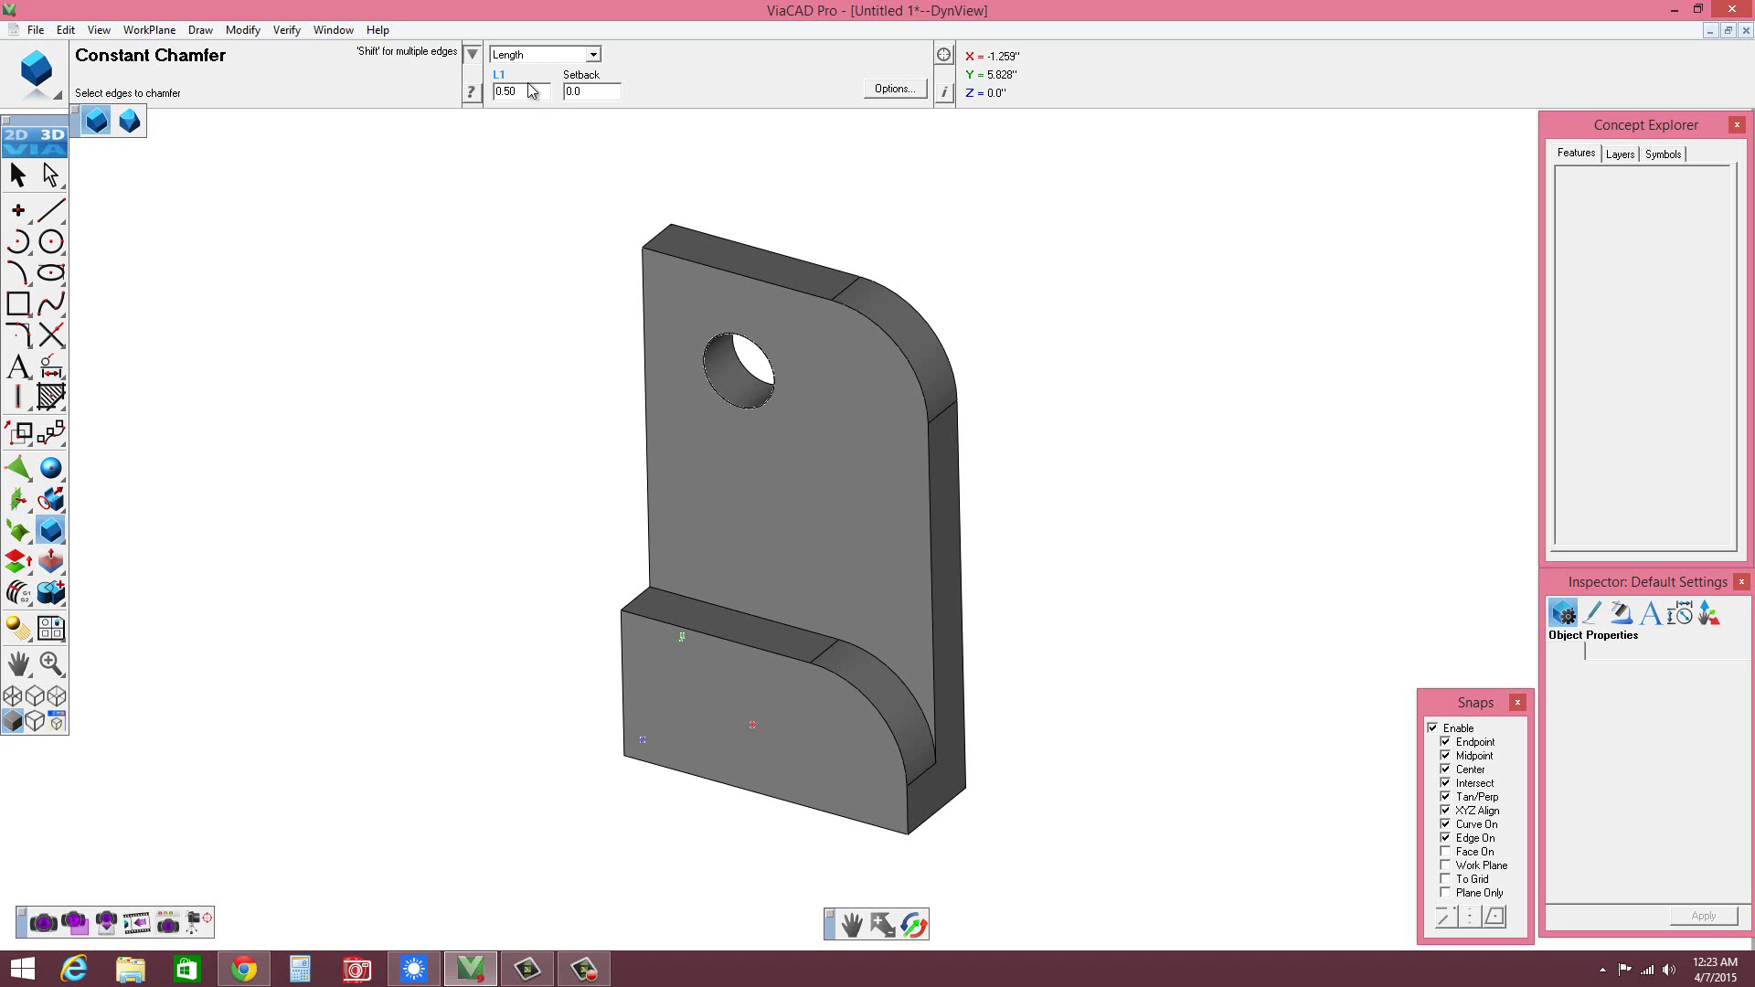
pyautogui.click(593, 55)
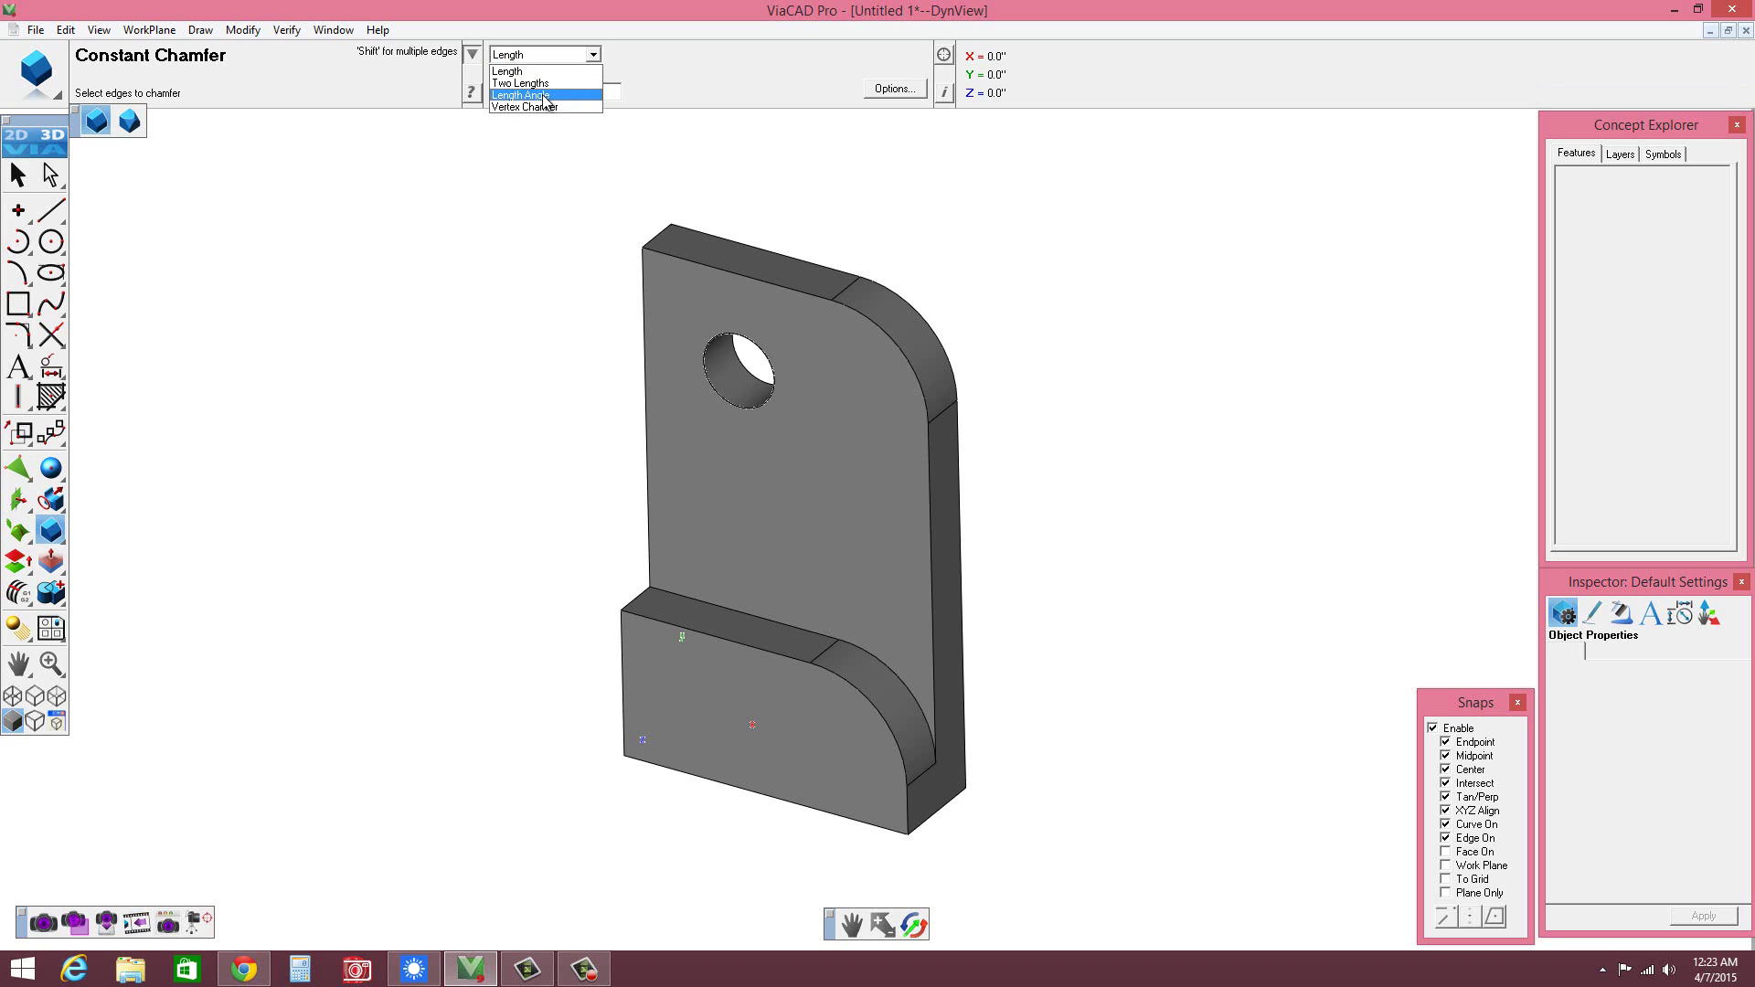
pyautogui.click(706, 89)
pyautogui.click(593, 55)
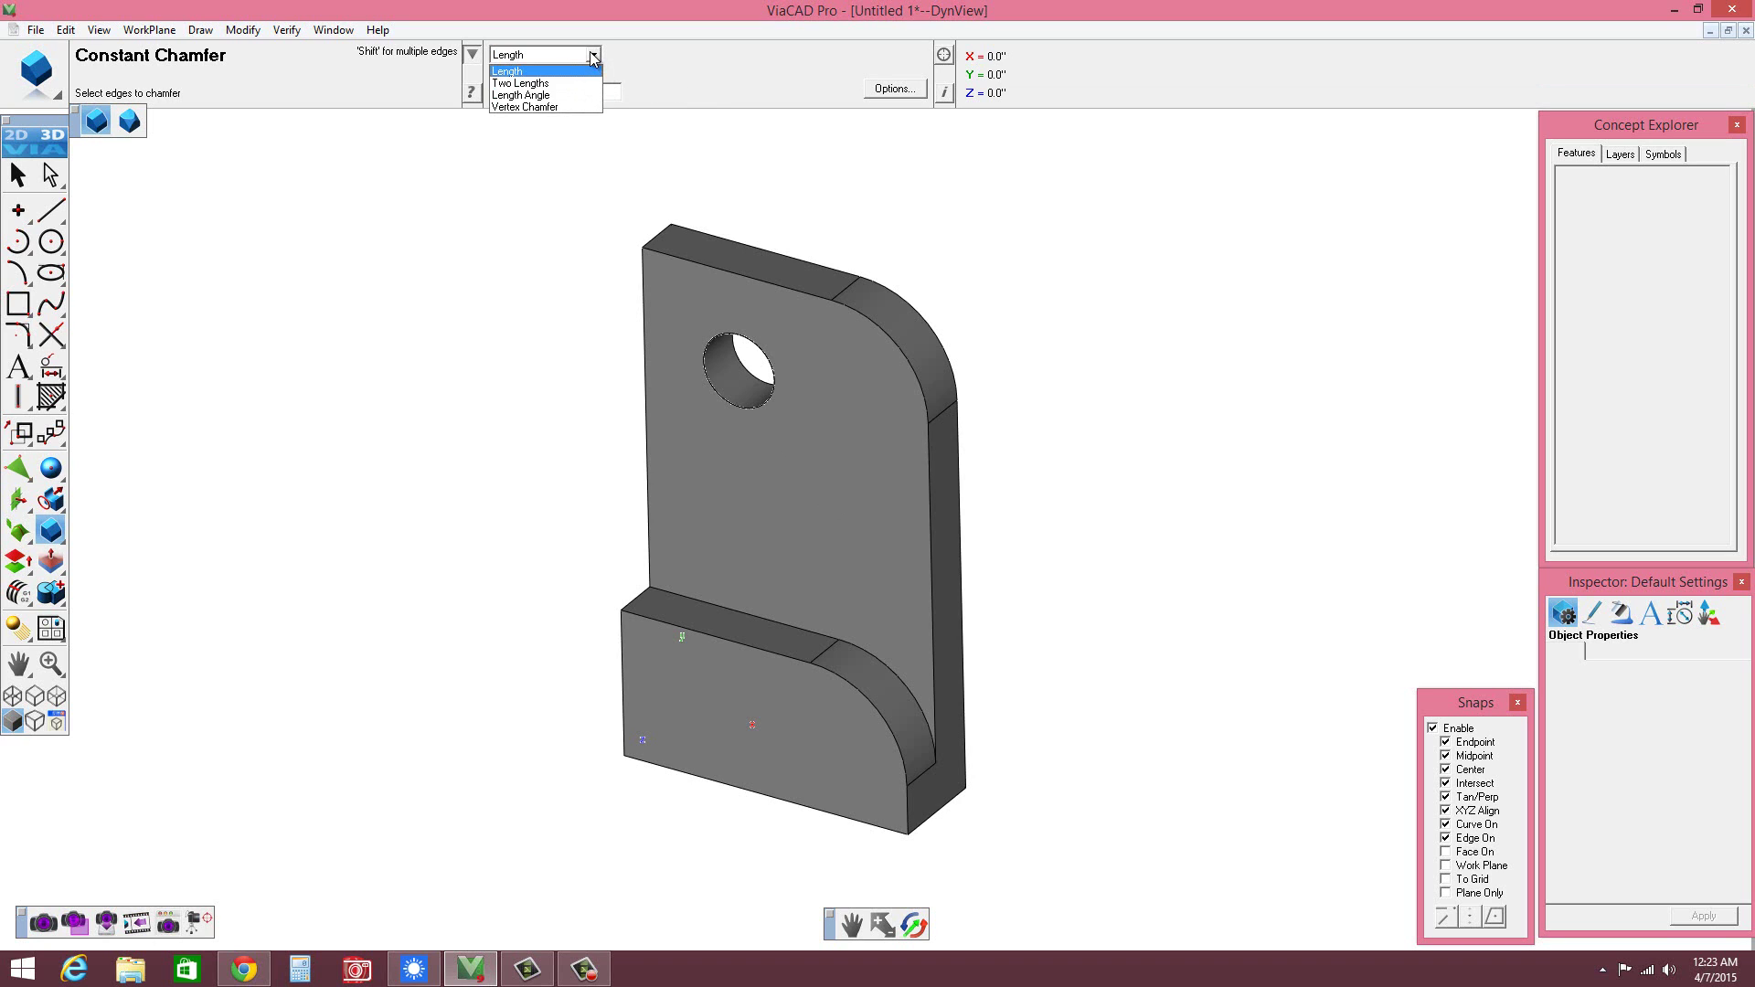
pyautogui.click(537, 96)
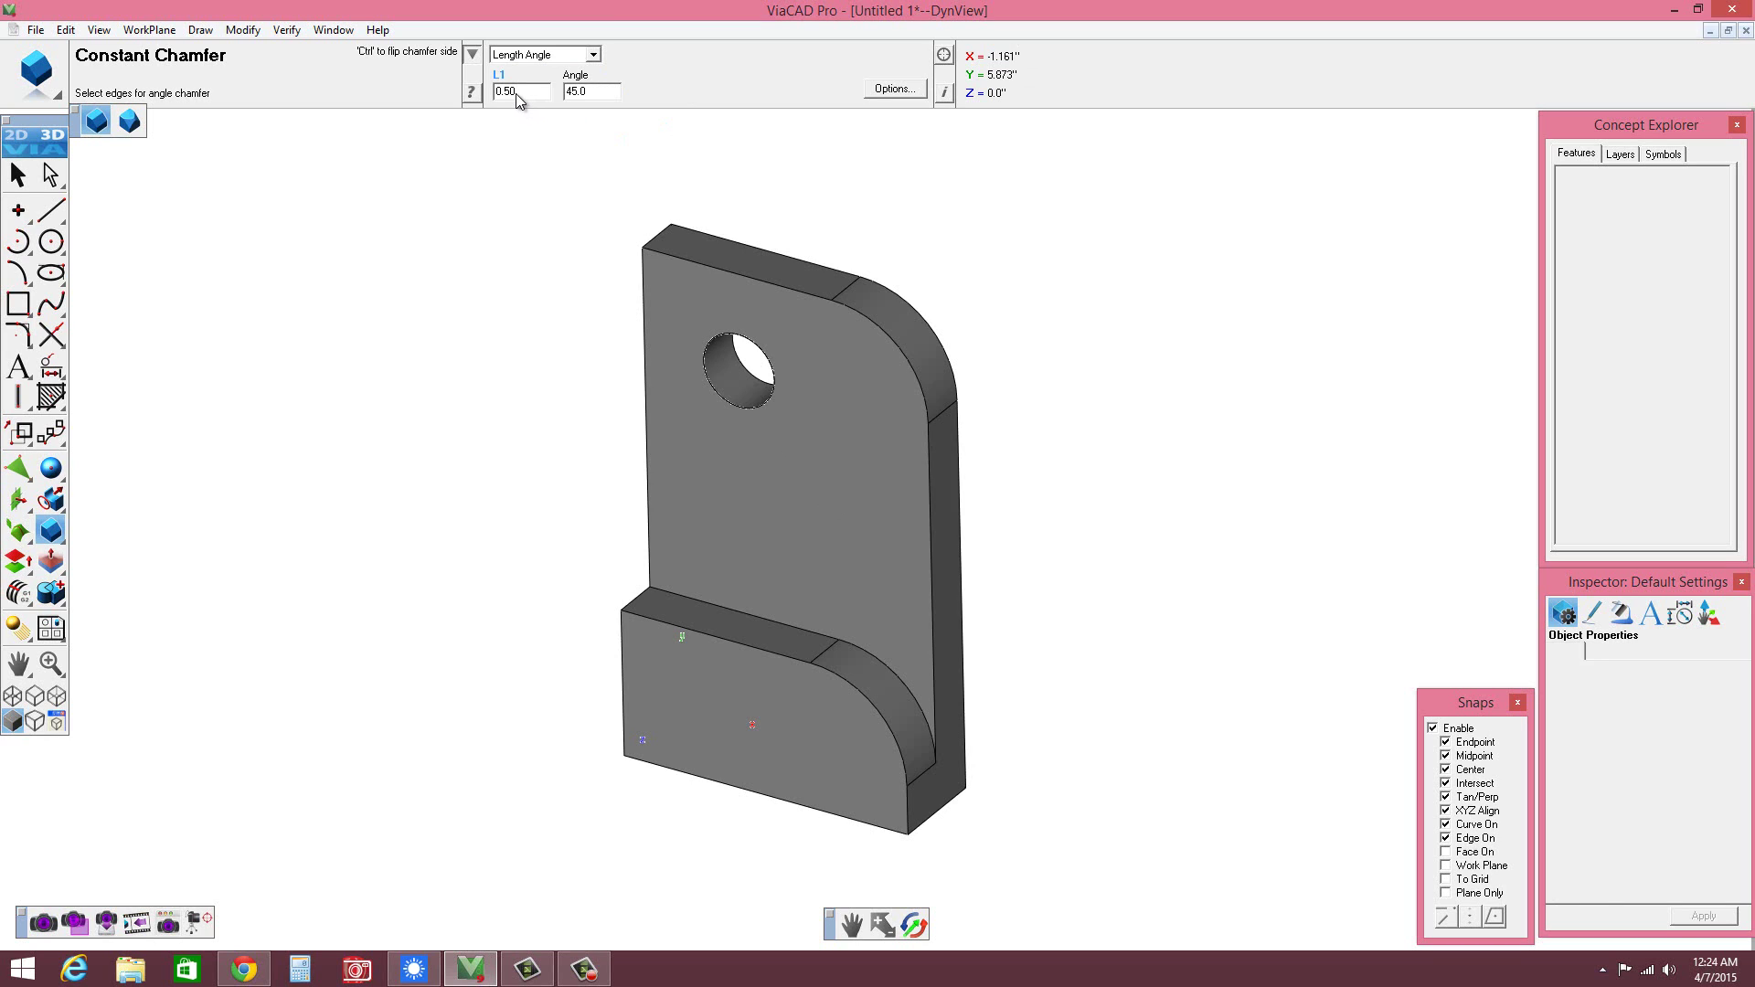
pyautogui.moveTo(515, 93); pyautogui.dragTo(506, 95)
pyautogui.write('25')
pyautogui.click(750, 647)
pyautogui.click(788, 291)
pyautogui.press('Return')
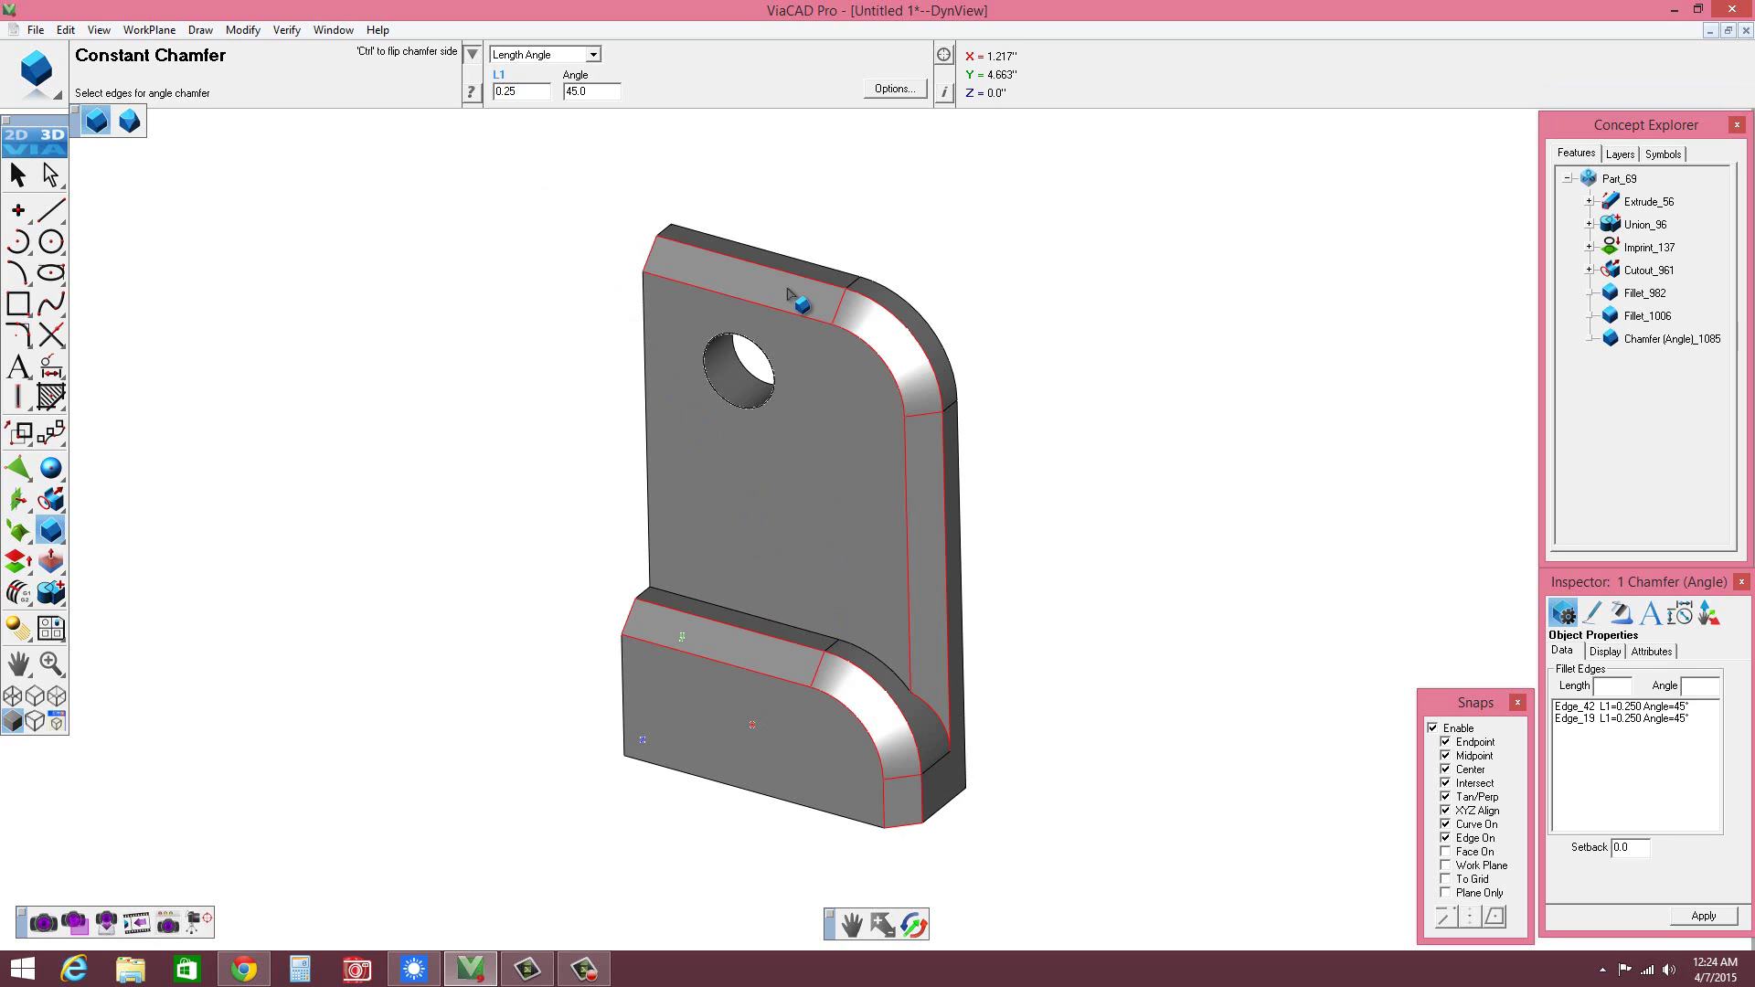
# - Select the lower front block's edge entry in the angle chamfer and set its length to 0.125 inch
pyautogui.click(1635, 718)
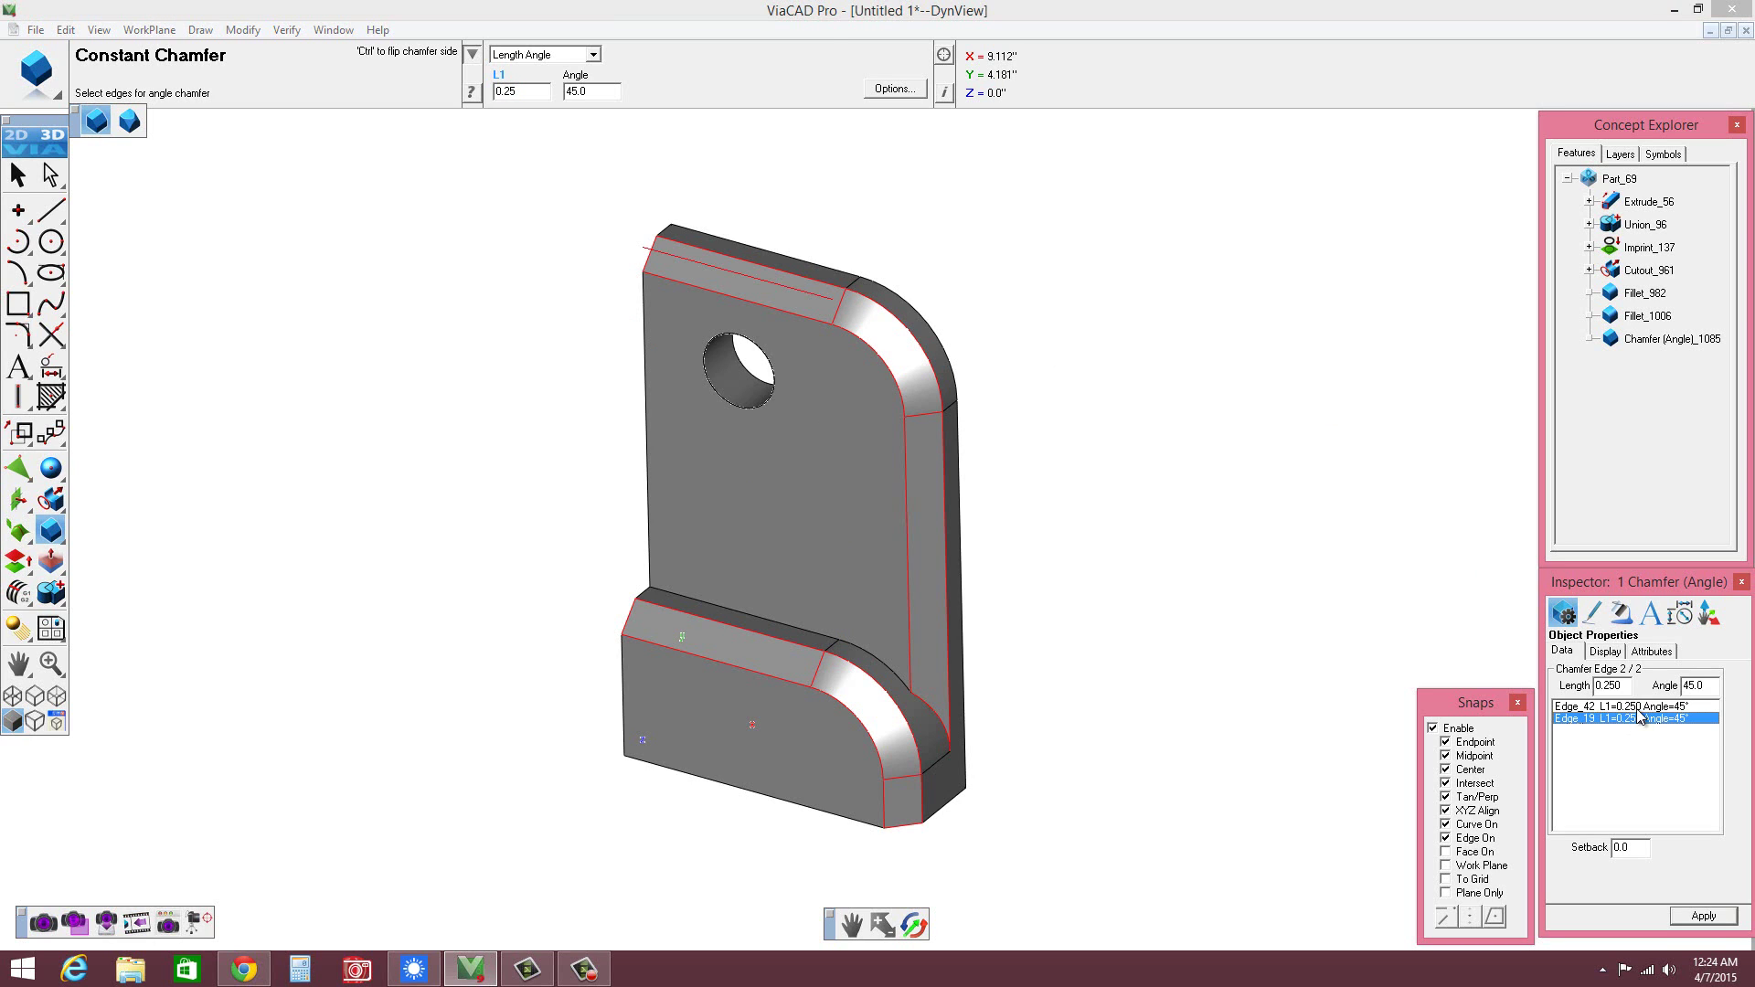
pyautogui.click(1635, 707)
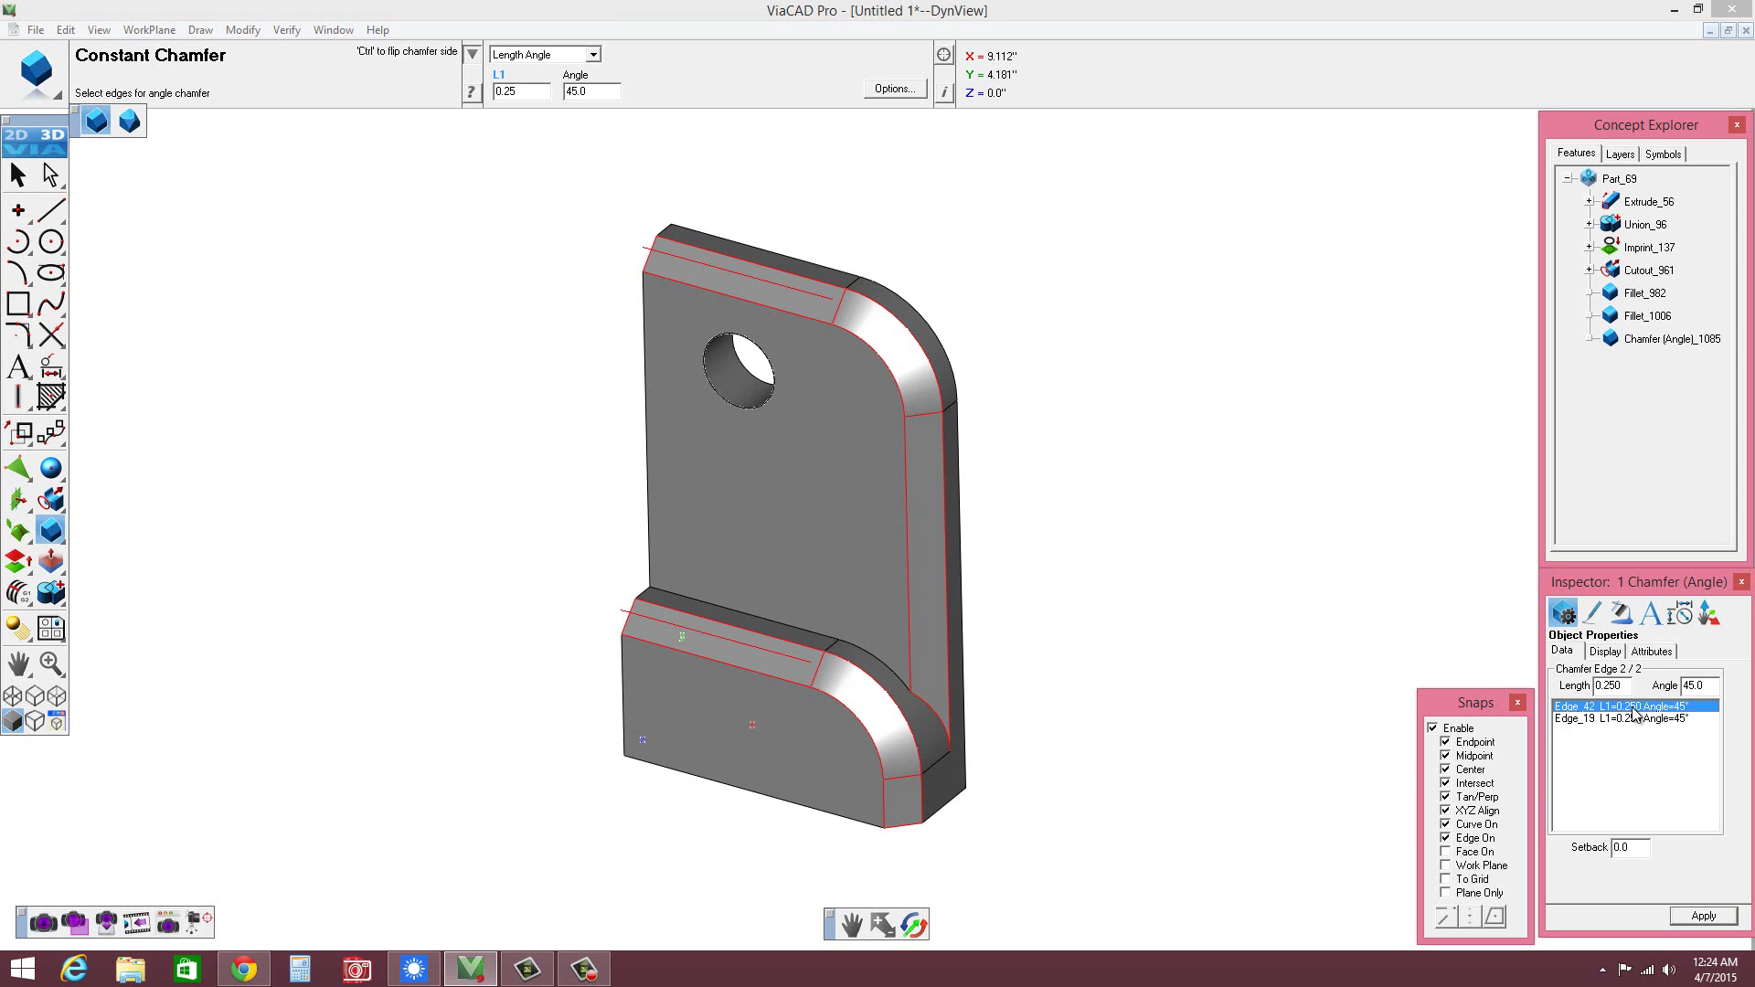
pyautogui.click(1633, 340)
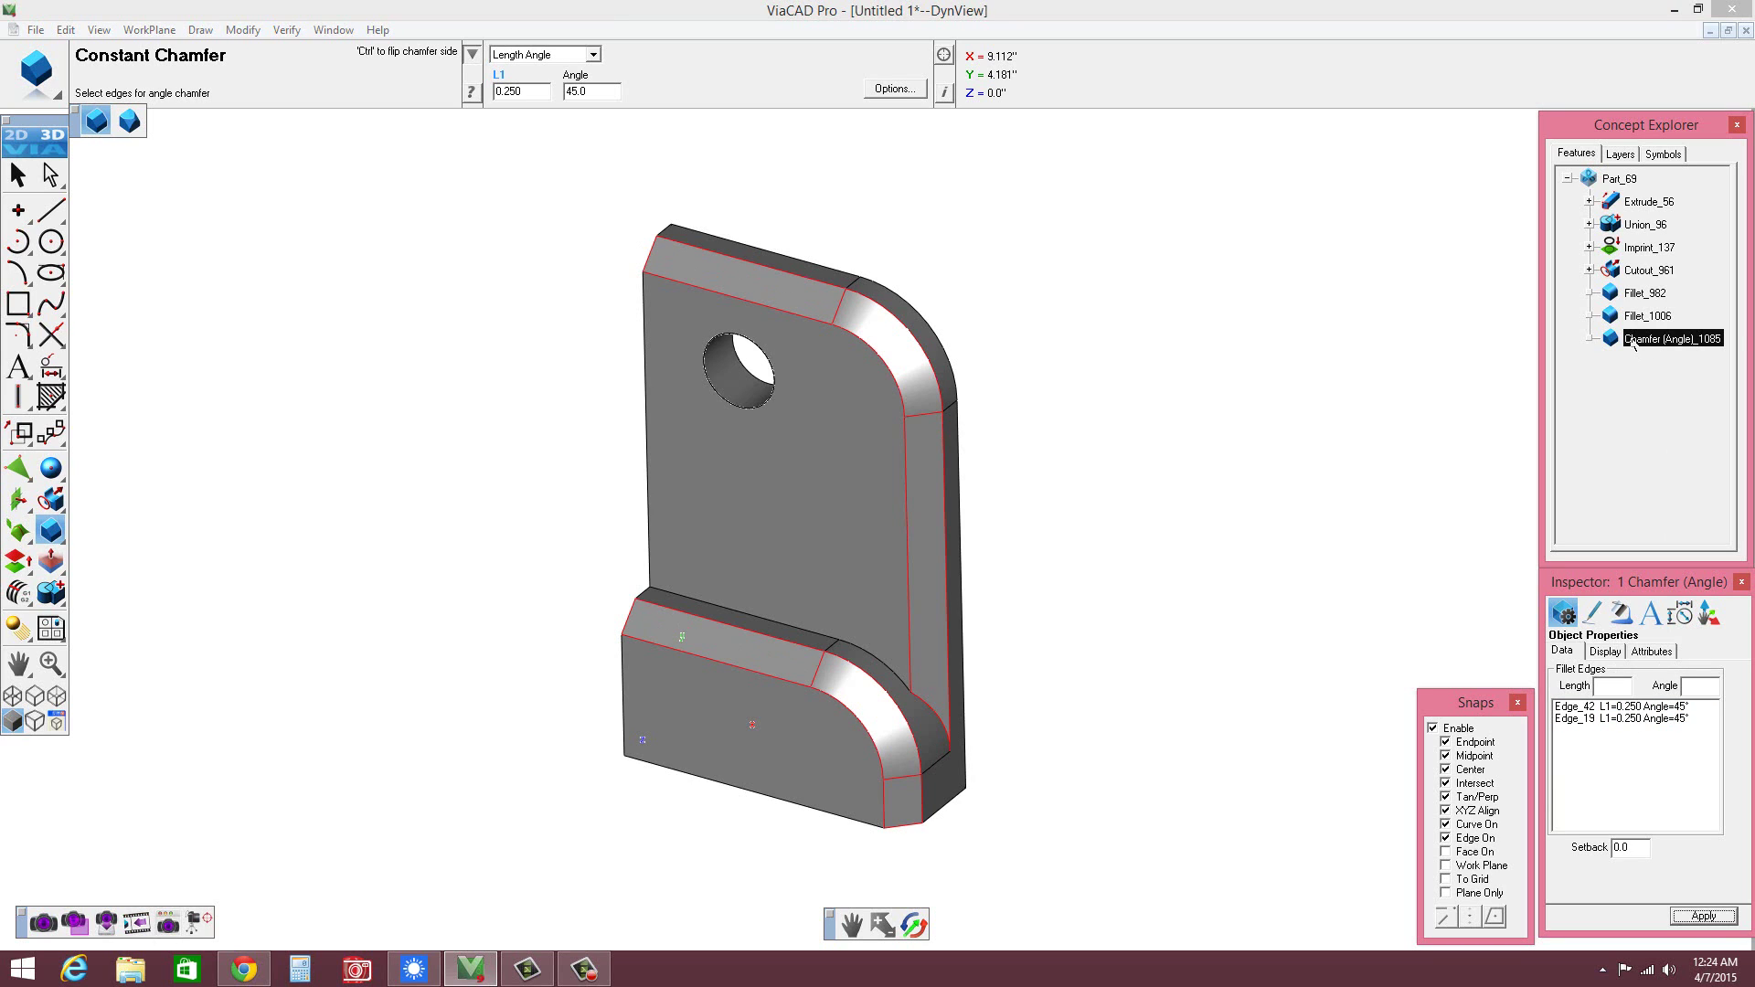
pyautogui.click(1630, 707)
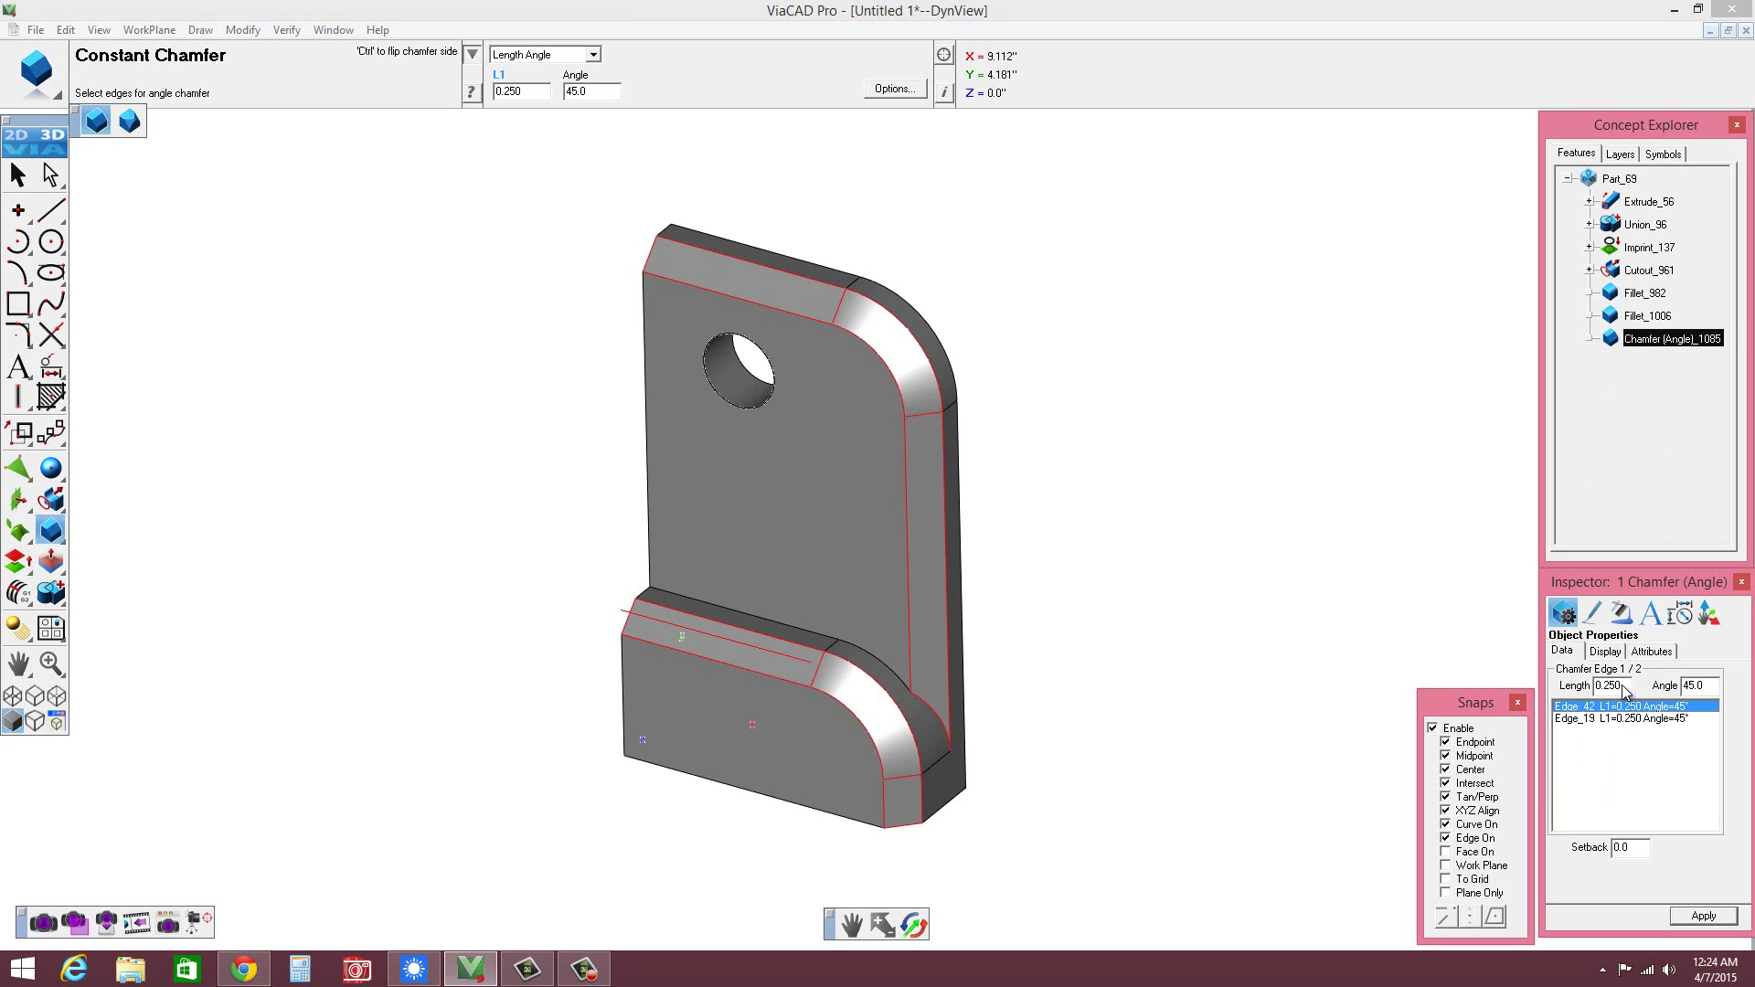
pyautogui.moveTo(1619, 686); pyautogui.dragTo(1606, 686)
pyautogui.write('125')
pyautogui.click(1704, 916)
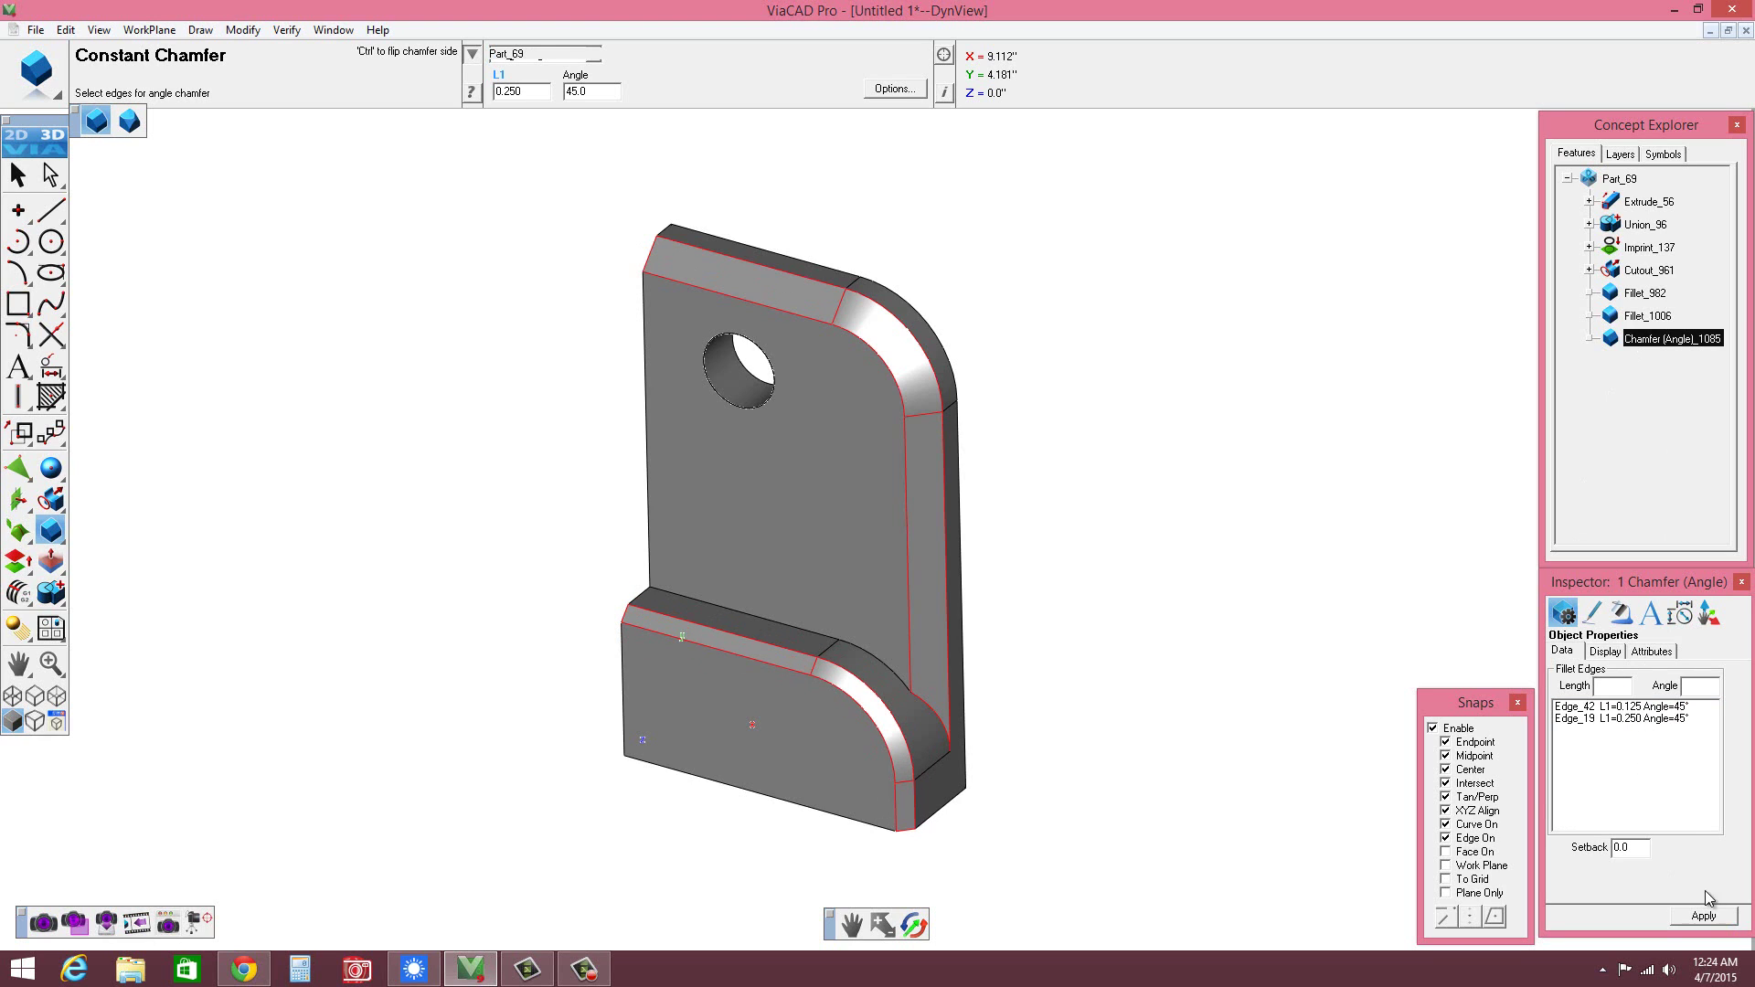
# - Set the chamfer length of the tall plate's edge entry to 0.125 inch
pyautogui.click(1649, 717)
pyautogui.moveTo(1620, 685); pyautogui.dragTo(1594, 687)
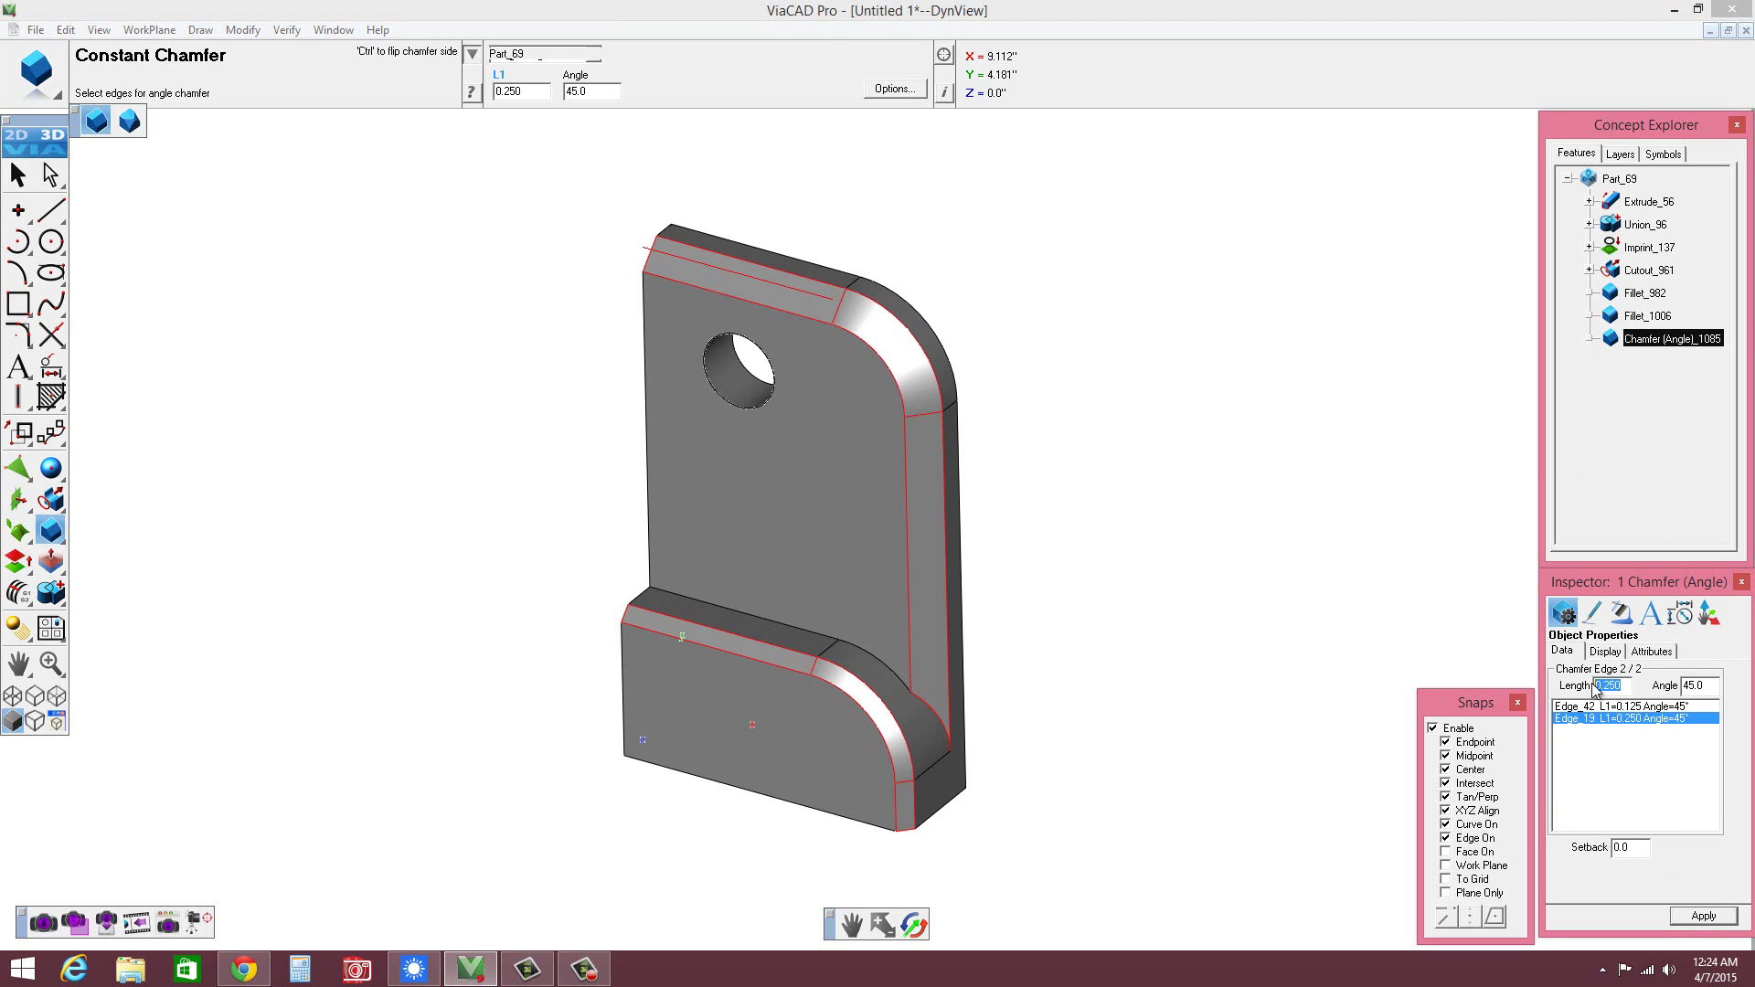
pyautogui.write('125')
pyautogui.press('Return')
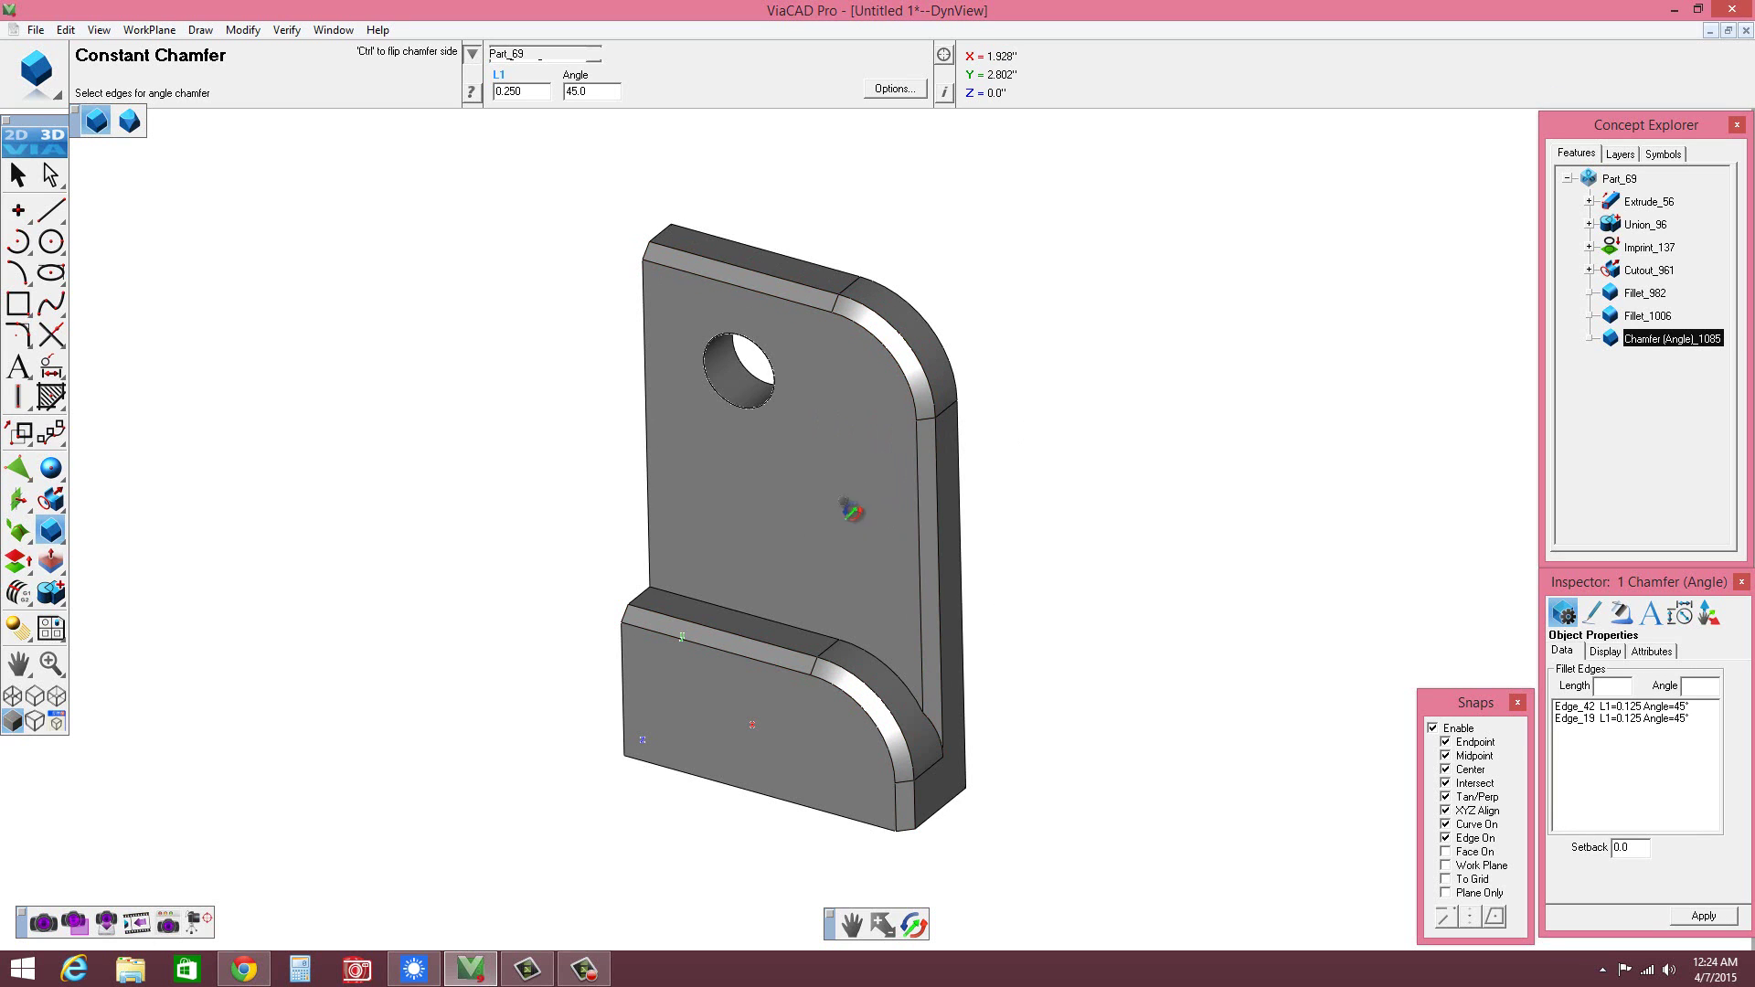
# - Shell the solid with a 0.06 inch offset, leaving the long flat side face (Face 7) open
pyautogui.moveTo(852, 510); pyautogui.dragTo(576, 685, button='middle')
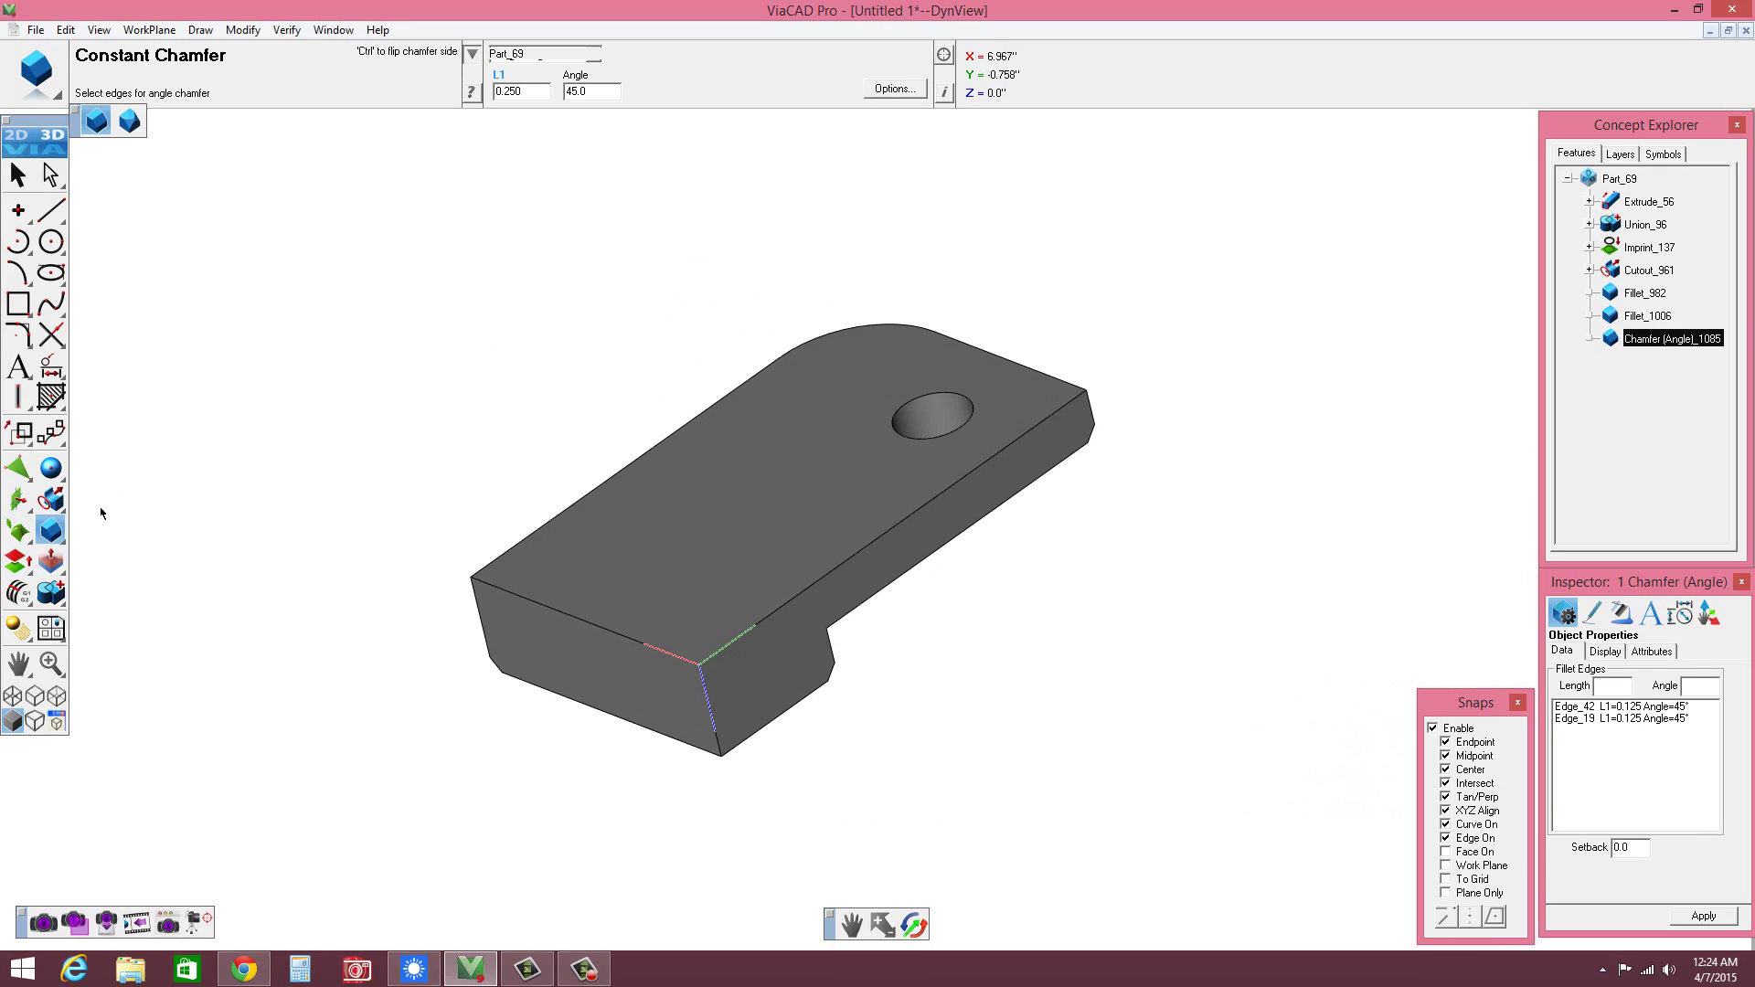
pyautogui.click(65, 547)
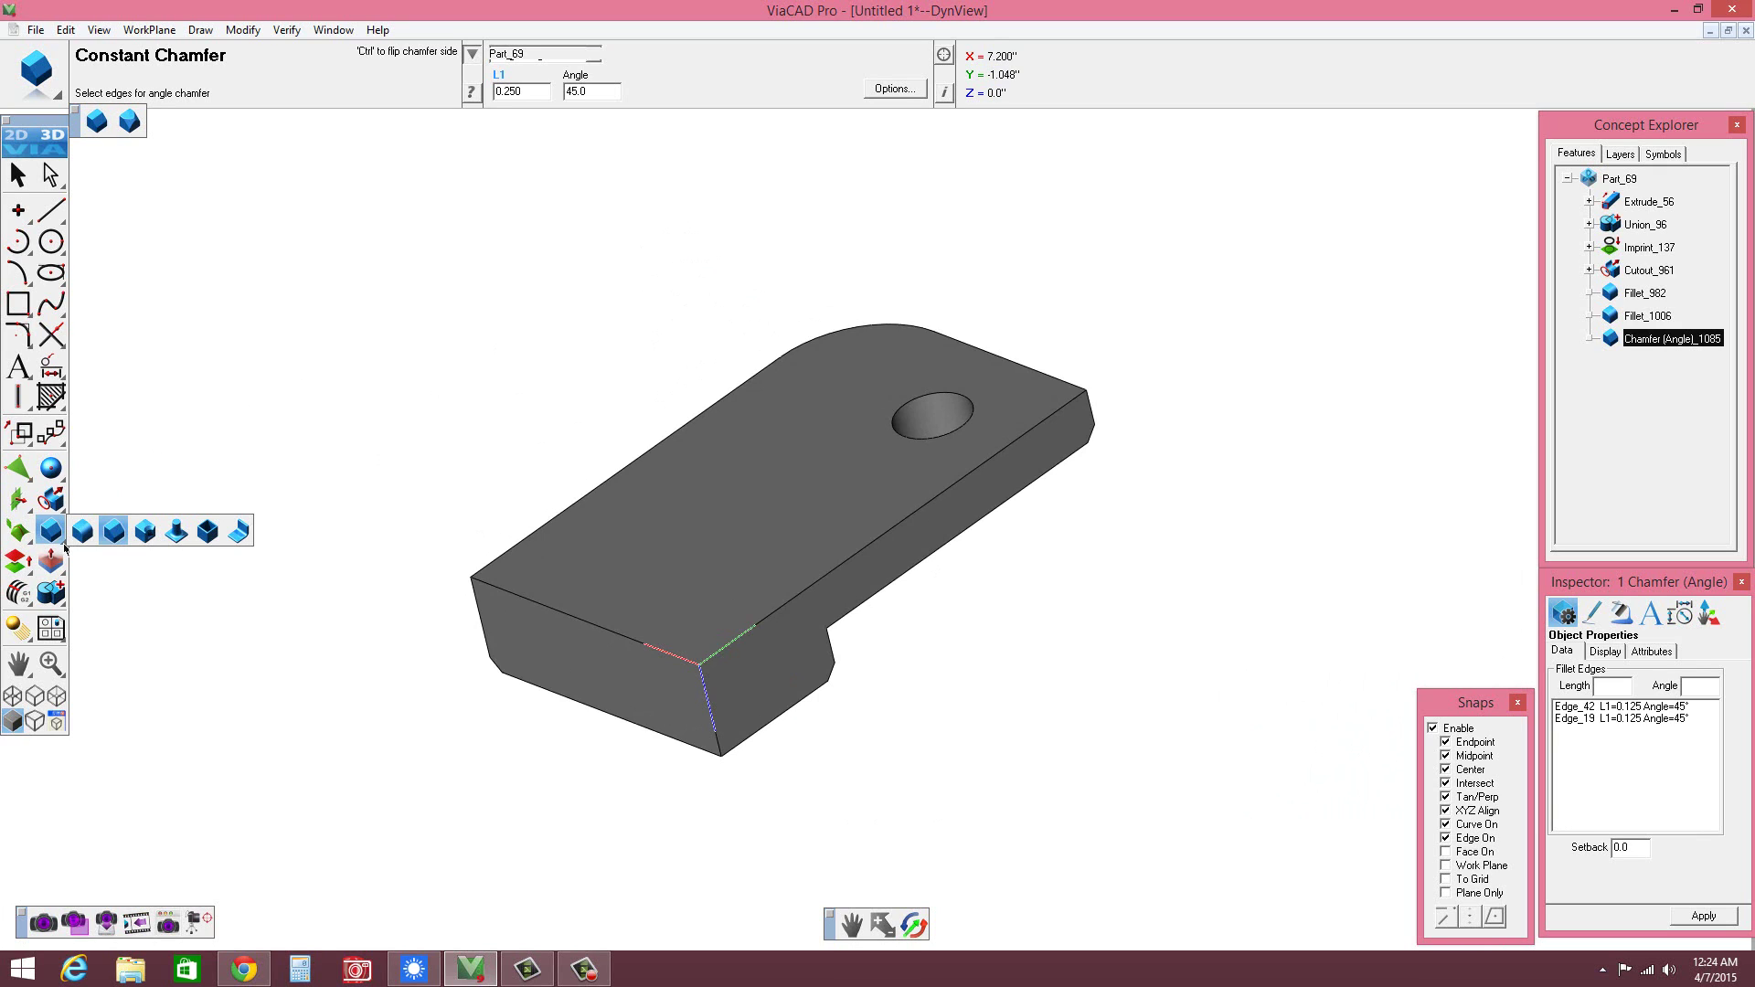
pyautogui.click(207, 531)
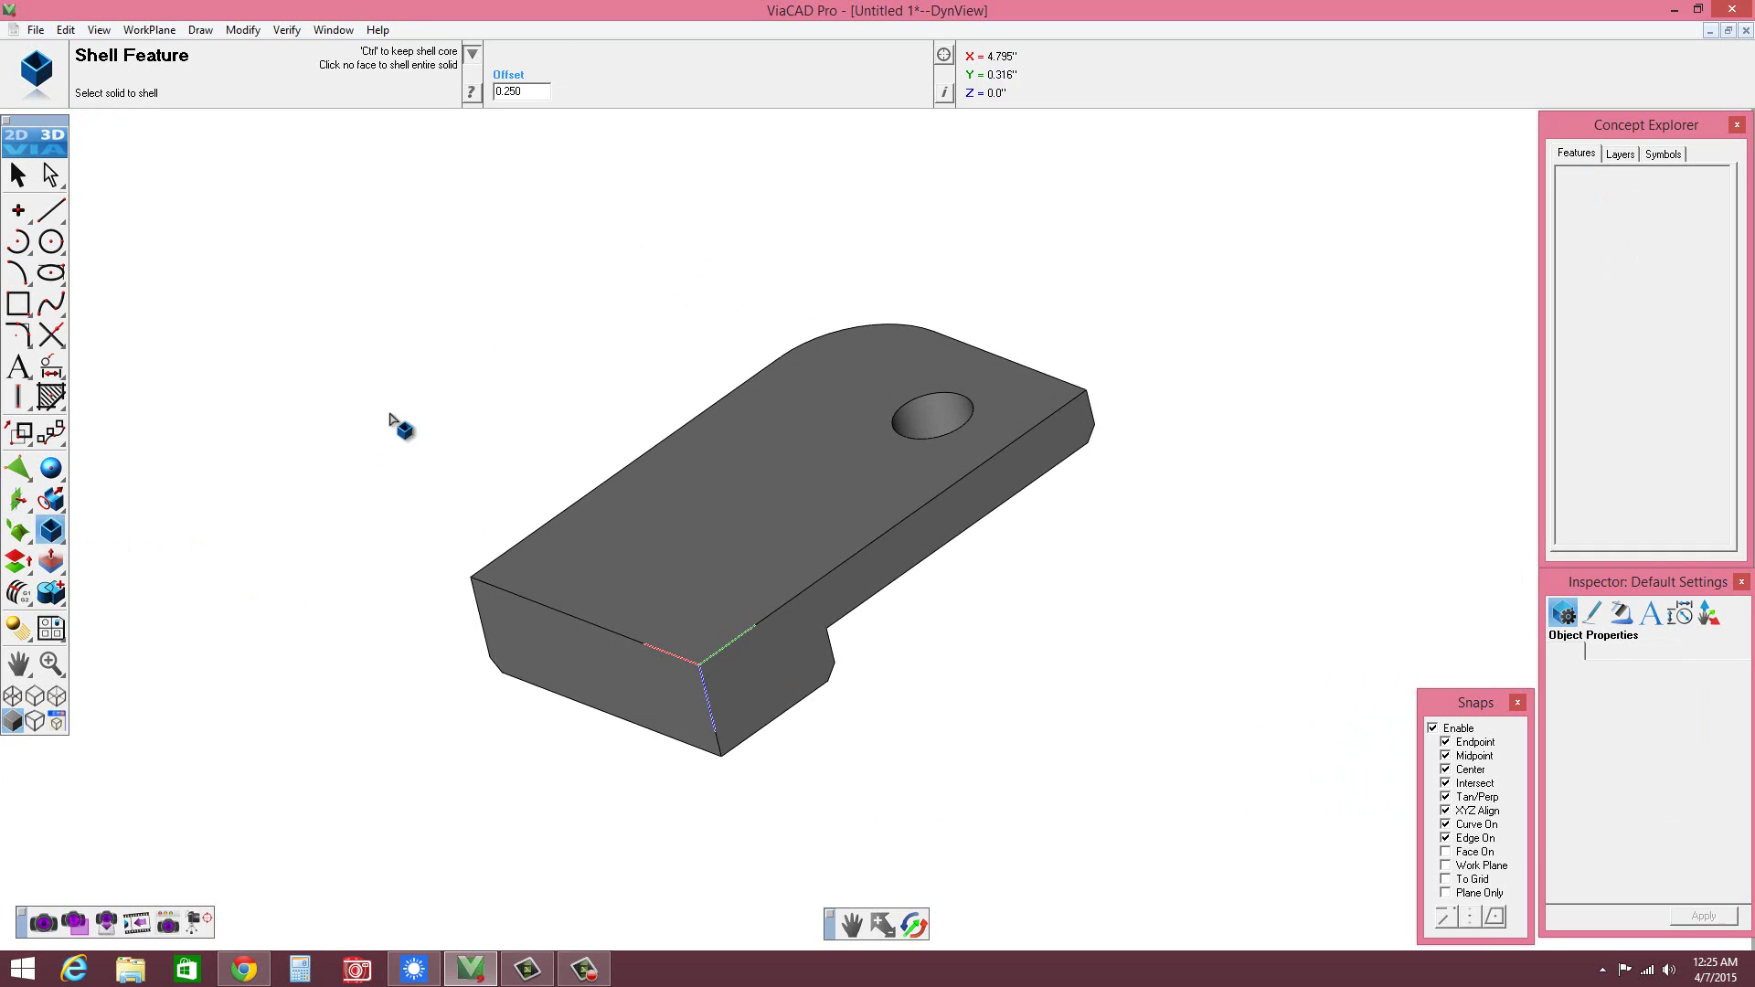
pyautogui.doubleClick(513, 91)
pyautogui.write('0')
pyautogui.click(747, 518)
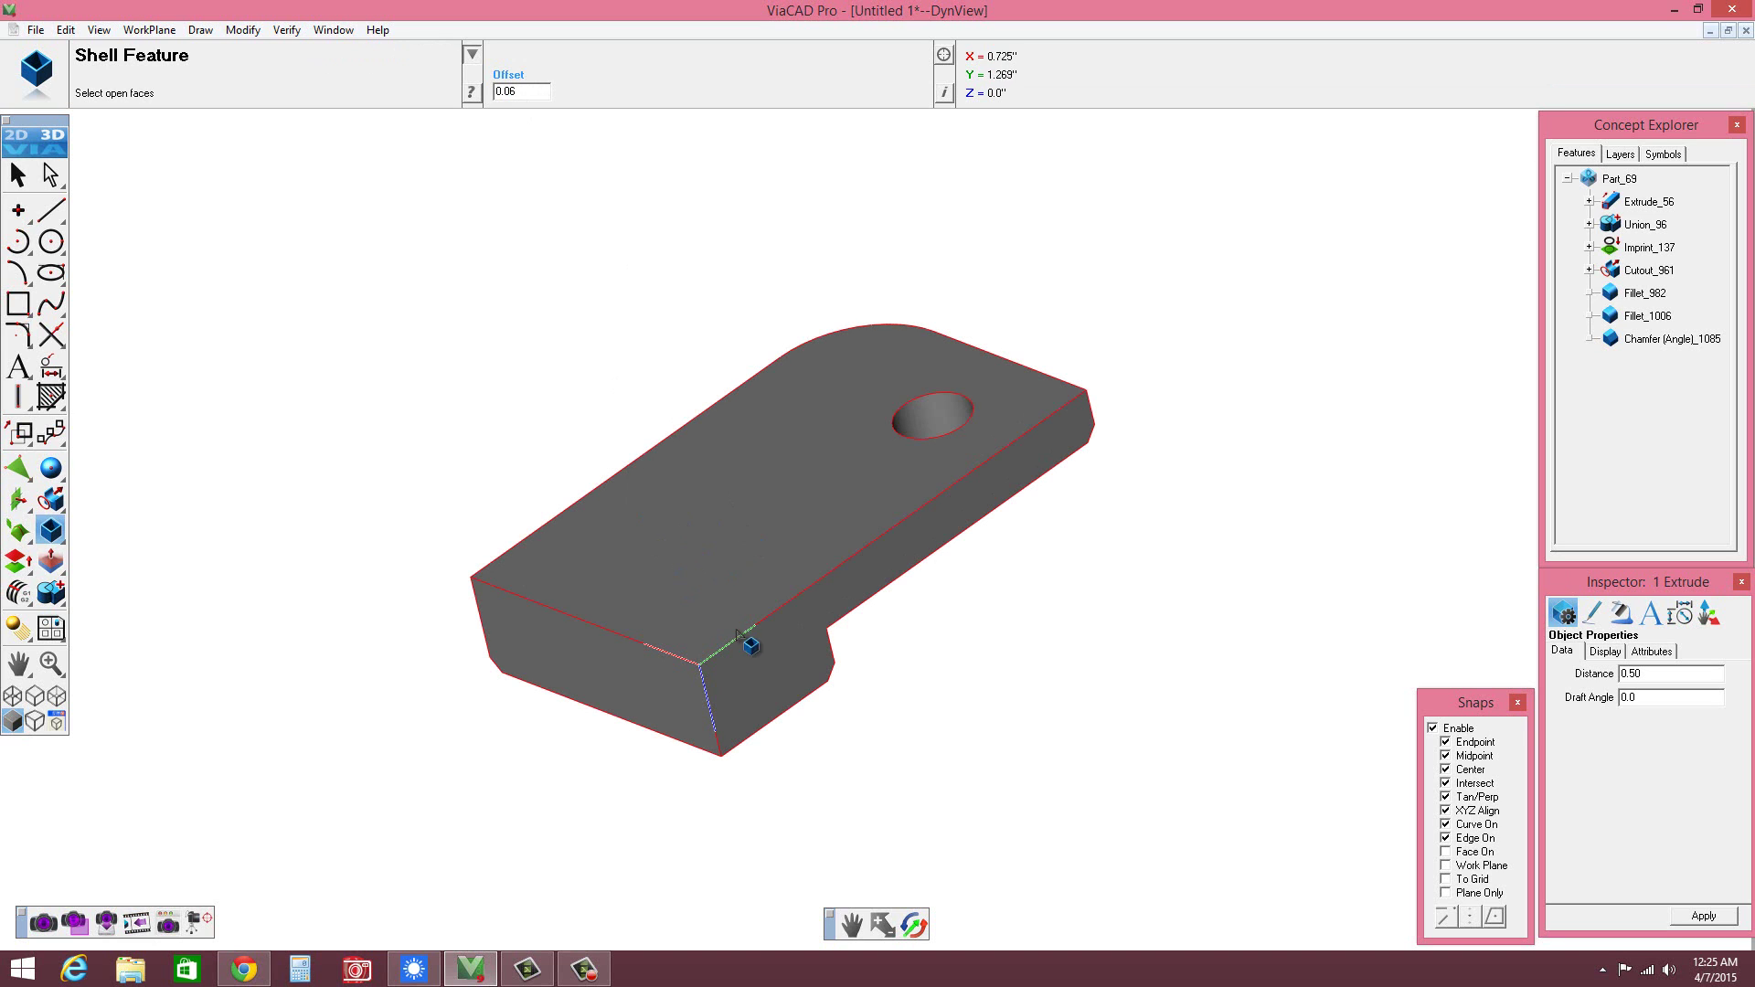
pyautogui.click(749, 668)
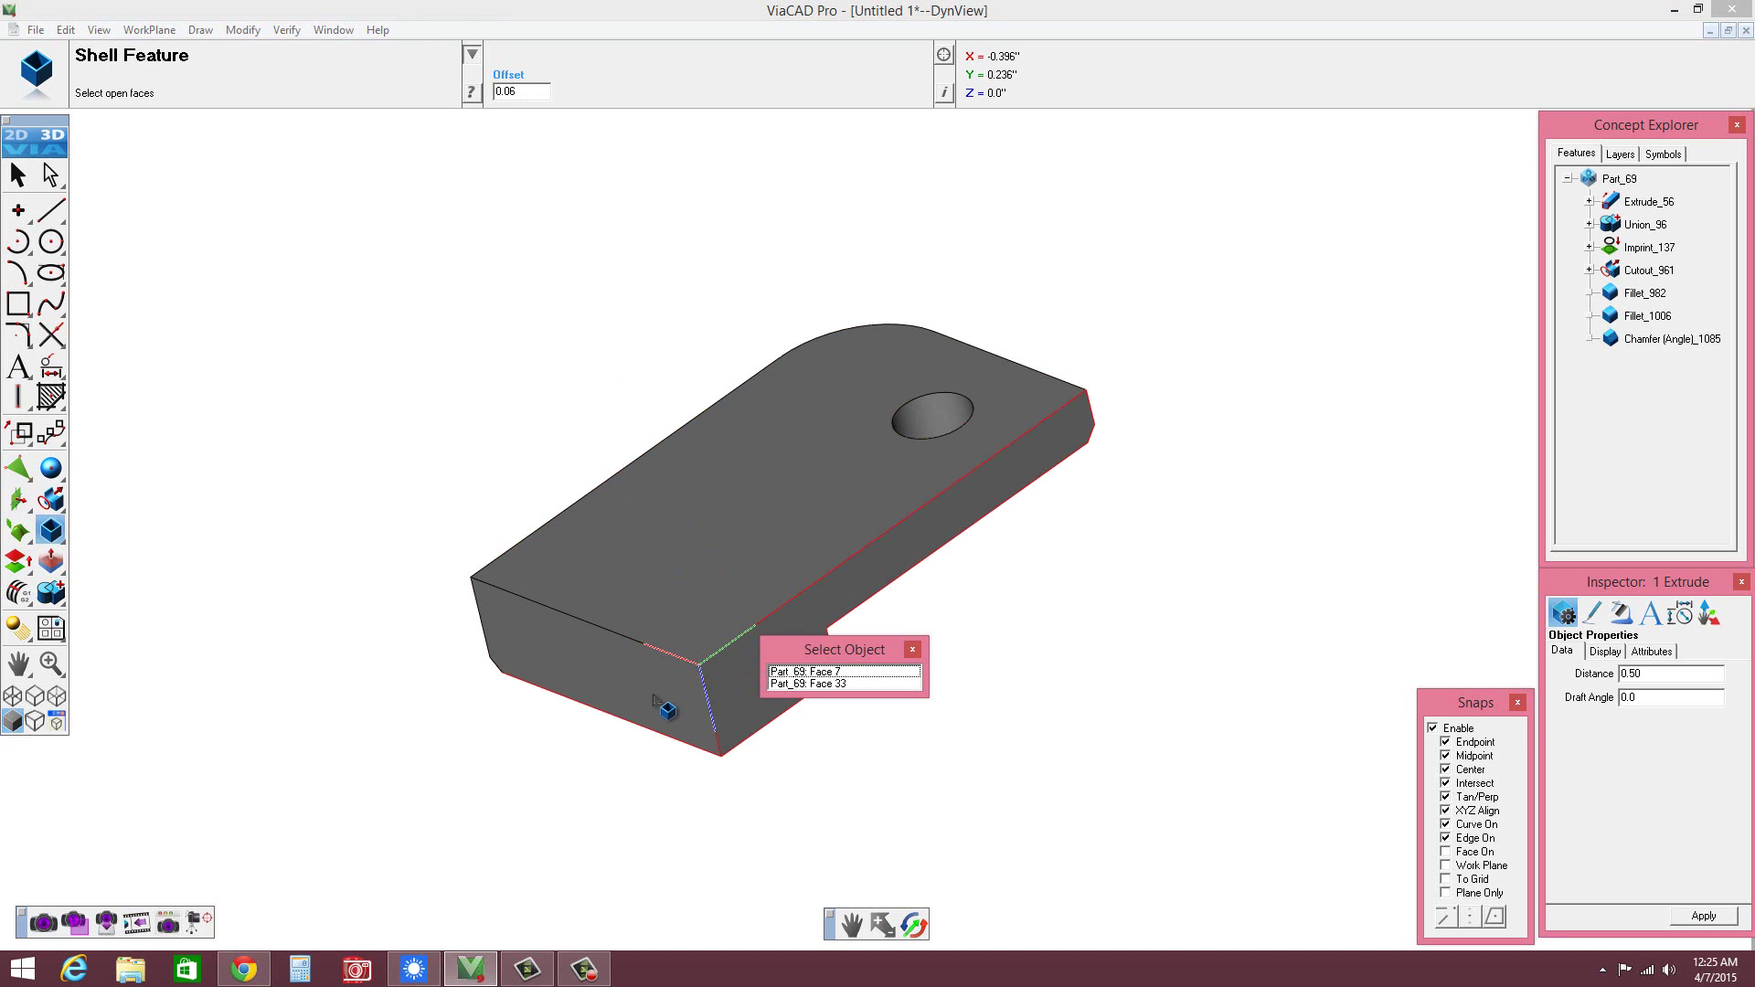
pyautogui.click(783, 672)
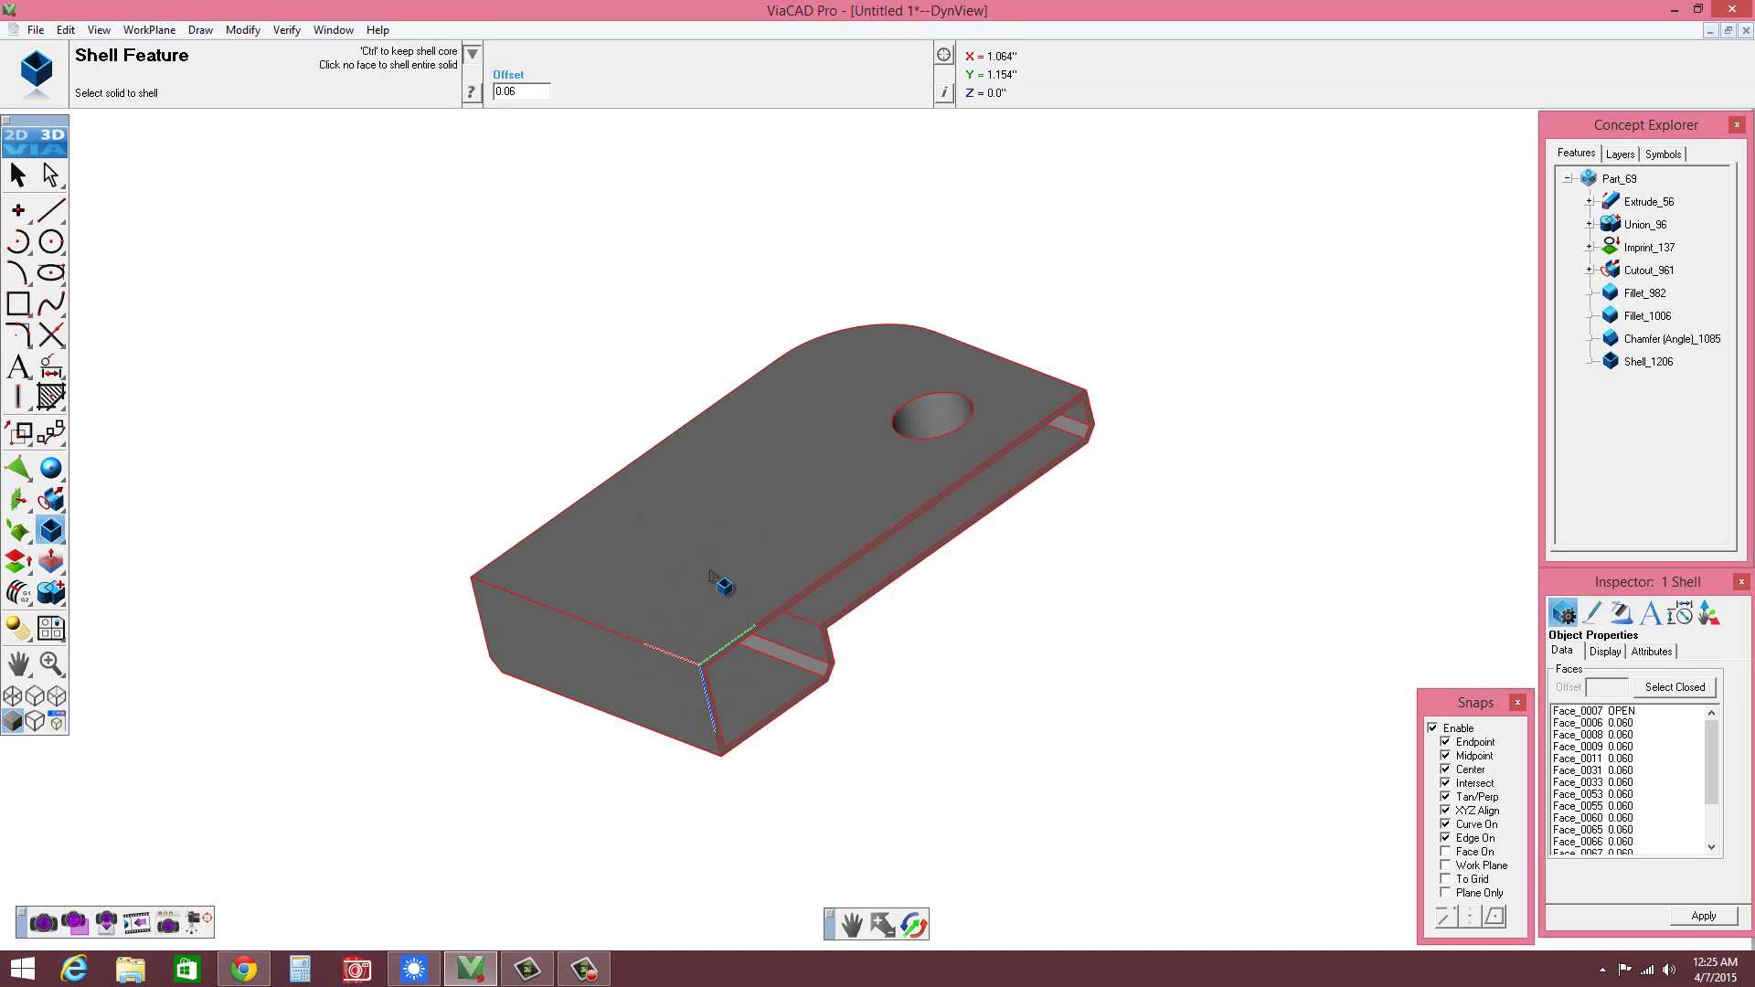
pyautogui.click(738, 583)
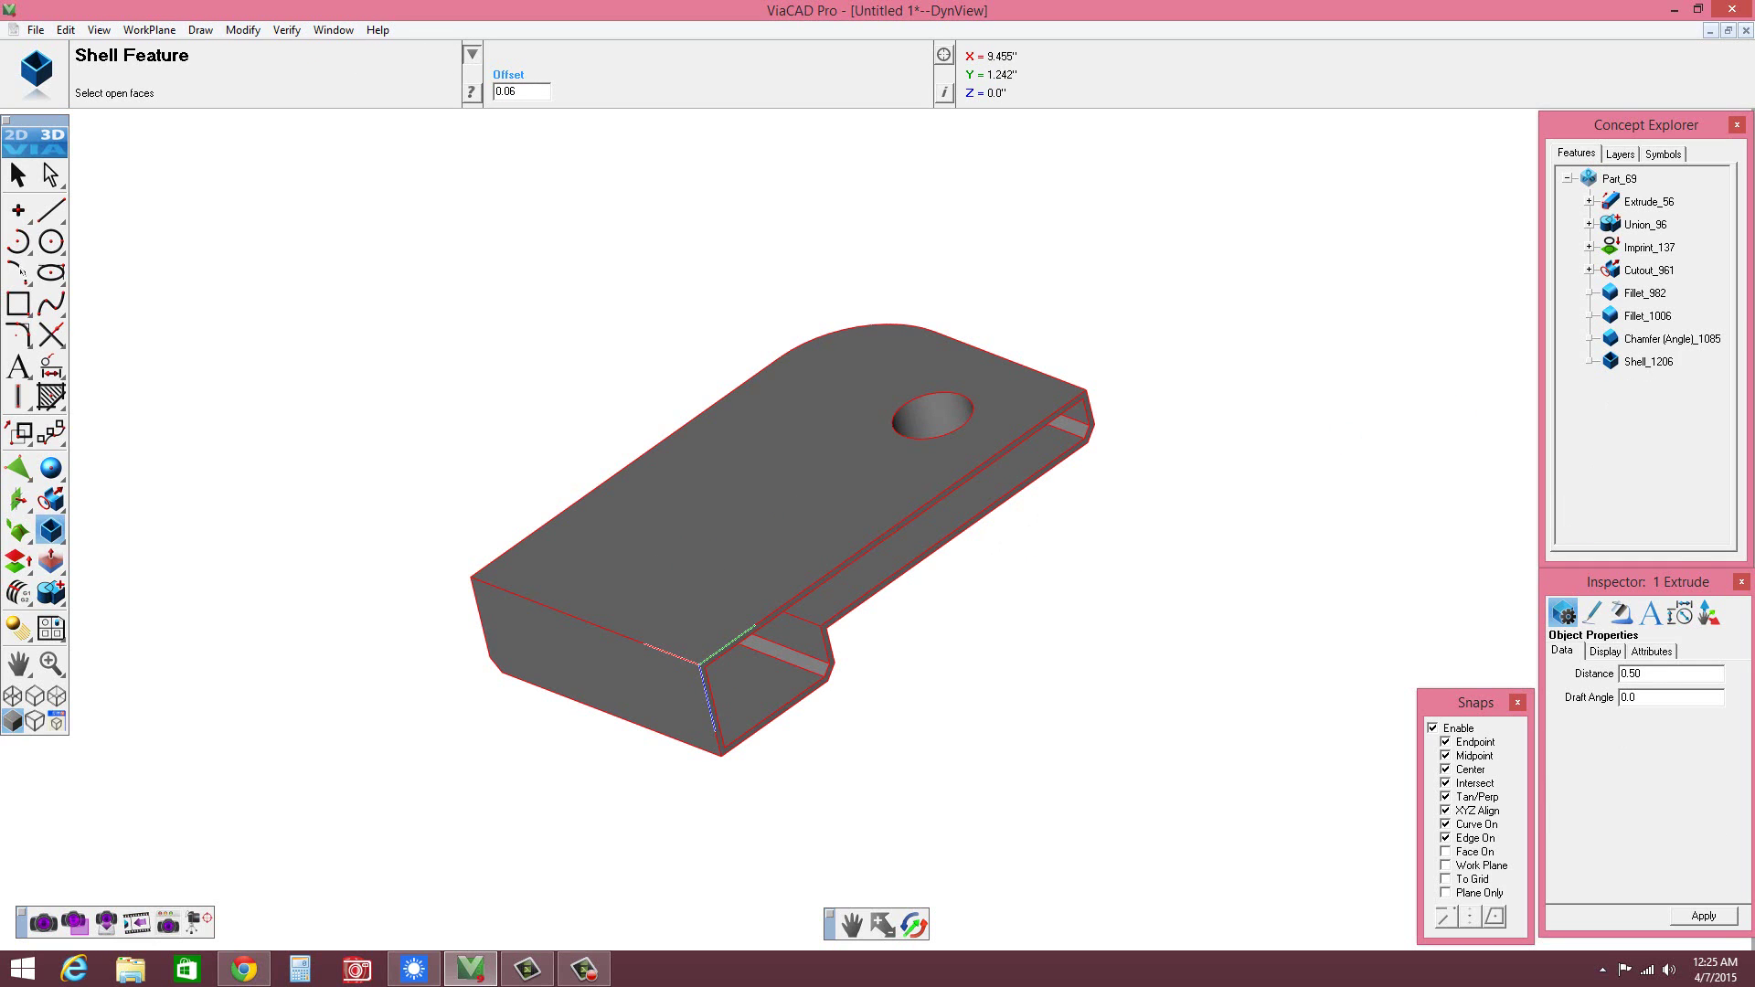
pyautogui.click(18, 177)
pyautogui.click(585, 350)
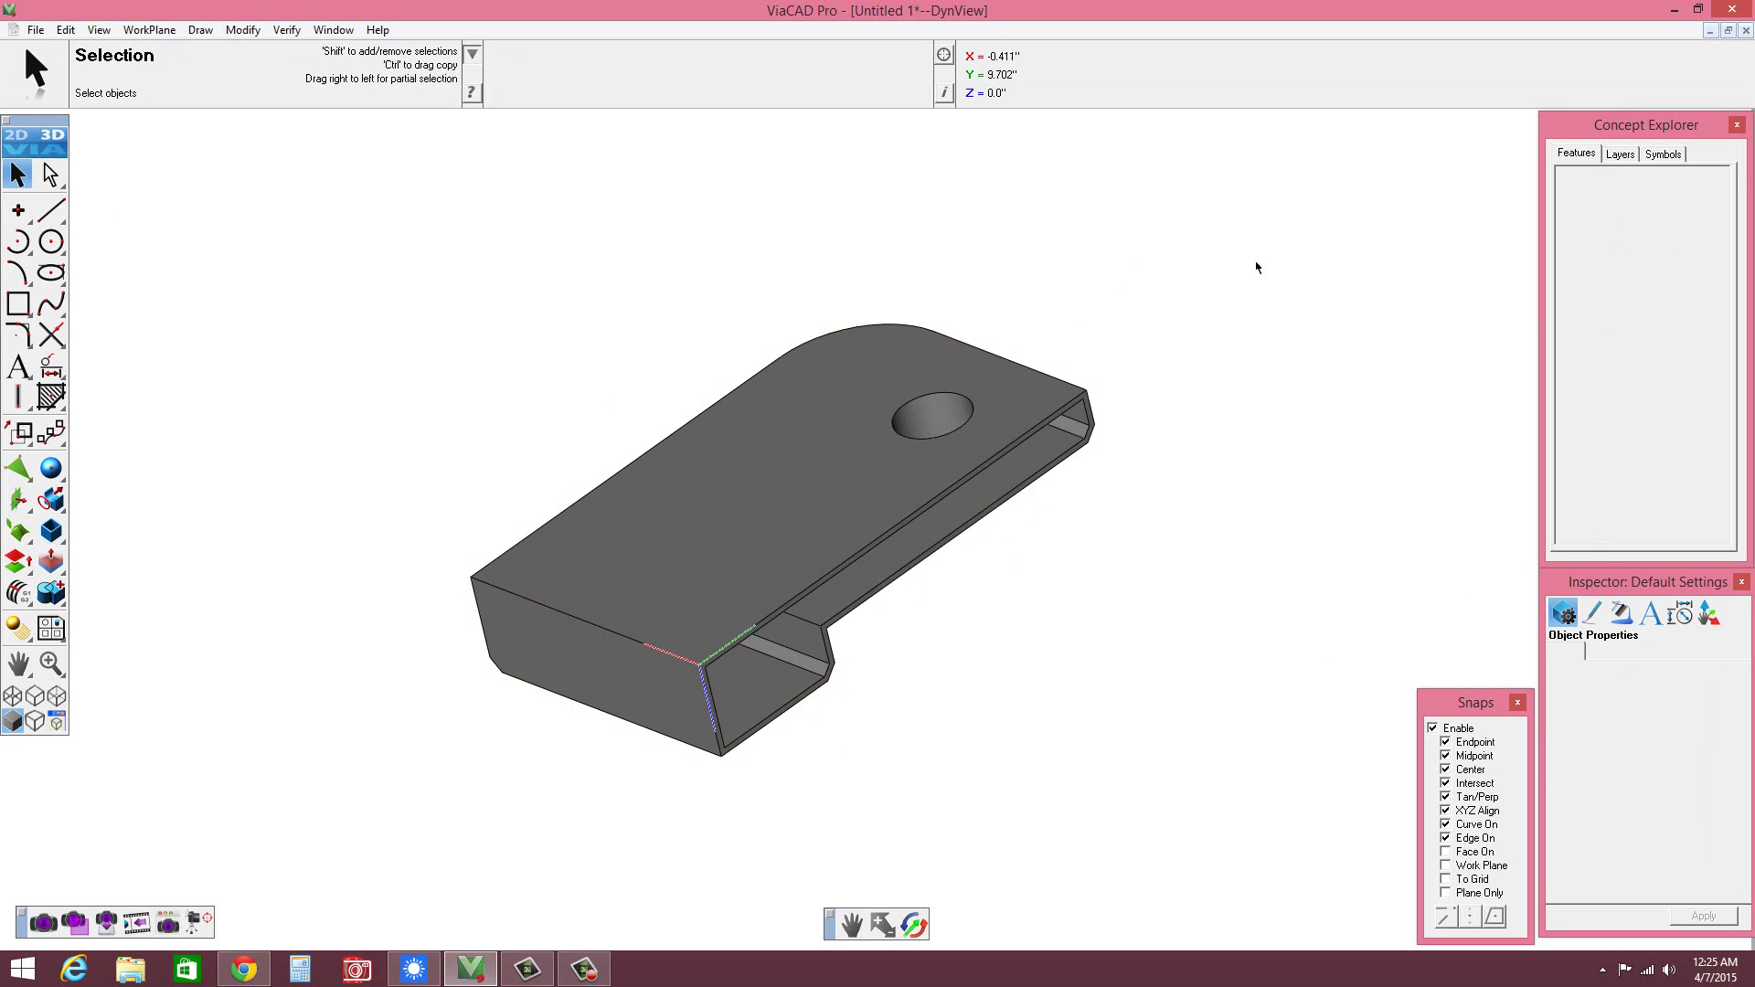
# - Examine the shell feature's individual face offsets and which face of the solid each entry refers to
pyautogui.click(951, 513)
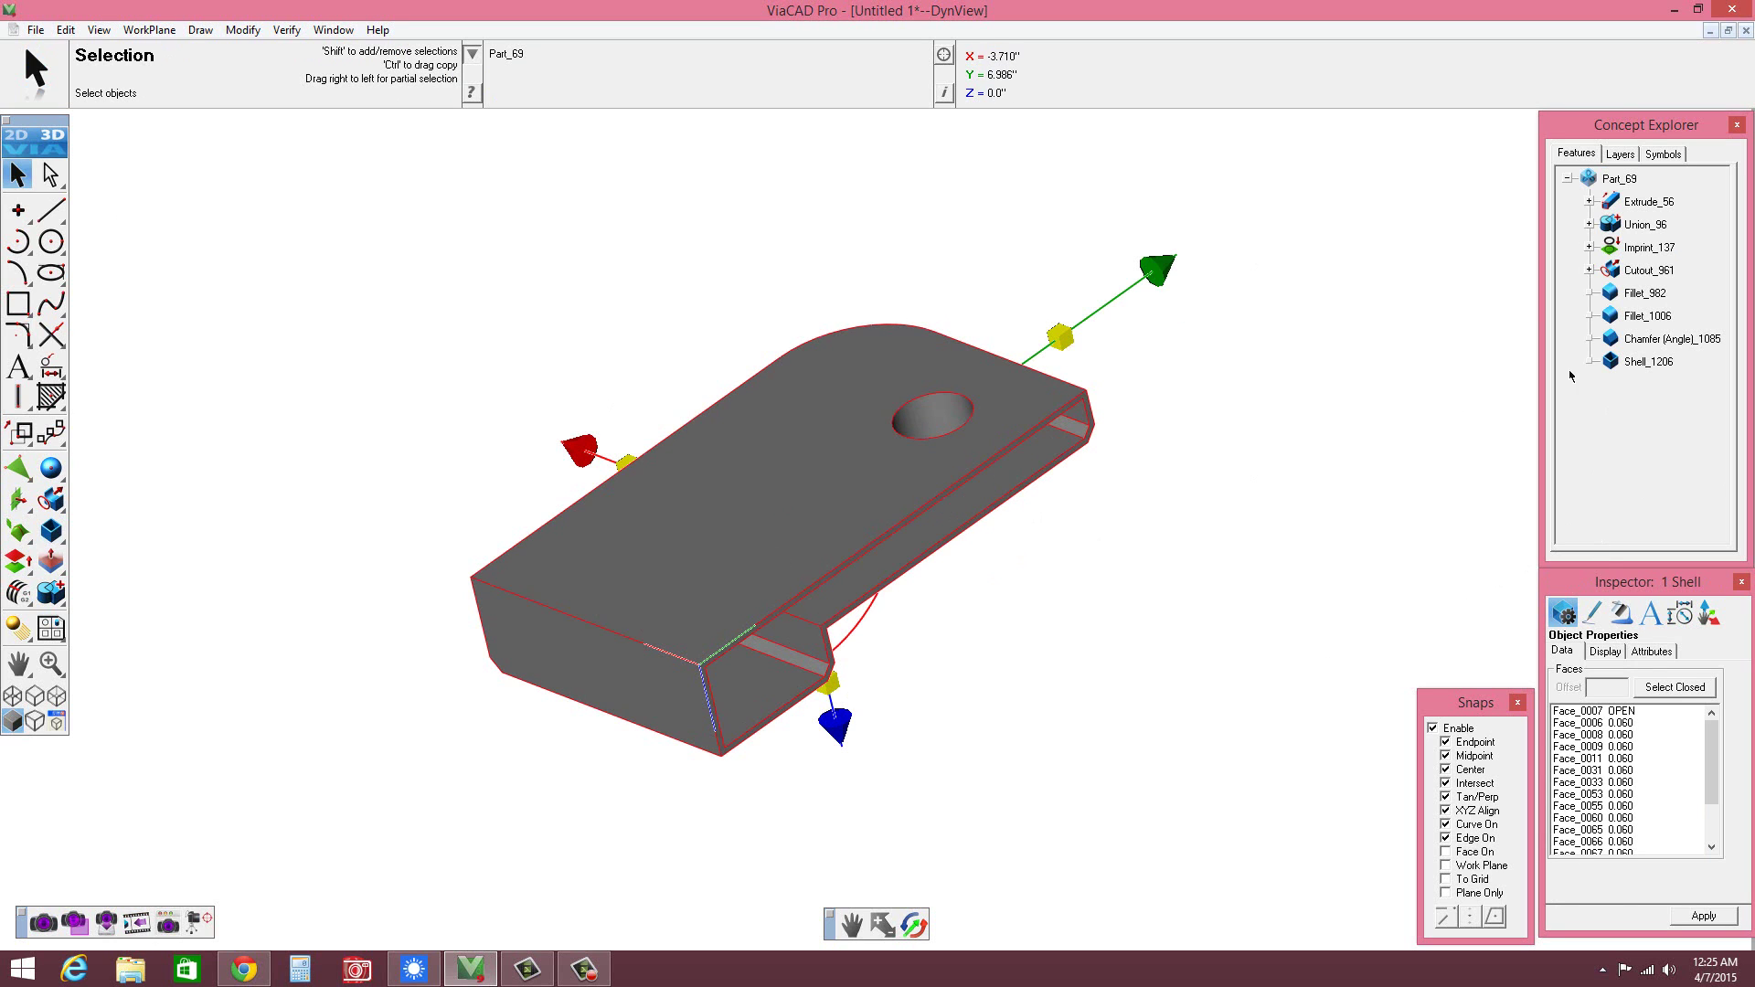
pyautogui.click(1616, 363)
pyautogui.click(881, 497)
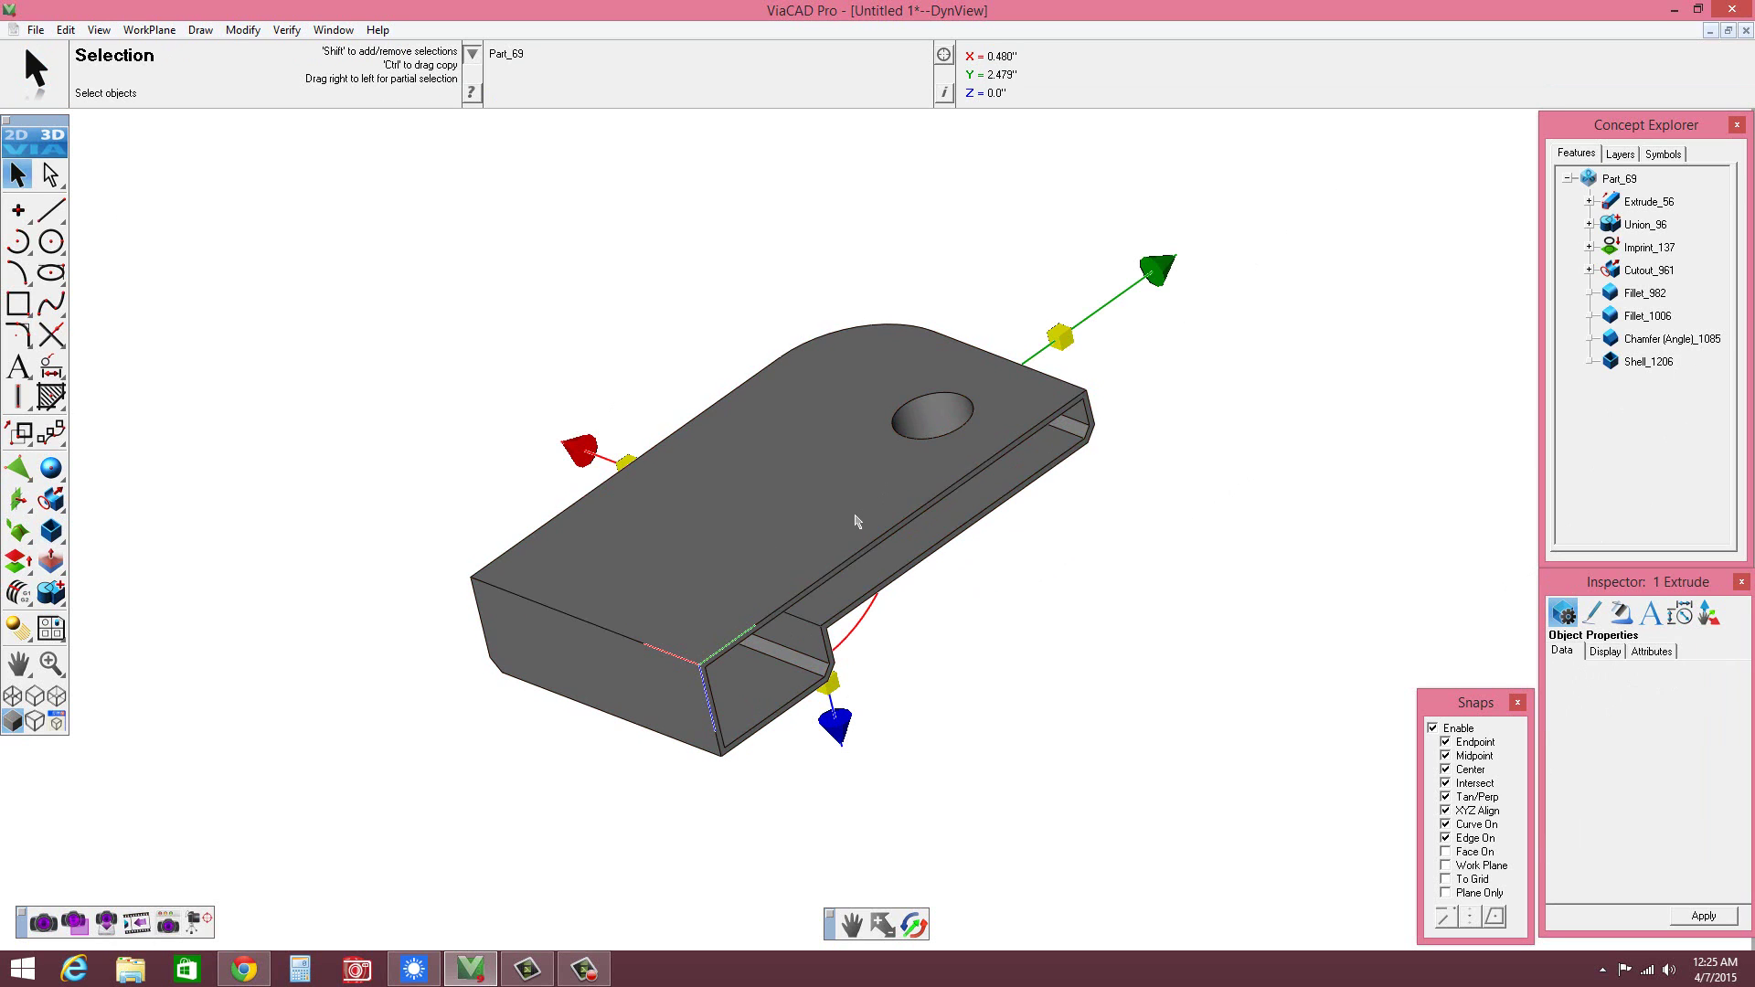
pyautogui.click(1621, 361)
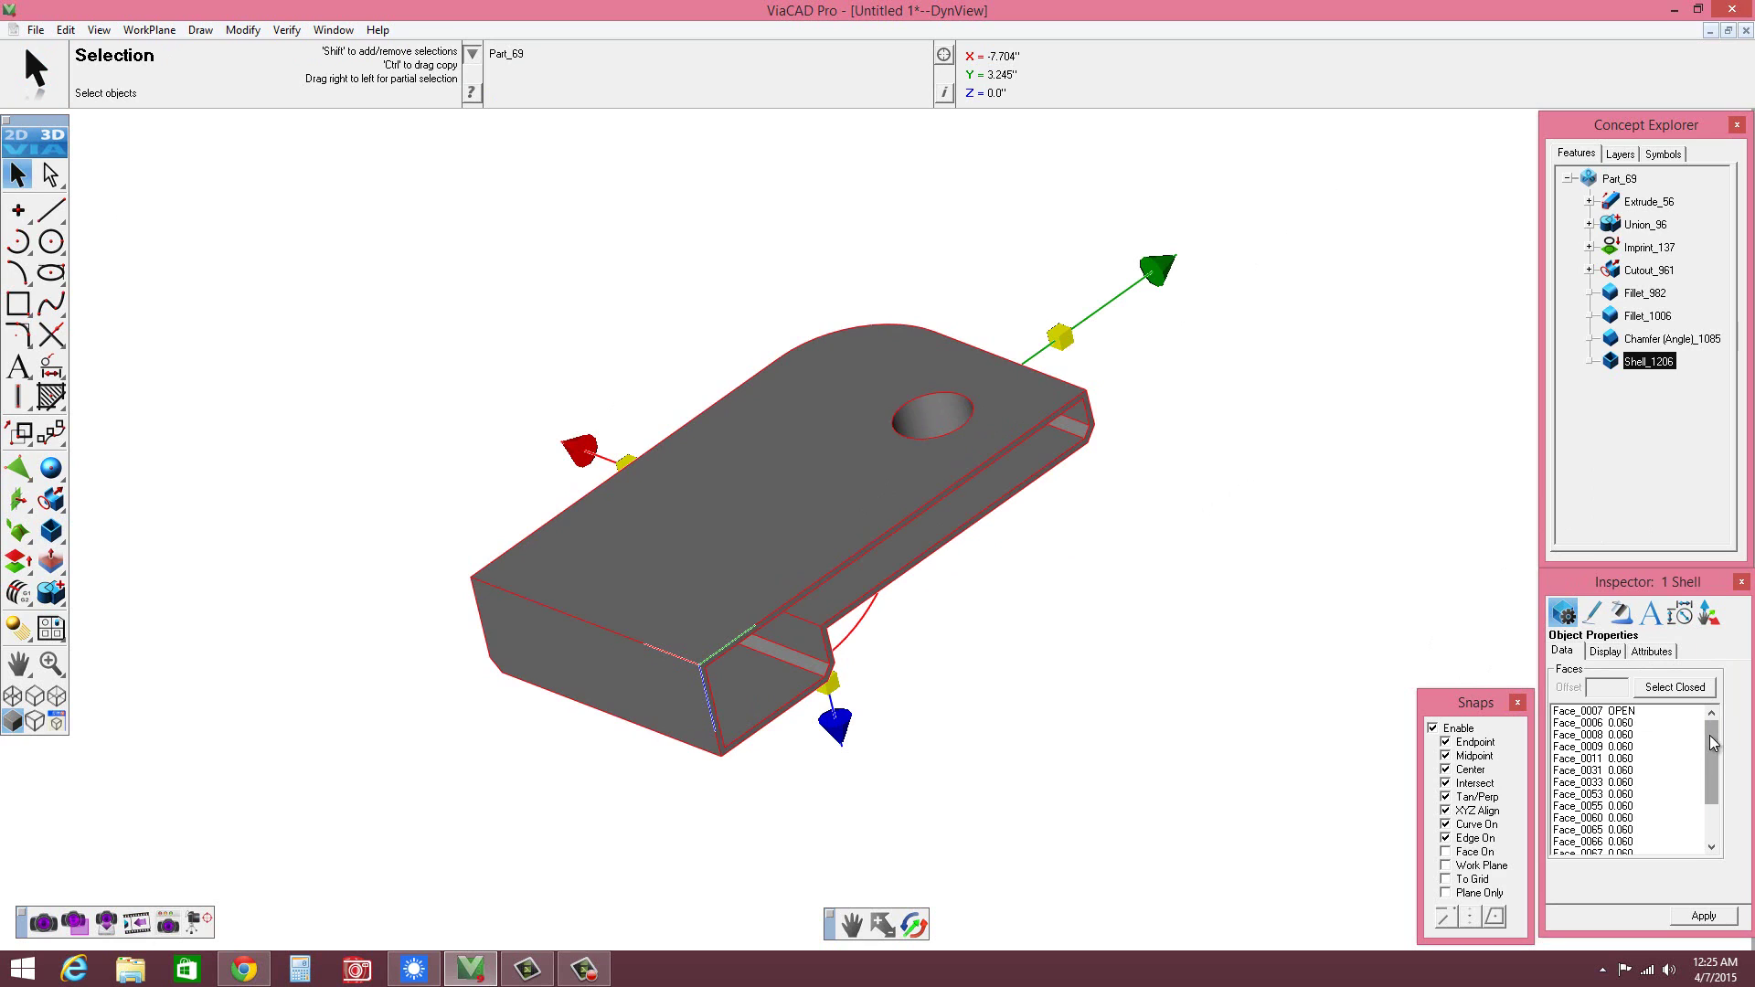
pyautogui.moveTo(1709, 735); pyautogui.dragTo(1707, 804)
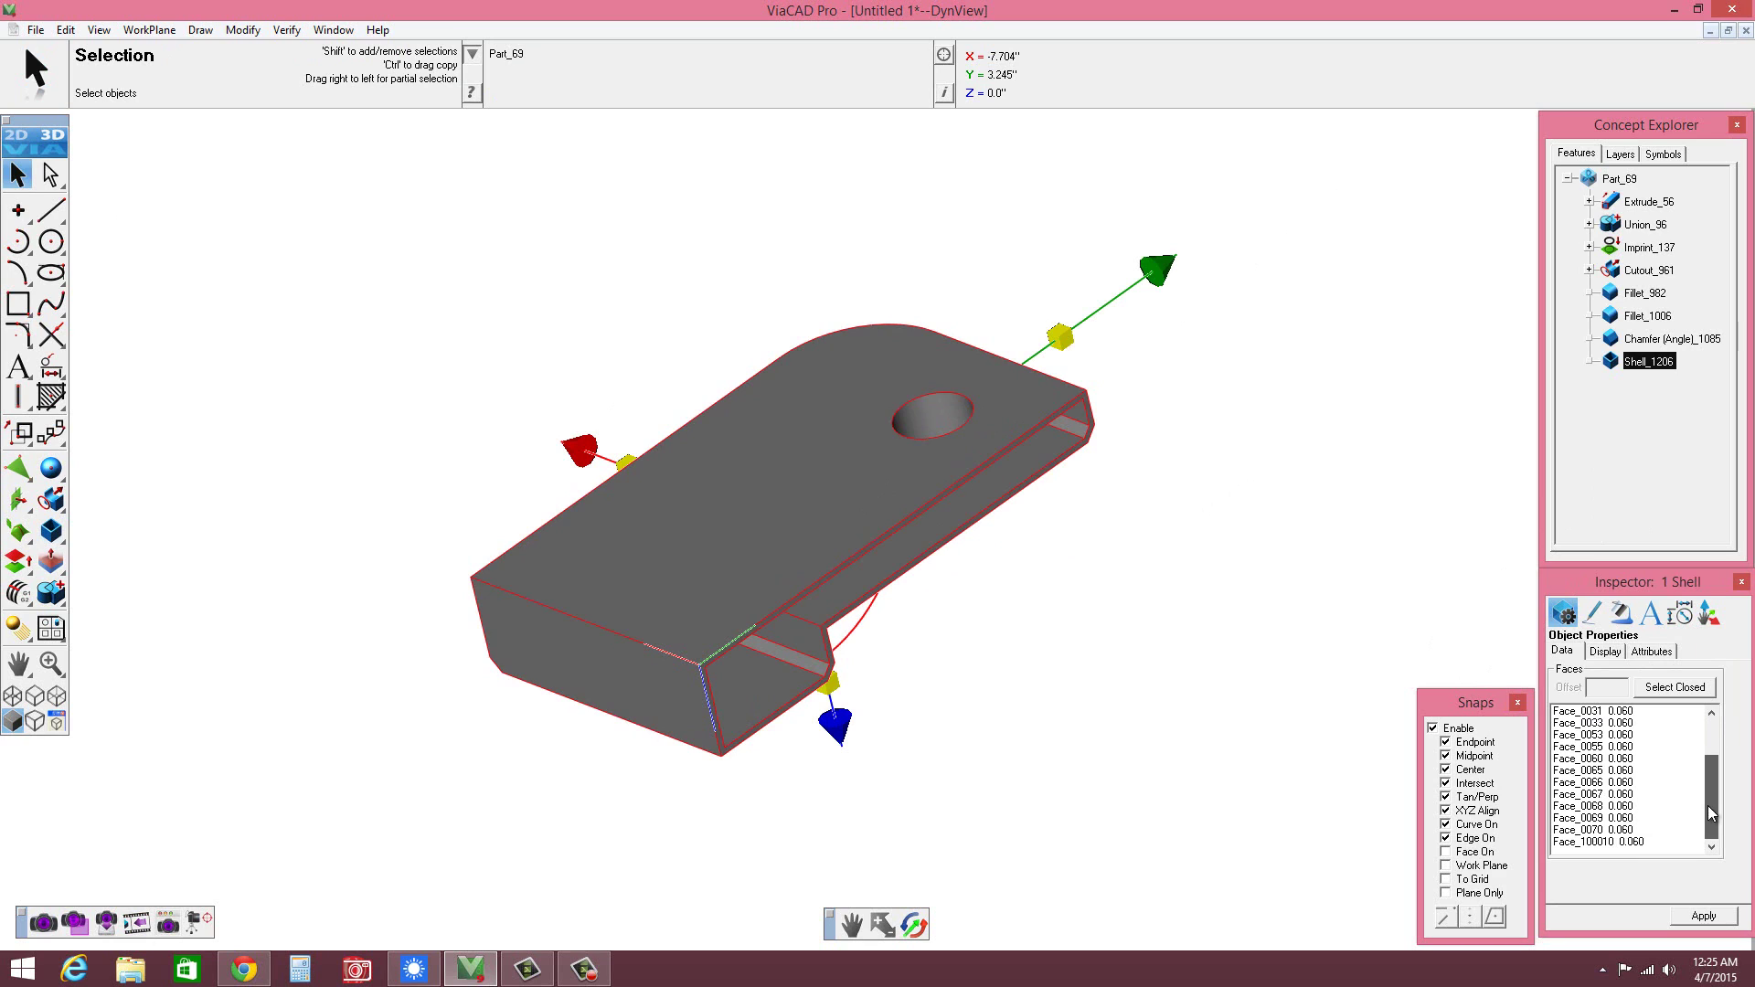
pyautogui.click(1619, 783)
pyautogui.click(1620, 746)
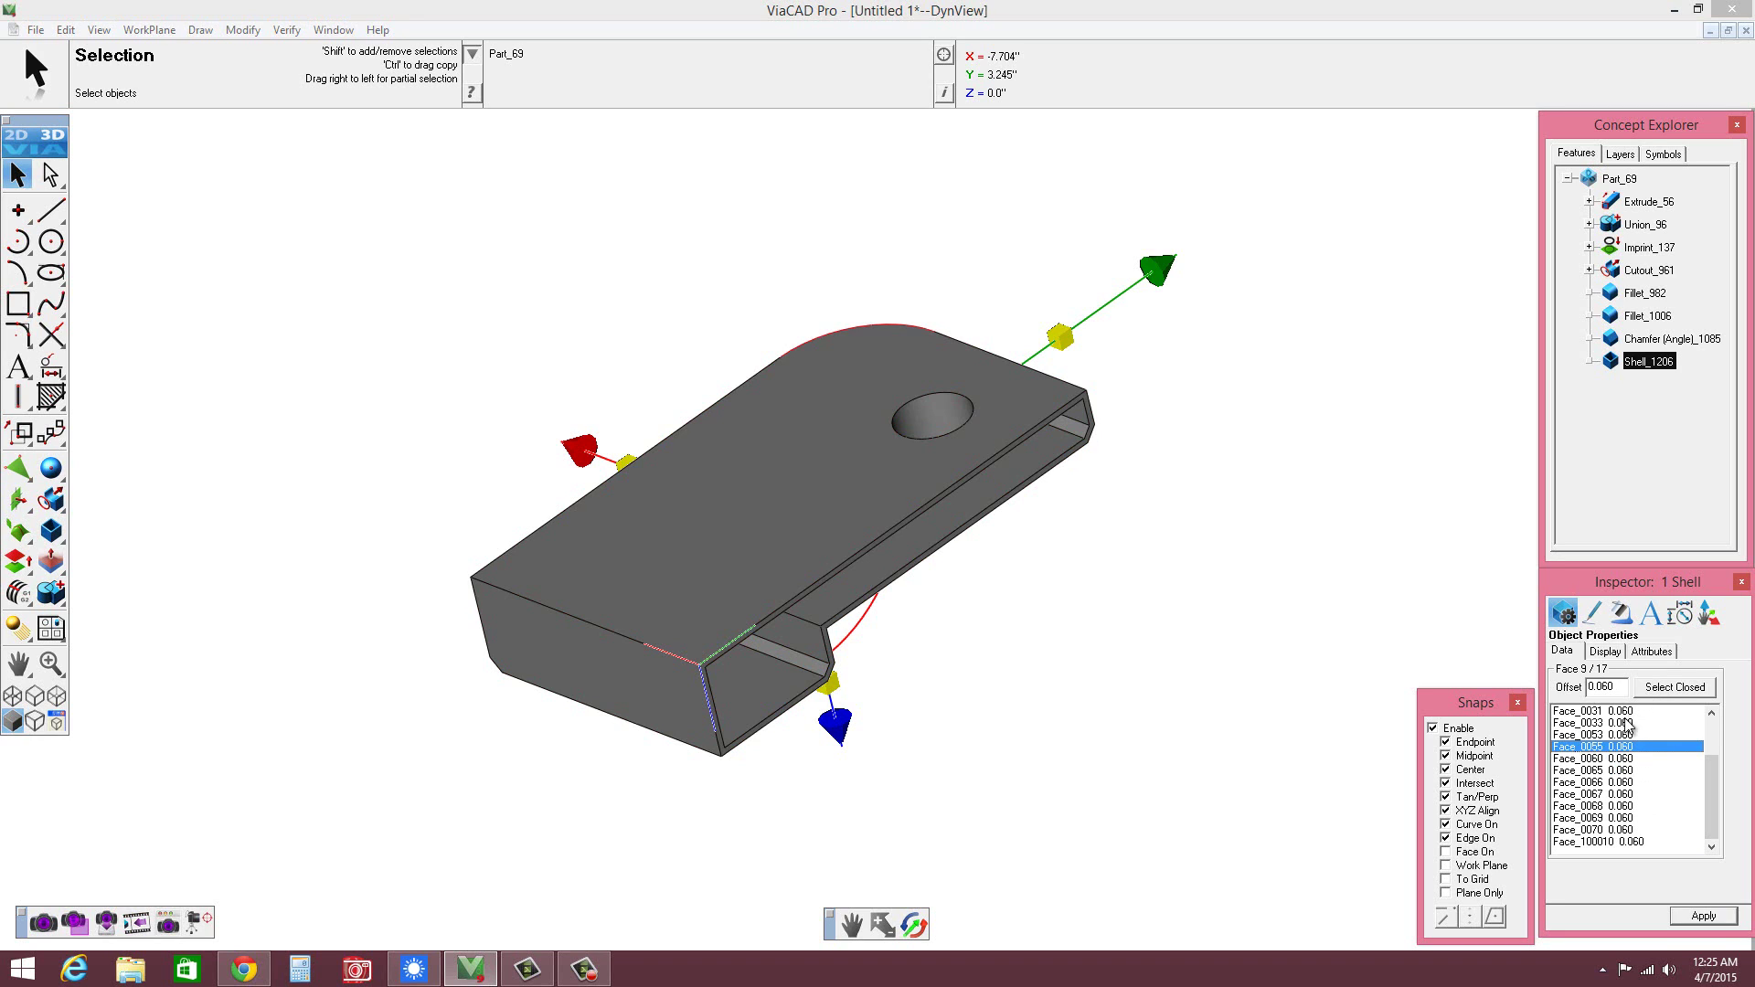
pyautogui.click(1623, 711)
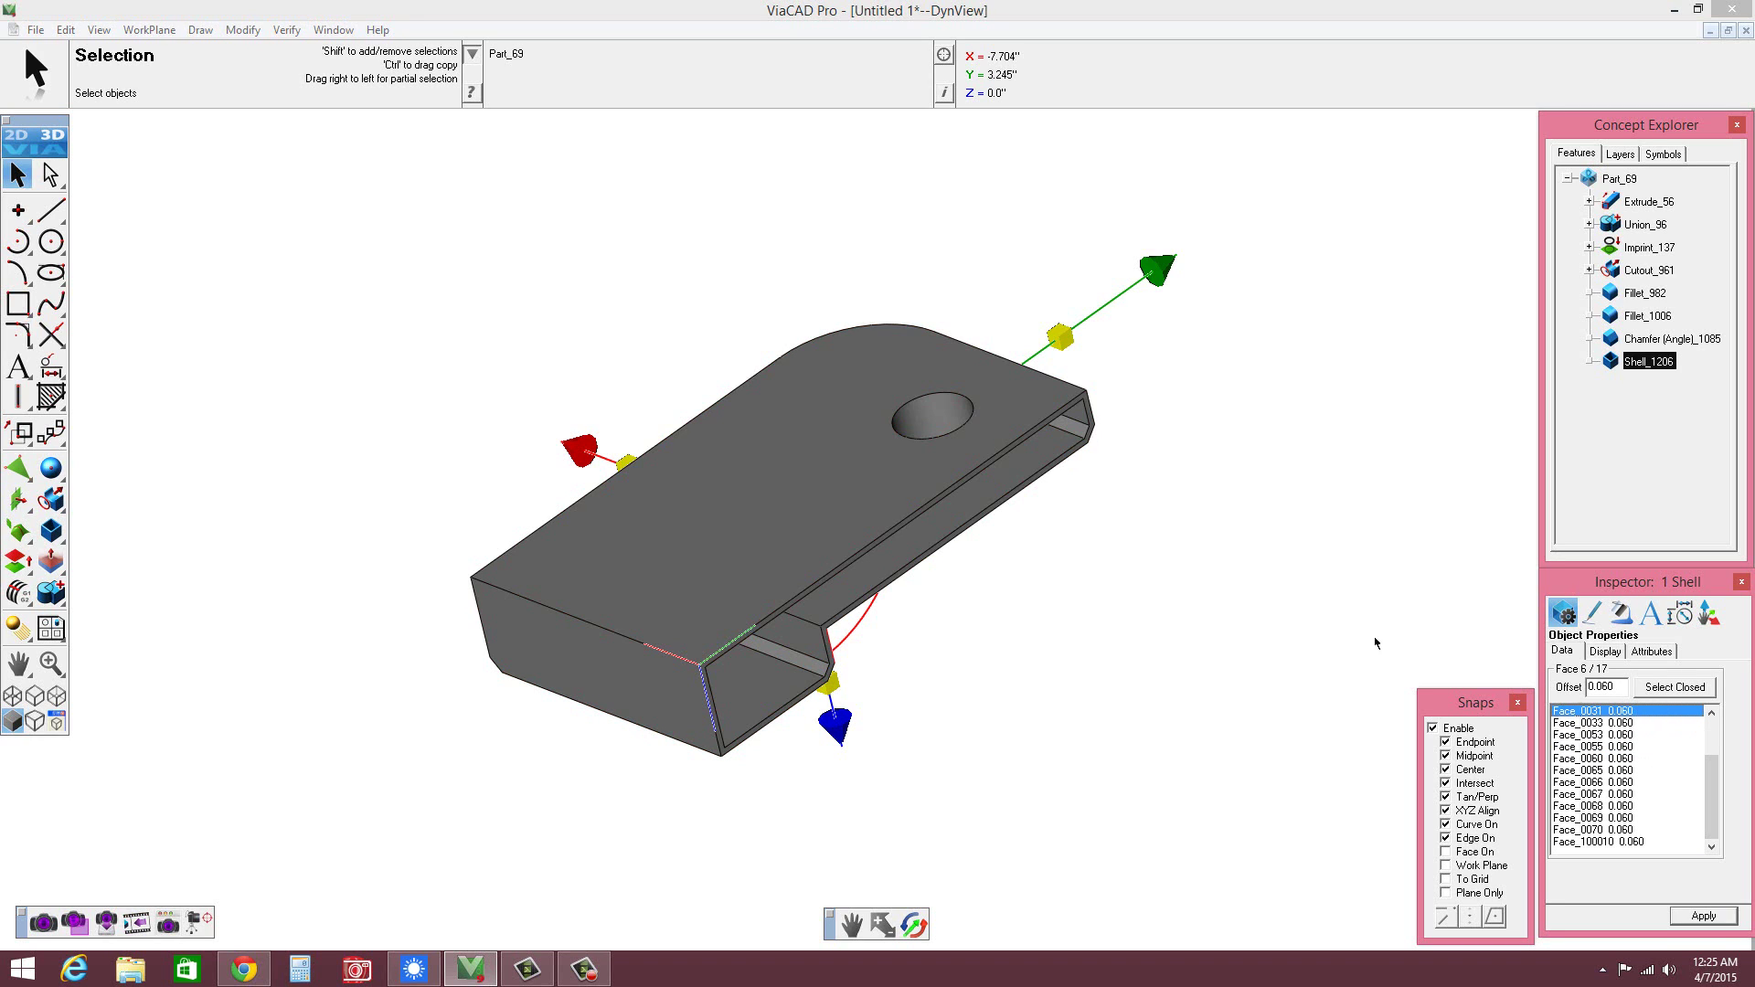
pyautogui.click(747, 618)
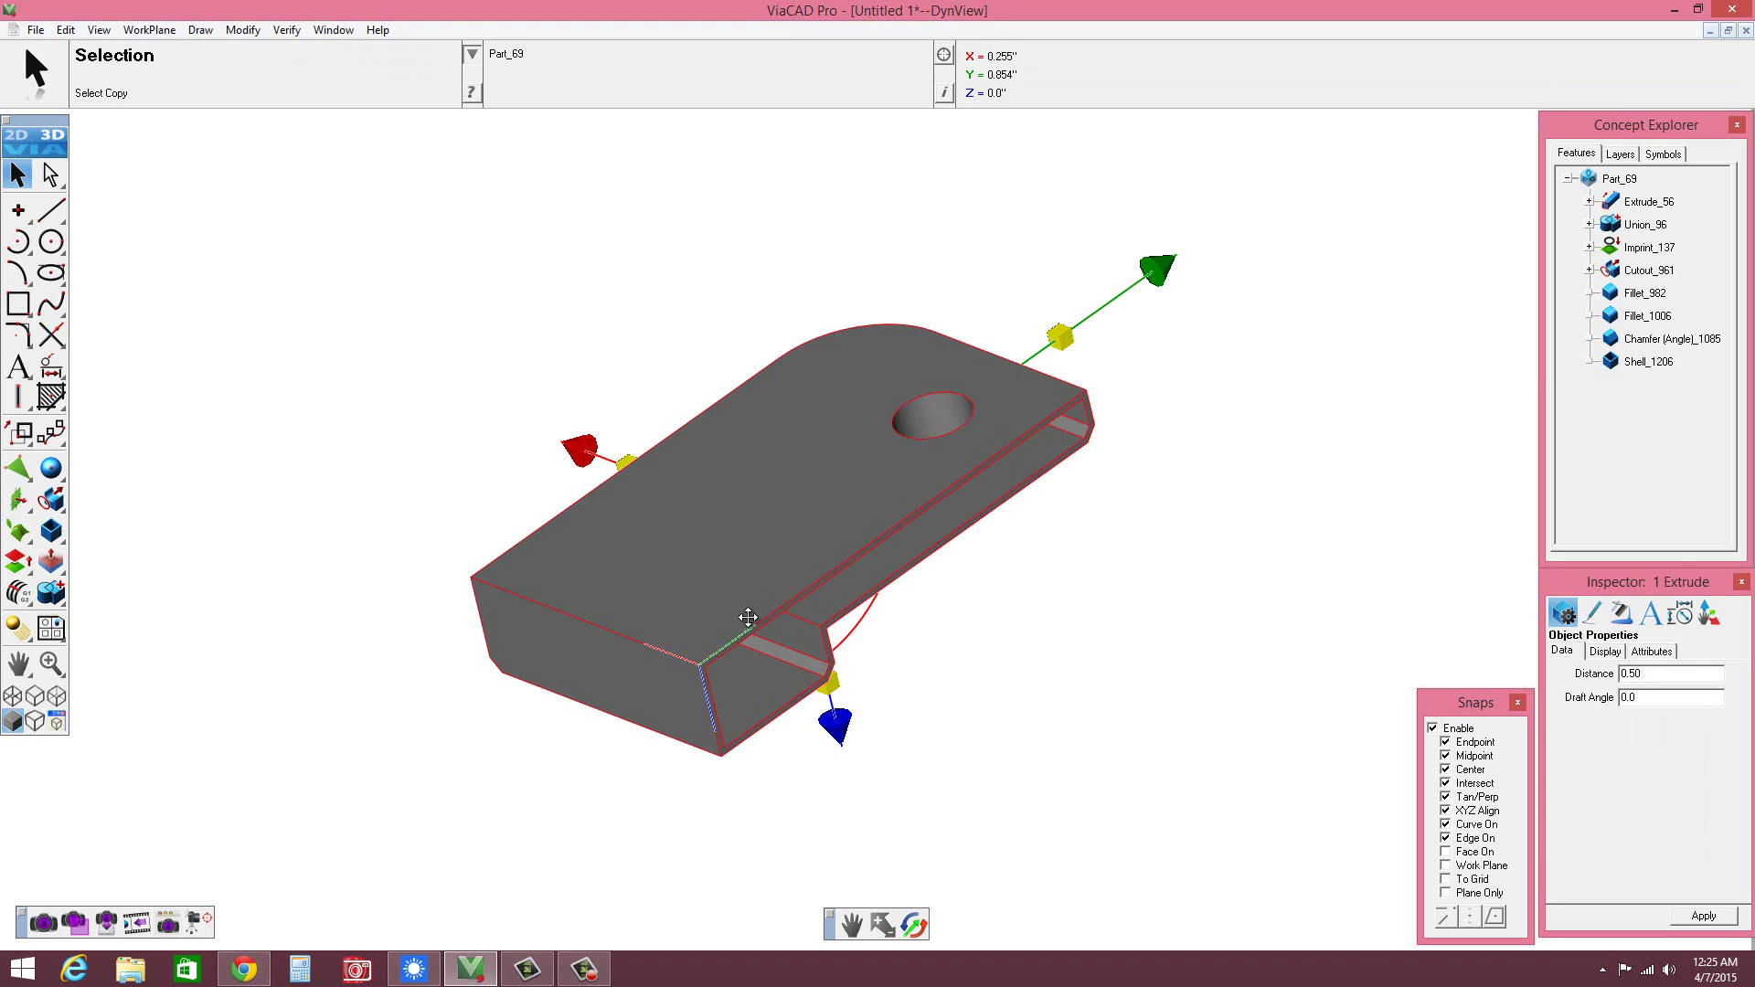
pyautogui.press('Escape')
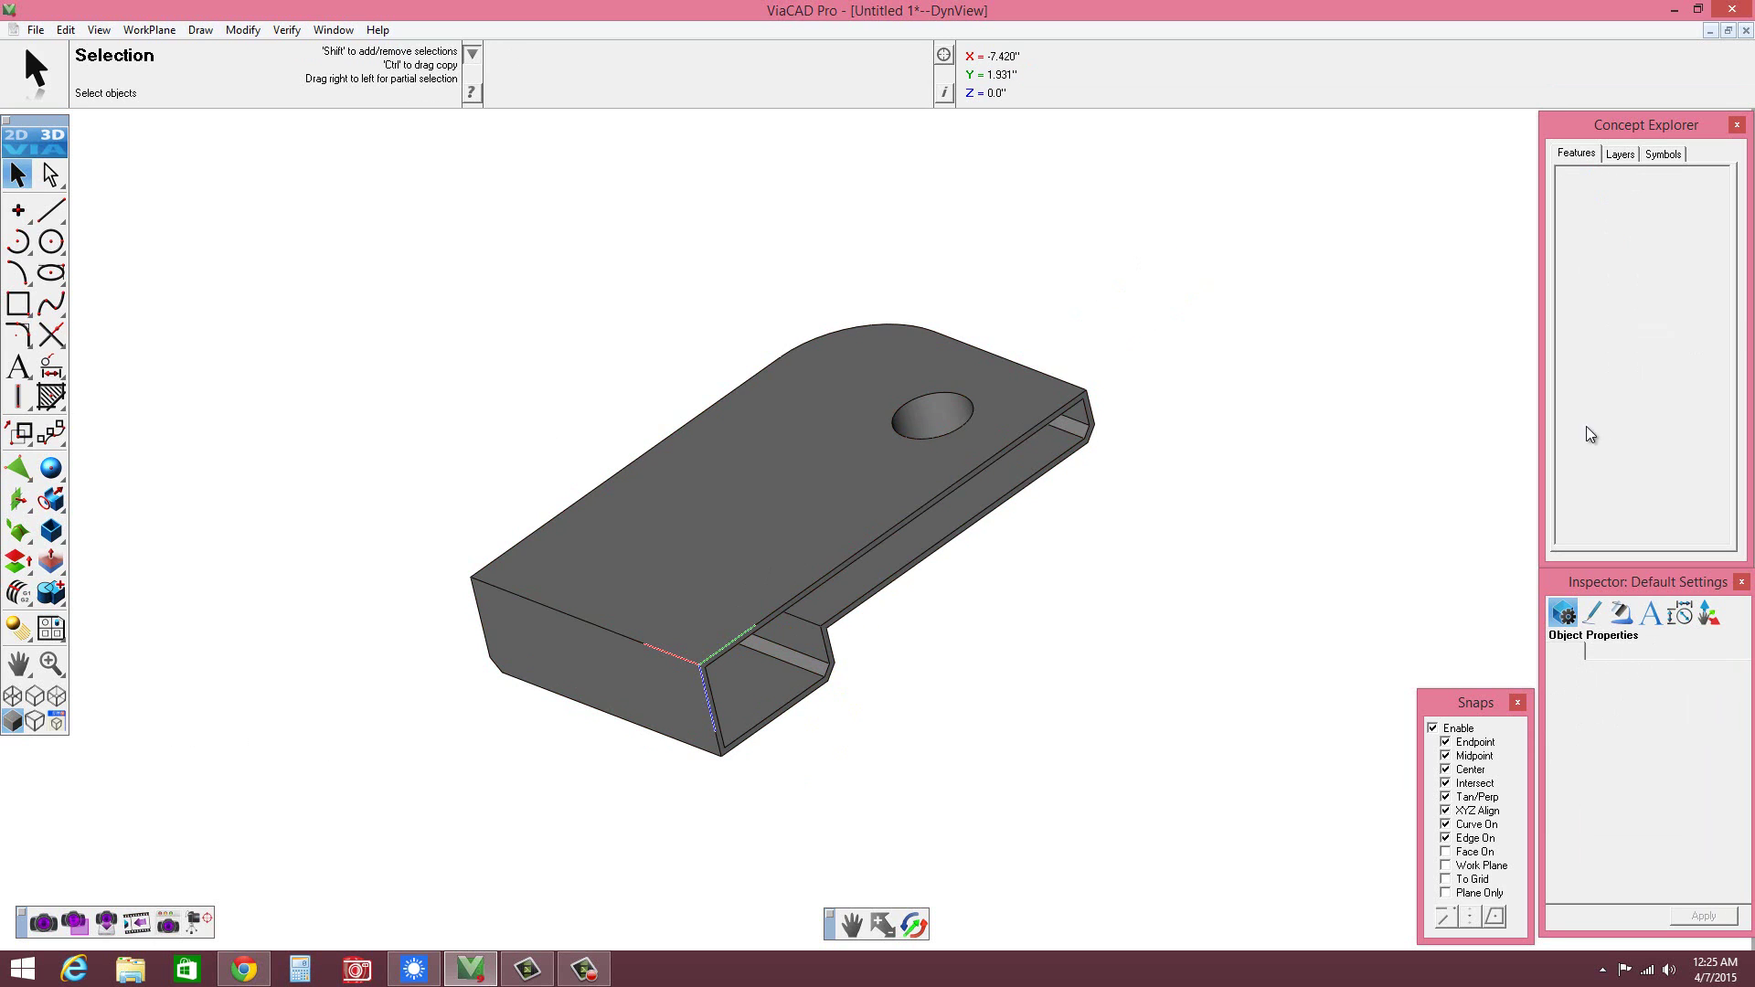
# - Remove the shell feature from the part's feature history and deselect the solid
pyautogui.click(869, 560)
pyautogui.rightClick(1636, 362)
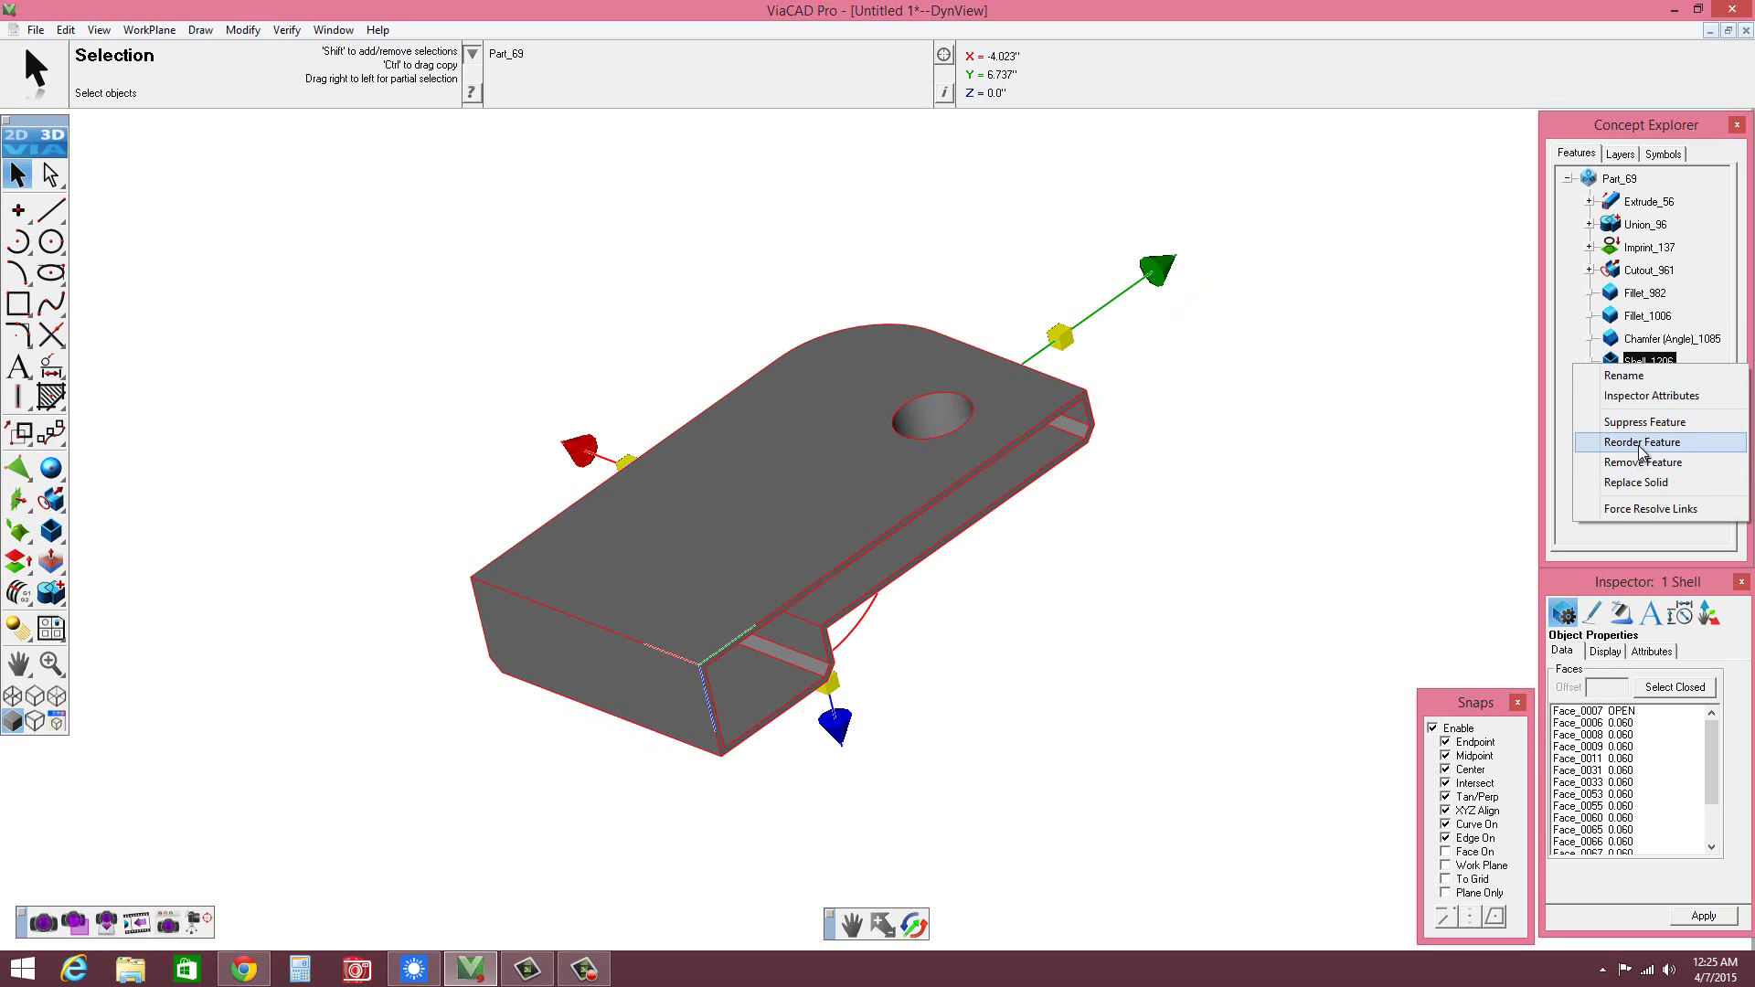
pyautogui.click(1642, 464)
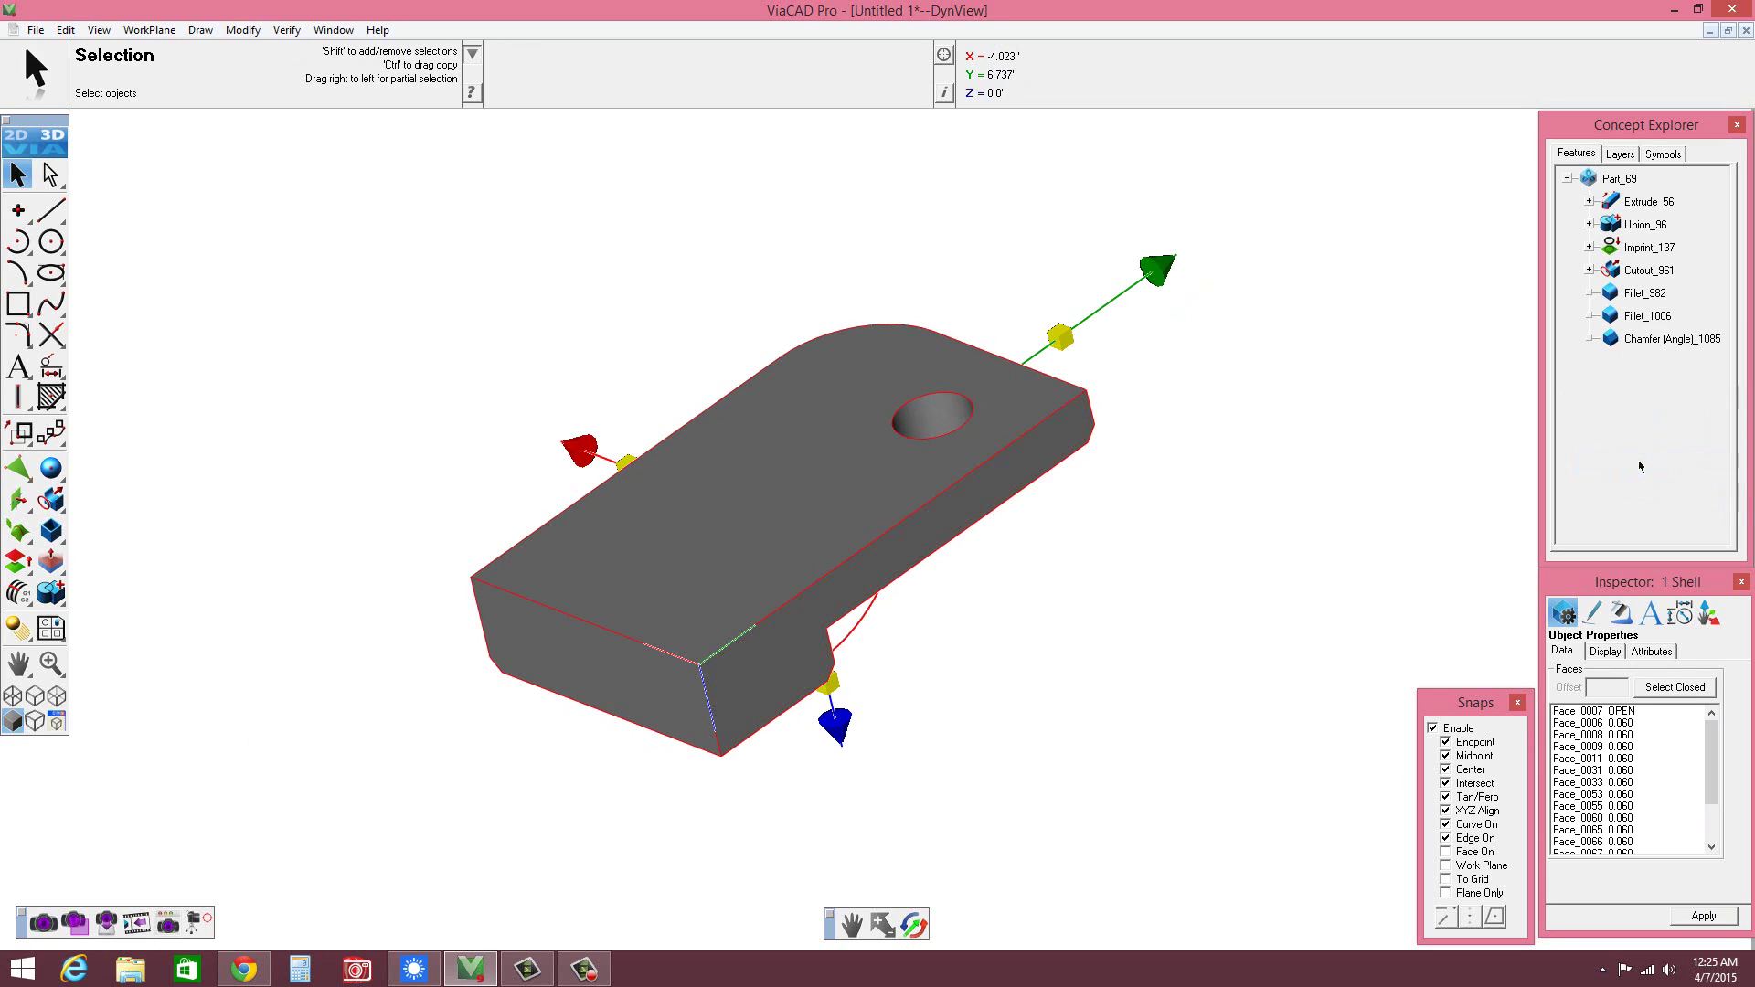
pyautogui.click(1178, 593)
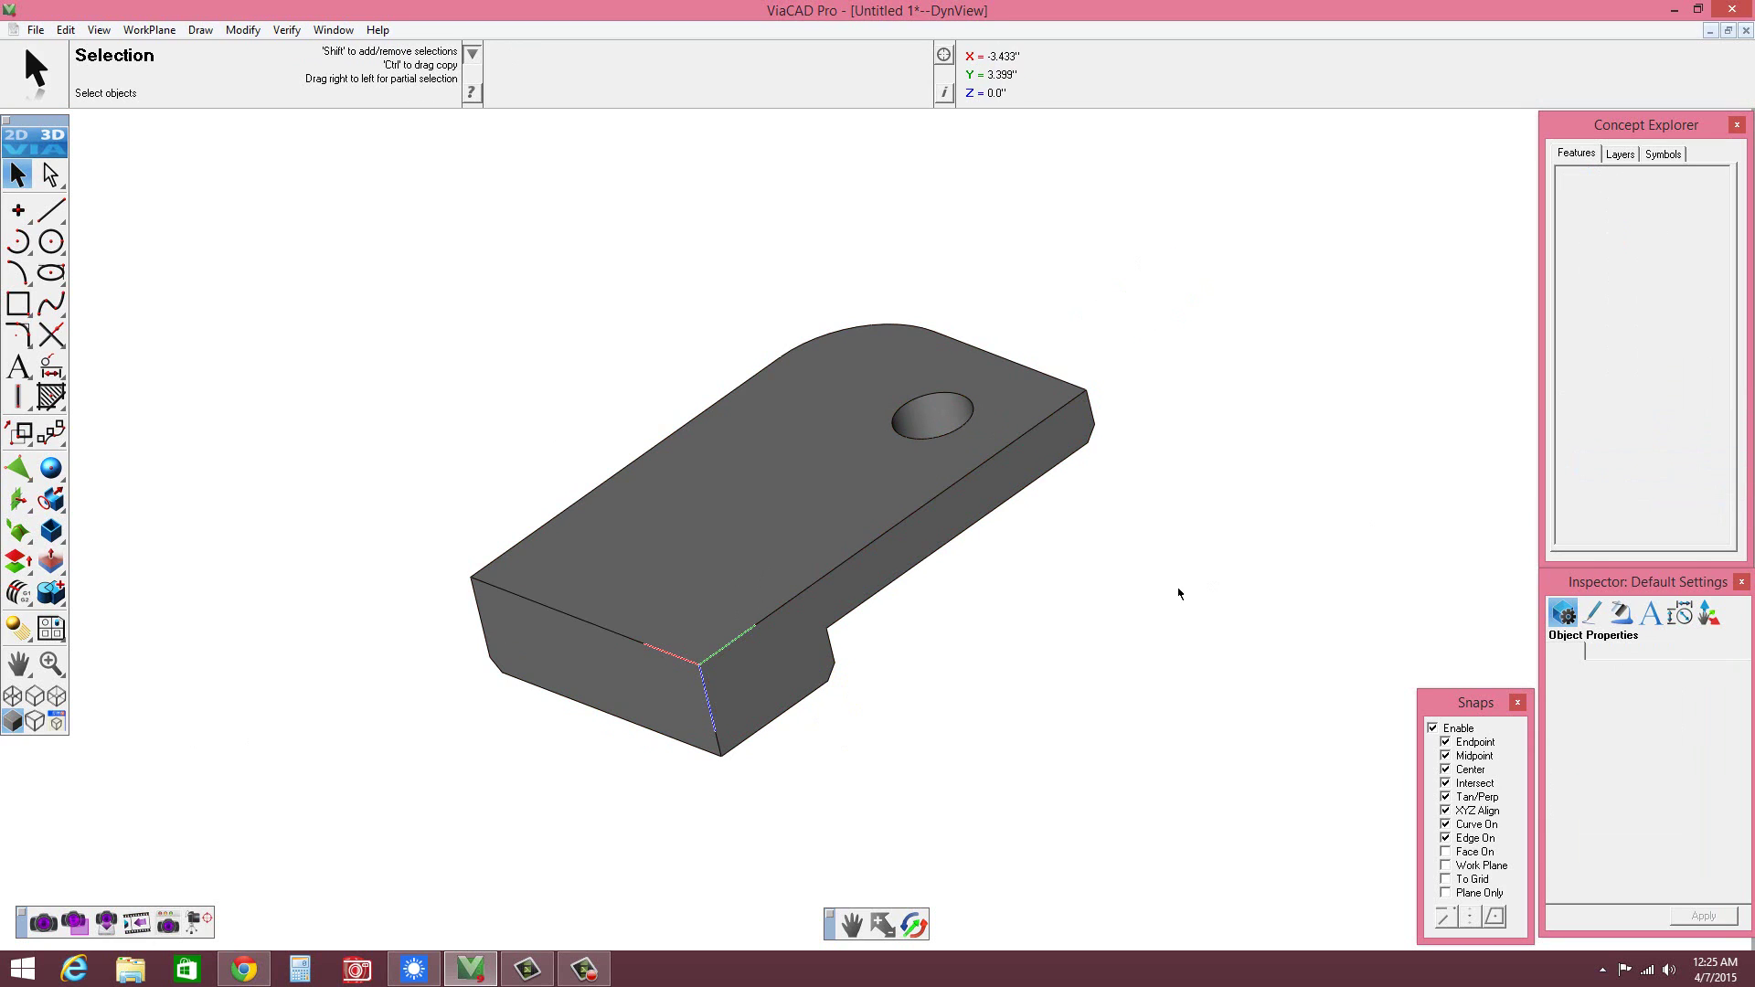
pyautogui.click(808, 523)
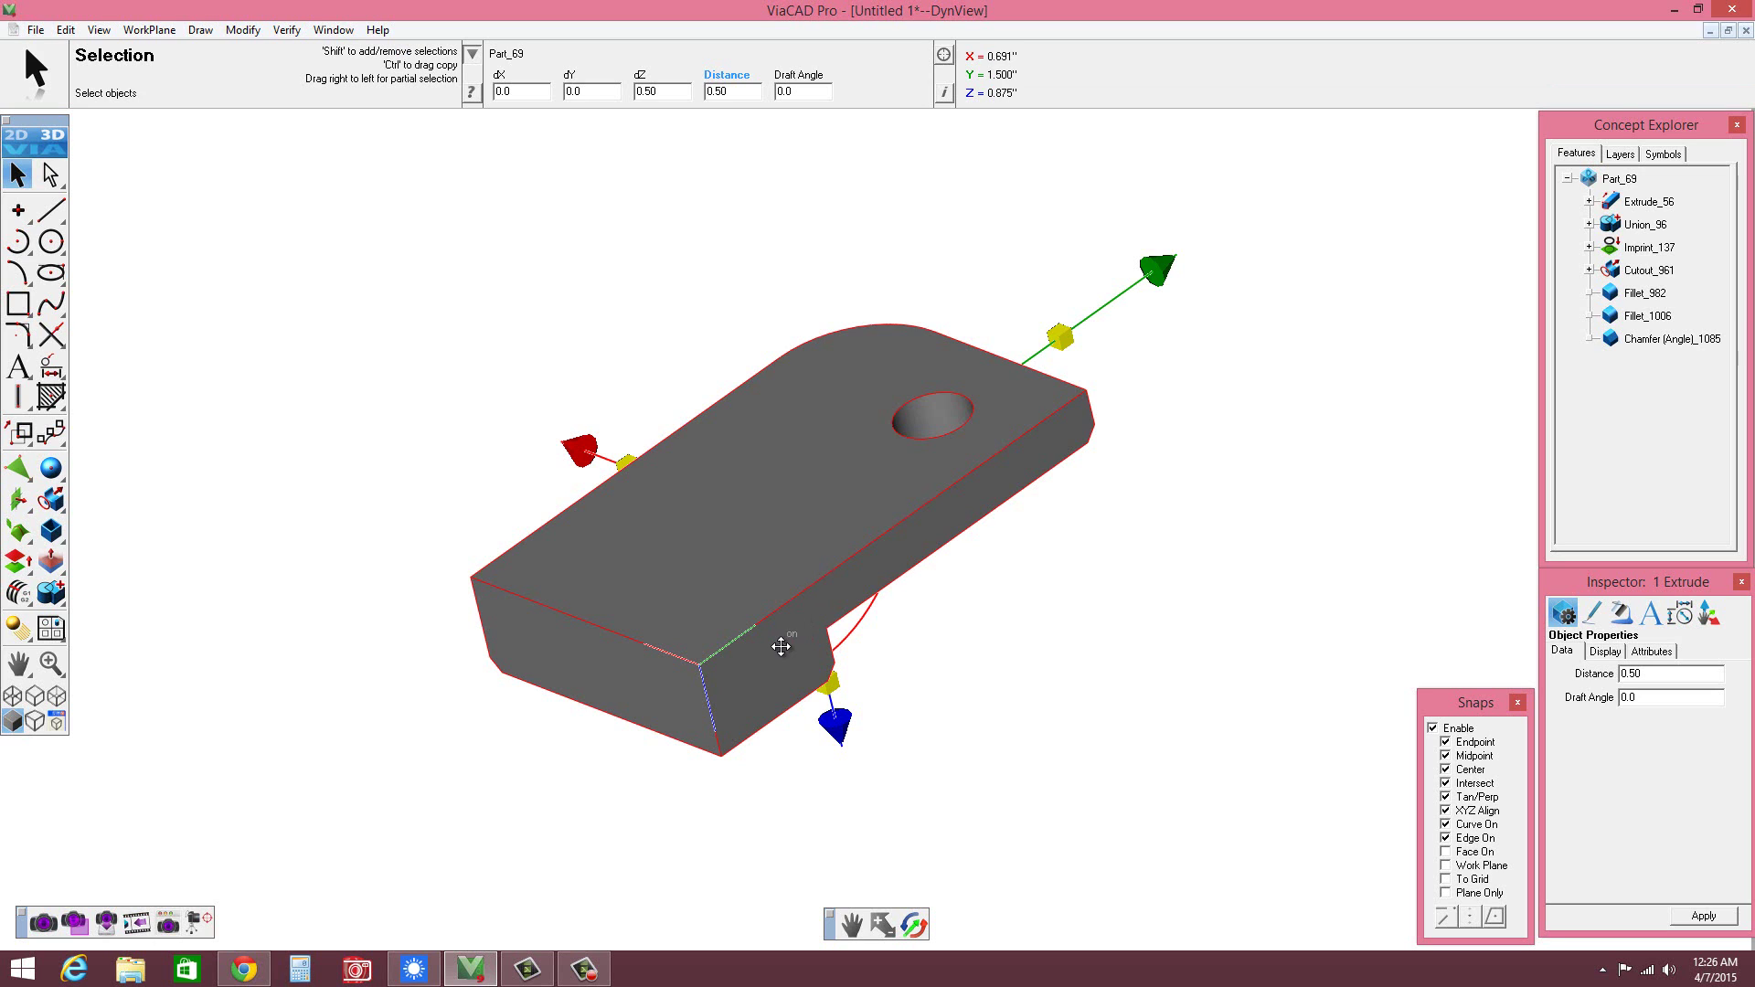
pyautogui.keyDown('shift'); pyautogui.click(778, 603); pyautogui.keyUp('shift')
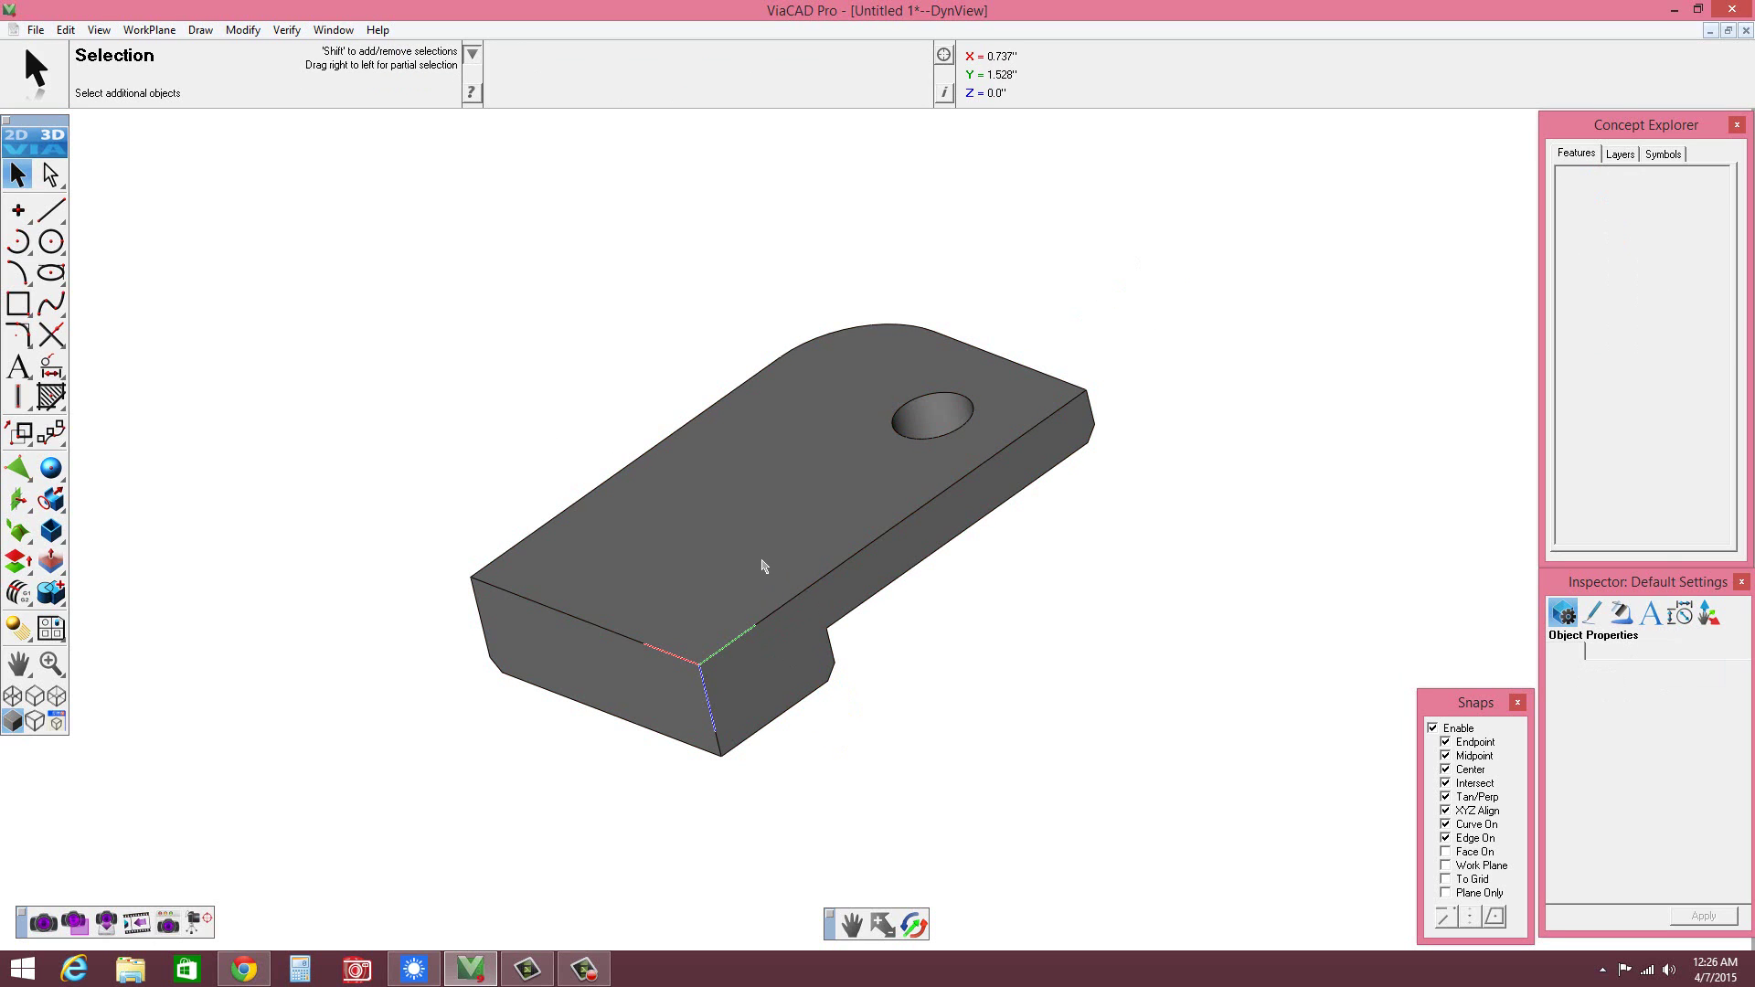
pyautogui.click(763, 574)
pyautogui.keyDown('shift'); pyautogui.click(784, 654); pyautogui.keyUp('shift')
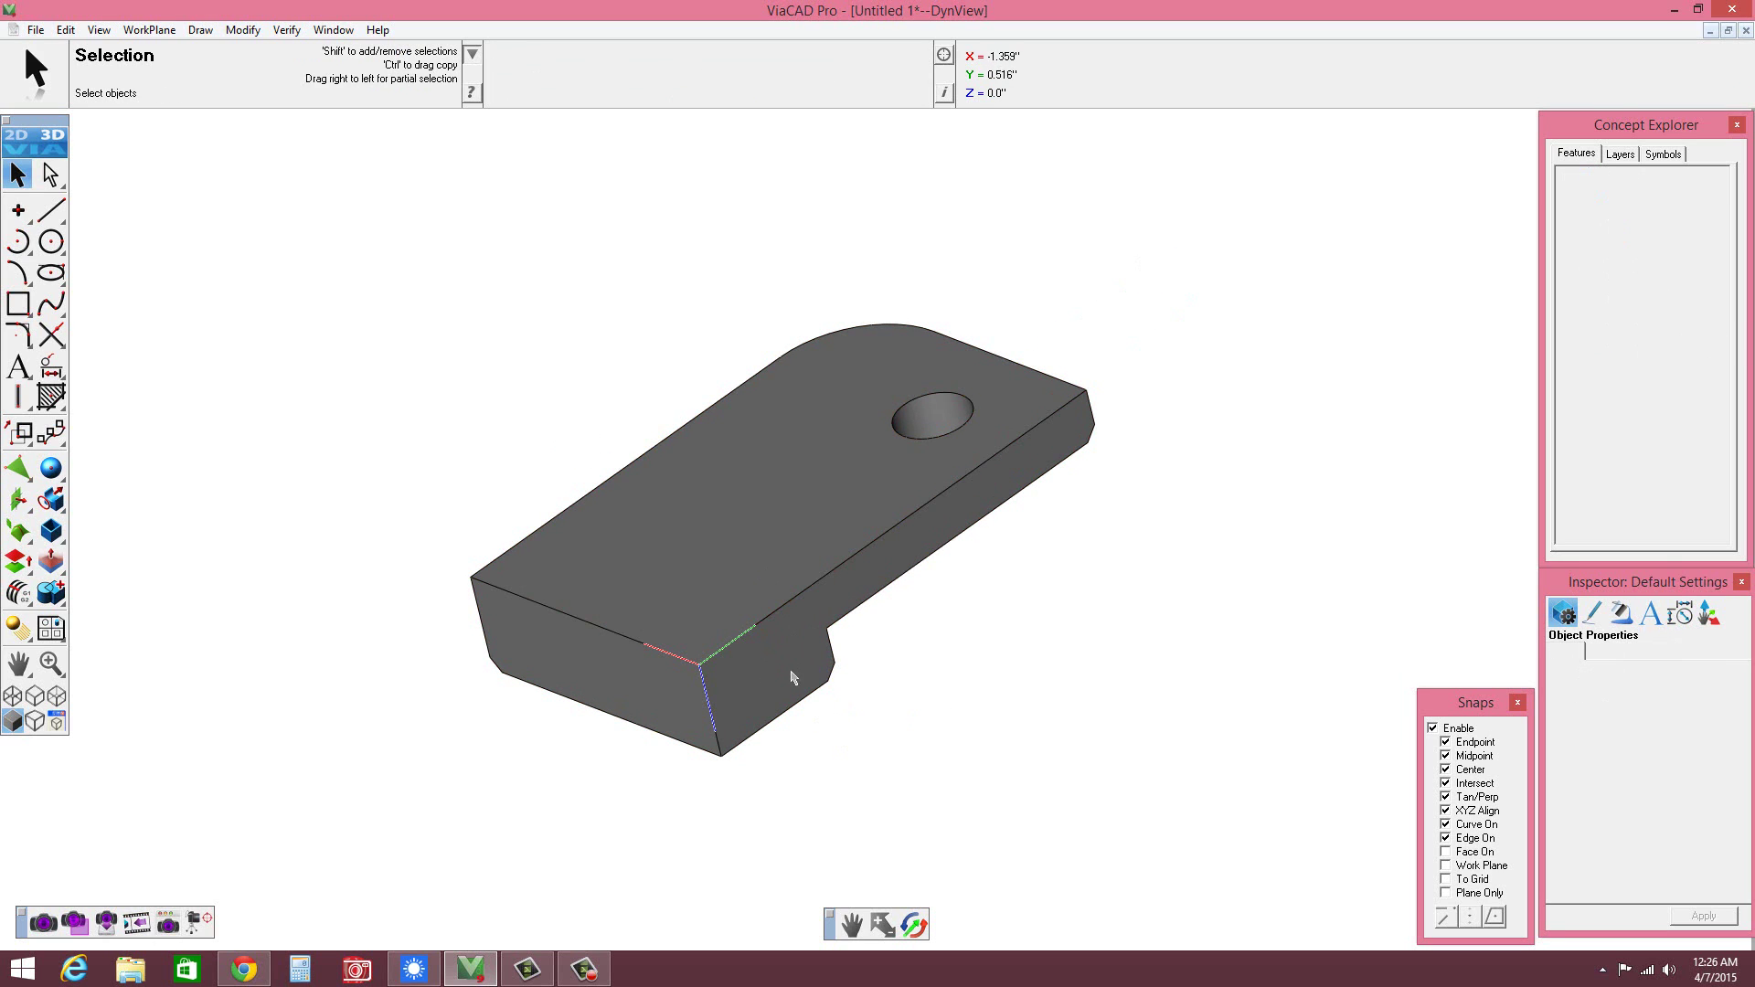
pyautogui.click(804, 631)
pyautogui.click(1418, 413)
# - Shell the solid with a 0.060 inch offset, leaving the short end face of the tall block (Face 6) open
pyautogui.click(48, 532)
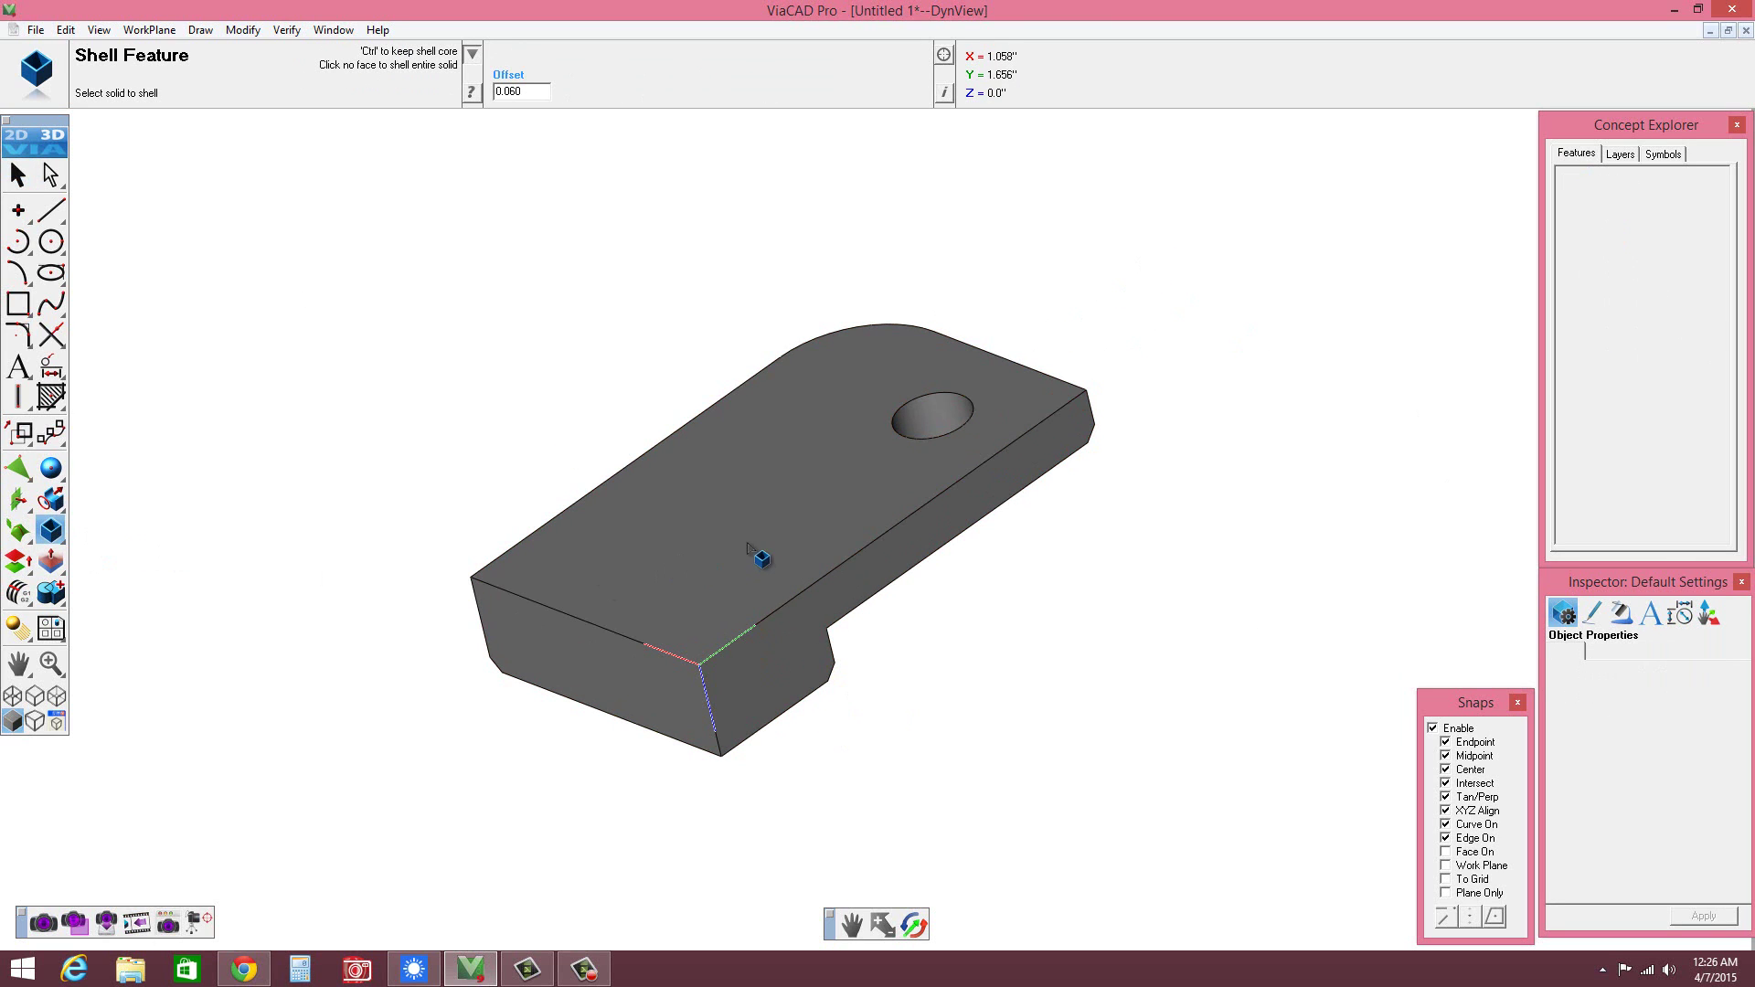
pyautogui.click(696, 496)
pyautogui.click(658, 676)
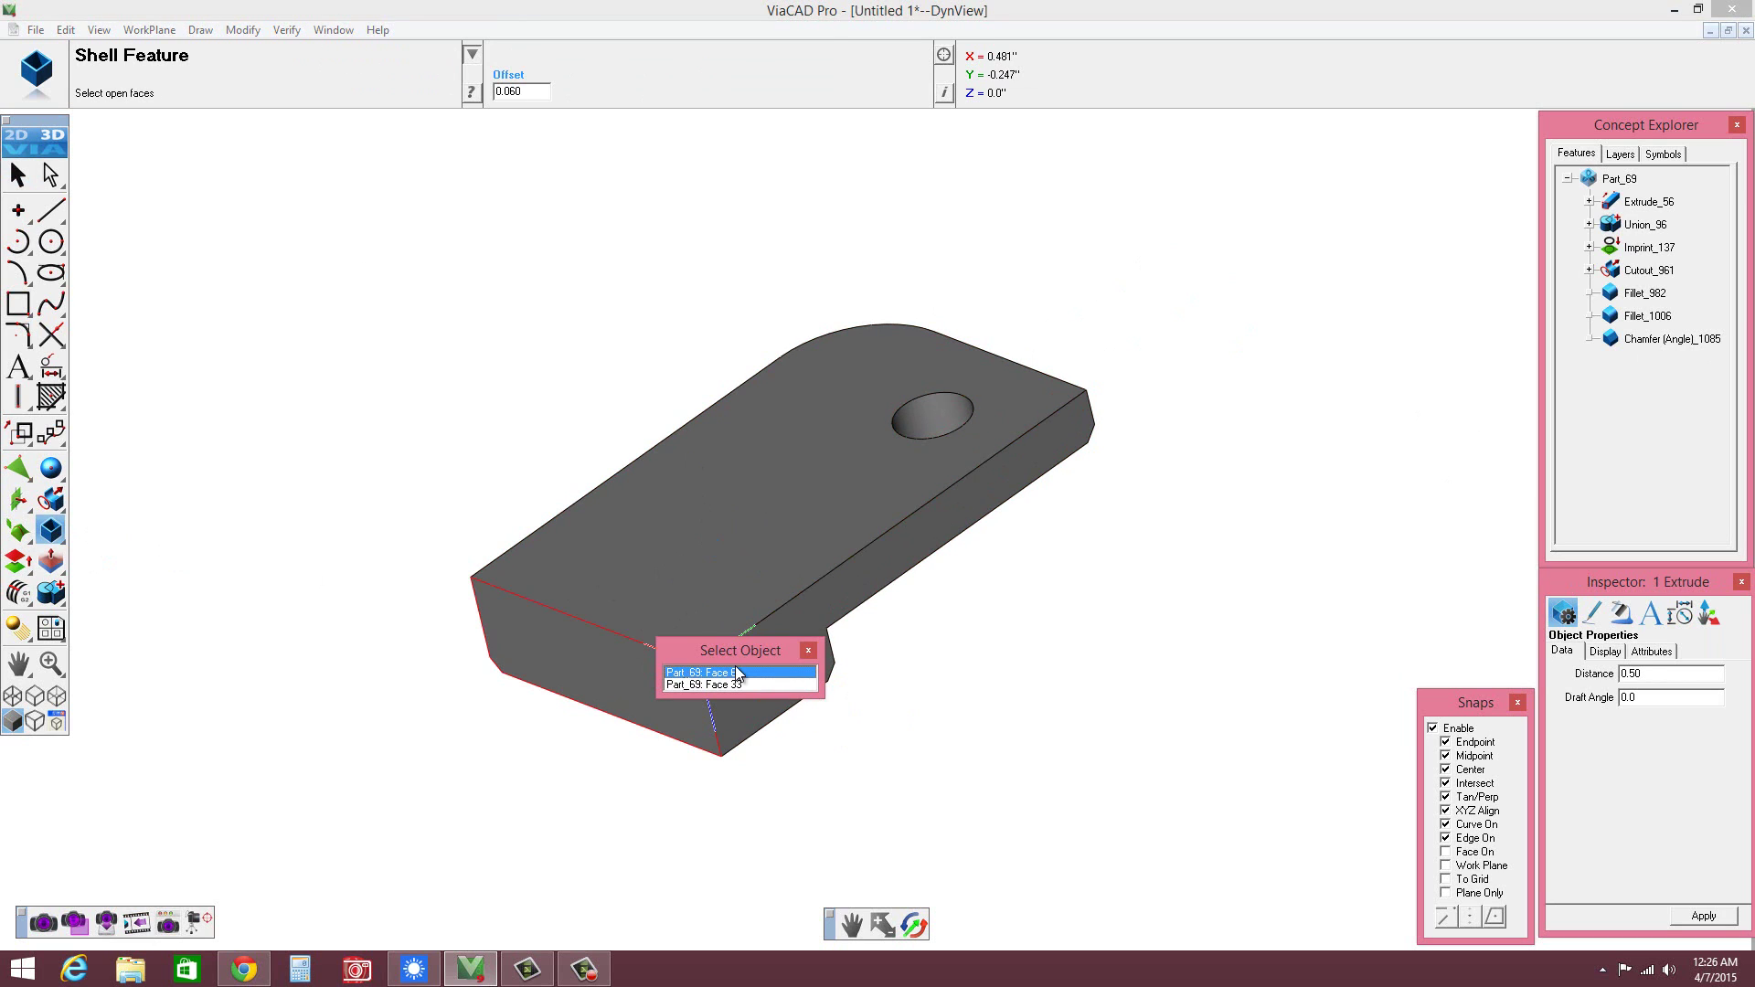
pyautogui.click(737, 673)
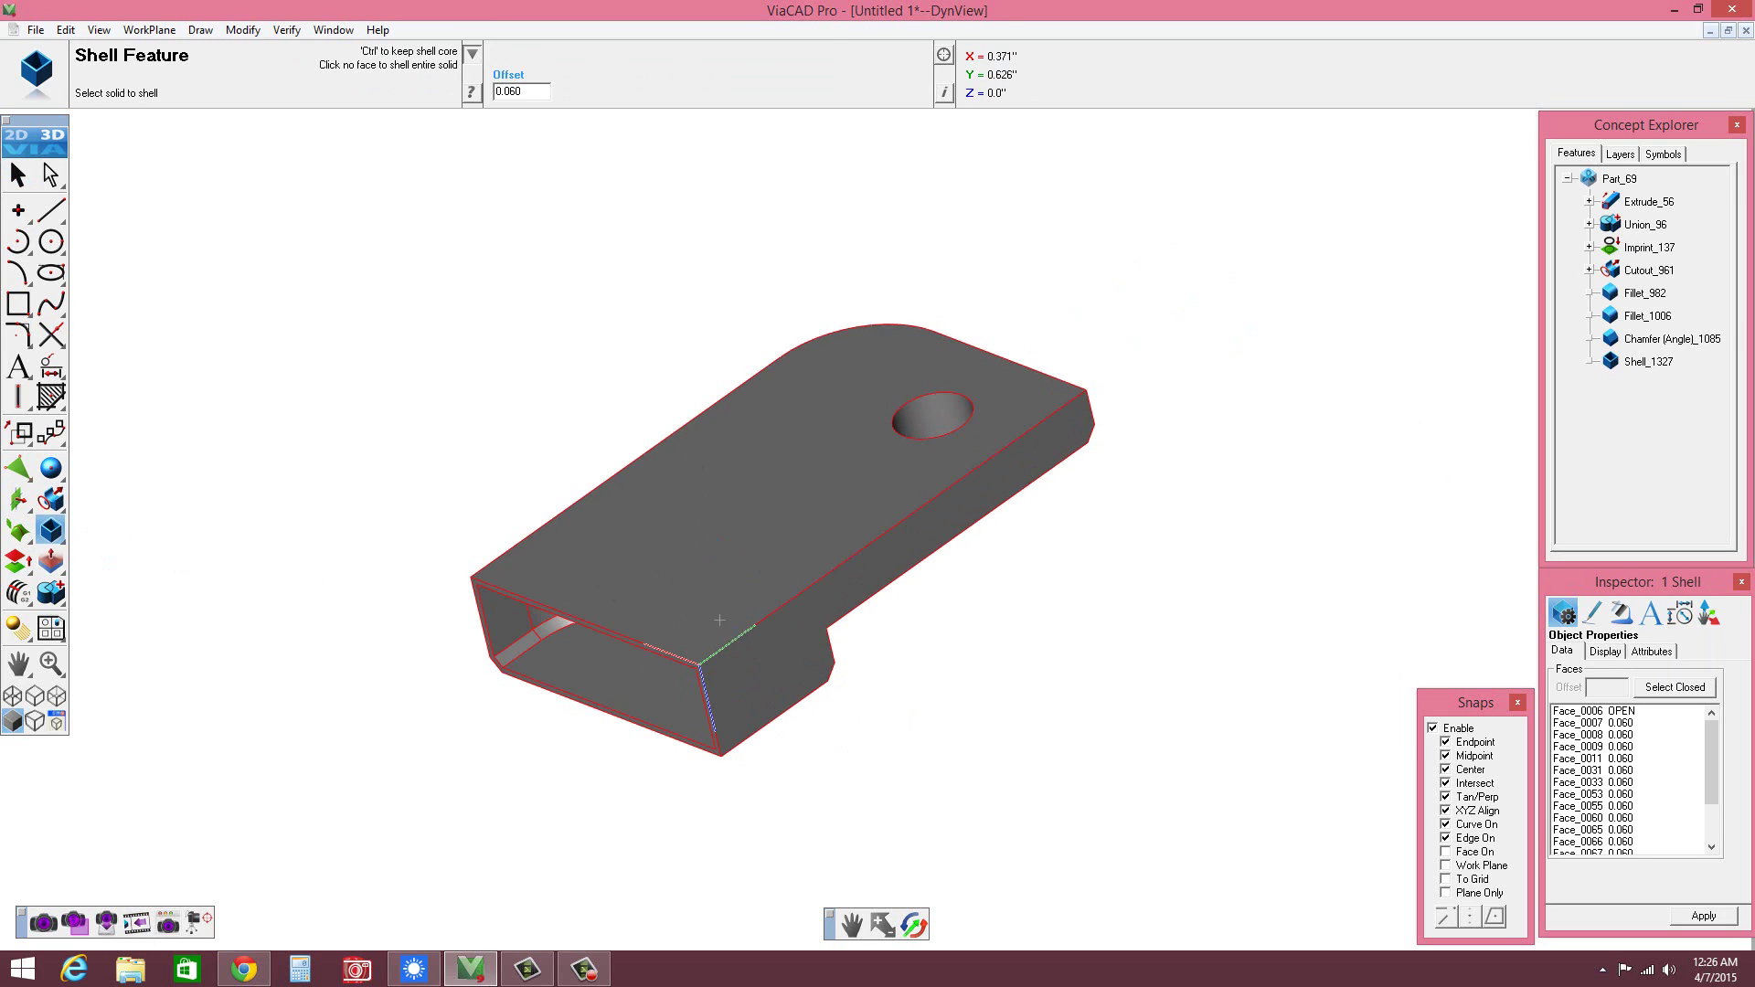
# - Read the Shell Feature help page in the Chrome browser and return to ViaCAD Pro
pyautogui.click(578, 976)
pyautogui.click(1664, 892)
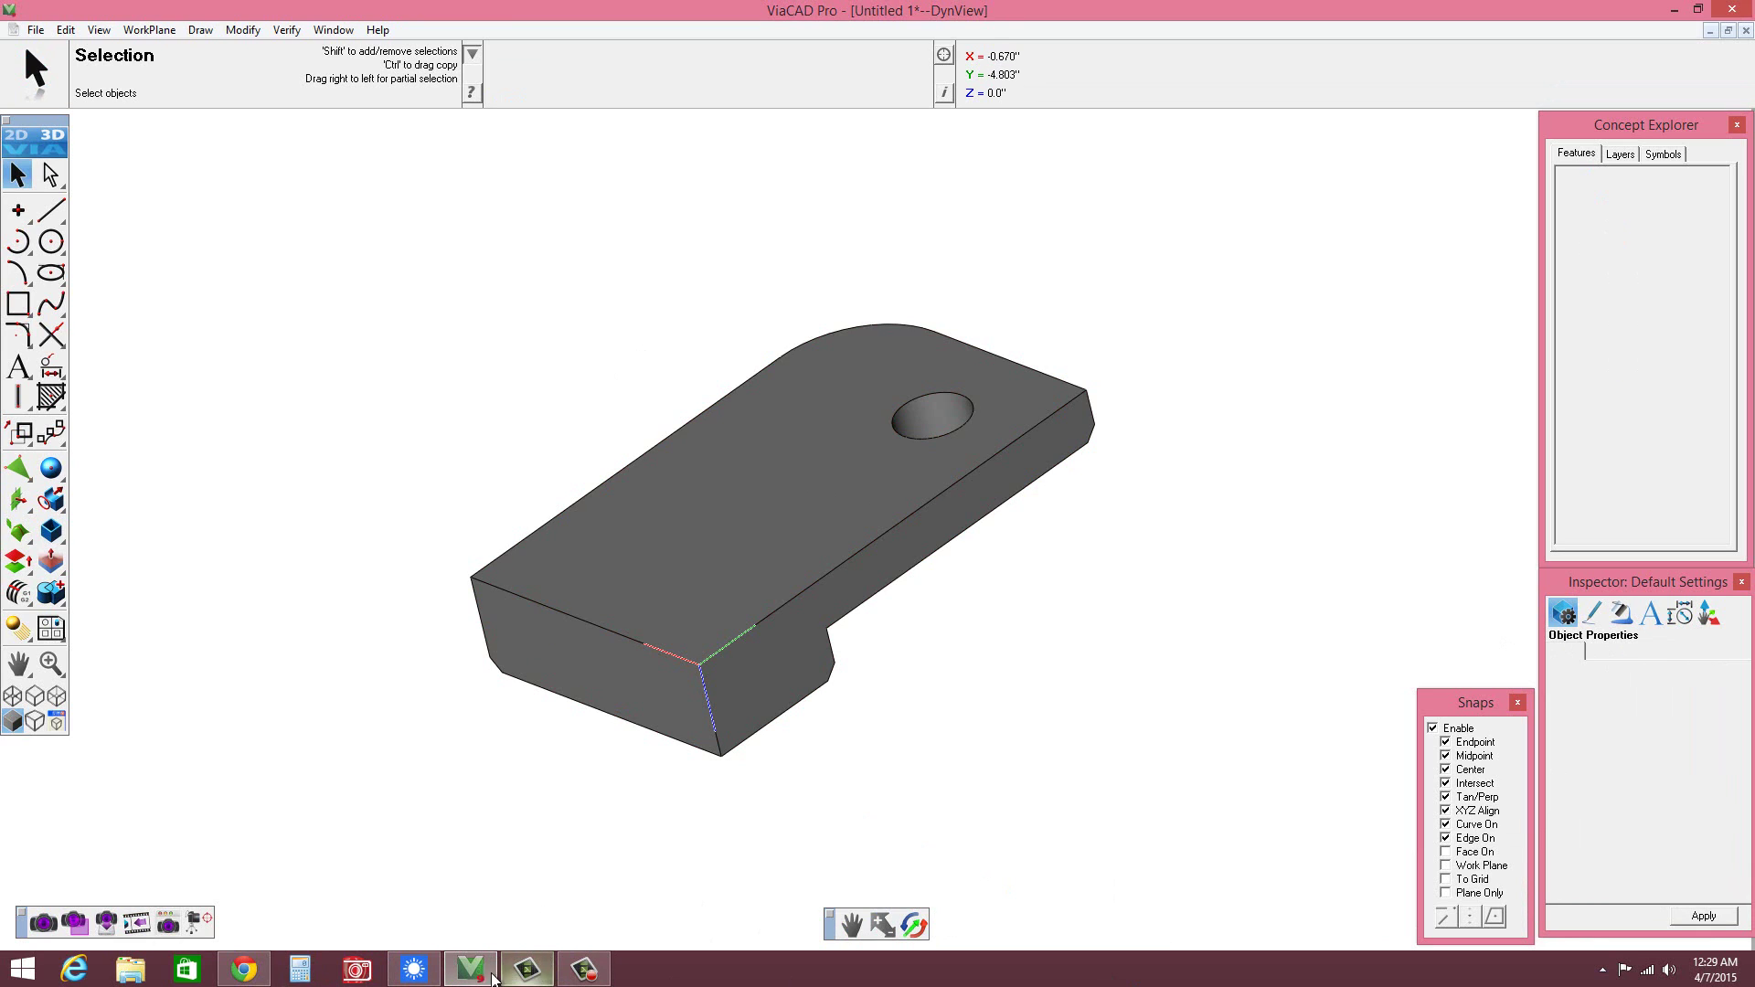
pyautogui.click(243, 969)
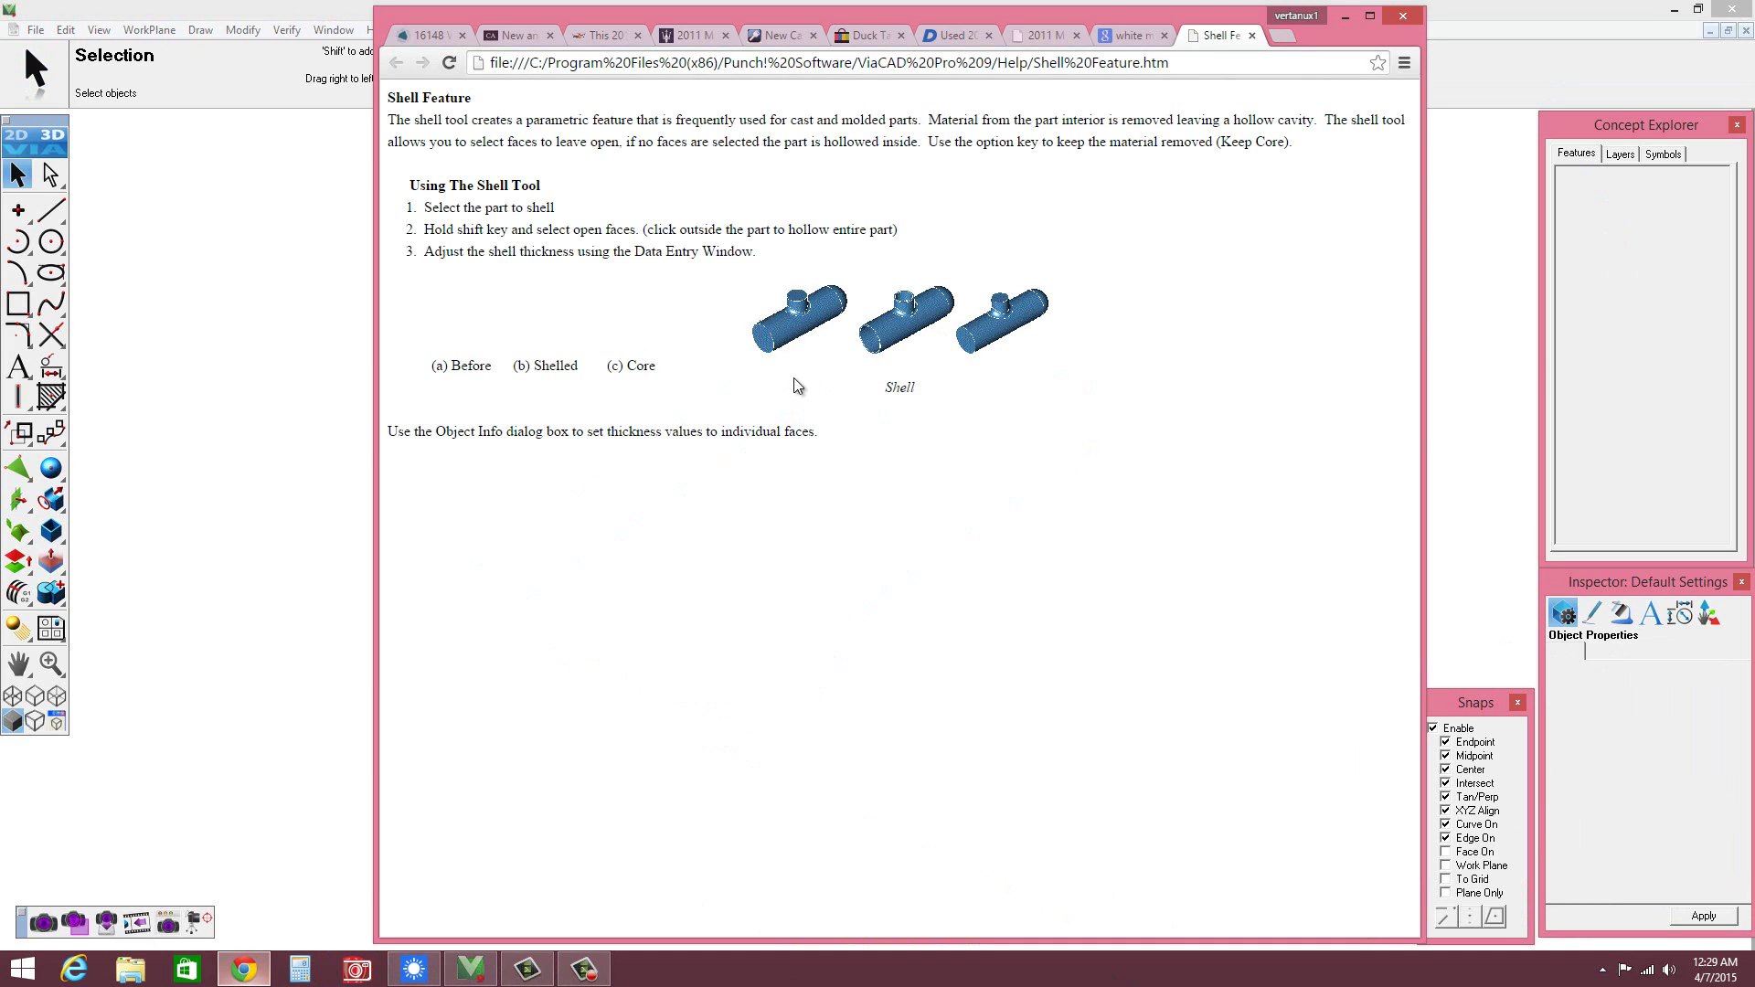
pyautogui.click(278, 285)
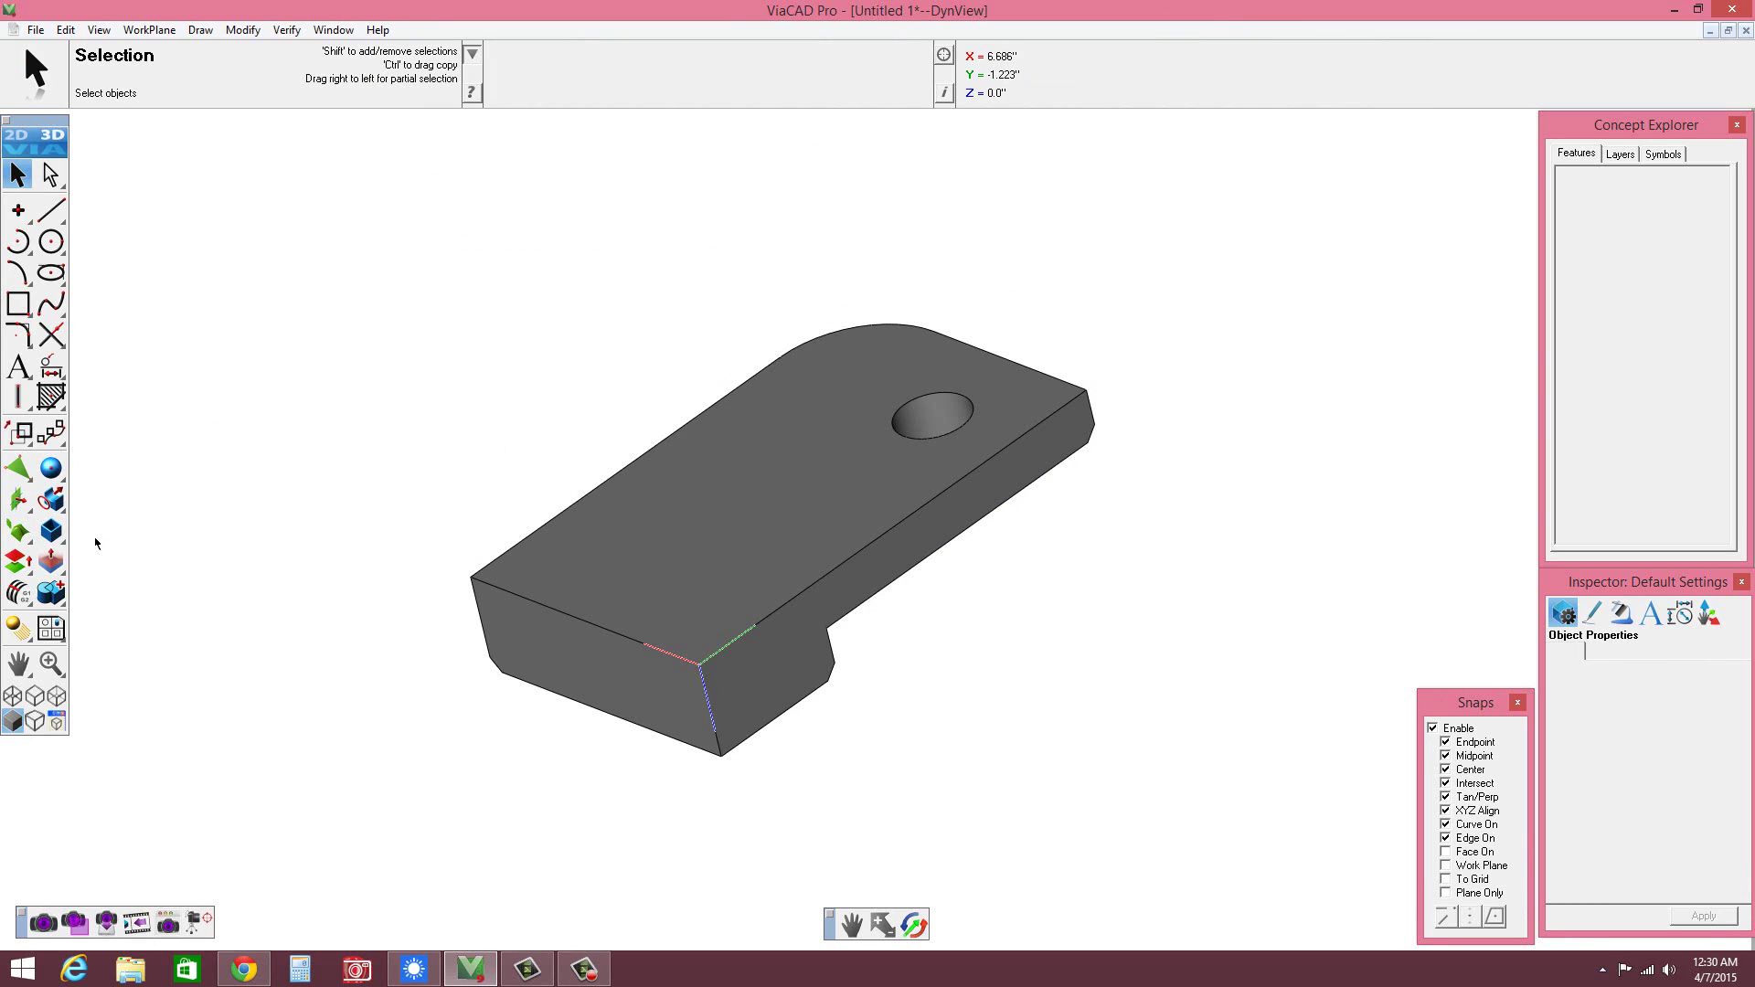
# - Shell the solid with a 0.060 inch offset, leaving the large flat face around the hole opening (Face 11) open
pyautogui.click(52, 532)
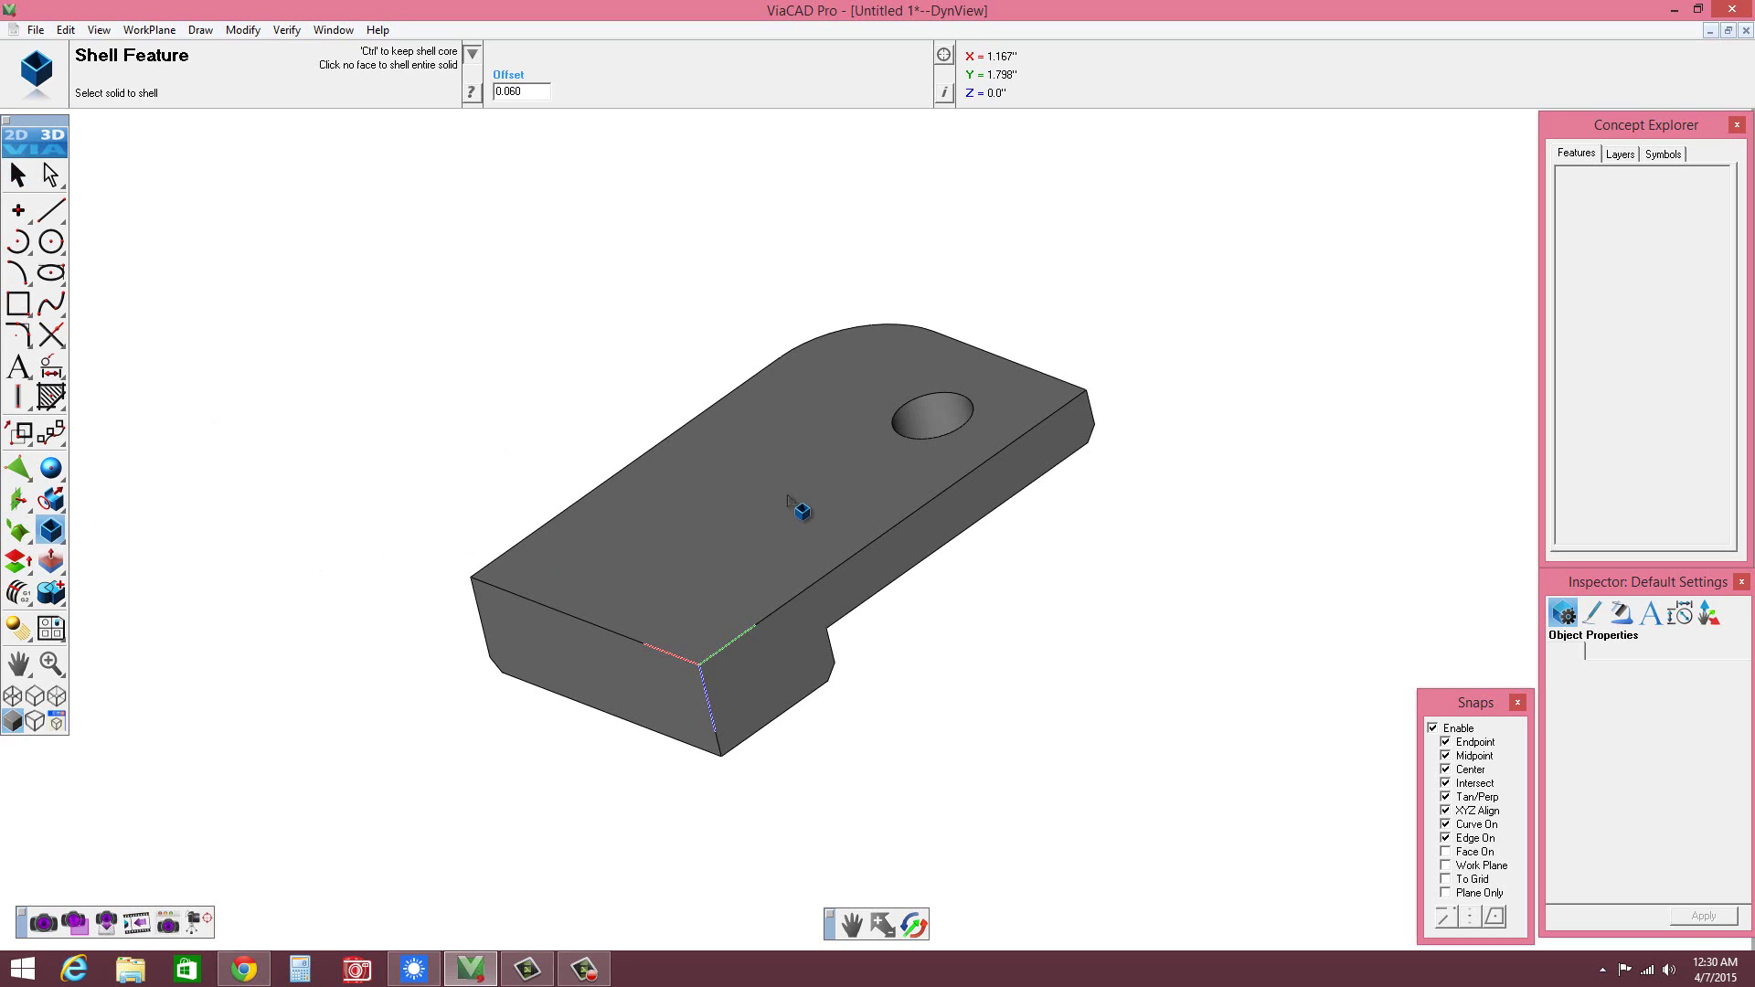
pyautogui.click(751, 539)
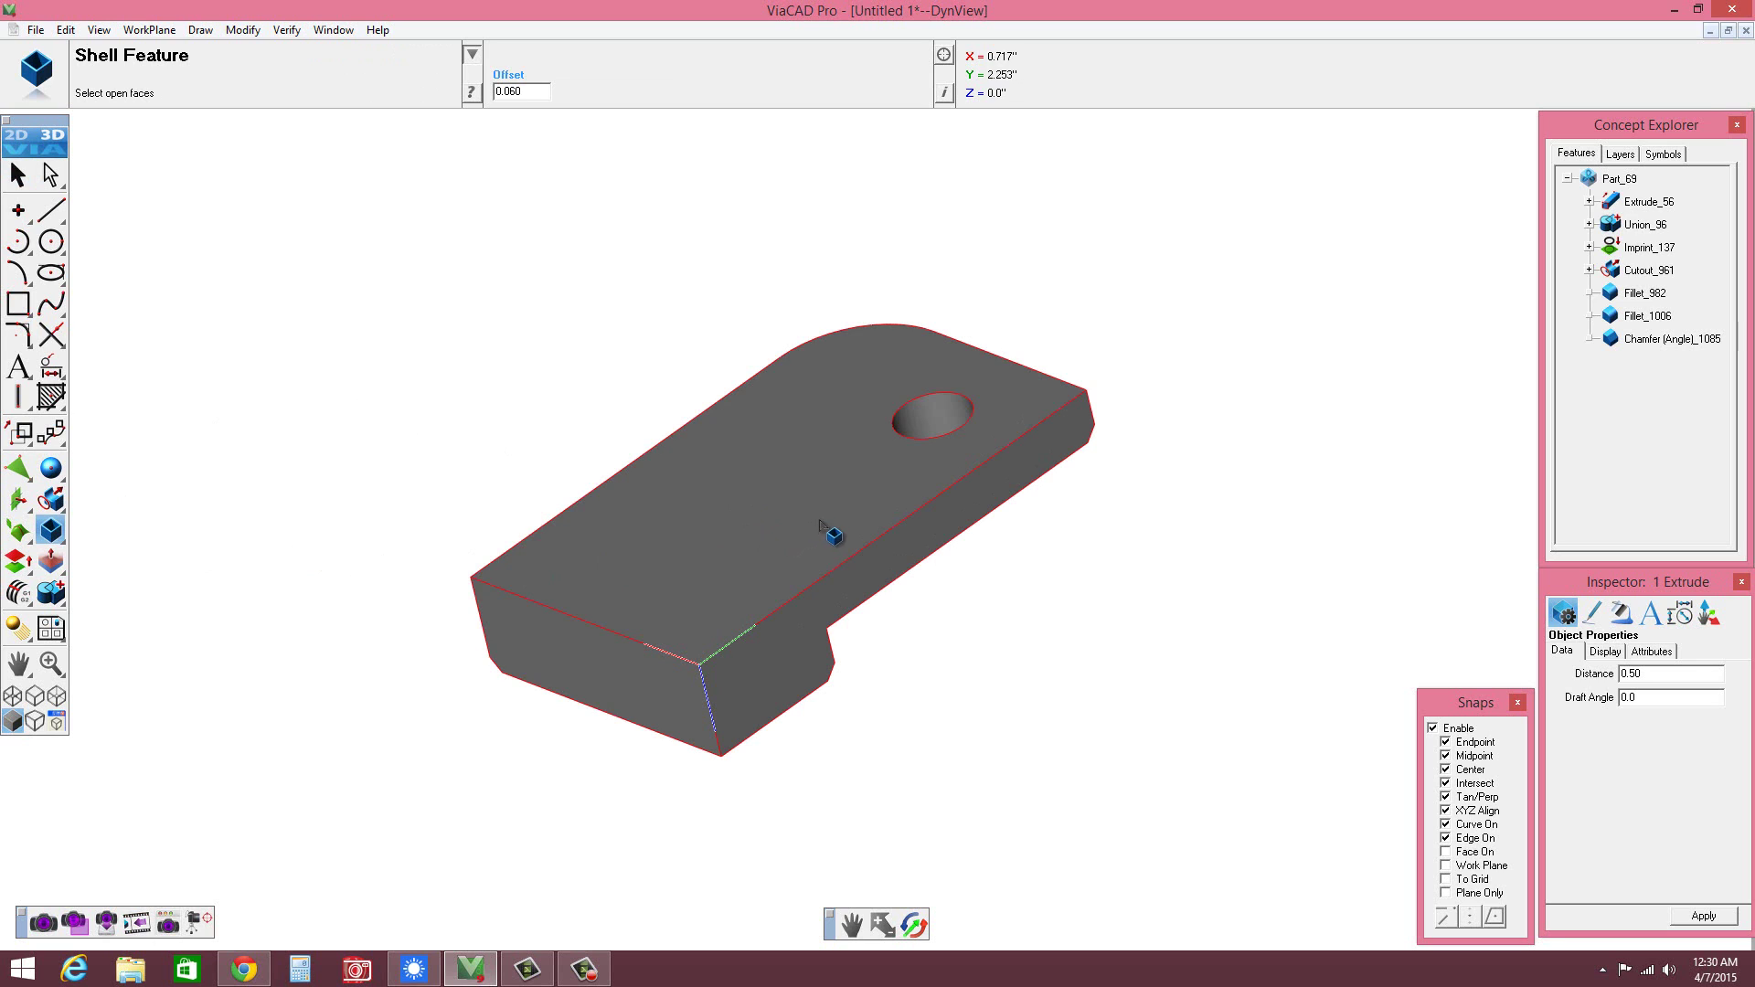
pyautogui.moveTo(822, 521)
pyautogui.click(908, 526)
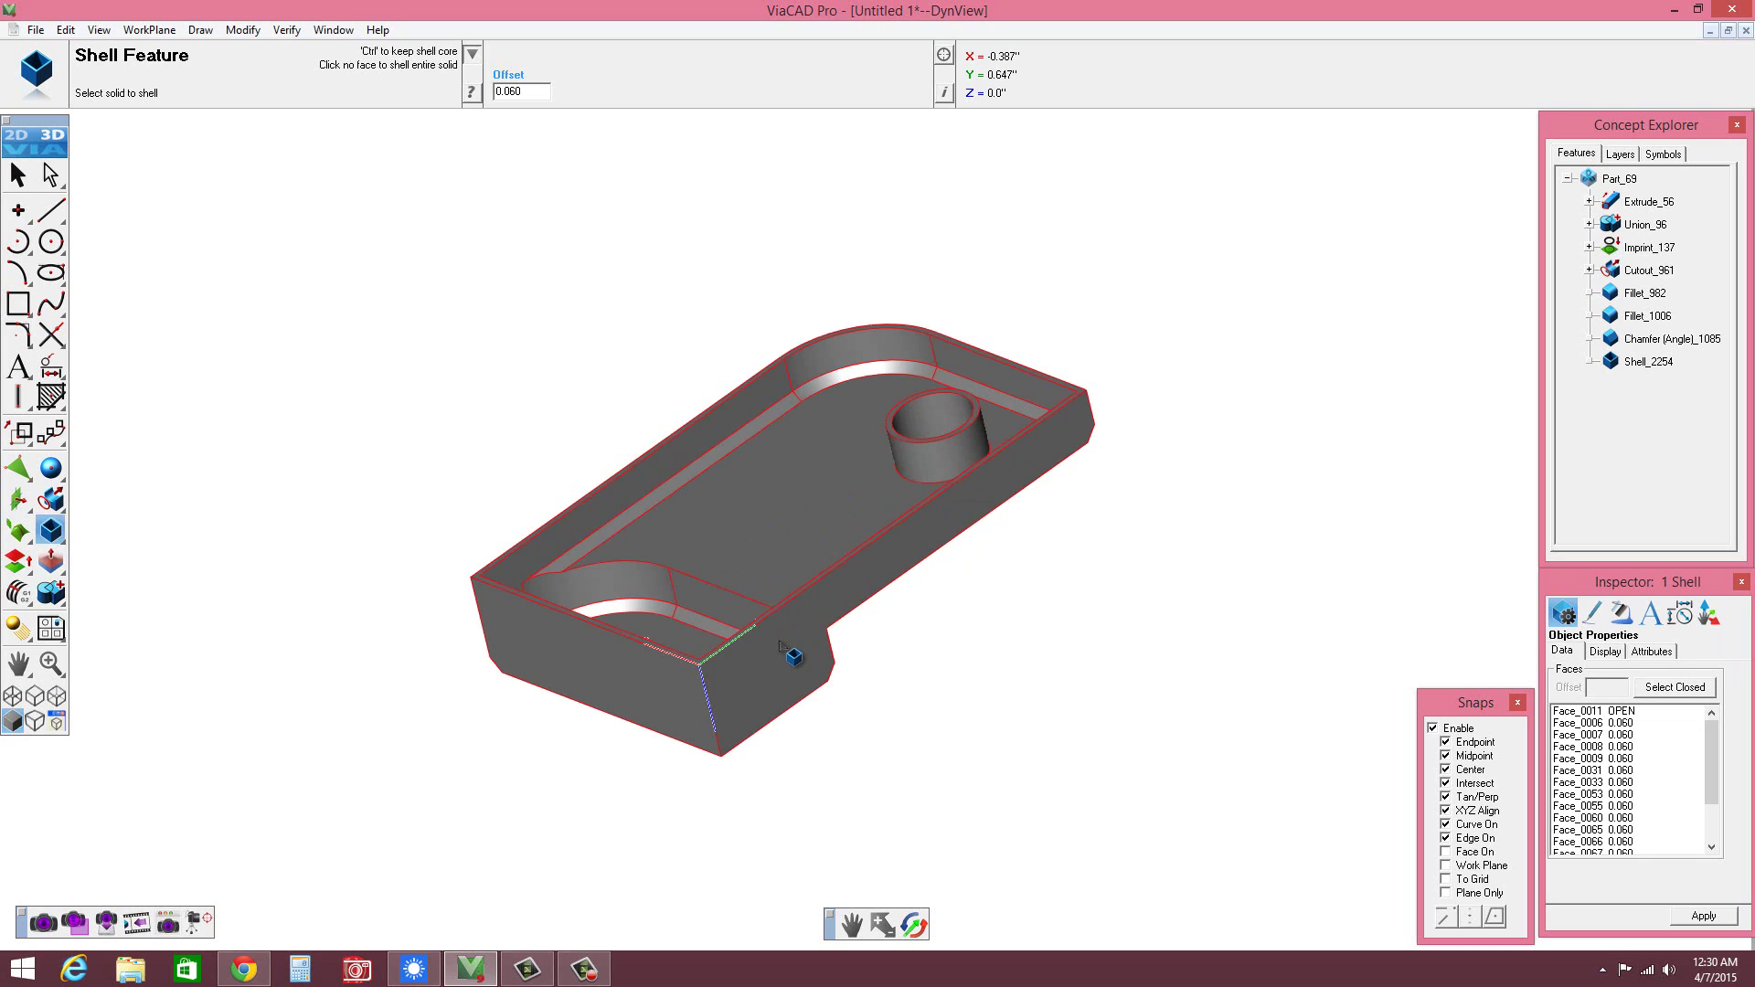
# - Set the shell offsets of Face_0006 and Face_0007 to 0, apply the change and deselect the solid
pyautogui.click(1616, 723)
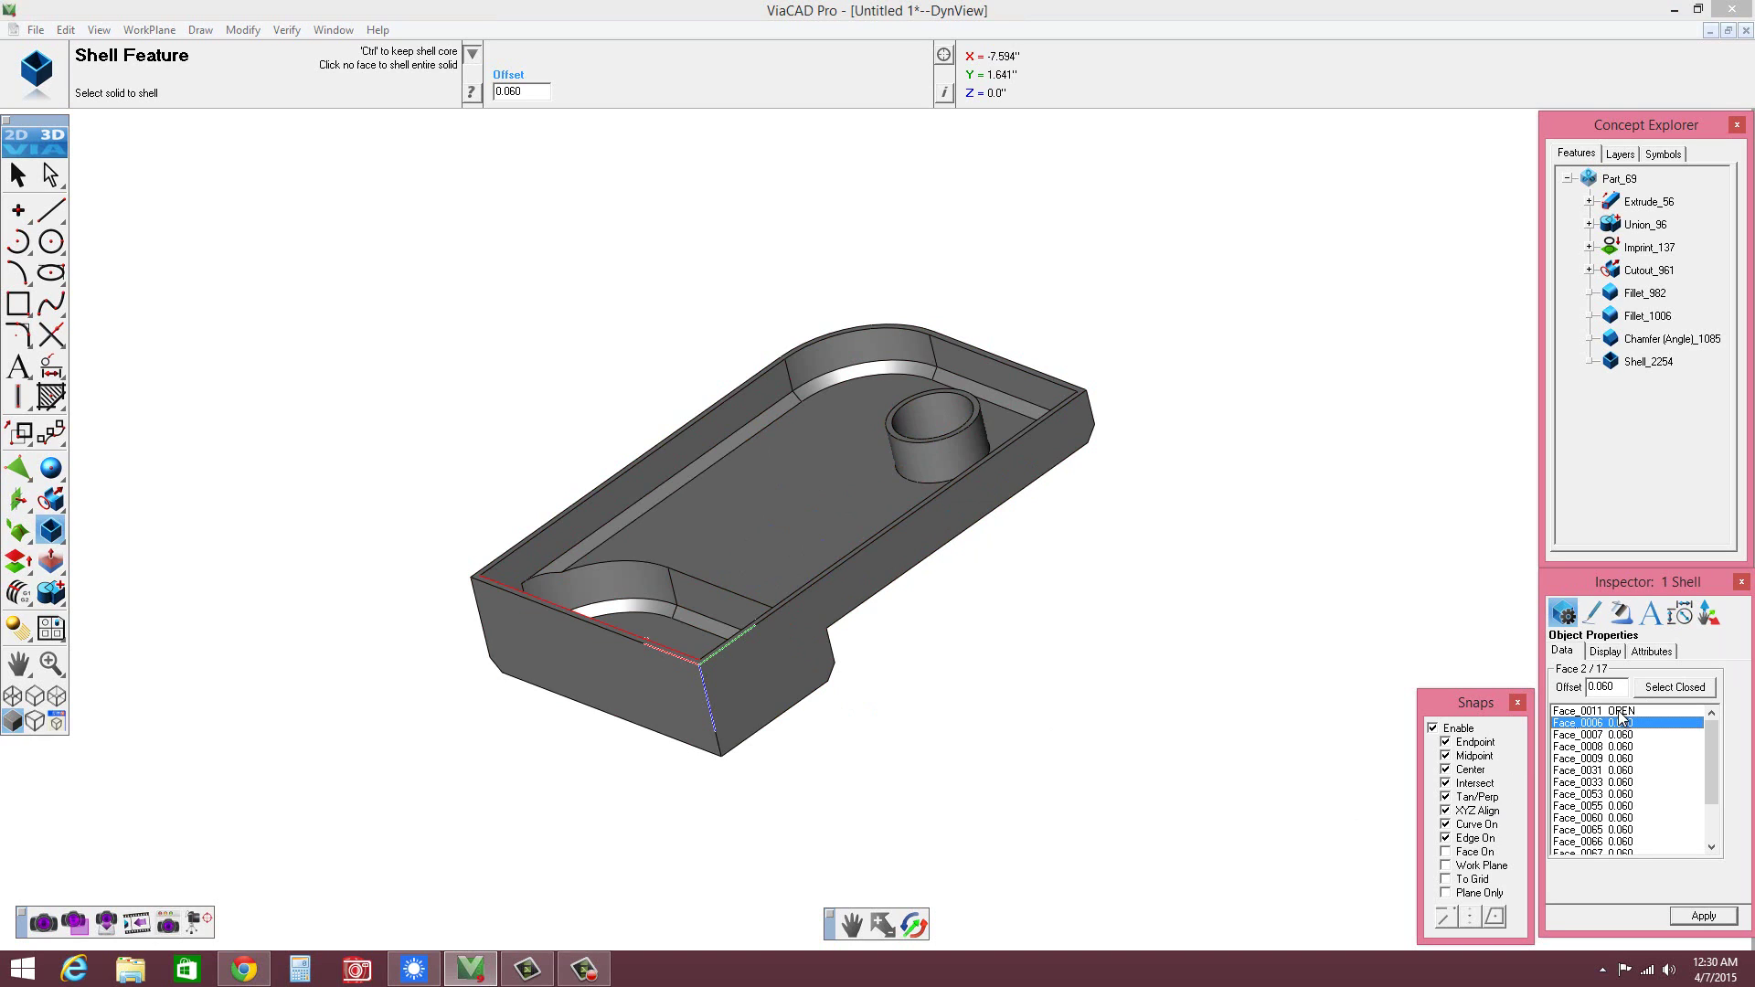
pyautogui.doubleClick(1586, 687)
pyautogui.write('0')
pyautogui.click(1623, 736)
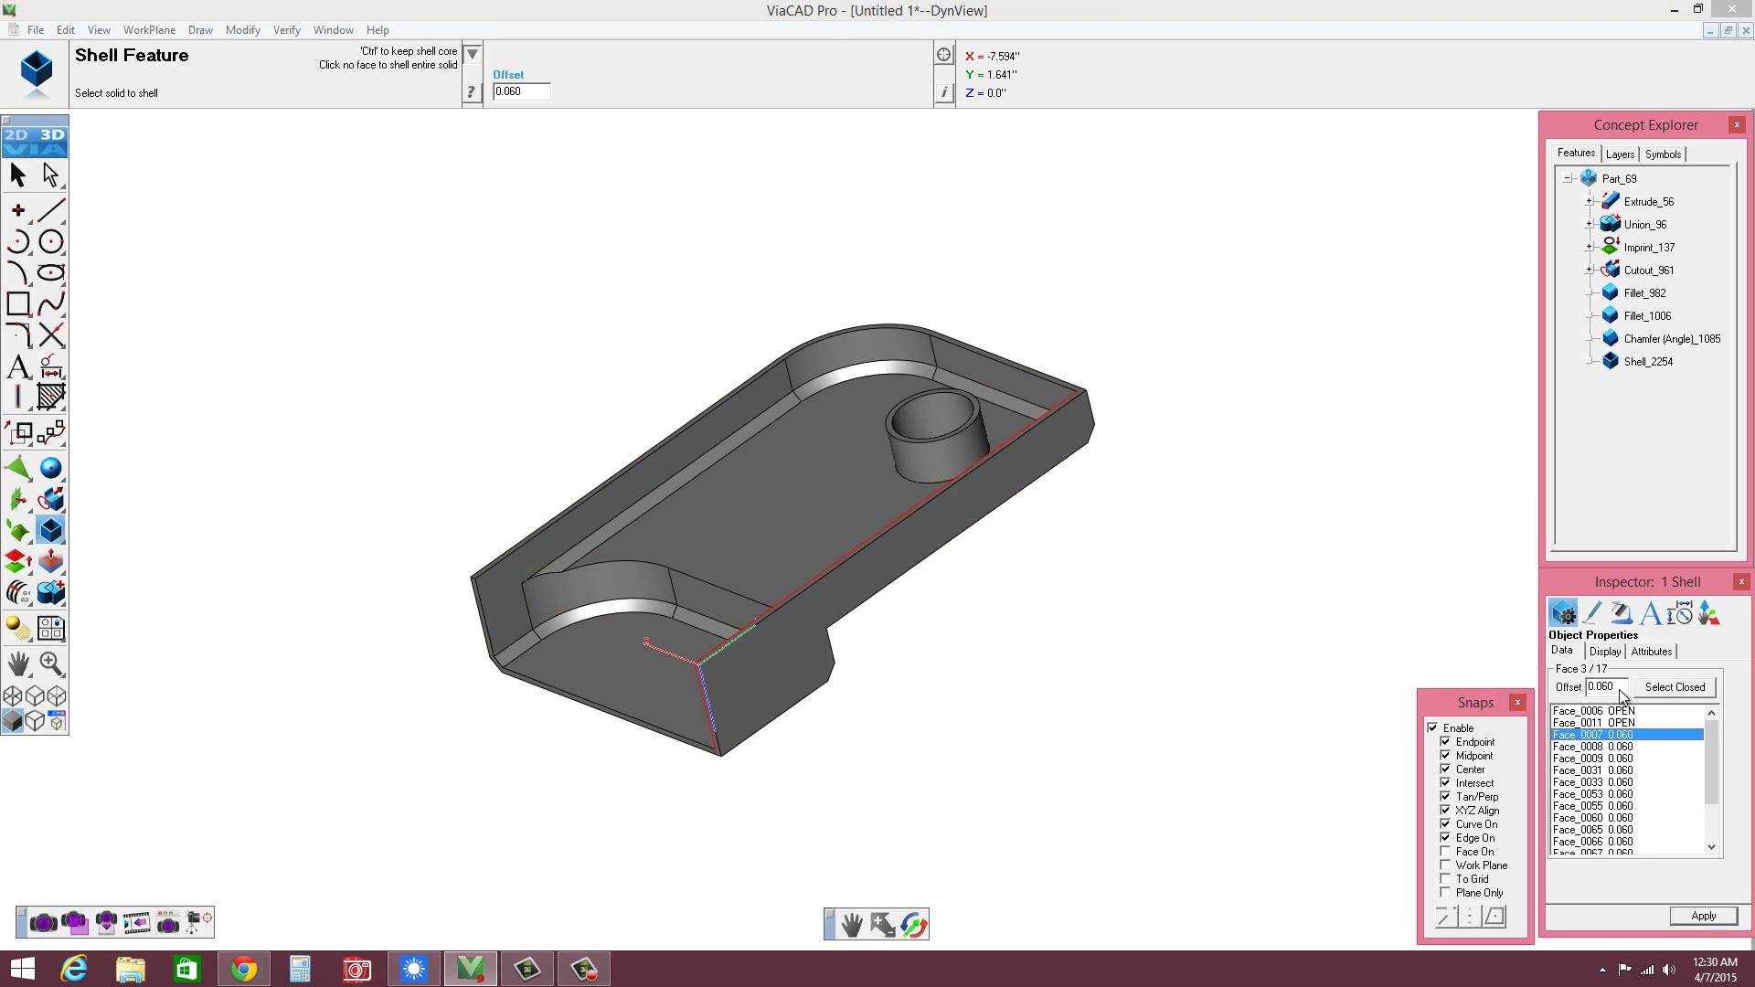
pyautogui.doubleClick(1609, 687)
pyautogui.write('0')
pyautogui.click(1702, 915)
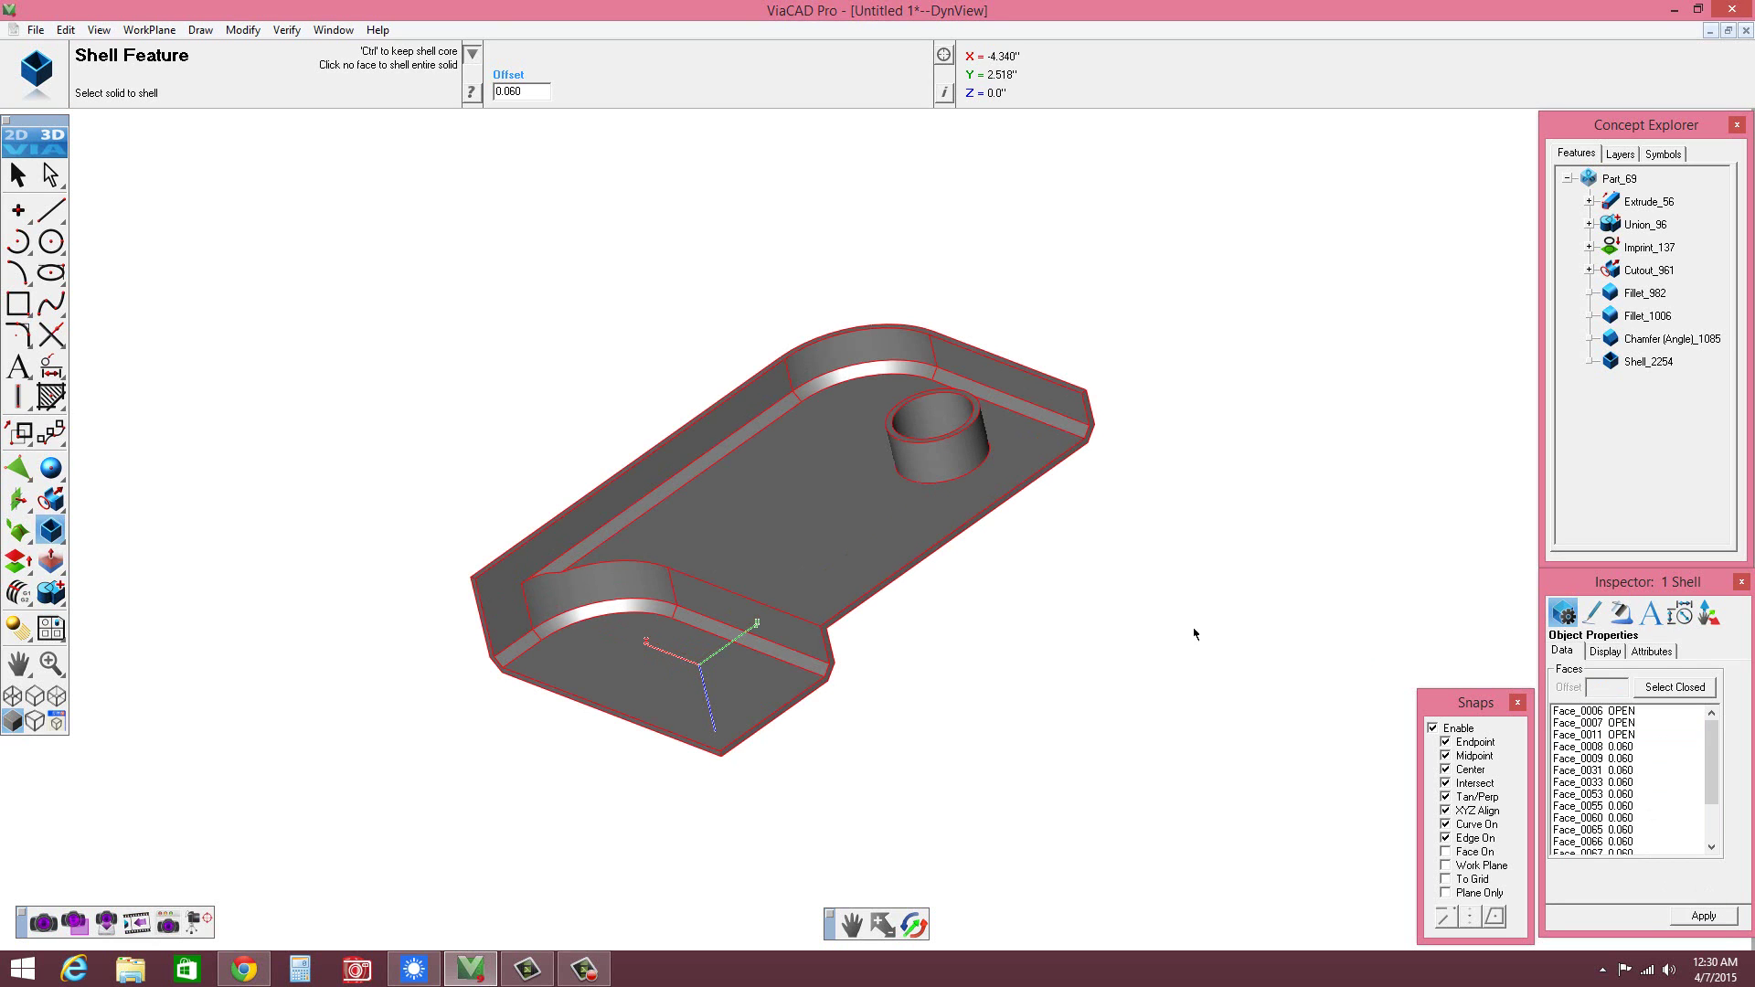
pyautogui.click(18, 175)
pyautogui.click(357, 353)
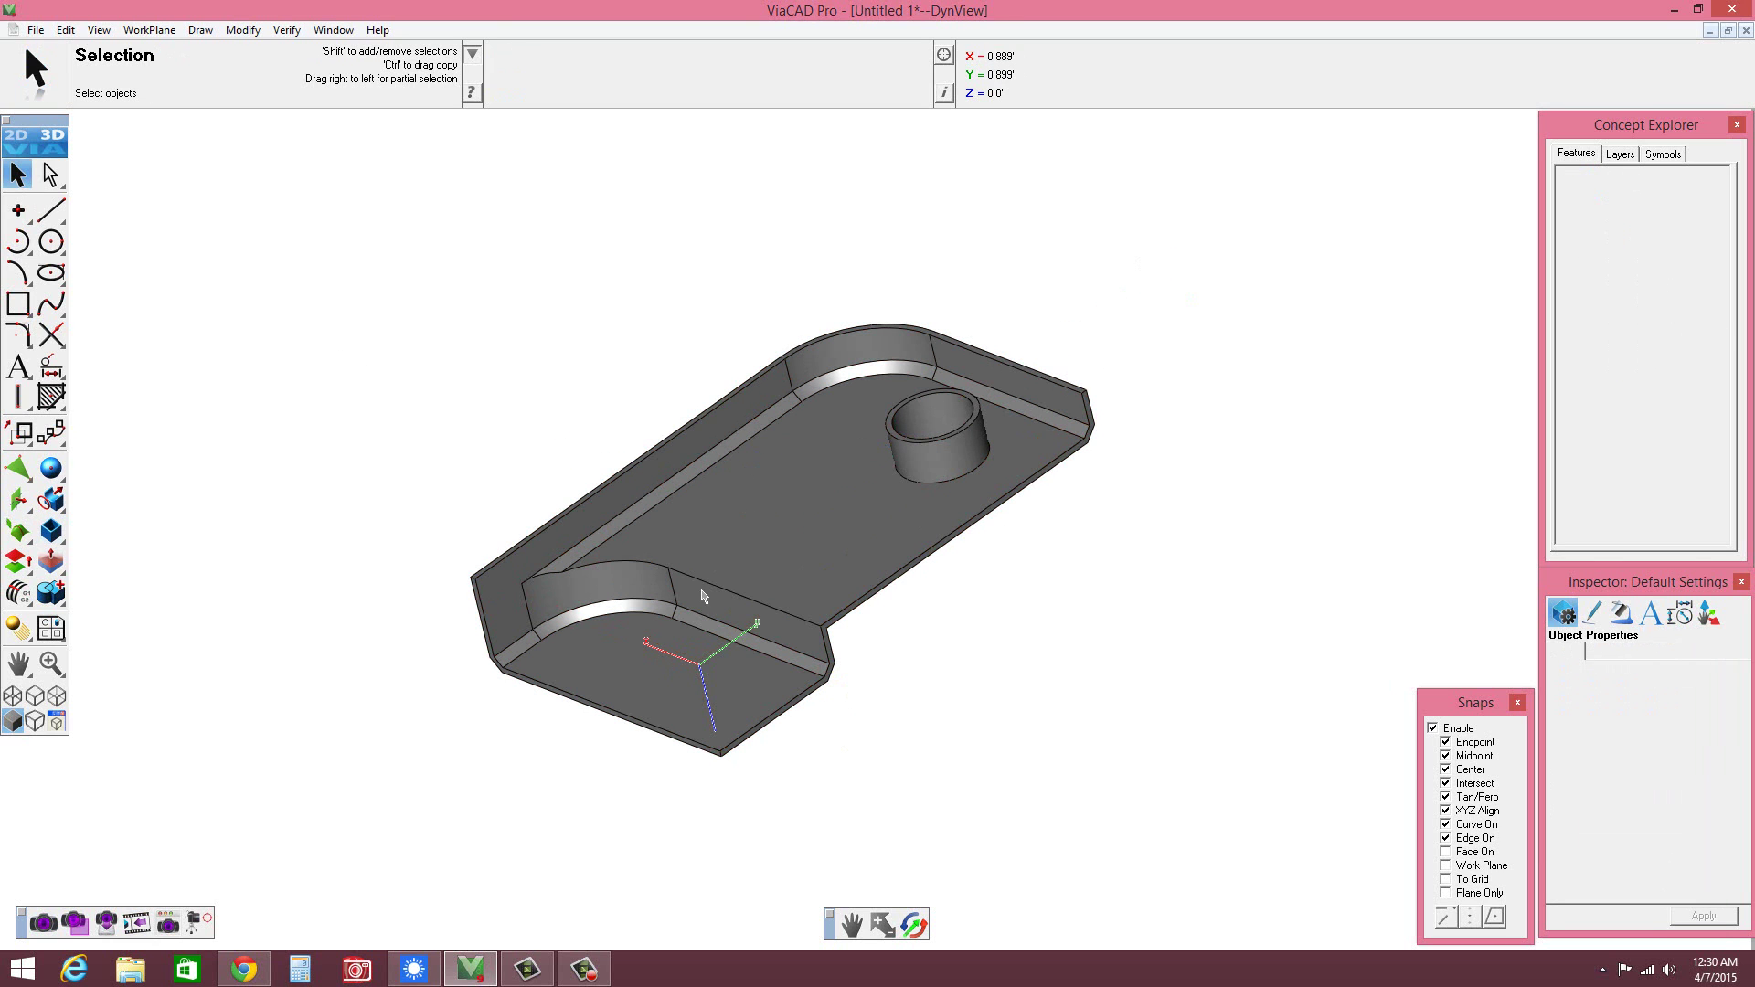
# - Show the Render Library and reshape it into a tall, narrow palette beside the Concept Explorer
pyautogui.moveTo(644, 623); pyautogui.dragTo(651, 668, button='middle')
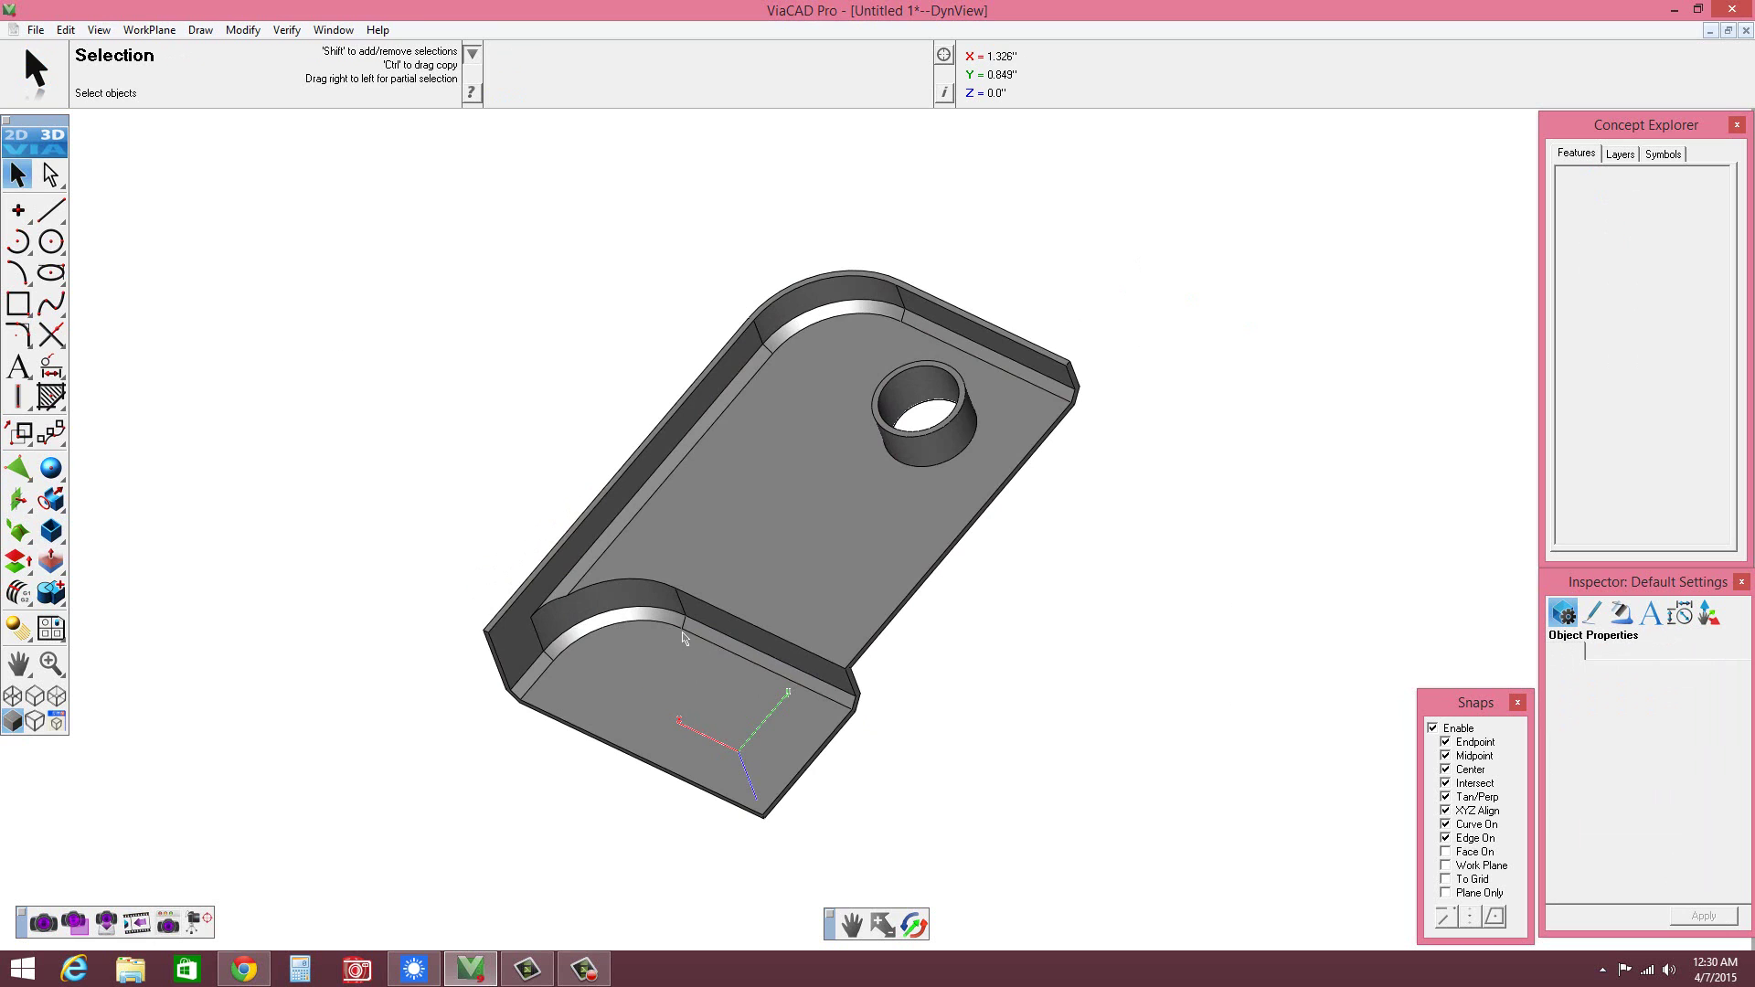
pyautogui.moveTo(983, 619); pyautogui.dragTo(665, 343, button='middle')
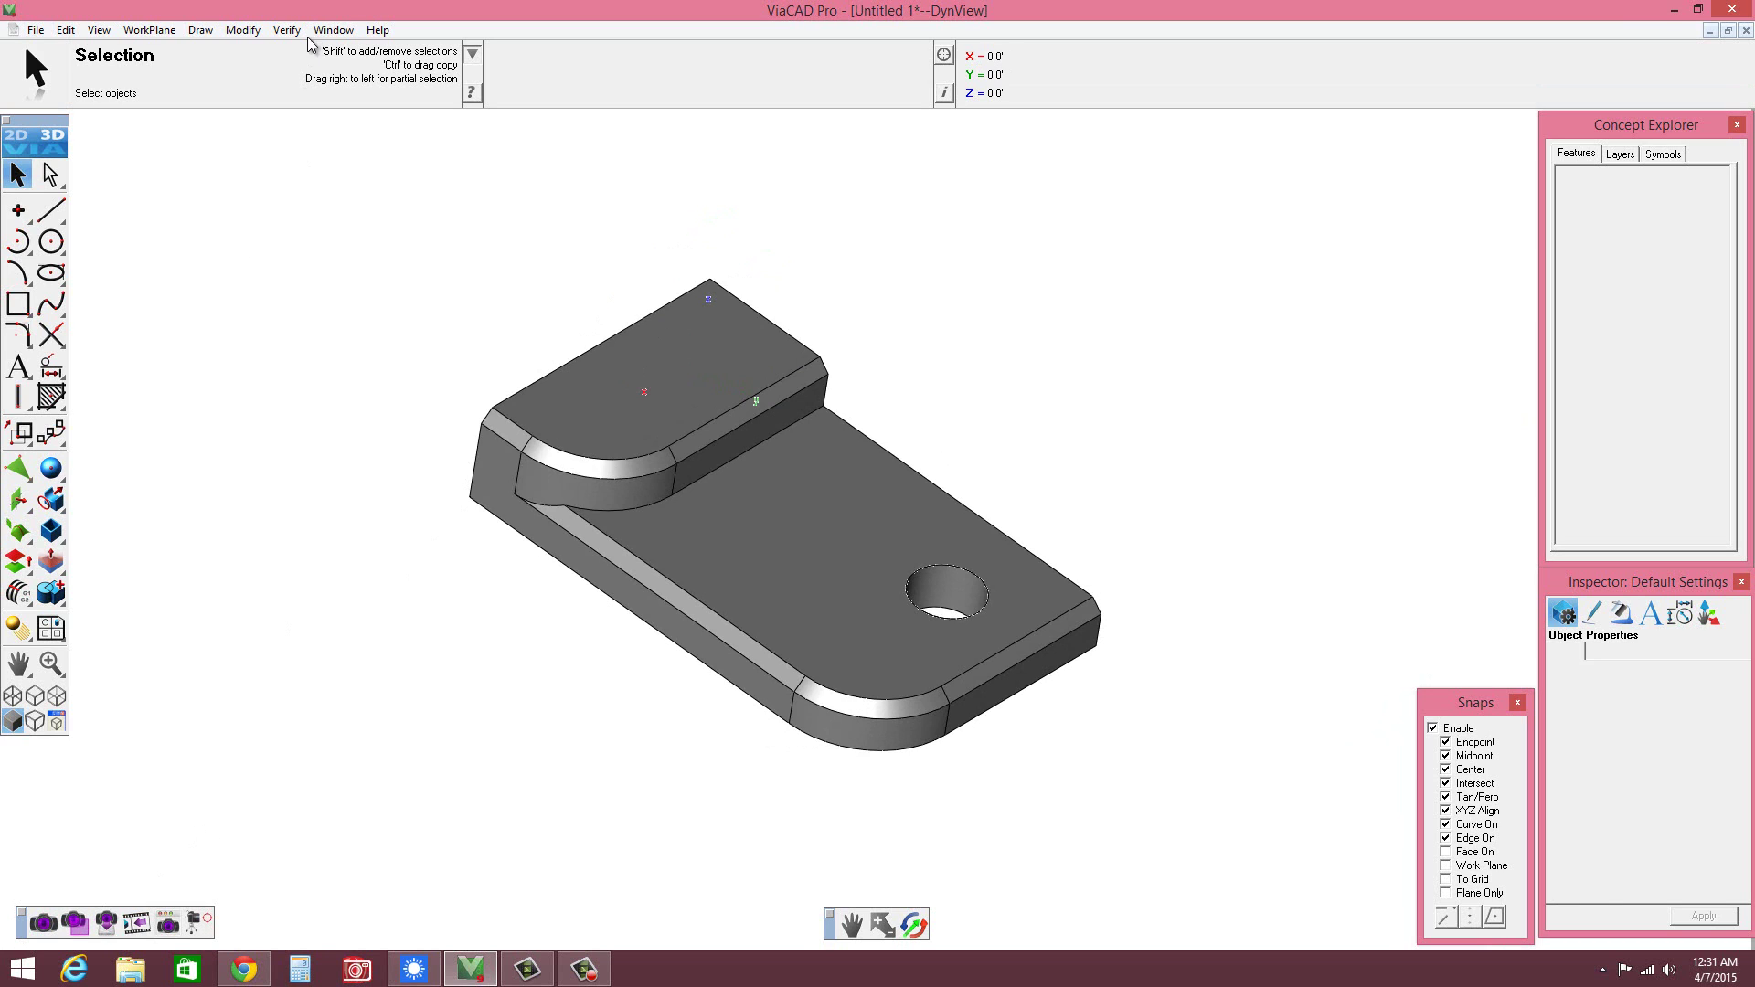
pyautogui.click(334, 32)
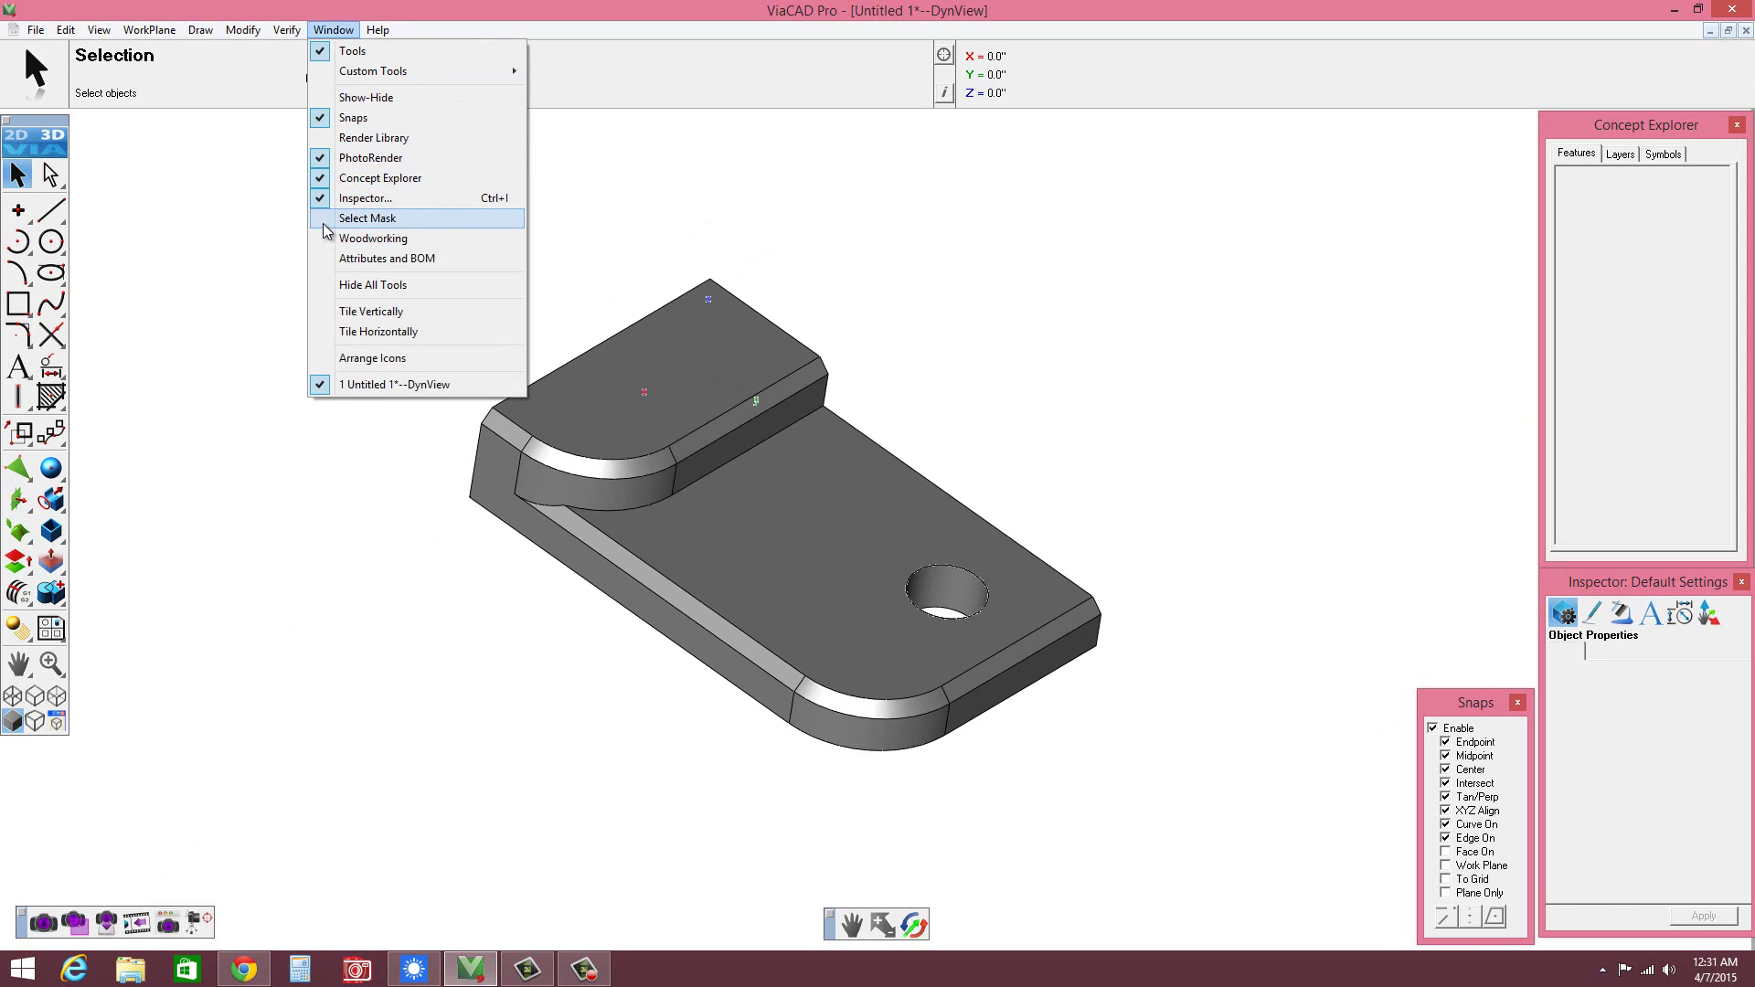
pyautogui.click(326, 138)
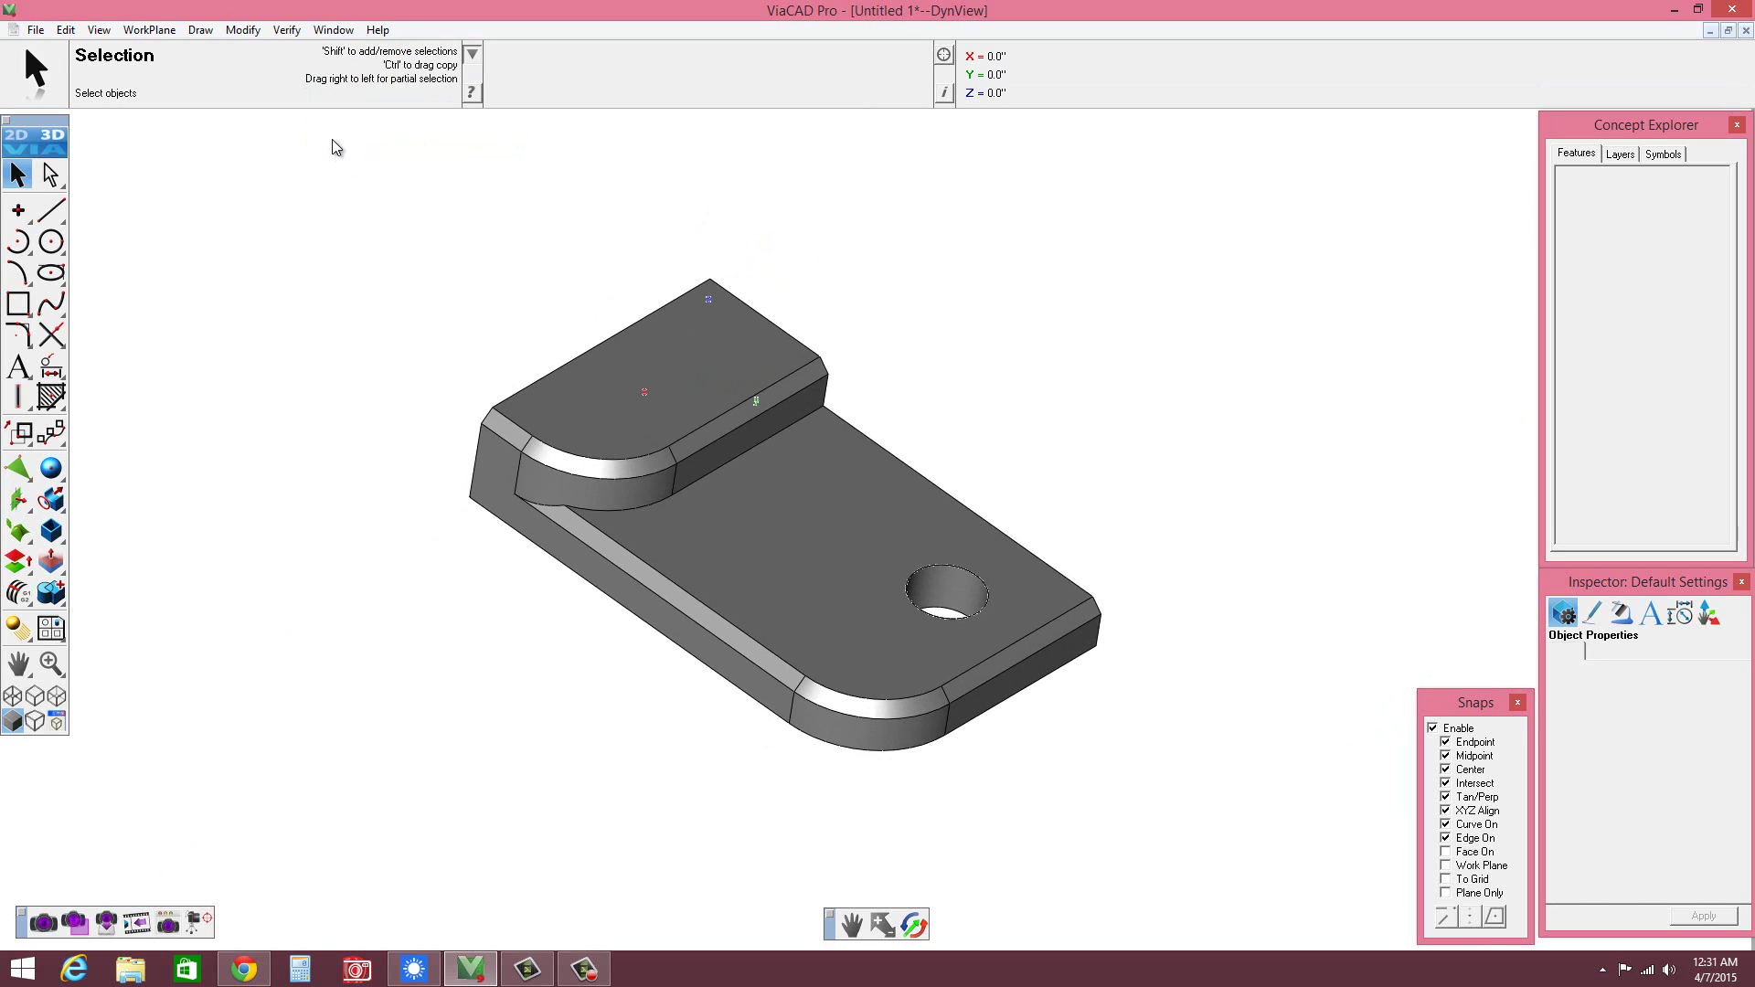
pyautogui.moveTo(331, 274); pyautogui.dragTo(1293, 130)
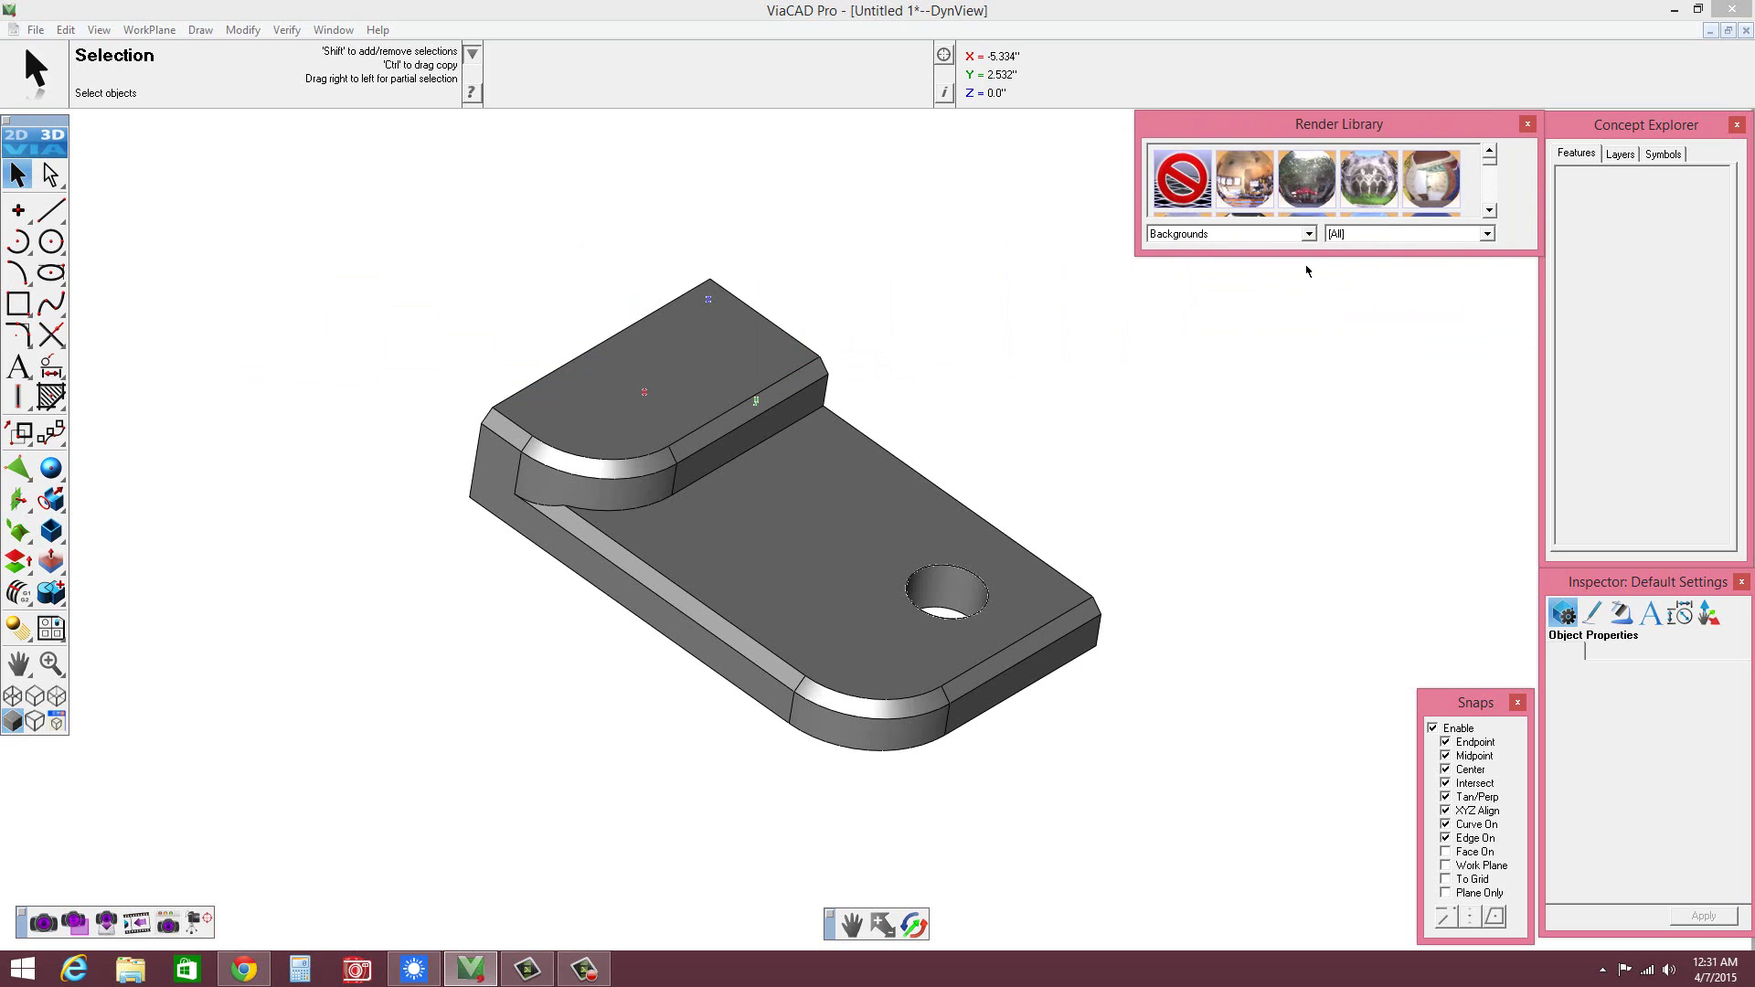
pyautogui.moveTo(1312, 254); pyautogui.dragTo(1311, 685)
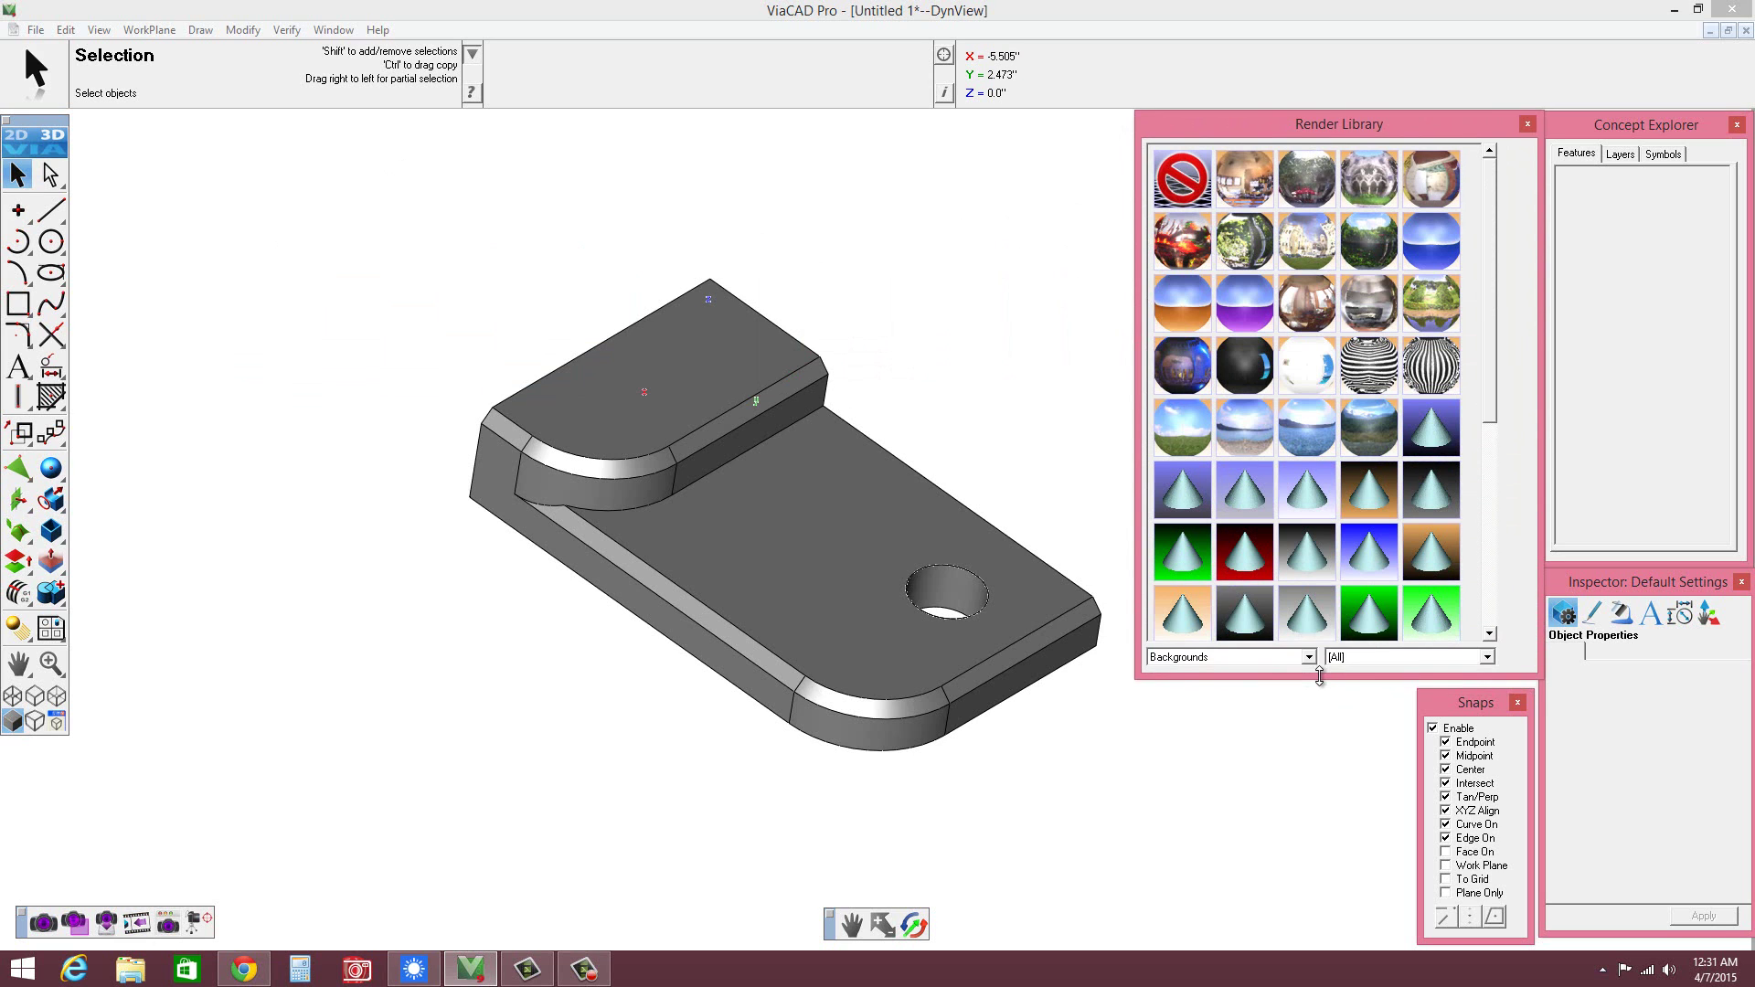
pyautogui.moveTo(1137, 579); pyautogui.dragTo(1376, 578)
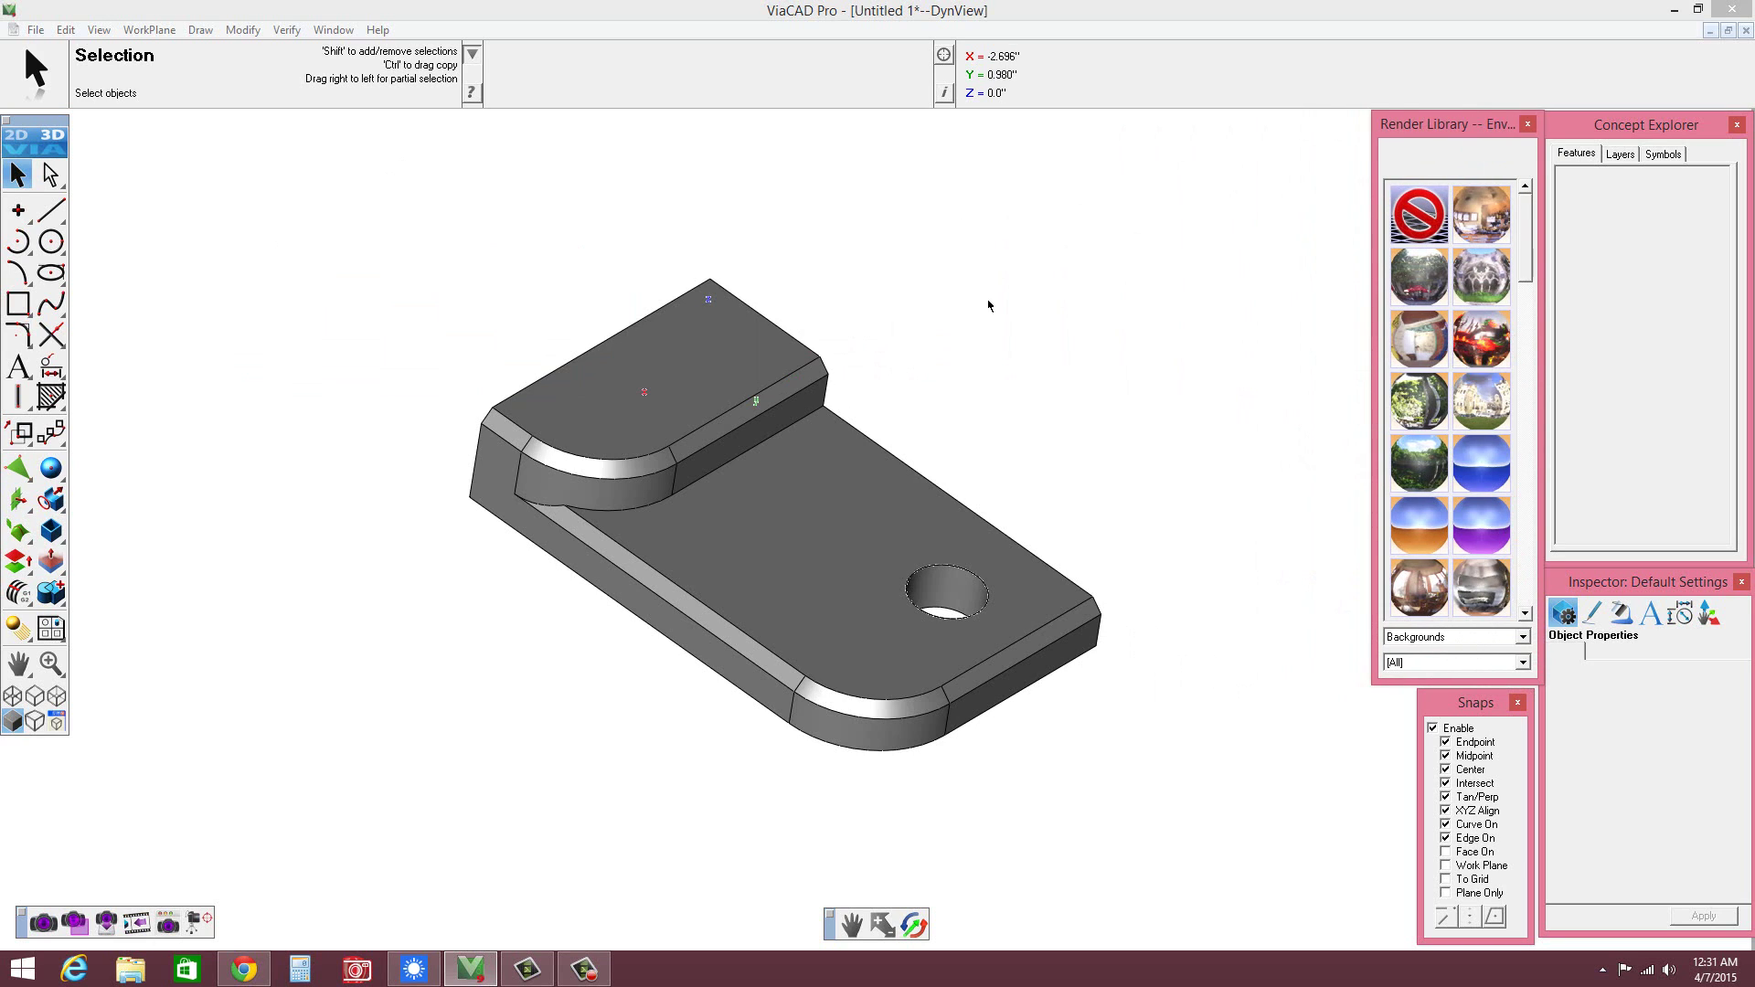
# - Switch the Render Library from backgrounds to materials and apply the Metal Cobalt material to the solid
pyautogui.click(1522, 636)
pyautogui.click(1430, 688)
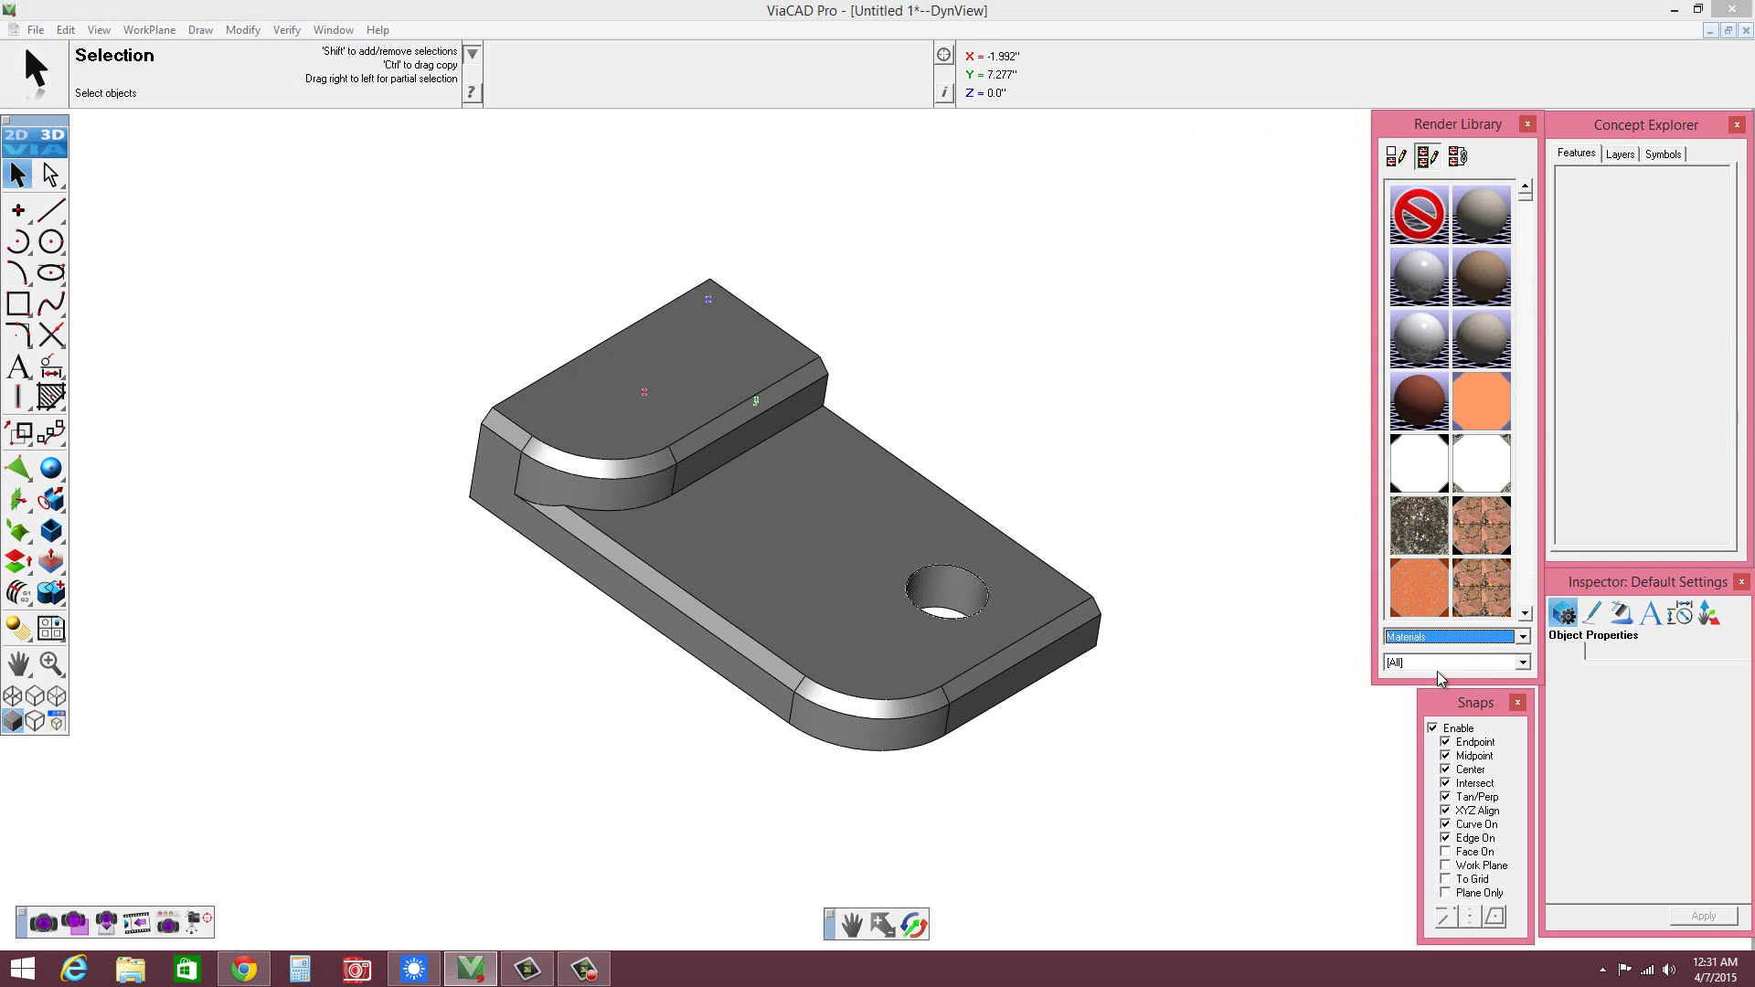
pyautogui.click(1525, 614)
pyautogui.click(1525, 614)
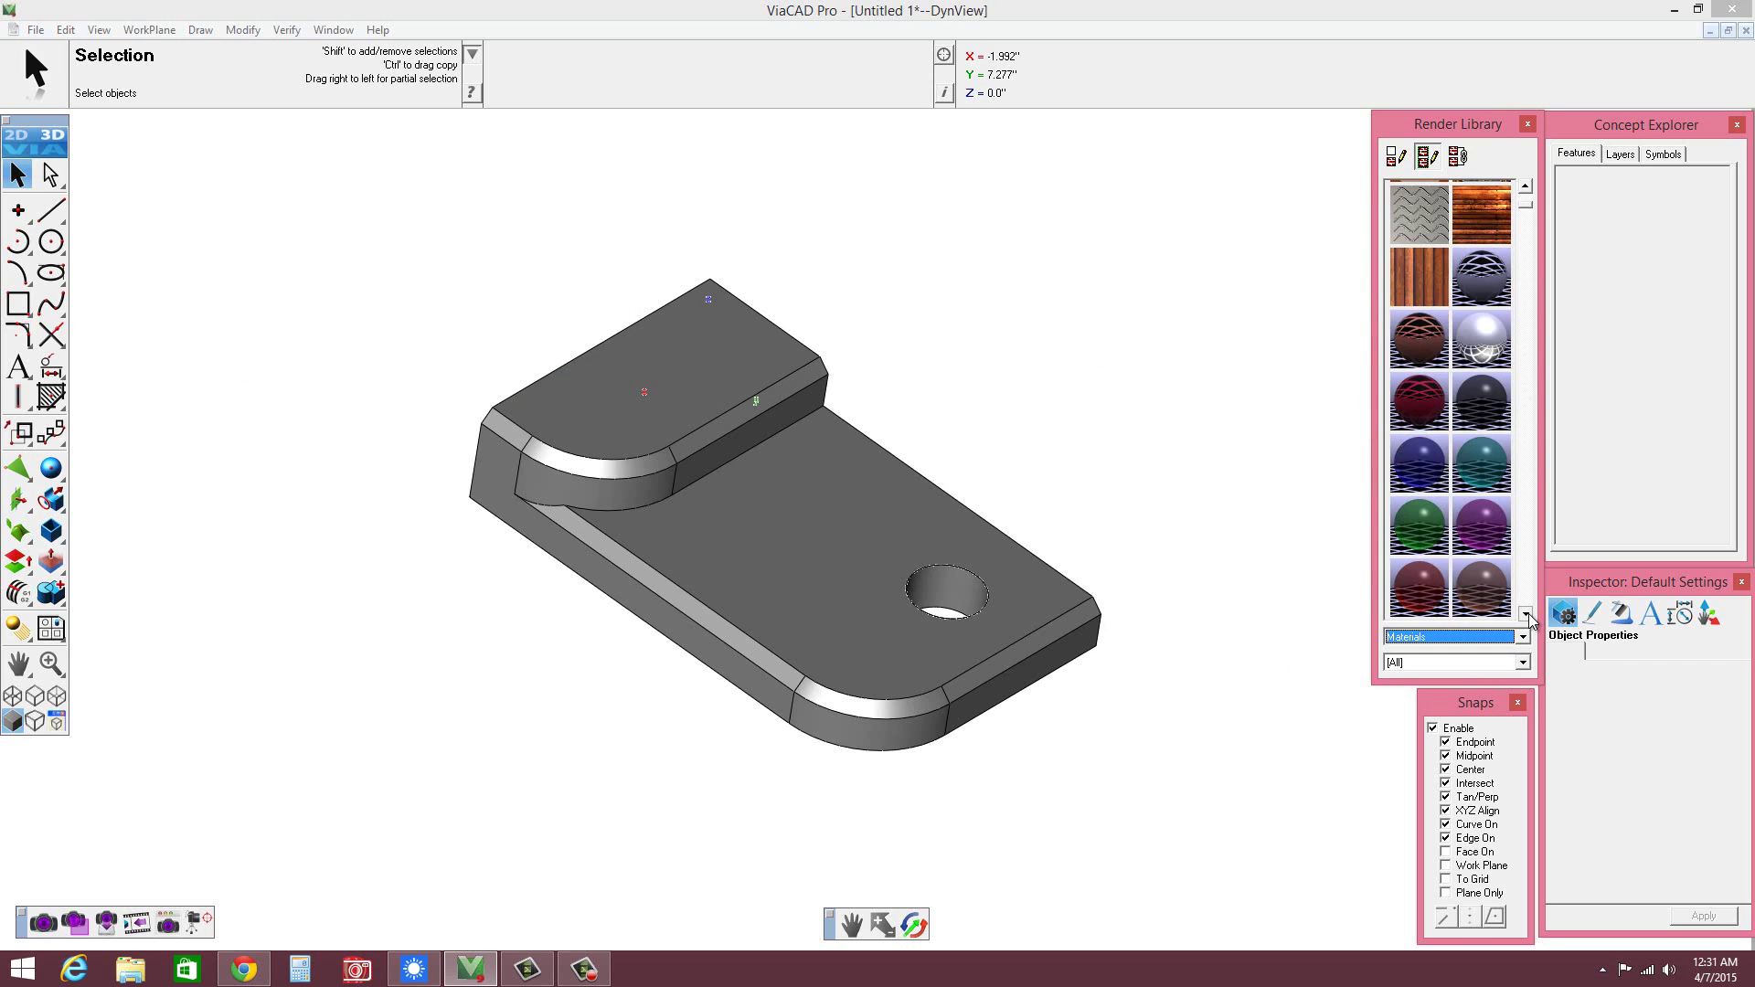
pyautogui.click(1525, 613)
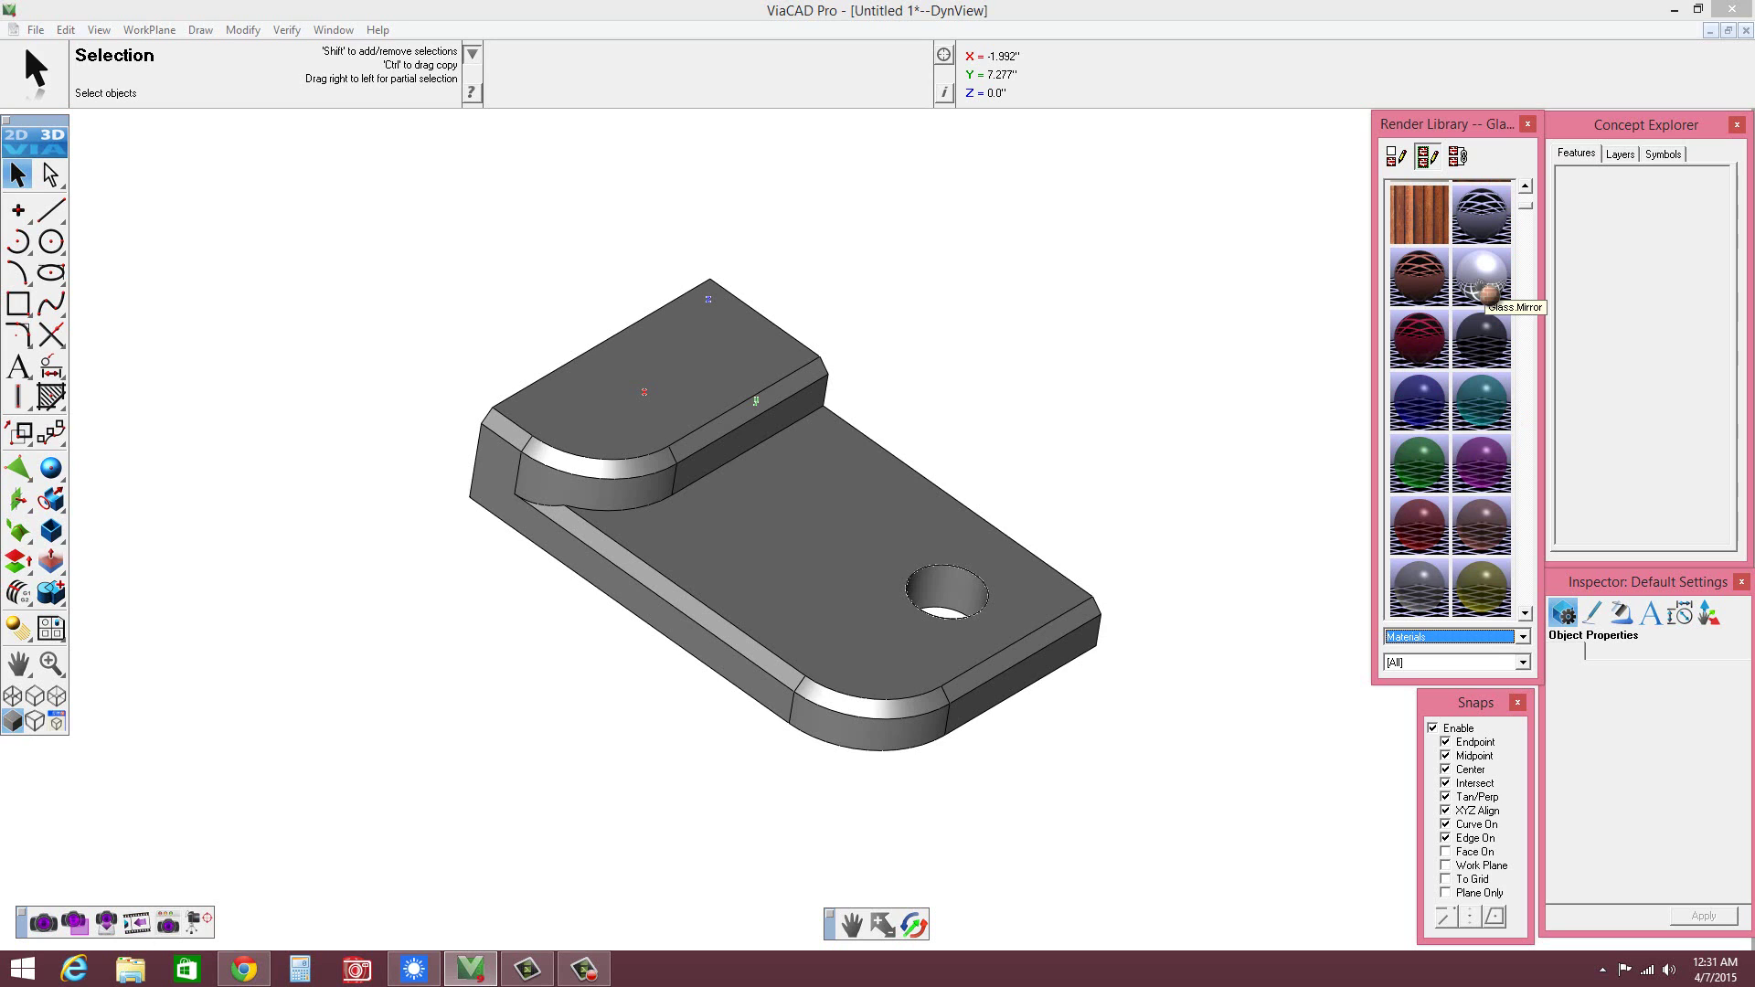
pyautogui.click(1524, 615)
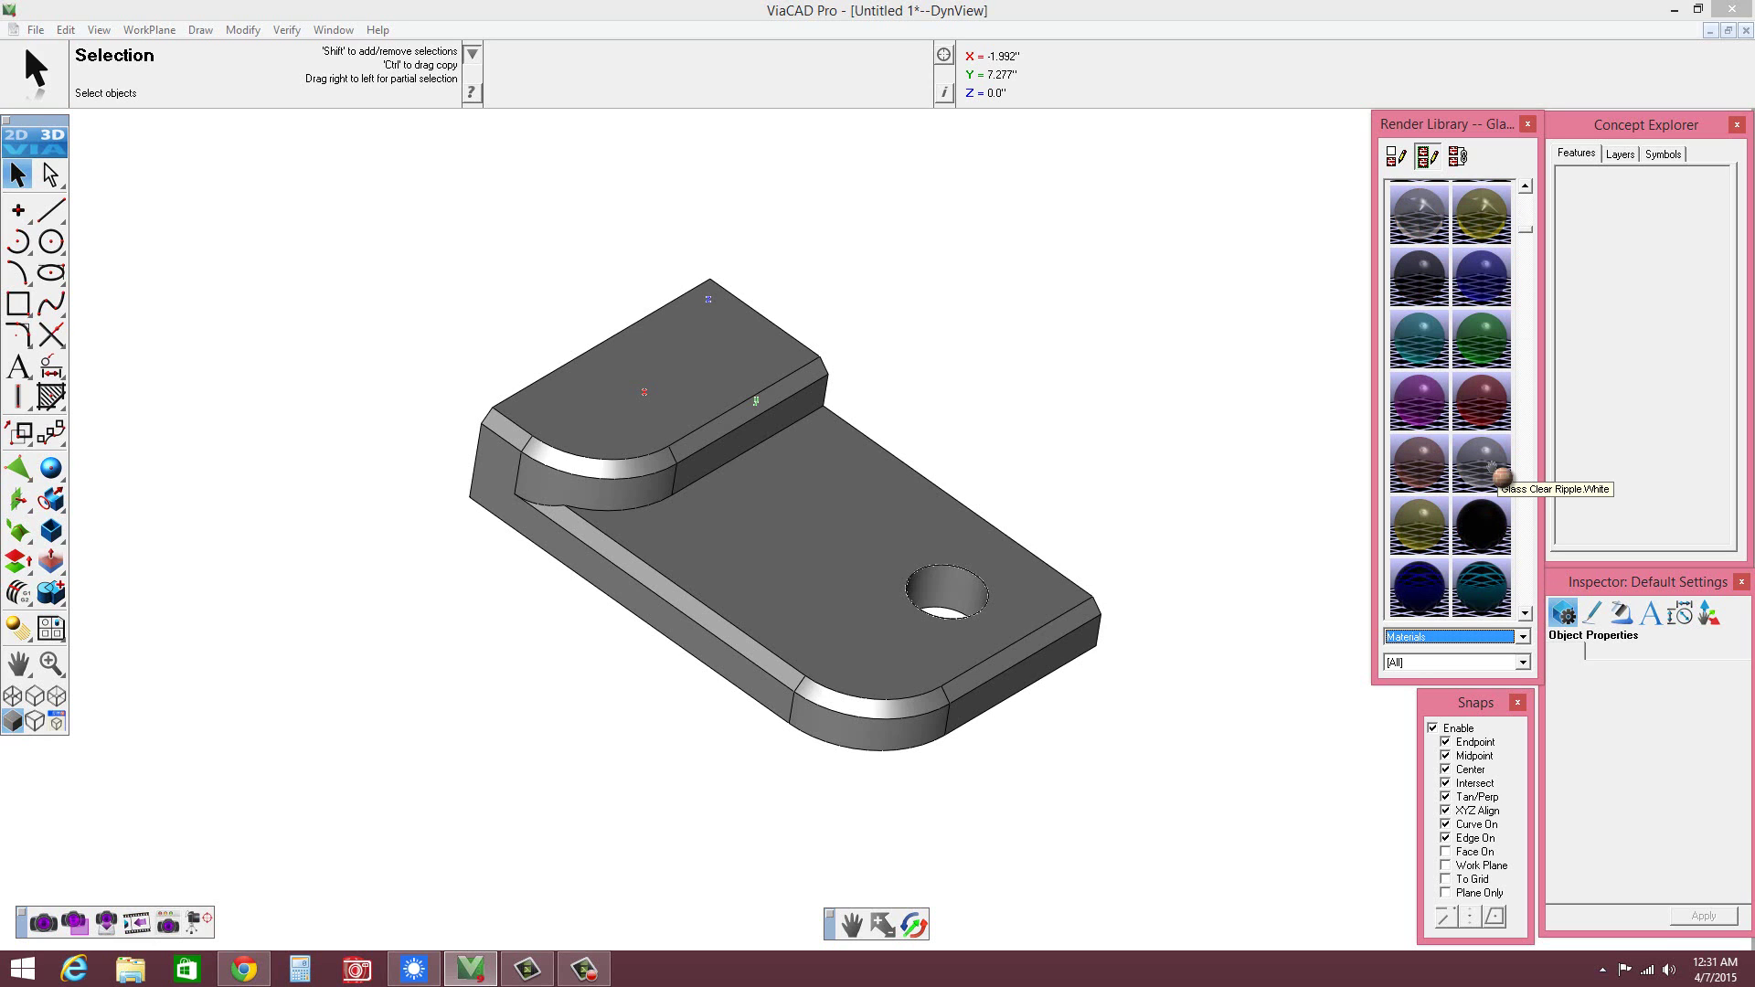
pyautogui.click(1527, 617)
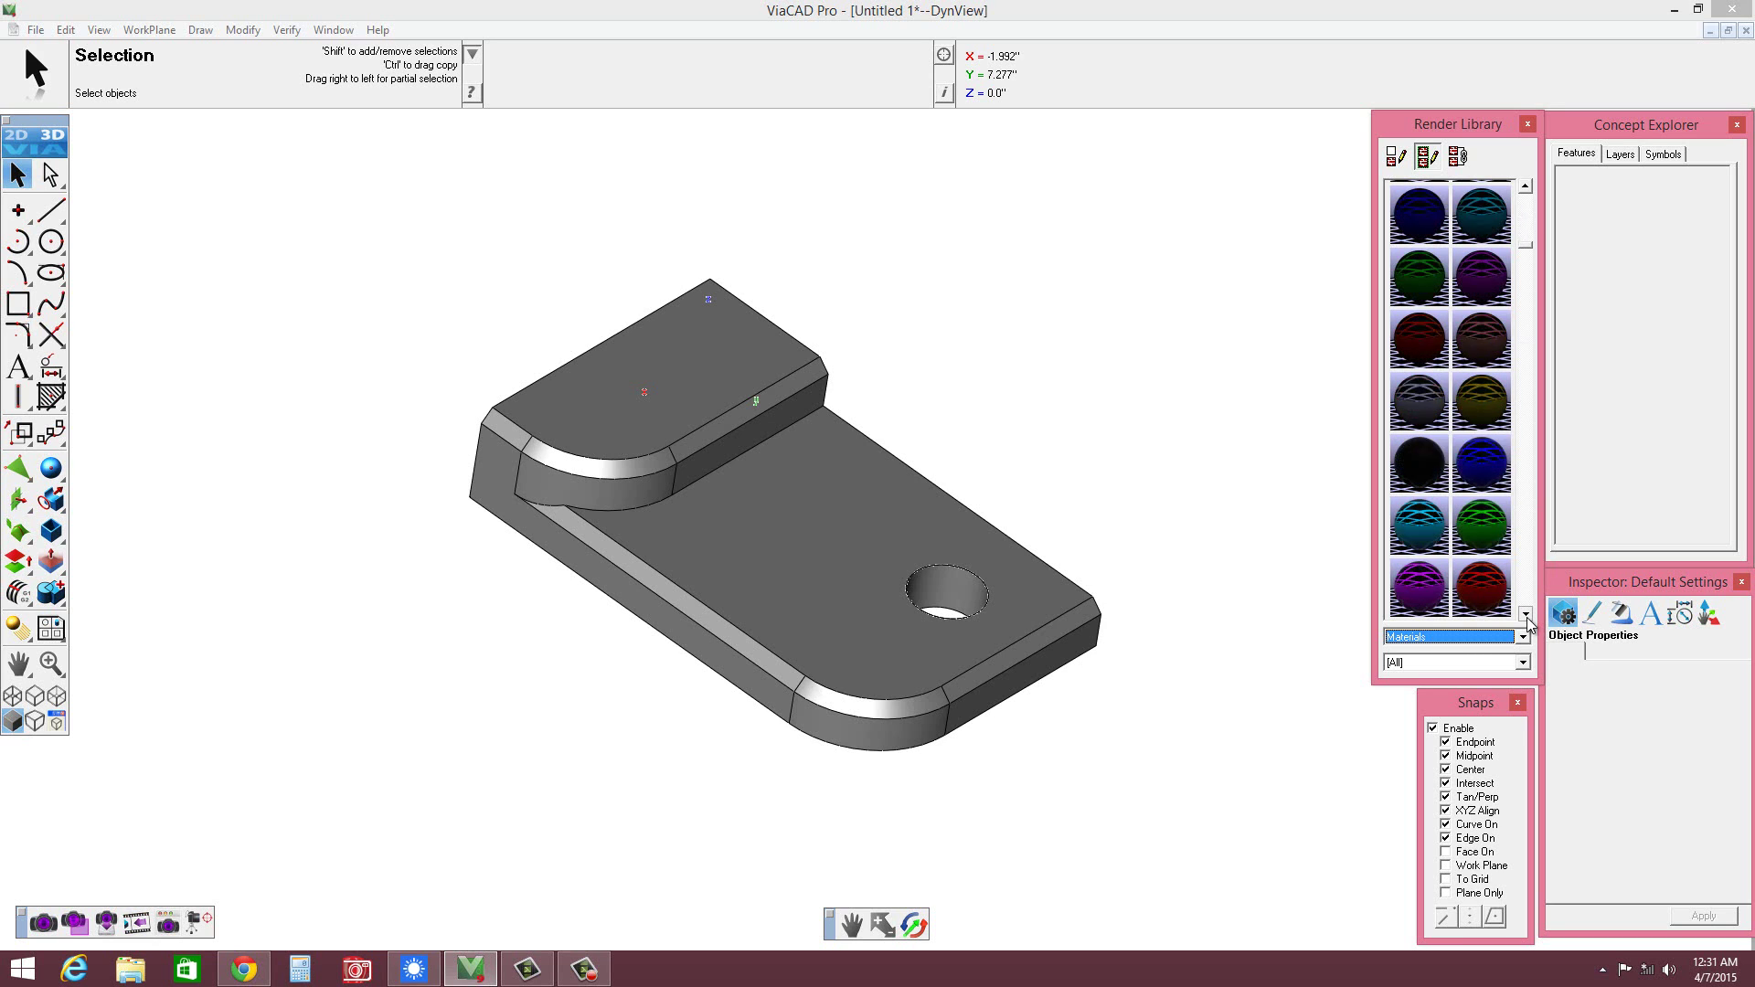
pyautogui.click(1526, 281)
pyautogui.click(1527, 283)
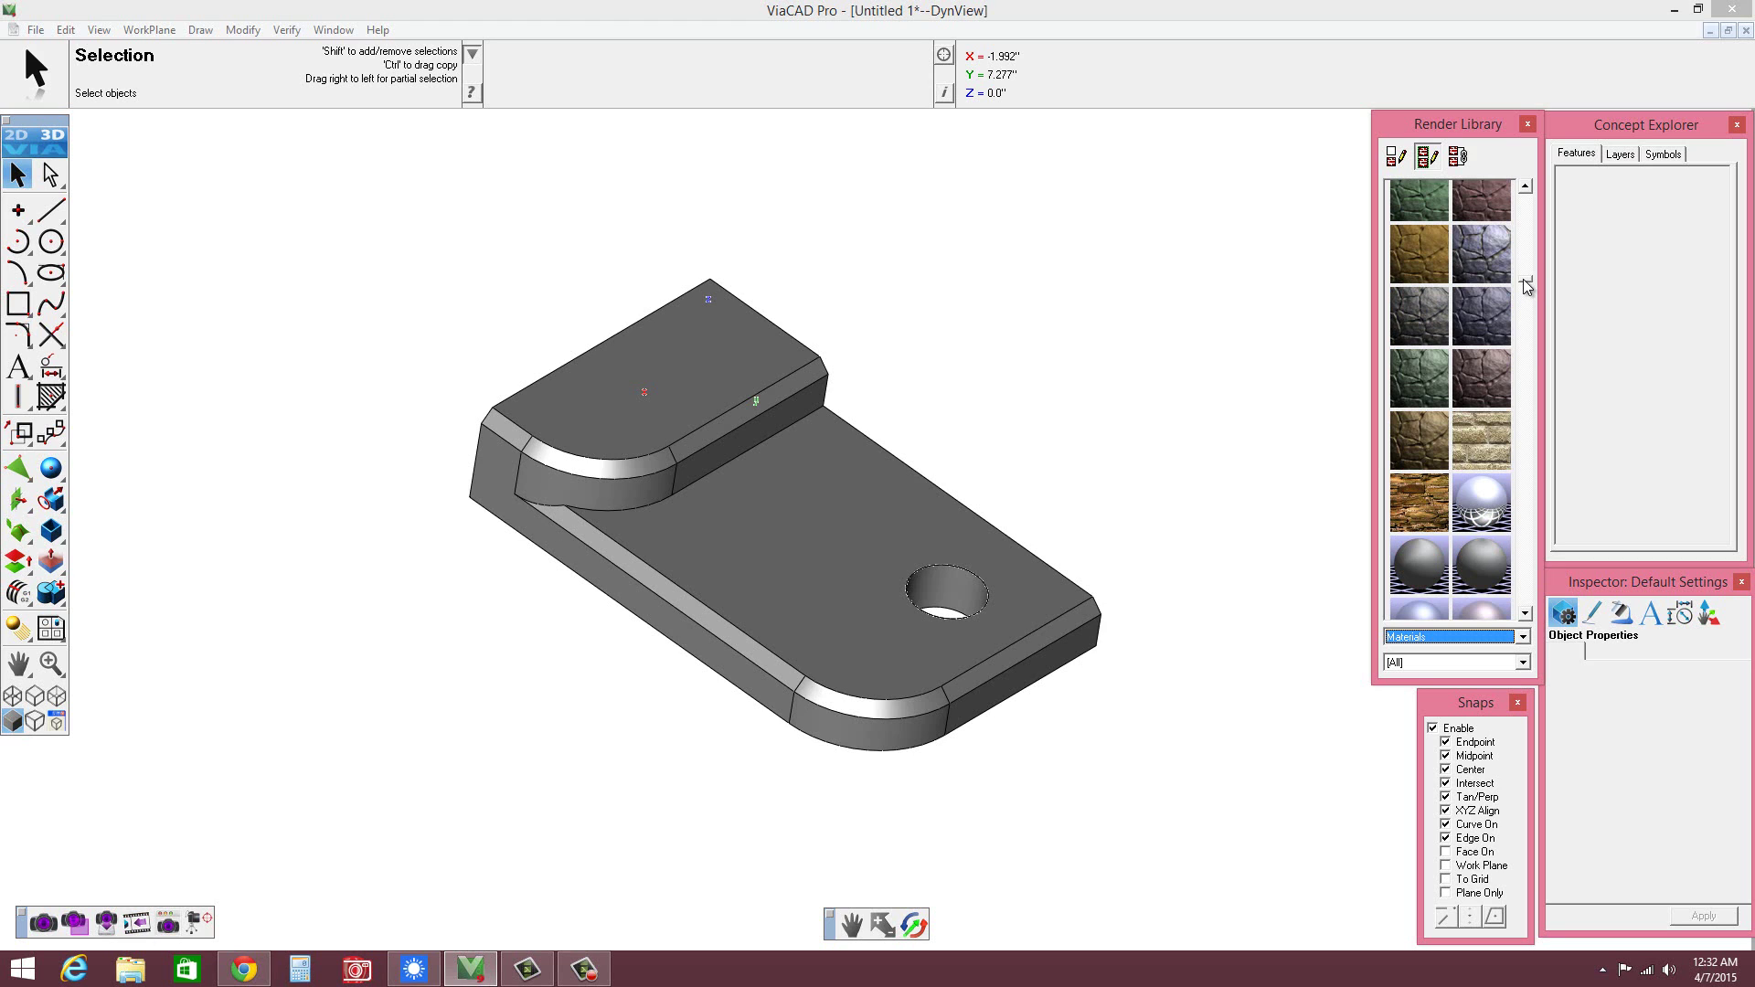
pyautogui.click(1526, 286)
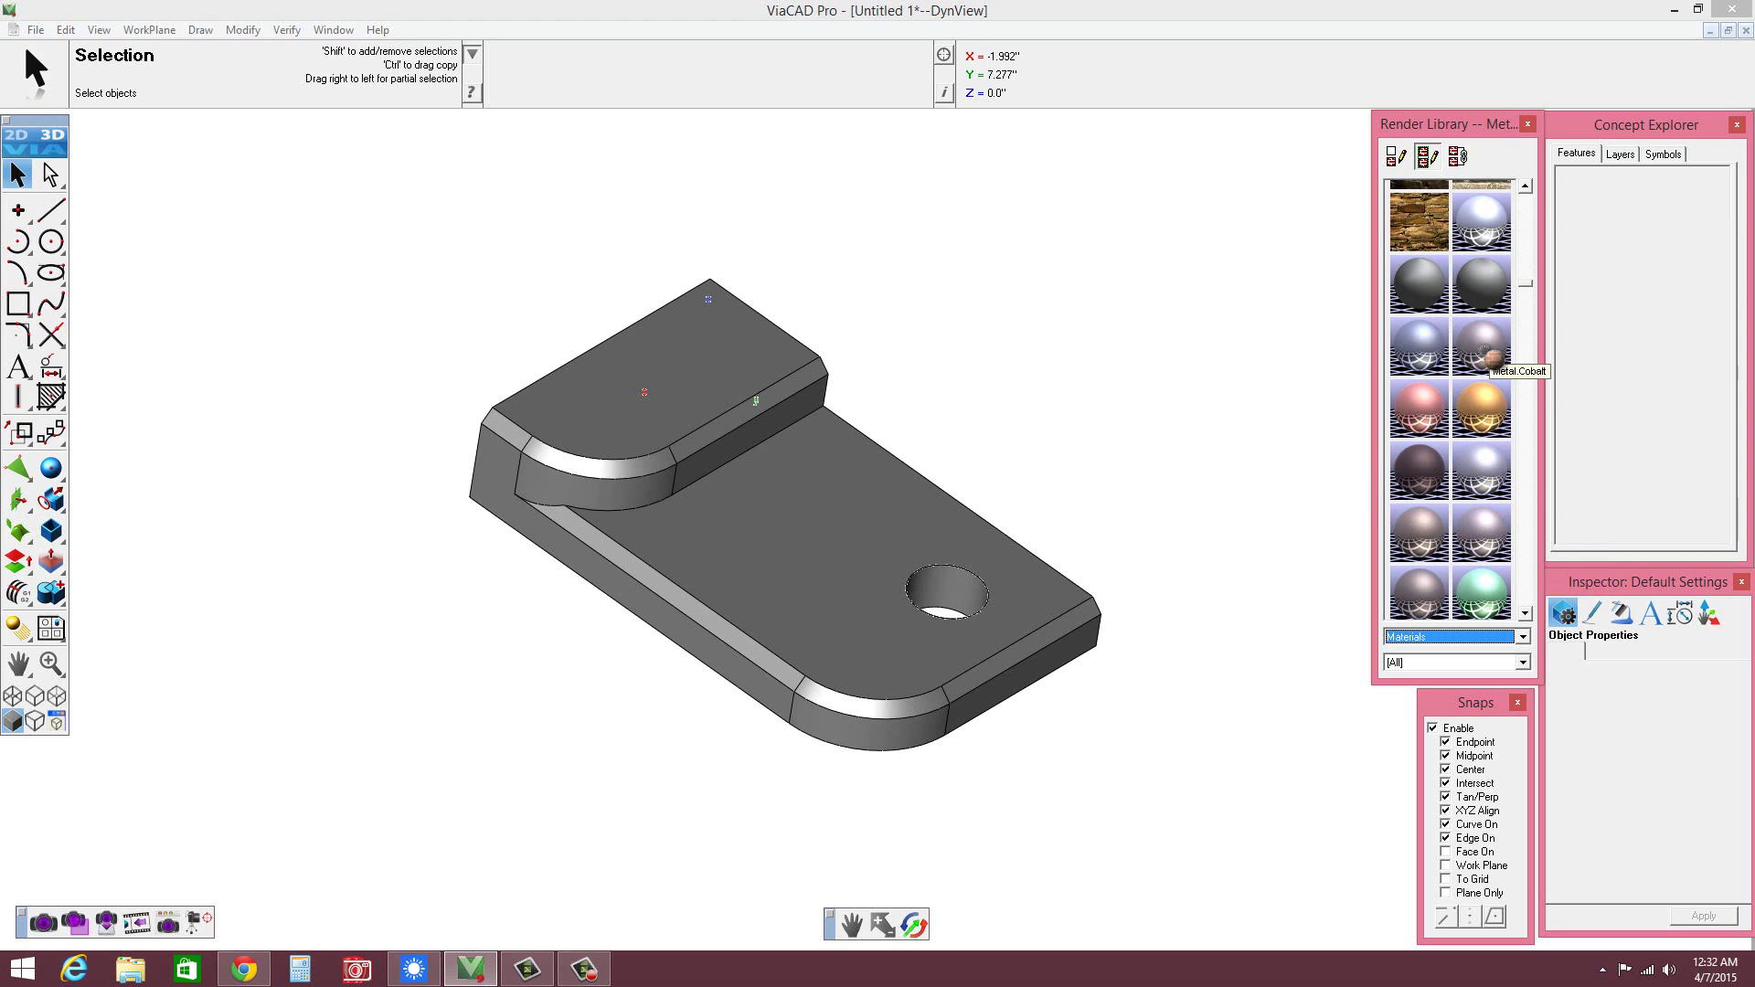
pyautogui.moveTo(1492, 358); pyautogui.dragTo(851, 524)
pyautogui.click(1120, 409)
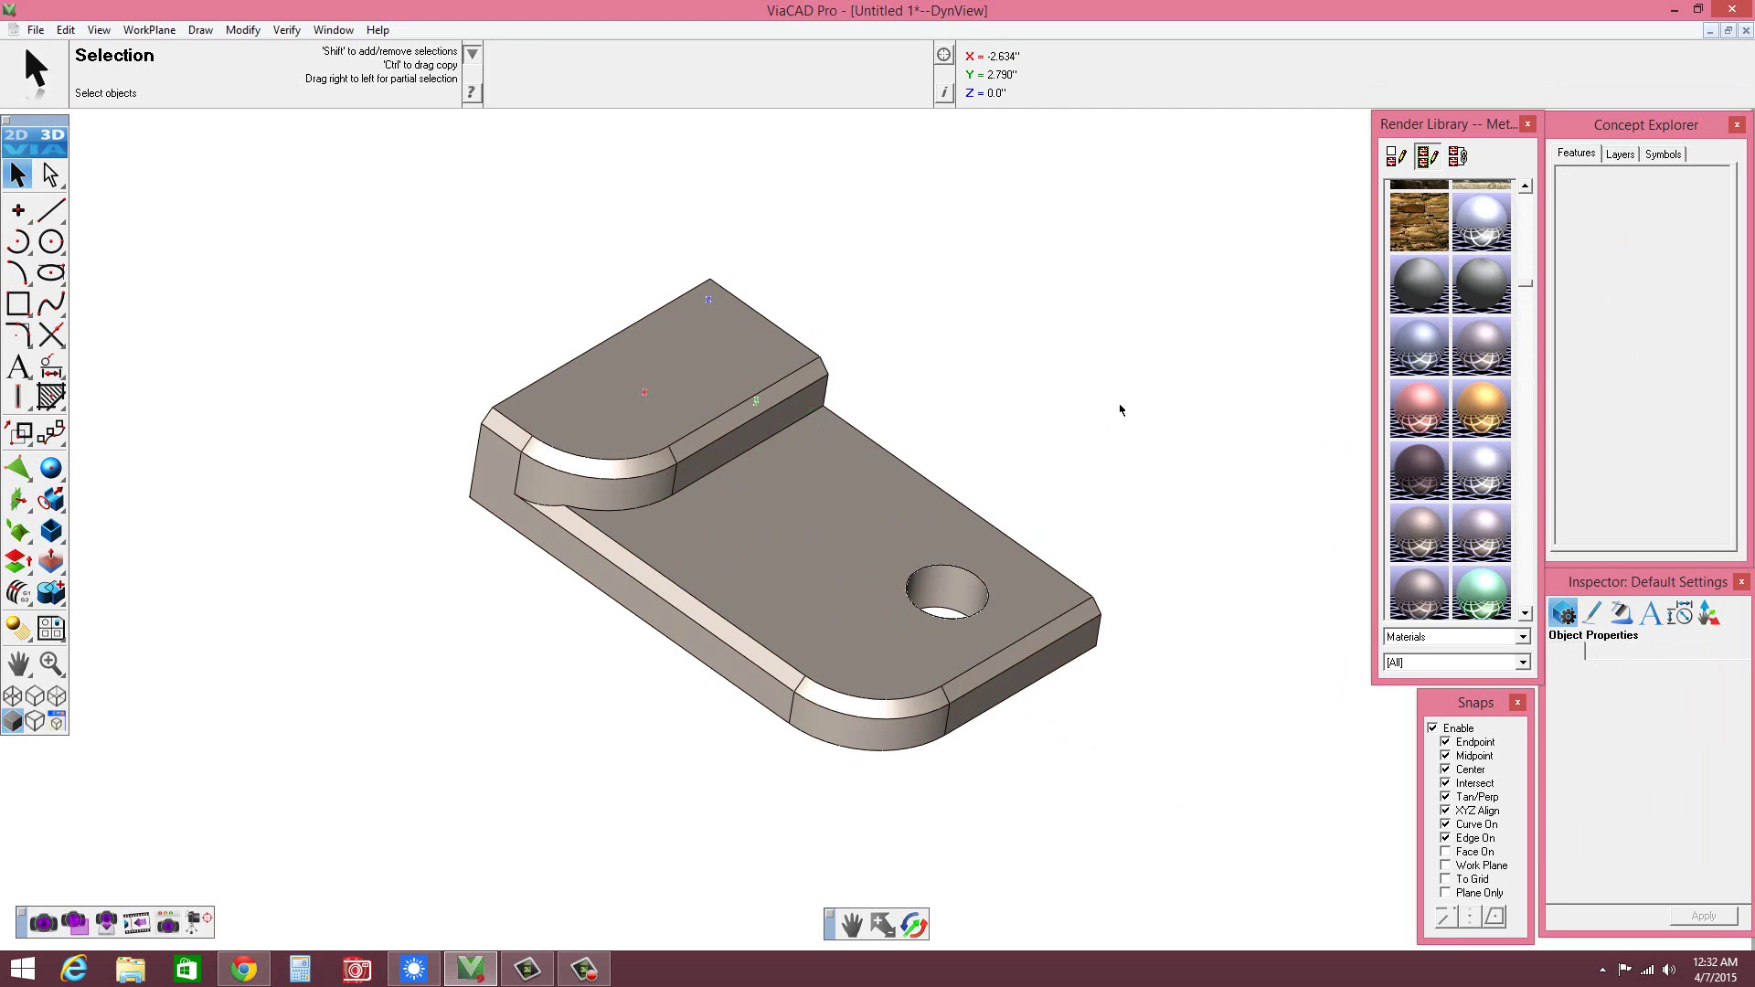
# - Apply a focal length of 100 to the perspective view in the view properties
pyautogui.moveTo(1033, 438); pyautogui.dragTo(984, 478, button='right')
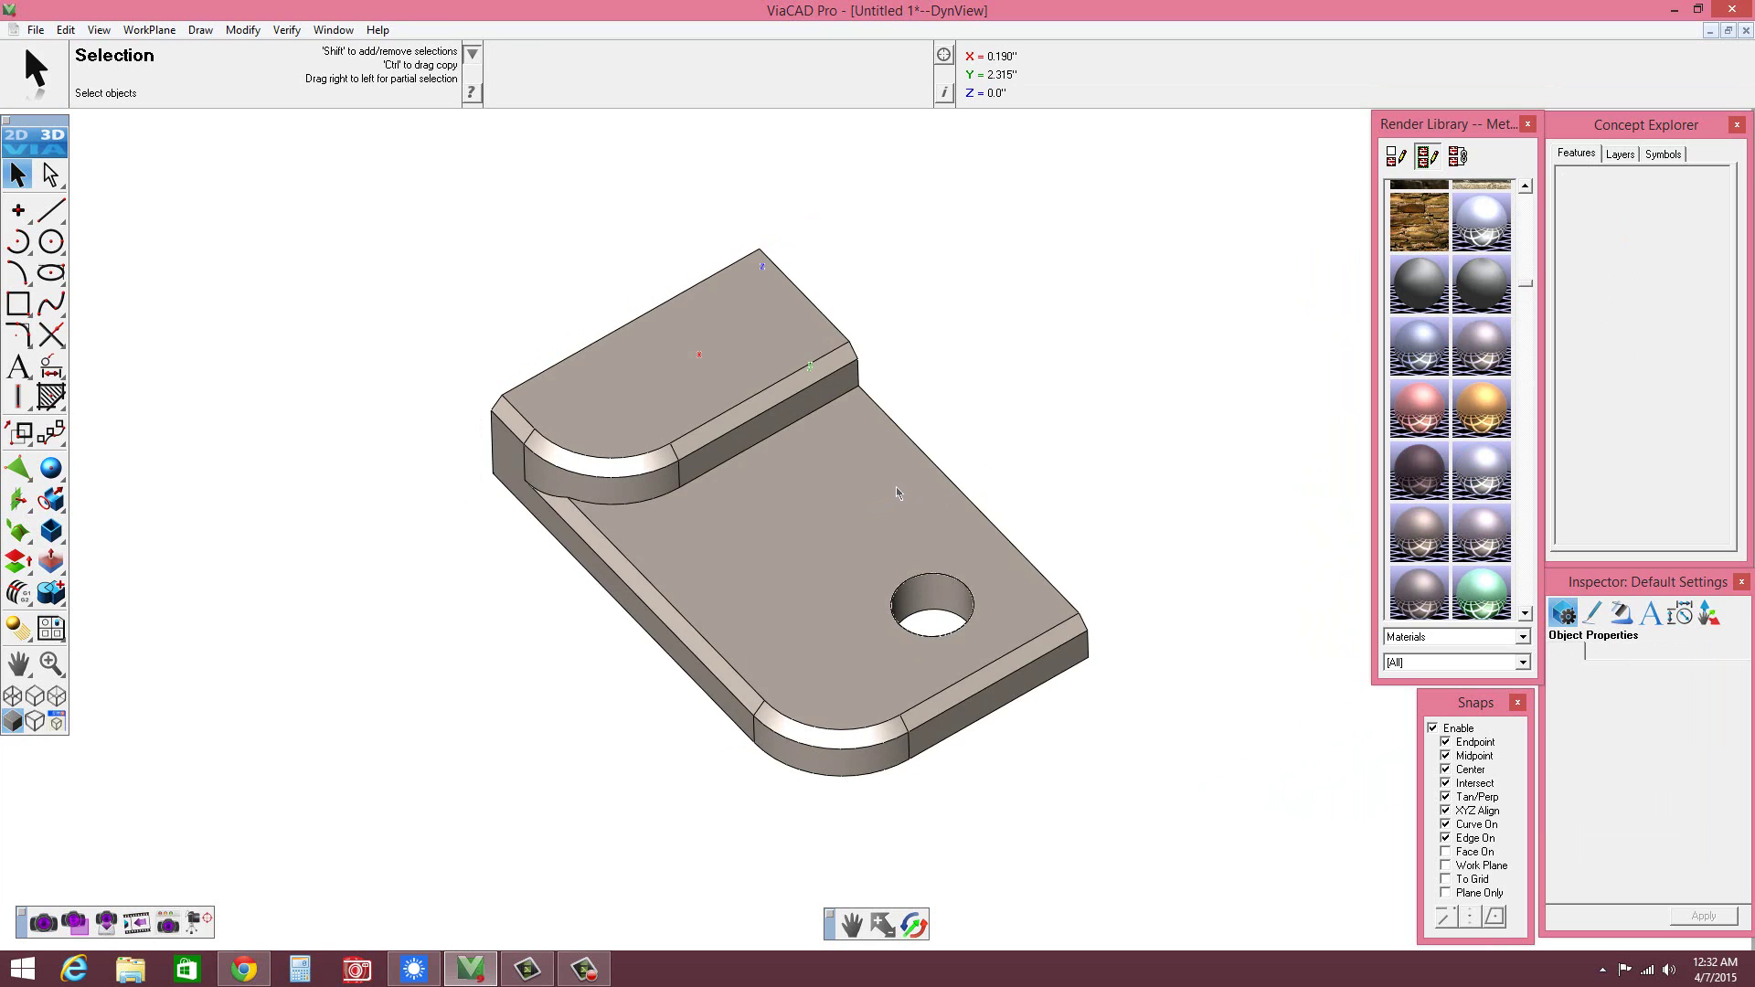
pyautogui.moveTo(899, 492); pyautogui.dragTo(561, 655, button='right')
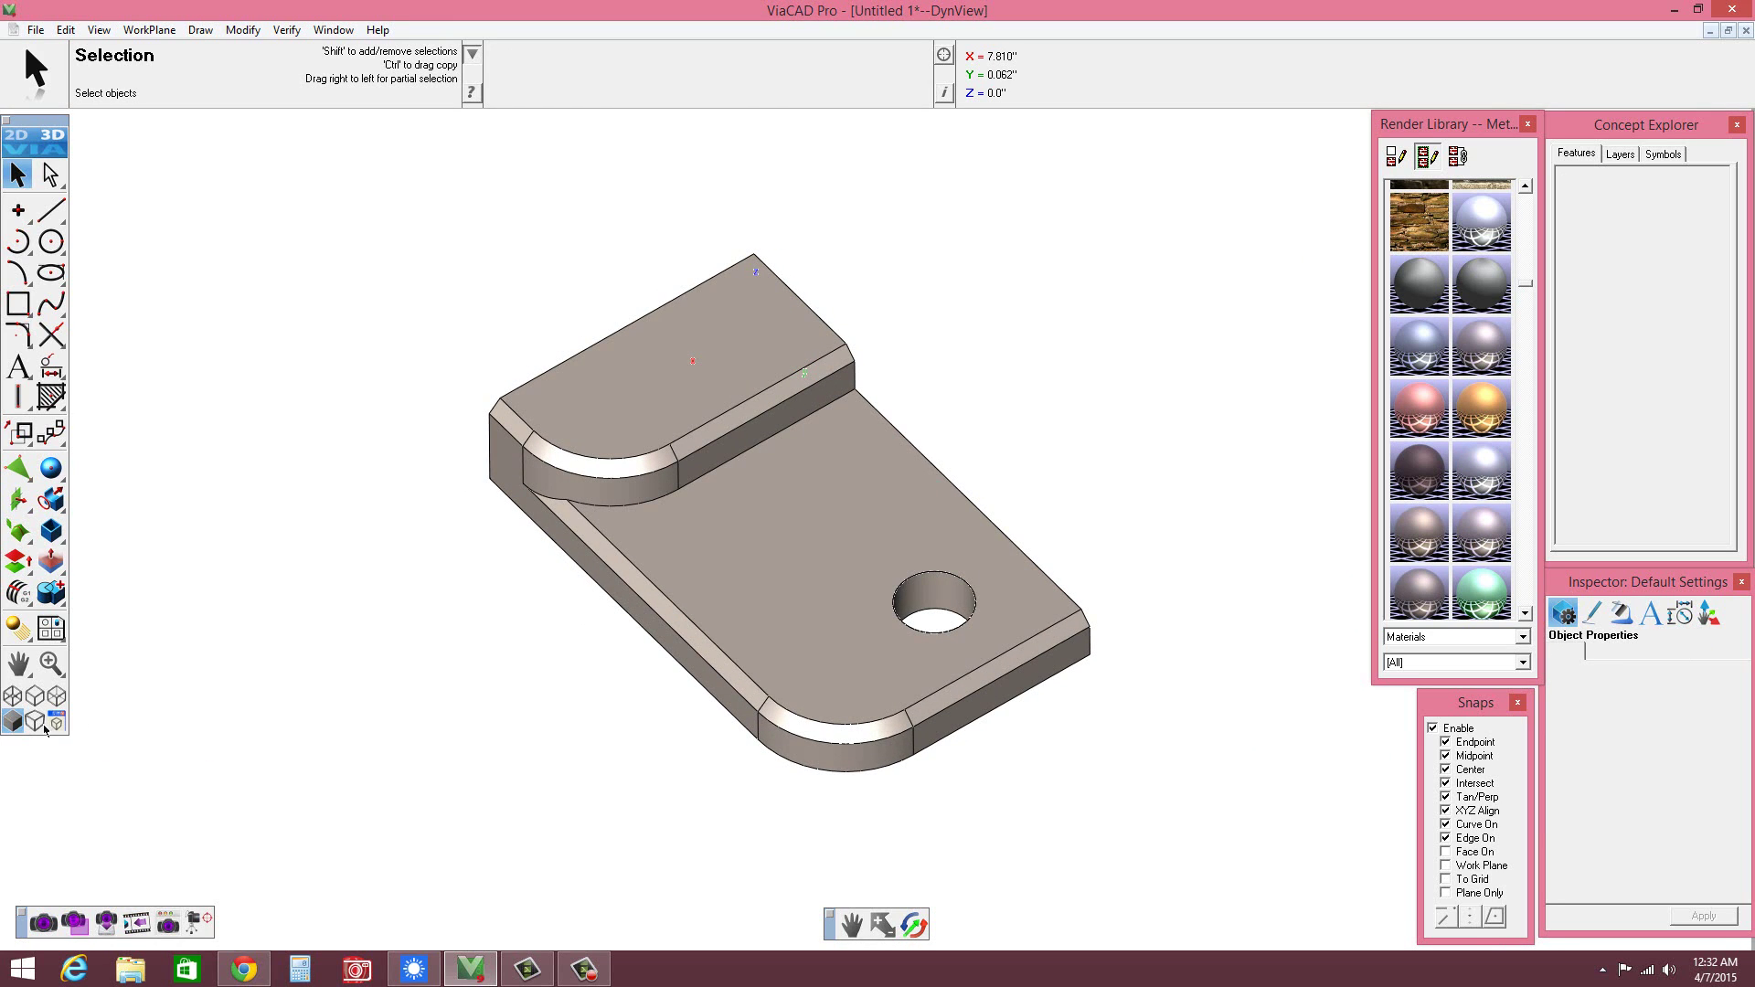
pyautogui.click(37, 724)
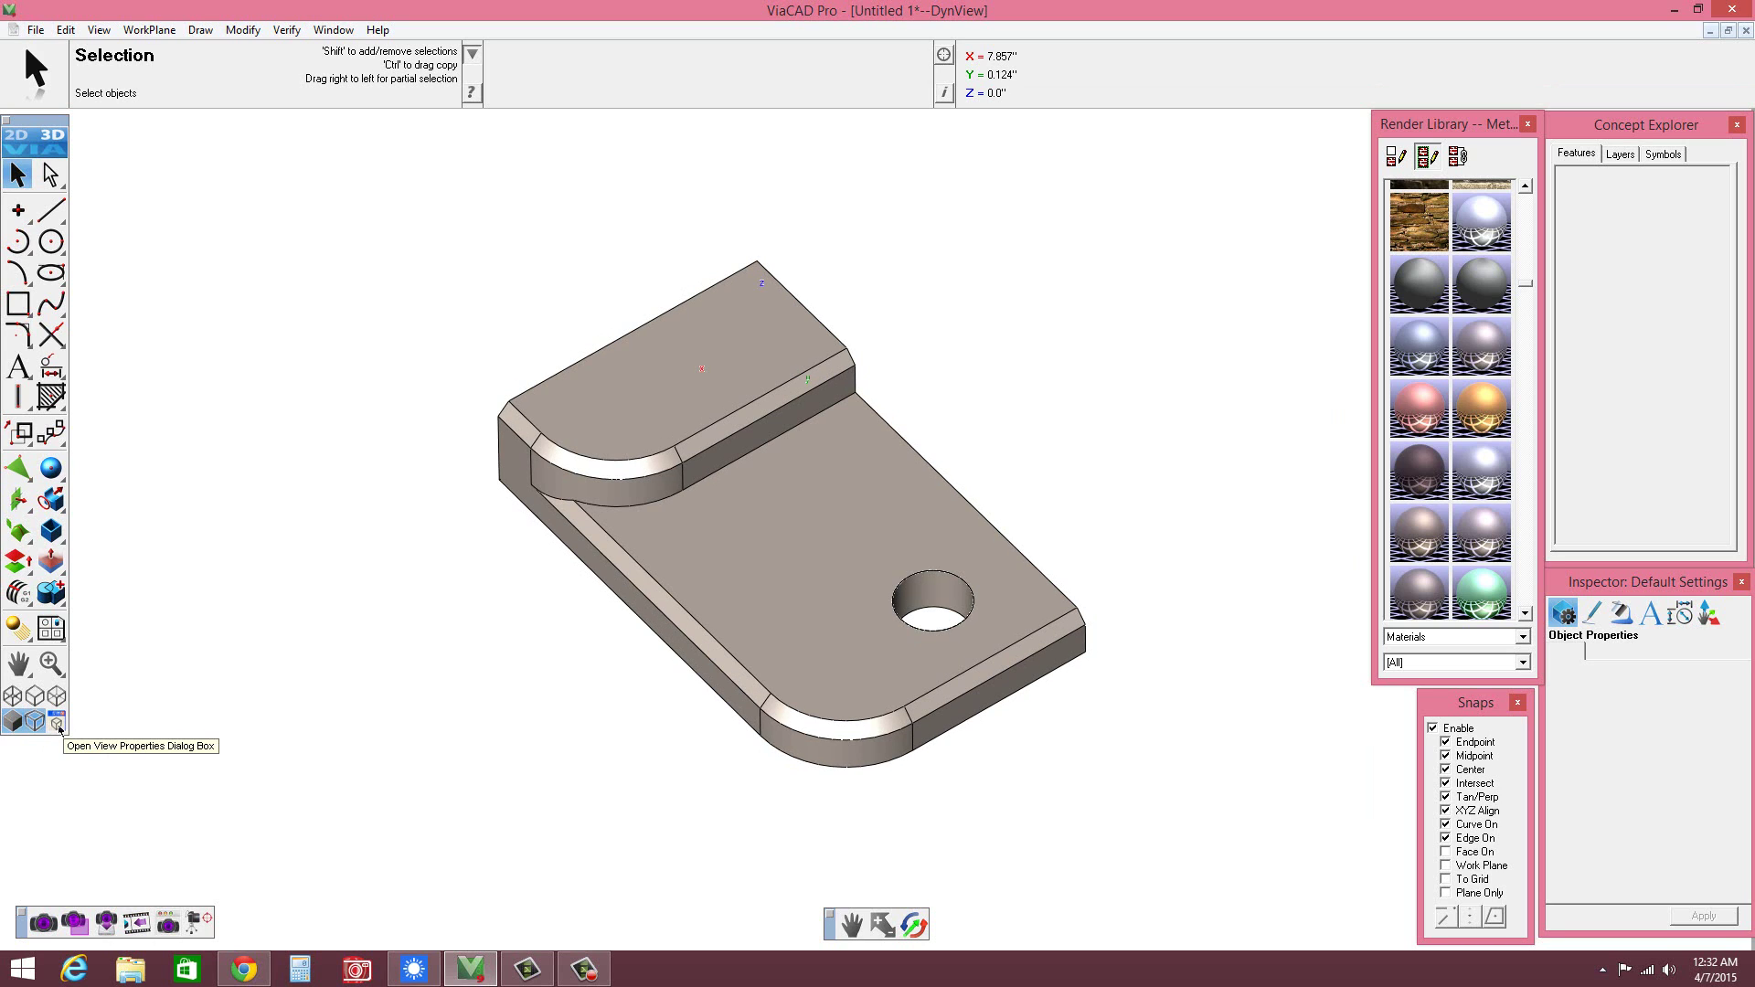
pyautogui.click(57, 724)
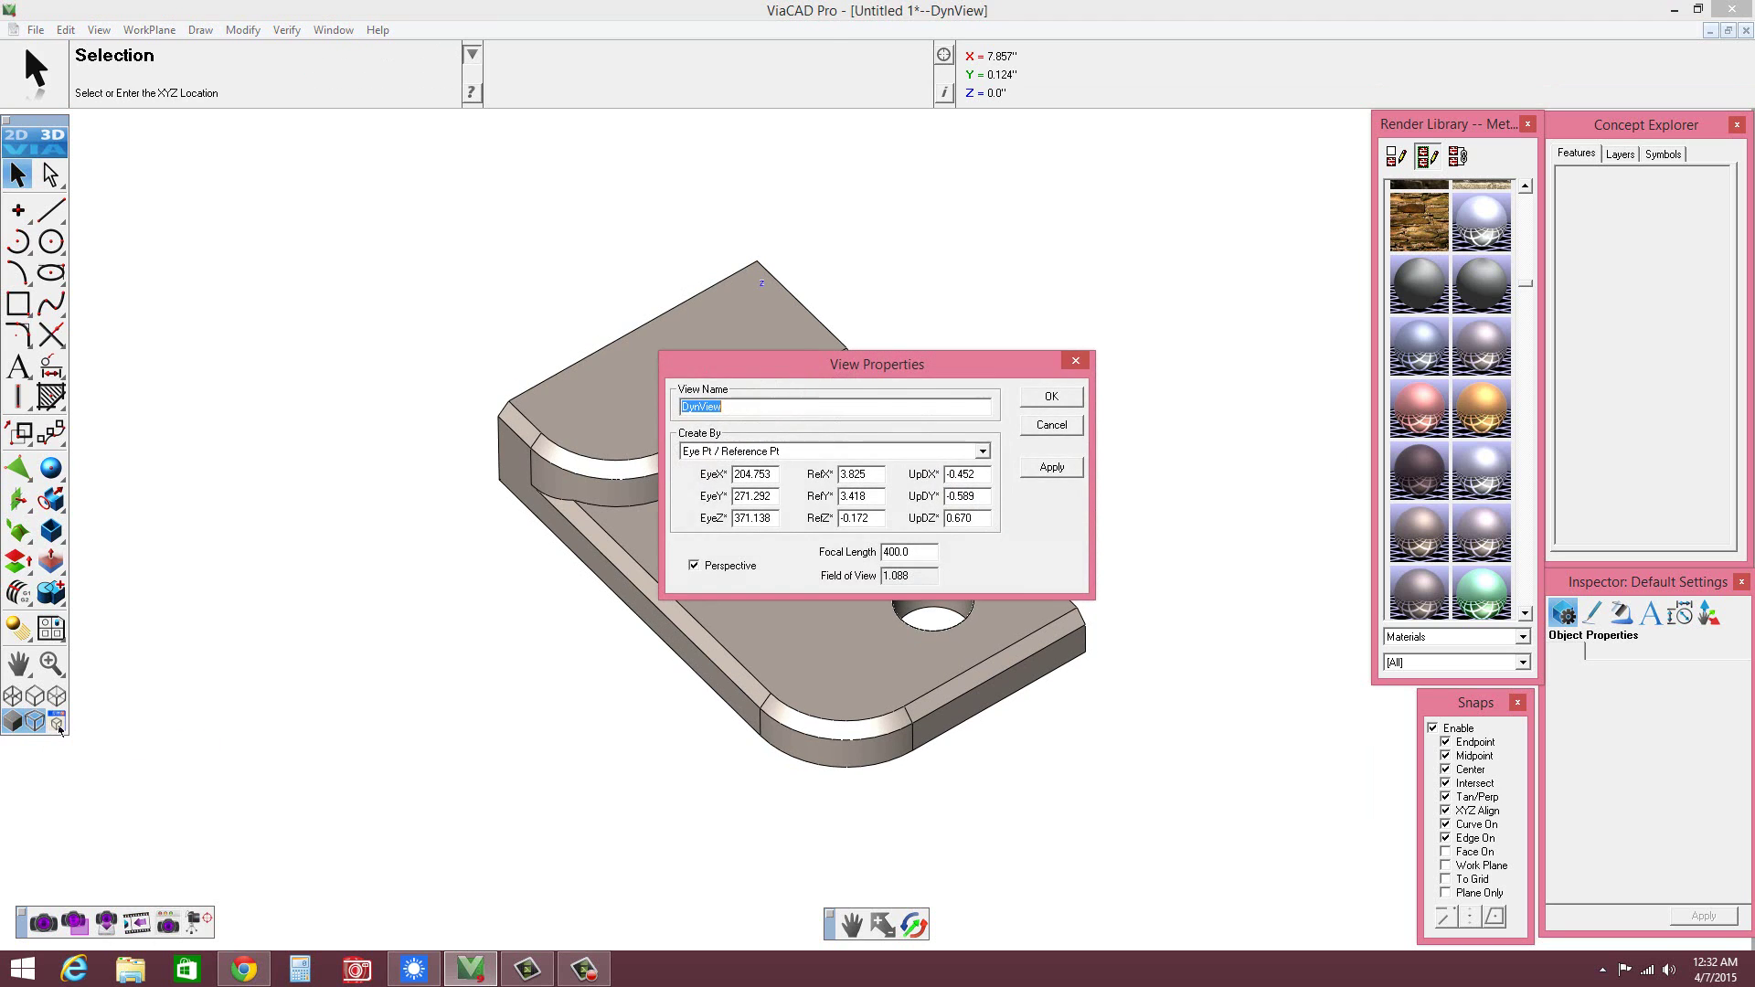
pyautogui.click(887, 552)
pyautogui.click(1055, 468)
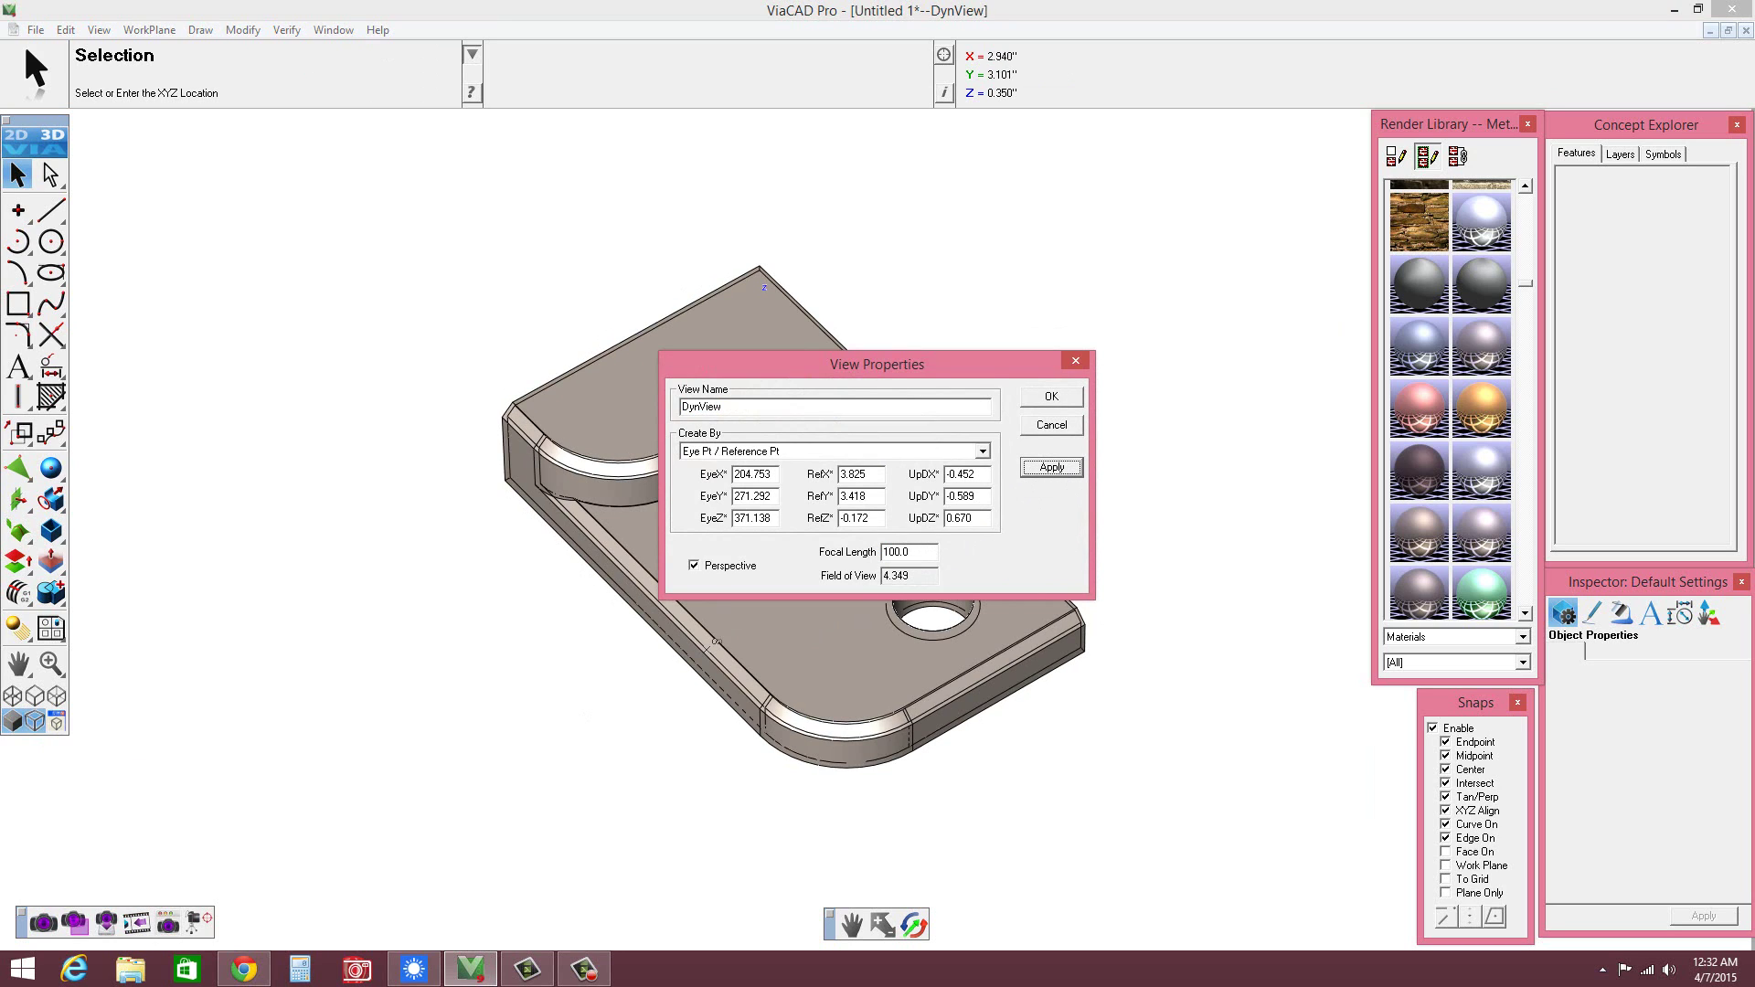
# - Try a focal length of 50 for the perspective view and close the view properties
pyautogui.click(633, 678)
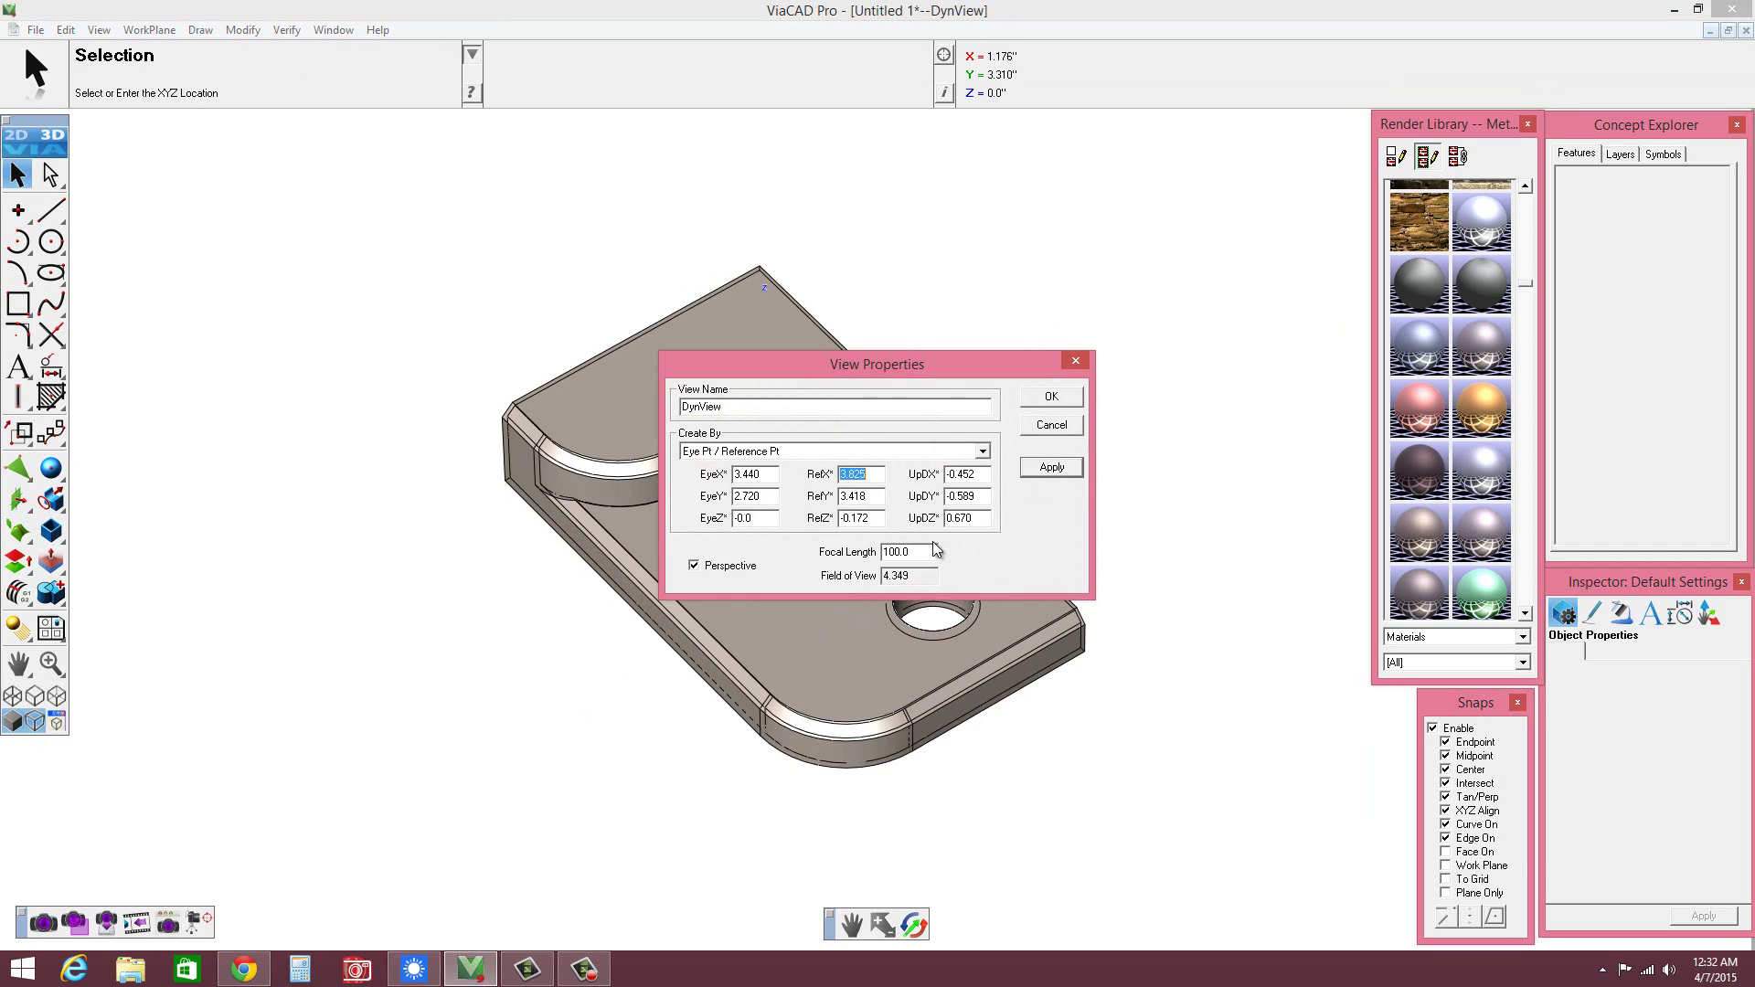
pyautogui.moveTo(914, 552); pyautogui.dragTo(889, 552)
pyautogui.write('50')
pyautogui.click(1051, 467)
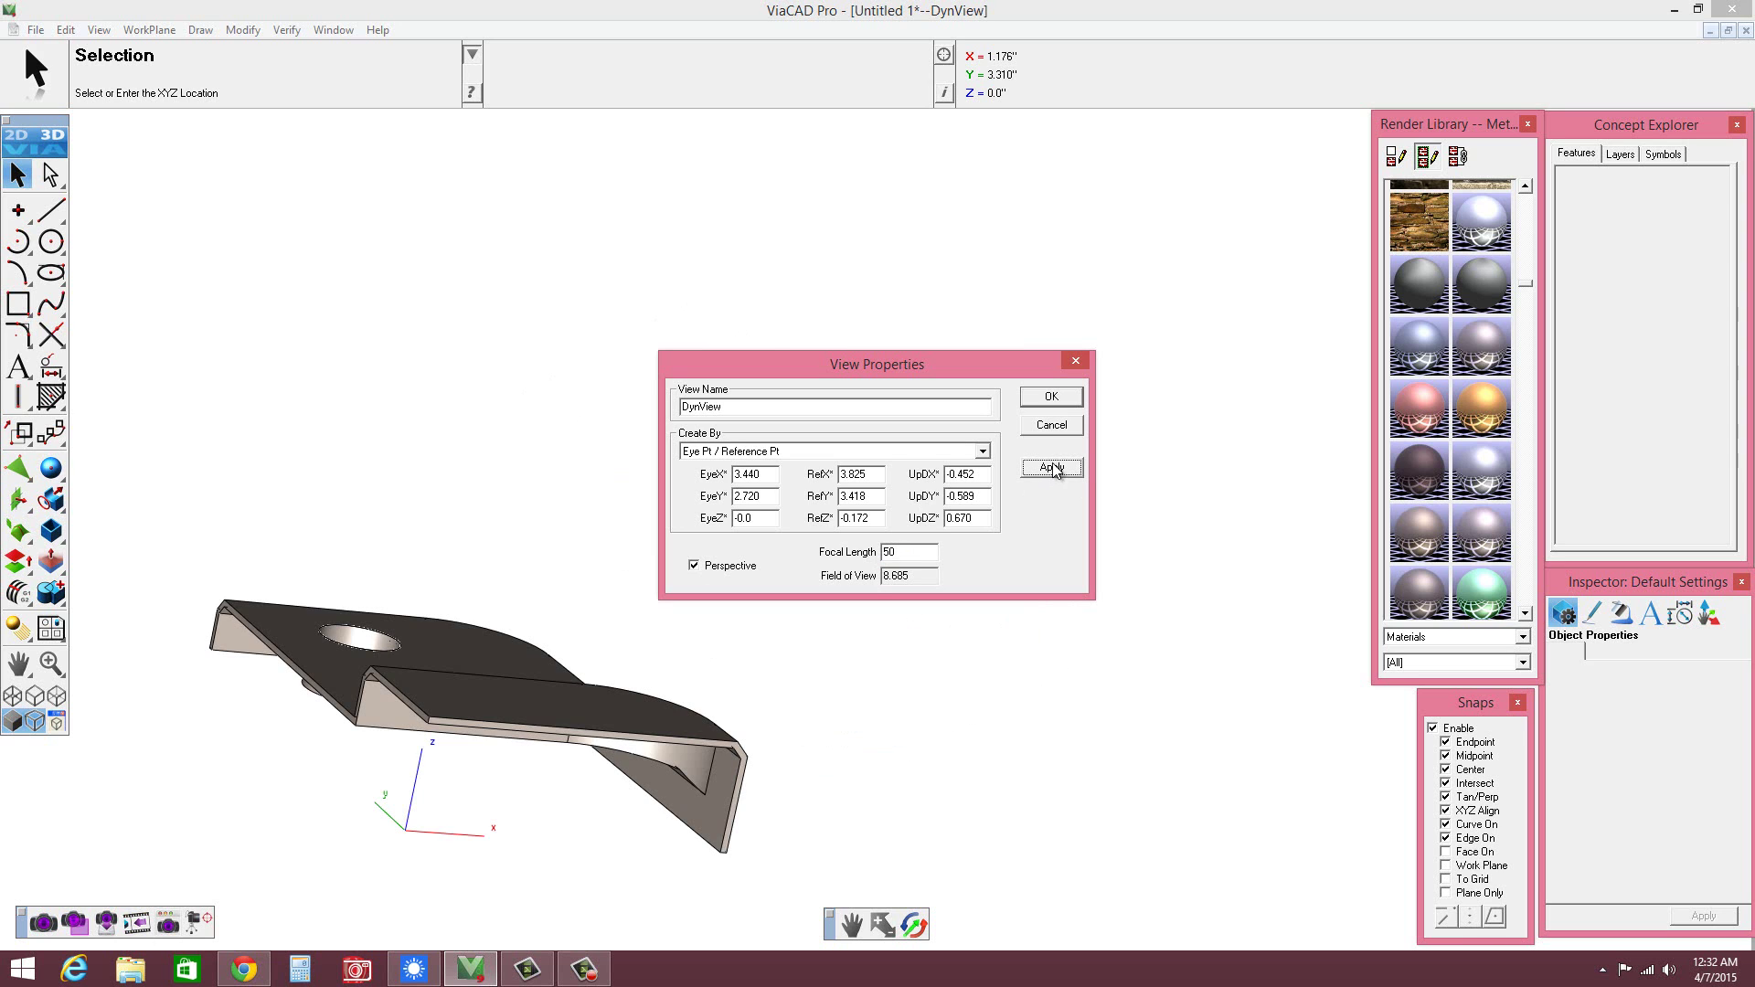
pyautogui.click(1051, 396)
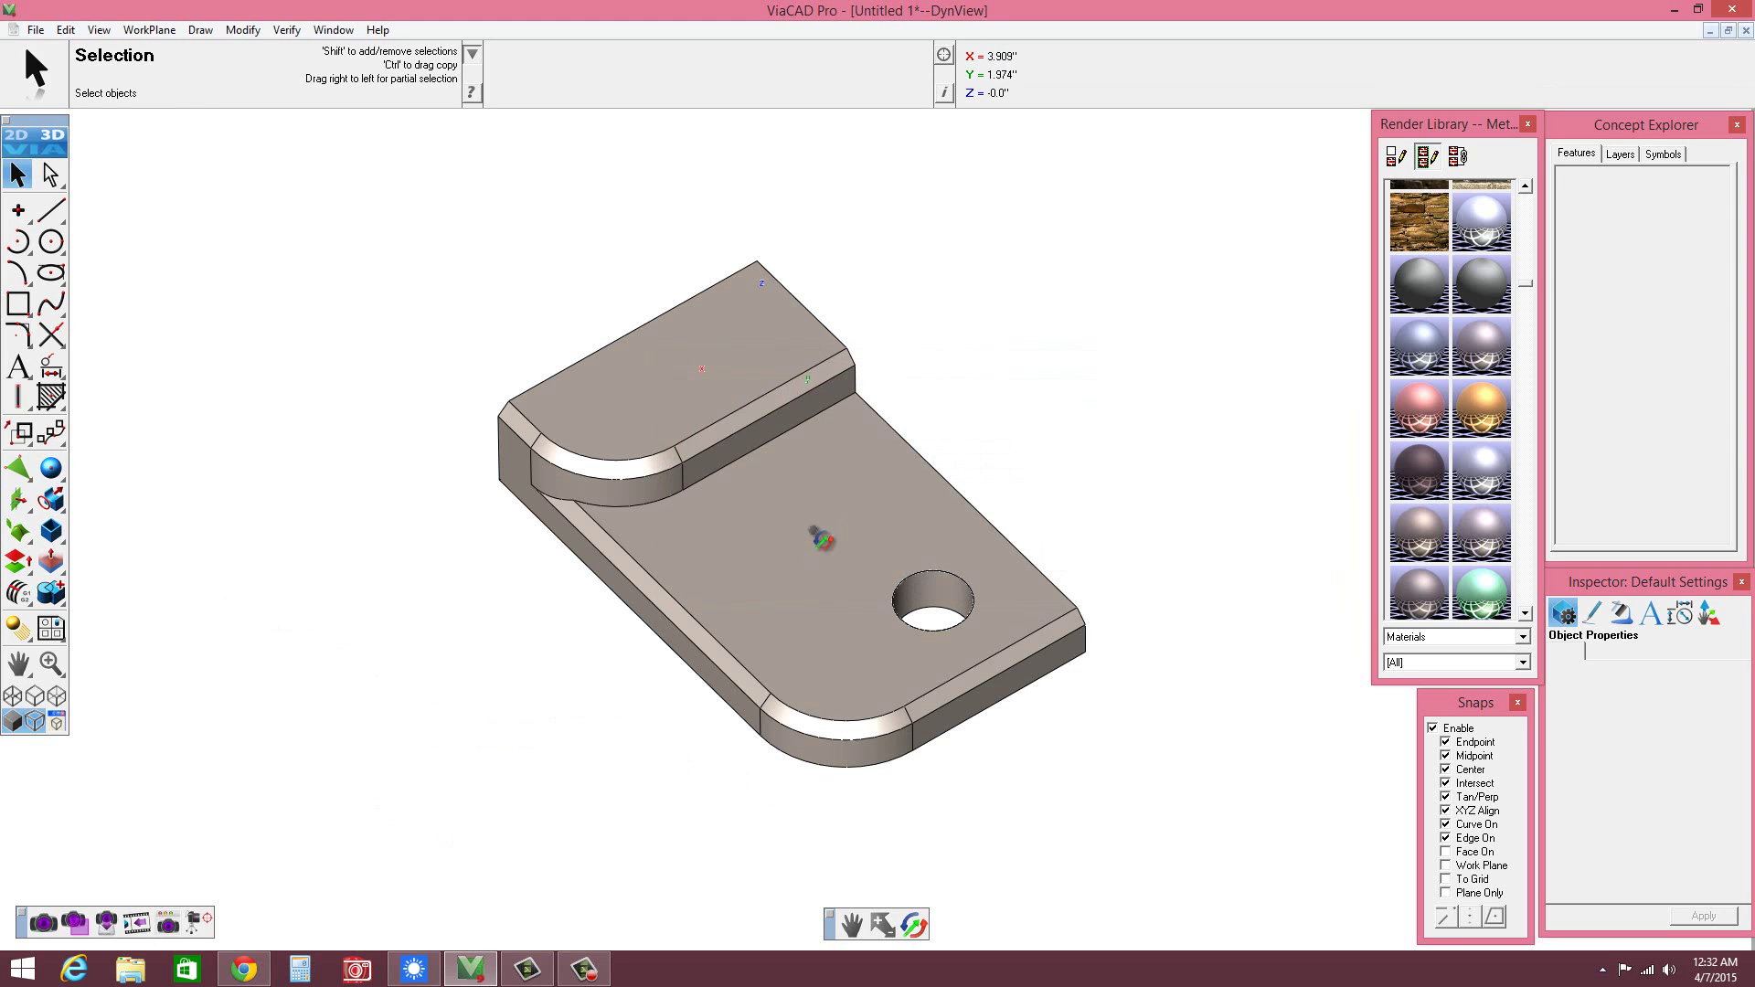
# - Render the entire window with the User Specified renderer from an angled view of the solid
pyautogui.moveTo(816, 537); pyautogui.dragTo(1136, 446, button='middle')
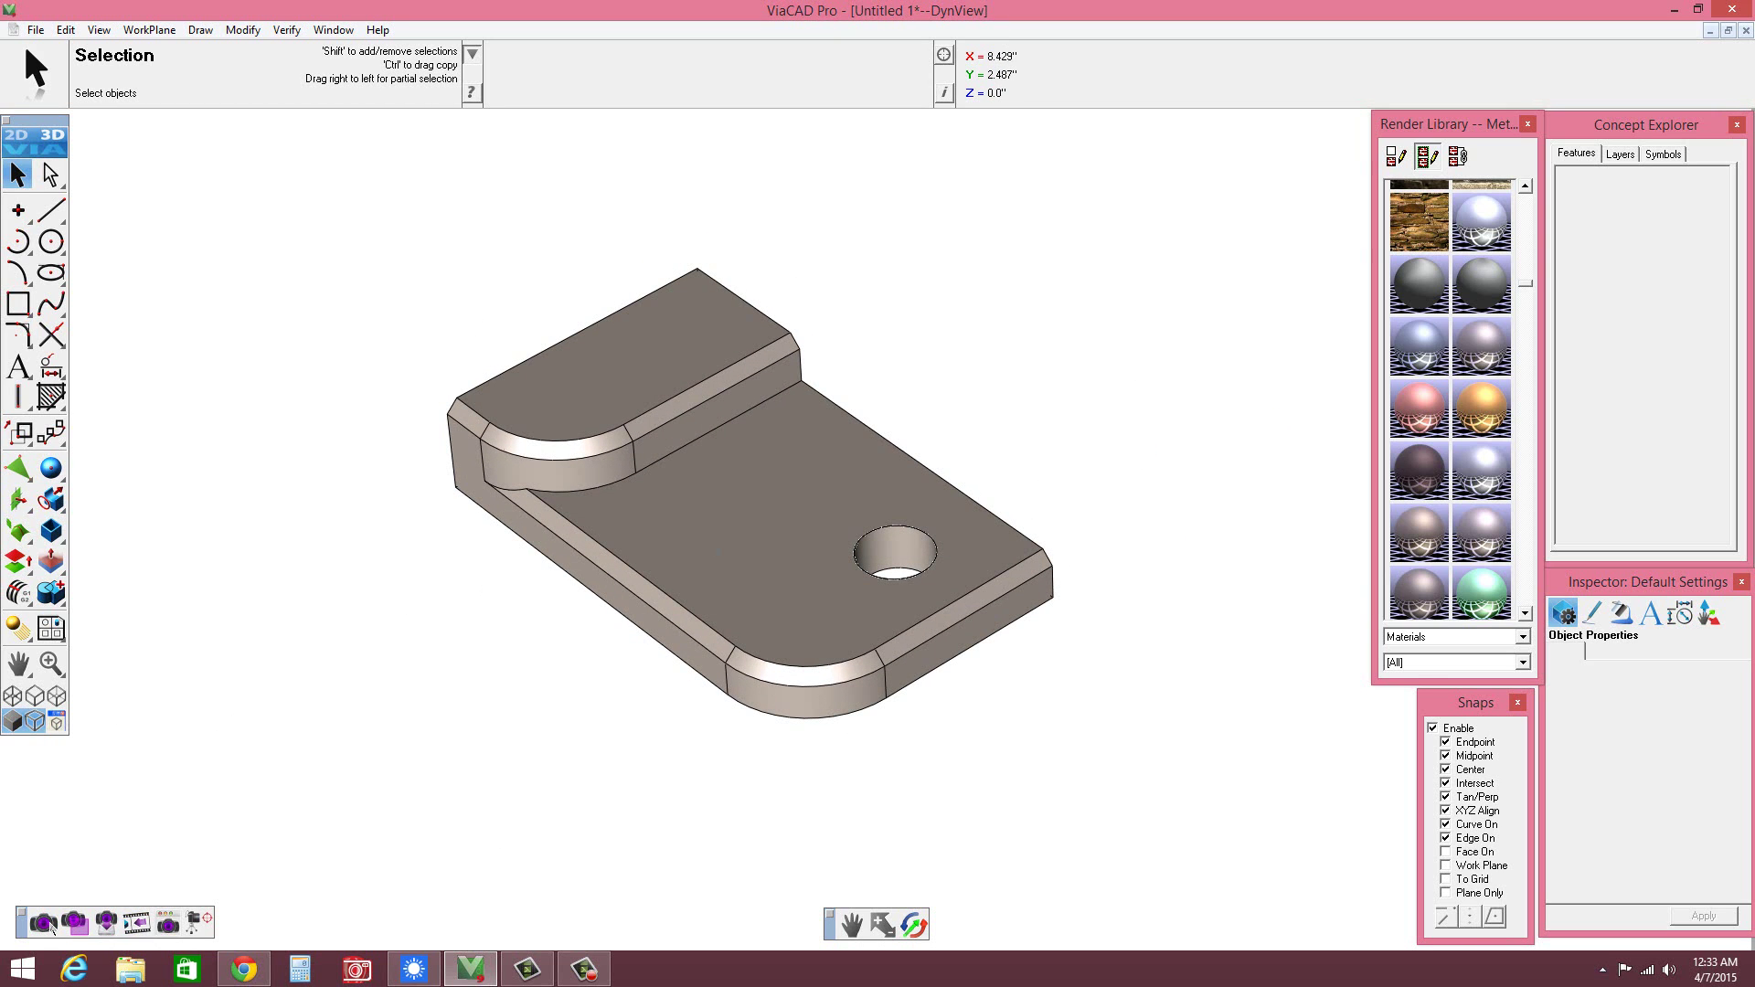
pyautogui.click(46, 923)
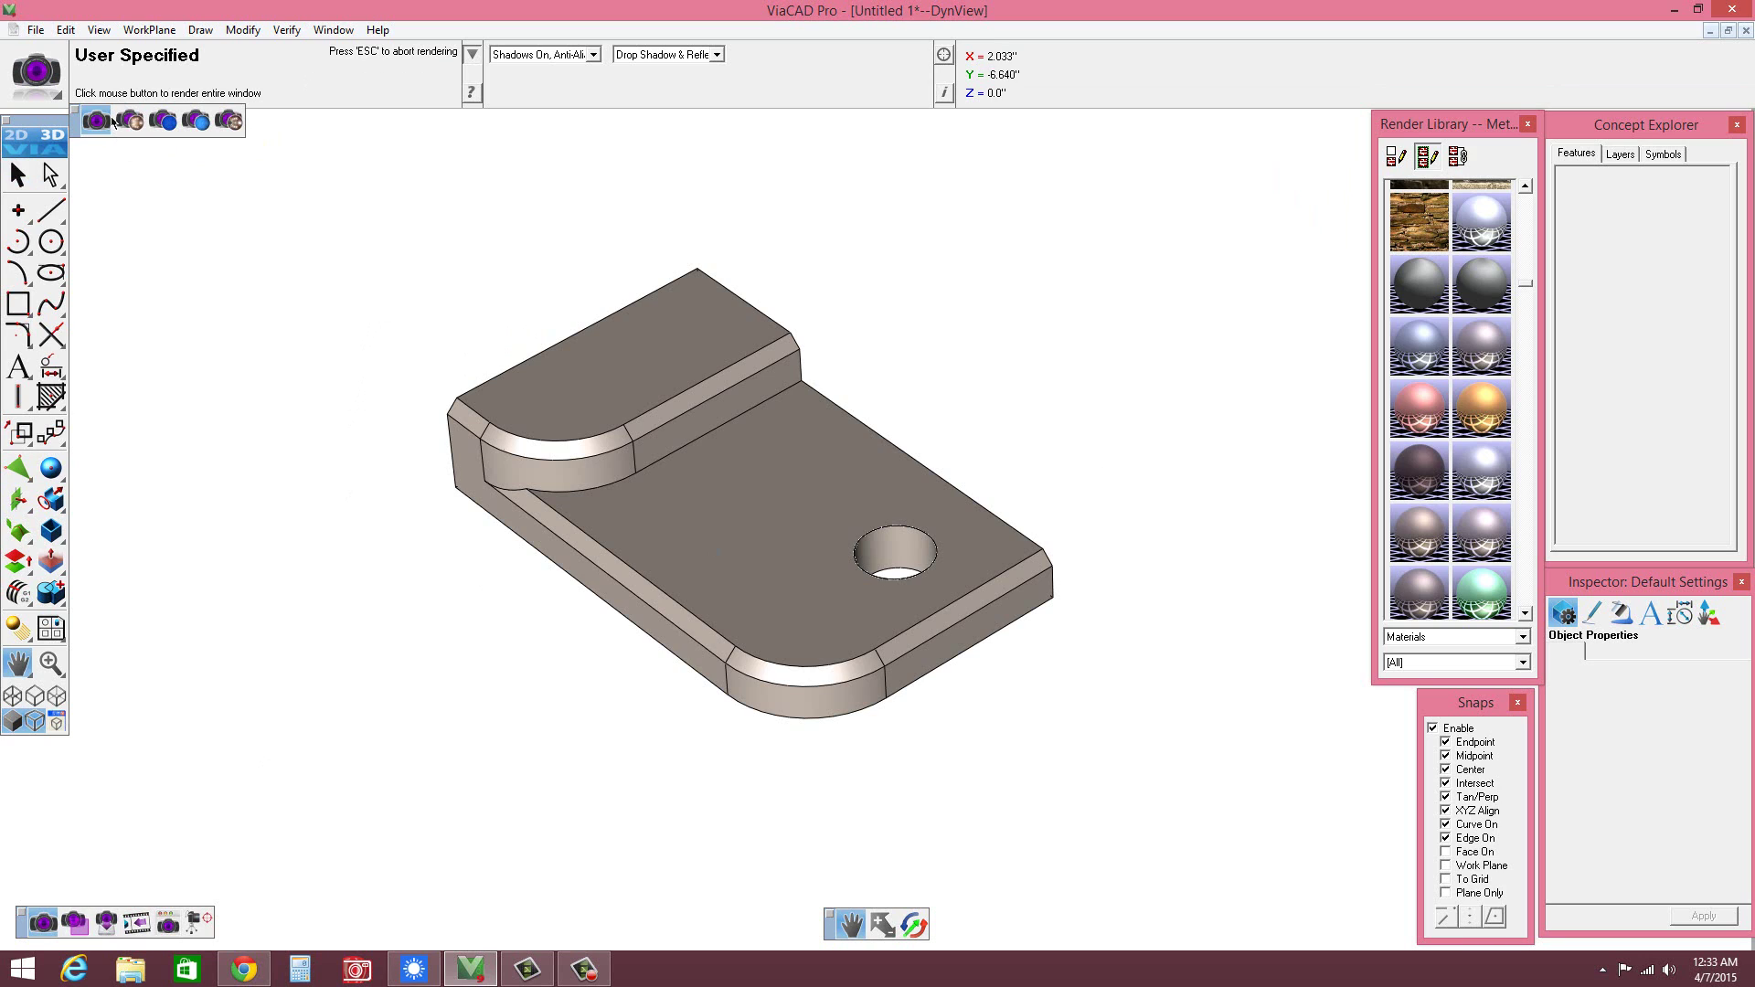
pyautogui.click(336, 267)
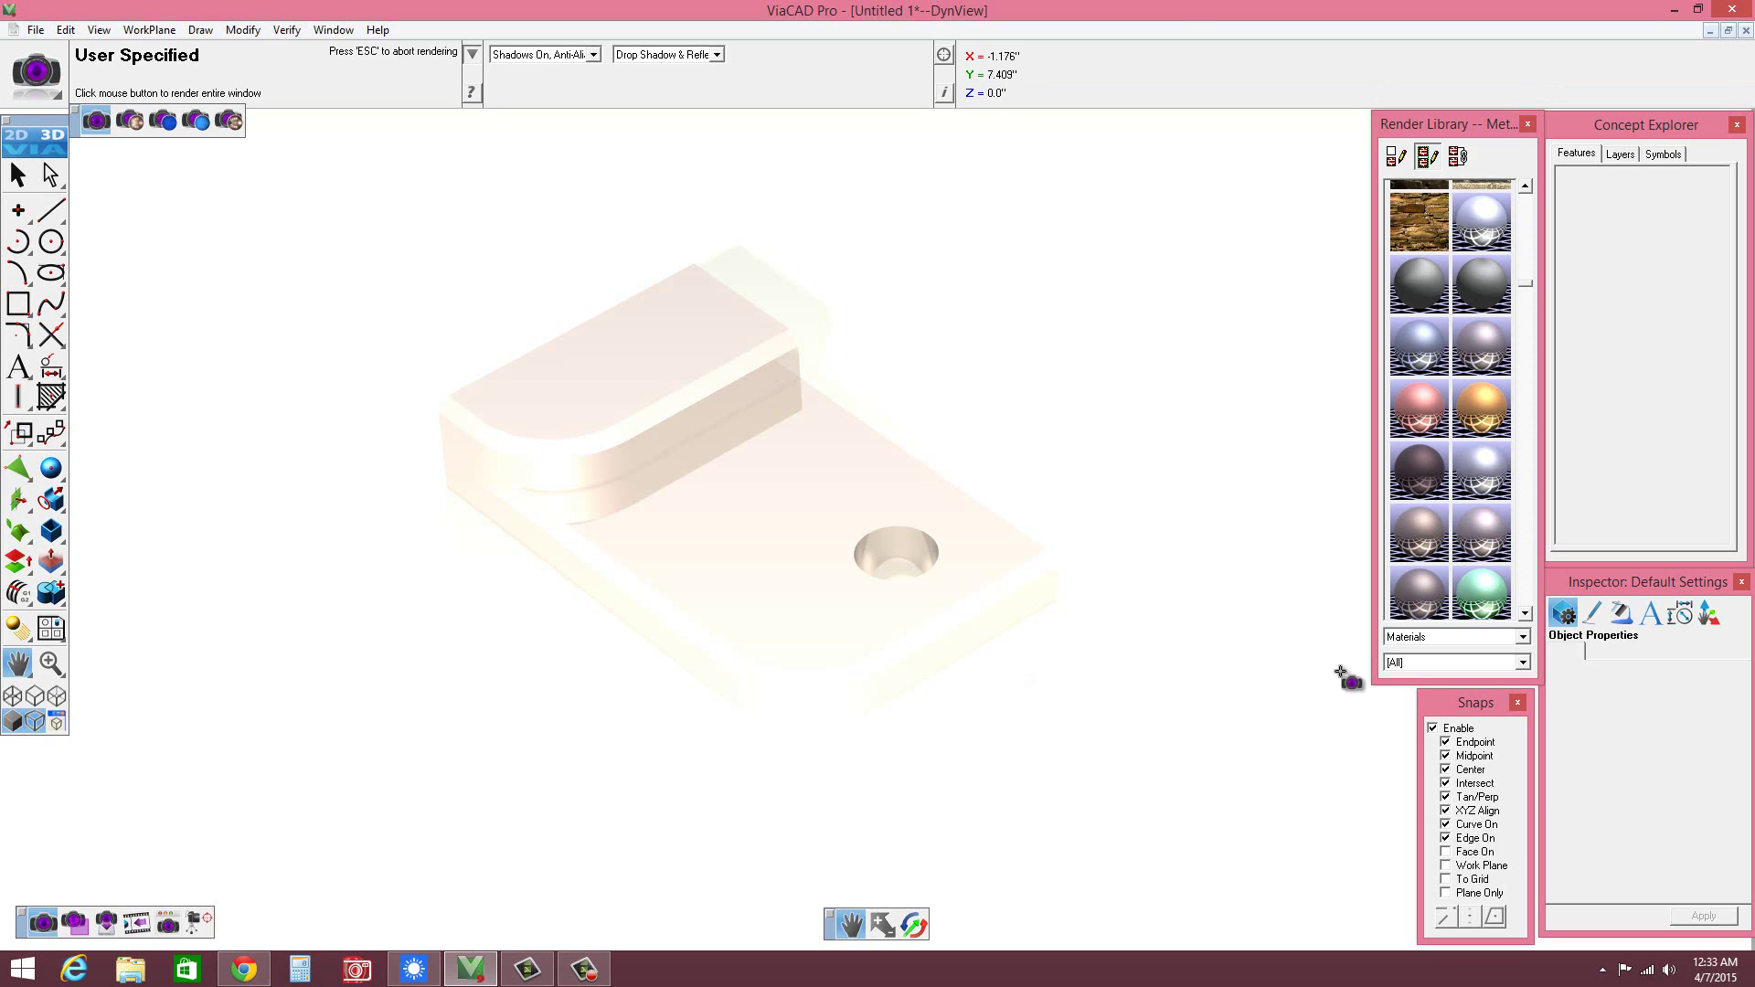
# - Review the shadow and ground effect options, keep Shadows On, Anti-Alias and Drop Shadow & Reflector, and render the window again
pyautogui.click(593, 55)
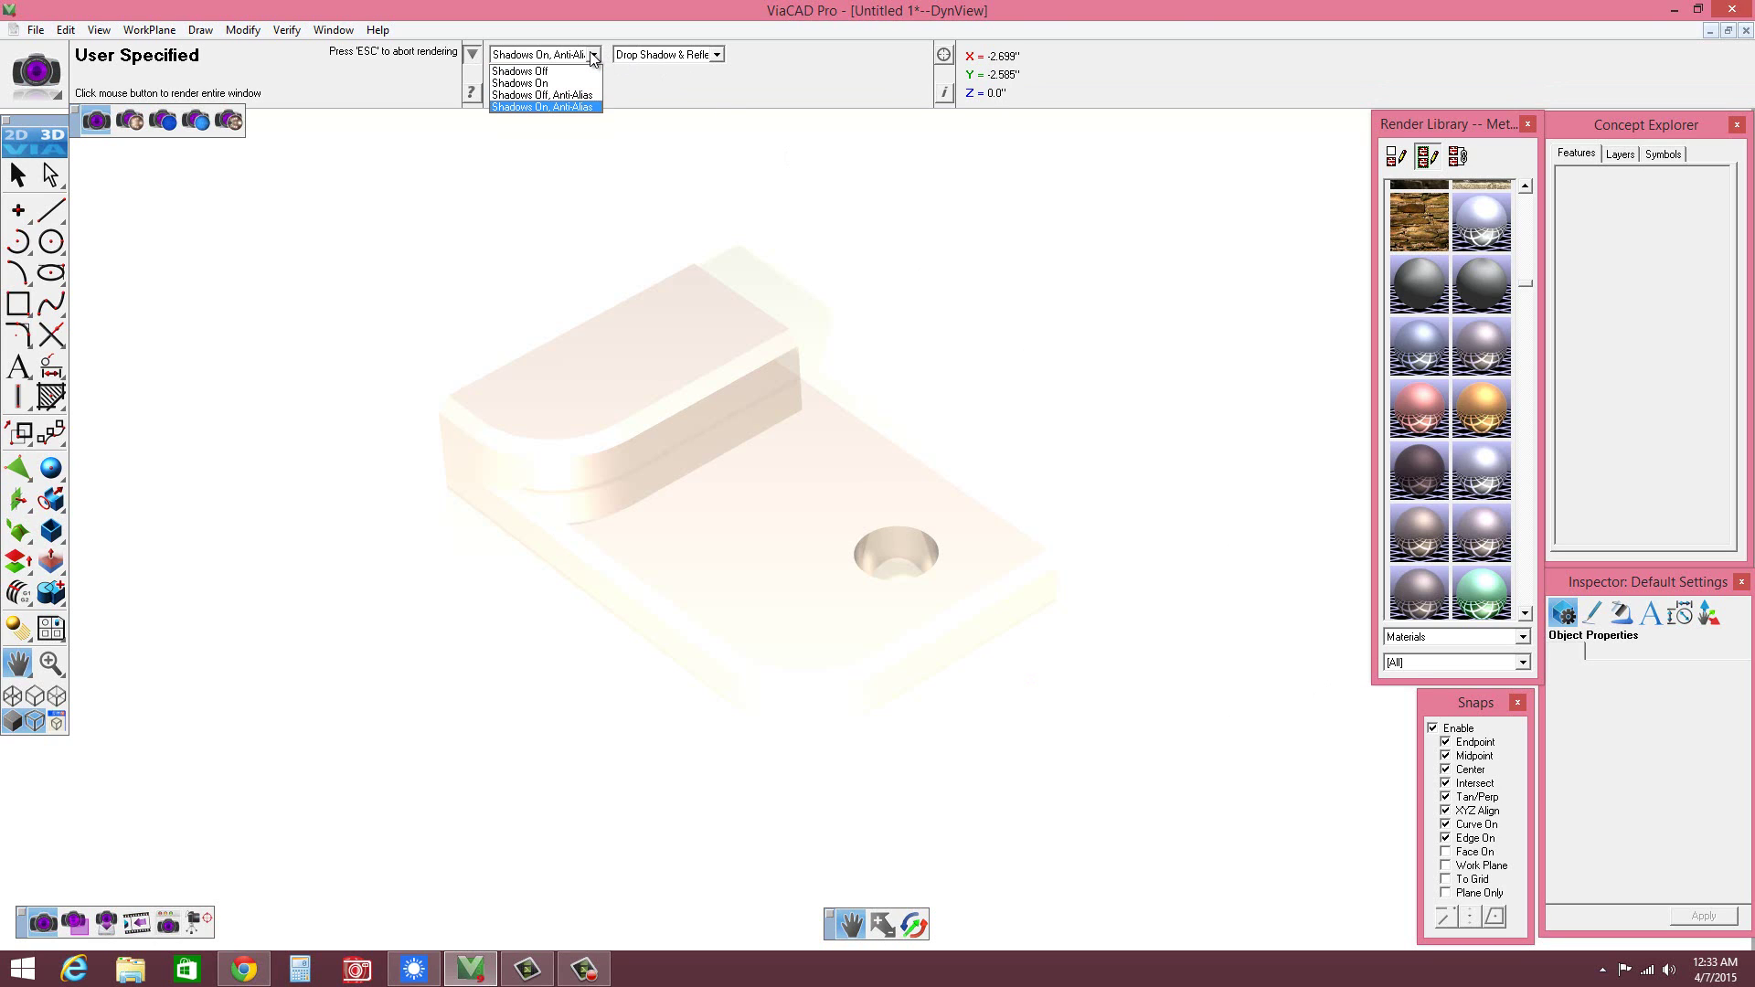
pyautogui.press('Up')
pyautogui.press('Up')
pyautogui.press('Up')
pyautogui.click(718, 57)
pyautogui.click(717, 55)
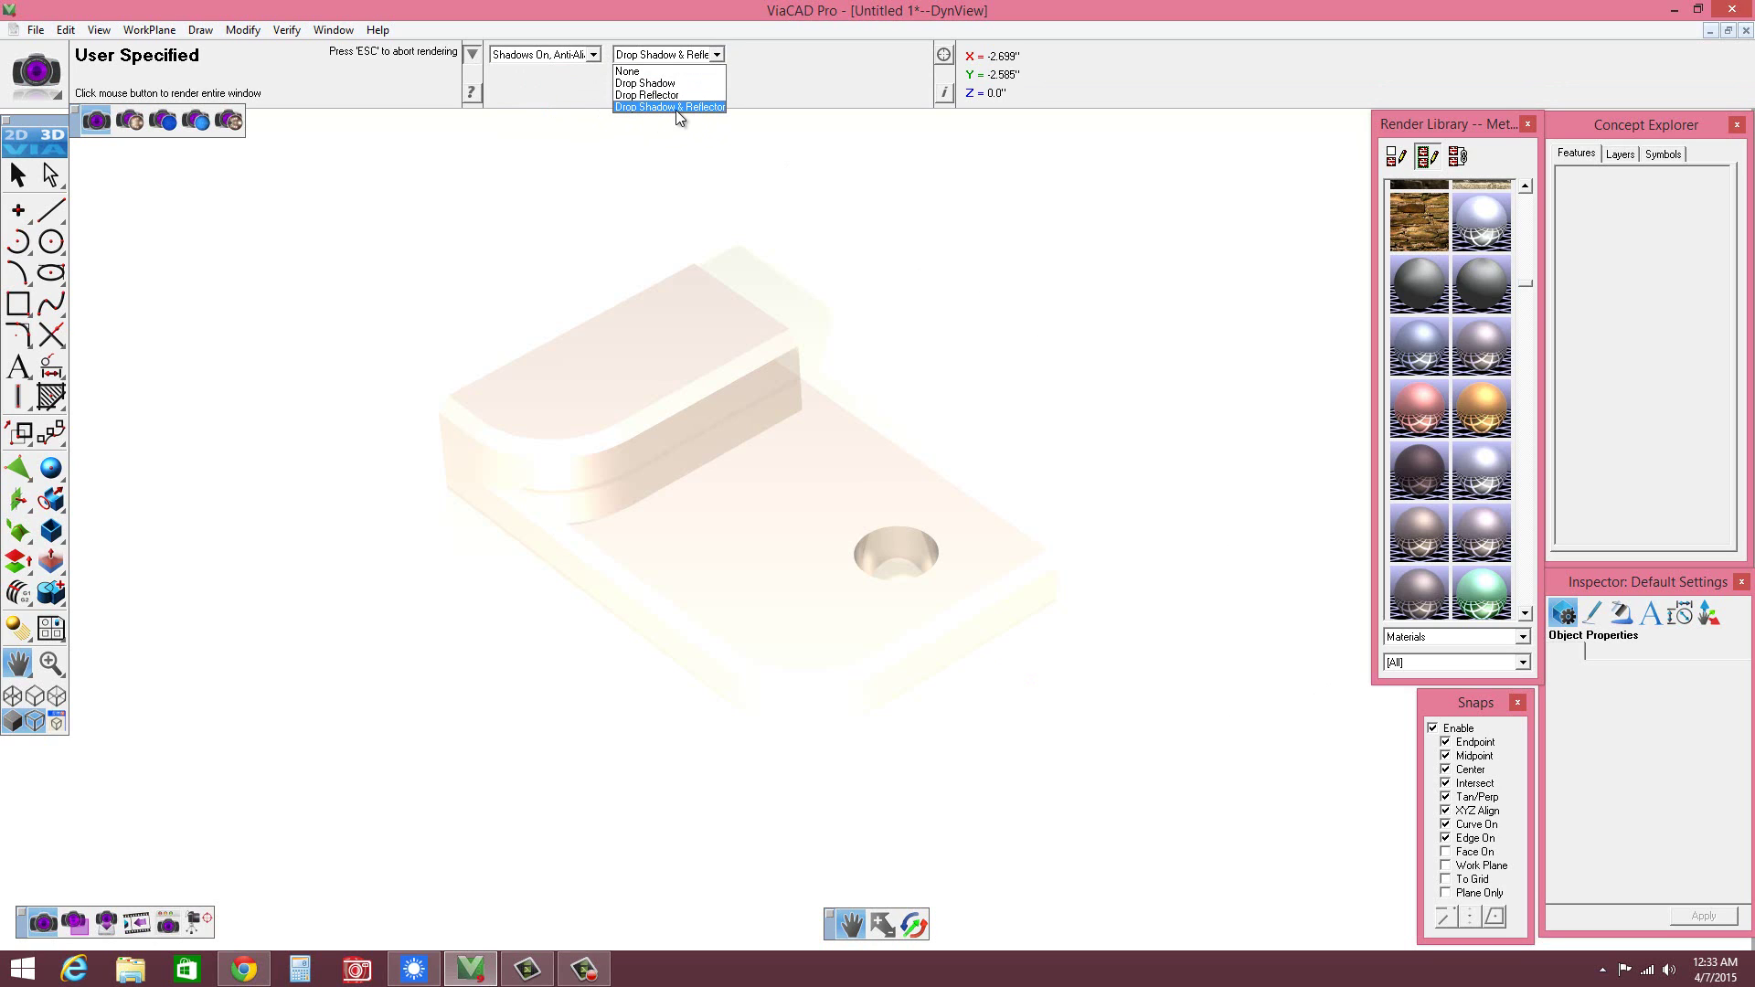
pyautogui.click(935, 223)
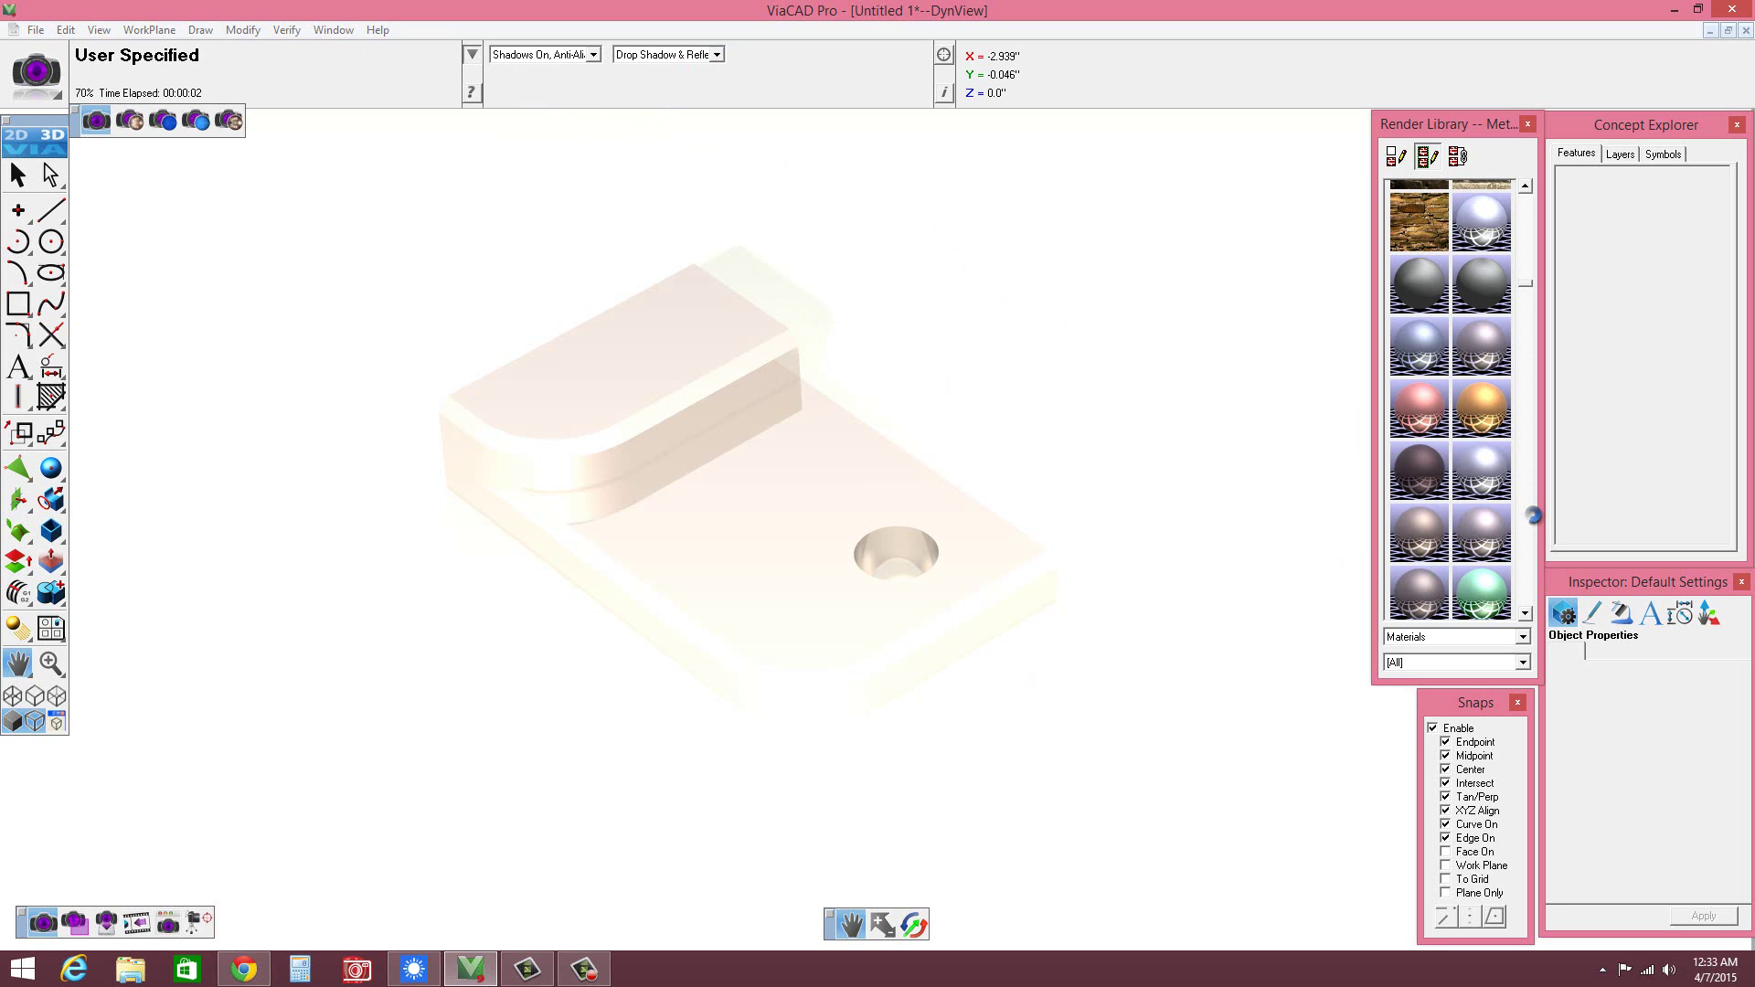
# - Apply the dark brown metal material to the solid, render the window, and return to object selection
pyautogui.moveTo(1429, 484); pyautogui.dragTo(841, 501)
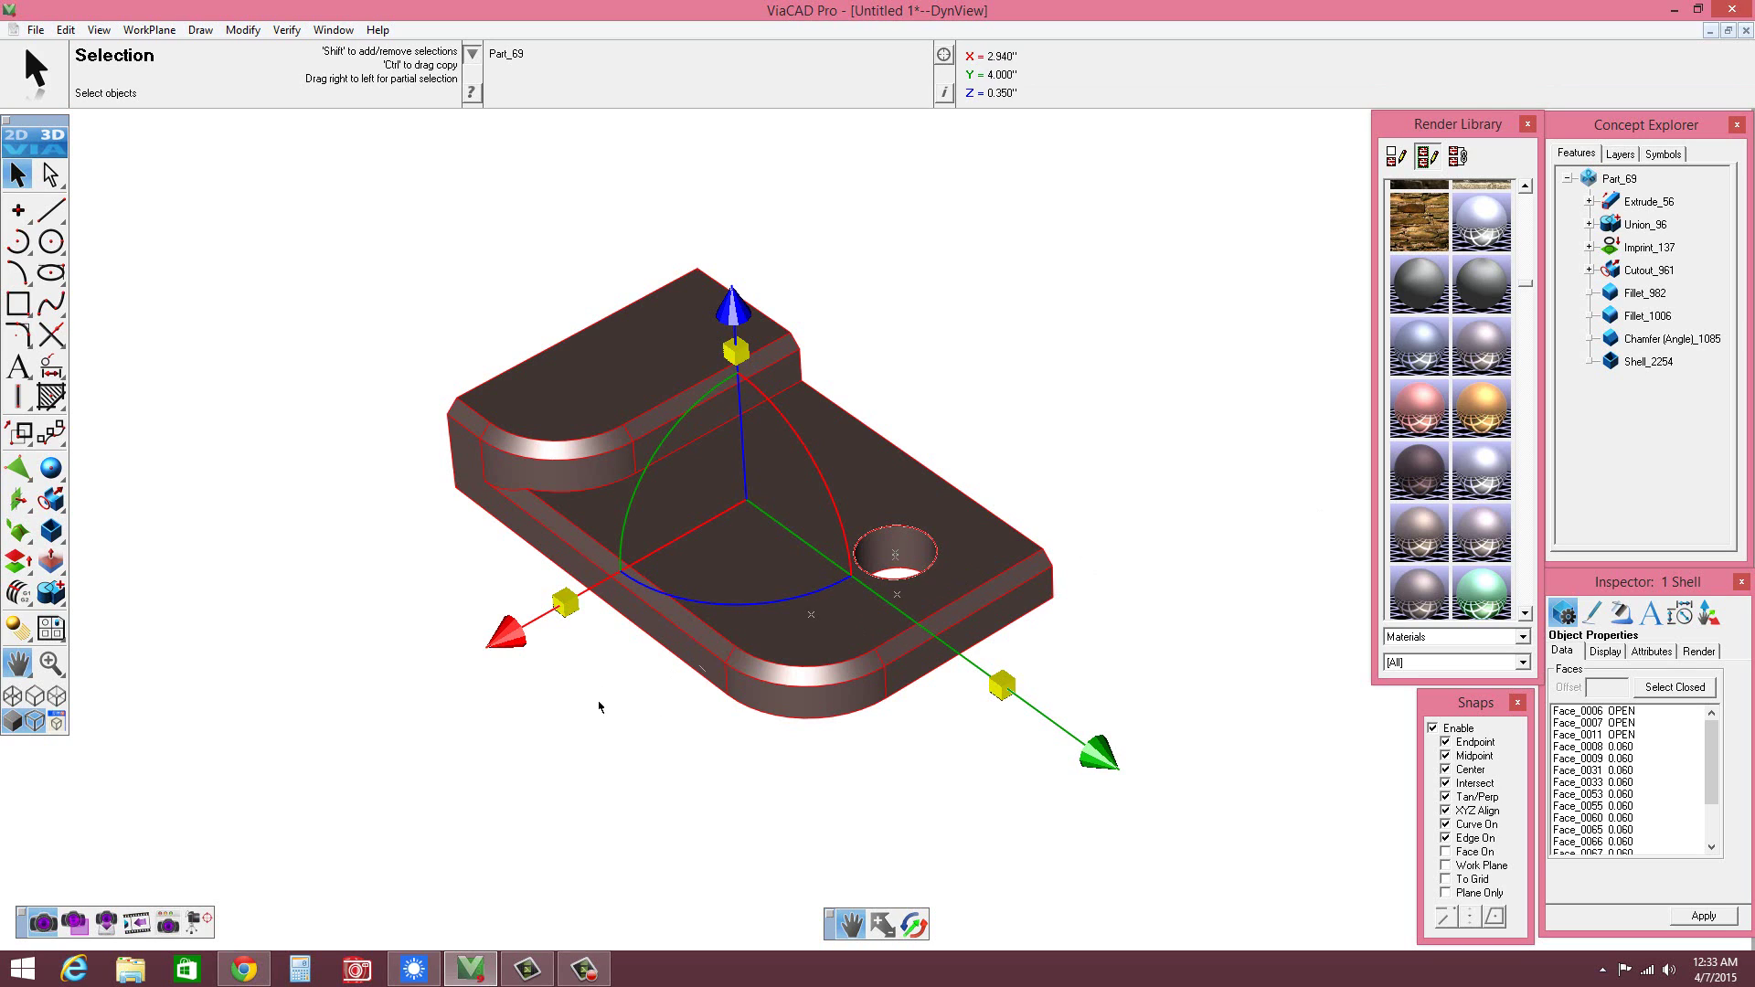
pyautogui.click(426, 719)
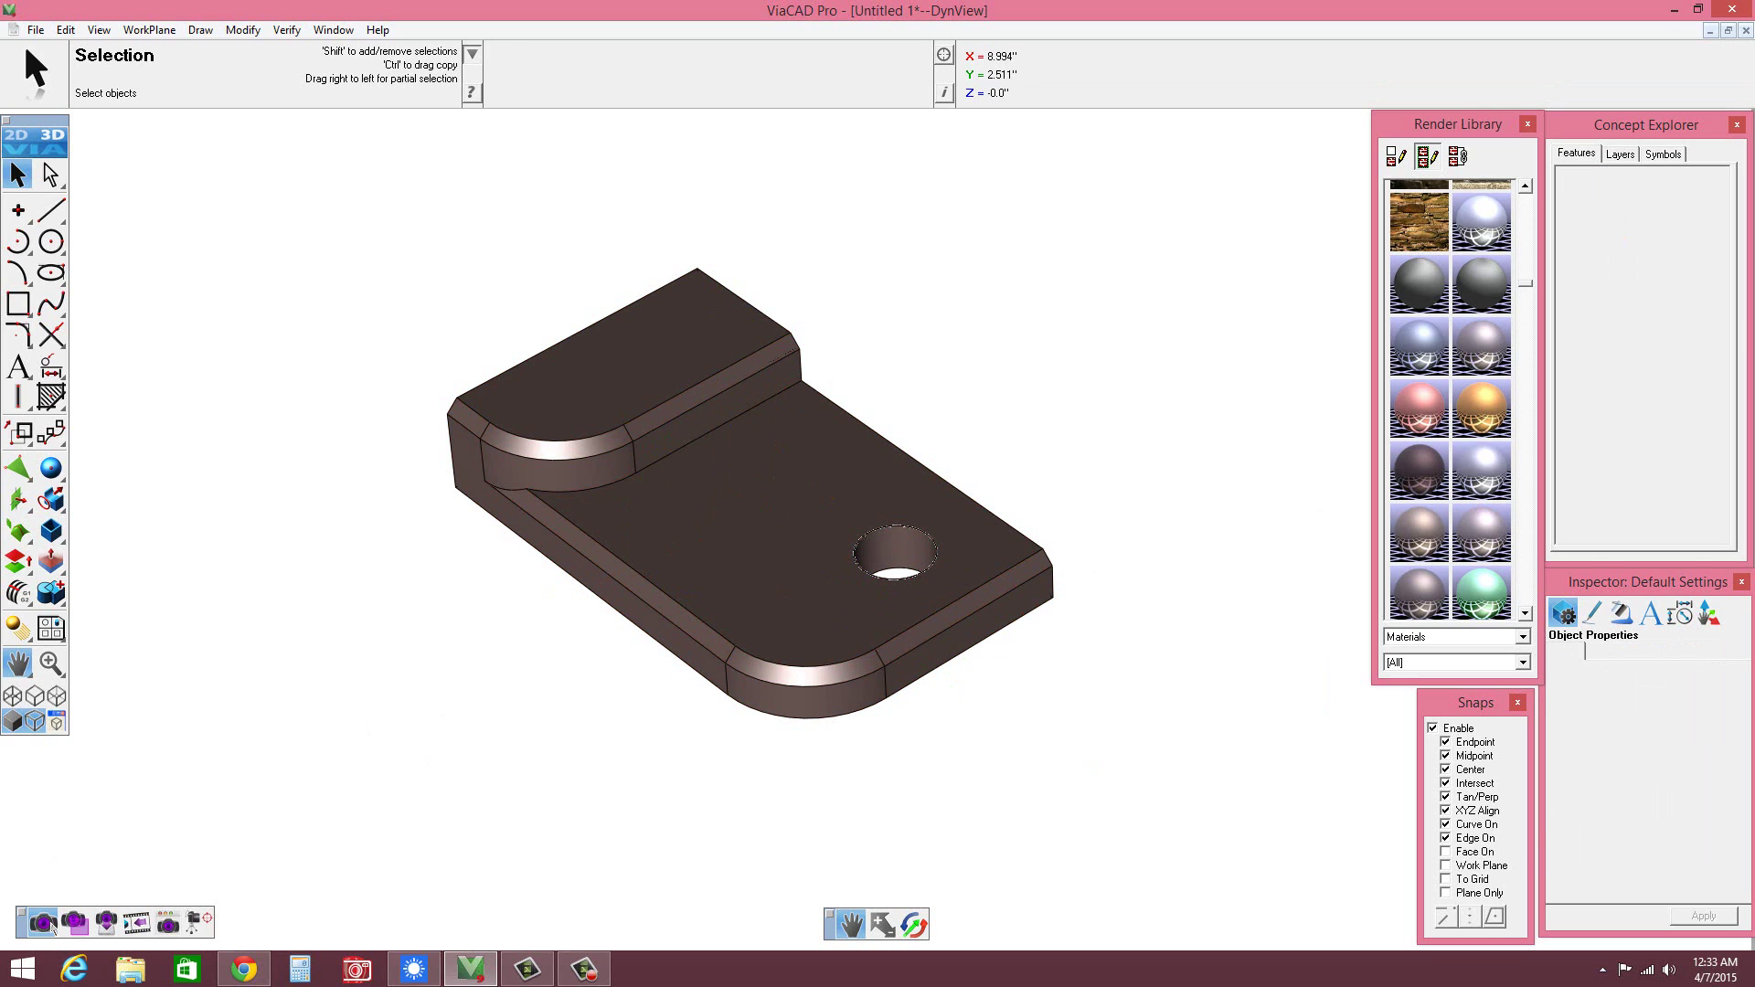
pyautogui.click(53, 918)
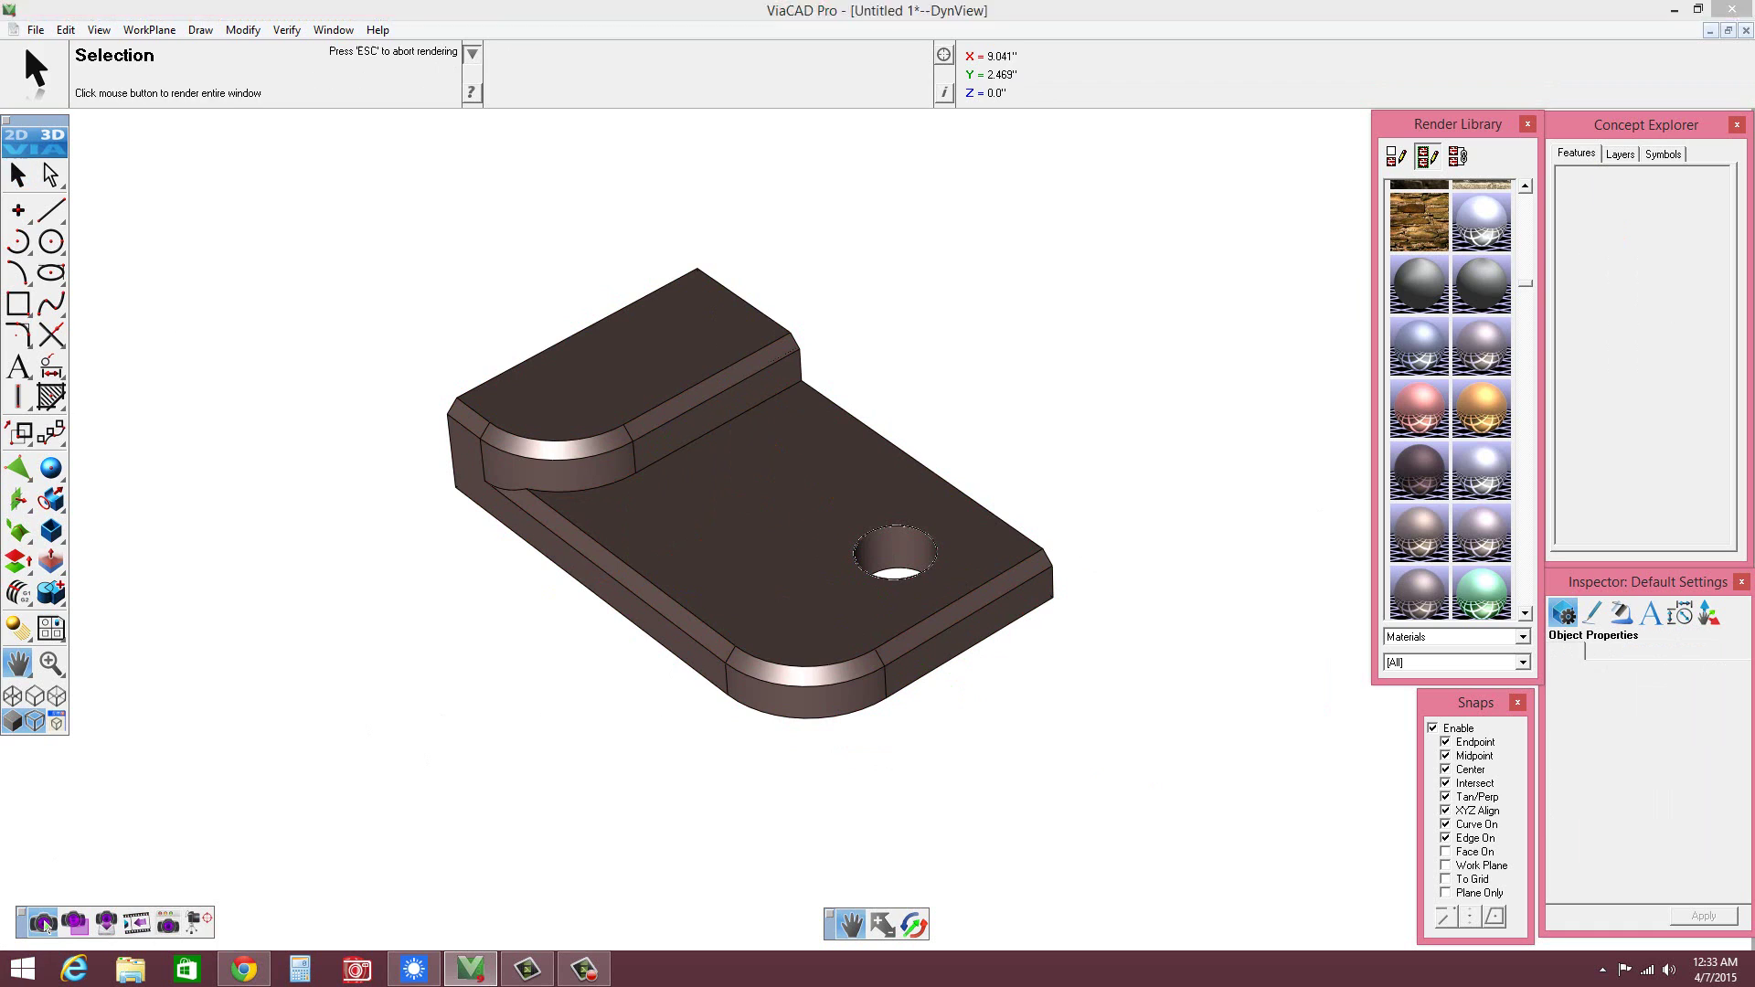
pyautogui.click(262, 265)
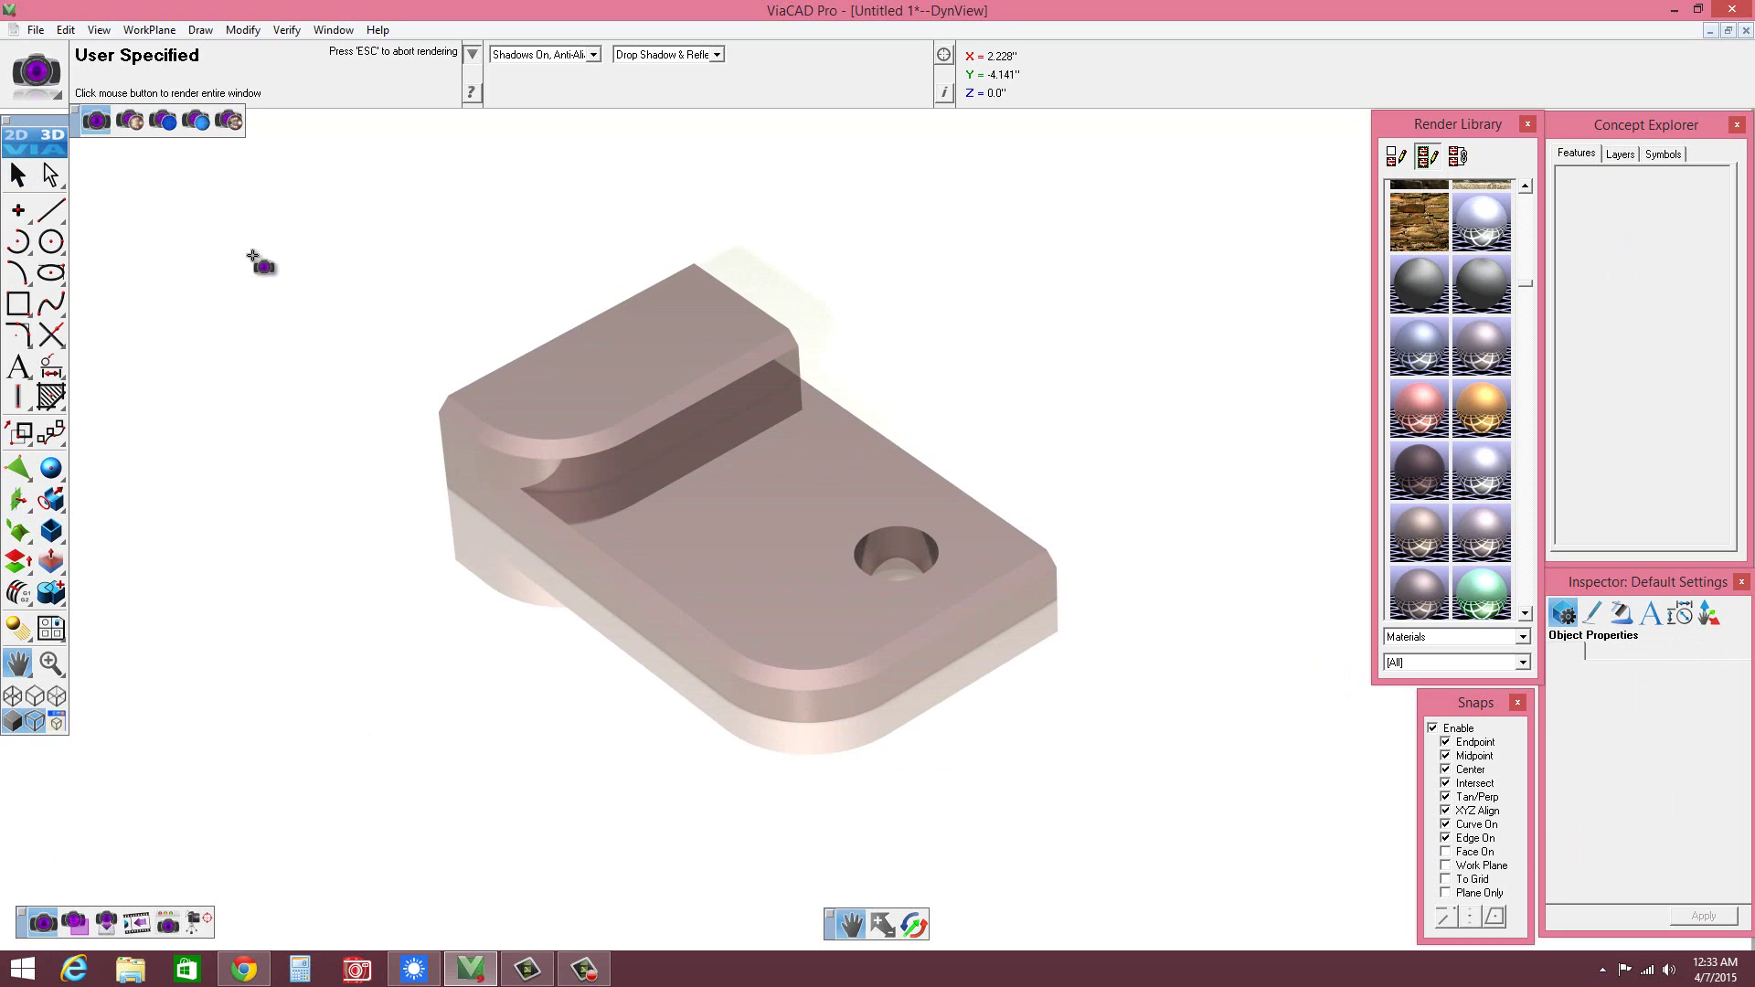
pyautogui.click(17, 174)
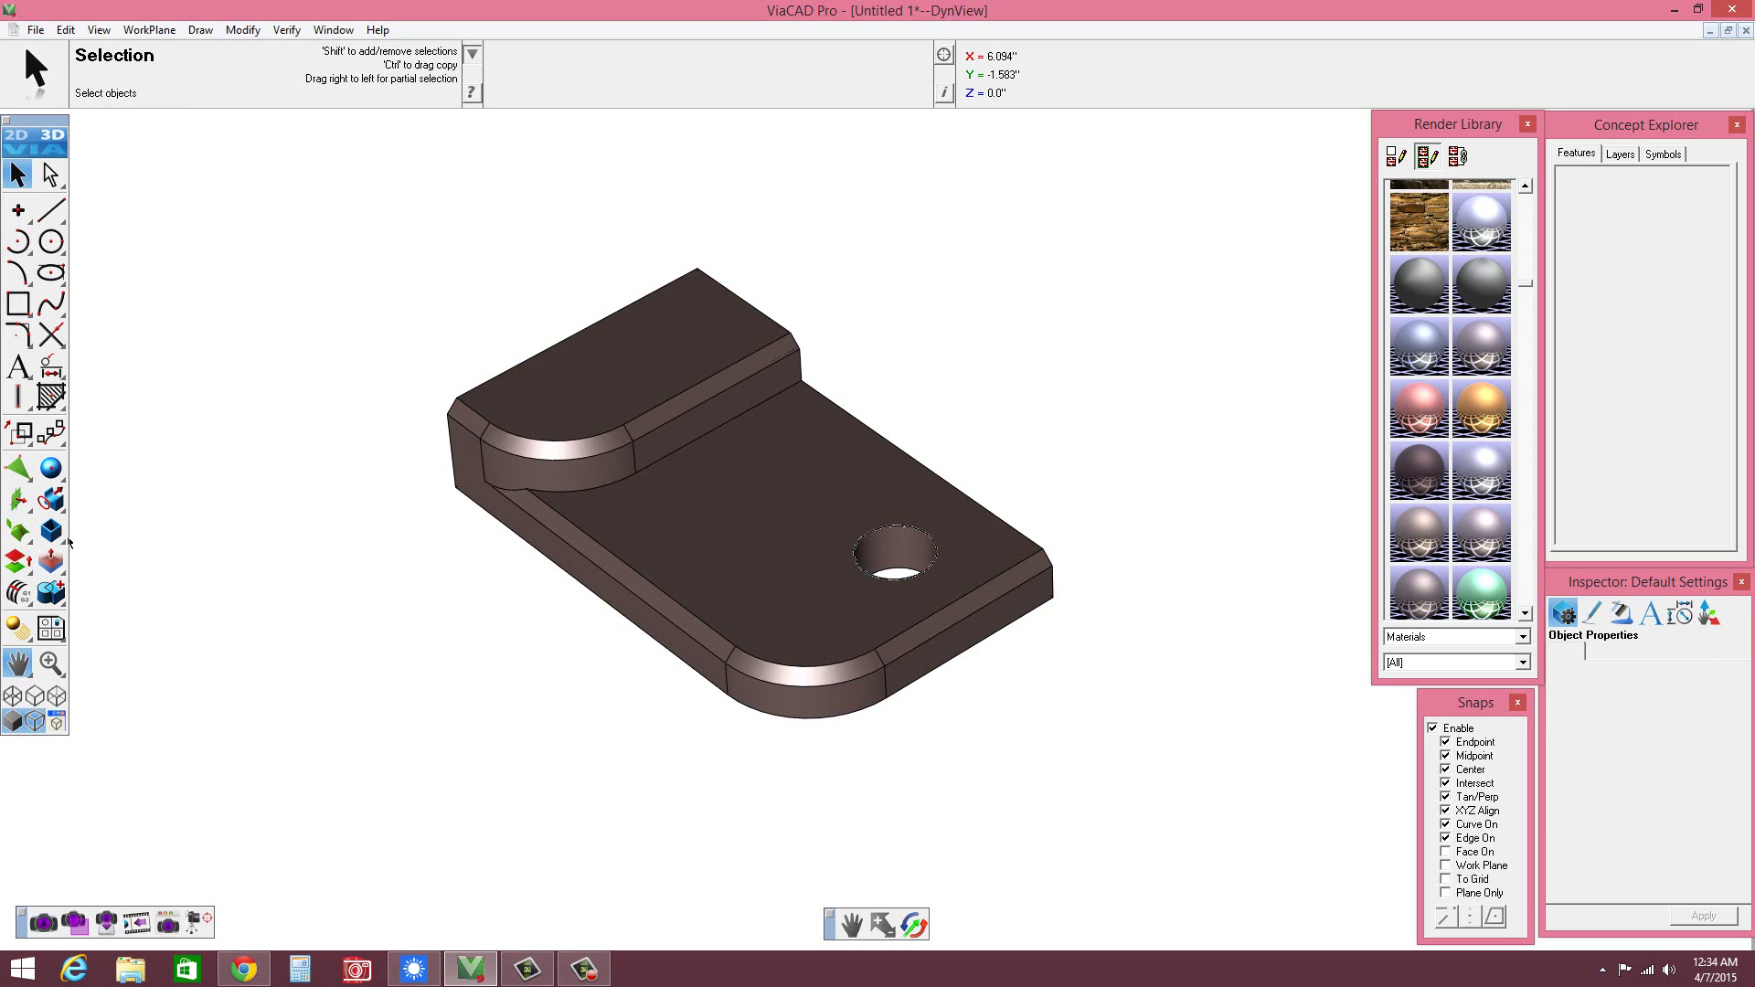
# - Round the chamfer edges around the raised step with a constant radial blend of 0.005 inch radius
pyautogui.click(56, 535)
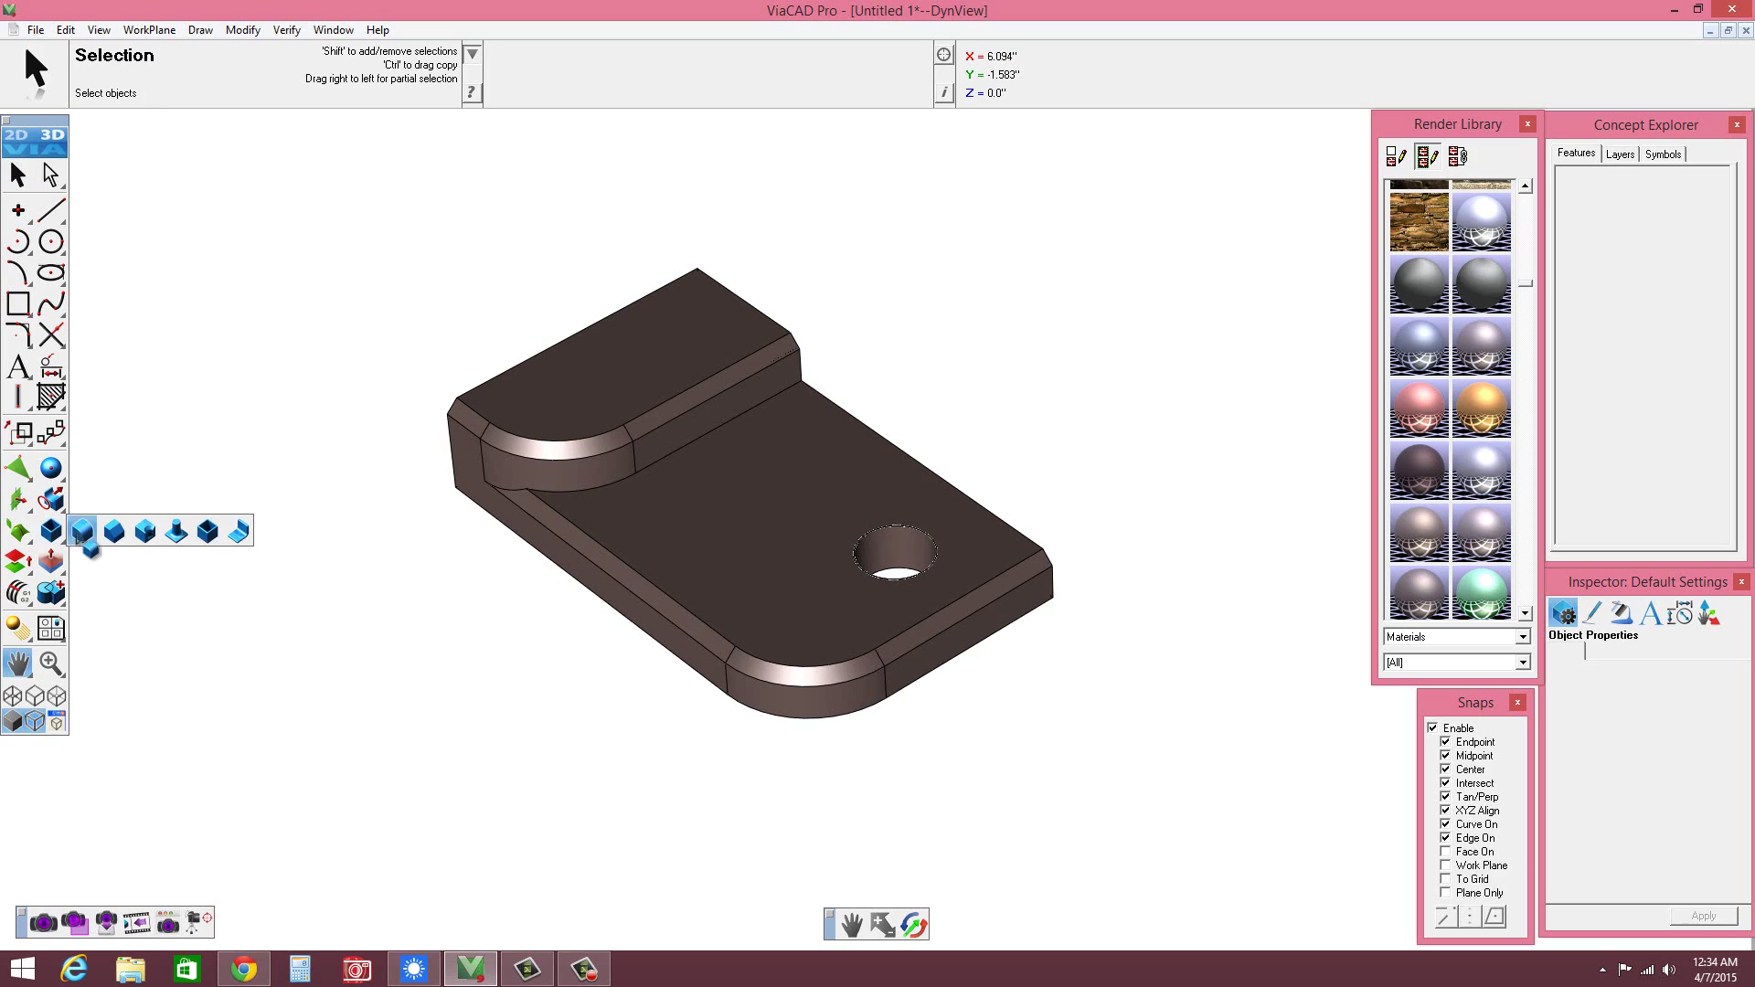
pyautogui.click(82, 535)
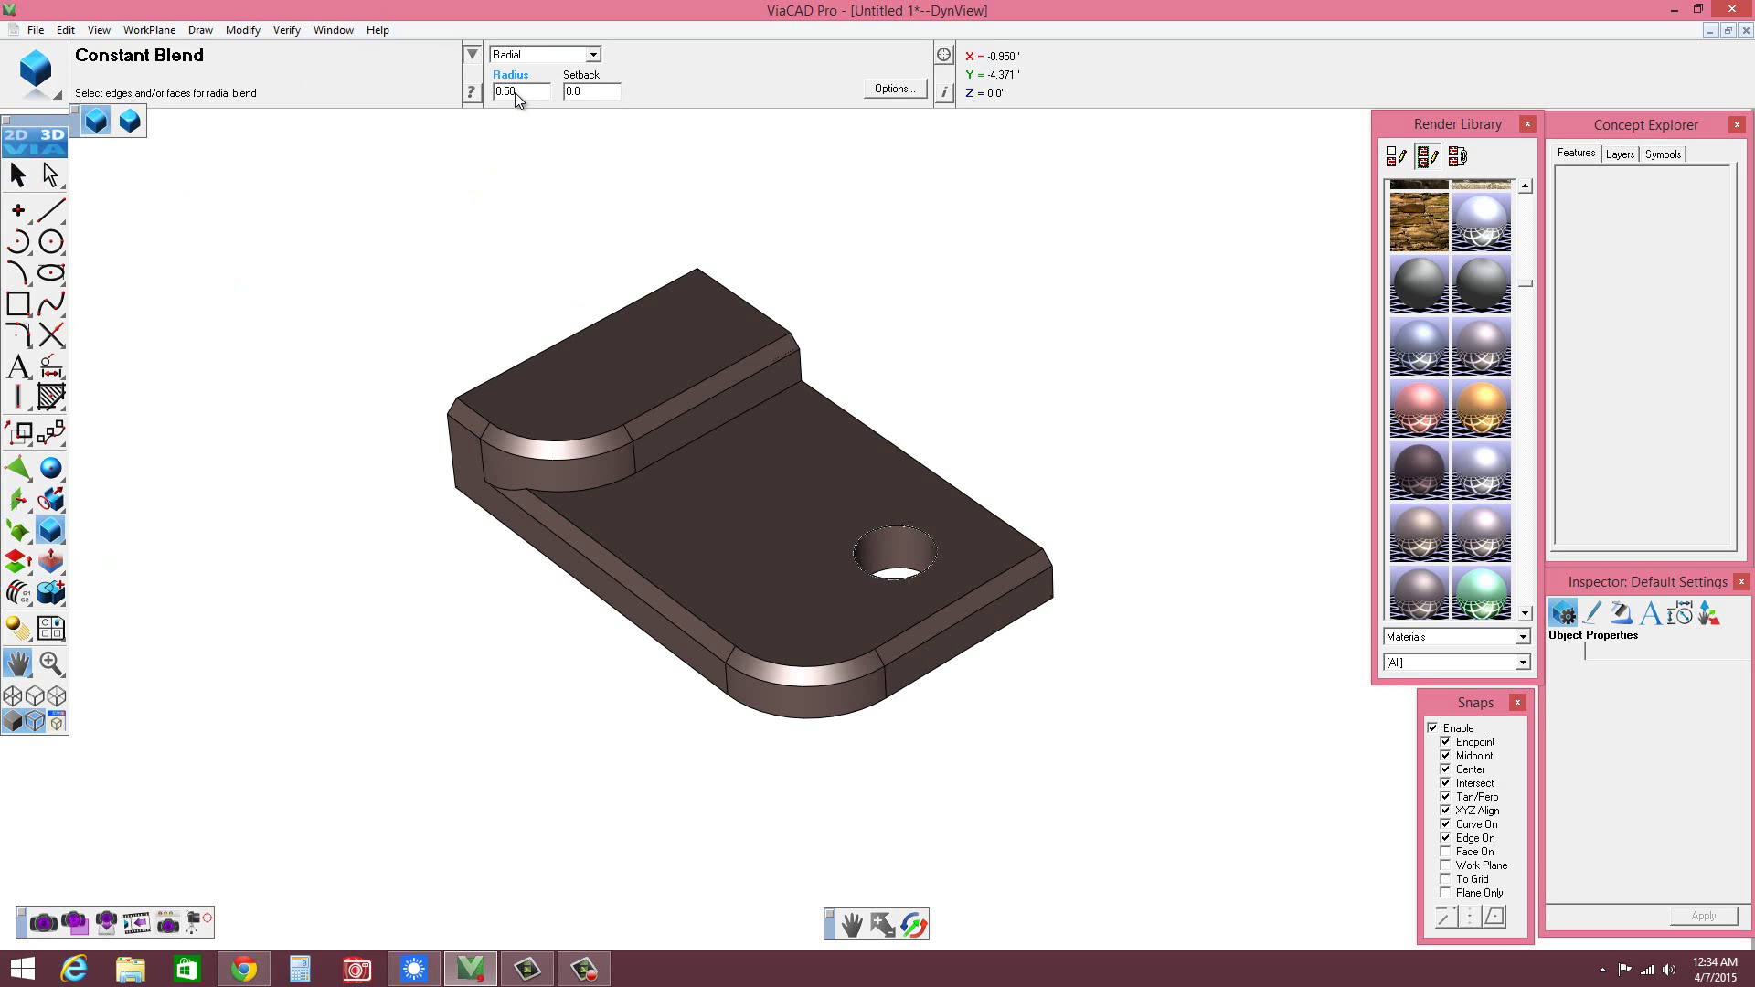
pyautogui.moveTo(514, 92); pyautogui.dragTo(509, 94)
pyautogui.click(669, 404)
pyautogui.click(722, 427)
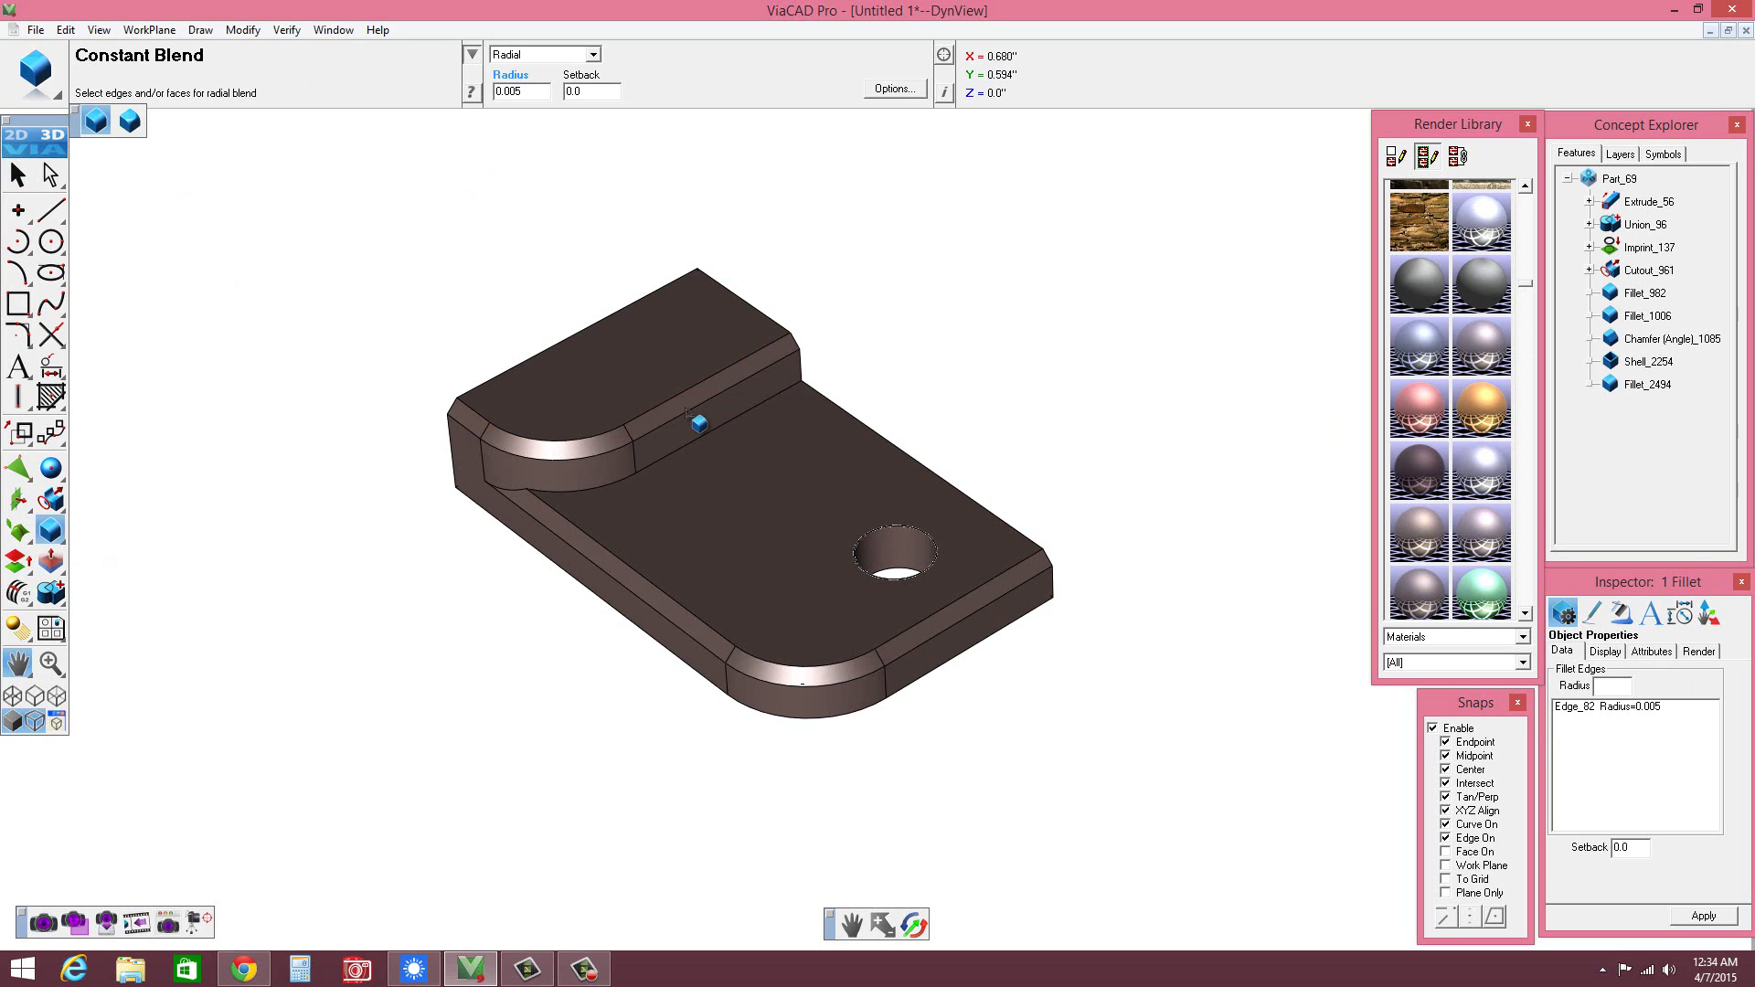
pyautogui.click(691, 417)
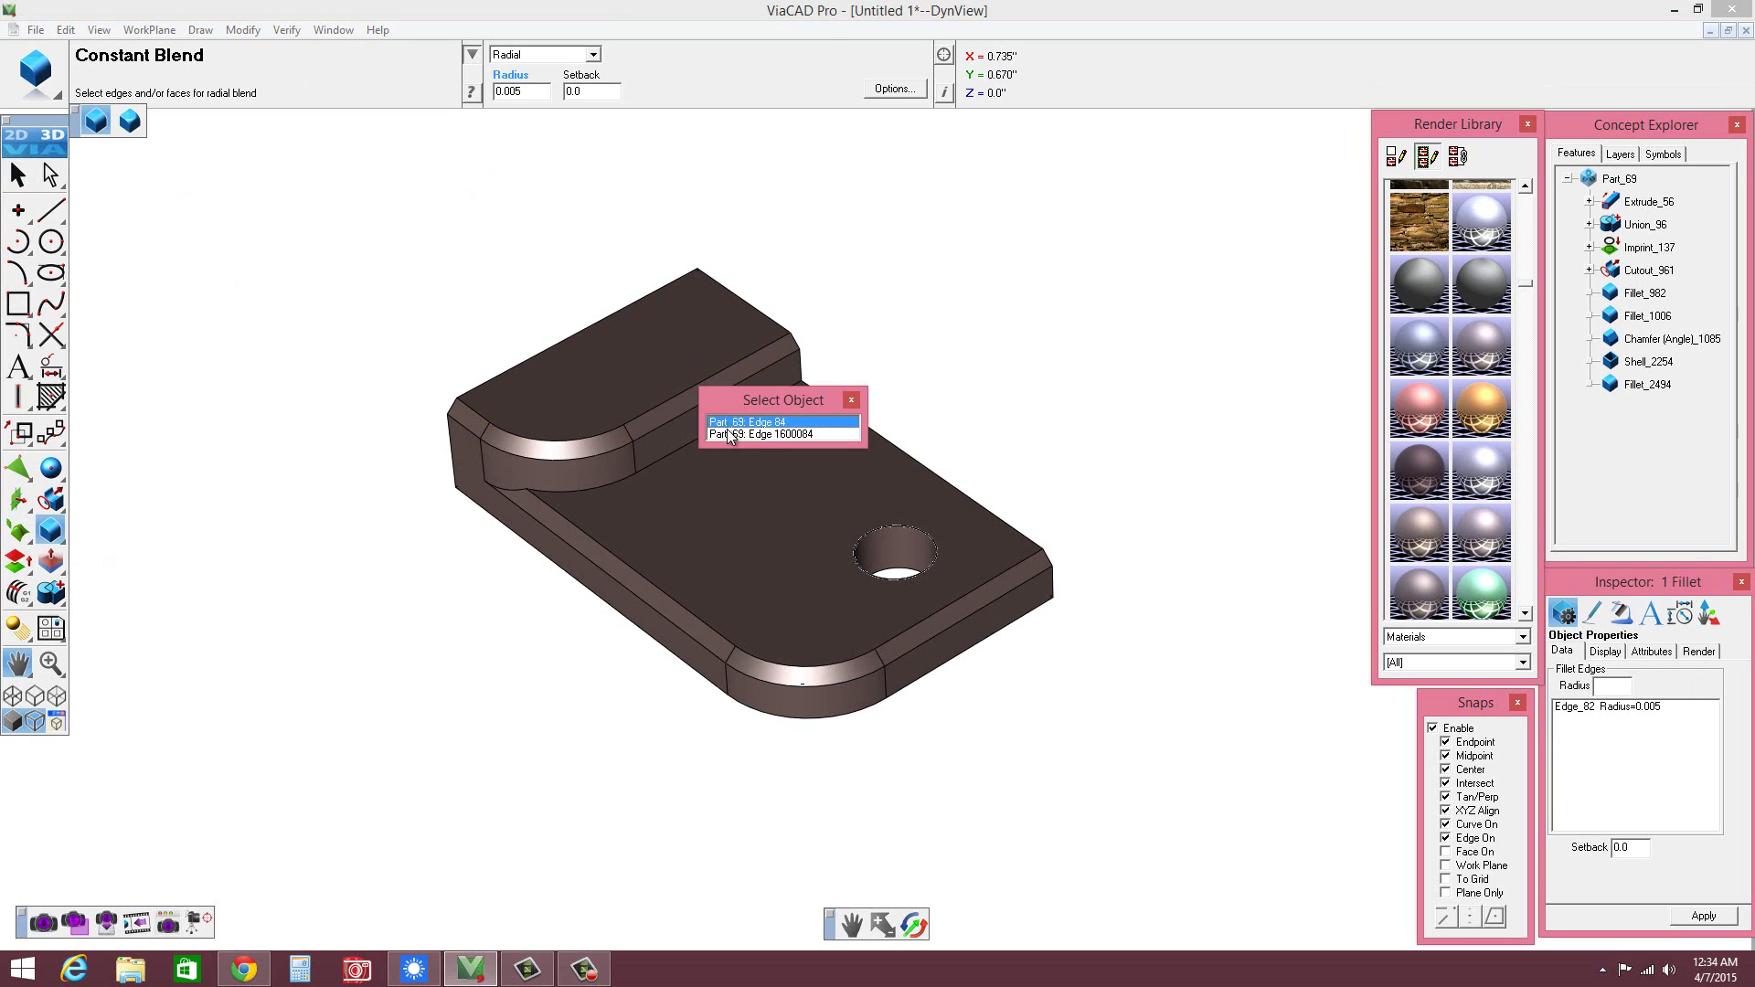
pyautogui.click(726, 433)
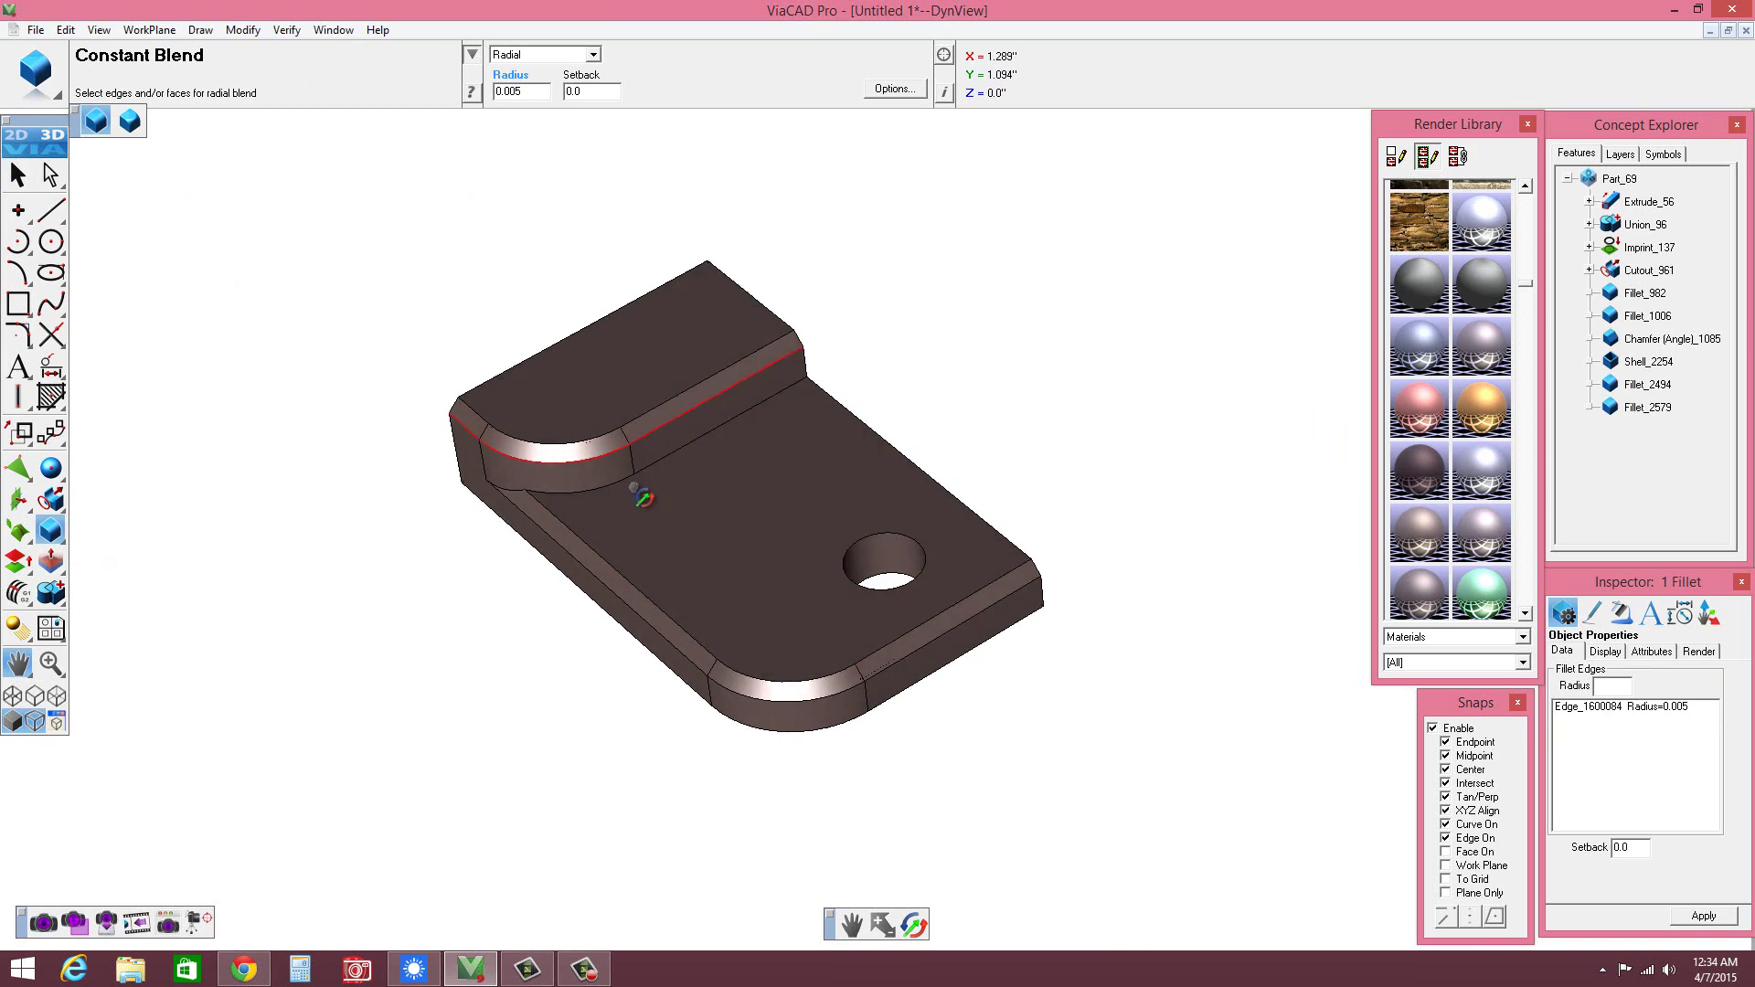
pyautogui.scroll(3, 634, 487)
pyautogui.click(735, 399)
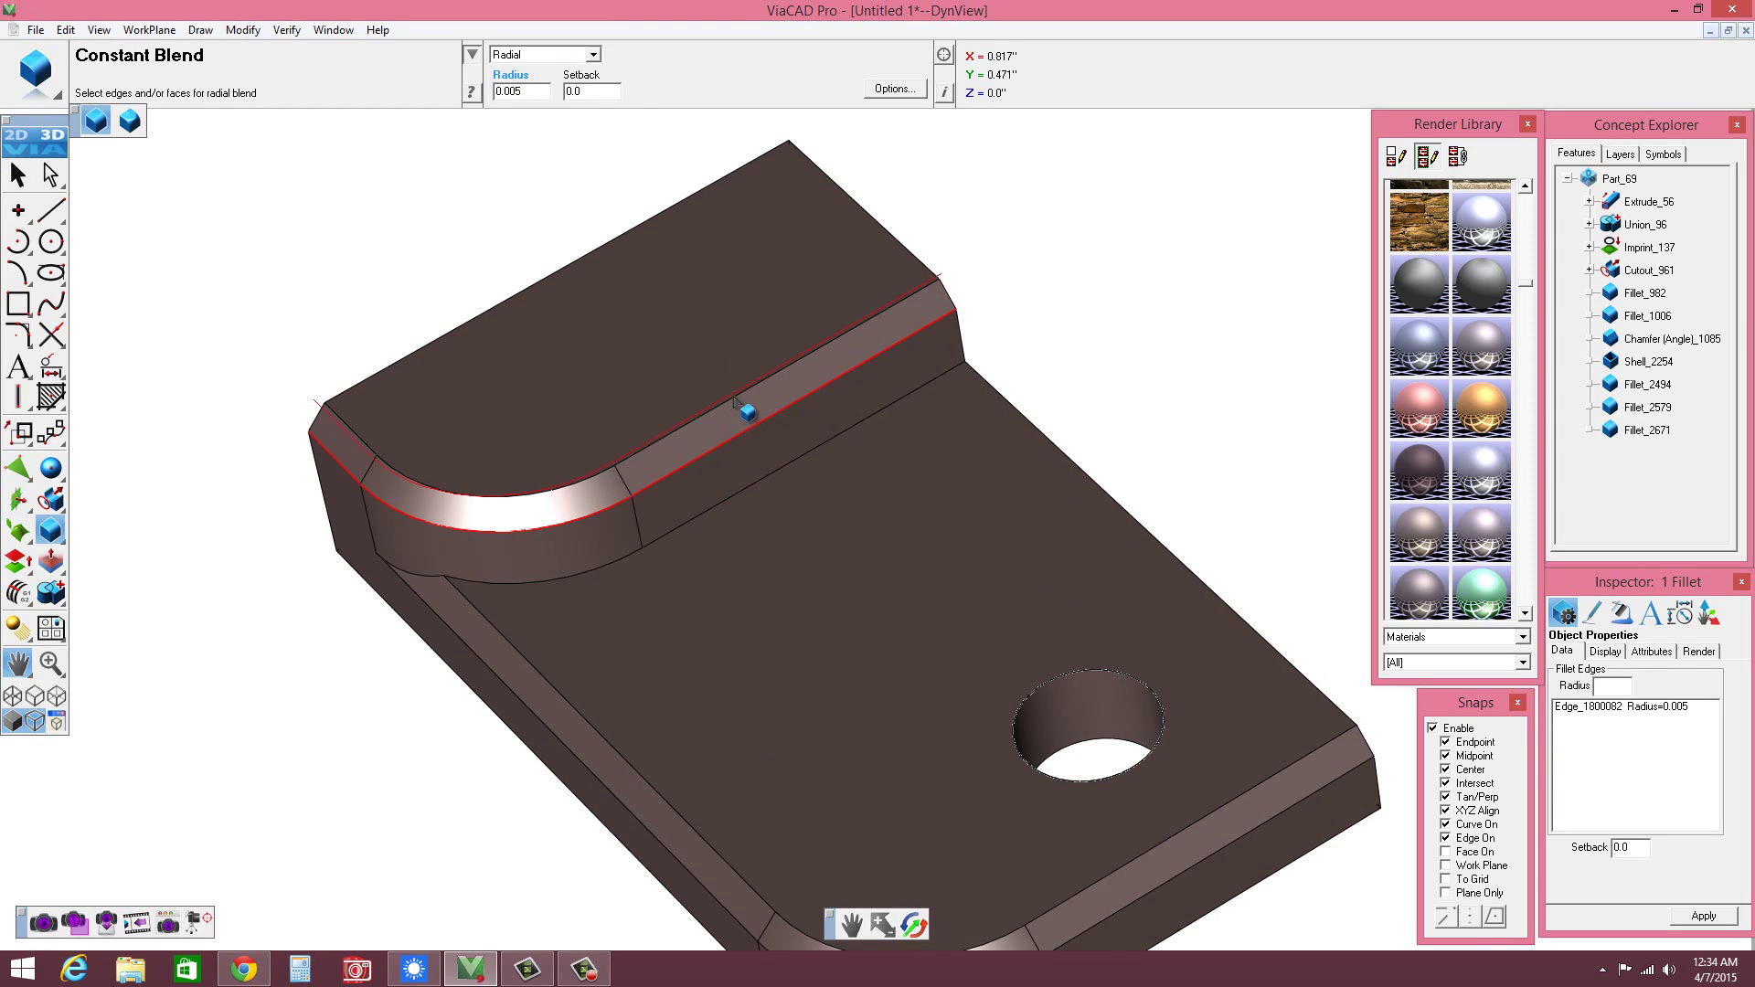
# - Add a 0.005 inch fillet along the inner edge where the raised step meets the lower plate (Edge 1200063)
pyautogui.scroll(-1, 866, 494)
pyautogui.scroll(-1, 899, 496)
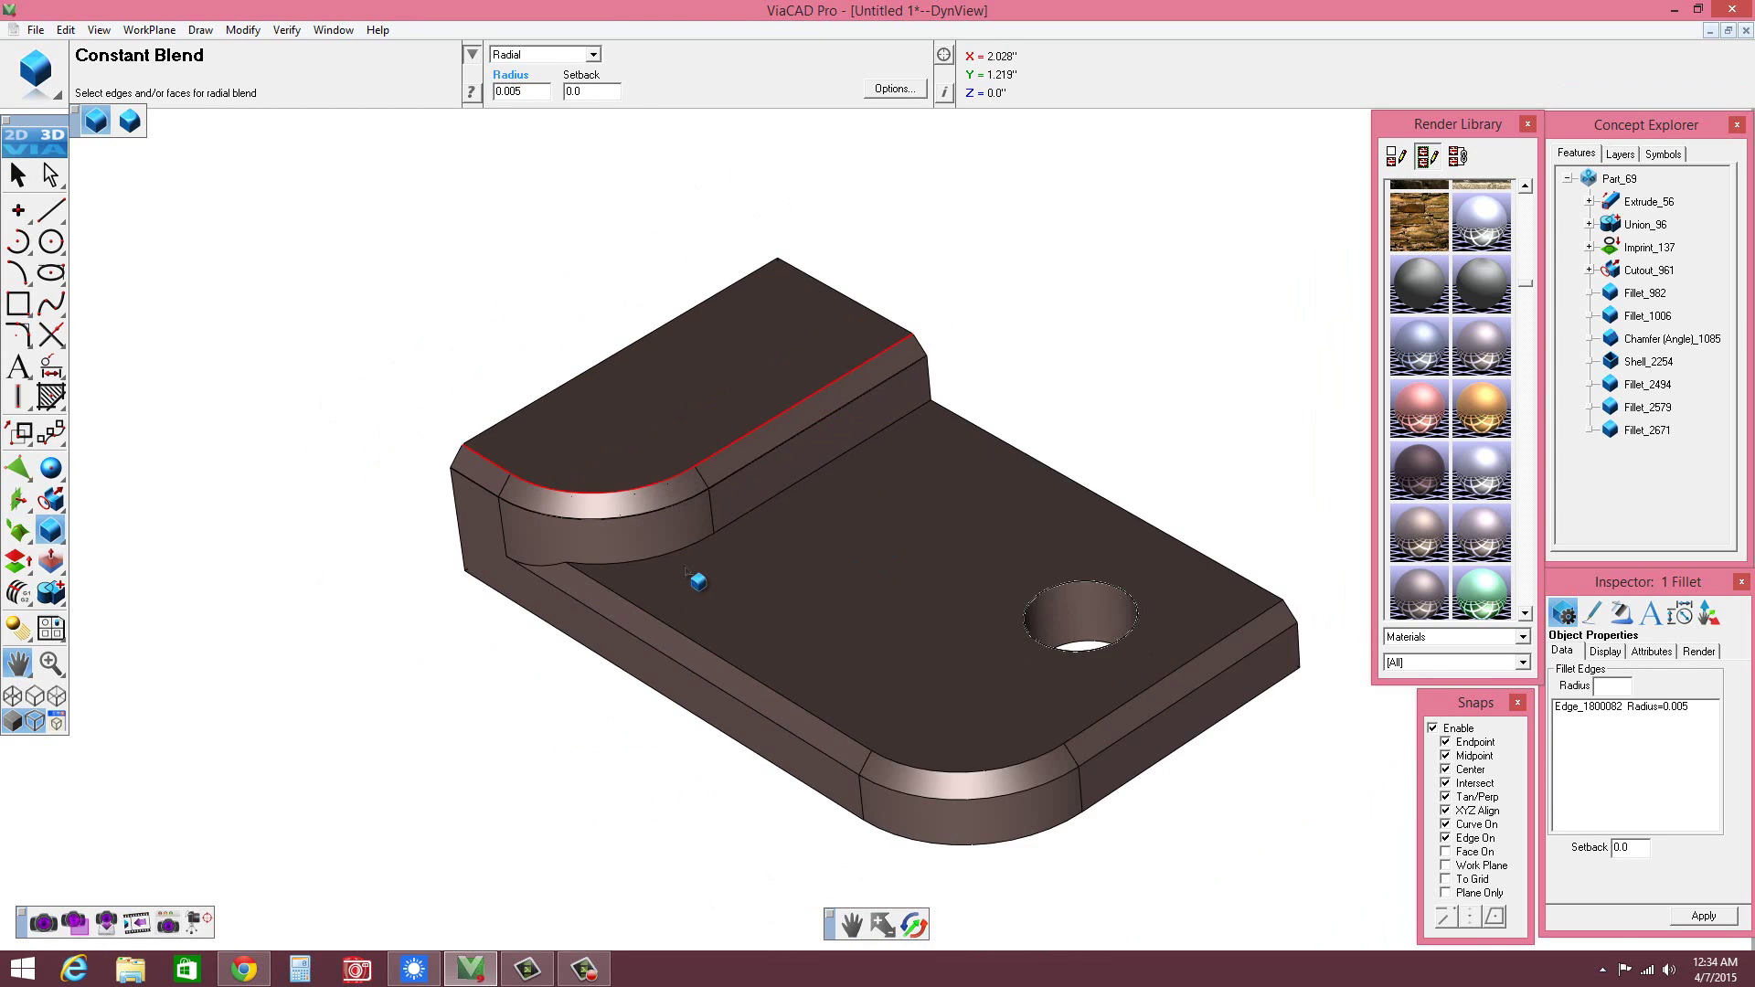
pyautogui.scroll(4, 615, 463)
pyautogui.scroll(-1, 552, 607)
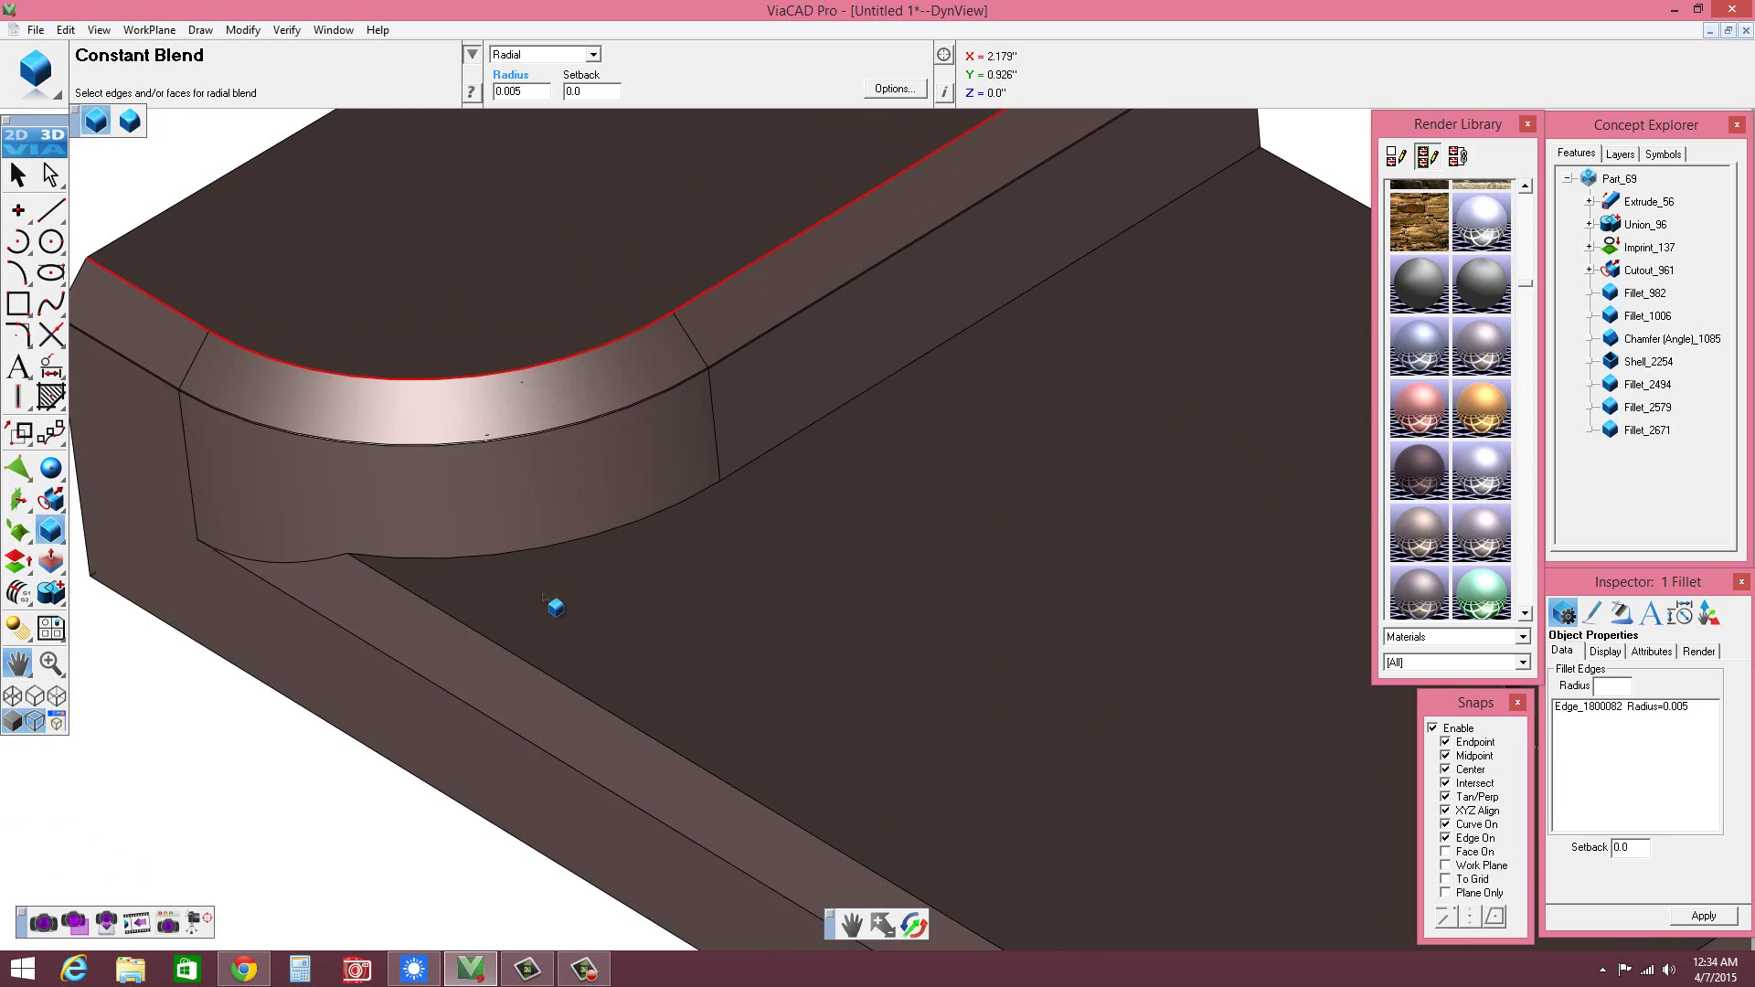
pyautogui.click(606, 546)
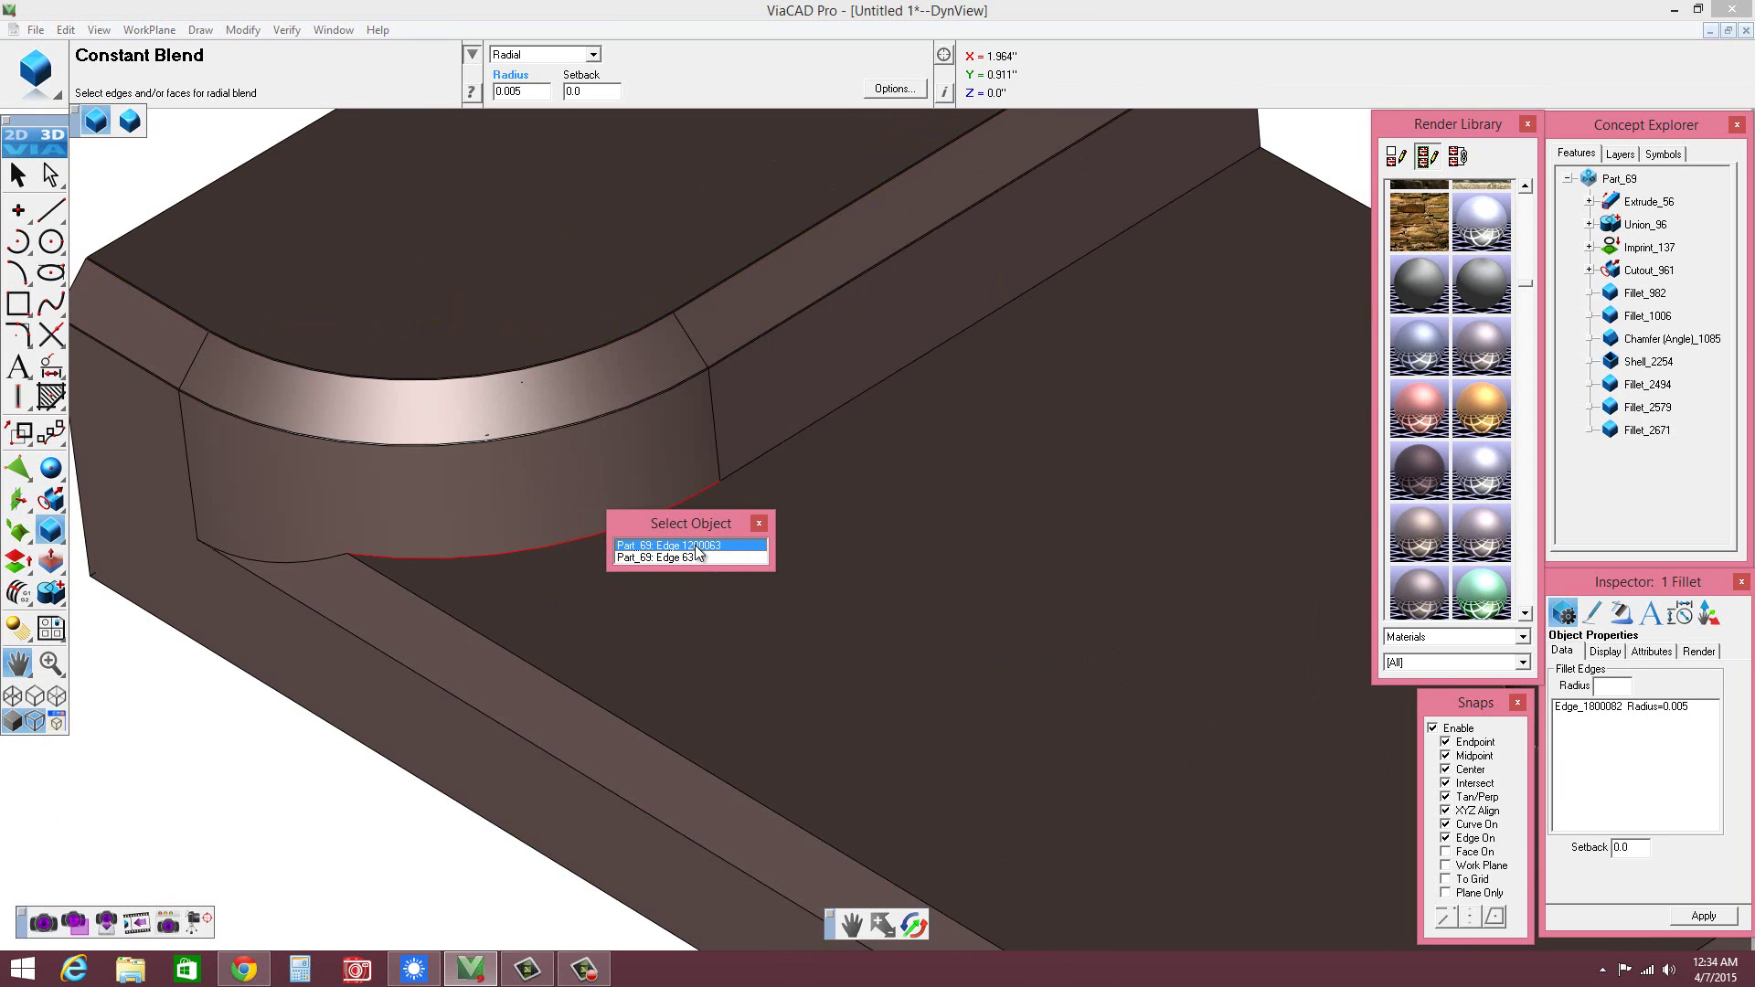
pyautogui.click(695, 546)
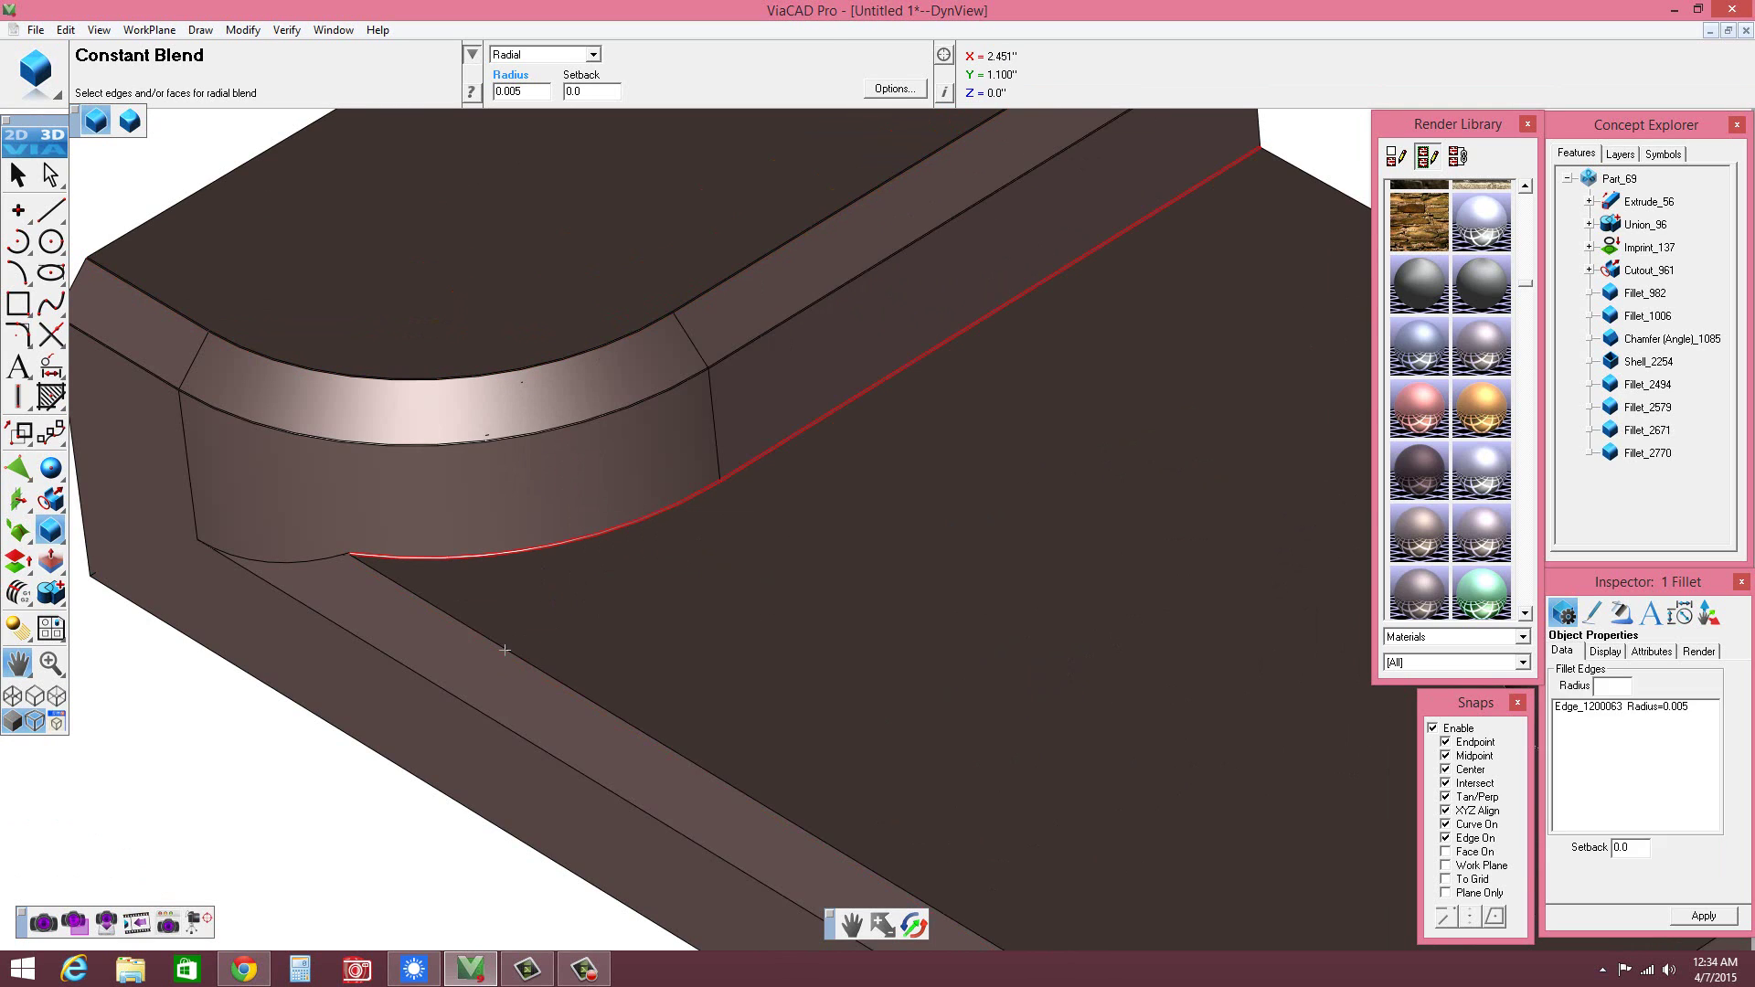
# - Fillet both edges of the lower plate's chamfer and the hole's rim with a 0.005 inch radius
pyautogui.click(474, 712)
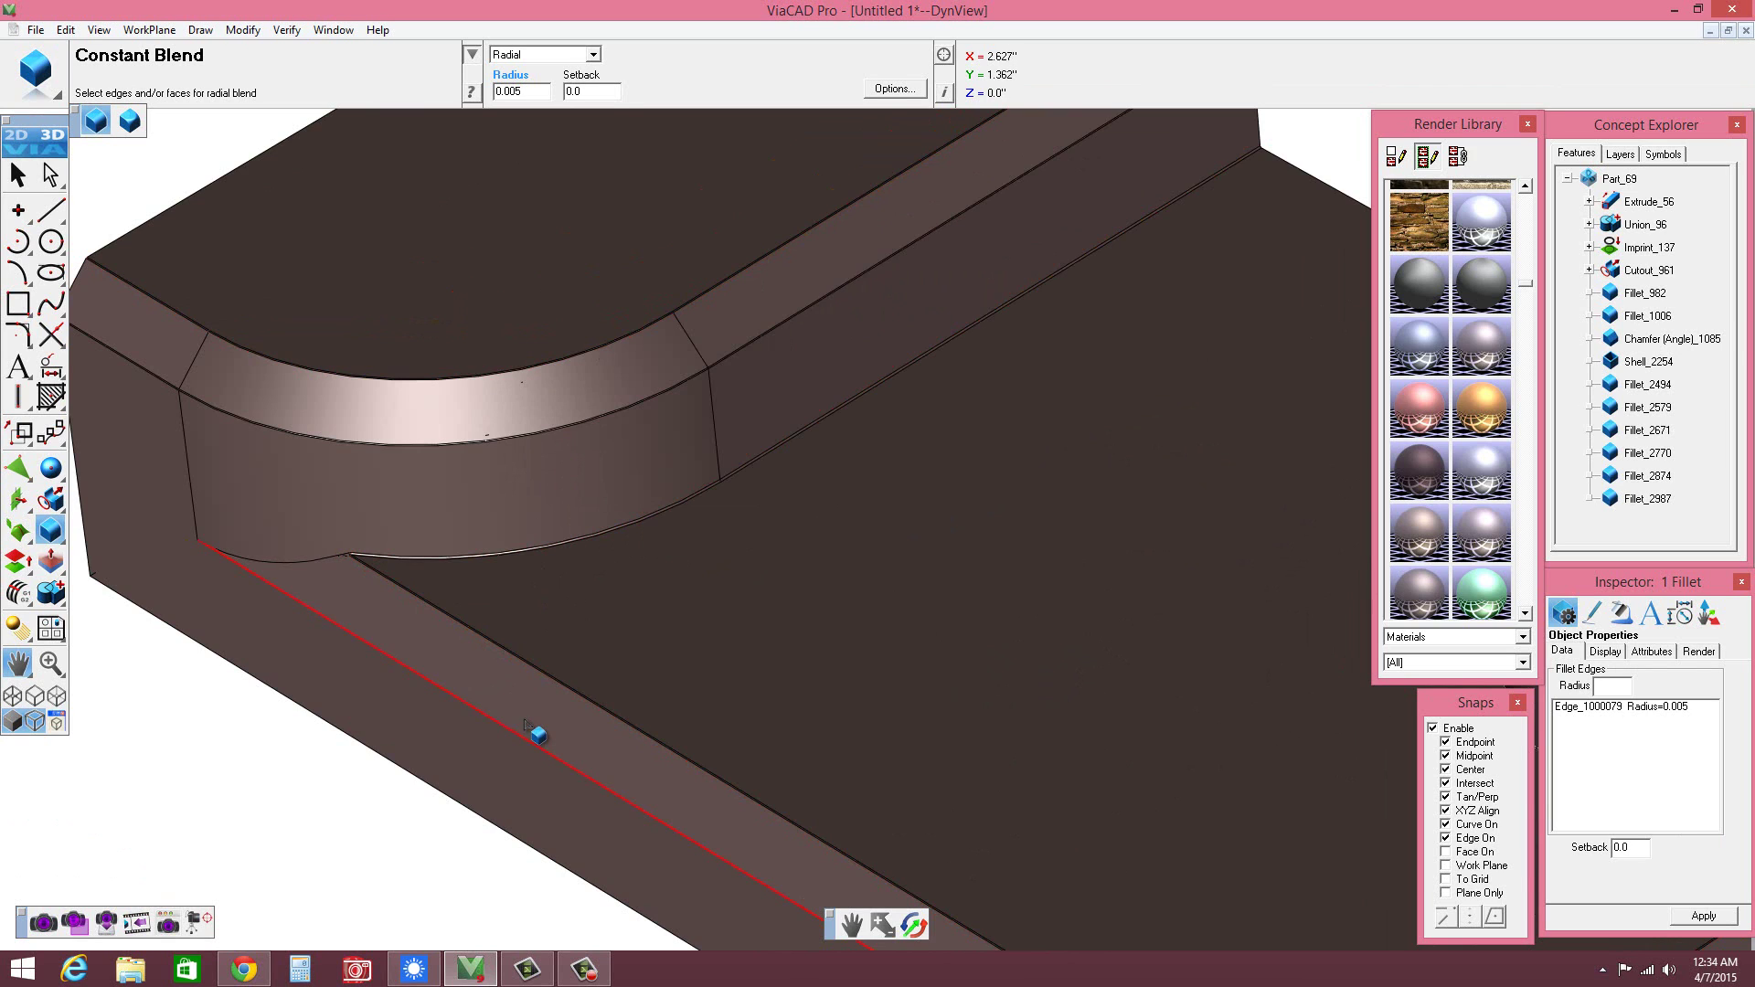
pyautogui.scroll(-5, 538, 735)
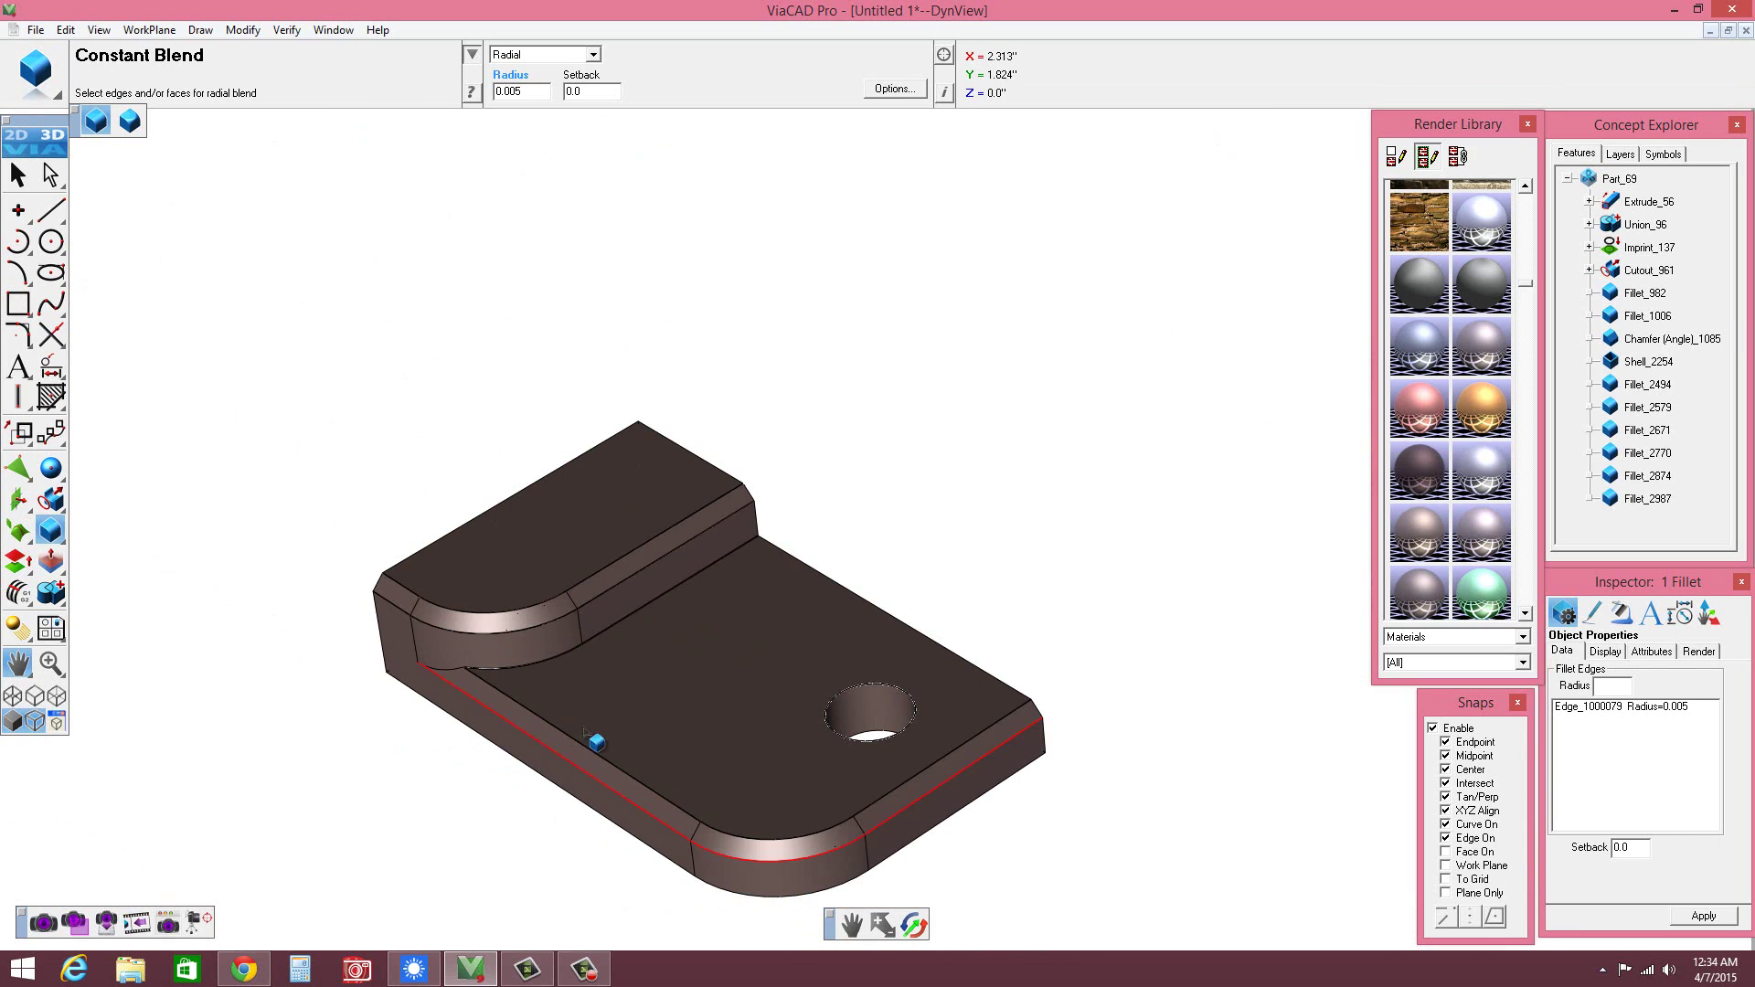
pyautogui.click(864, 744)
pyautogui.scroll(1, 689, 616)
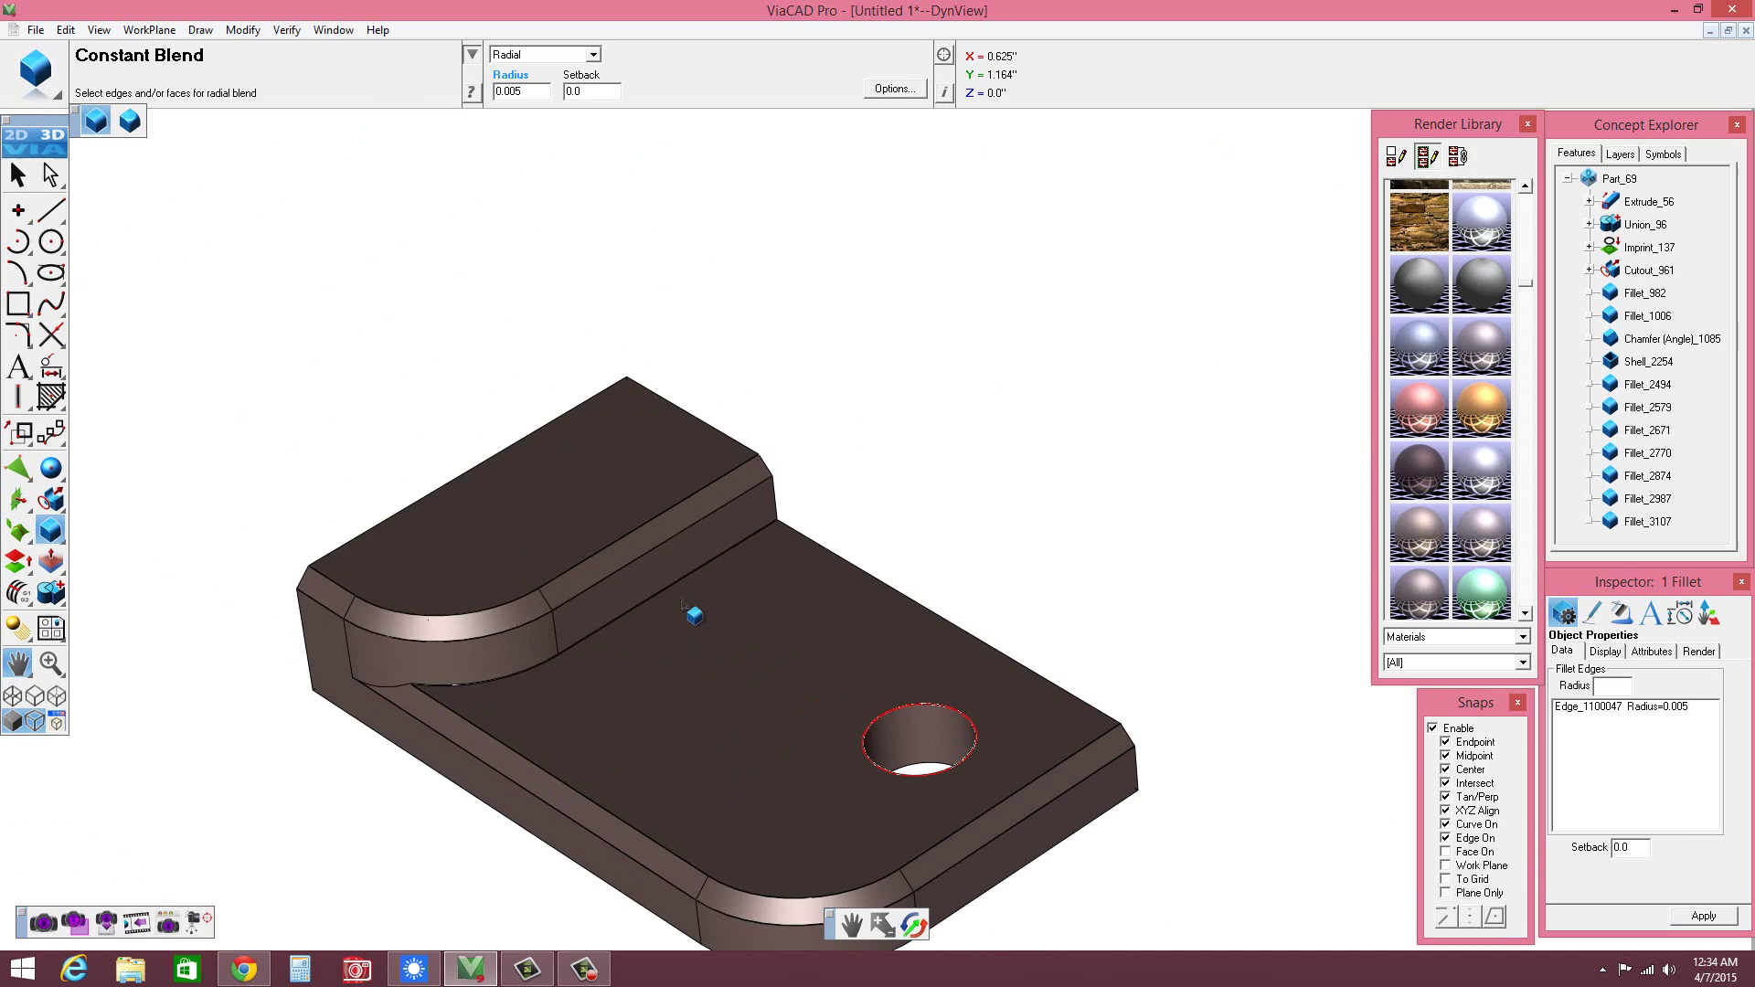
# - Fillet the raised step's back outline edge and the unchamfered long side edge (Edge 1400016) with a 0.005 inch radius
pyautogui.click(370, 554)
pyautogui.click(427, 548)
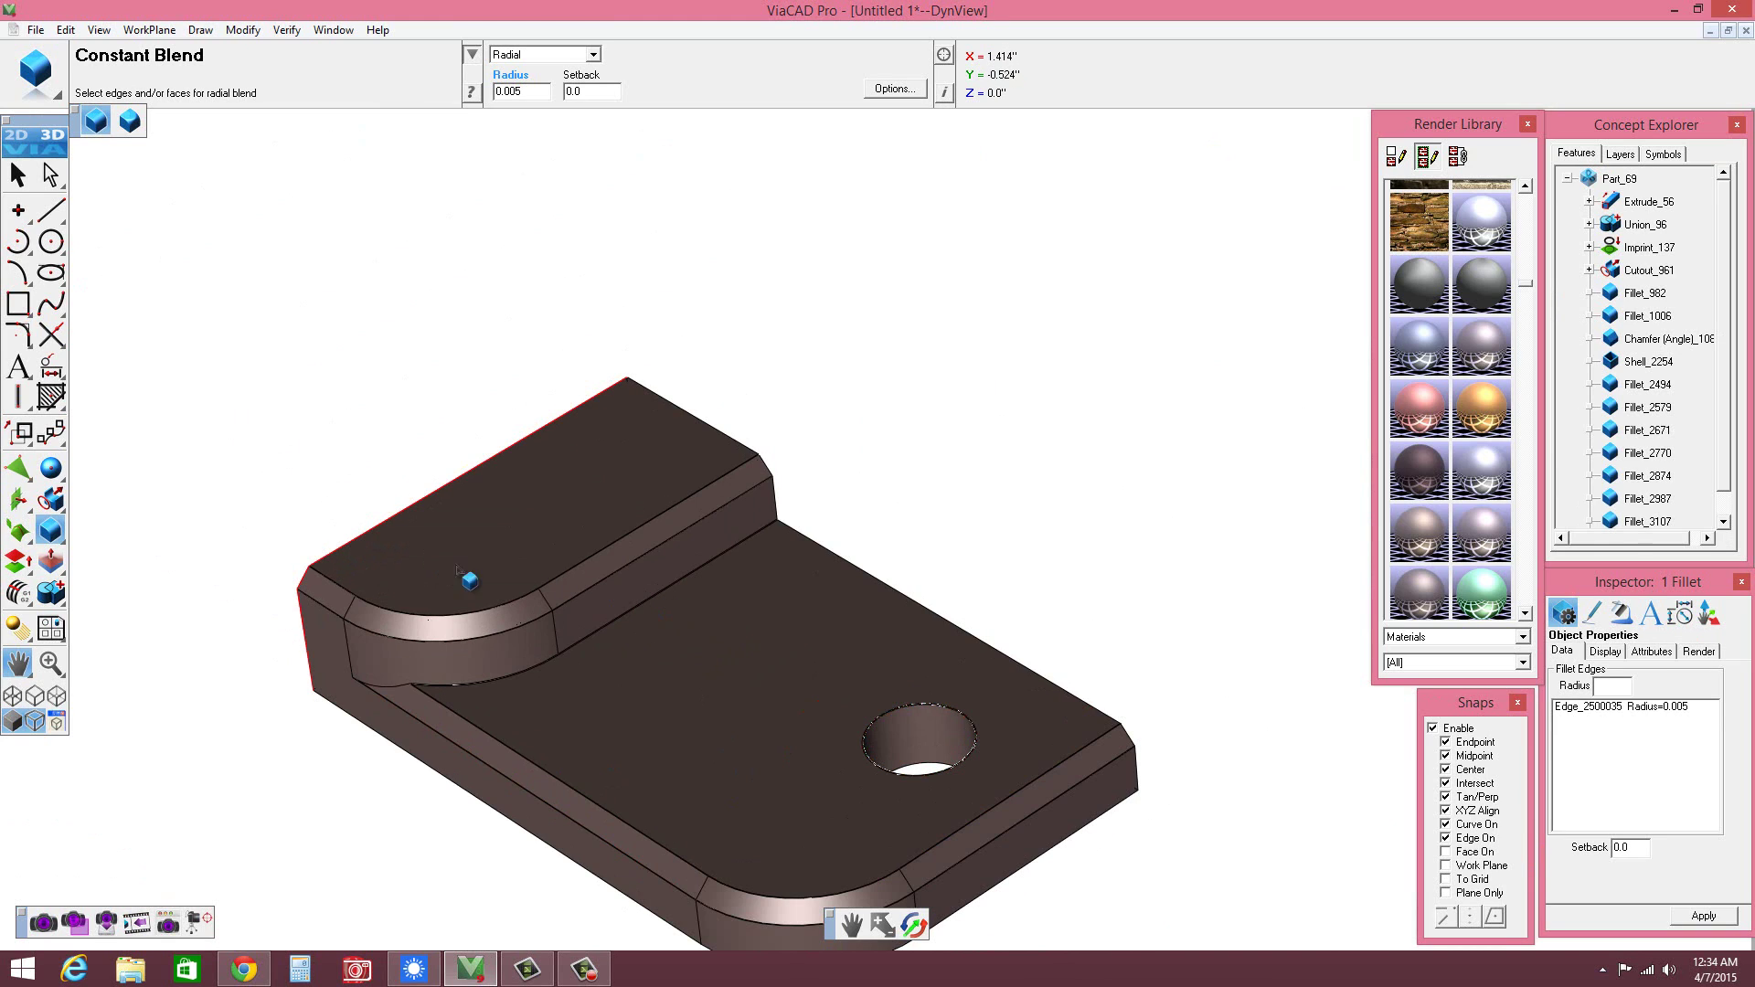
pyautogui.click(915, 605)
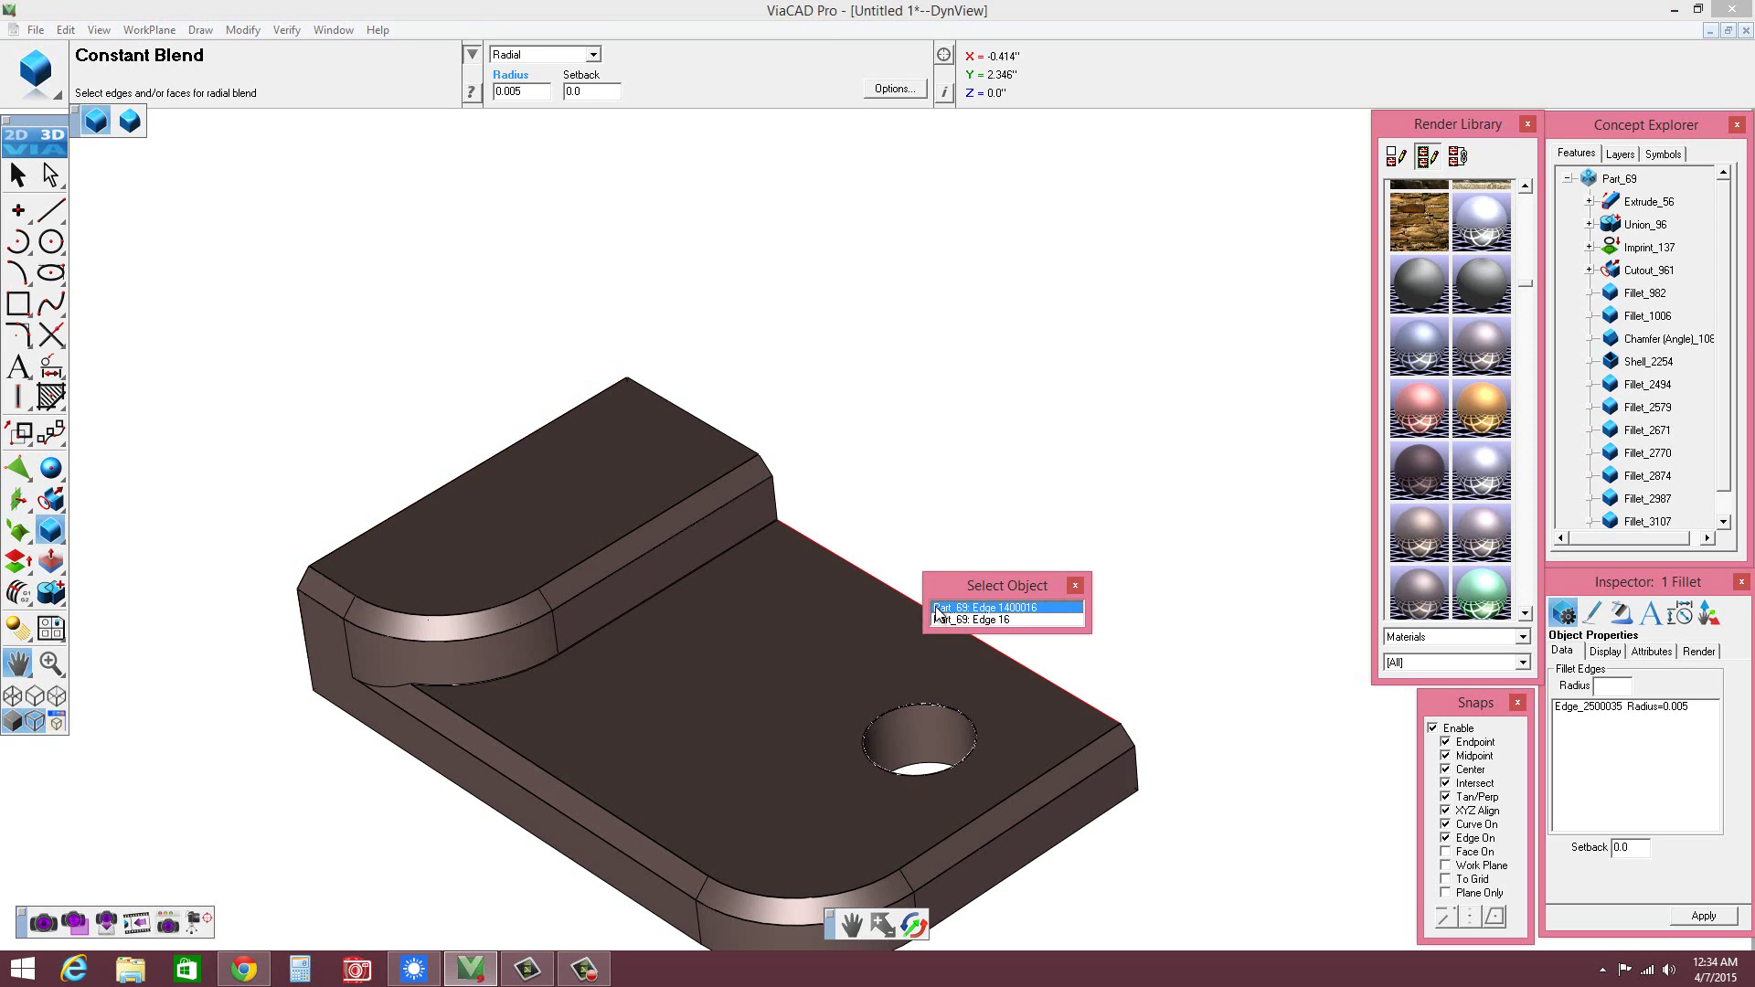
pyautogui.click(945, 616)
pyautogui.scroll(-3, 908, 629)
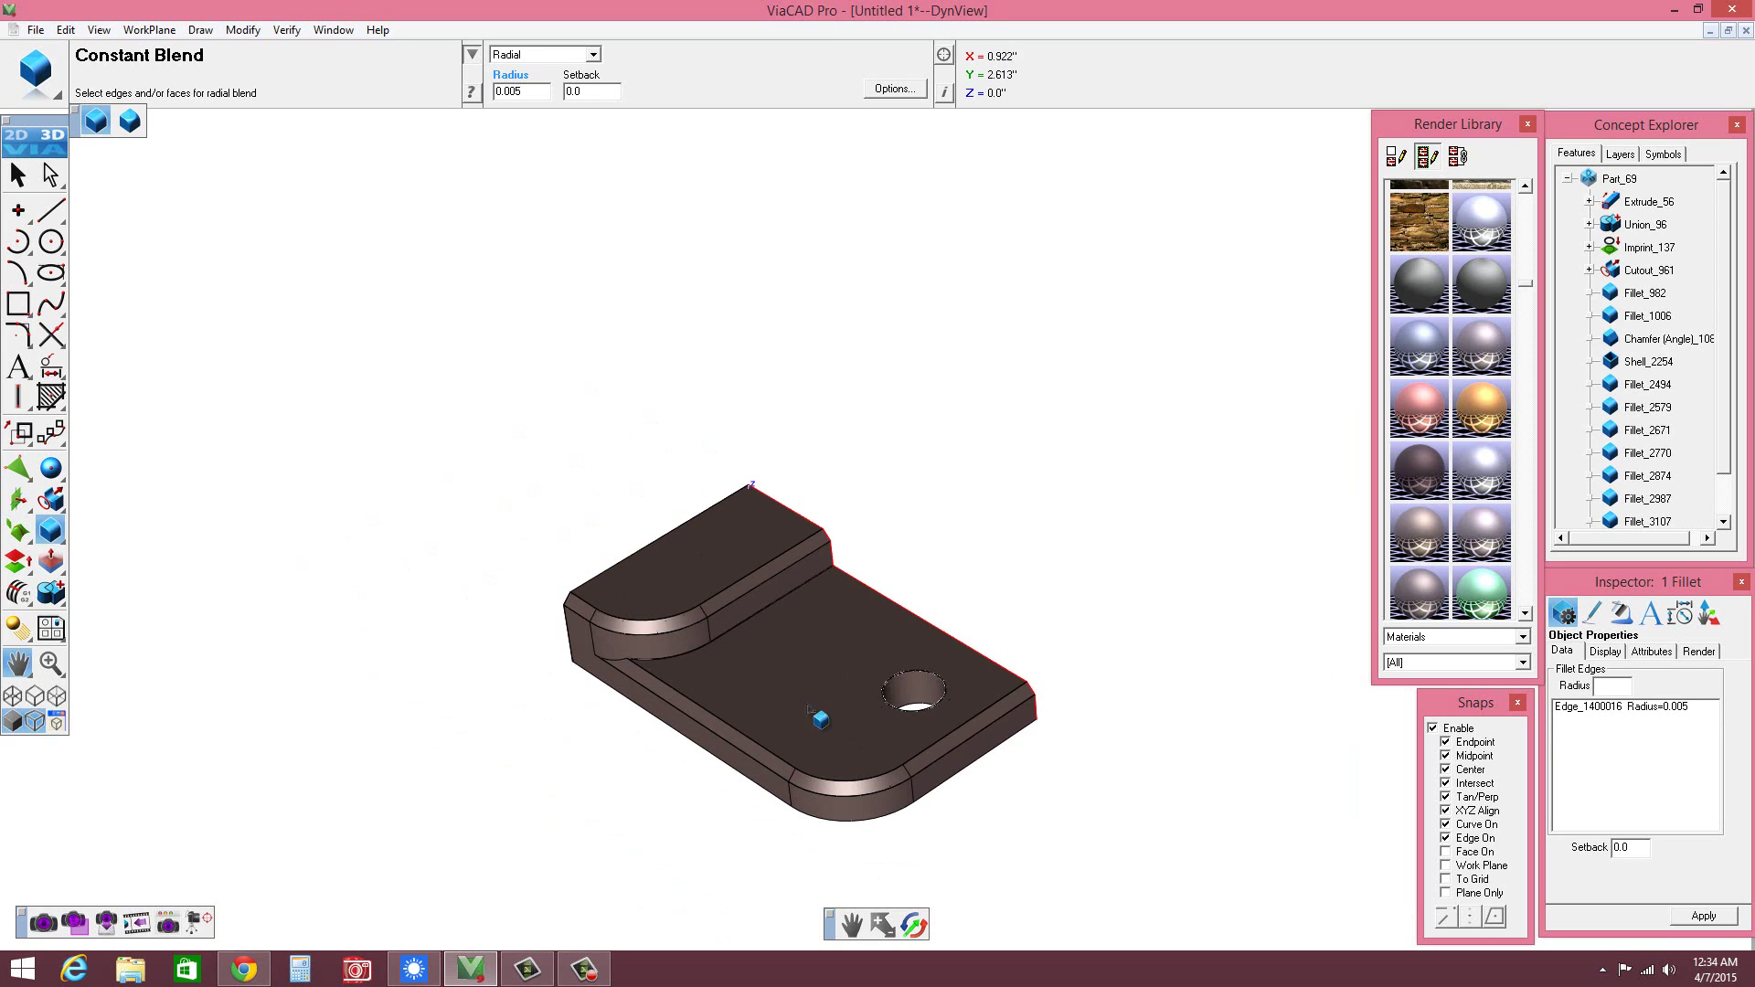
# - Fillet the lower plate's bottom outline edge (Edge 3300023) with a 0.005 inch radius
pyautogui.click(738, 775)
pyautogui.scroll(-2, 900, 699)
pyautogui.scroll(2, 923, 596)
pyautogui.moveTo(923, 596)
pyautogui.mouseDown(button='middle')
pyautogui.moveTo(878, 566)
pyautogui.moveTo(918, 599)
pyautogui.mouseUp(button='middle')
# - Render the entire view of the part with shadows, anti-aliasing and the drop shadow and reflector floor option
pyautogui.click(37, 722)
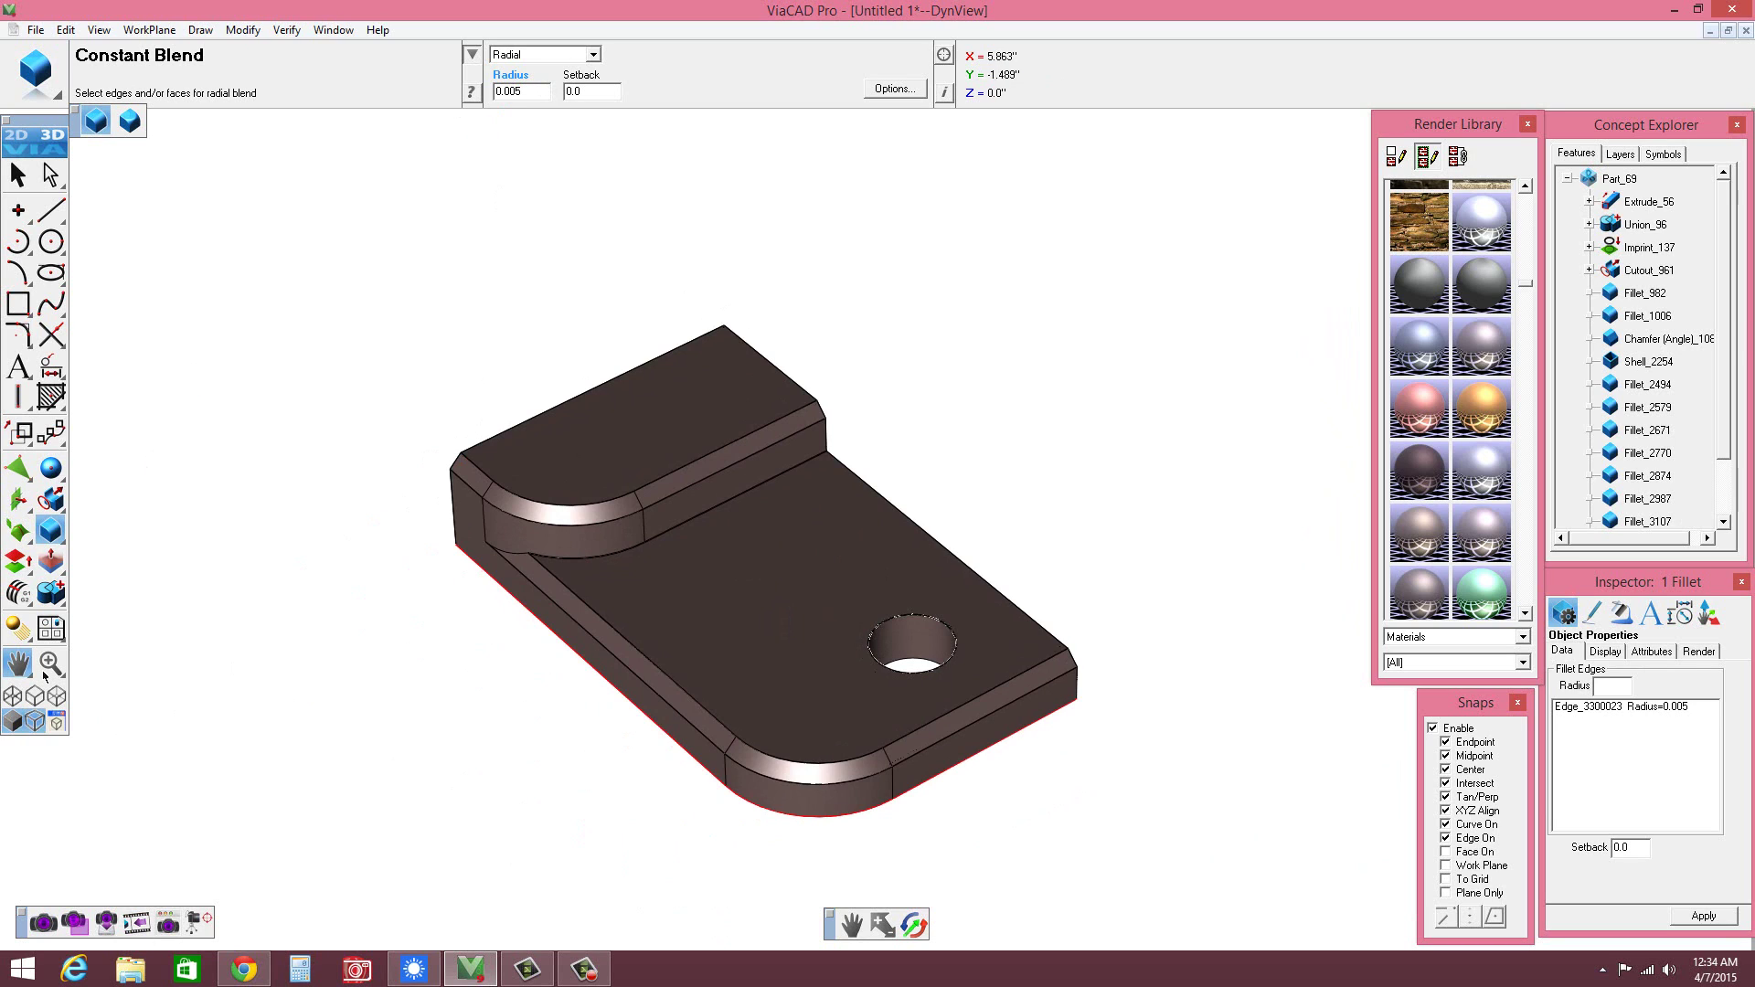
pyautogui.click(43, 922)
pyautogui.click(237, 276)
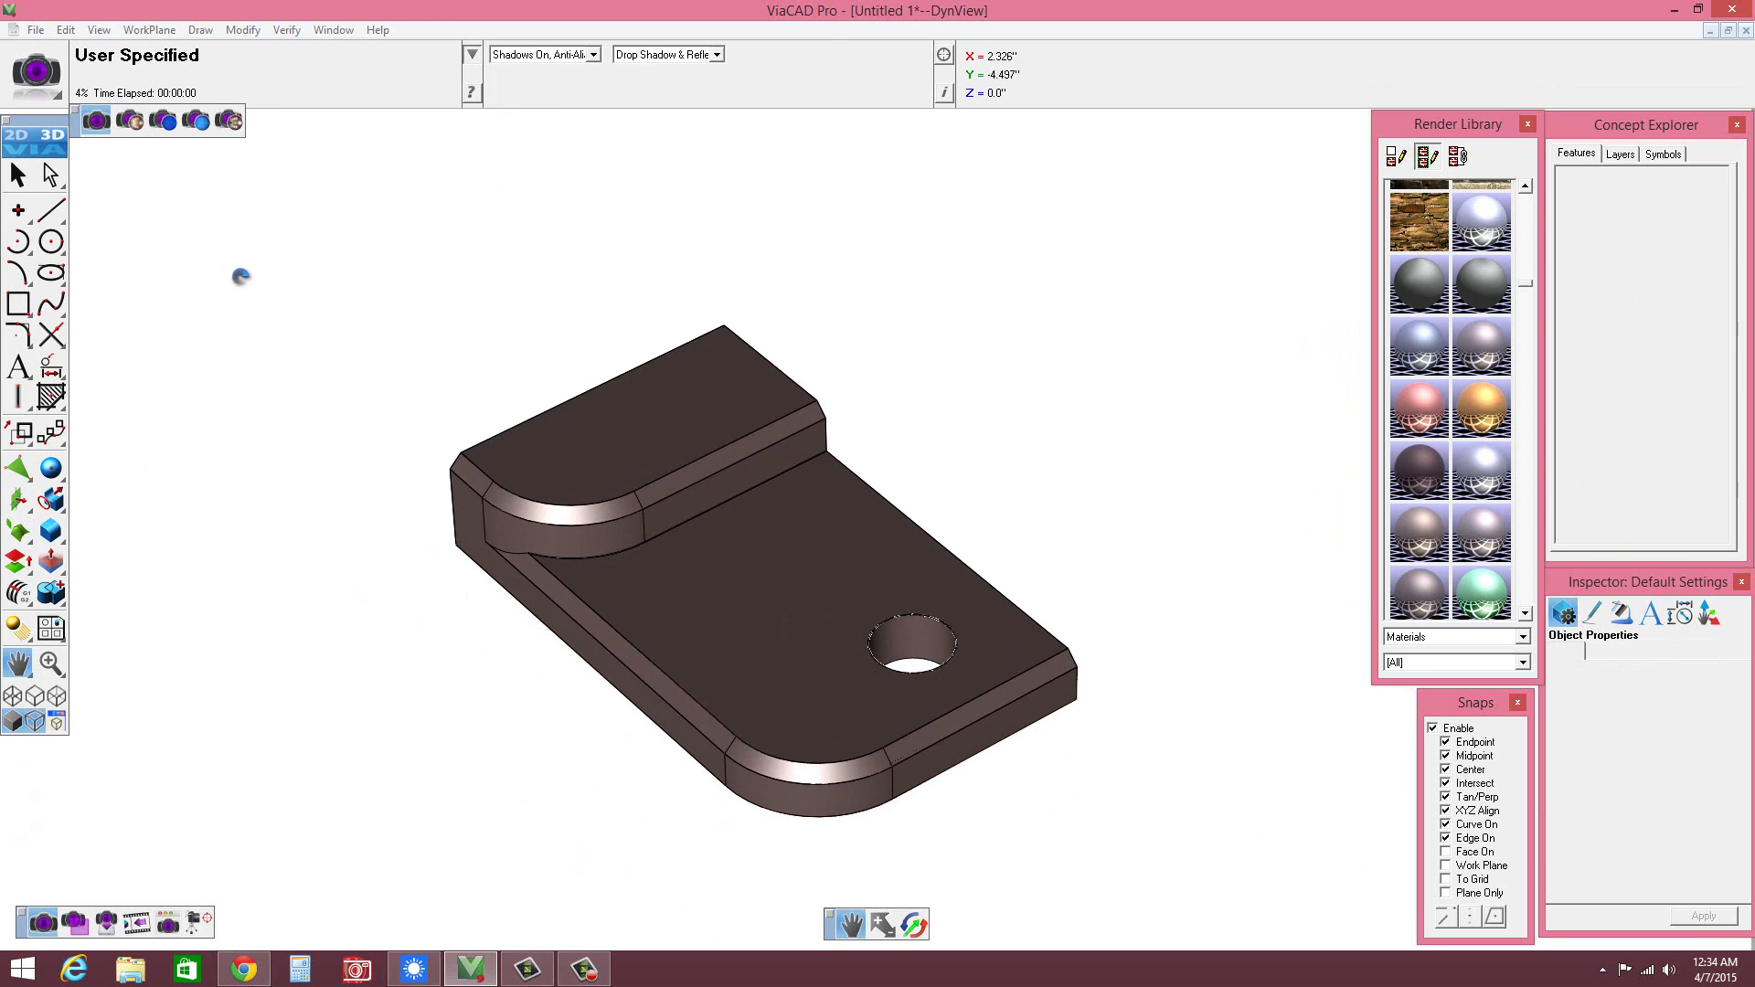
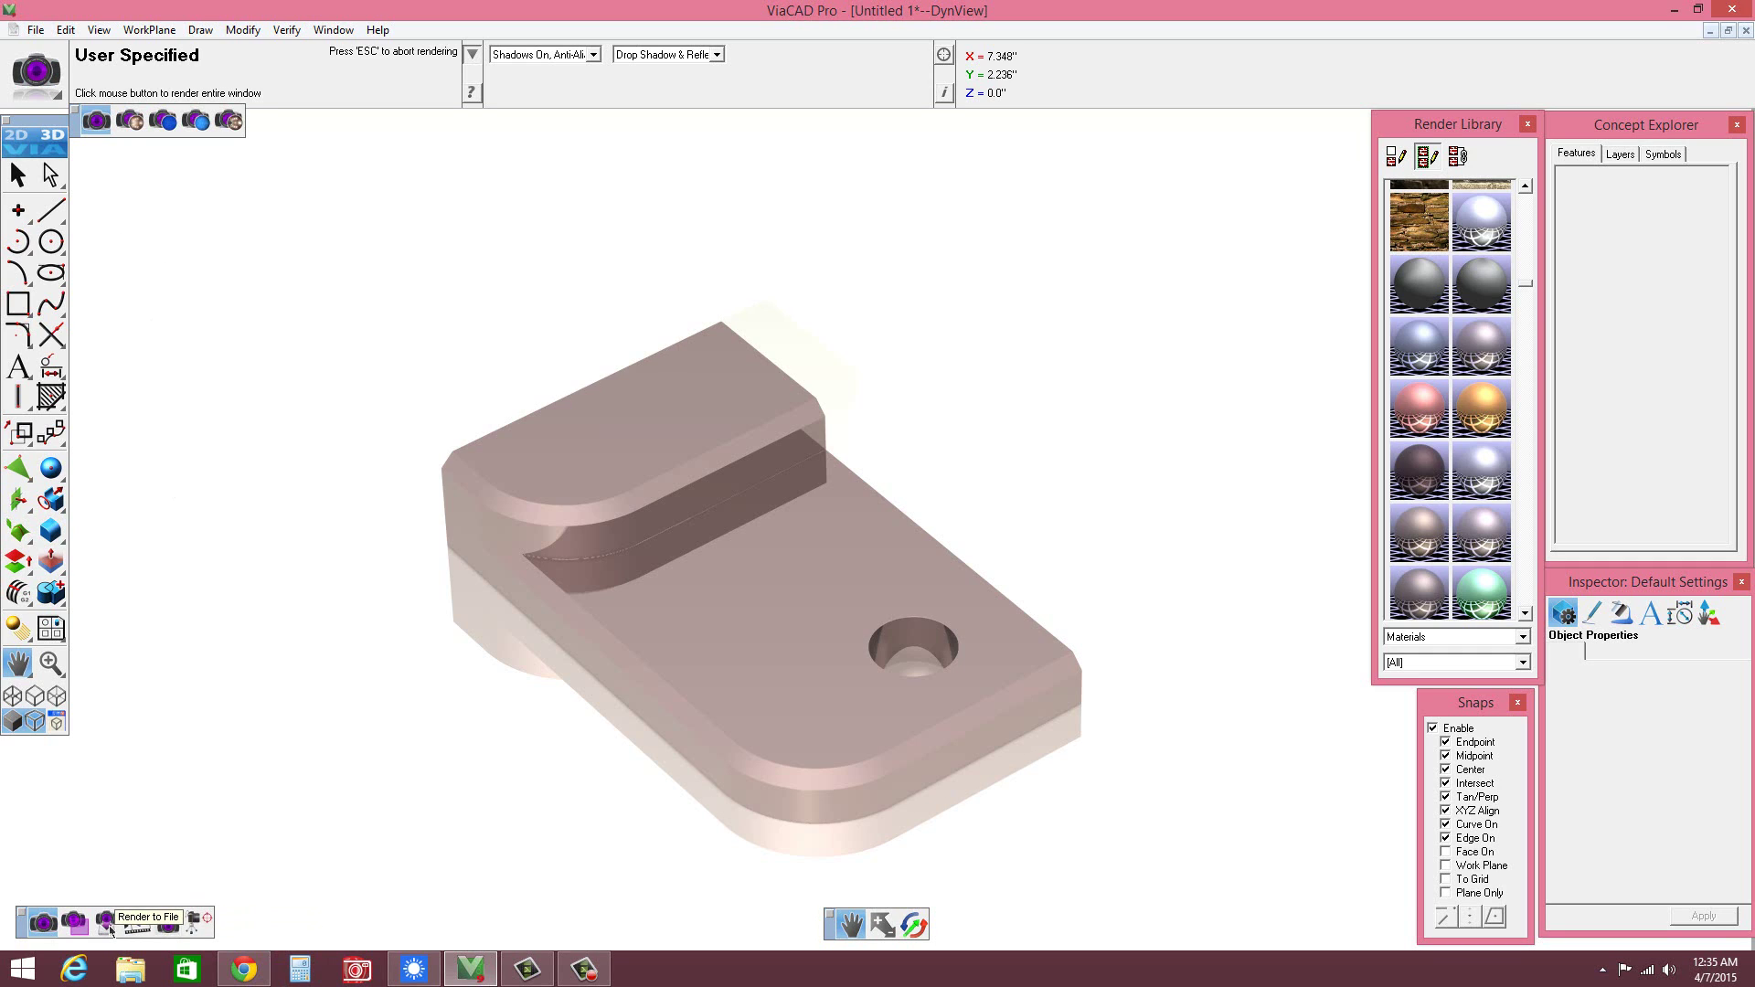
# - Set up a render to file using Raytrace (shadows, anti-alias) with the Drop Shadow & Reflector floor option
pyautogui.click(106, 921)
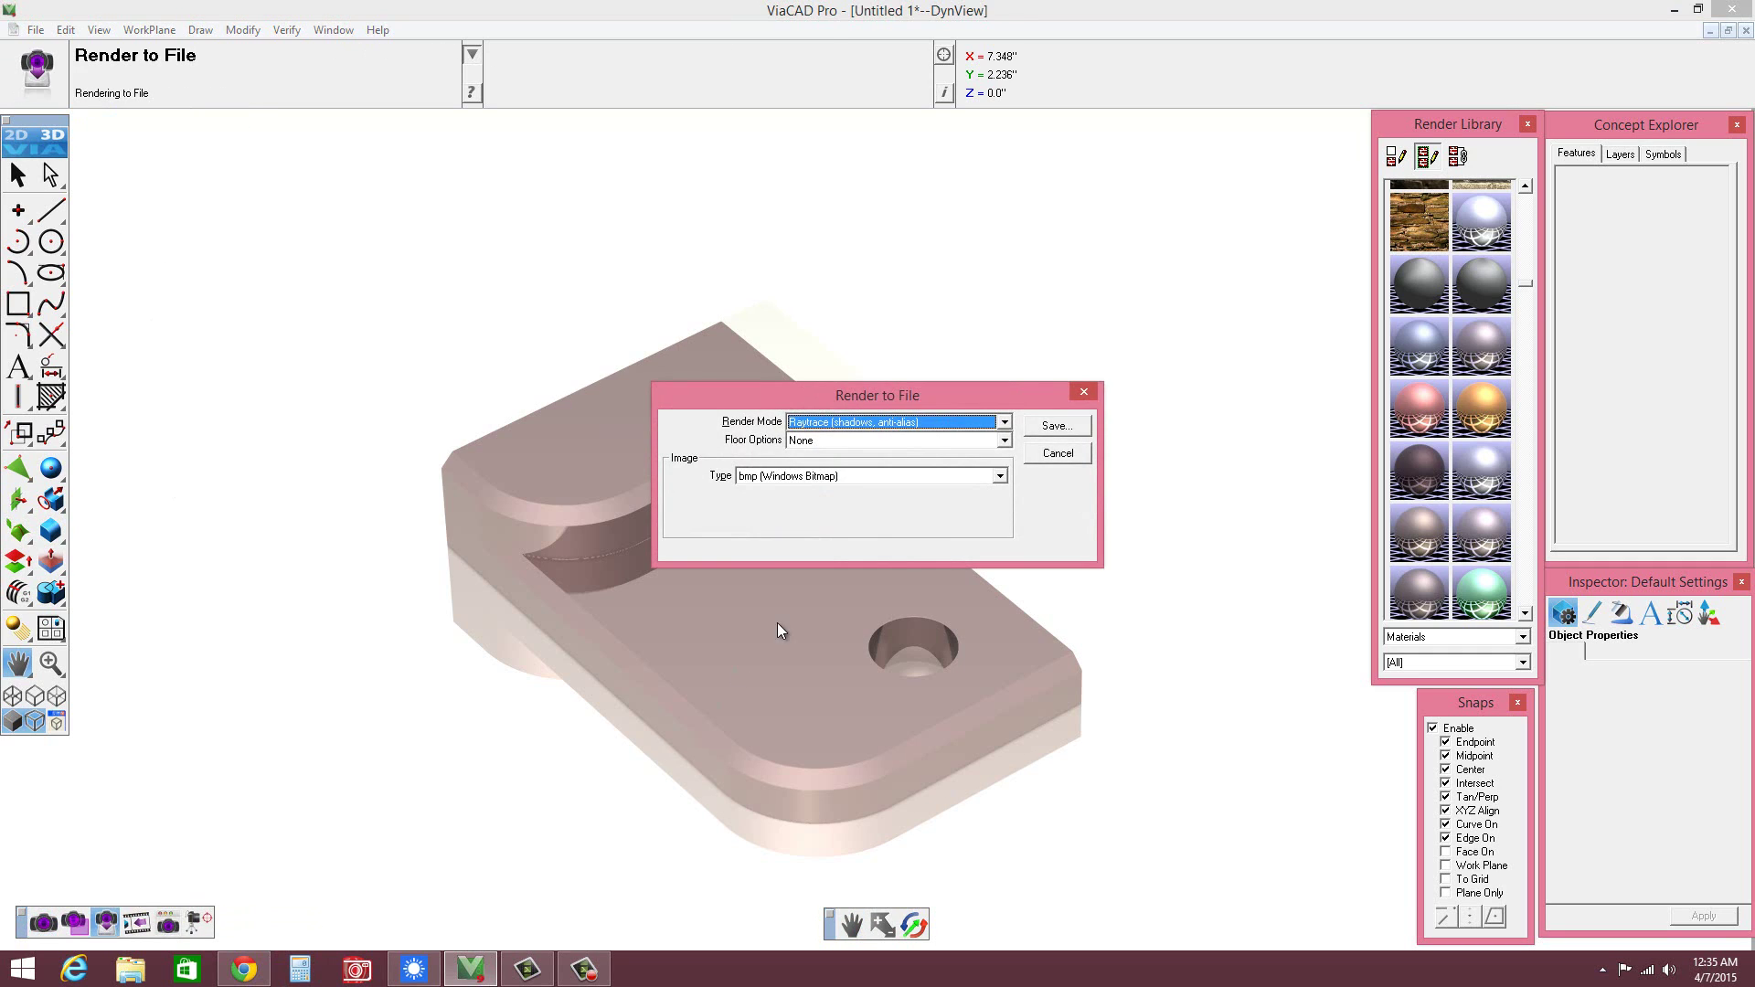
pyautogui.click(829, 477)
pyautogui.click(838, 465)
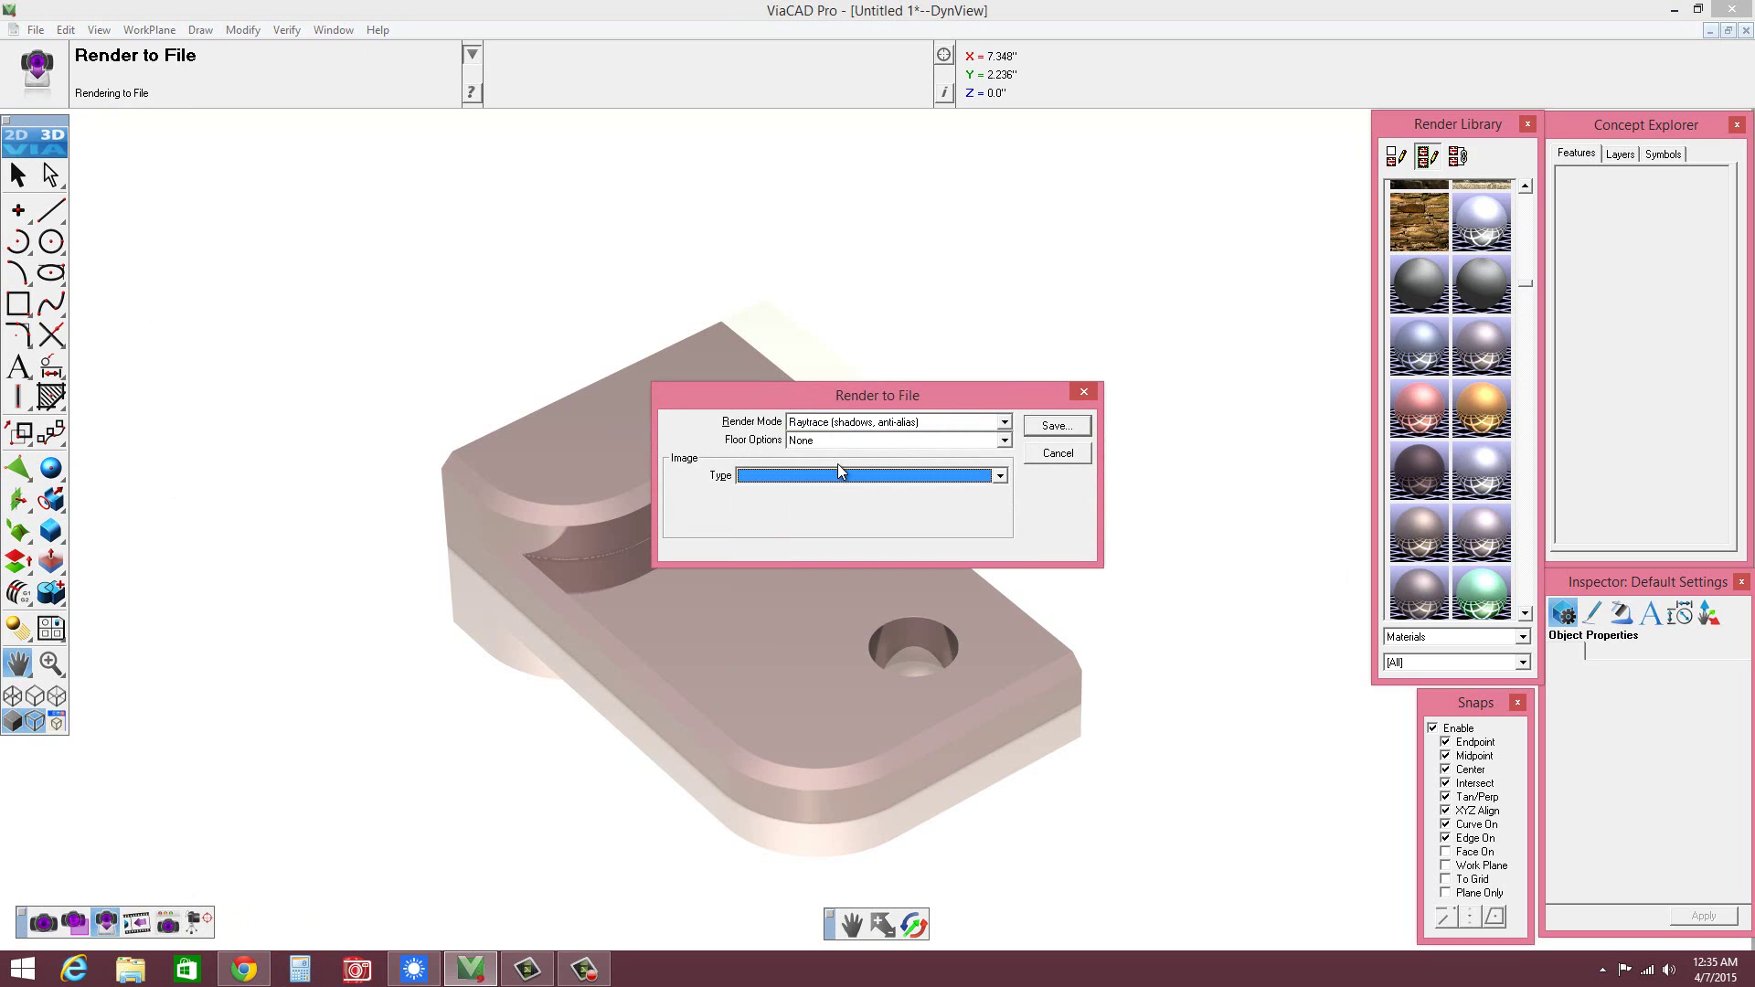
pyautogui.click(886, 422)
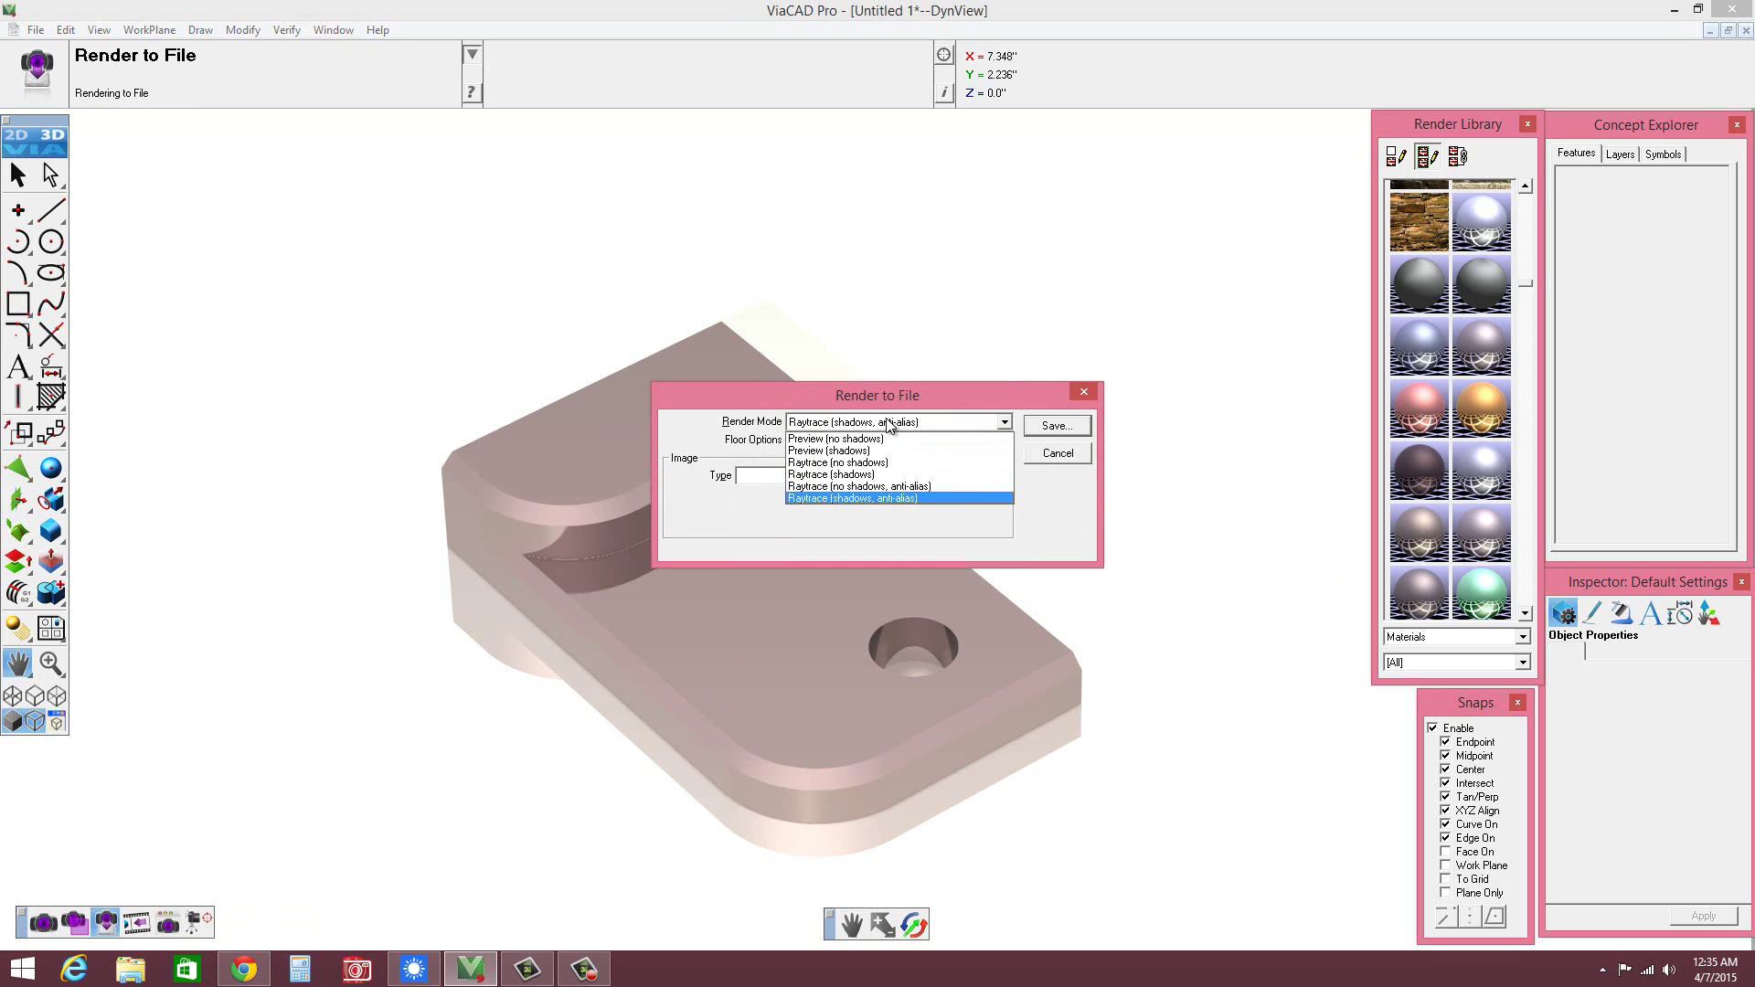
pyautogui.click(887, 422)
pyautogui.click(860, 444)
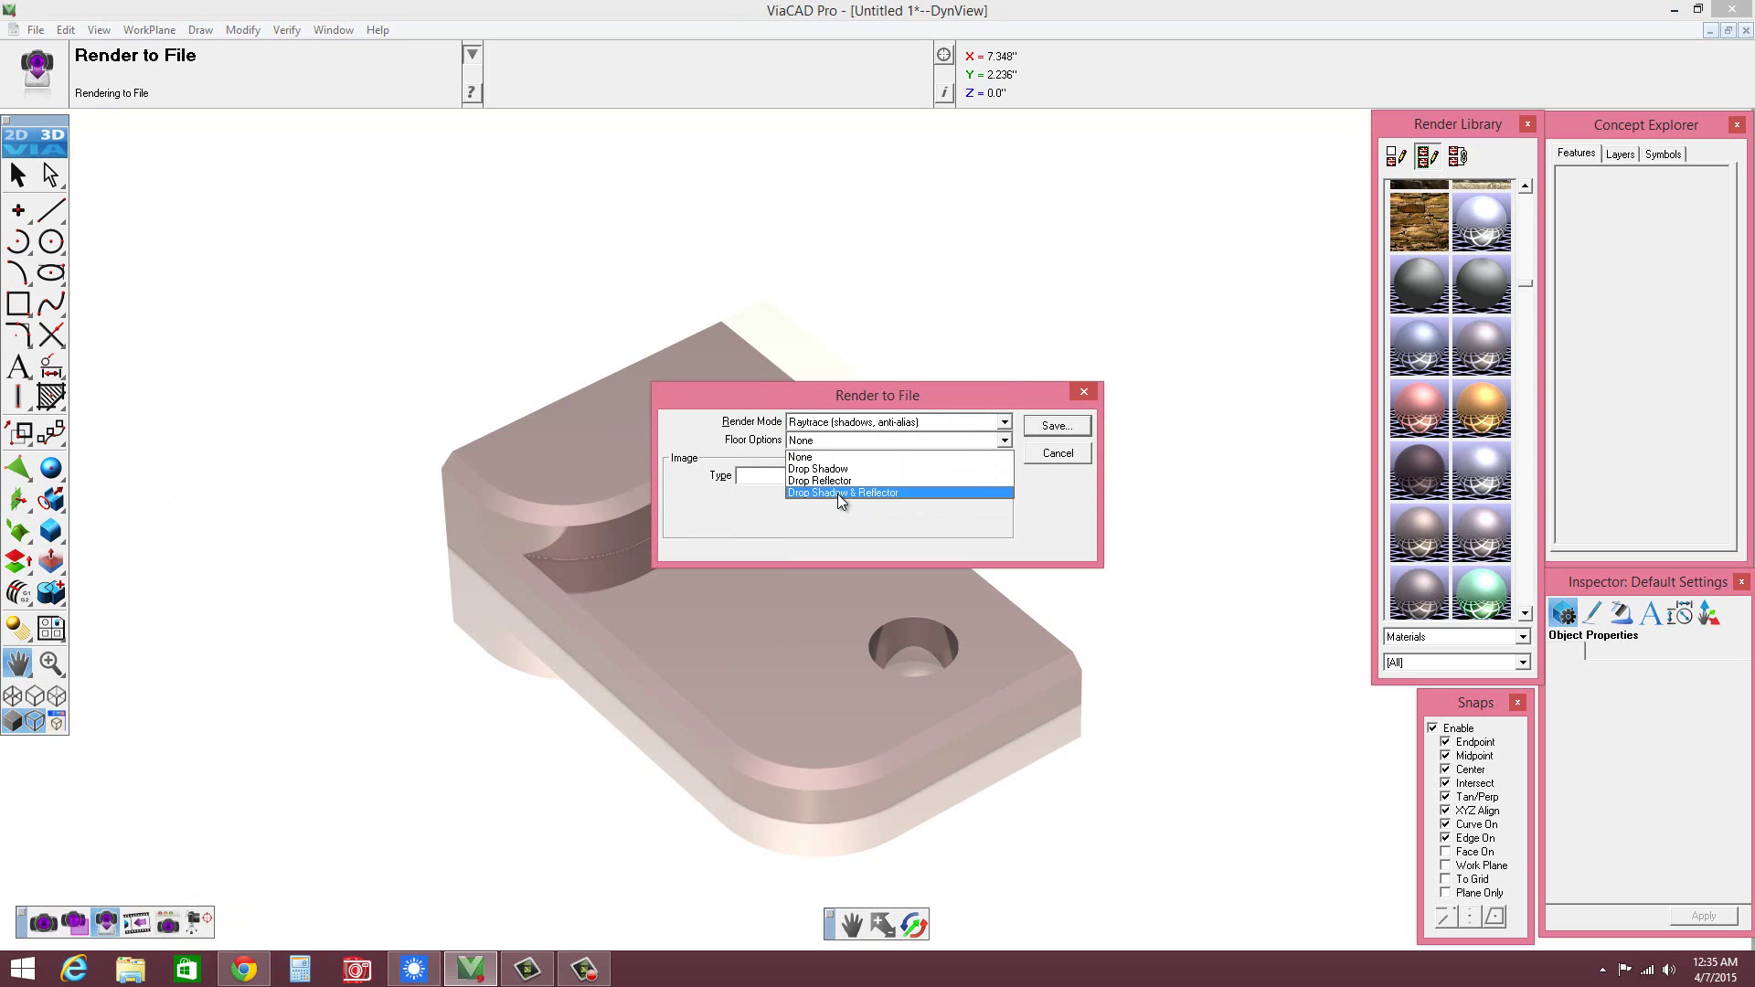
pyautogui.click(837, 493)
pyautogui.click(841, 477)
pyautogui.click(1005, 474)
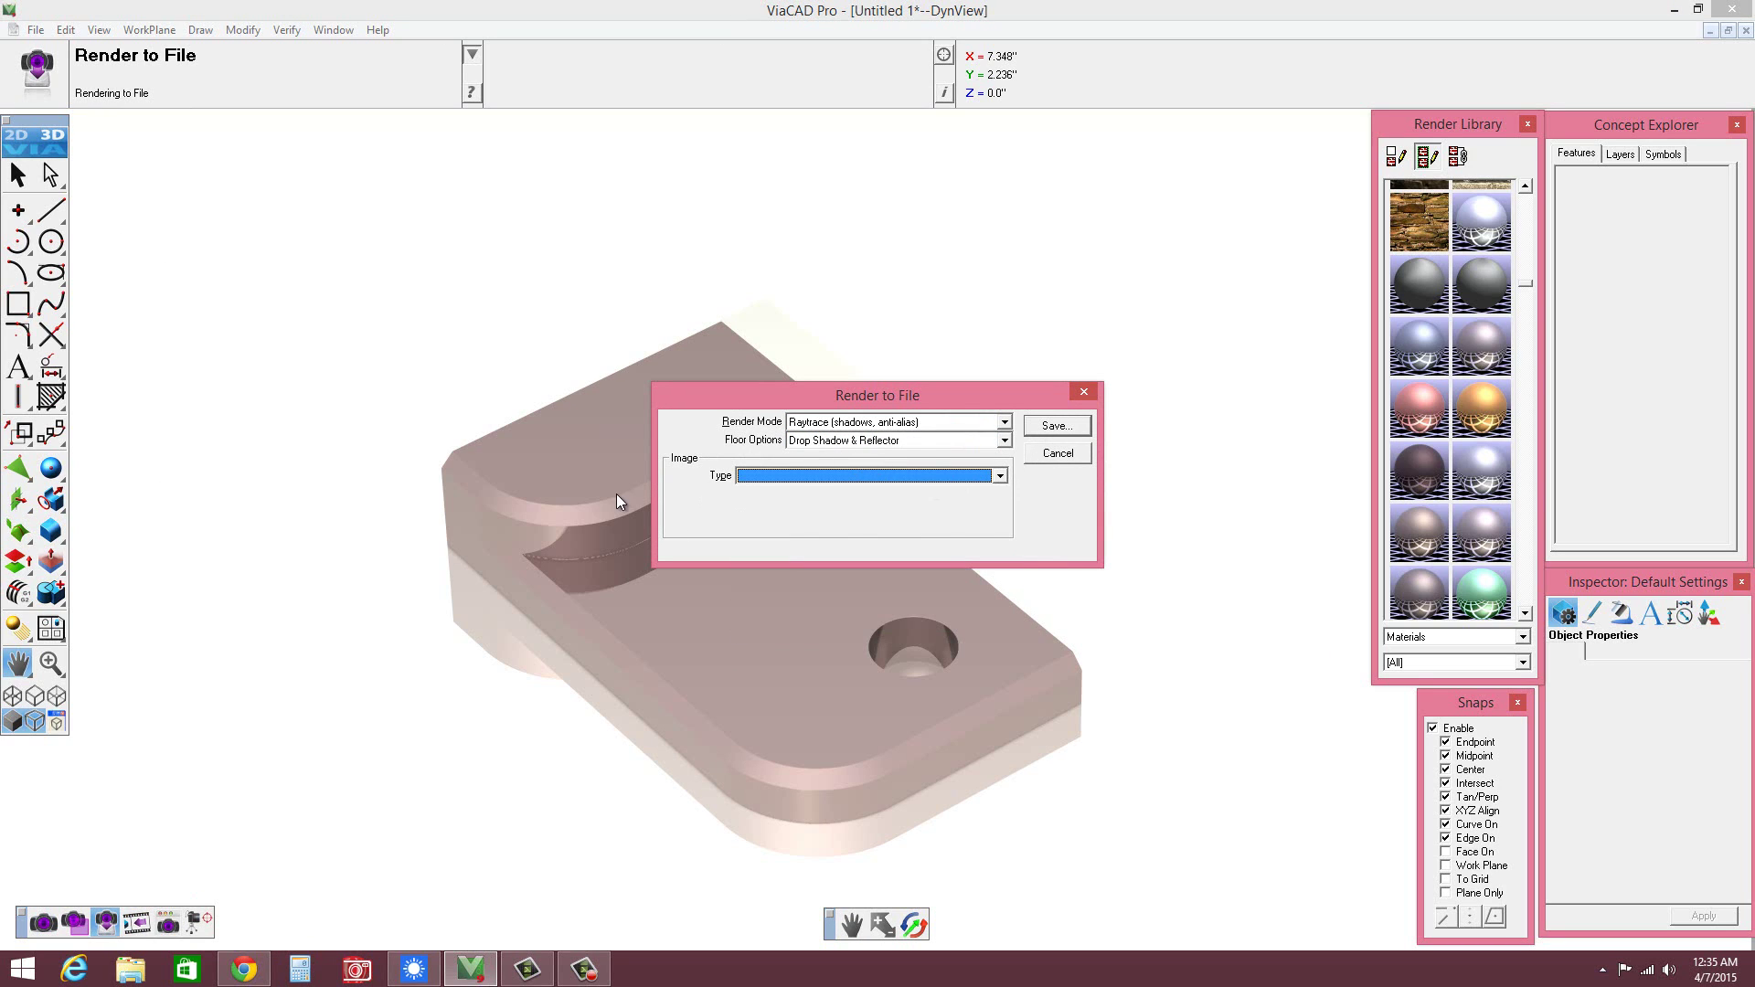
pyautogui.click(793, 481)
pyautogui.click(786, 475)
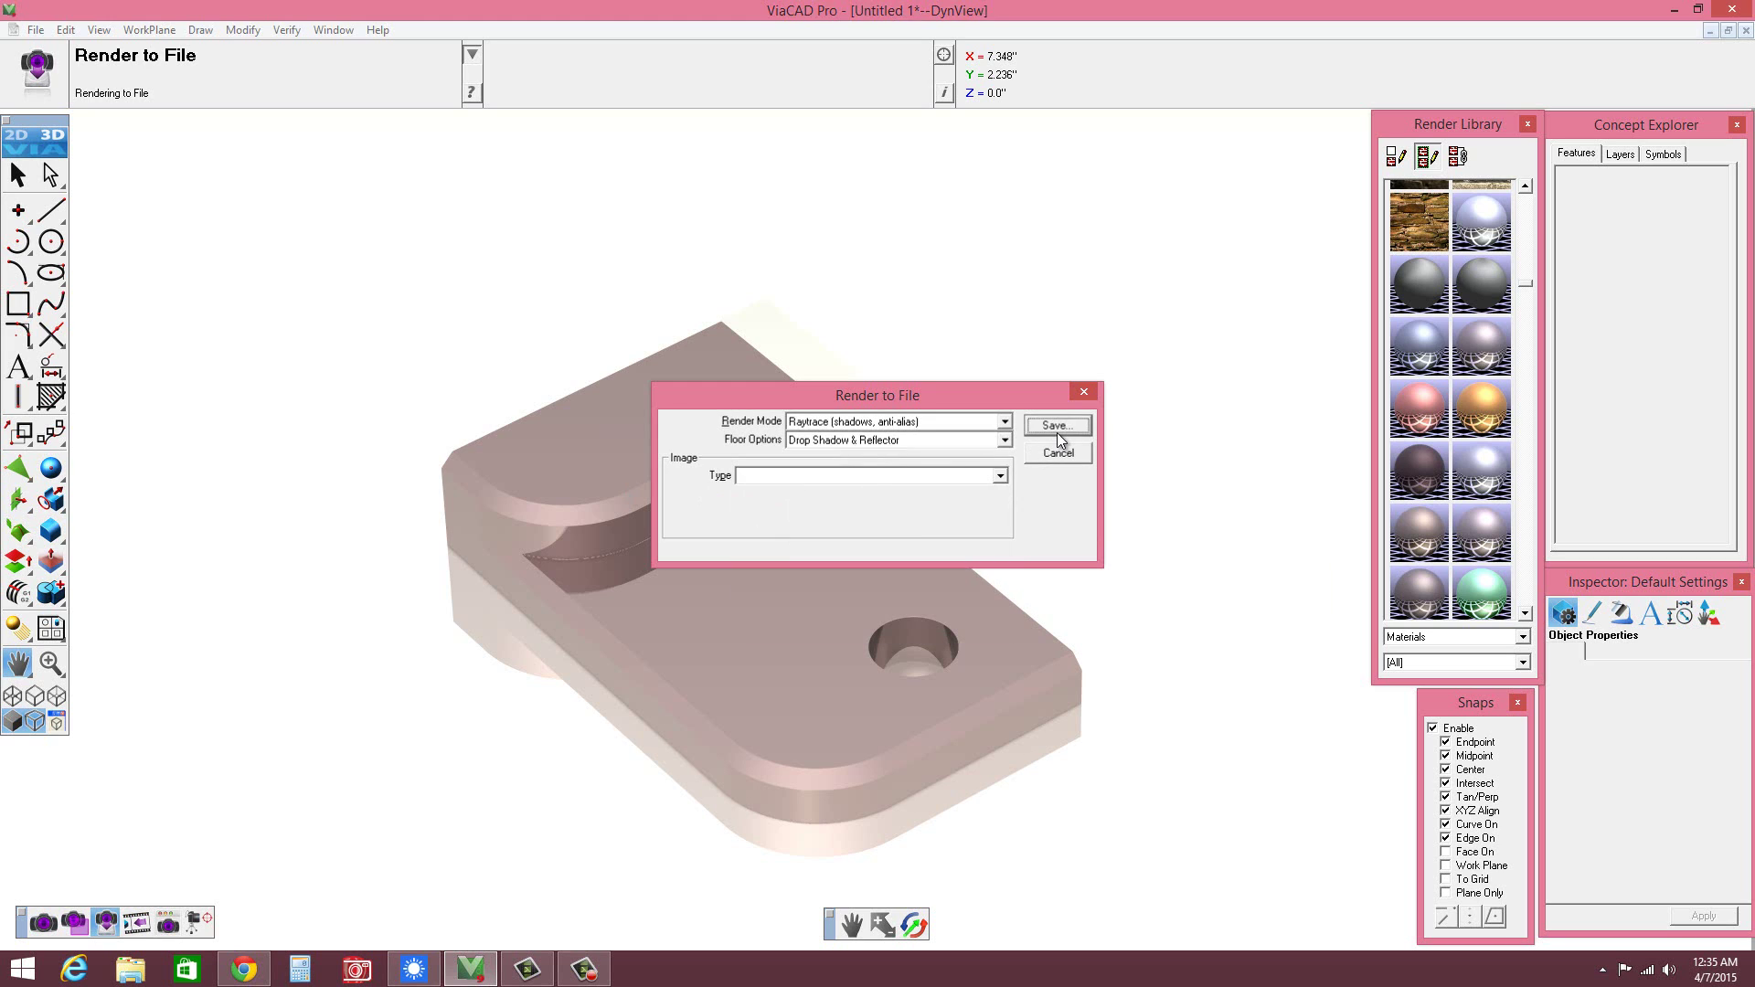
# - Save the rendered image as a Windows bitmap file named b in the ViaCAD Pro documents folder
pyautogui.click(1056, 430)
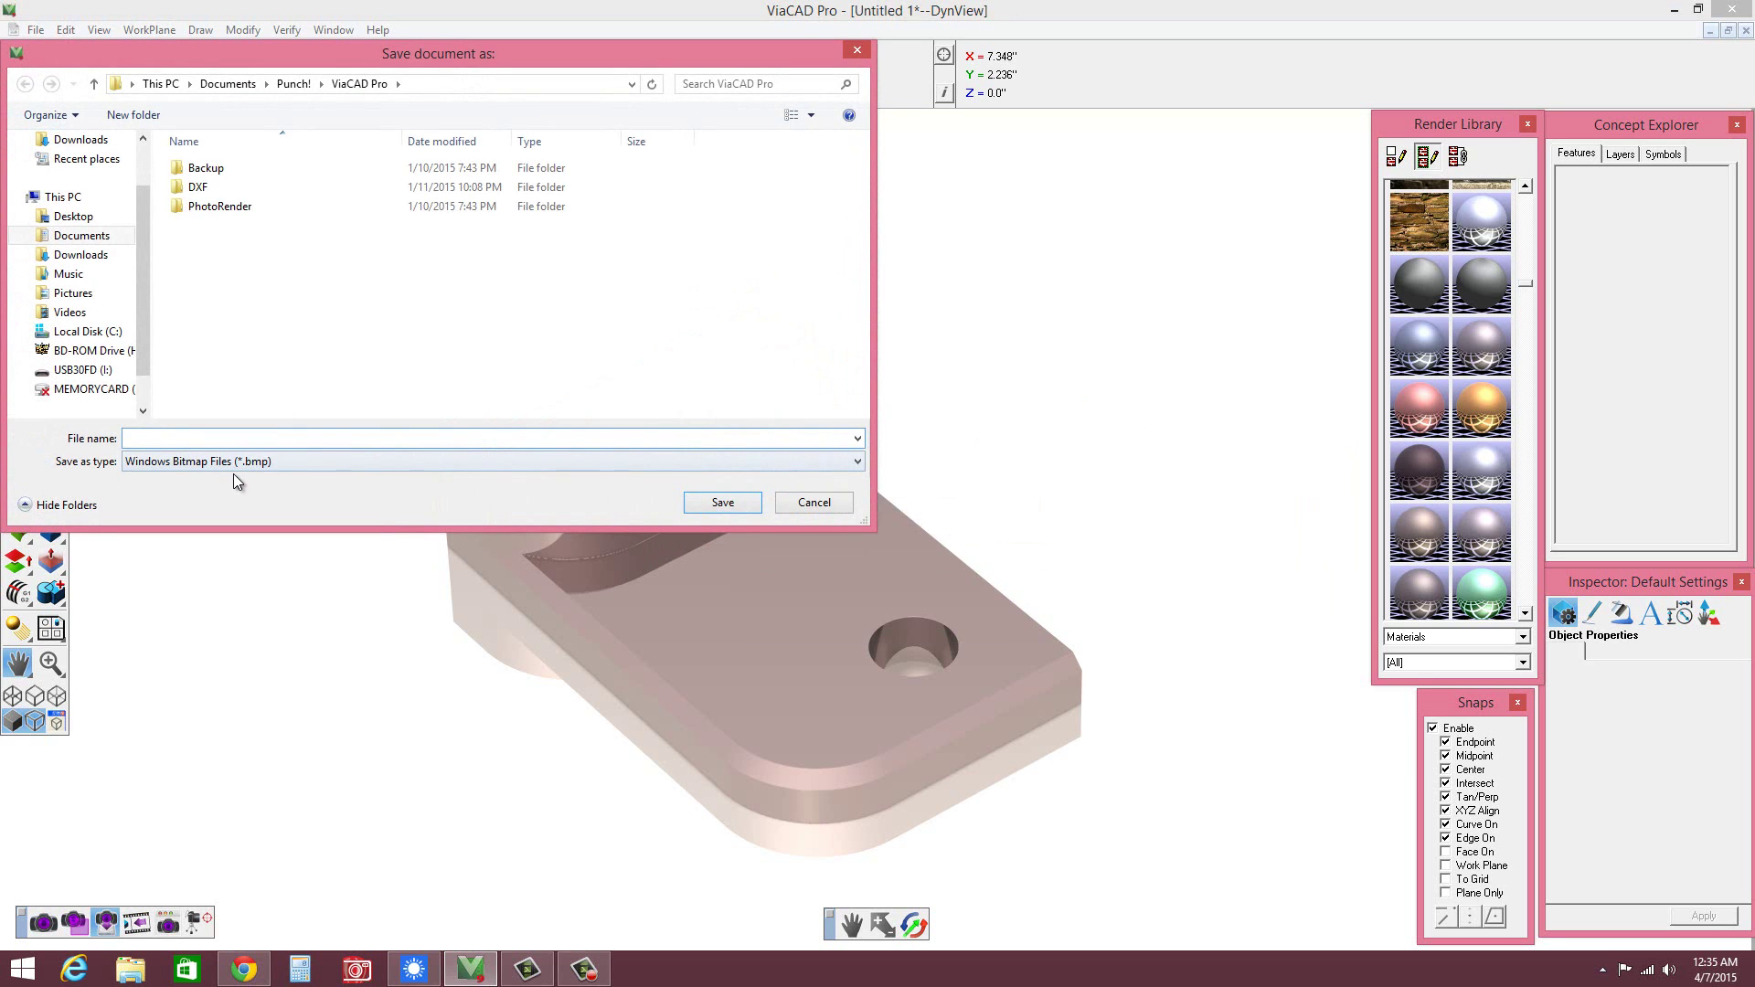
pyautogui.click(235, 462)
pyautogui.click(248, 475)
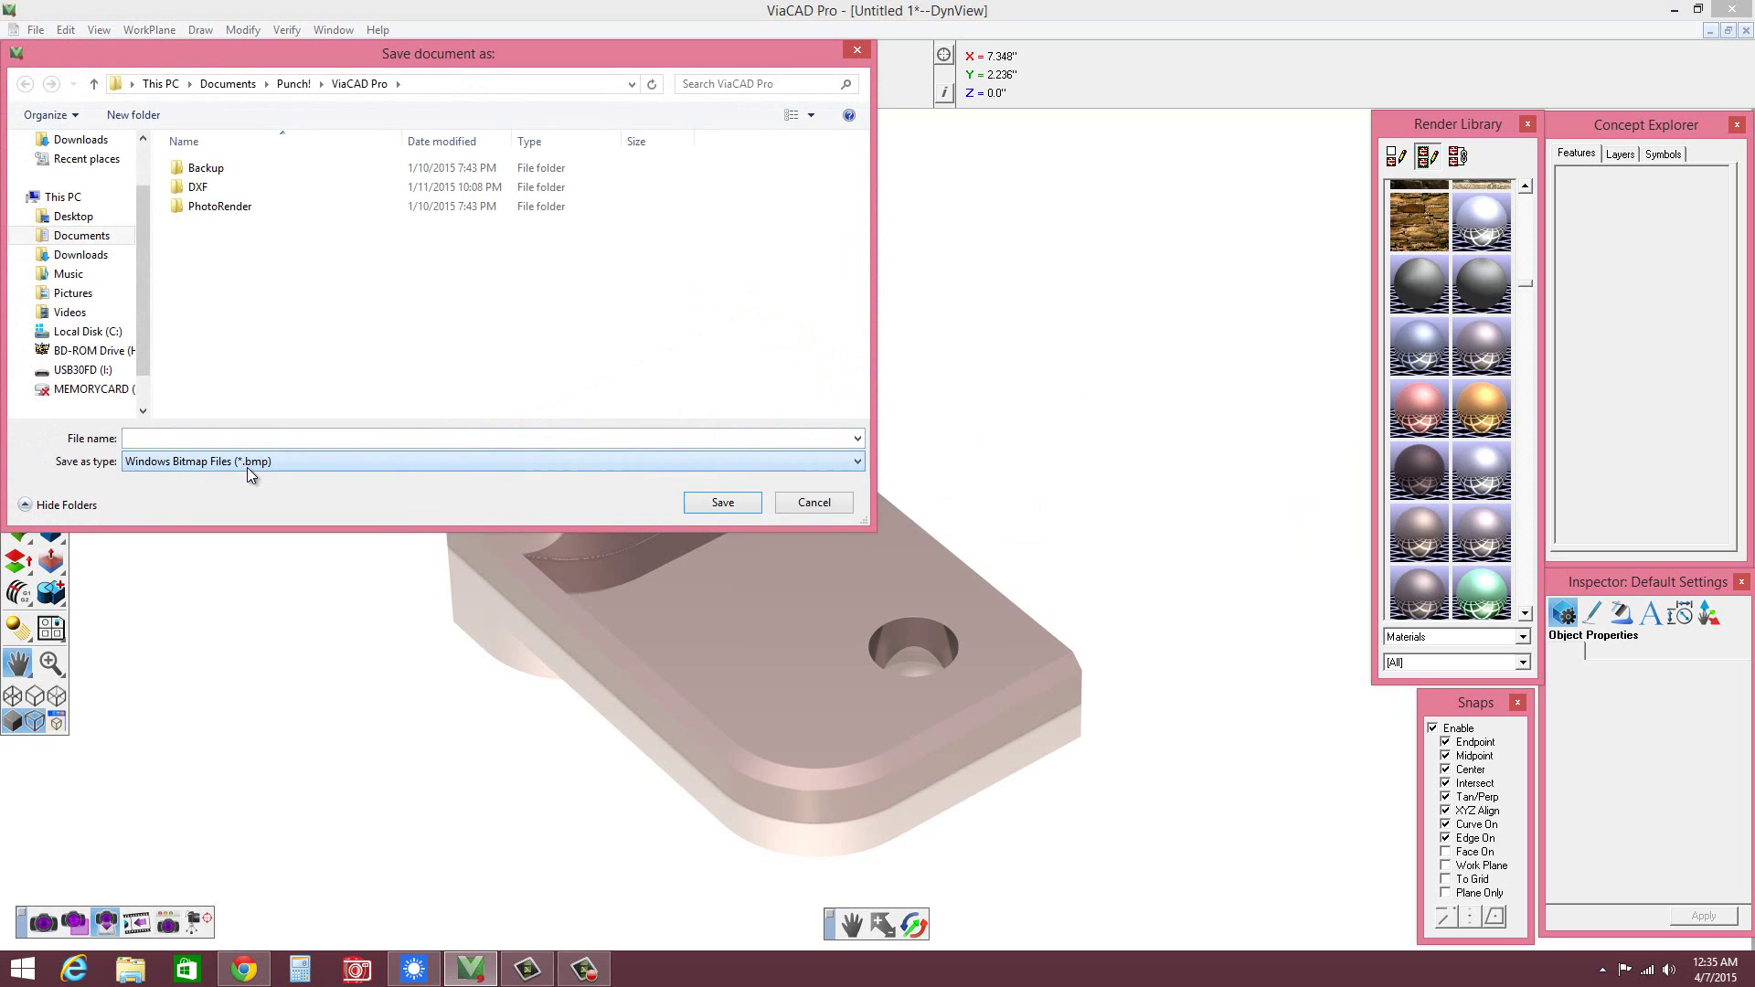
pyautogui.click(193, 440)
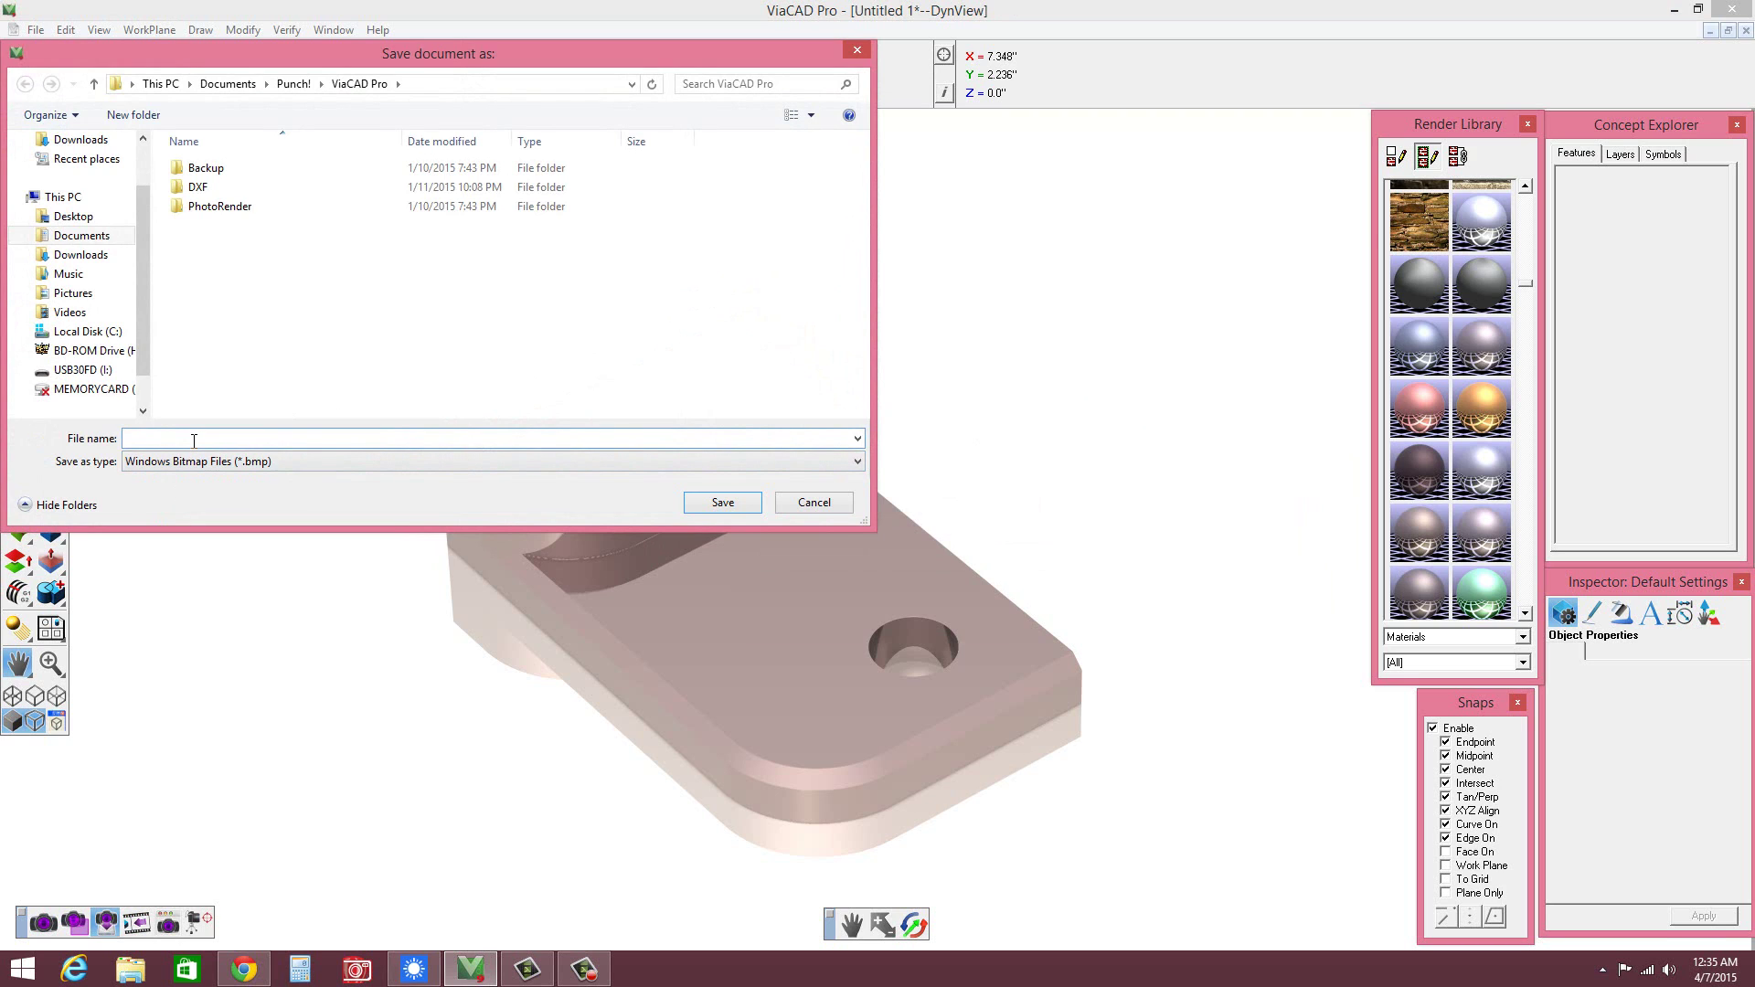
pyautogui.write('b')
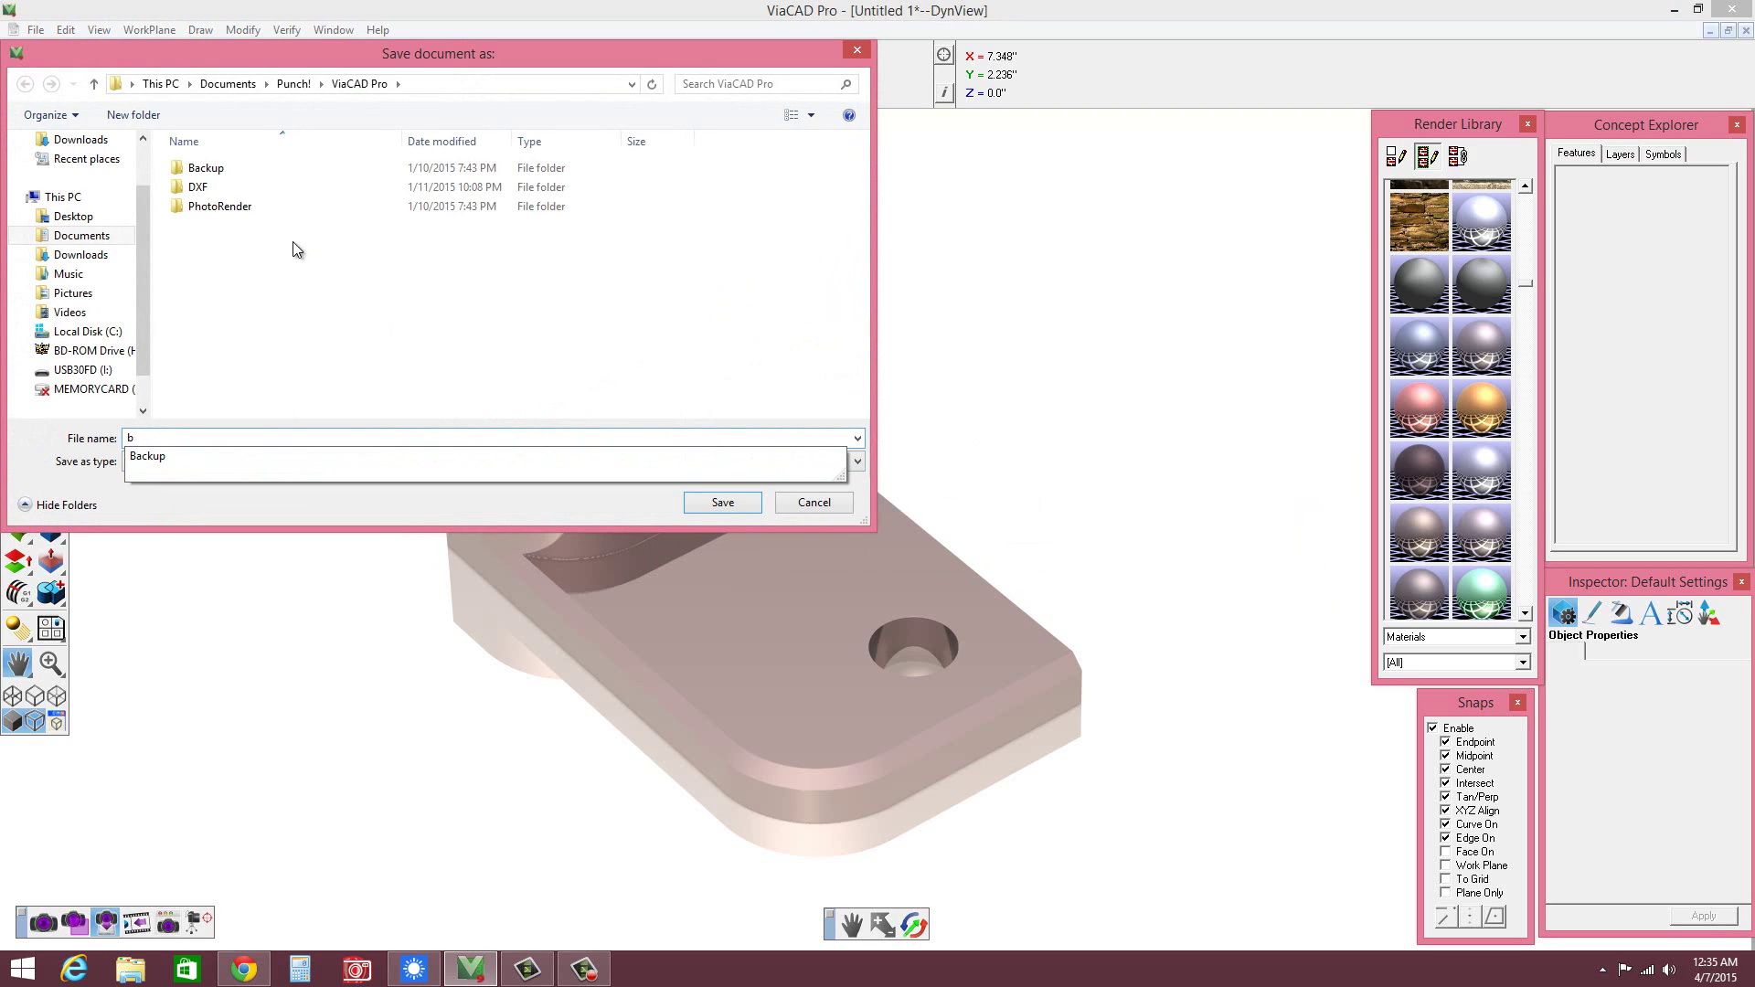
pyautogui.click(722, 502)
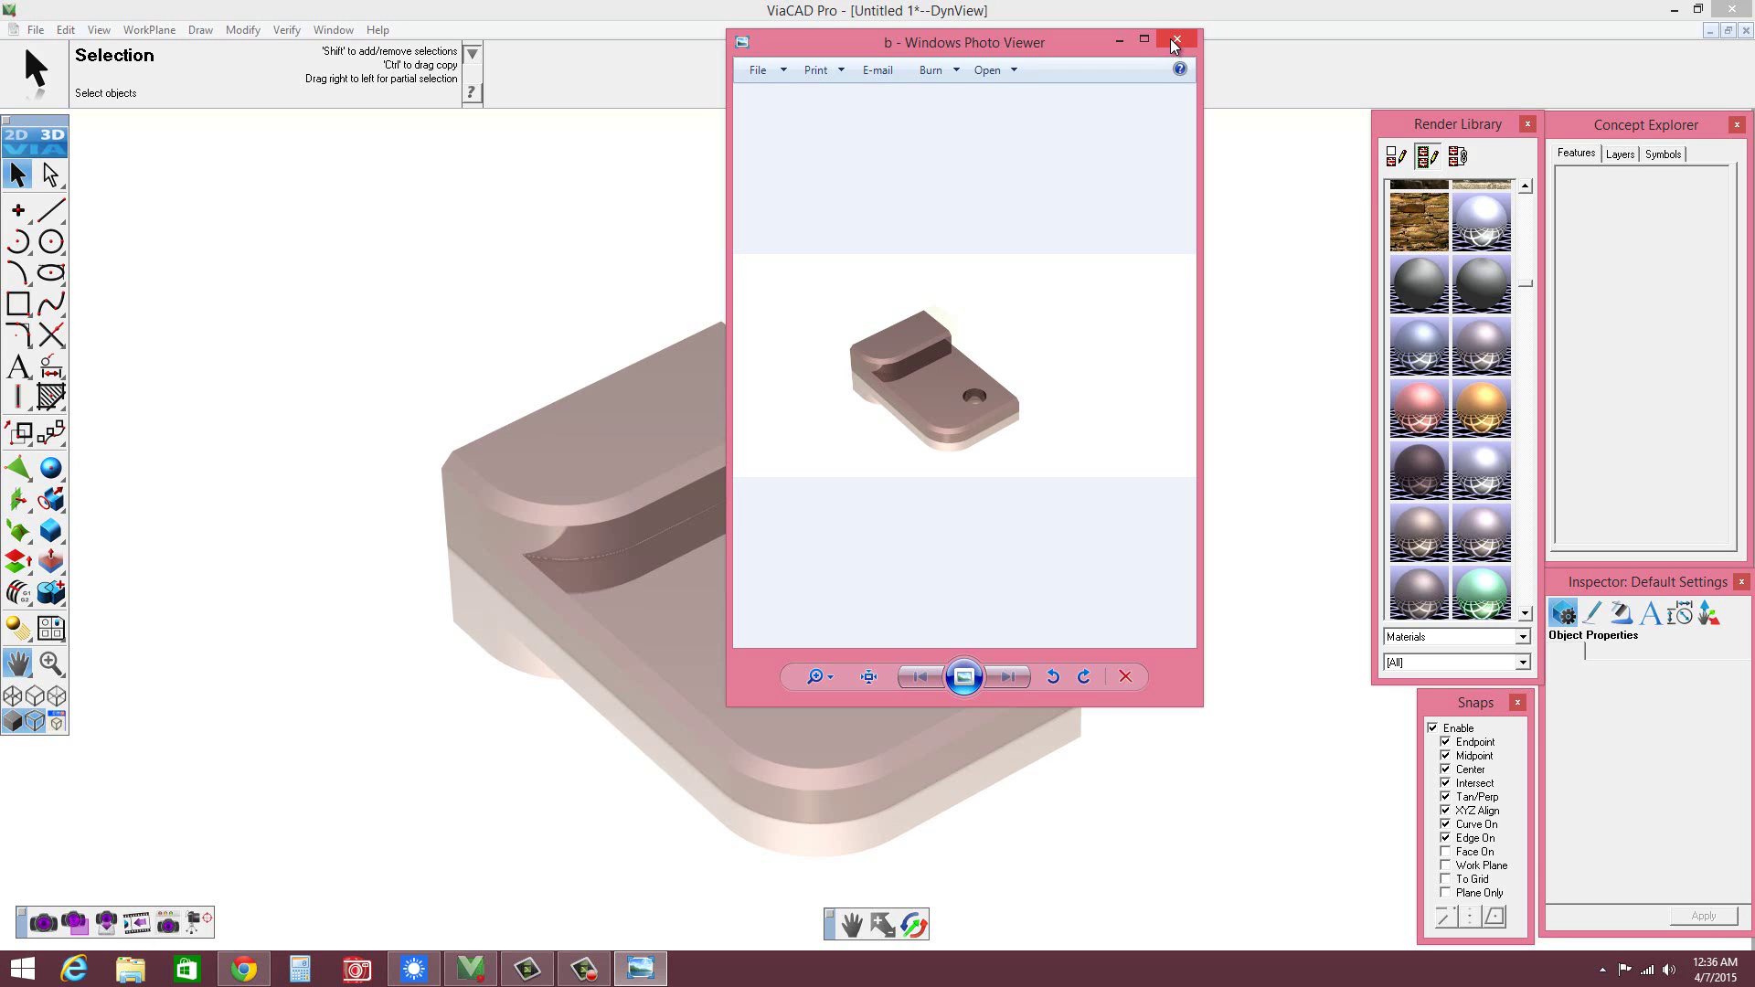
# - Inspect the saved render up close in Windows Photo Viewer and close the viewer
pyautogui.scroll(2, 932, 474)
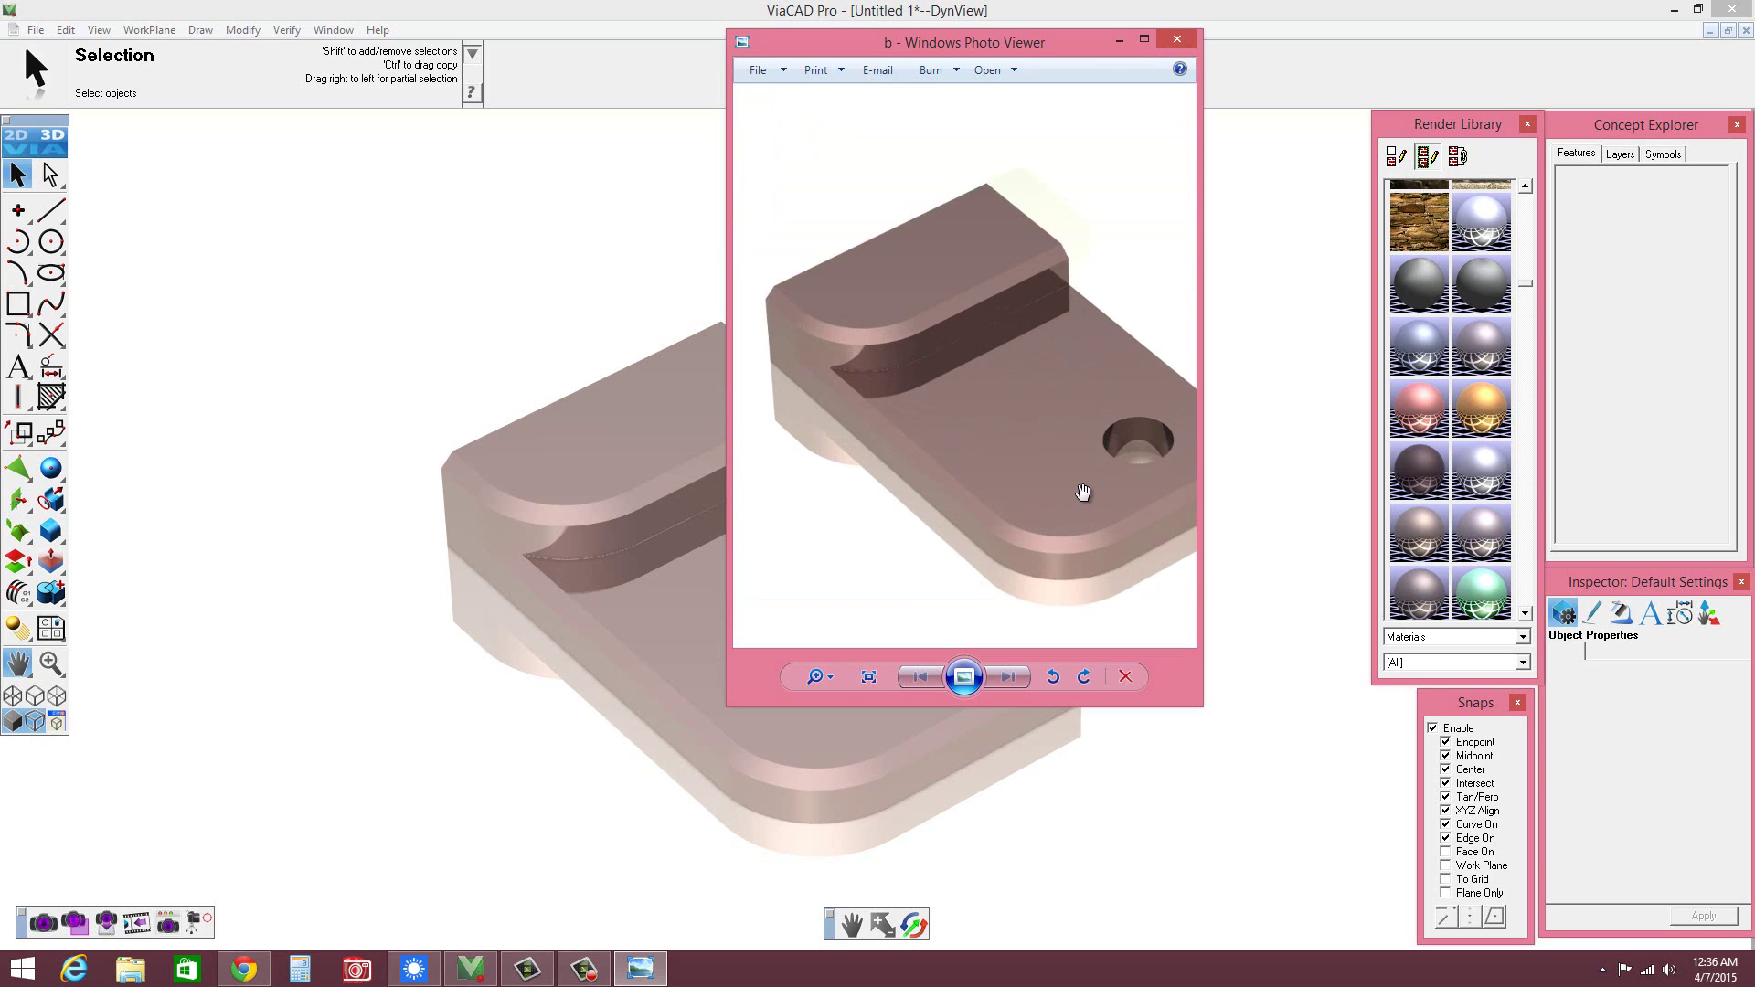
pyautogui.scroll(2, 1087, 489)
pyautogui.scroll(-3, 1087, 489)
pyautogui.click(1177, 40)
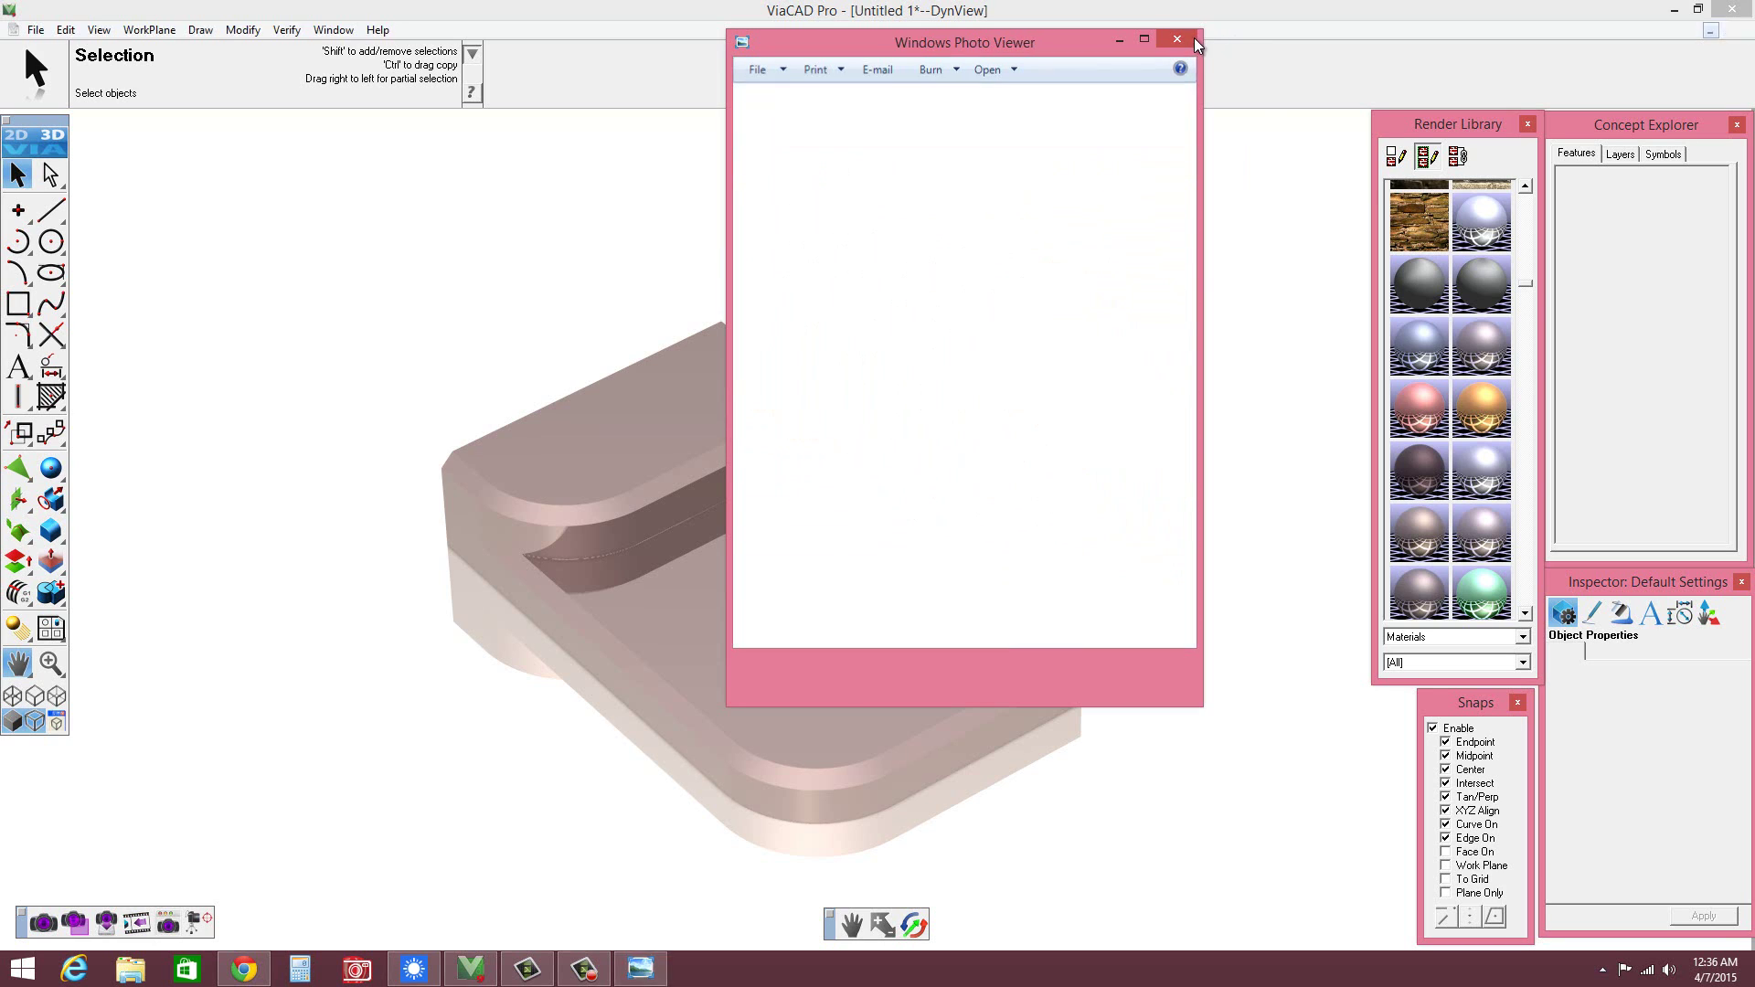
# - Create a Model To Sheet drawing of the part on the A-Landscape.vc3 layout with the PolyLines method at 1:1 scale
pyautogui.moveTo(442, 595)
pyautogui.mouseDown(button='right')
pyautogui.moveTo(489, 608)
pyautogui.moveTo(627, 411)
pyautogui.moveTo(626, 672)
pyautogui.moveTo(728, 408)
pyautogui.moveTo(493, 511)
pyautogui.mouseUp(button='right')
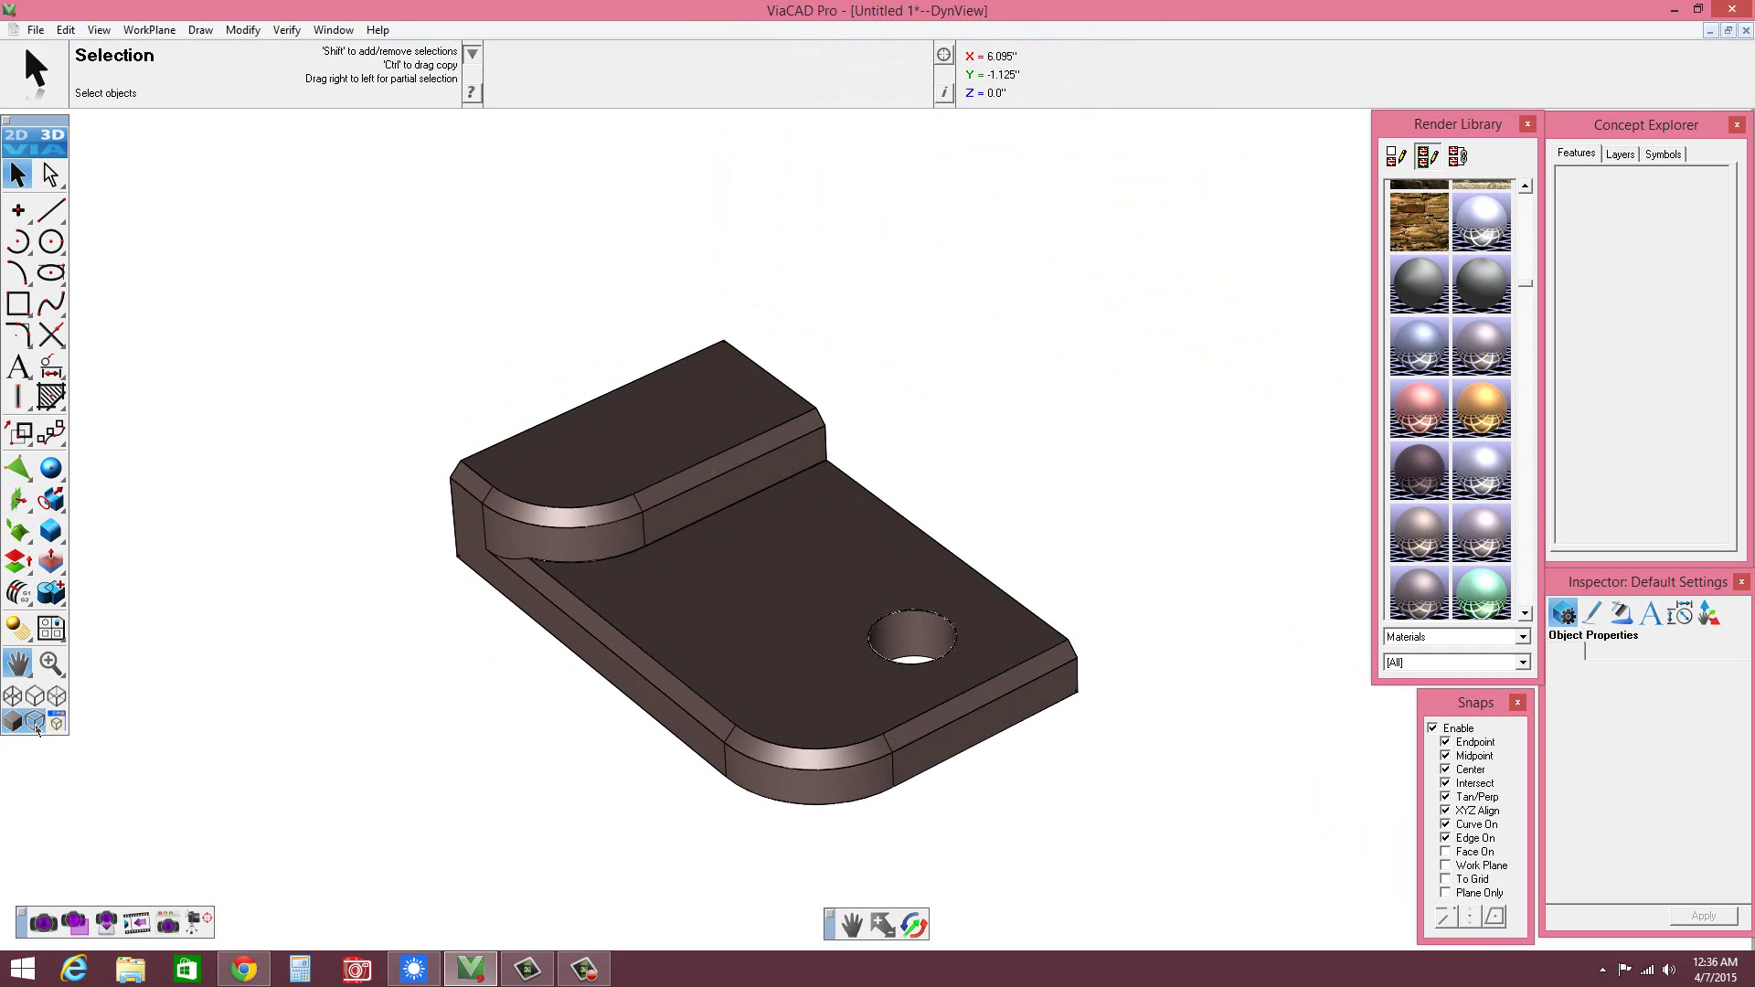
pyautogui.click(35, 722)
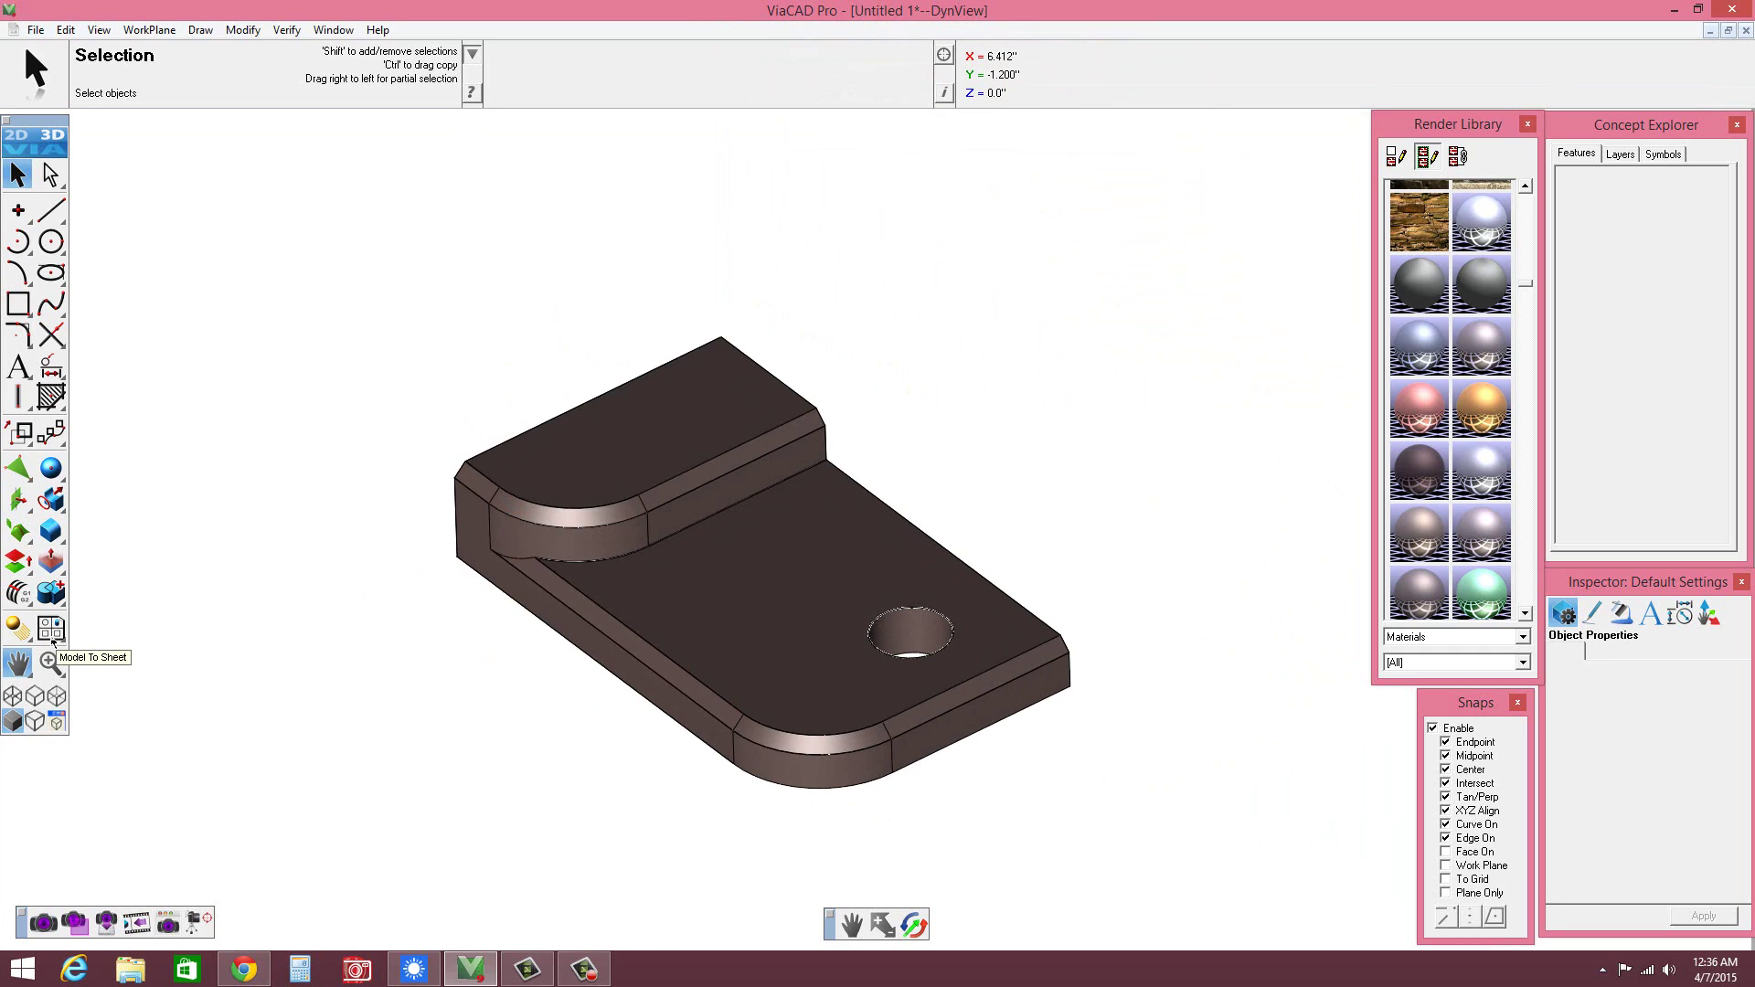
pyautogui.click(53, 630)
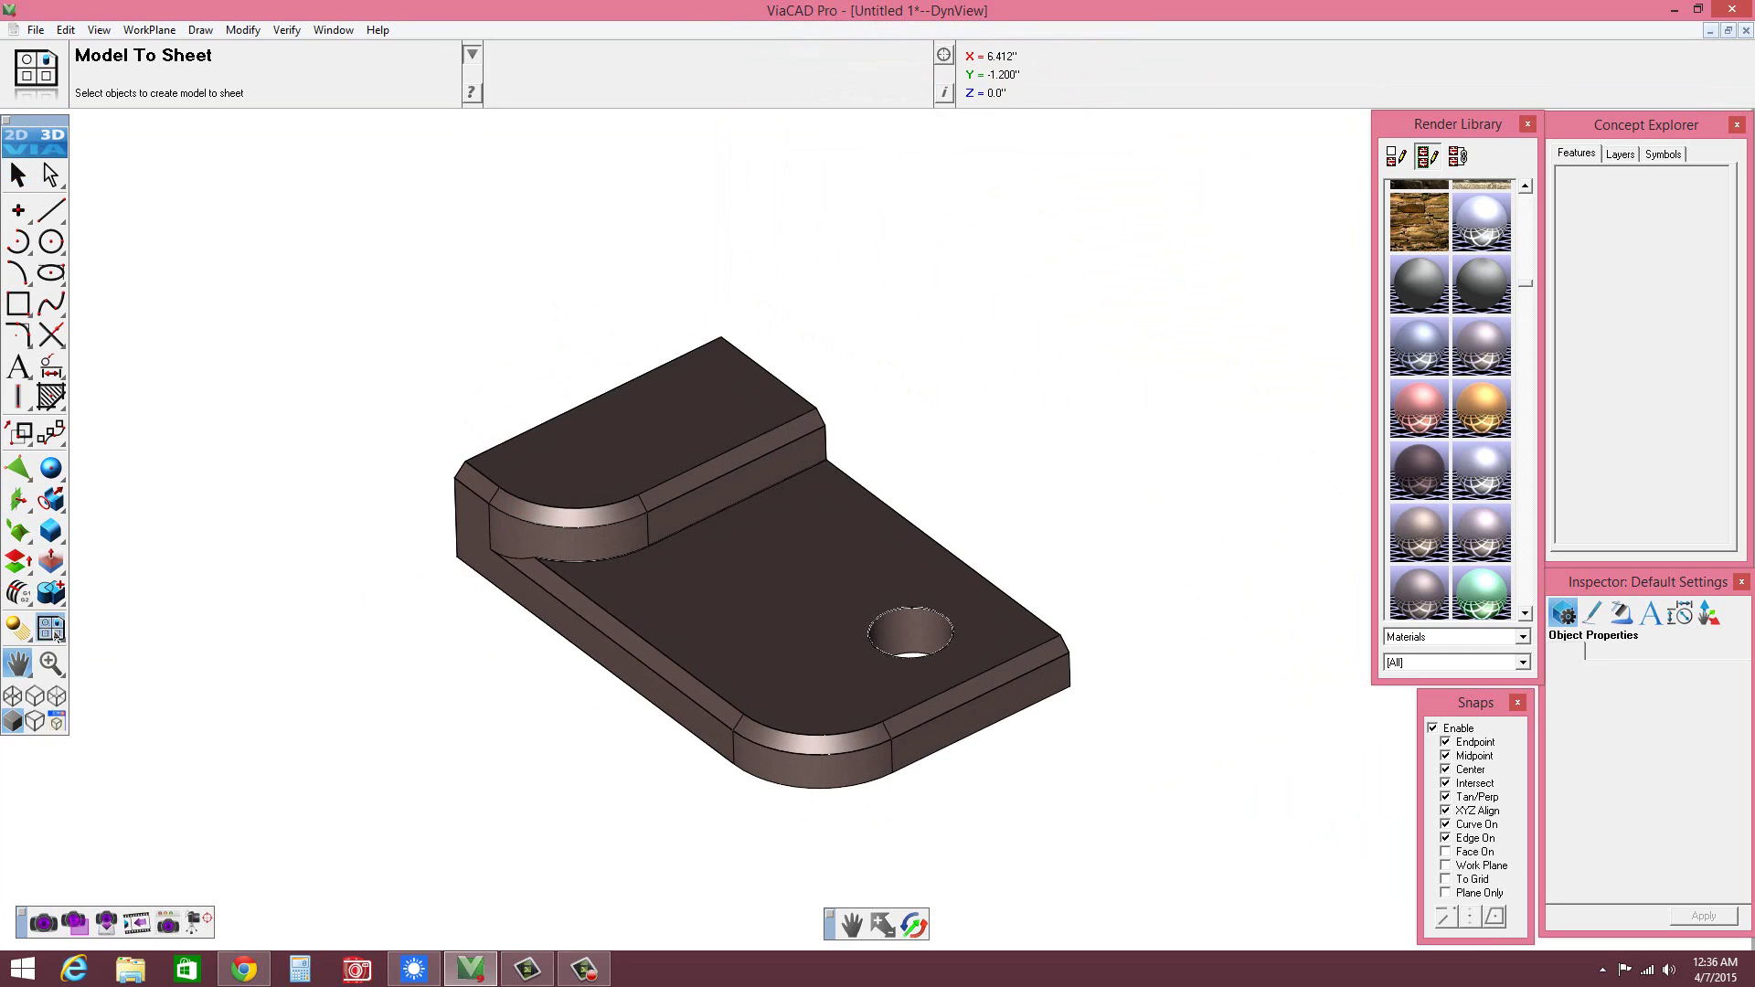
pyautogui.click(708, 605)
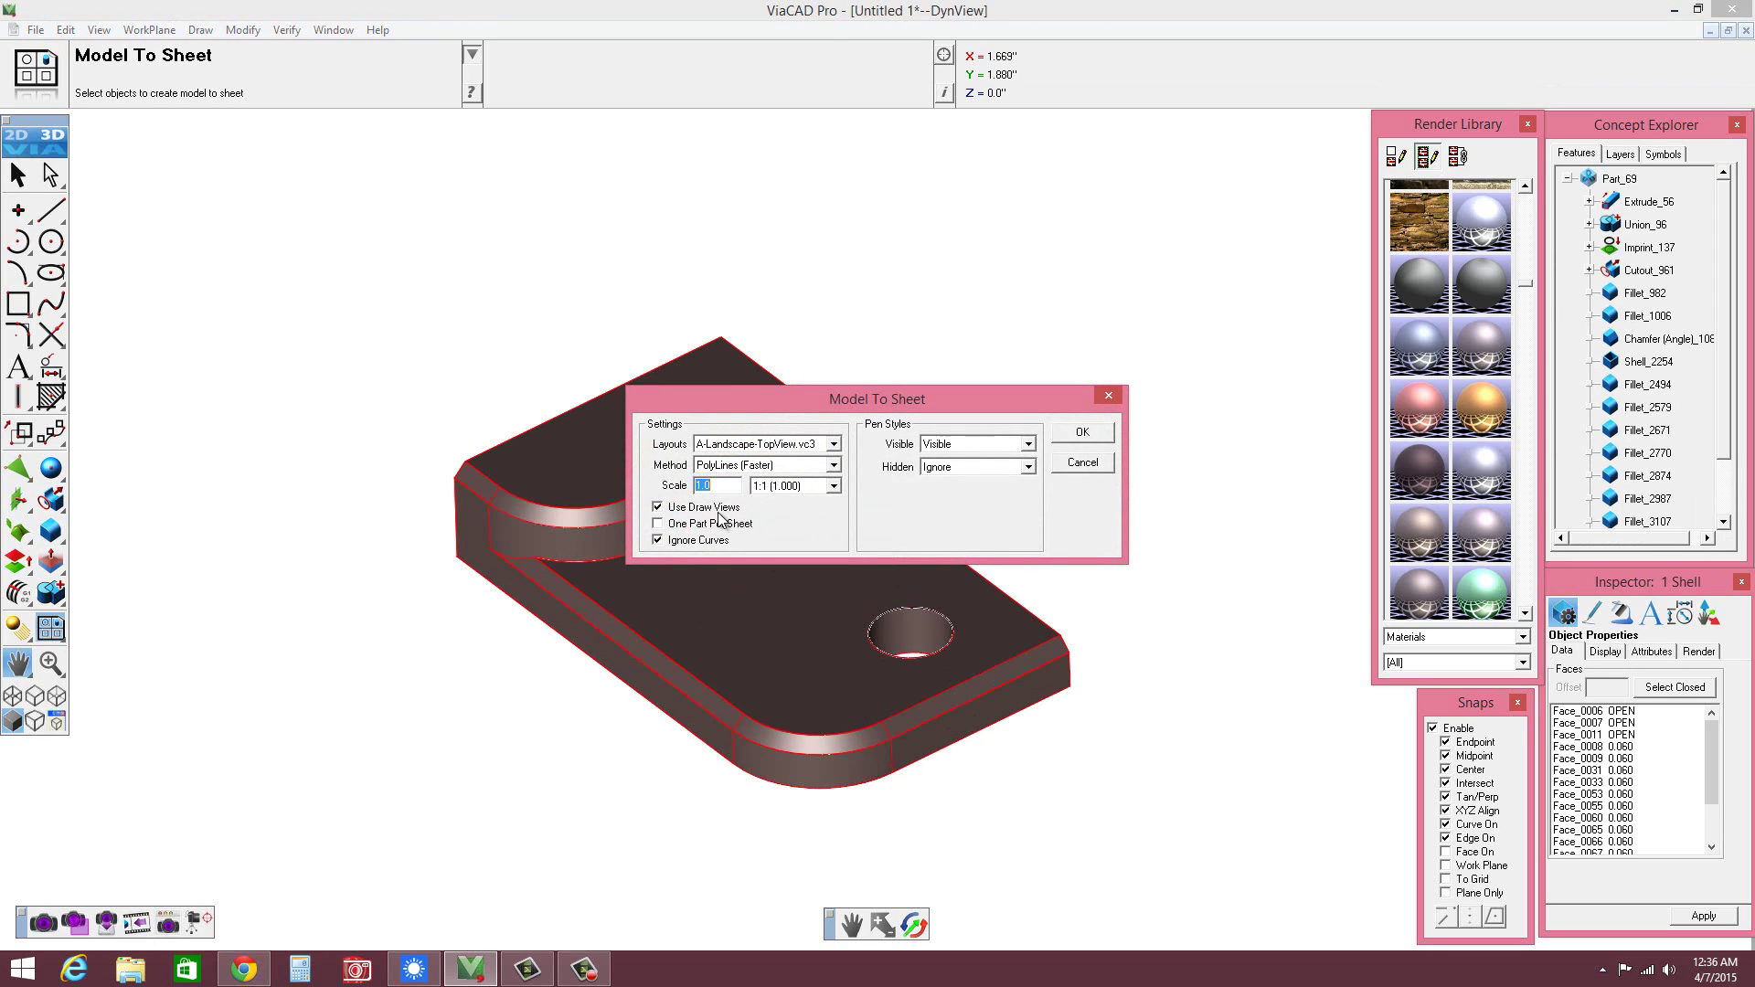
pyautogui.click(833, 465)
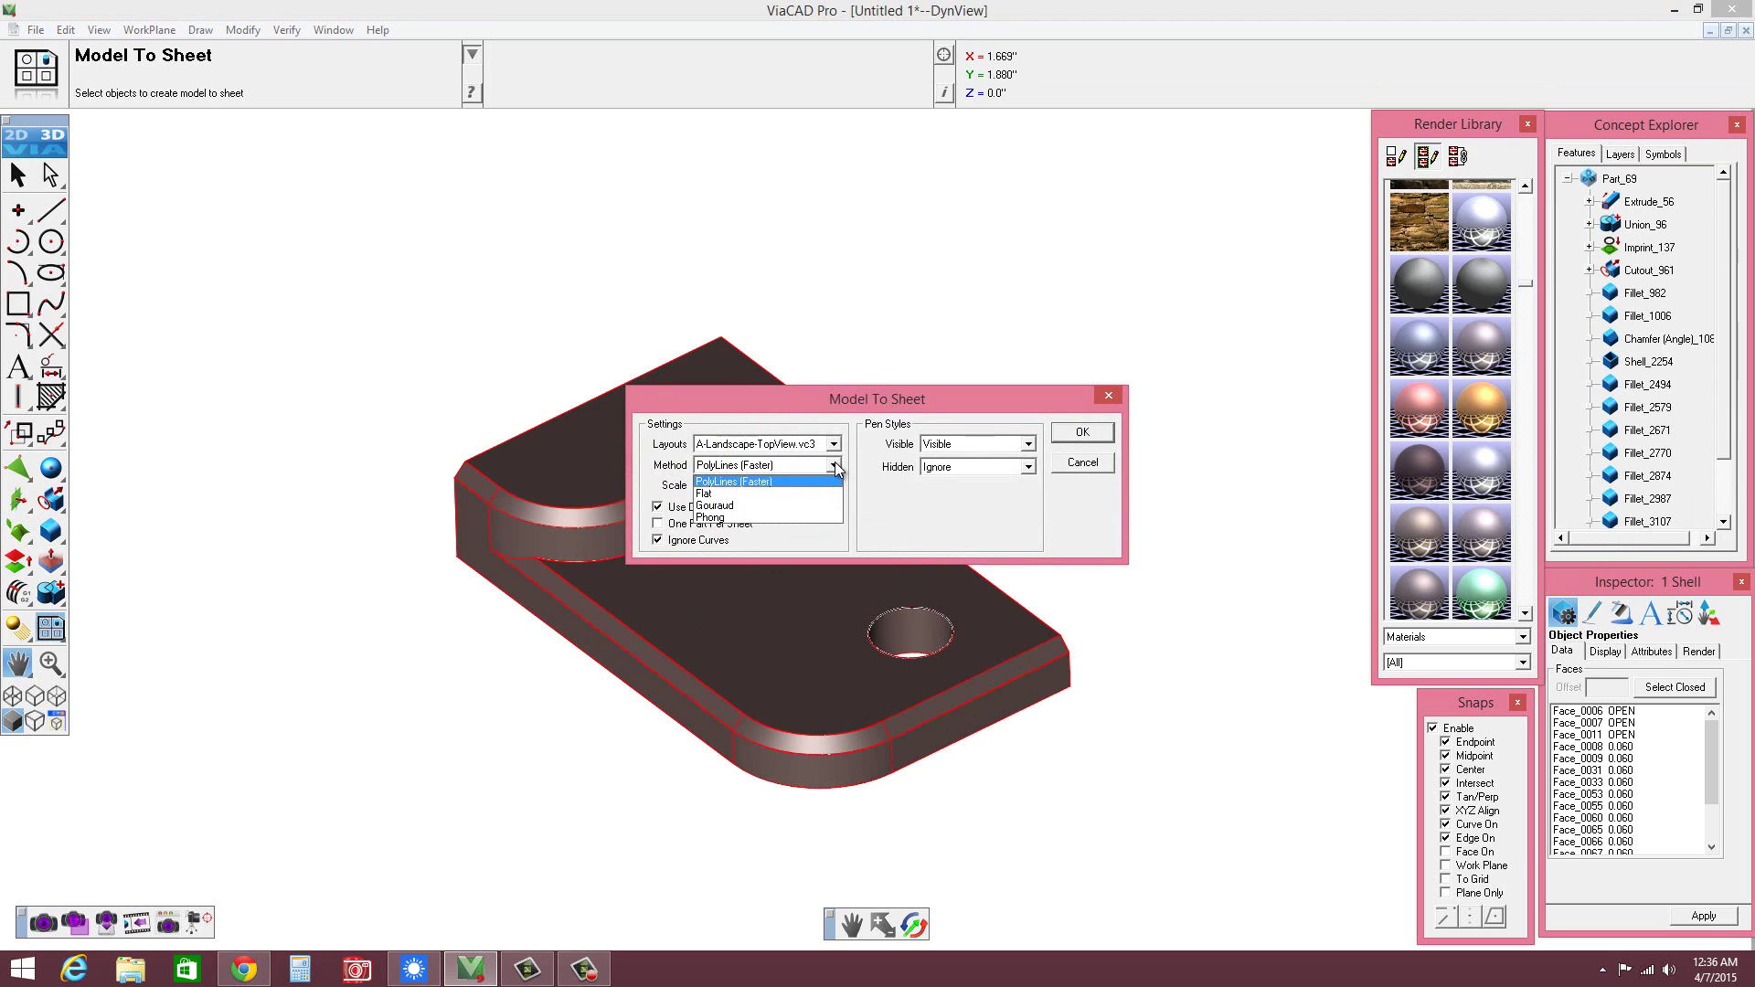
pyautogui.click(834, 467)
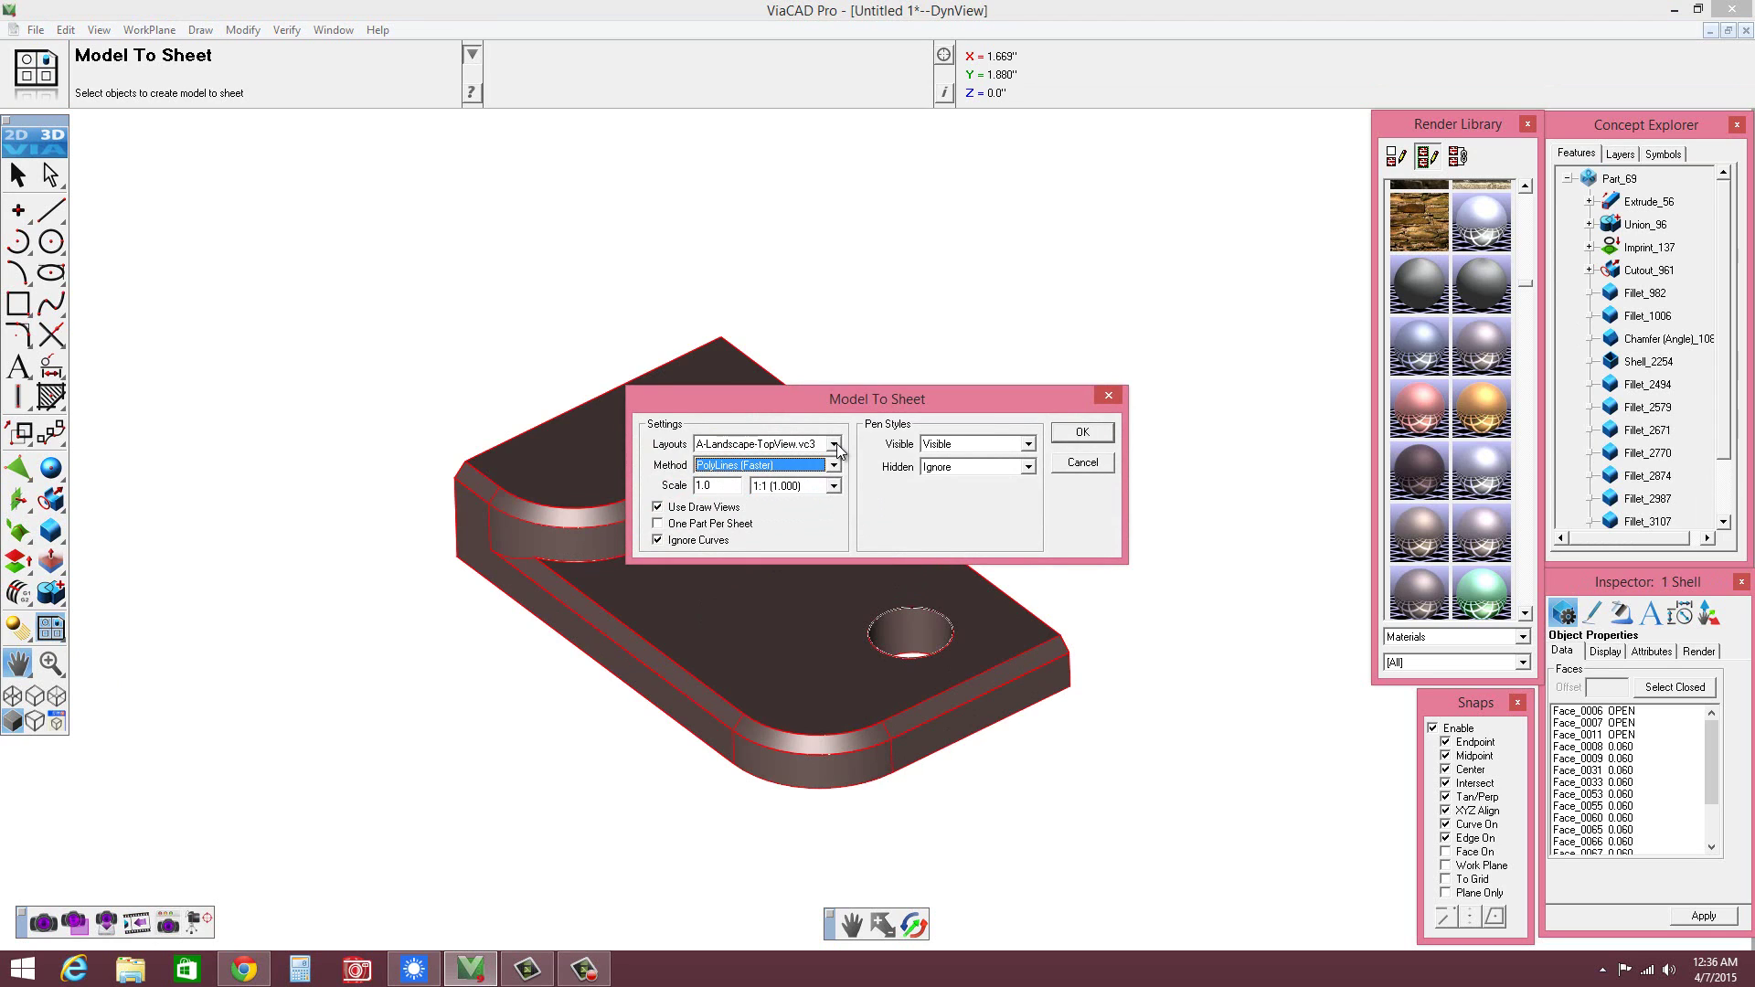
pyautogui.click(834, 444)
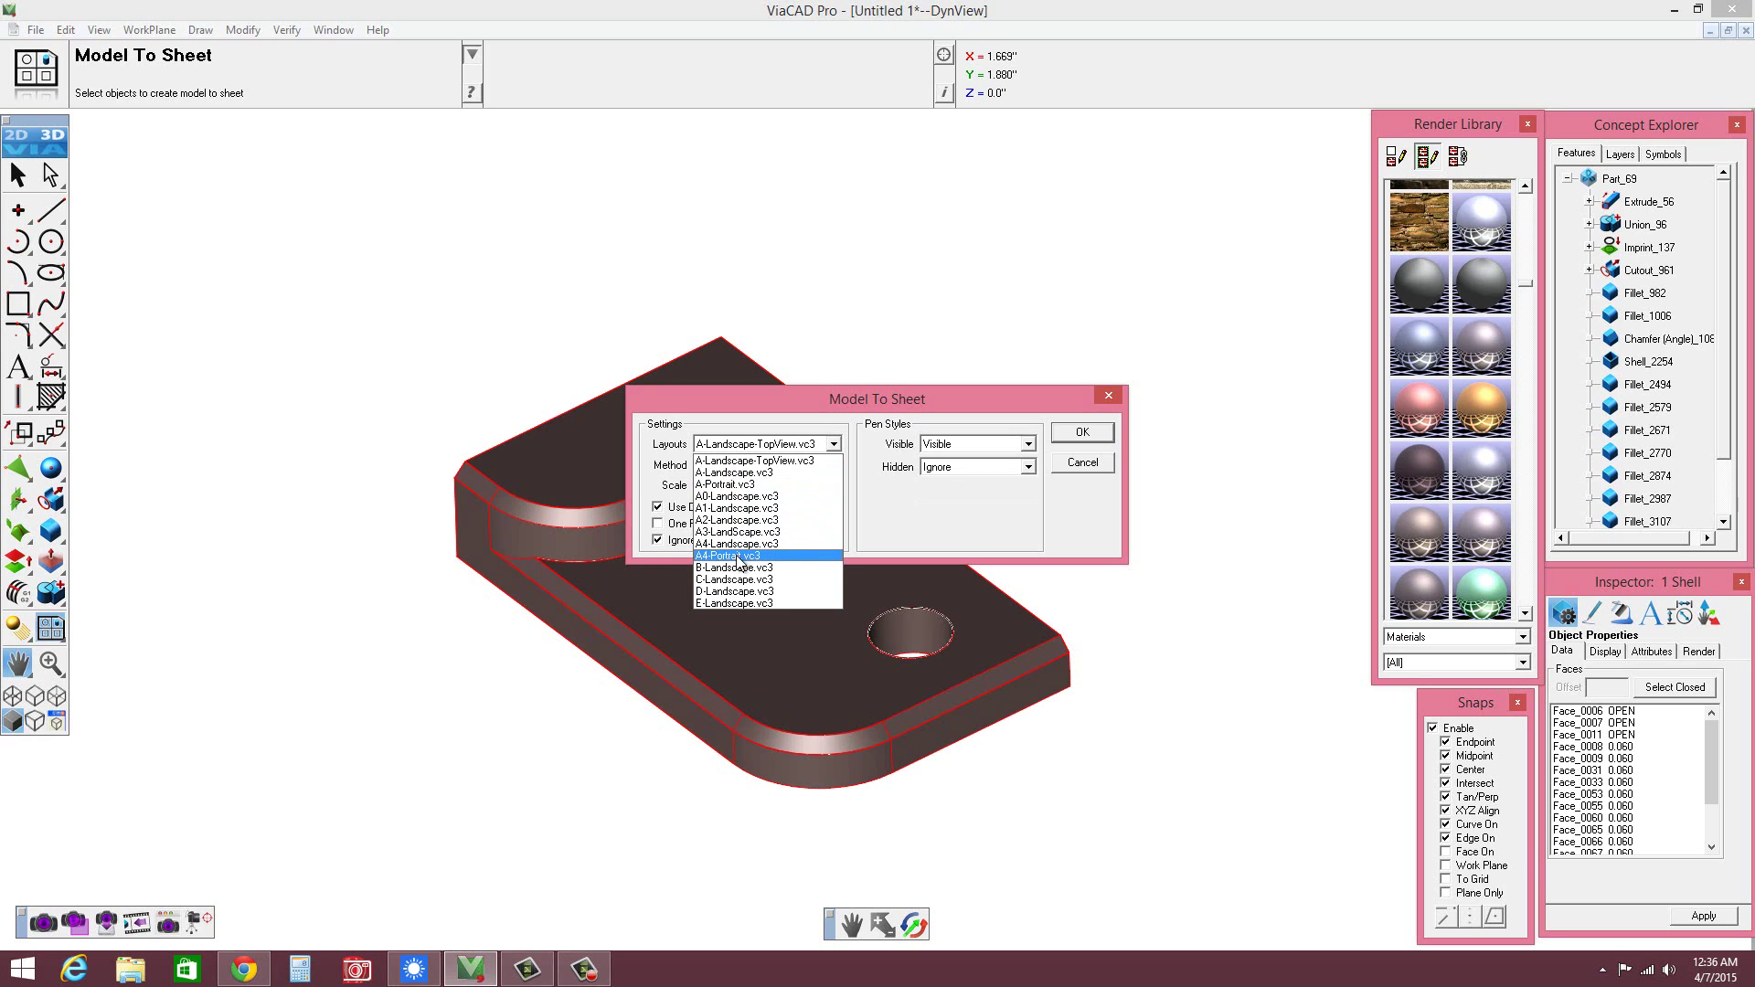
pyautogui.click(746, 473)
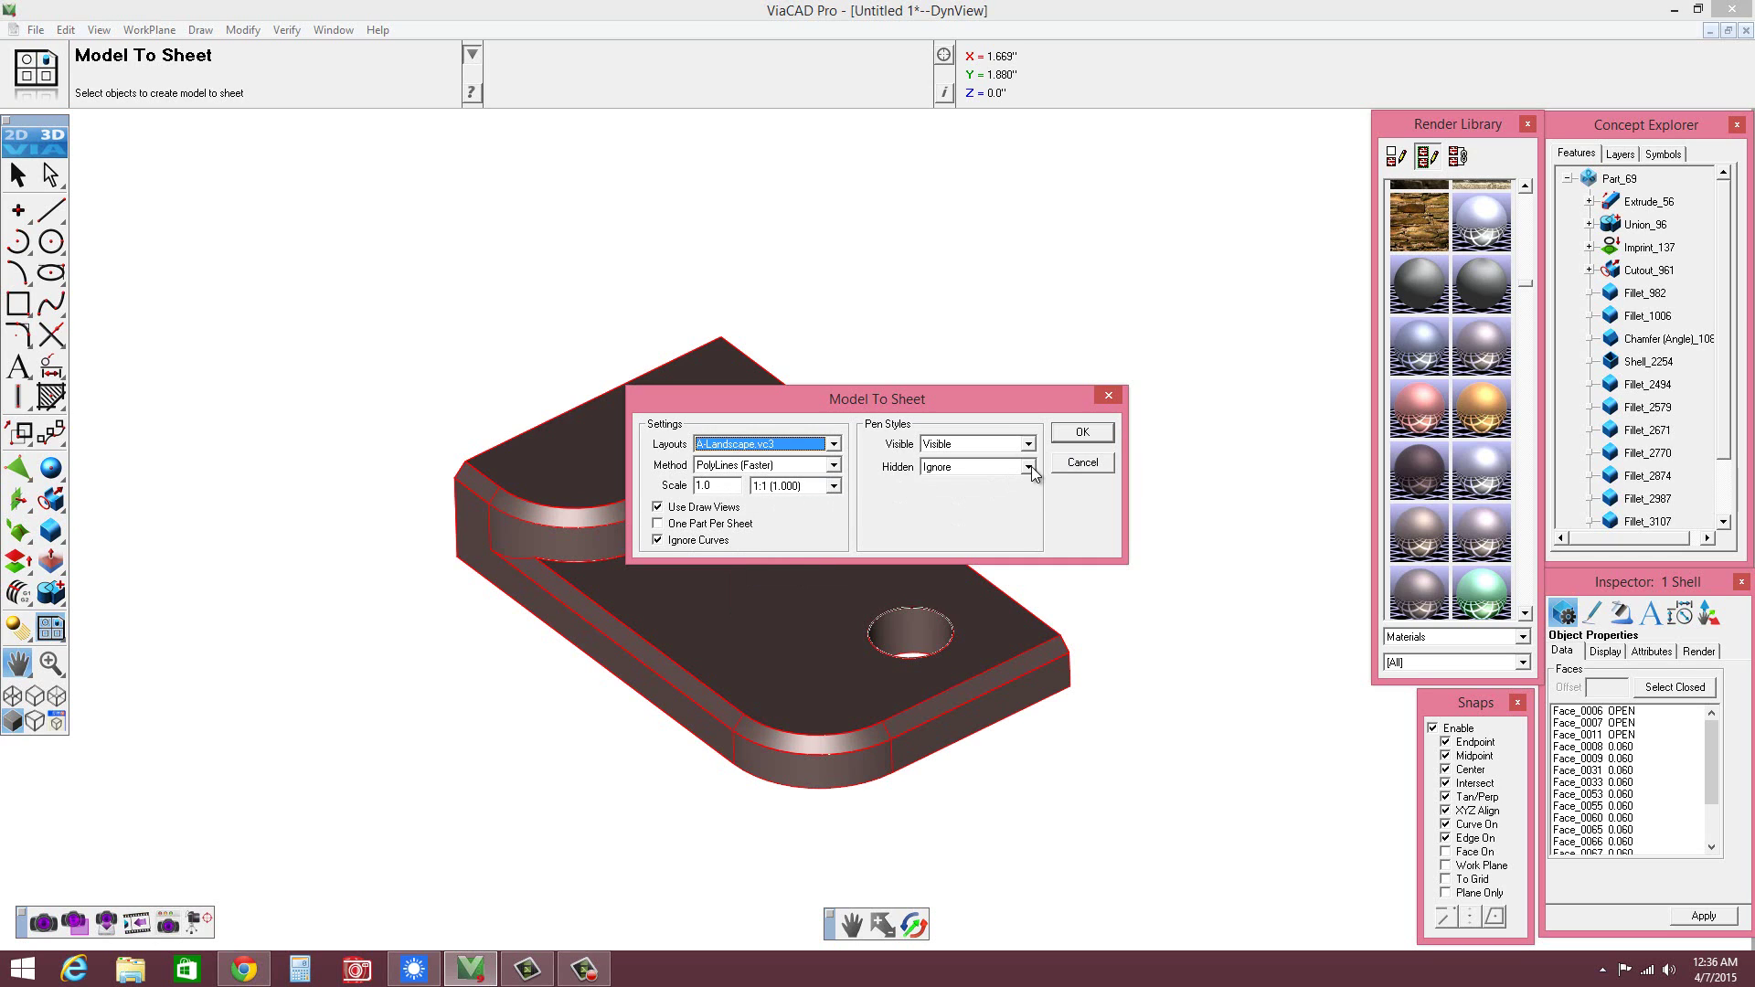
pyautogui.click(1097, 433)
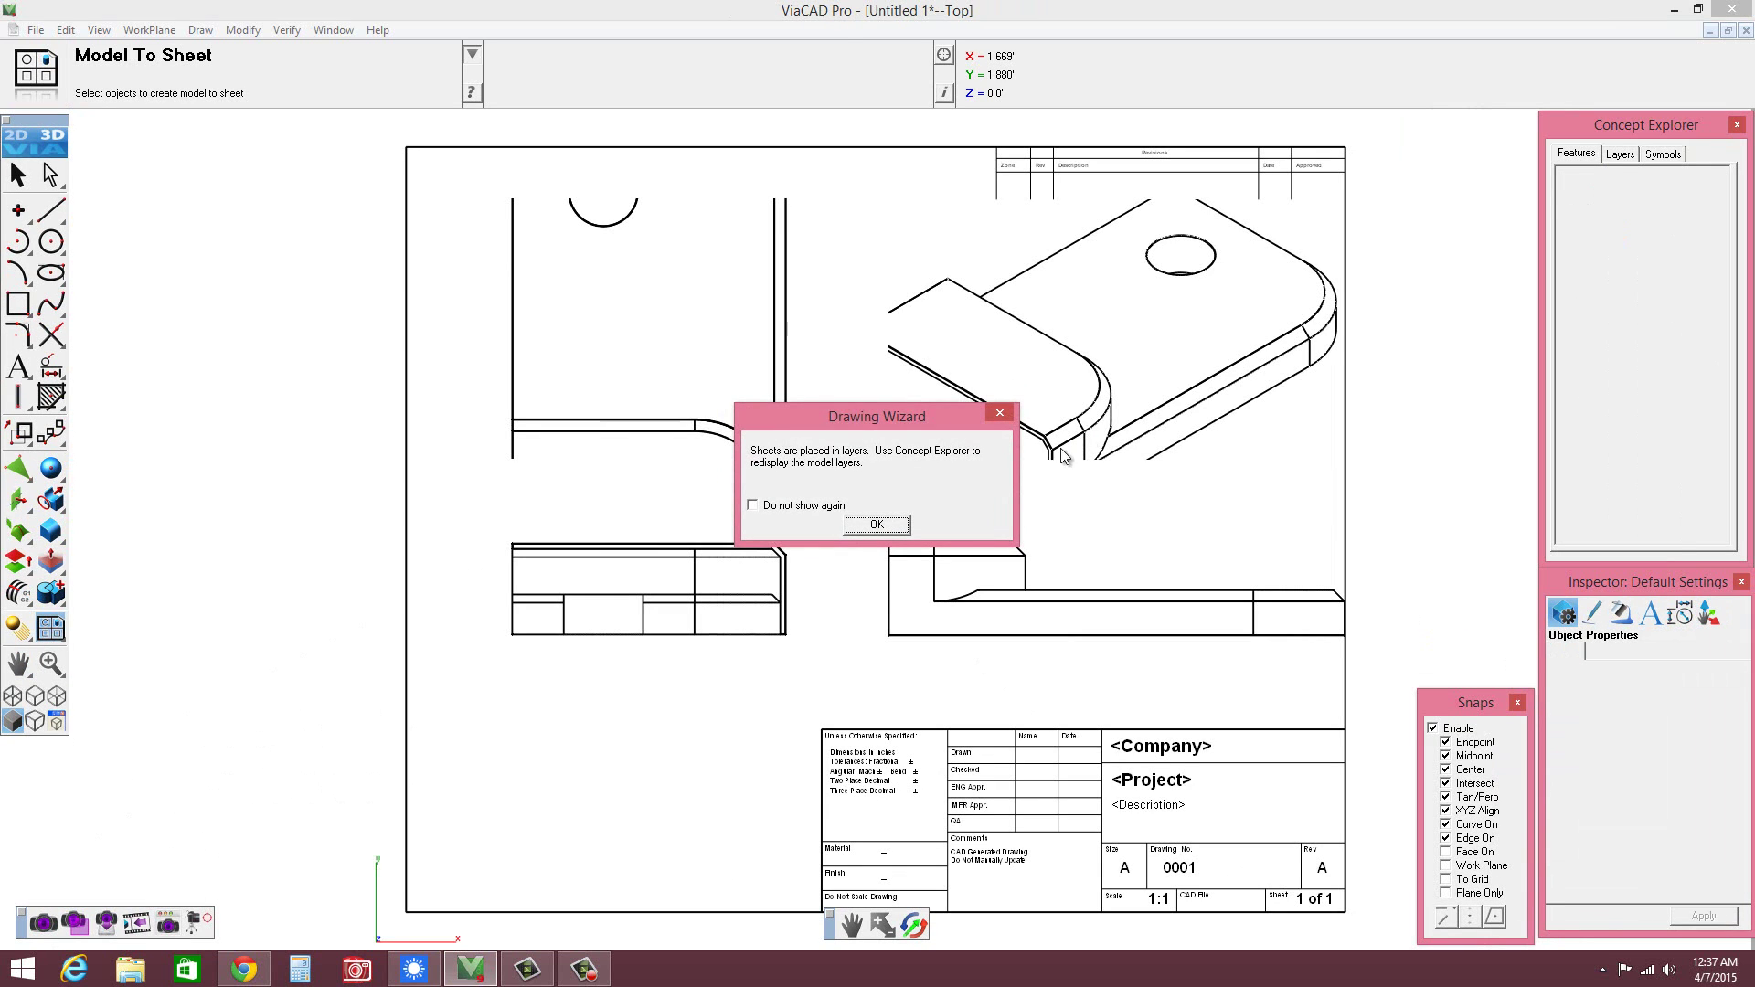
pyautogui.click(870, 528)
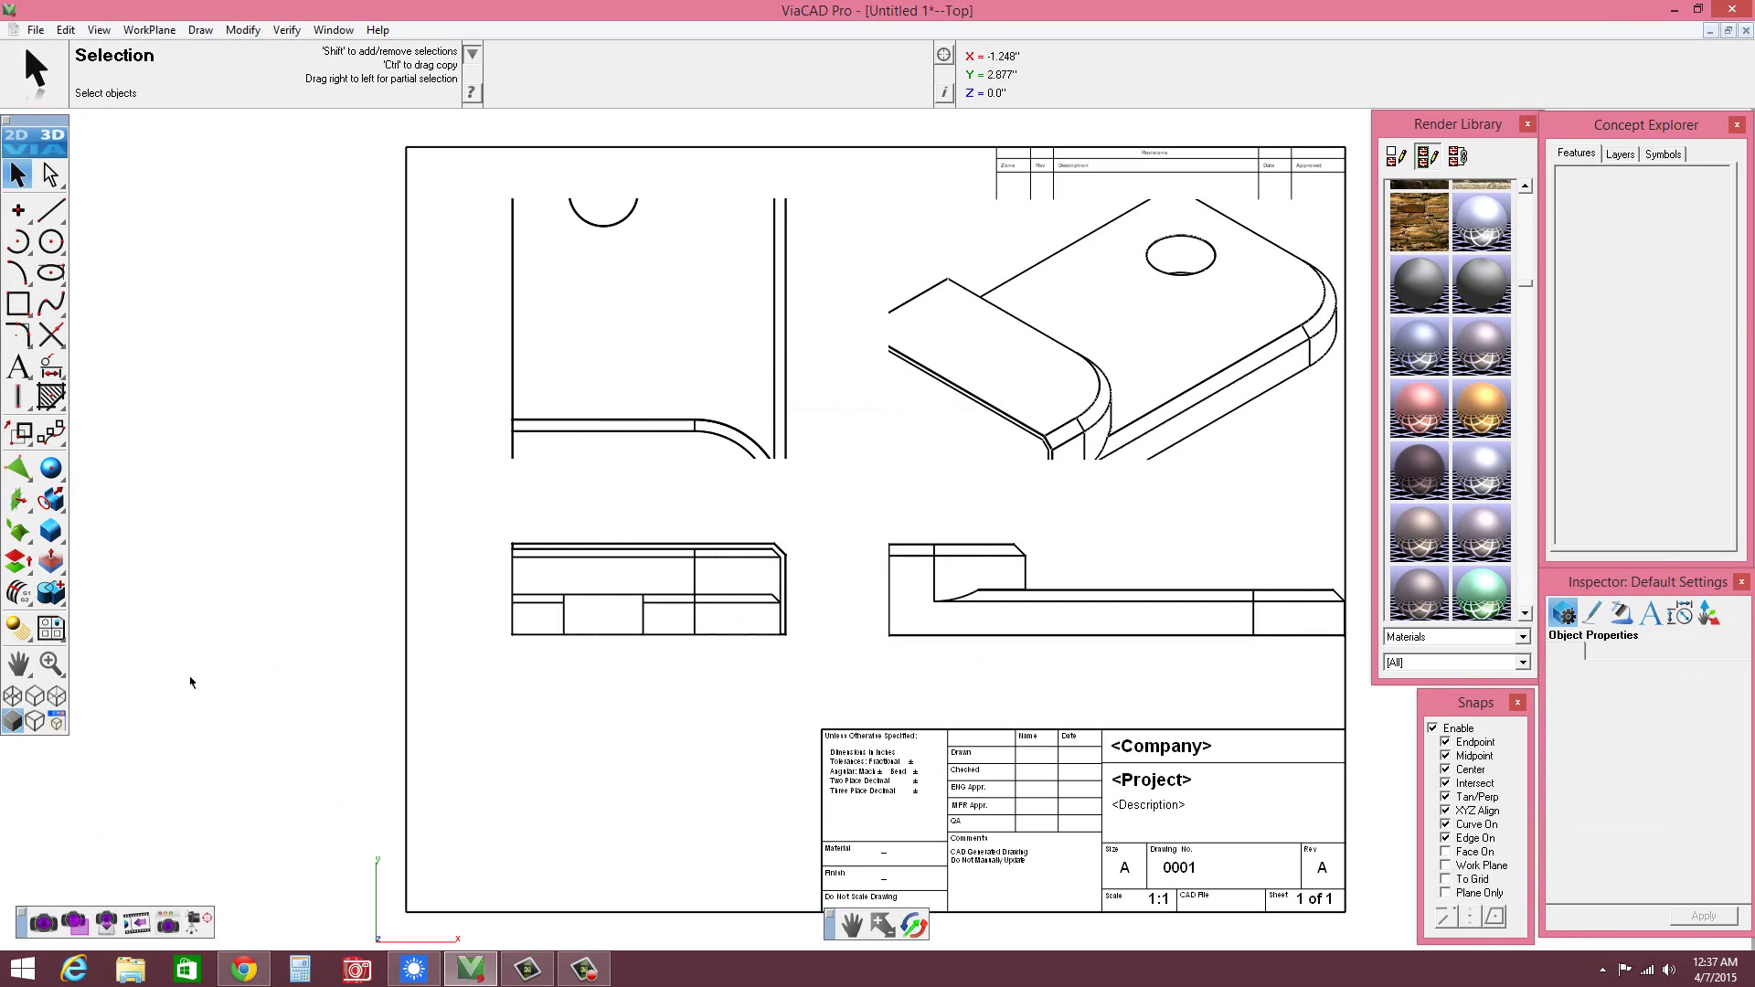
# - Undo the Model To Sheet drawing
pyautogui.click(66, 30)
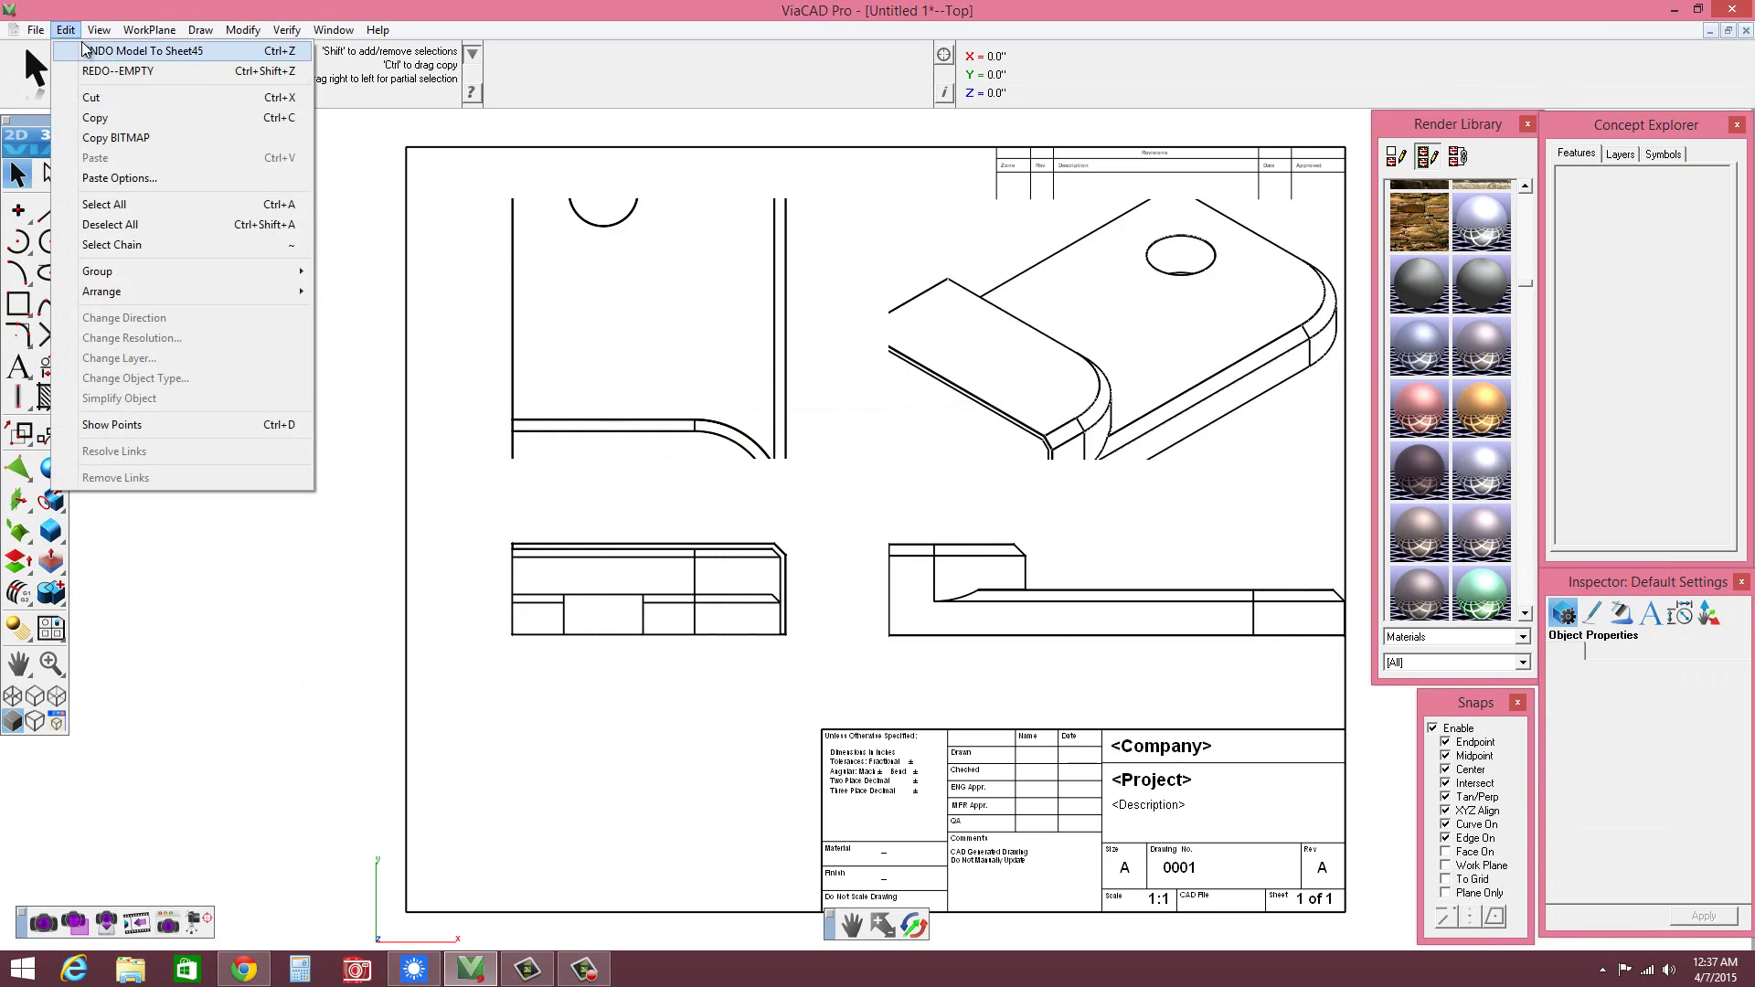
pyautogui.click(91, 51)
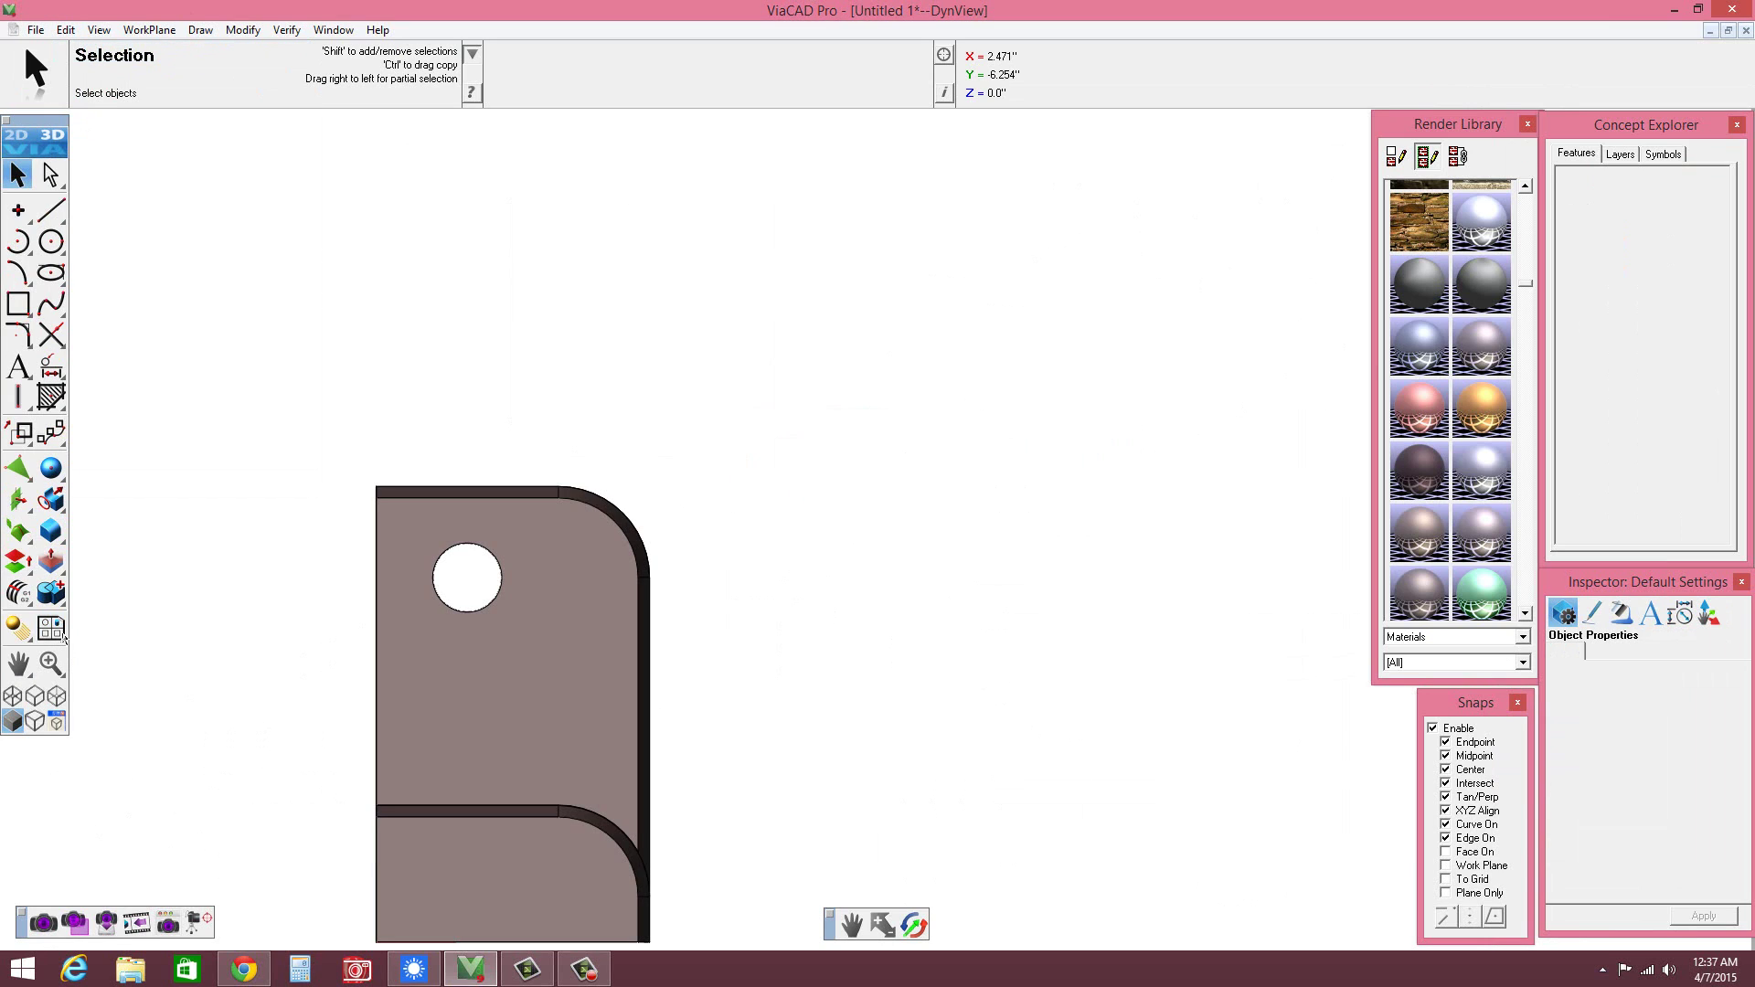
# - Generate a Model To Sheet drawing of the part on the A-Landscape.vc3 layout at 1:2 (0.500) scale
pyautogui.click(58, 632)
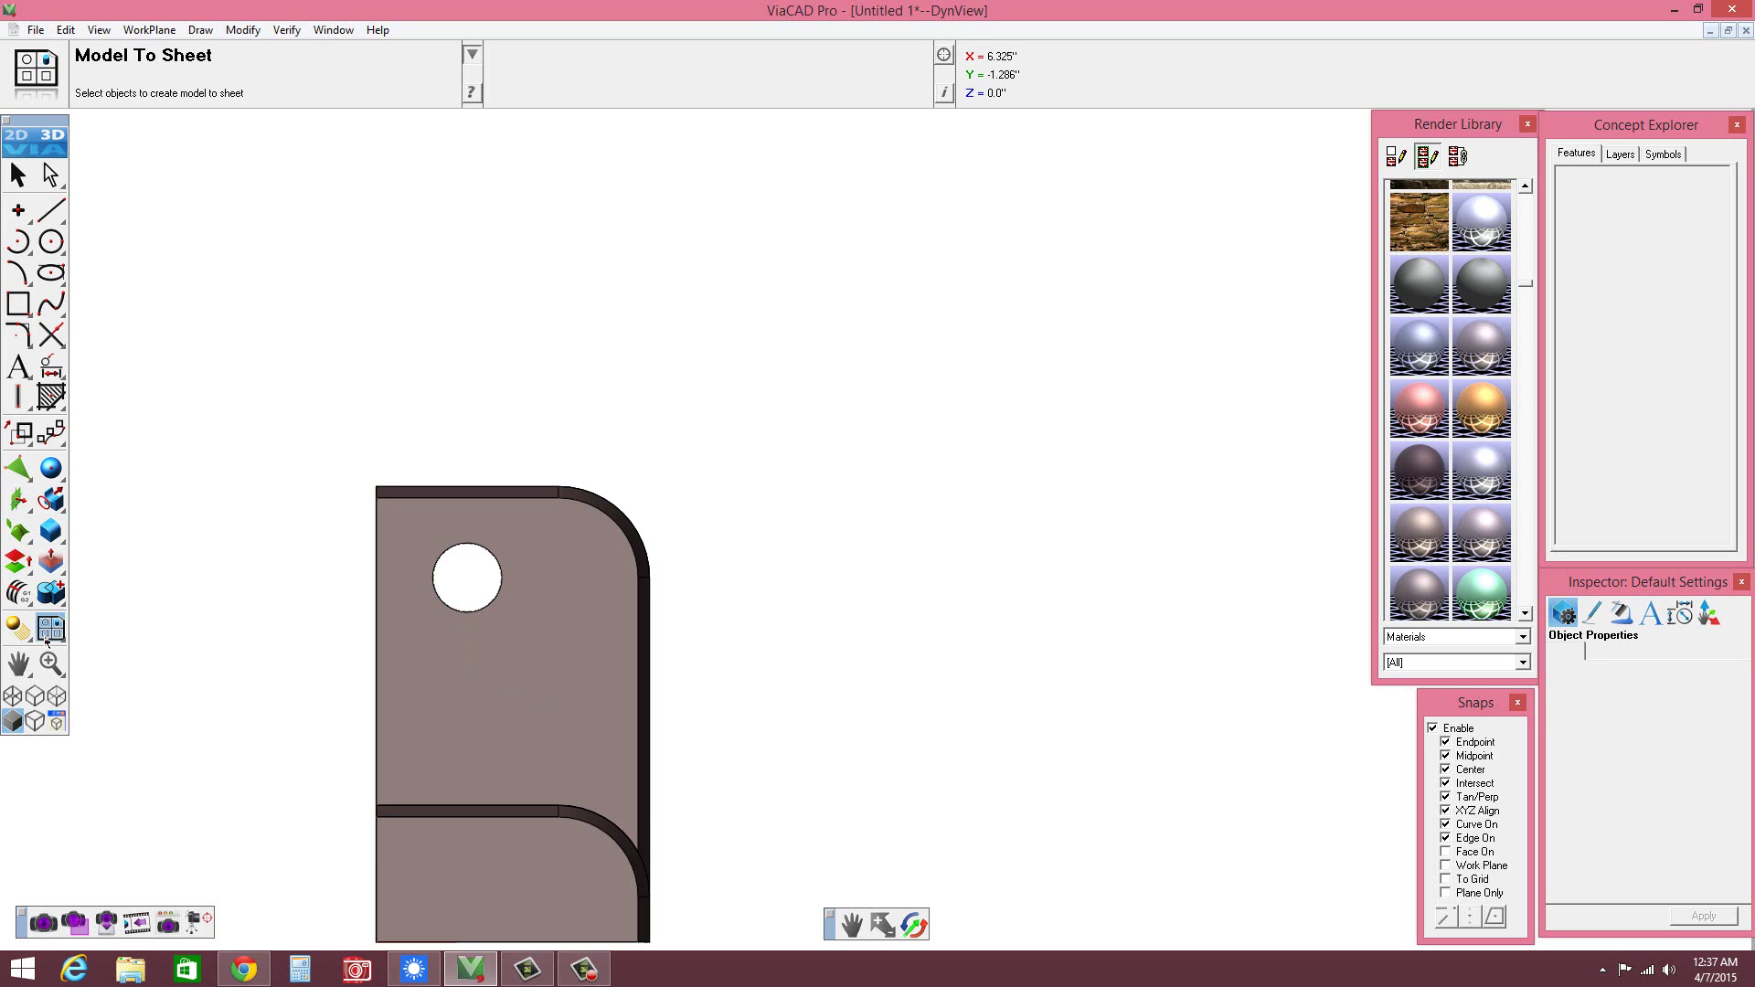
pyautogui.moveTo(588, 744); pyautogui.dragTo(704, 647, button='middle')
pyautogui.click(694, 630)
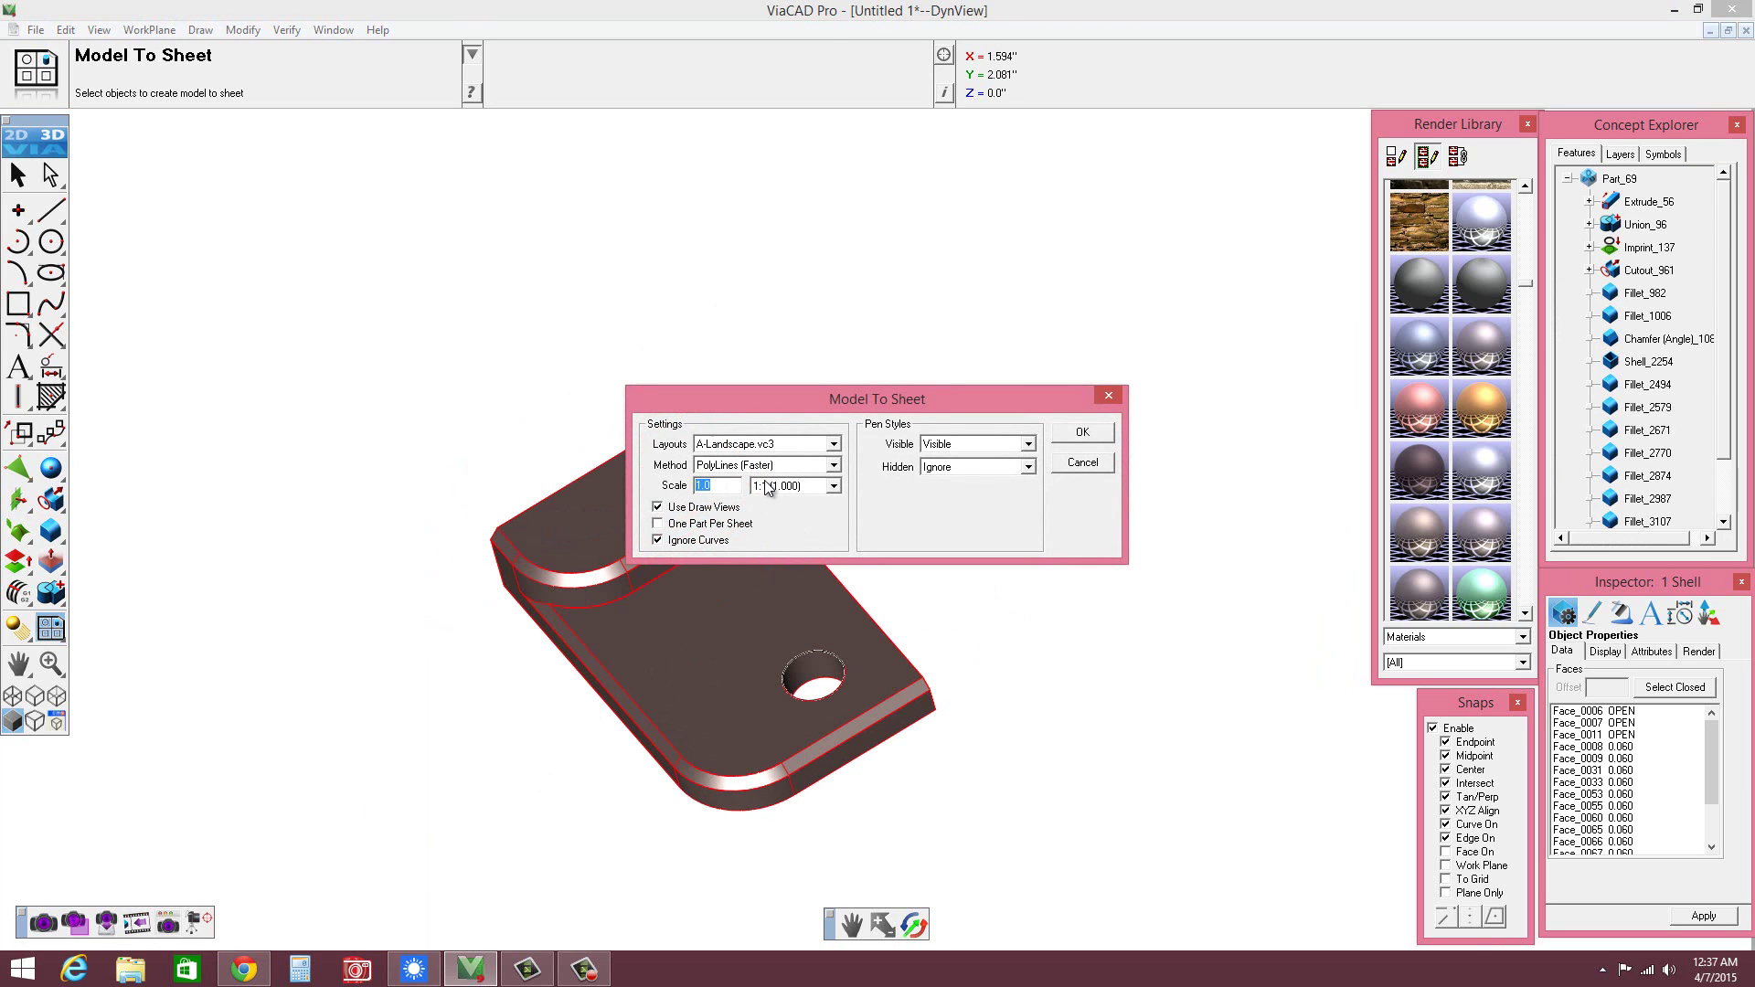
pyautogui.click(830, 486)
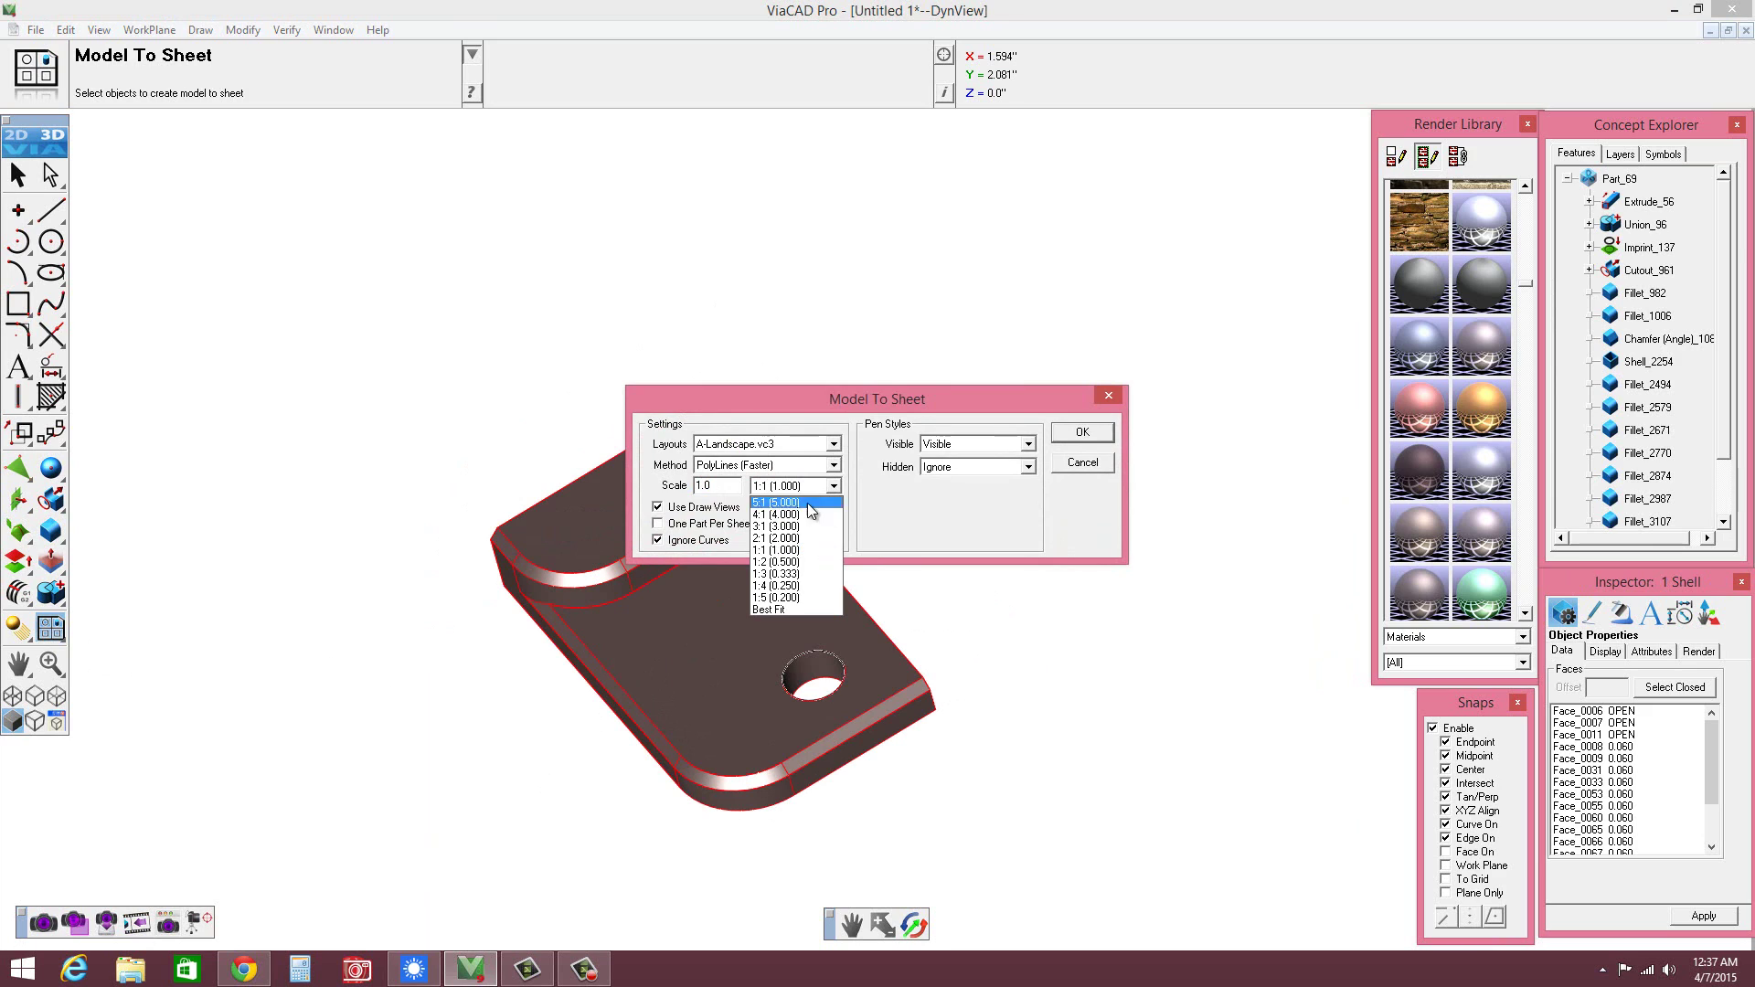
pyautogui.click(797, 562)
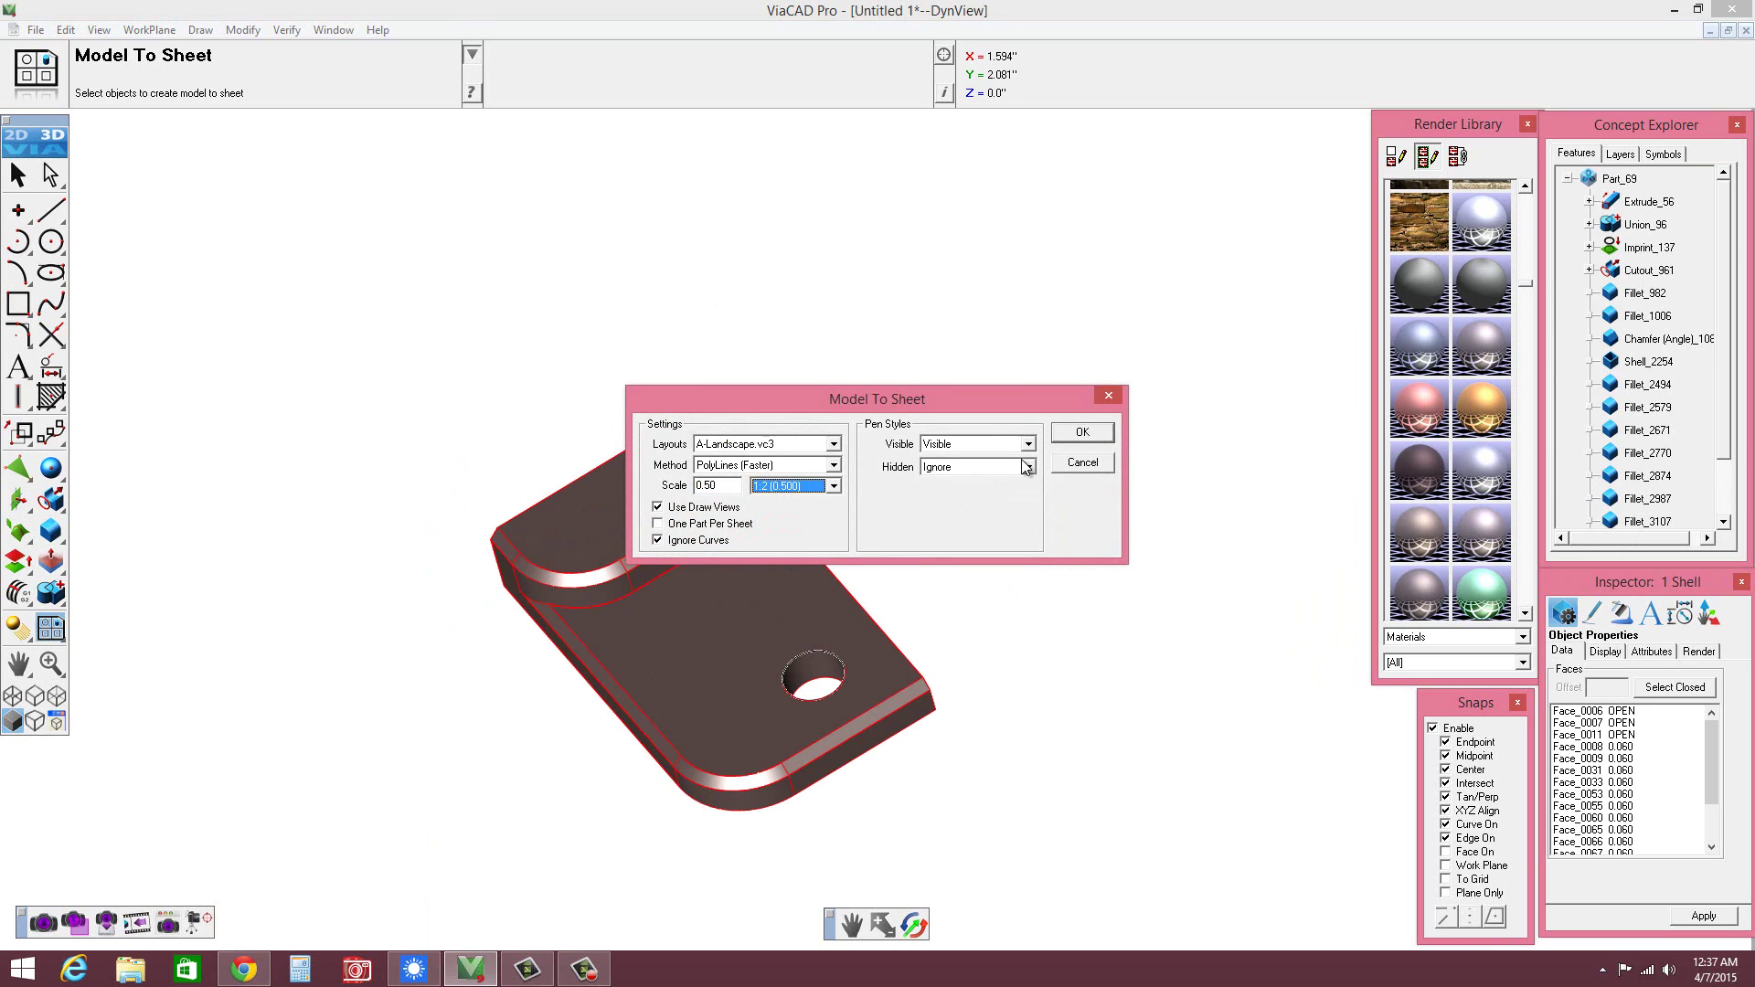
pyautogui.click(1082, 432)
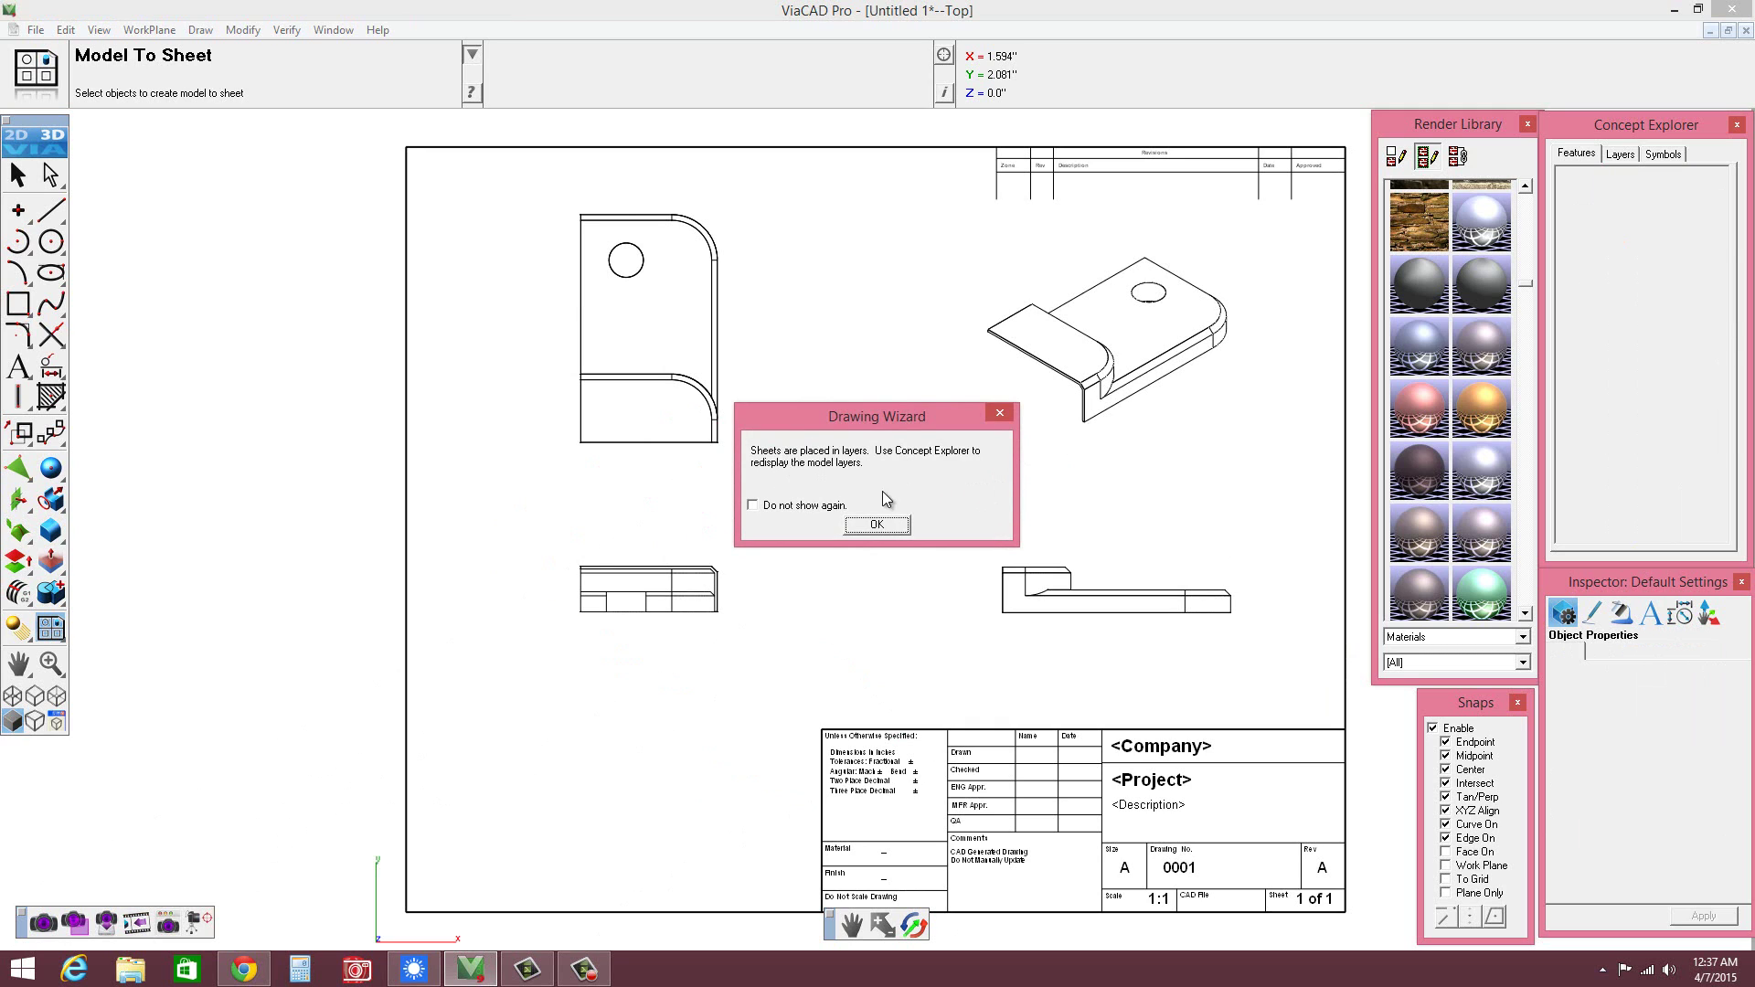
pyautogui.click(875, 527)
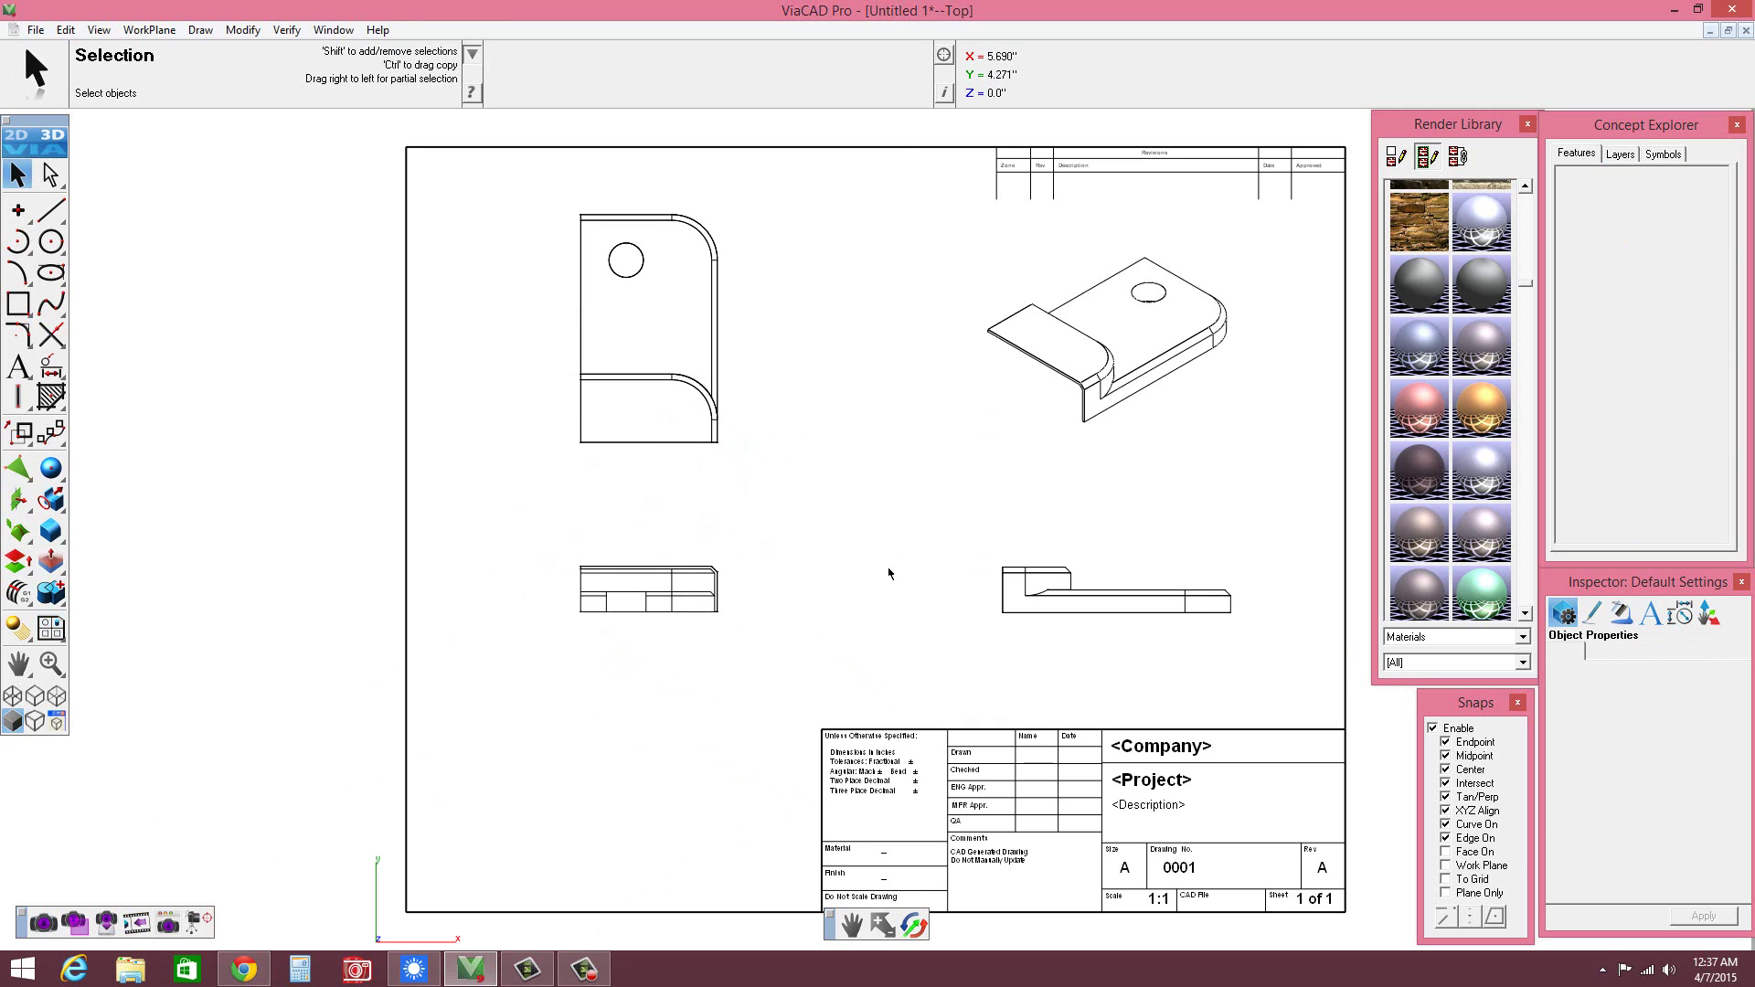
pyautogui.scroll(-1, 724, 424)
pyautogui.scroll(2, 716, 289)
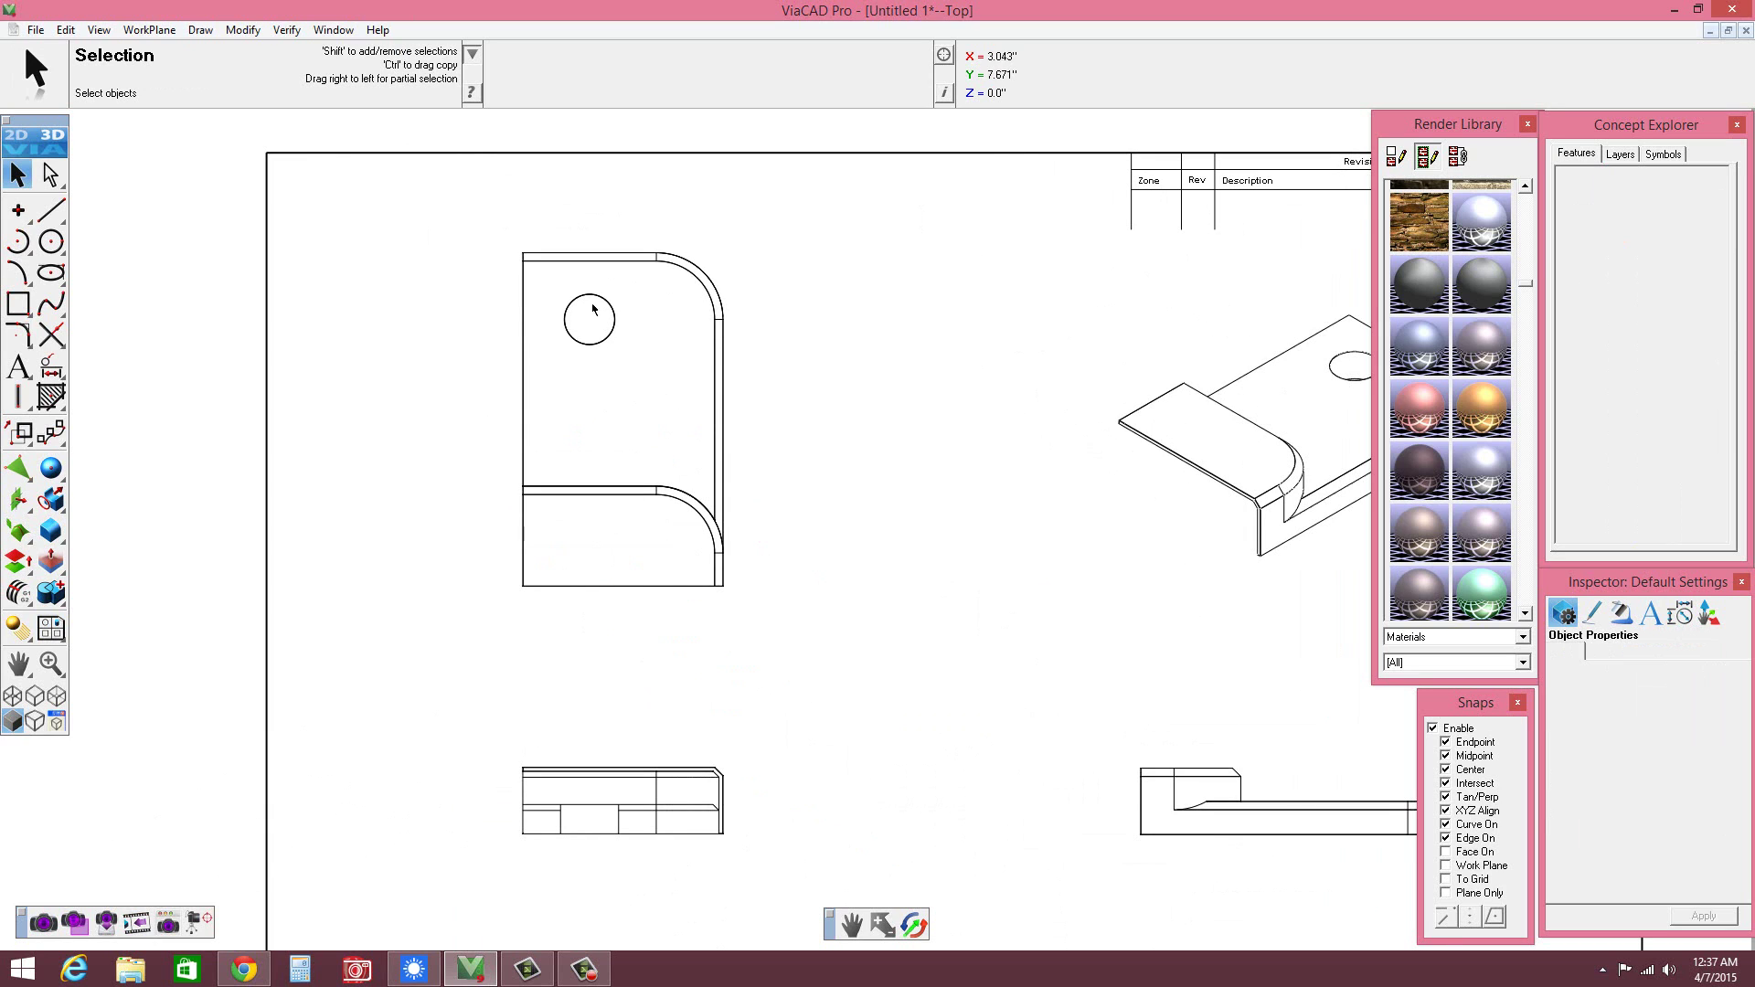
# - Make the top view of the part the active viewport on the drawing sheet
pyautogui.click(60, 375)
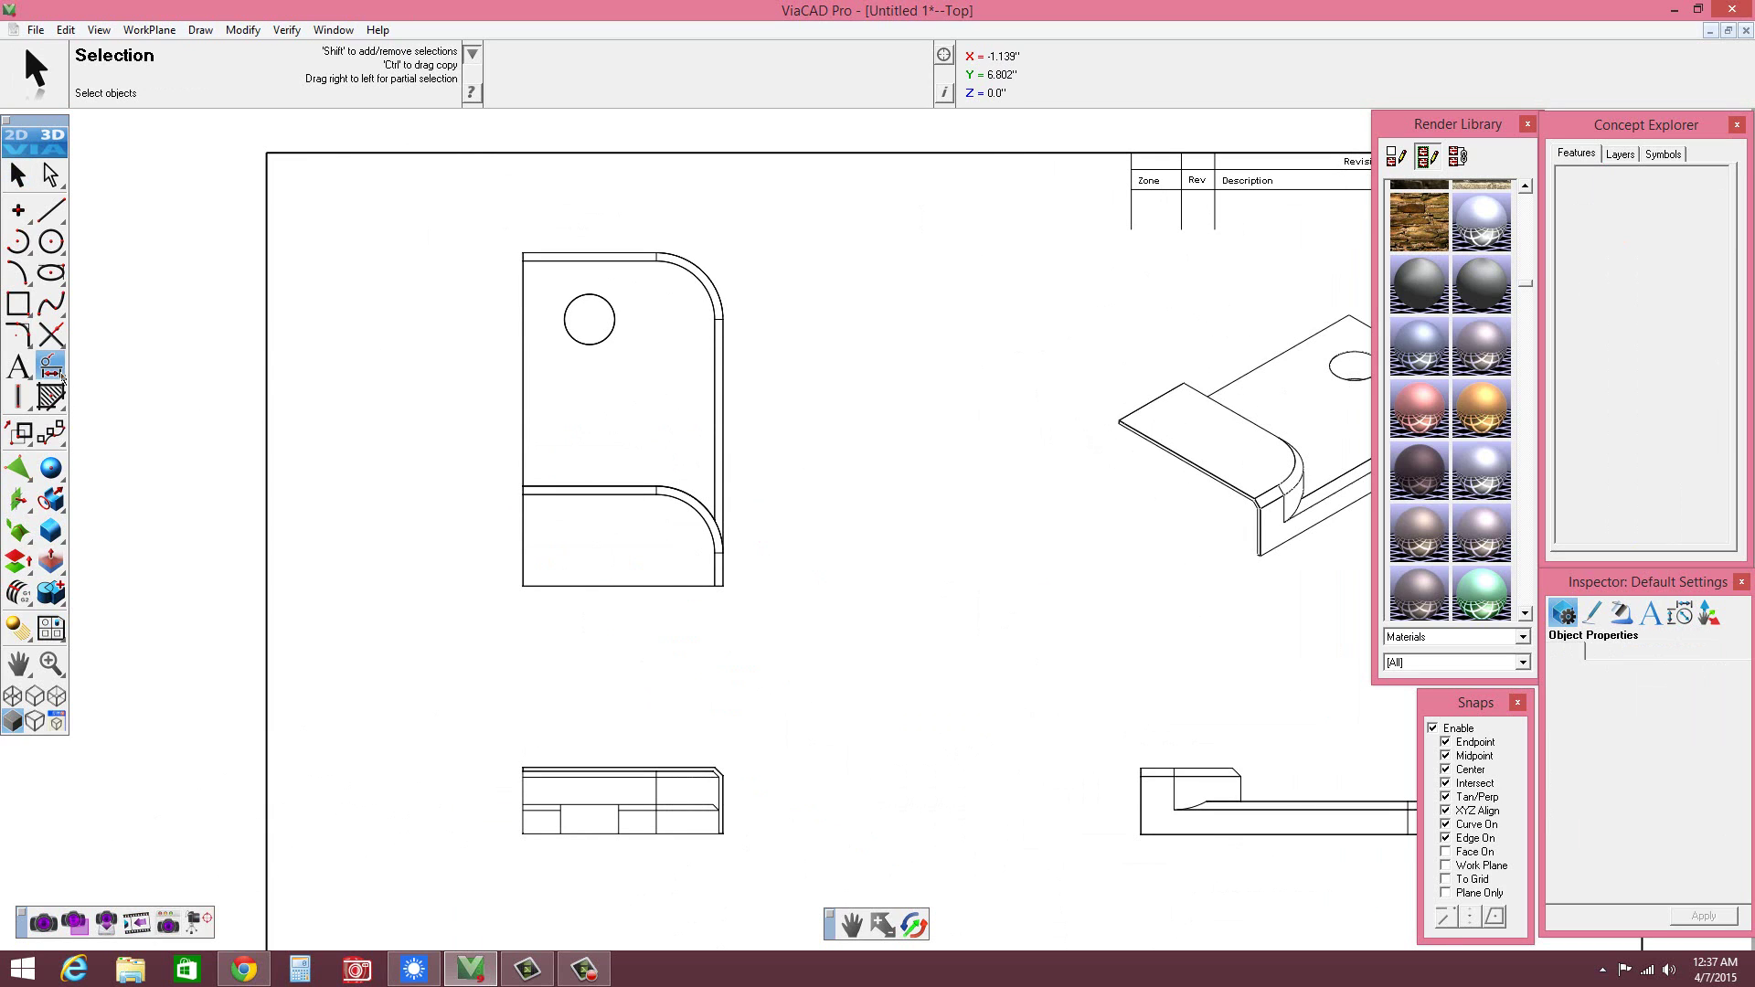
pyautogui.moveTo(60, 375)
pyautogui.mouseDown()
pyautogui.moveTo(200, 377)
pyautogui.moveTo(83, 373)
pyautogui.mouseUp()
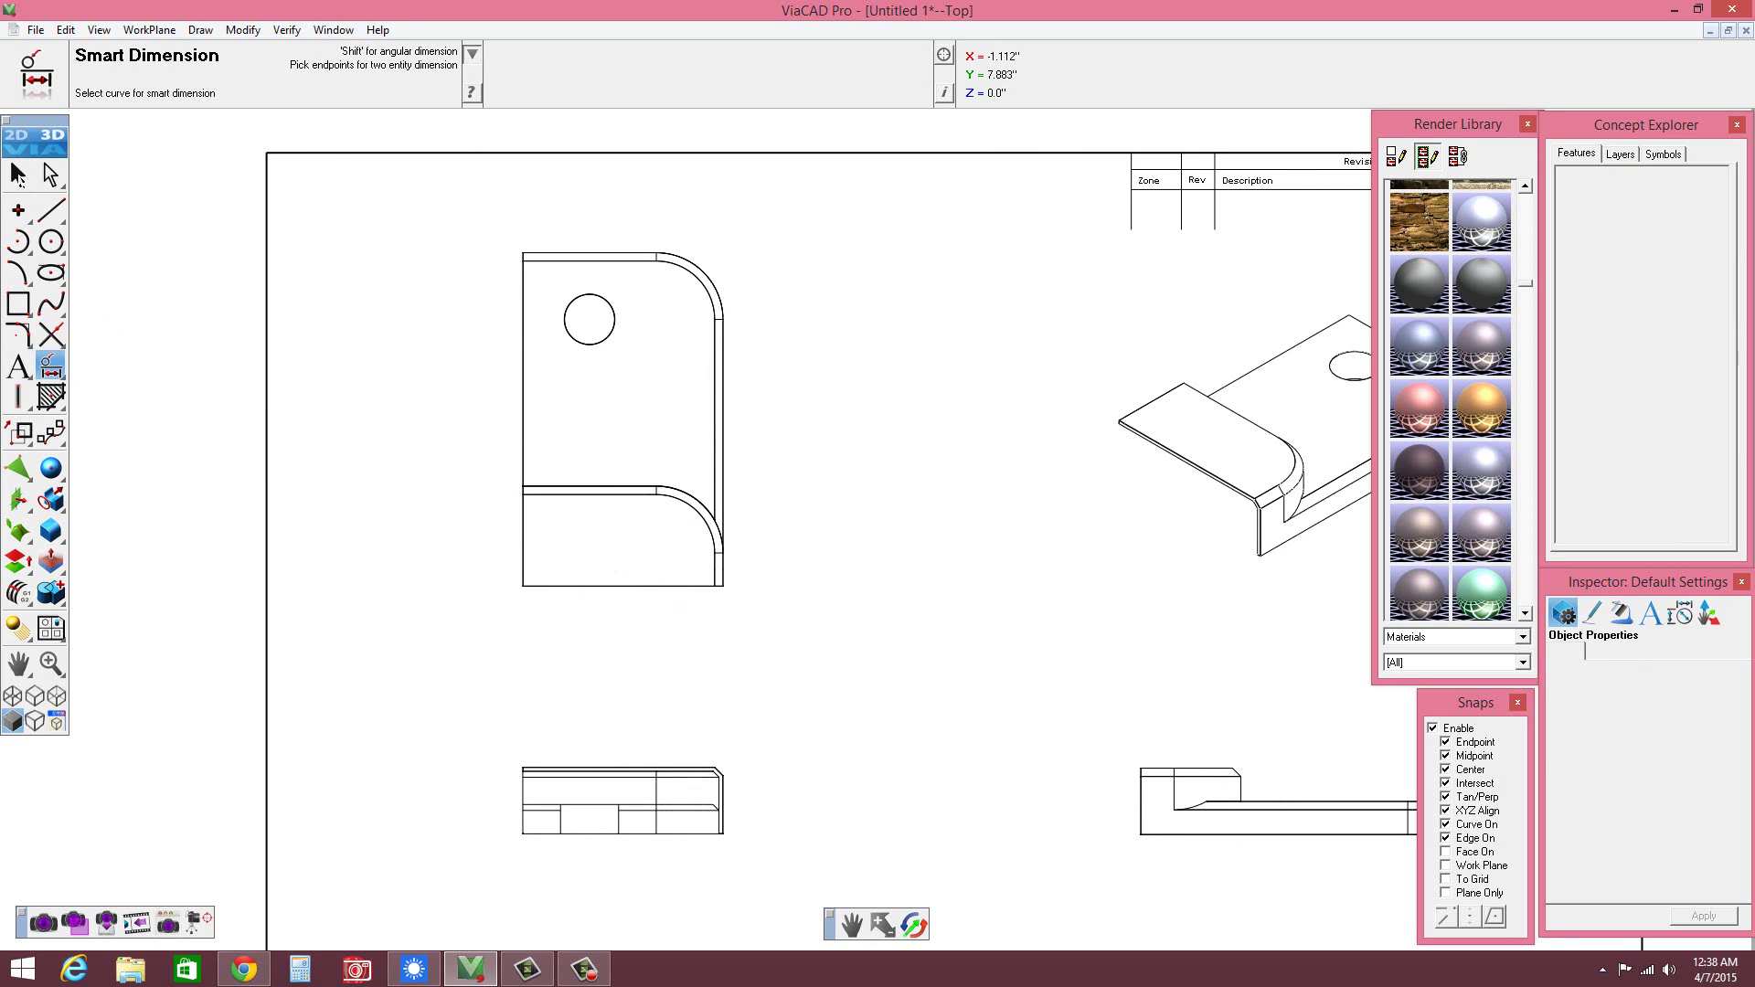
pyautogui.click(18, 174)
pyautogui.click(630, 604)
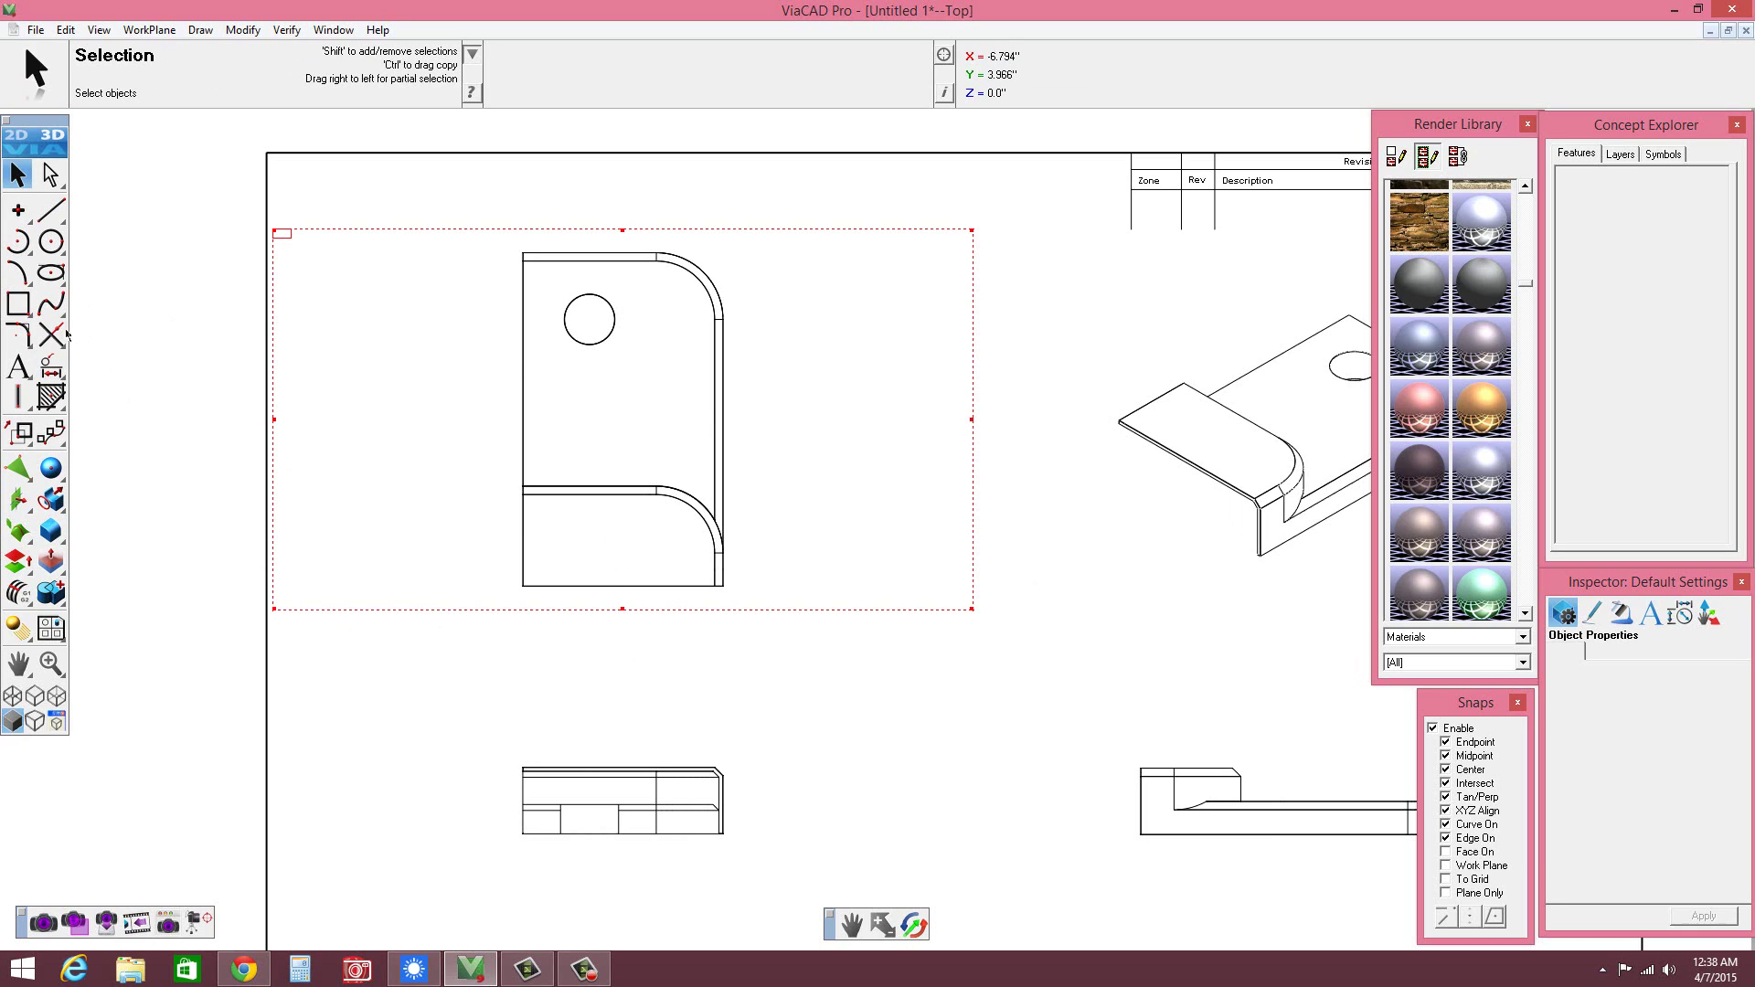
# - Try to dimension the top view with Smart Dimension, using its lower and upper horizontal edges
pyautogui.click(51, 369)
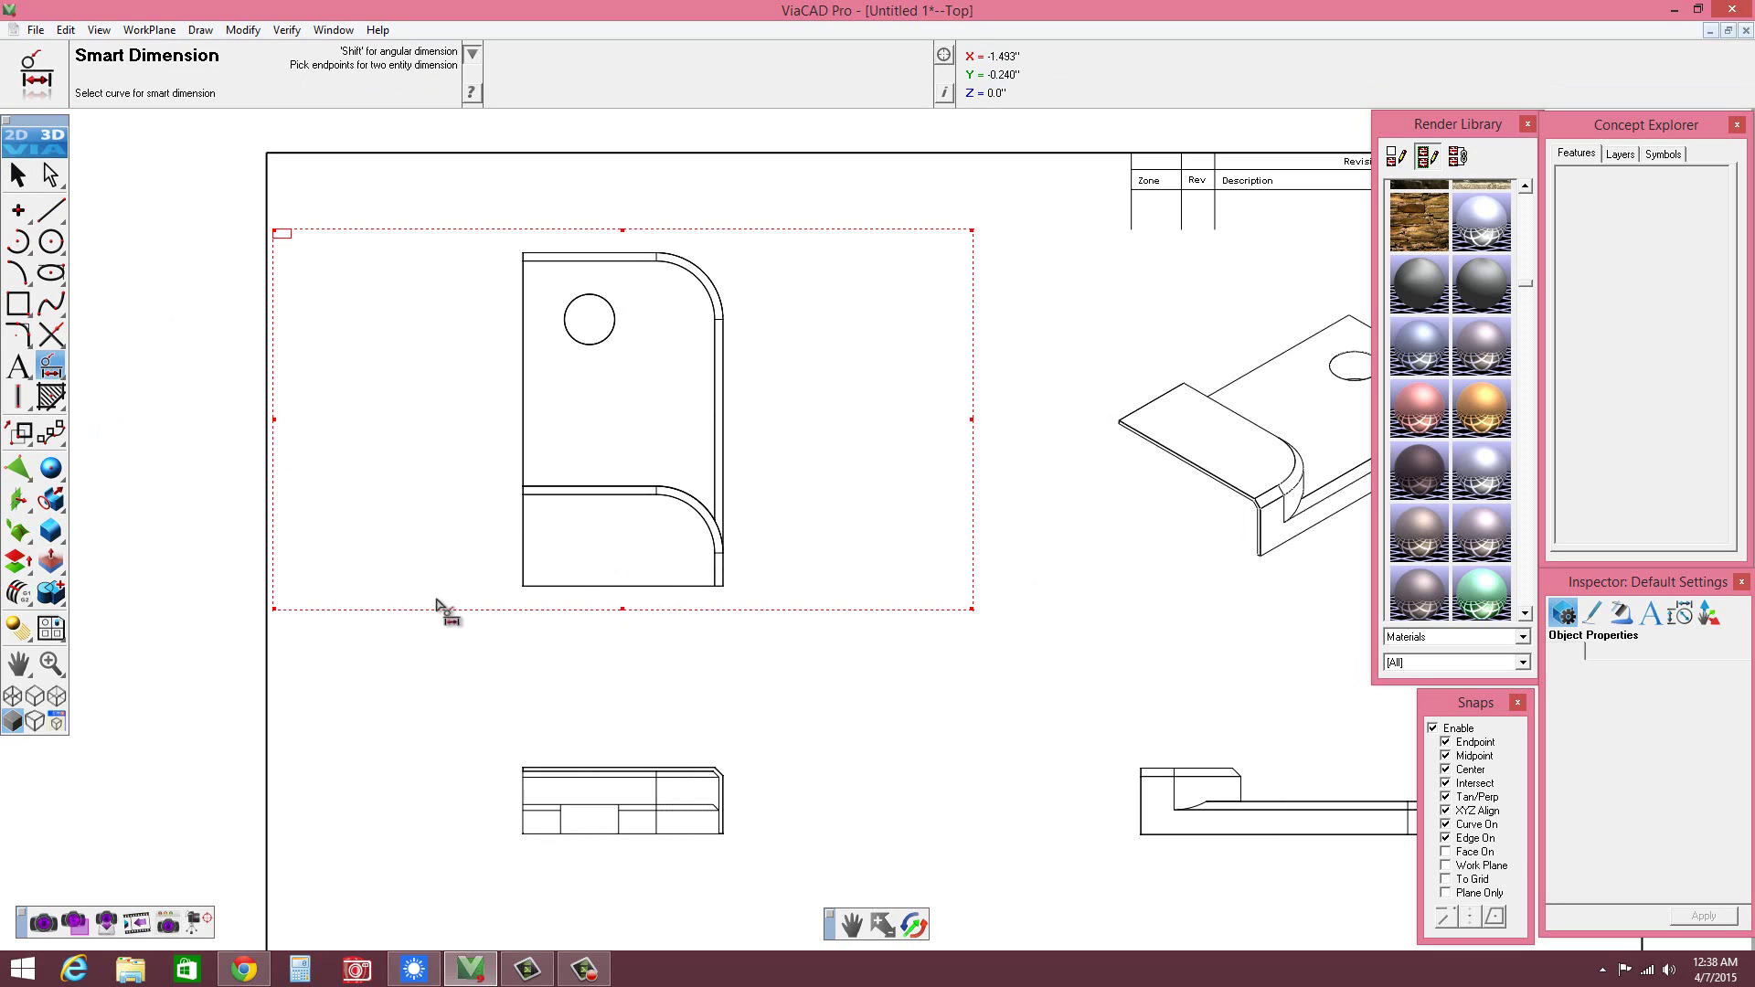
pyautogui.click(689, 593)
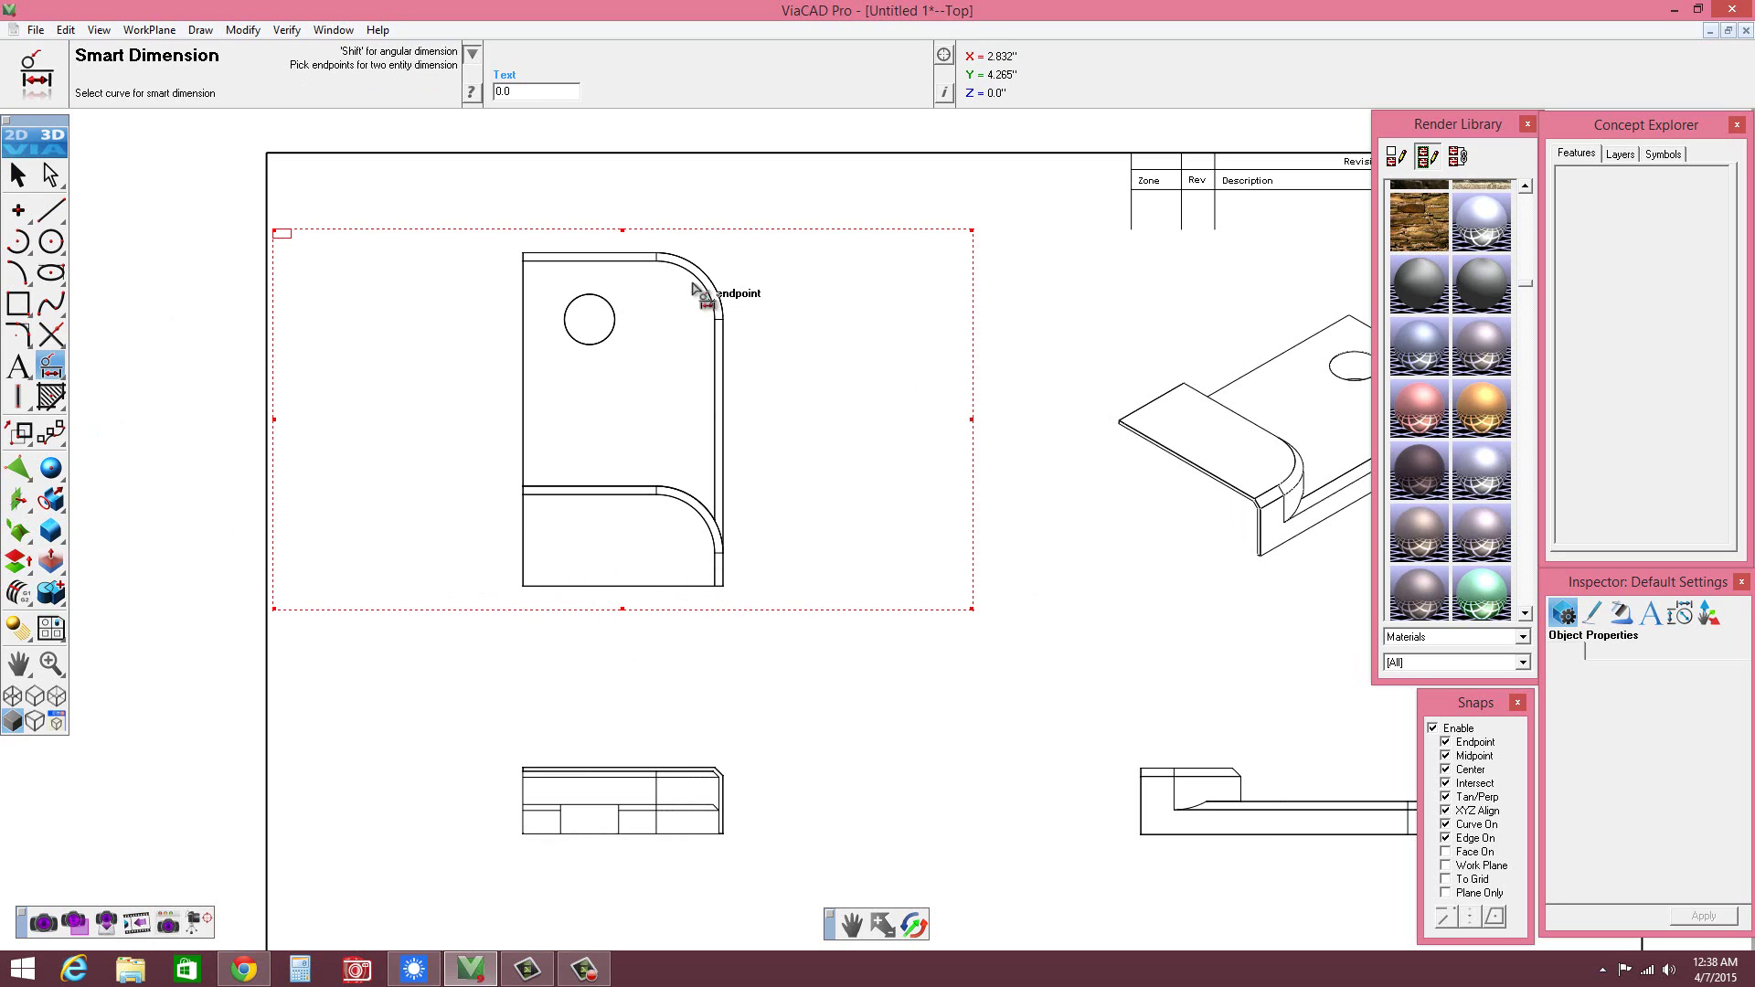
pyautogui.click(646, 254)
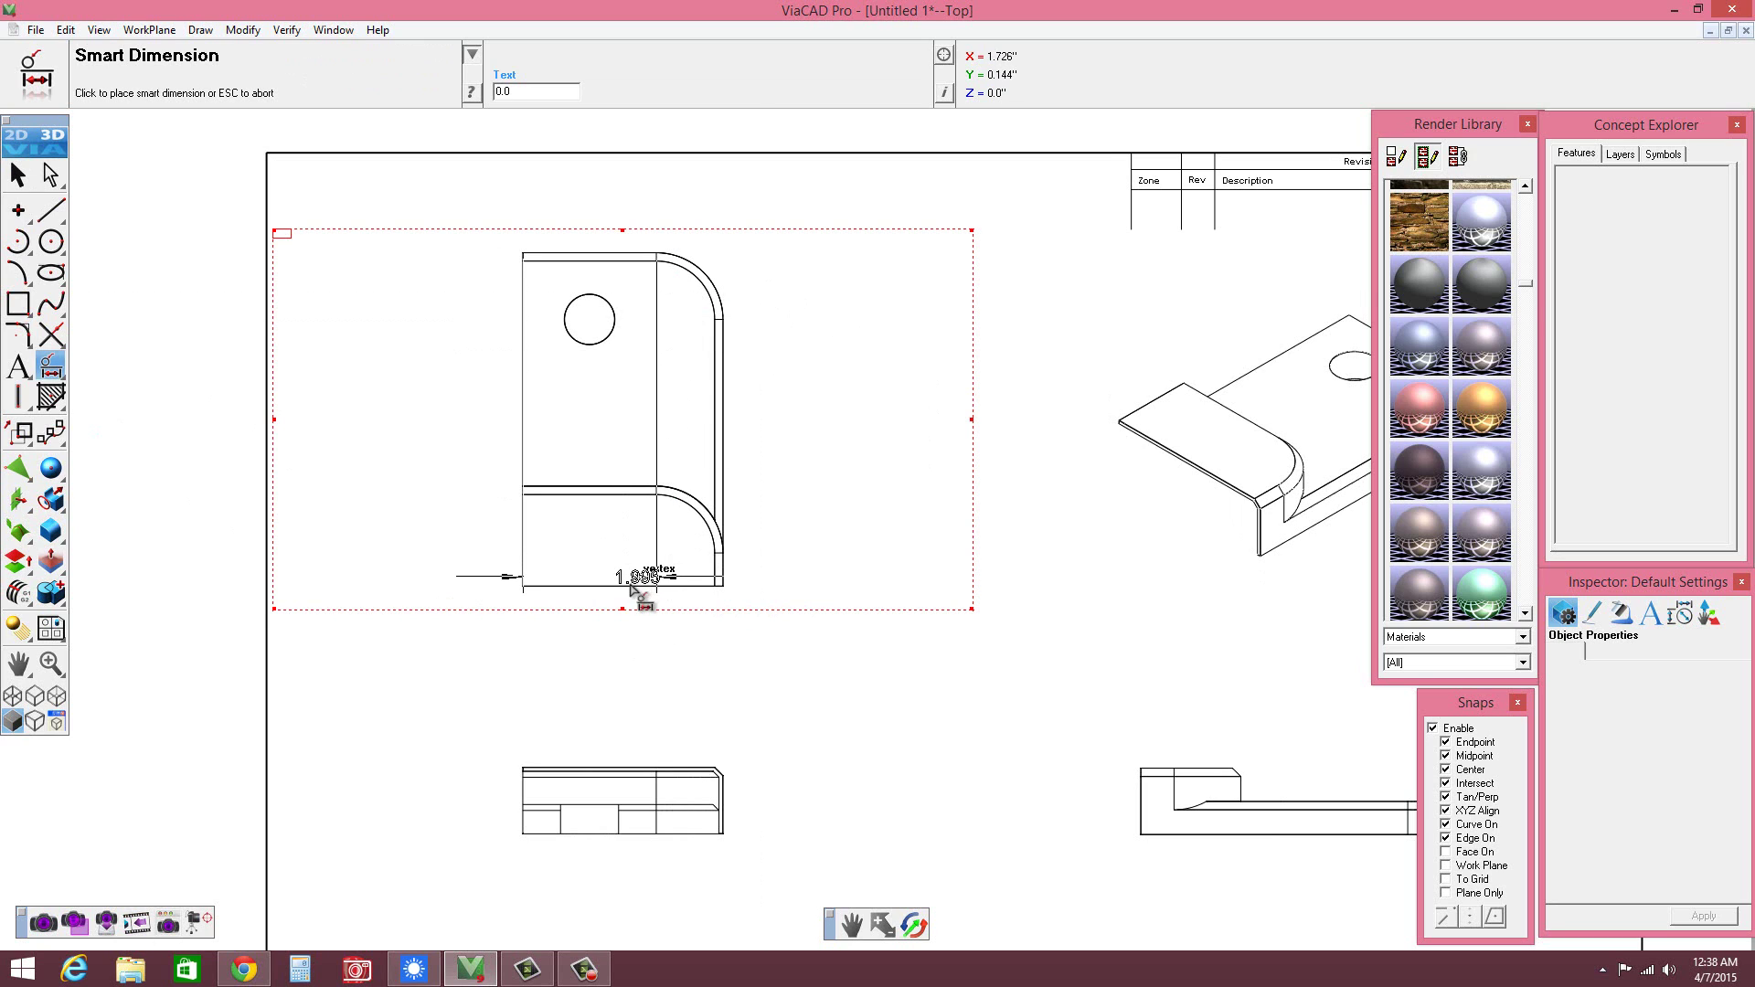
pyautogui.click(554, 594)
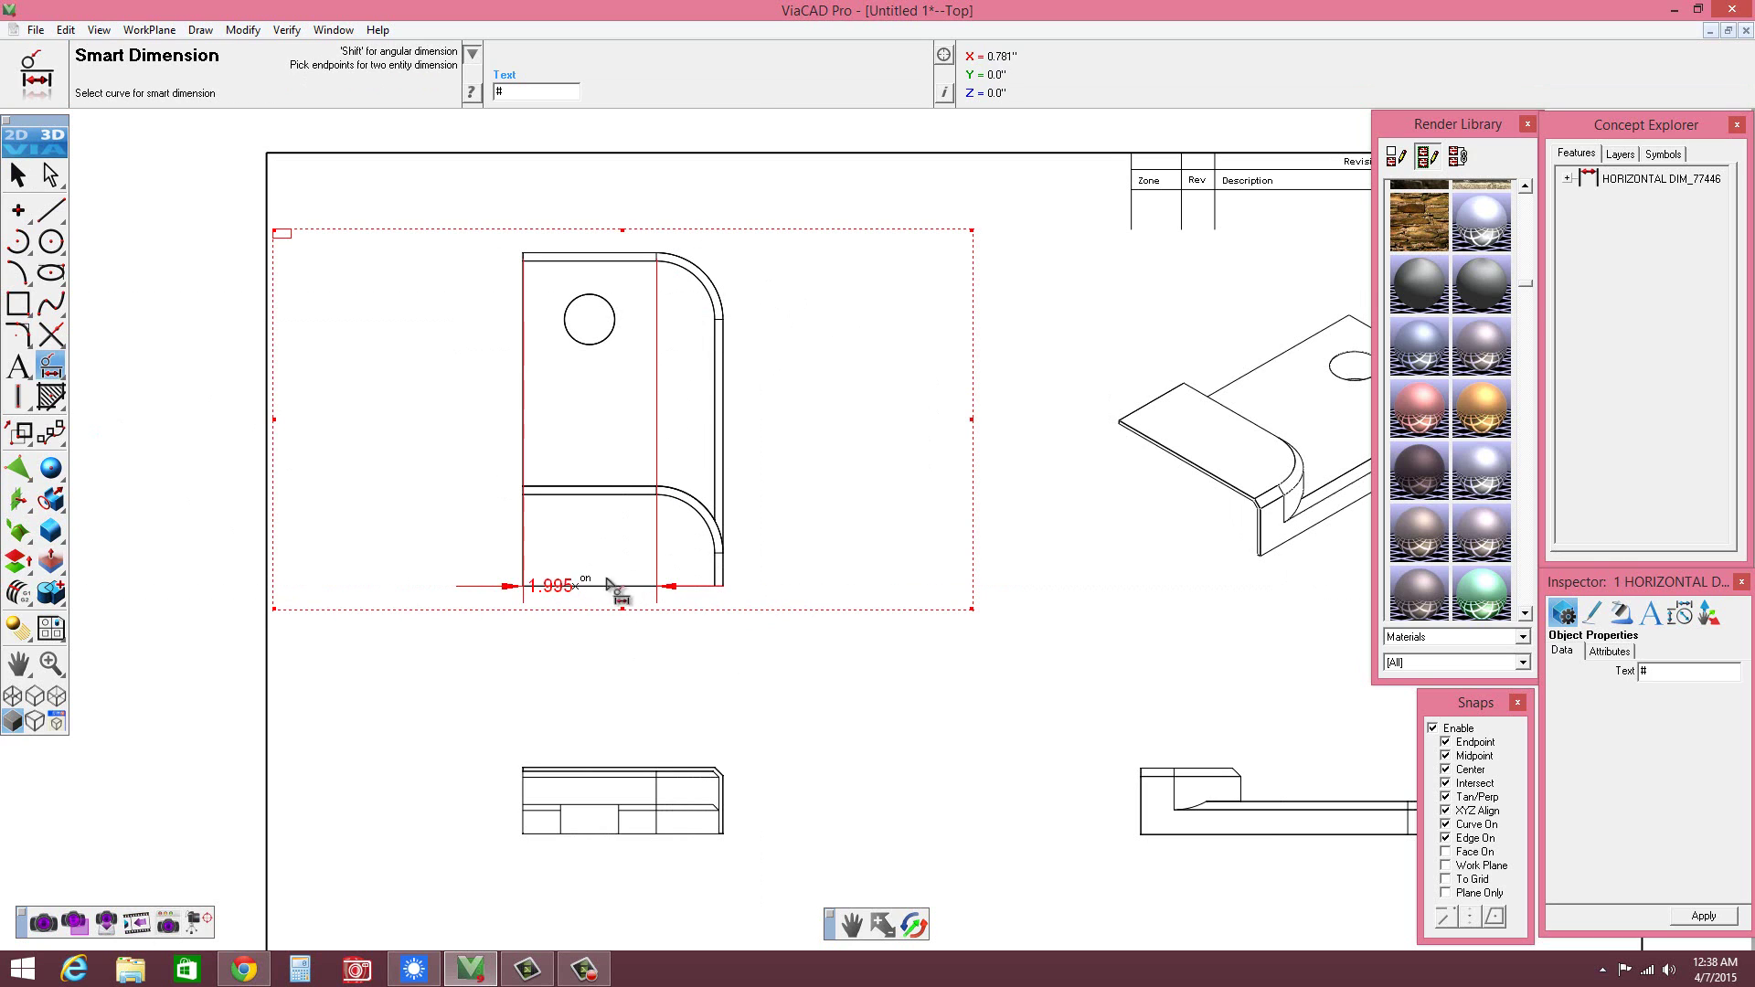
pyautogui.click(66, 30)
pyautogui.click(101, 47)
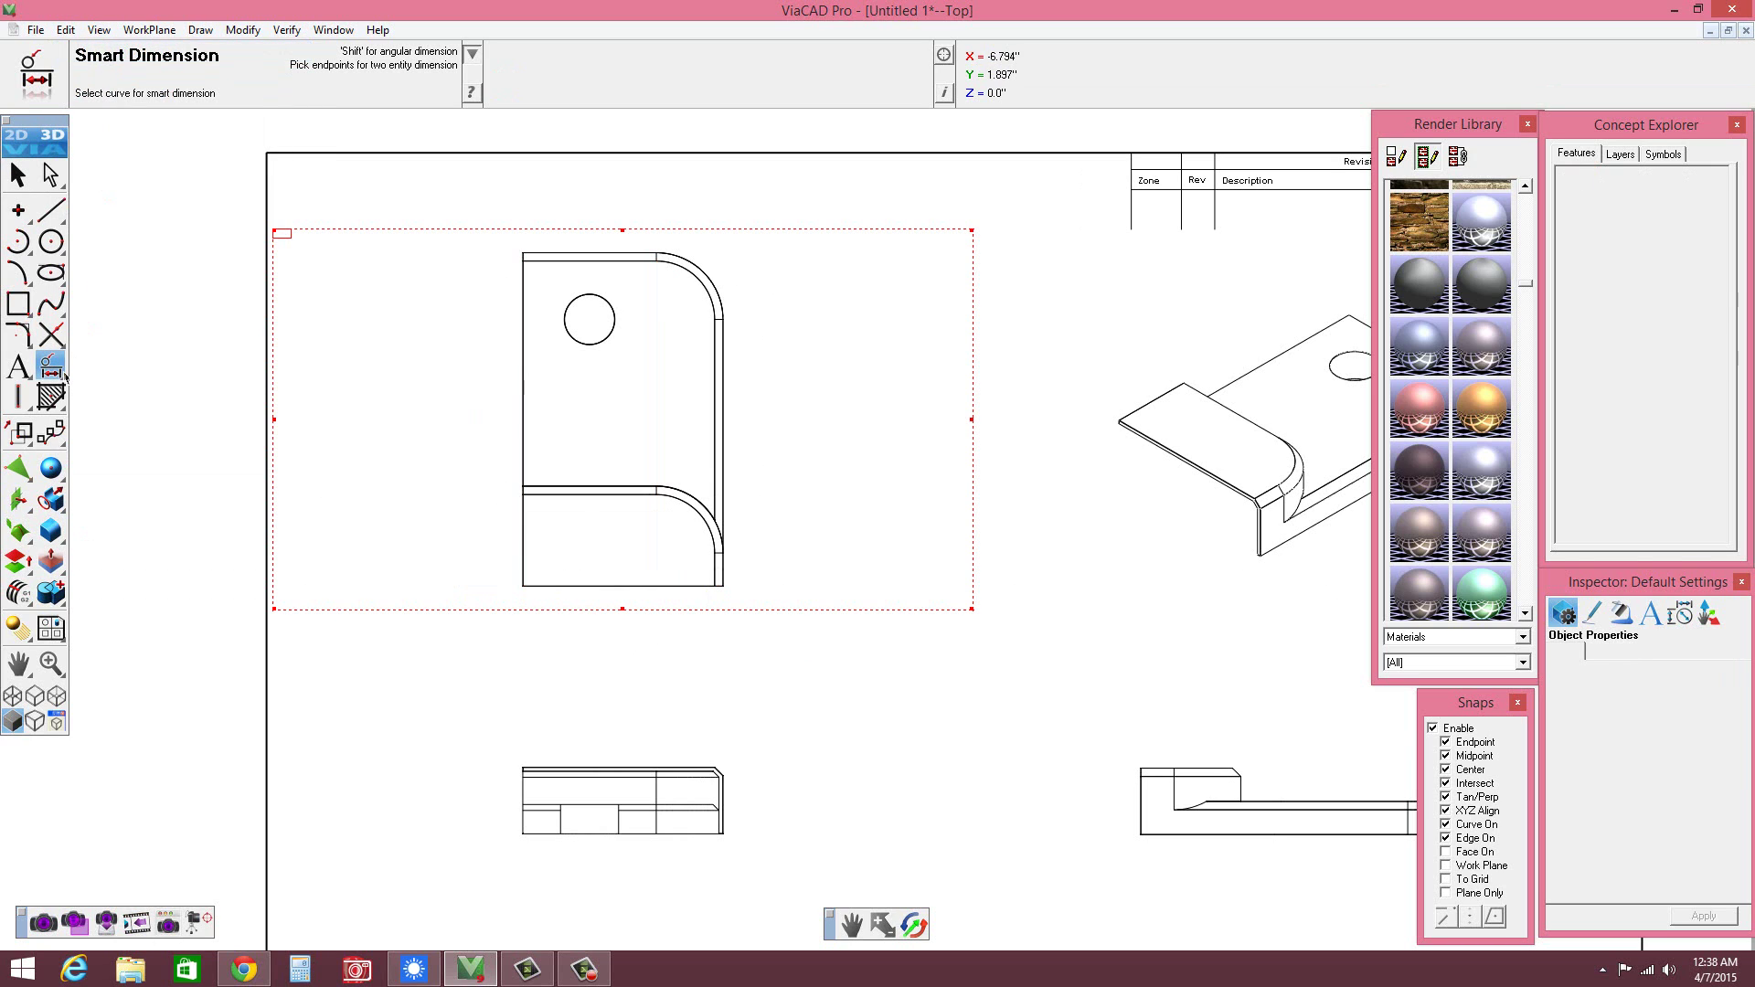
# - Add a vertical dimension for the part's overall height in the top view and move it about 3.65 inches outward beyond the right edge
pyautogui.moveTo(64, 374); pyautogui.dragTo(139, 375)
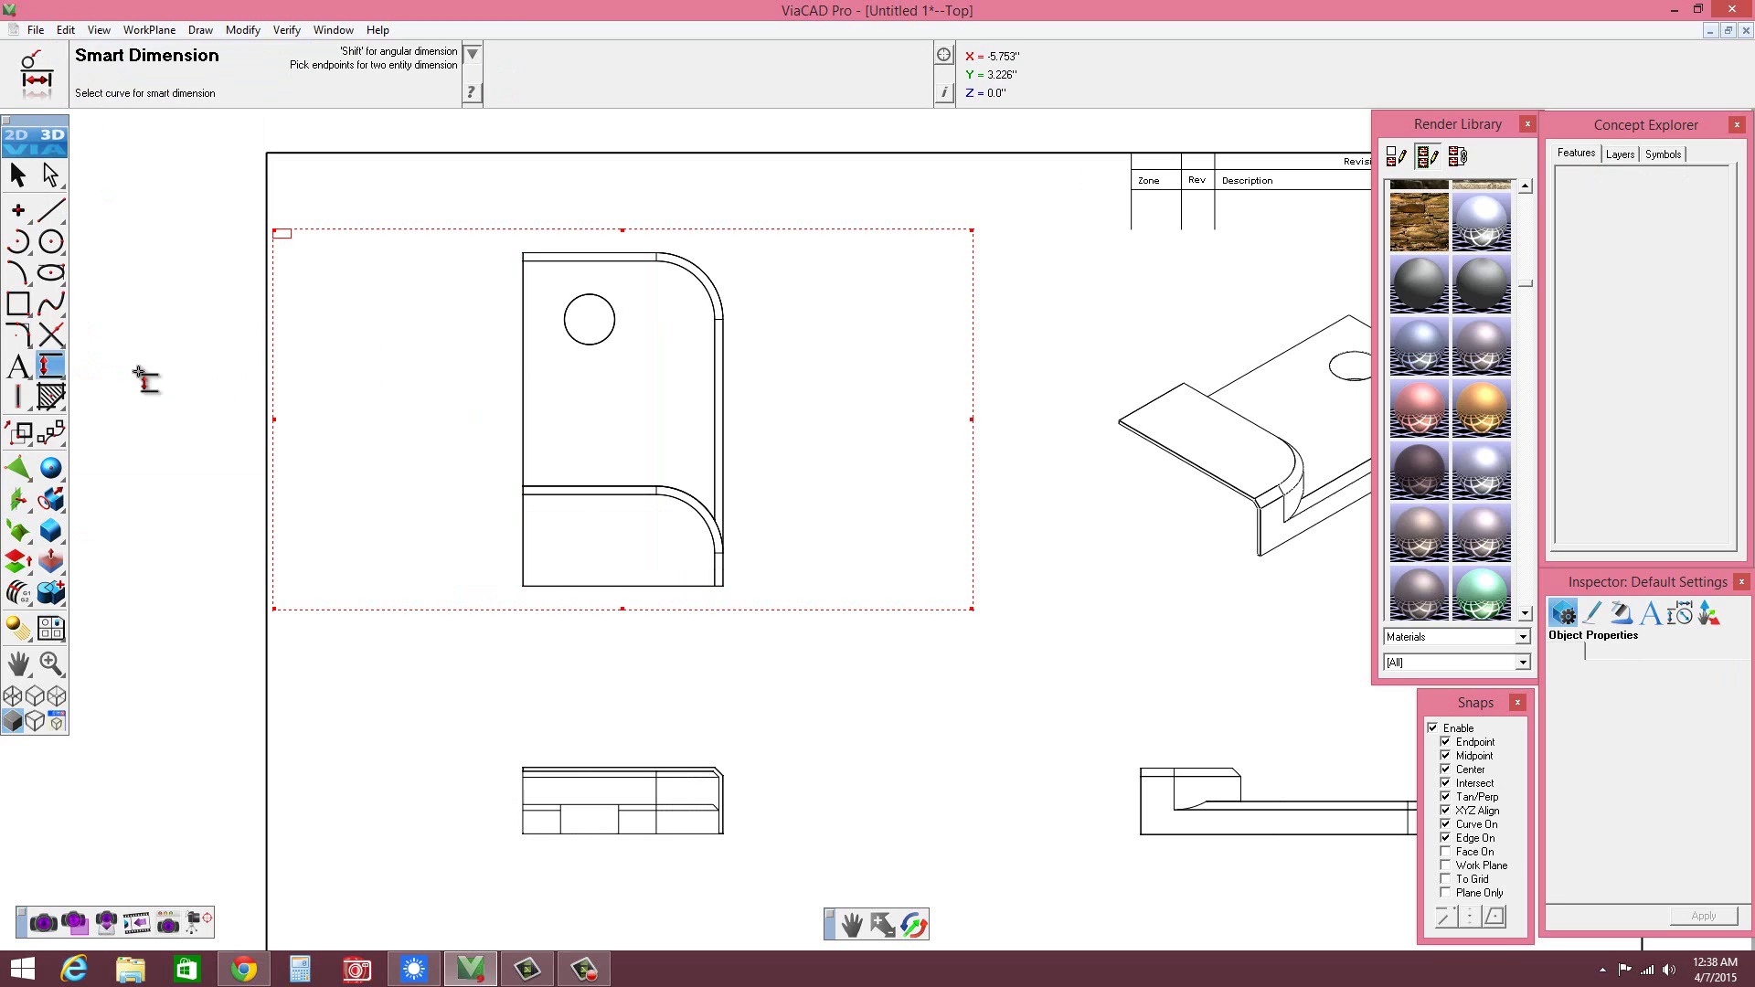
pyautogui.click(640, 585)
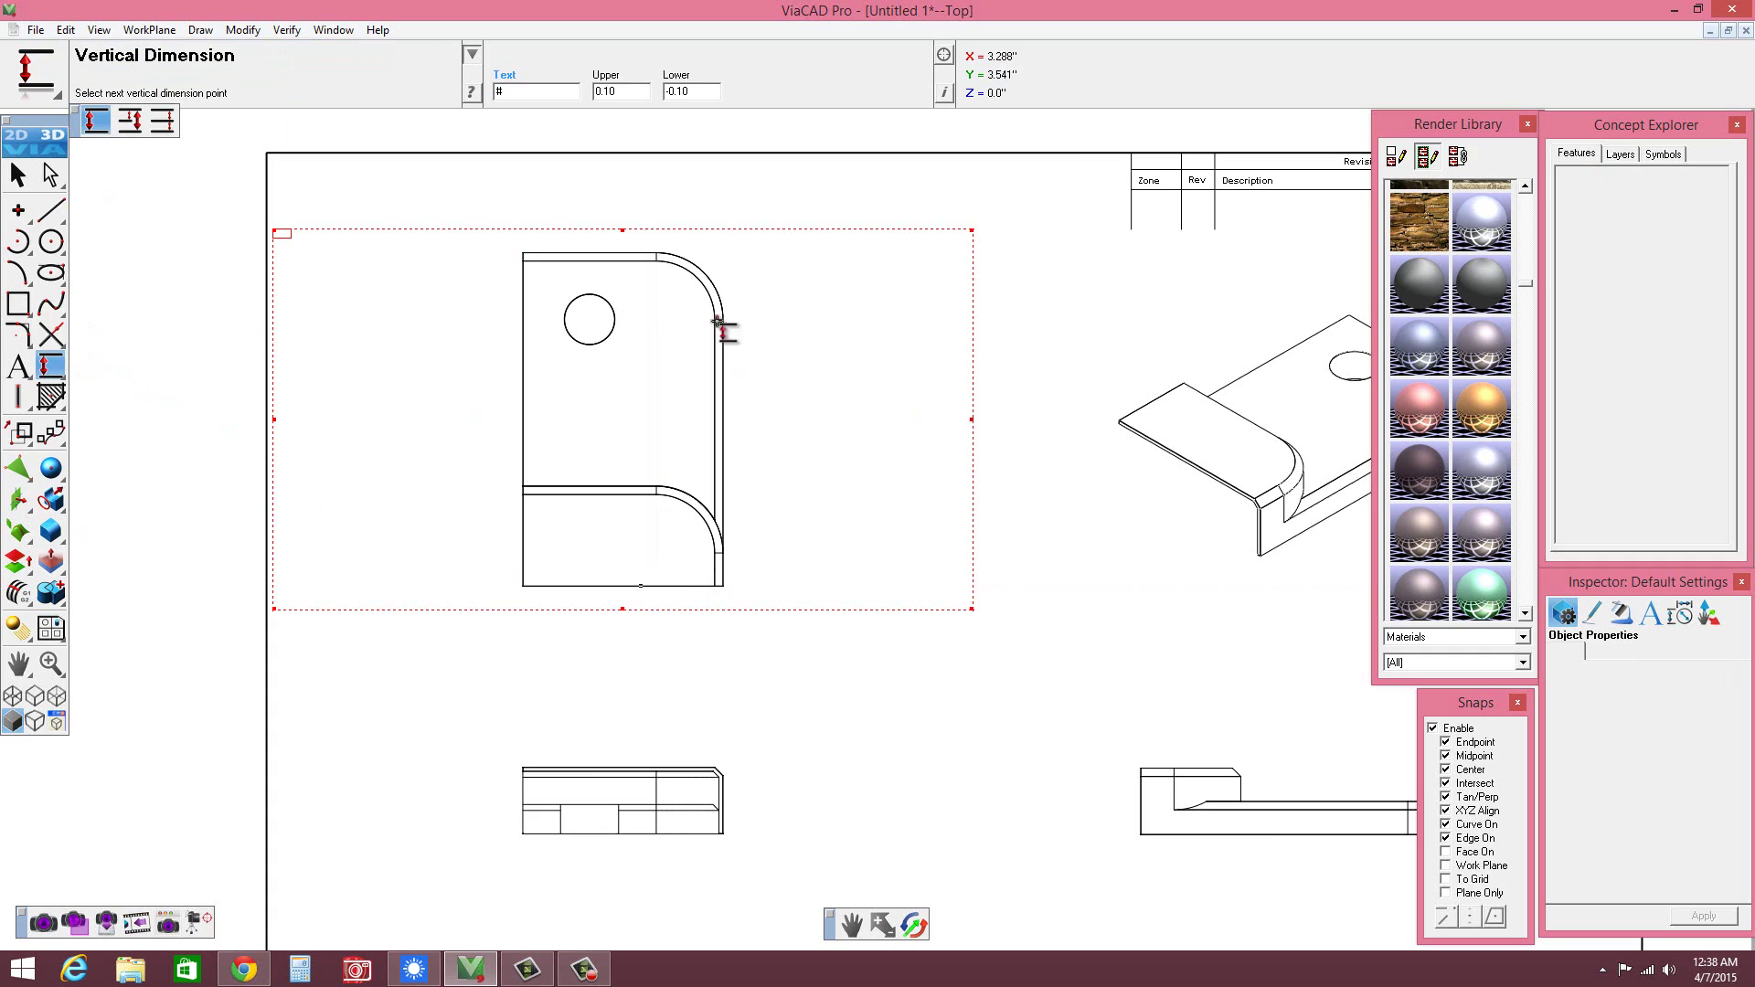
pyautogui.click(645, 254)
pyautogui.press('Escape')
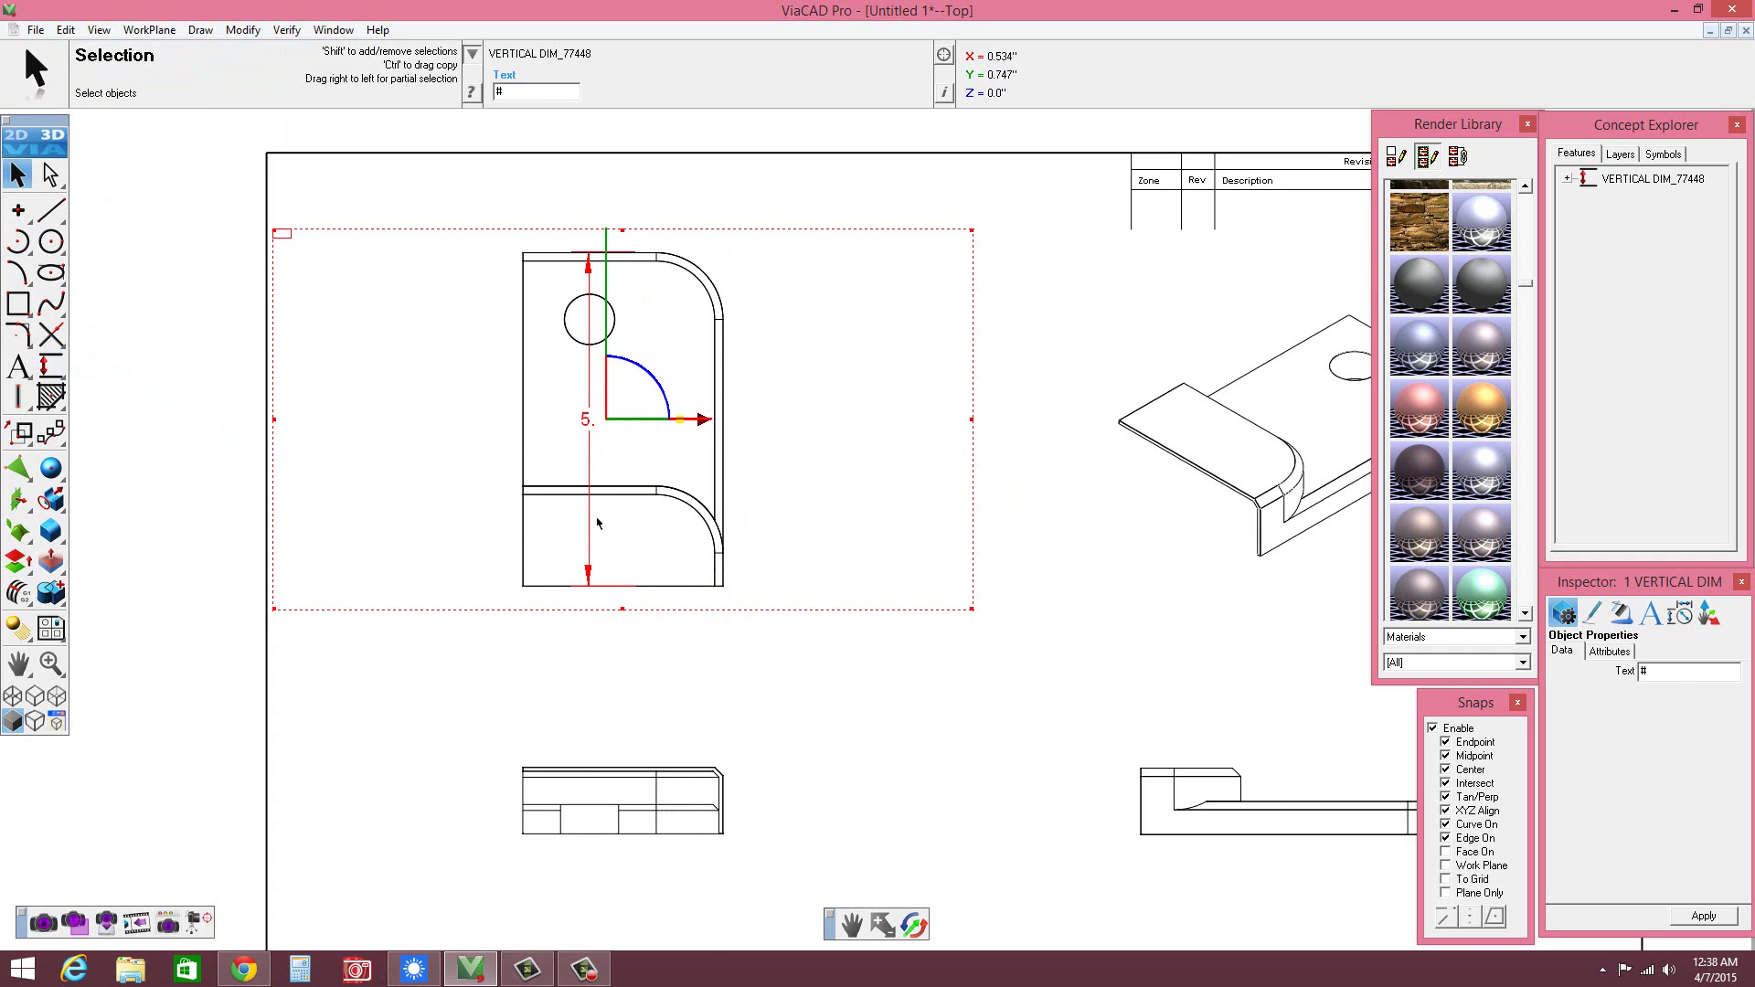
pyautogui.moveTo(709, 421); pyautogui.dragTo(956, 425)
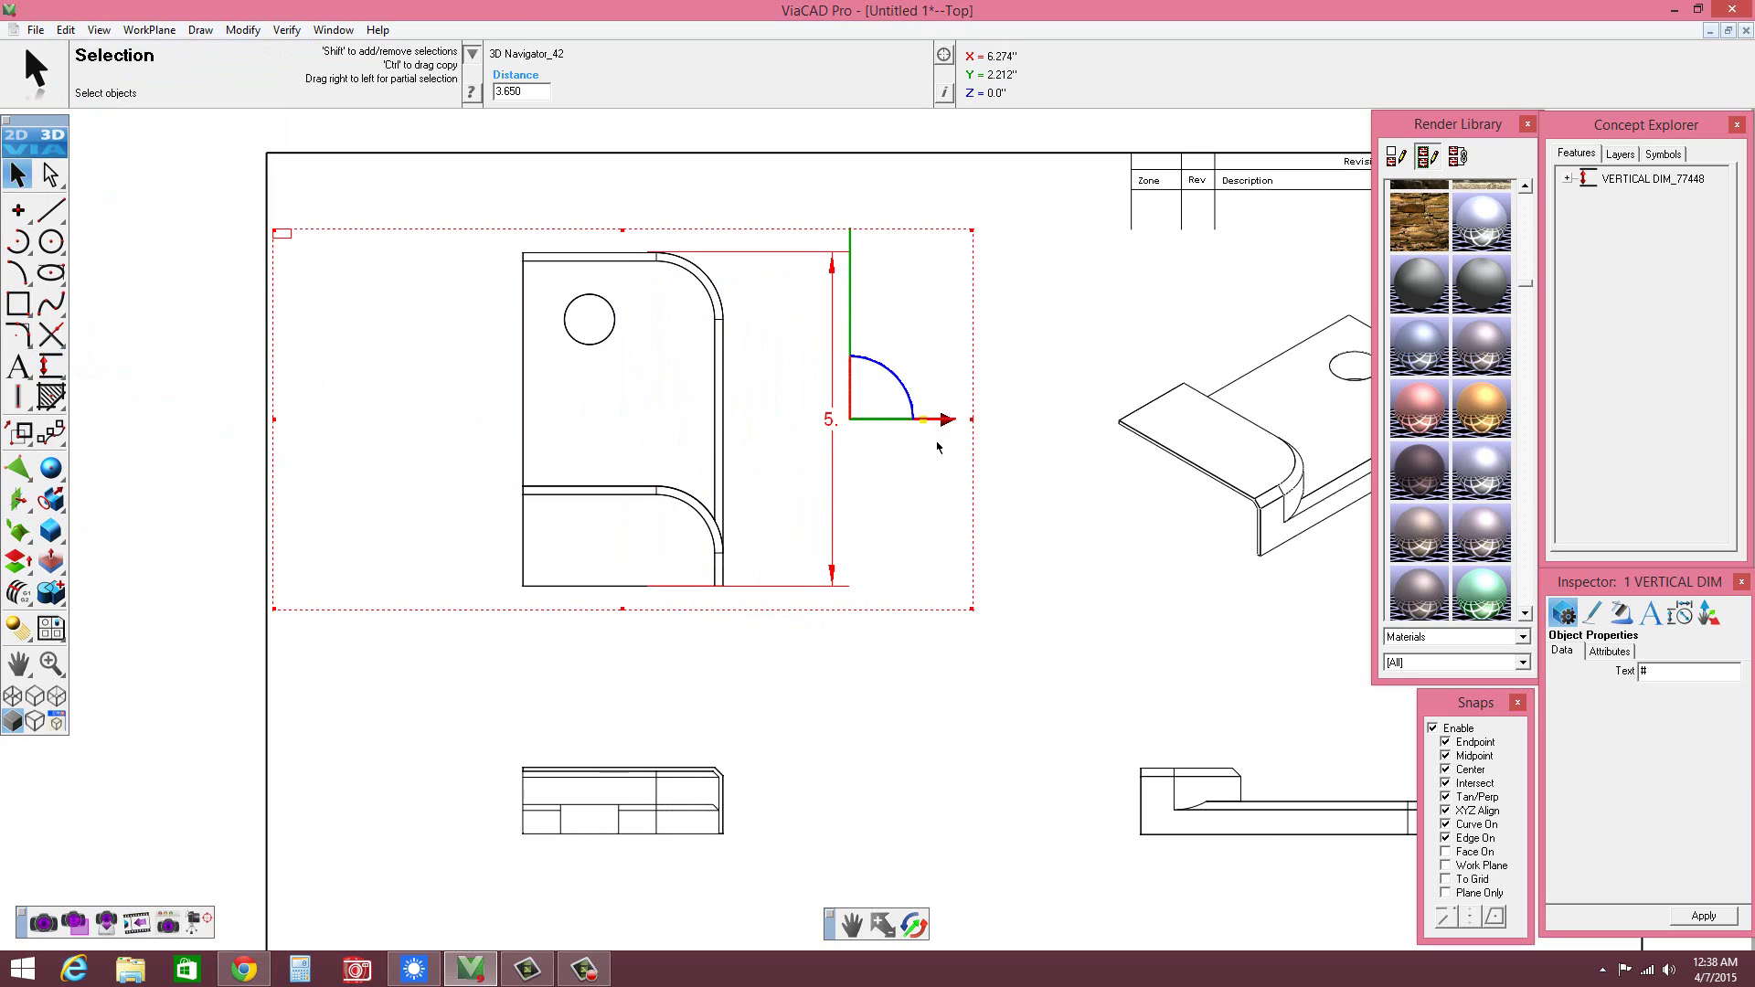
pyautogui.click(764, 389)
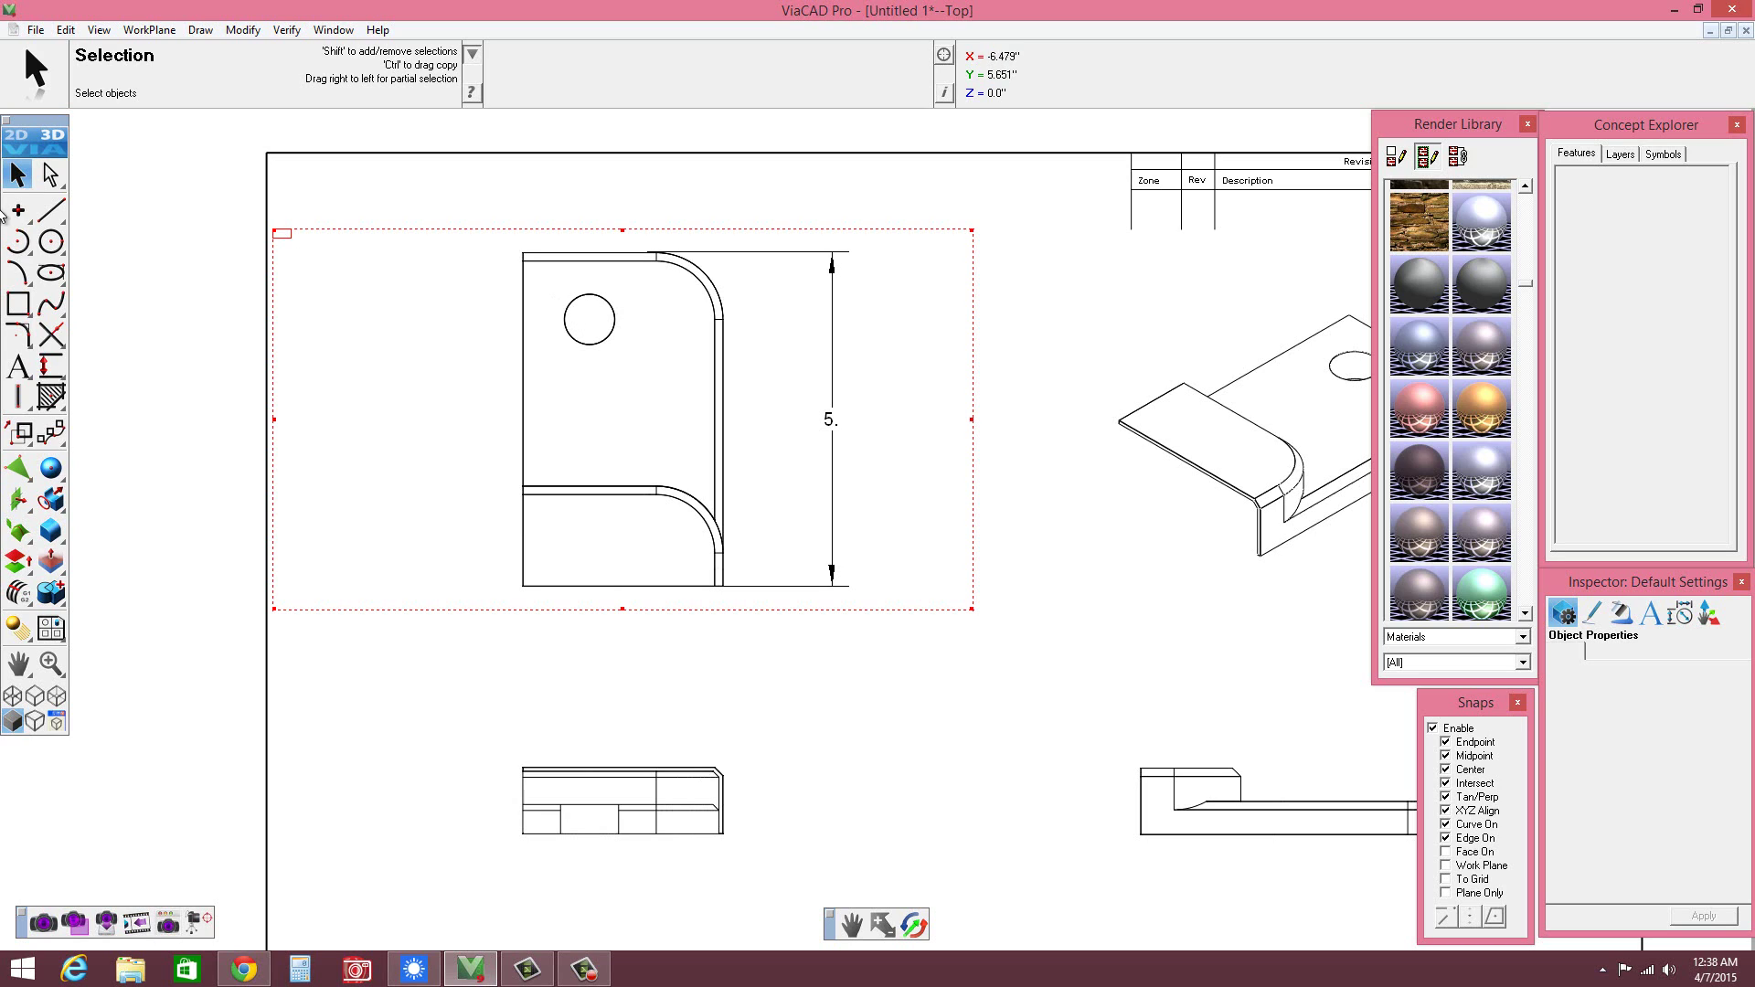
# - Add a horizontal dimension for the part's overall width in the top view and place its text below the bottom edge
pyautogui.click(55, 369)
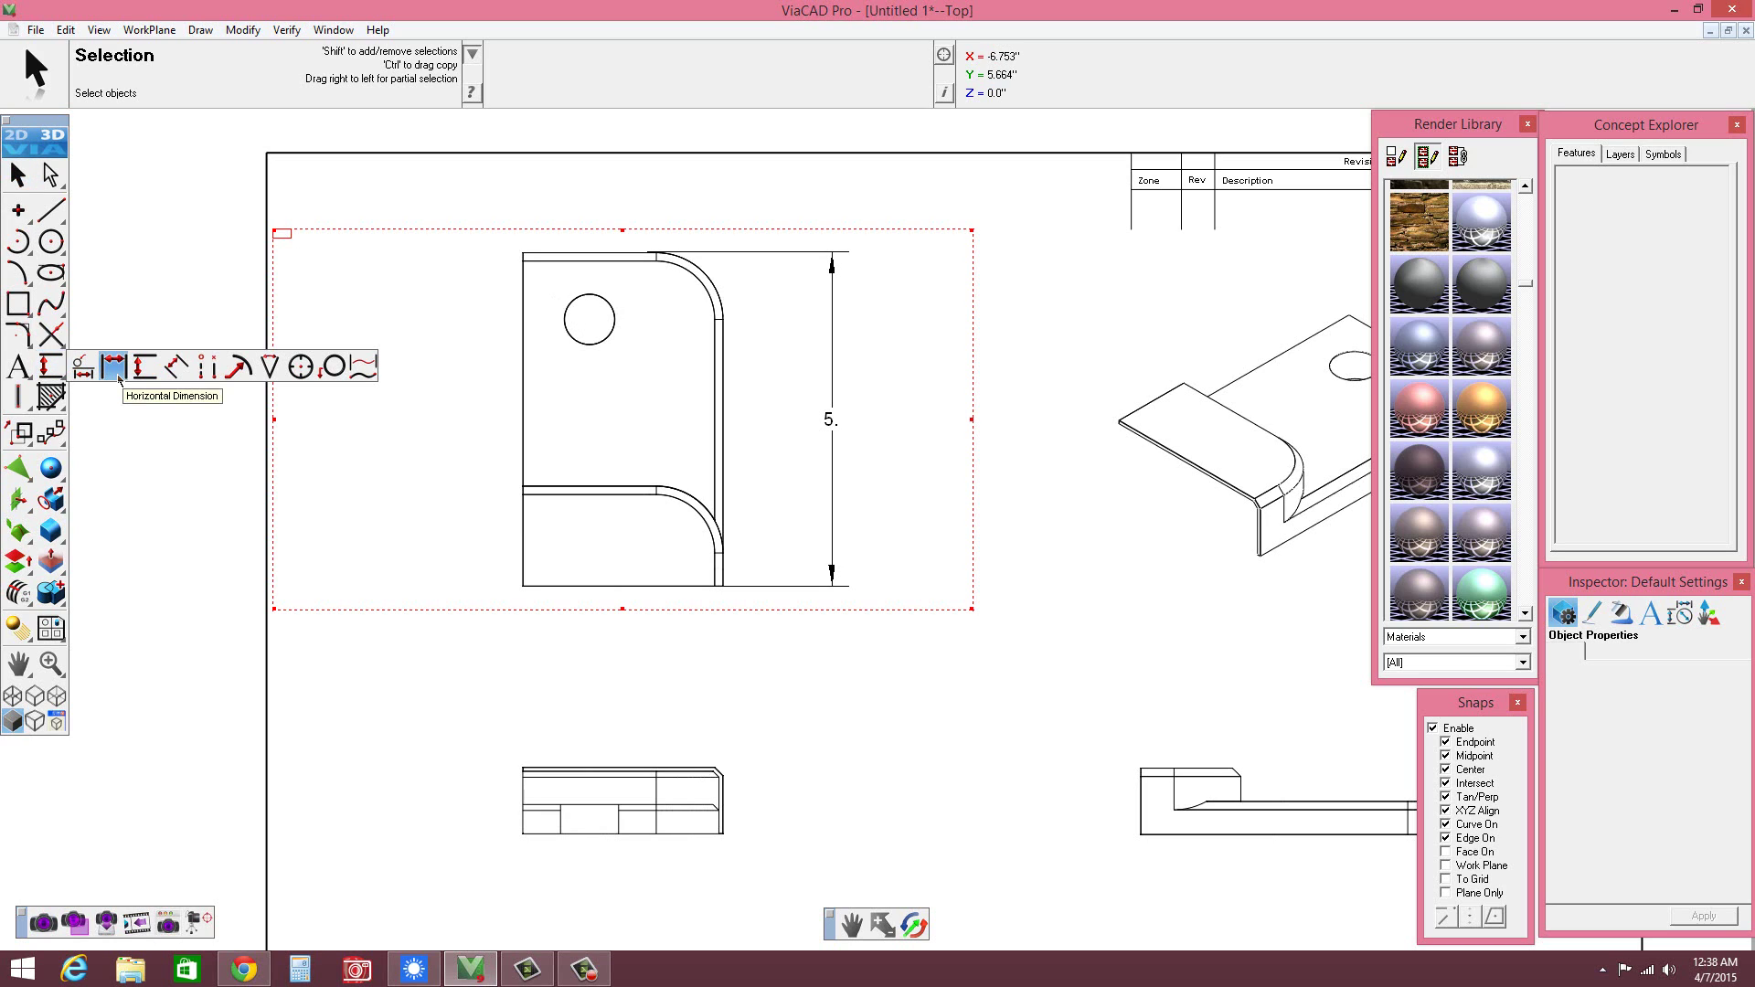
pyautogui.click(114, 369)
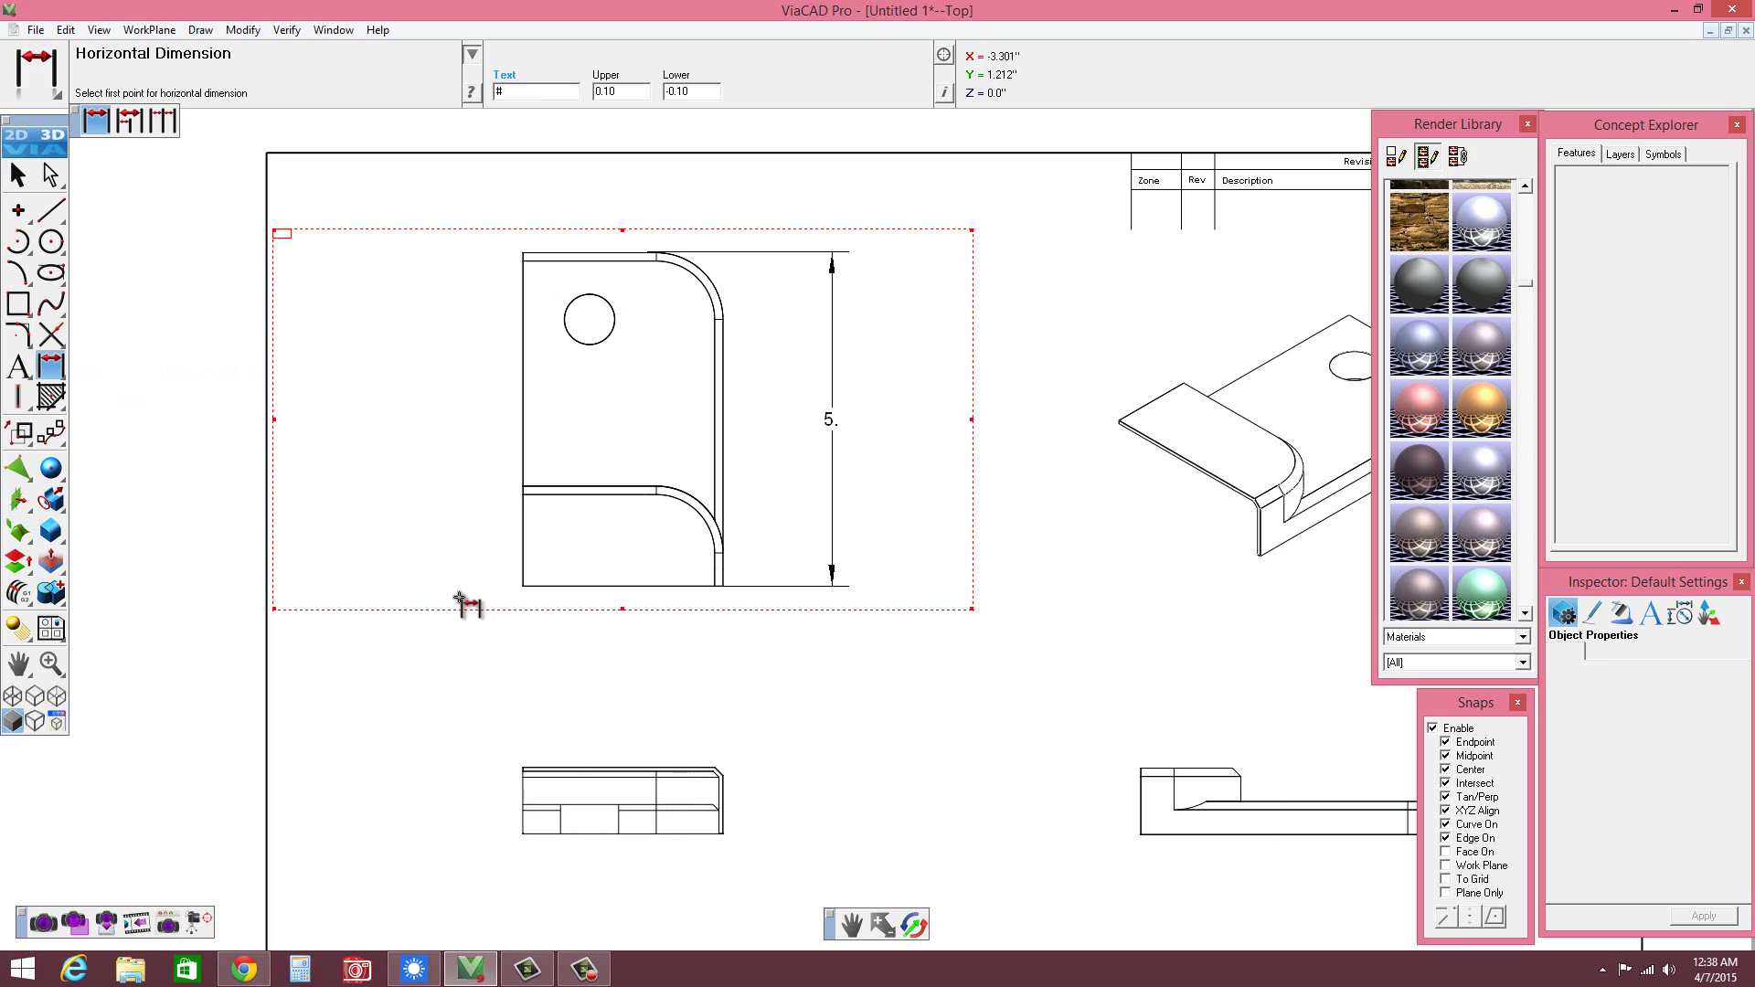
pyautogui.click(523, 586)
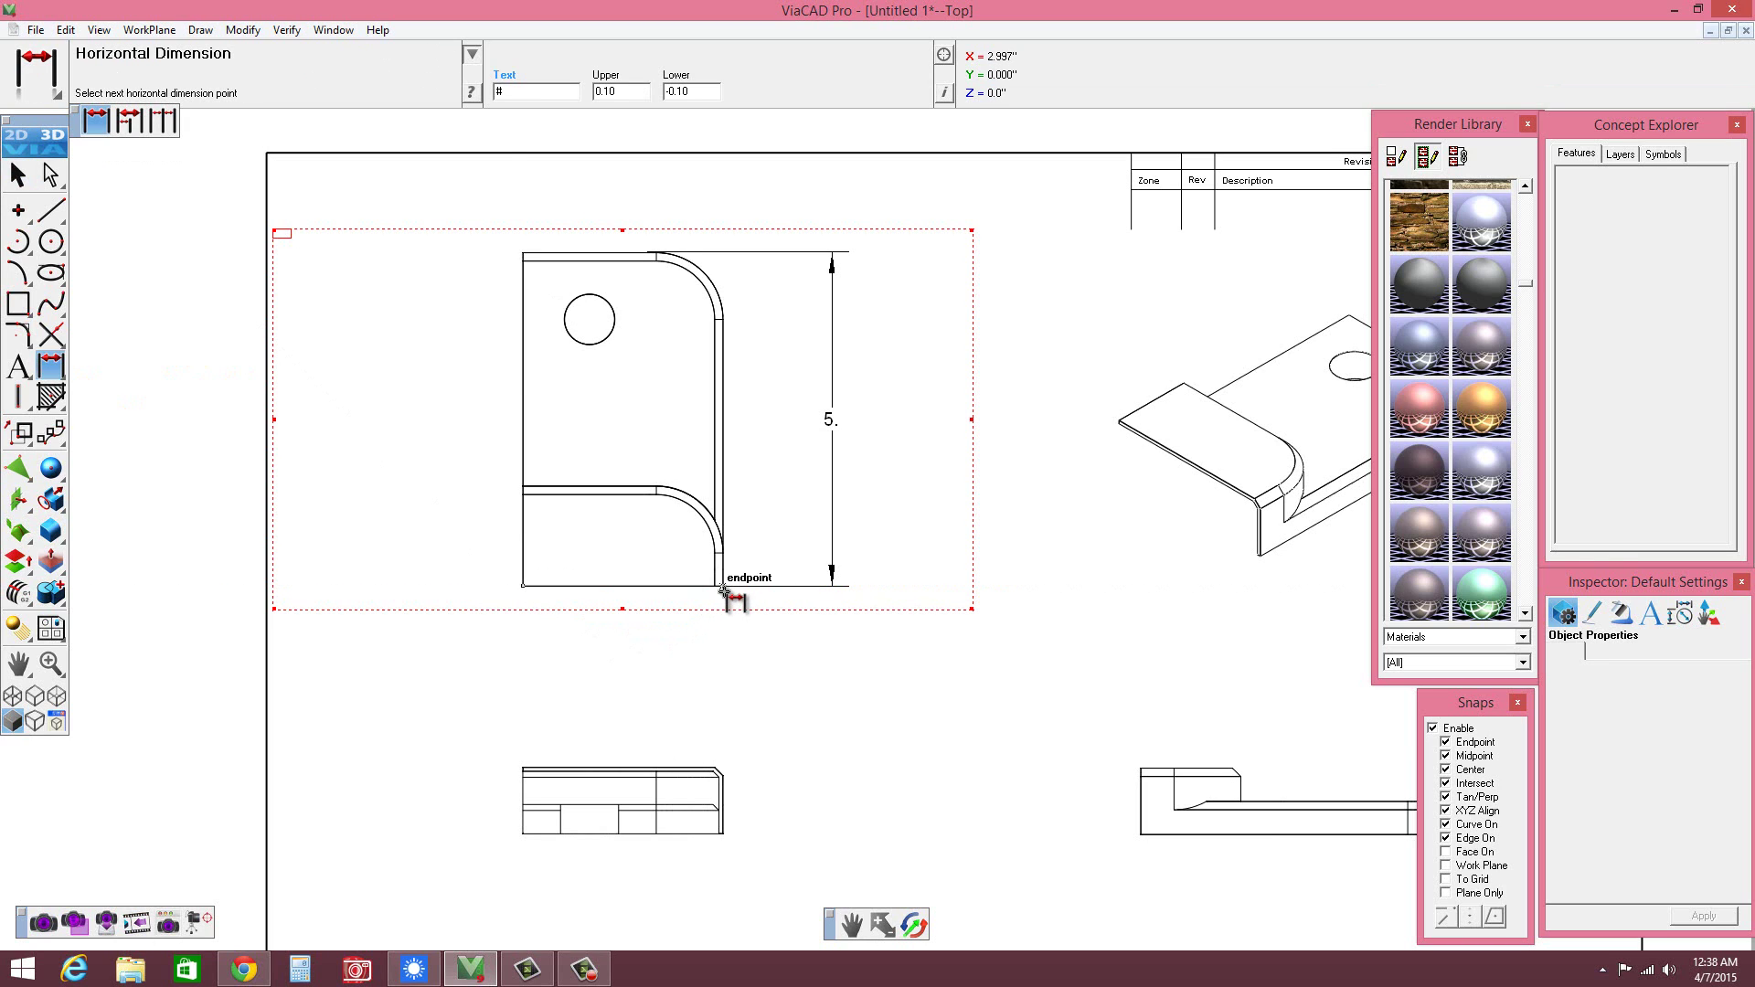
pyautogui.click(723, 590)
pyautogui.click(13, 175)
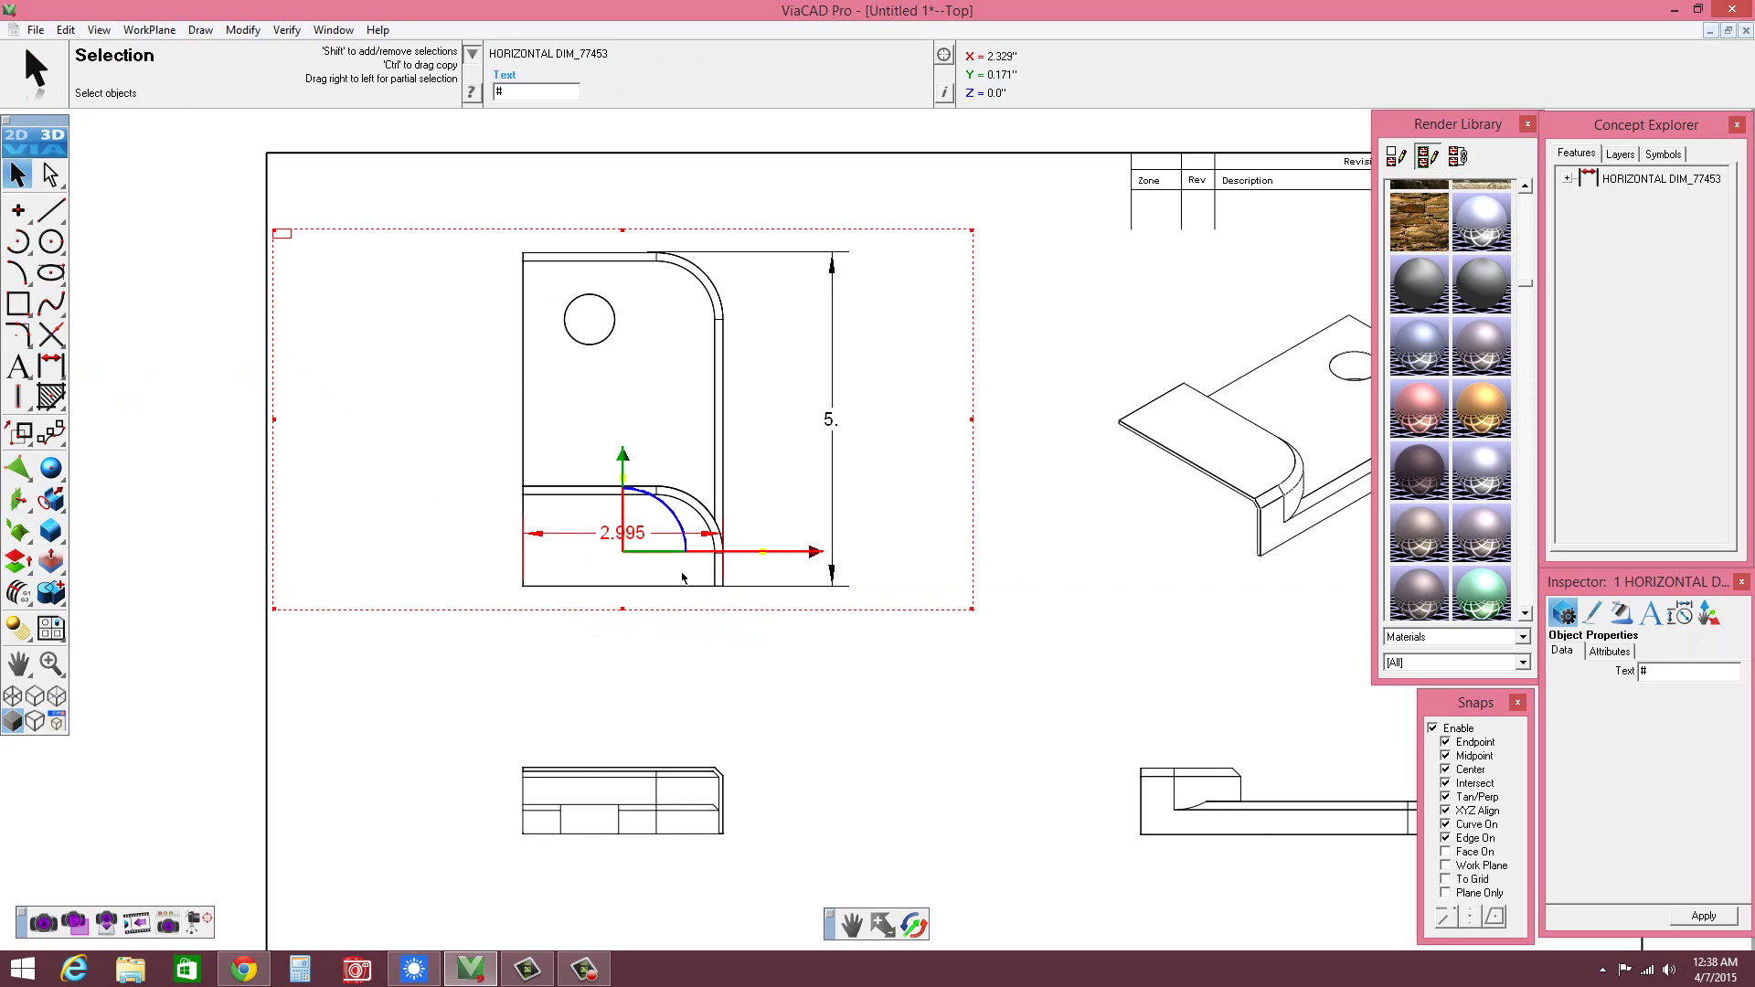
pyautogui.moveTo(625, 535); pyautogui.dragTo(615, 629)
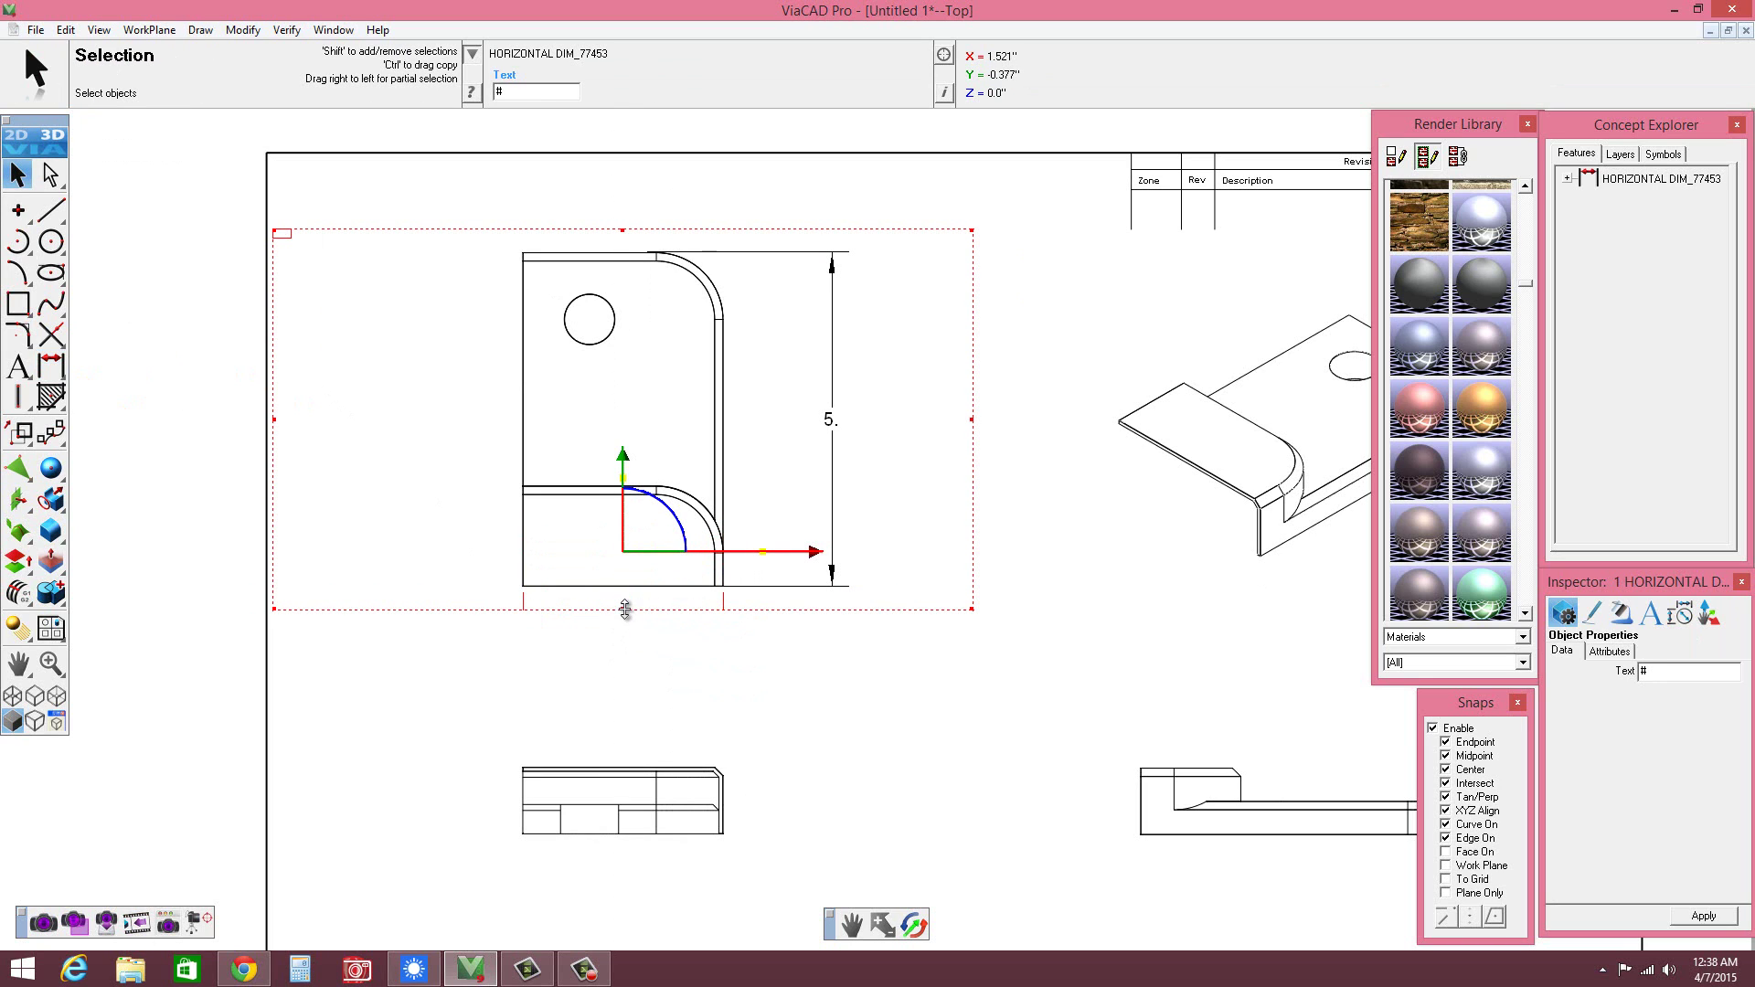
pyautogui.click(742, 701)
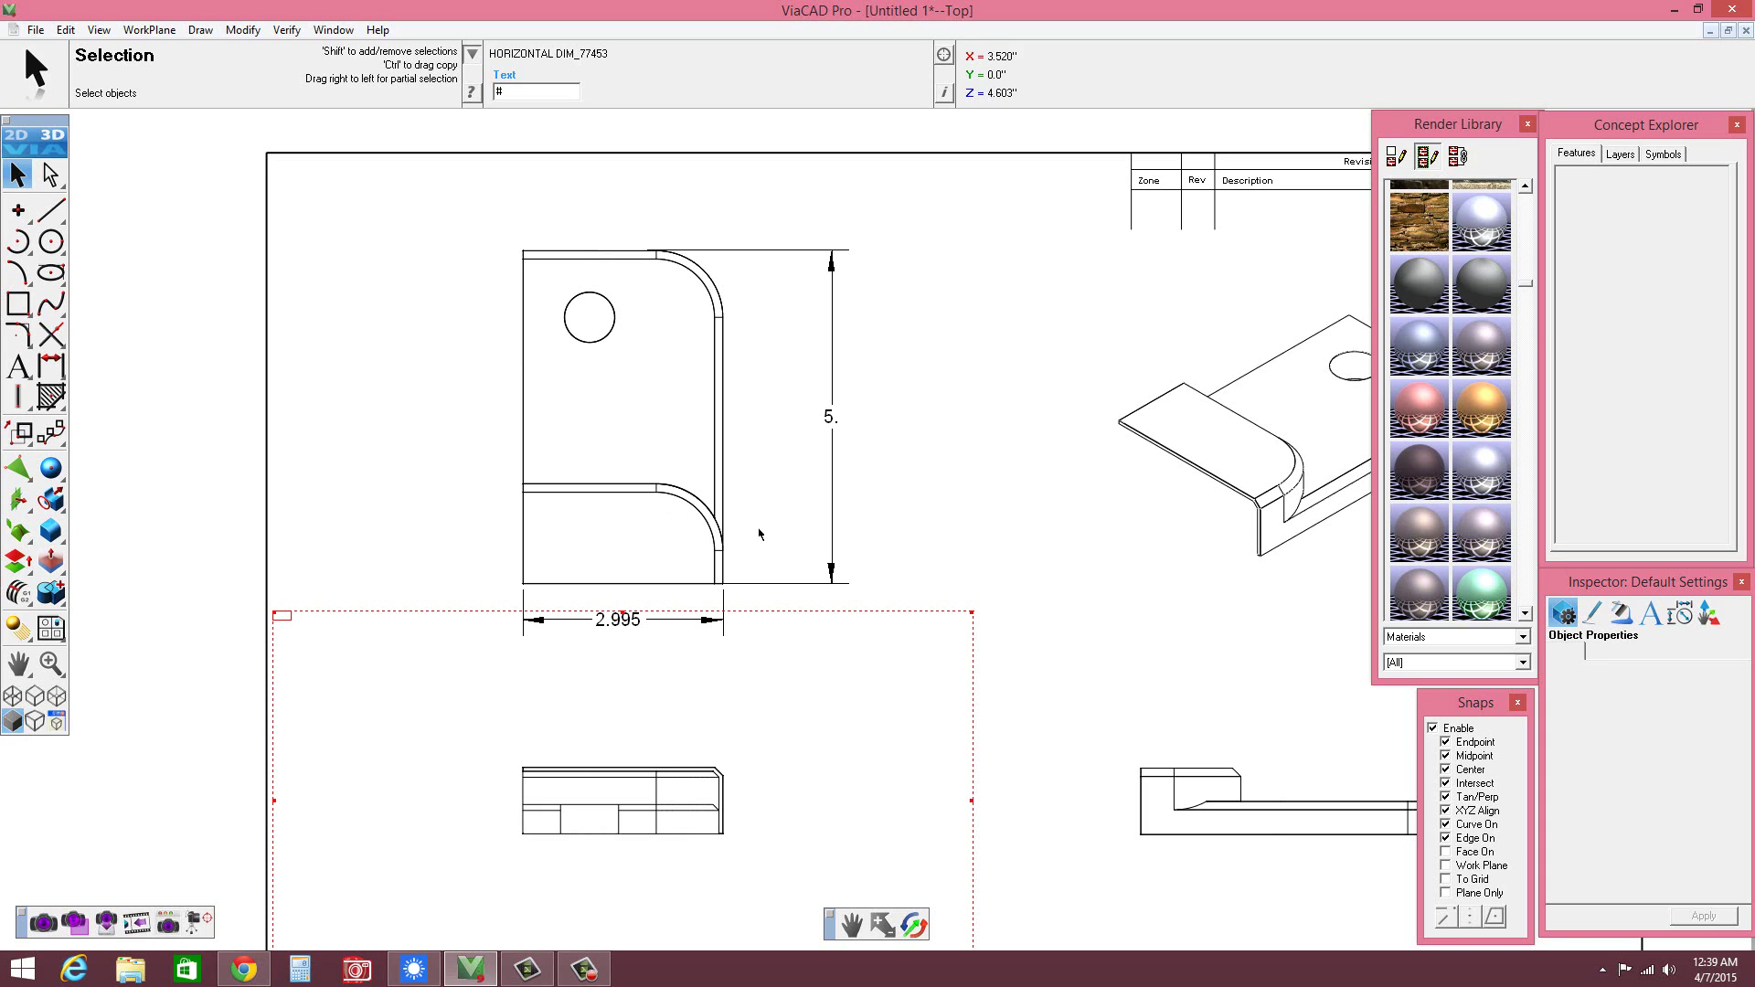
# - Reactivate the top view and add a center mark to the round hole
pyautogui.scroll(5, 705, 592)
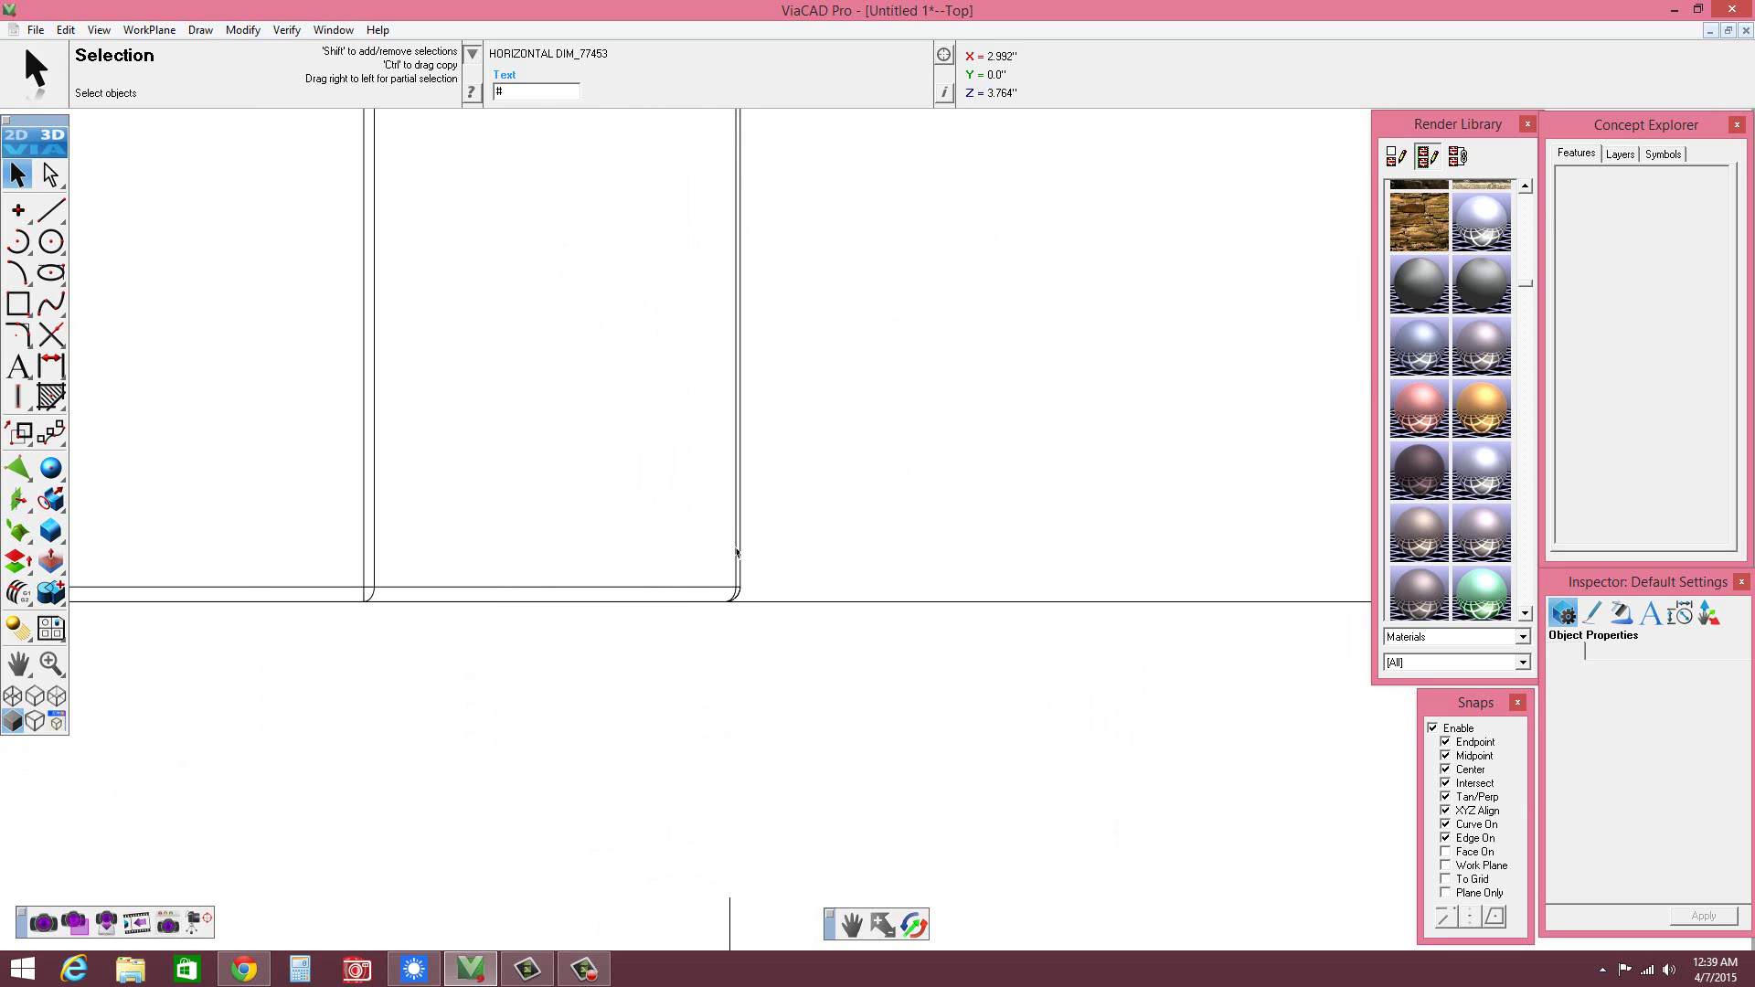
pyautogui.scroll(-5, 681, 709)
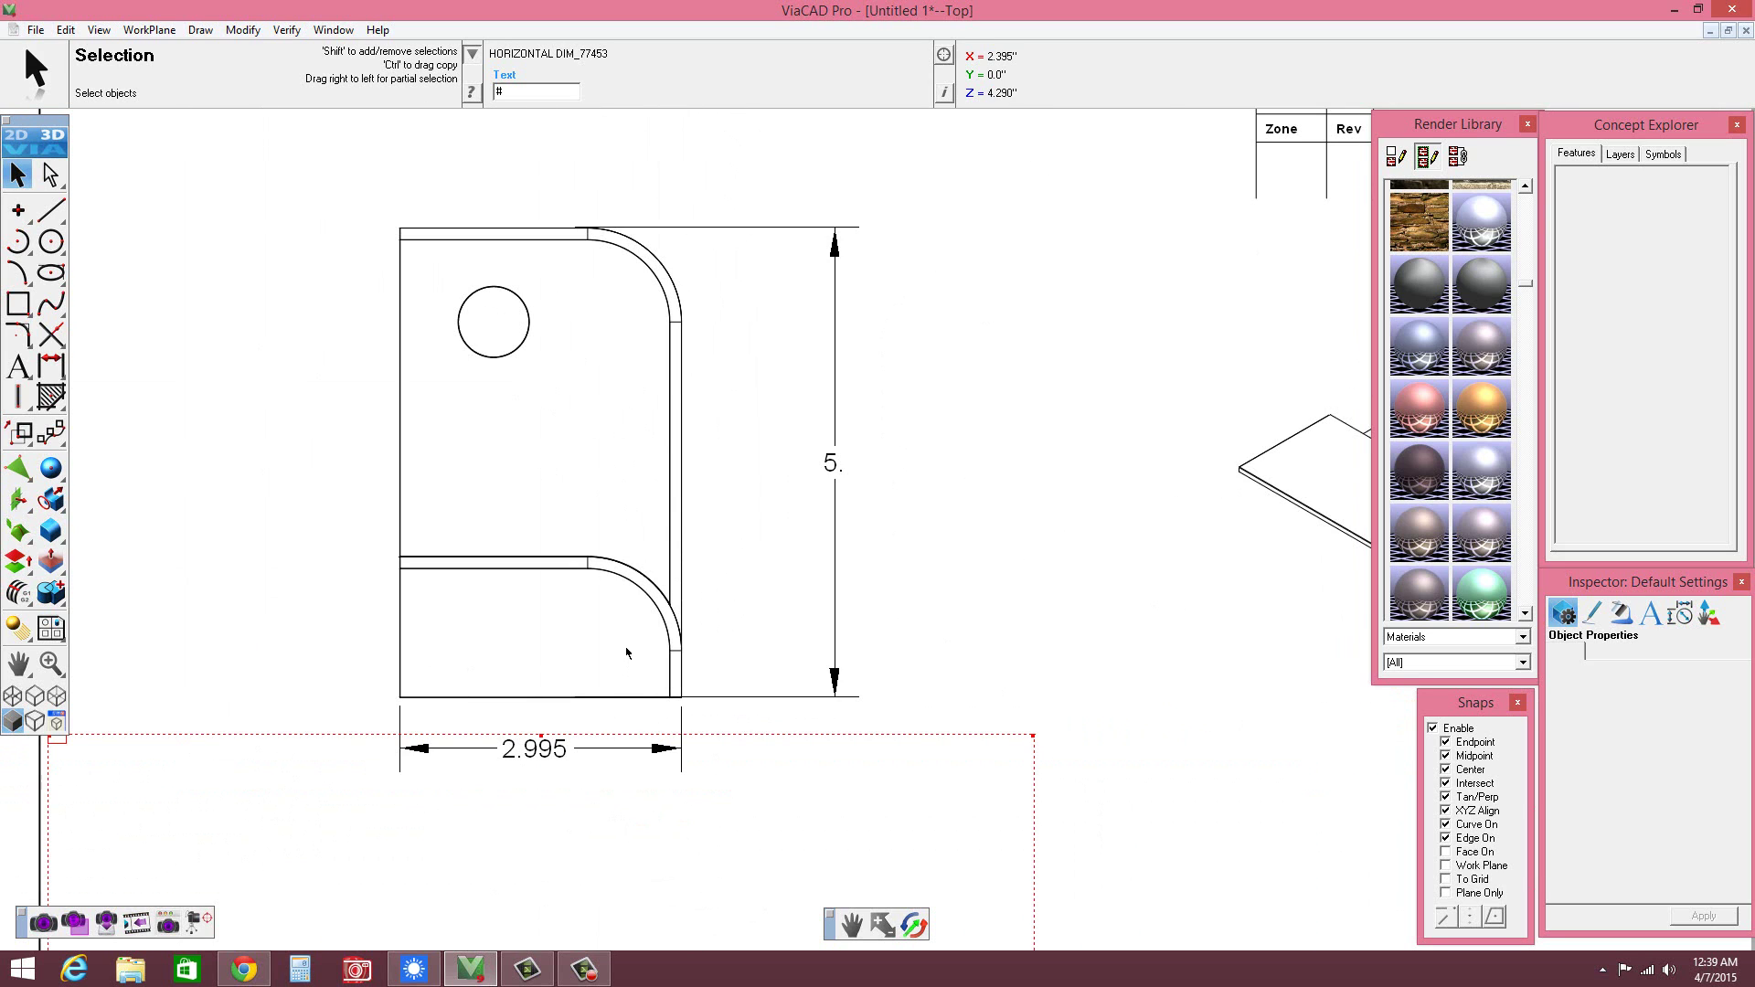
pyautogui.moveTo(52, 366); pyautogui.dragTo(310, 377)
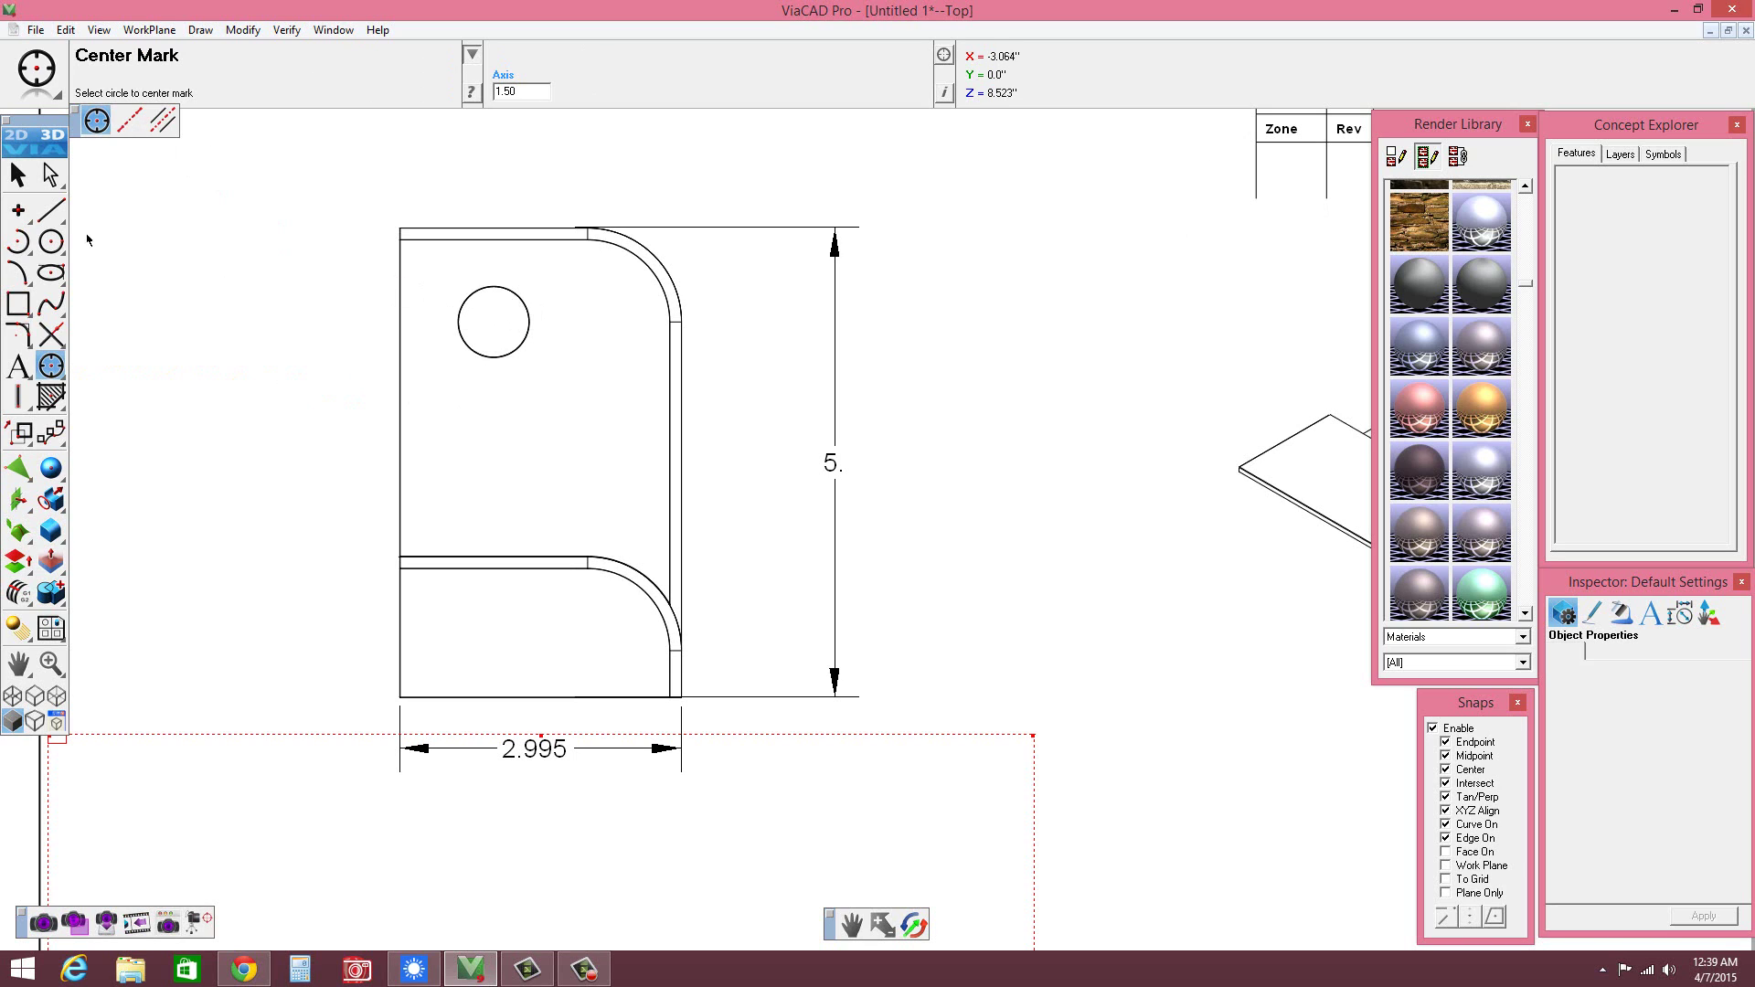
pyautogui.click(17, 173)
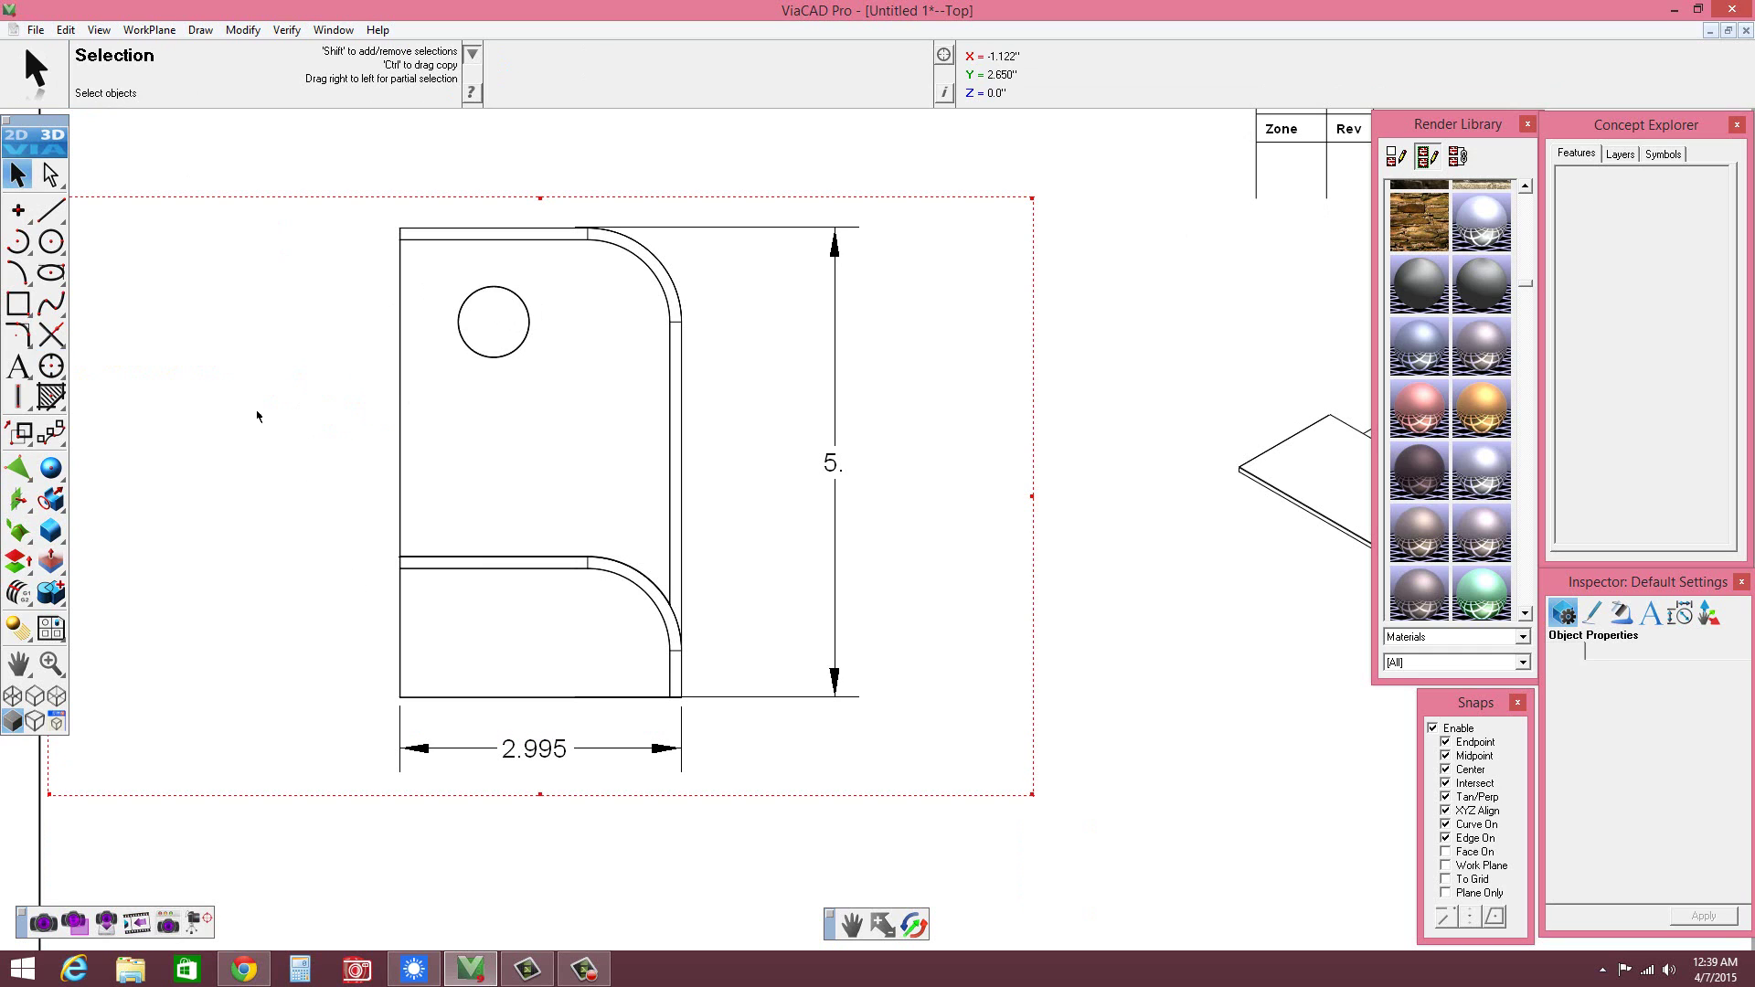
pyautogui.click(51, 365)
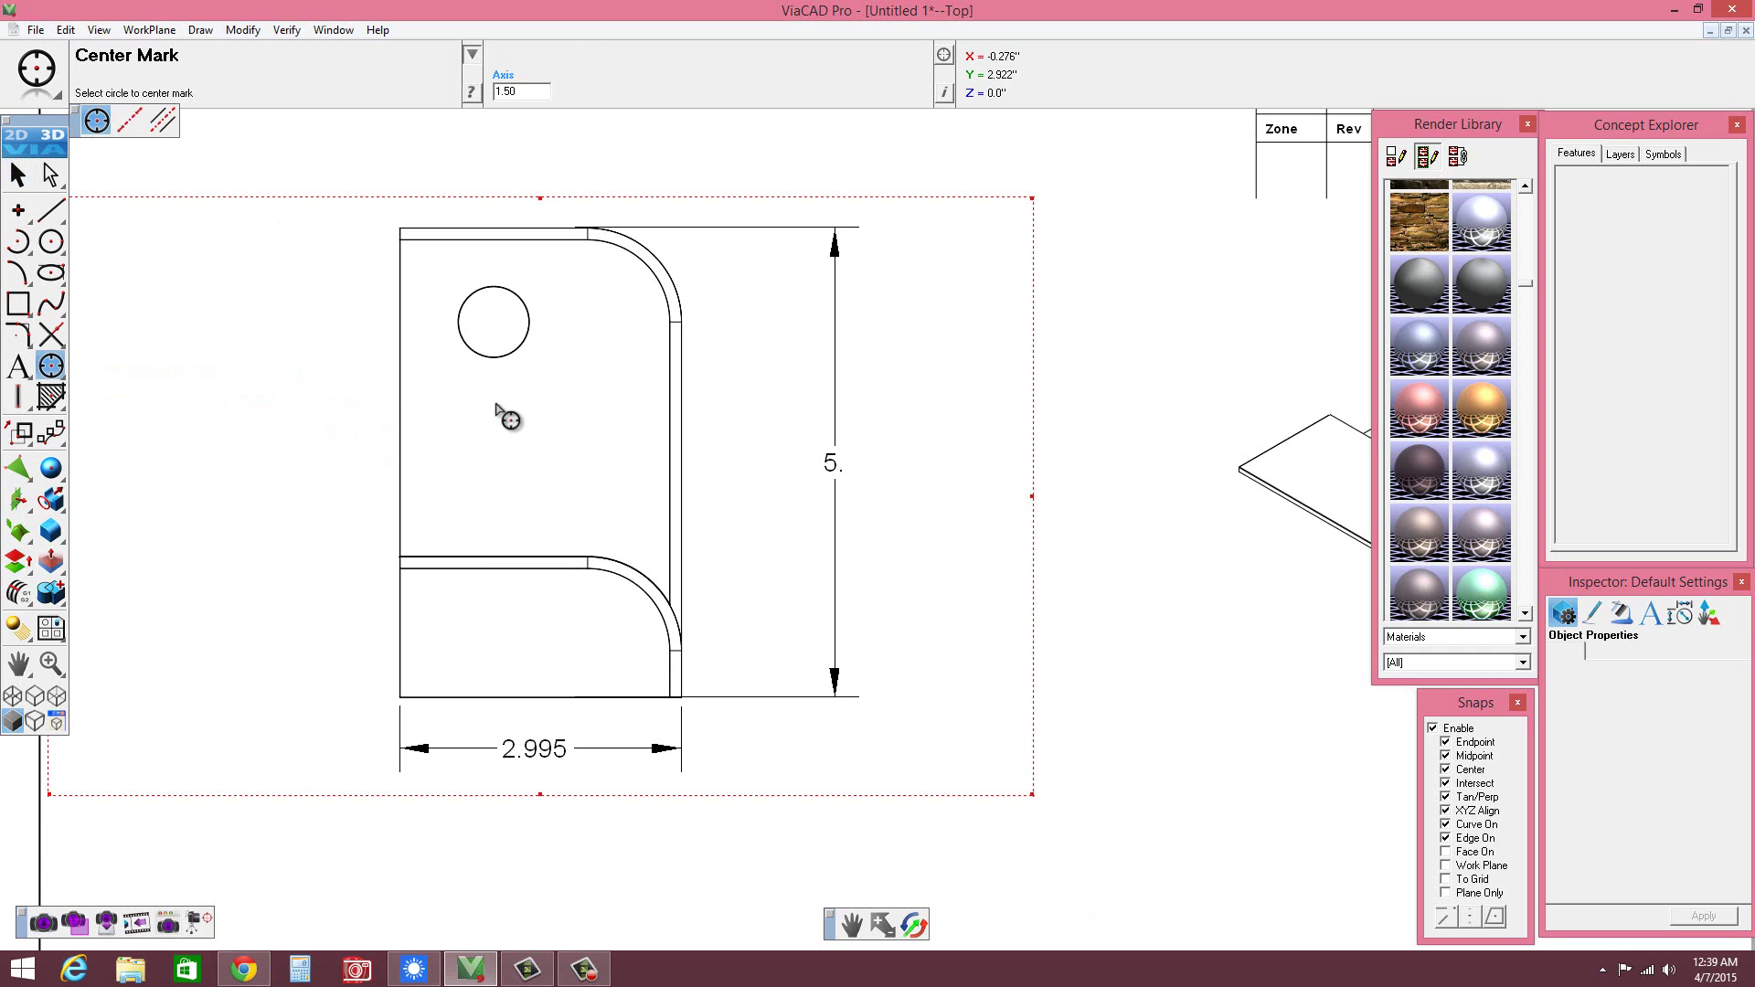
pyautogui.click(503, 366)
pyautogui.click(513, 366)
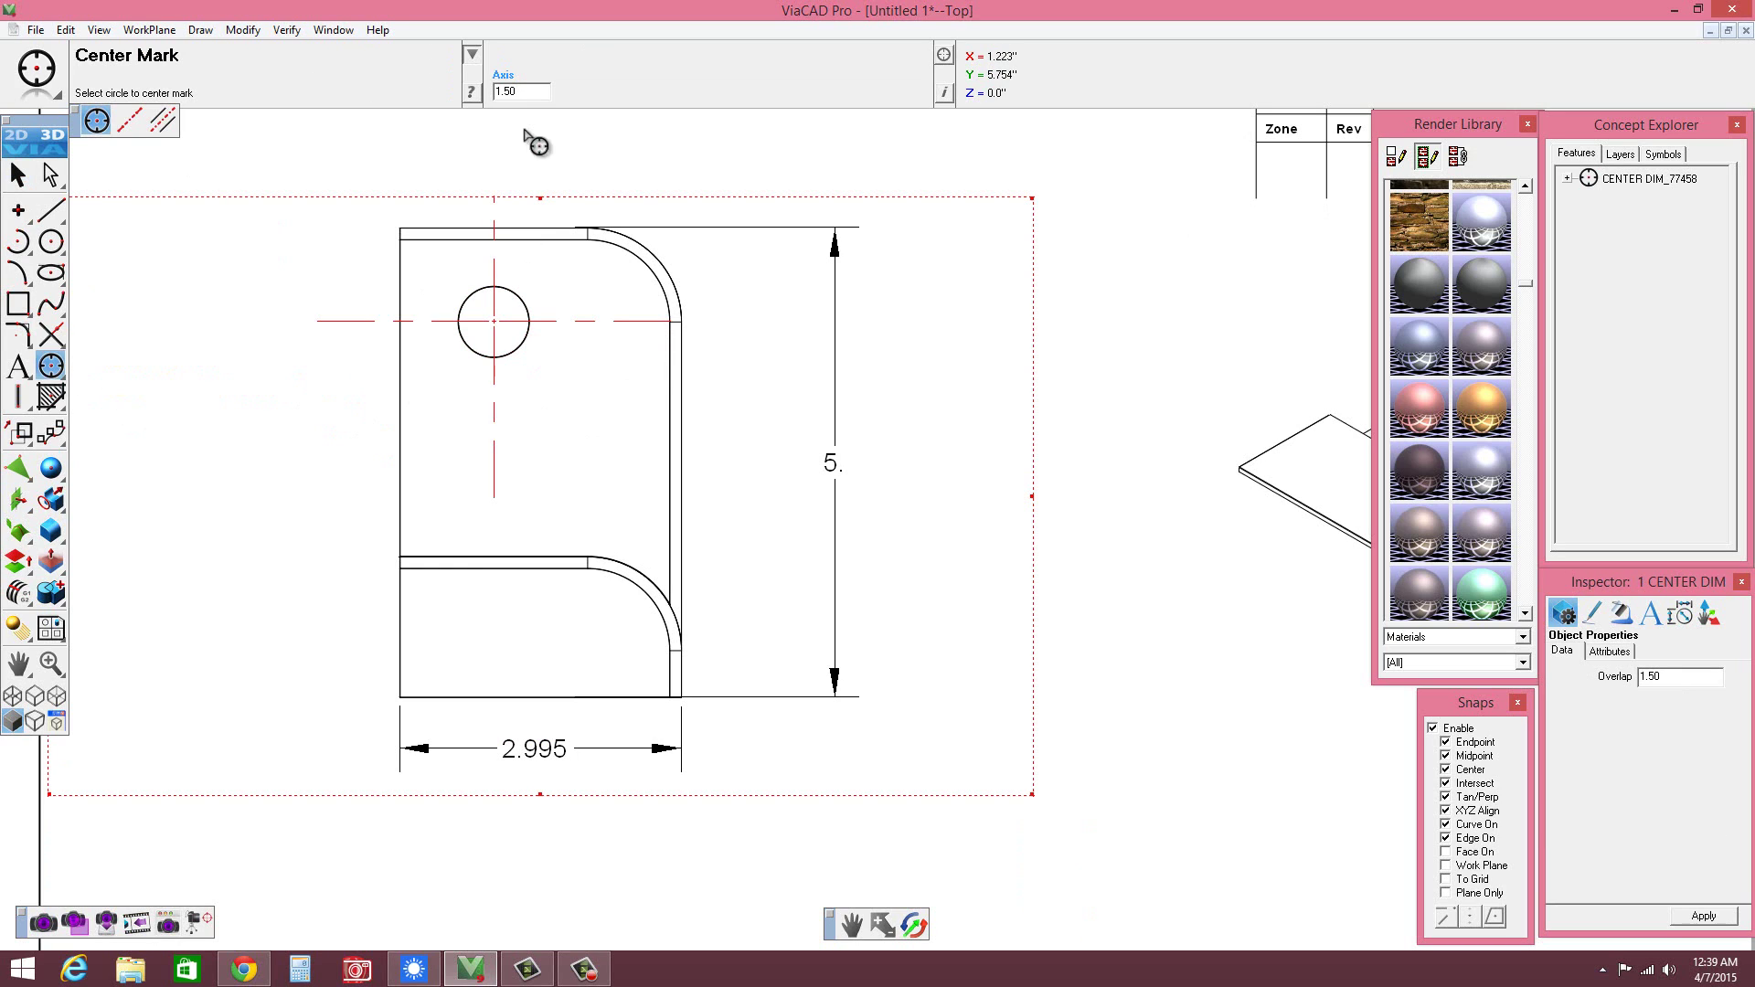
# - Shorten the hole's center mark lines by setting the axis overlap to 0.25
pyautogui.moveTo(528, 96); pyautogui.dragTo(503, 95)
pyautogui.write('.5')
pyautogui.press('Return')
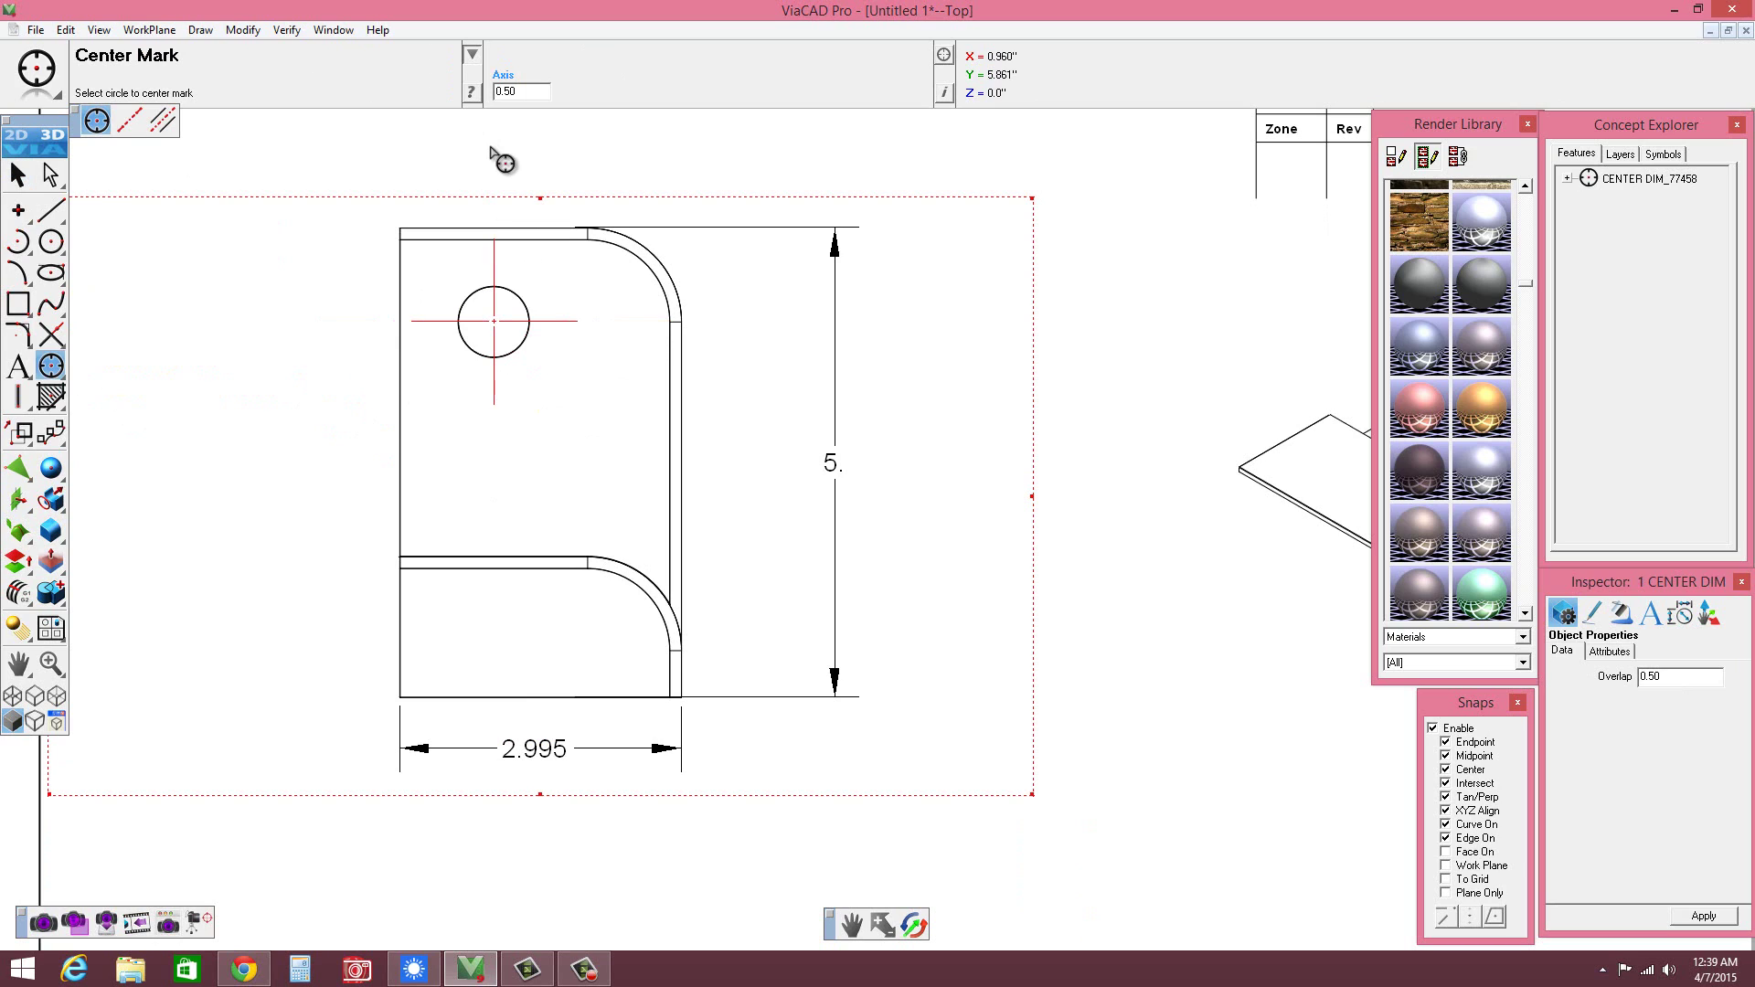
pyautogui.doubleClick(504, 92)
pyautogui.write('25')
pyautogui.press('Return')
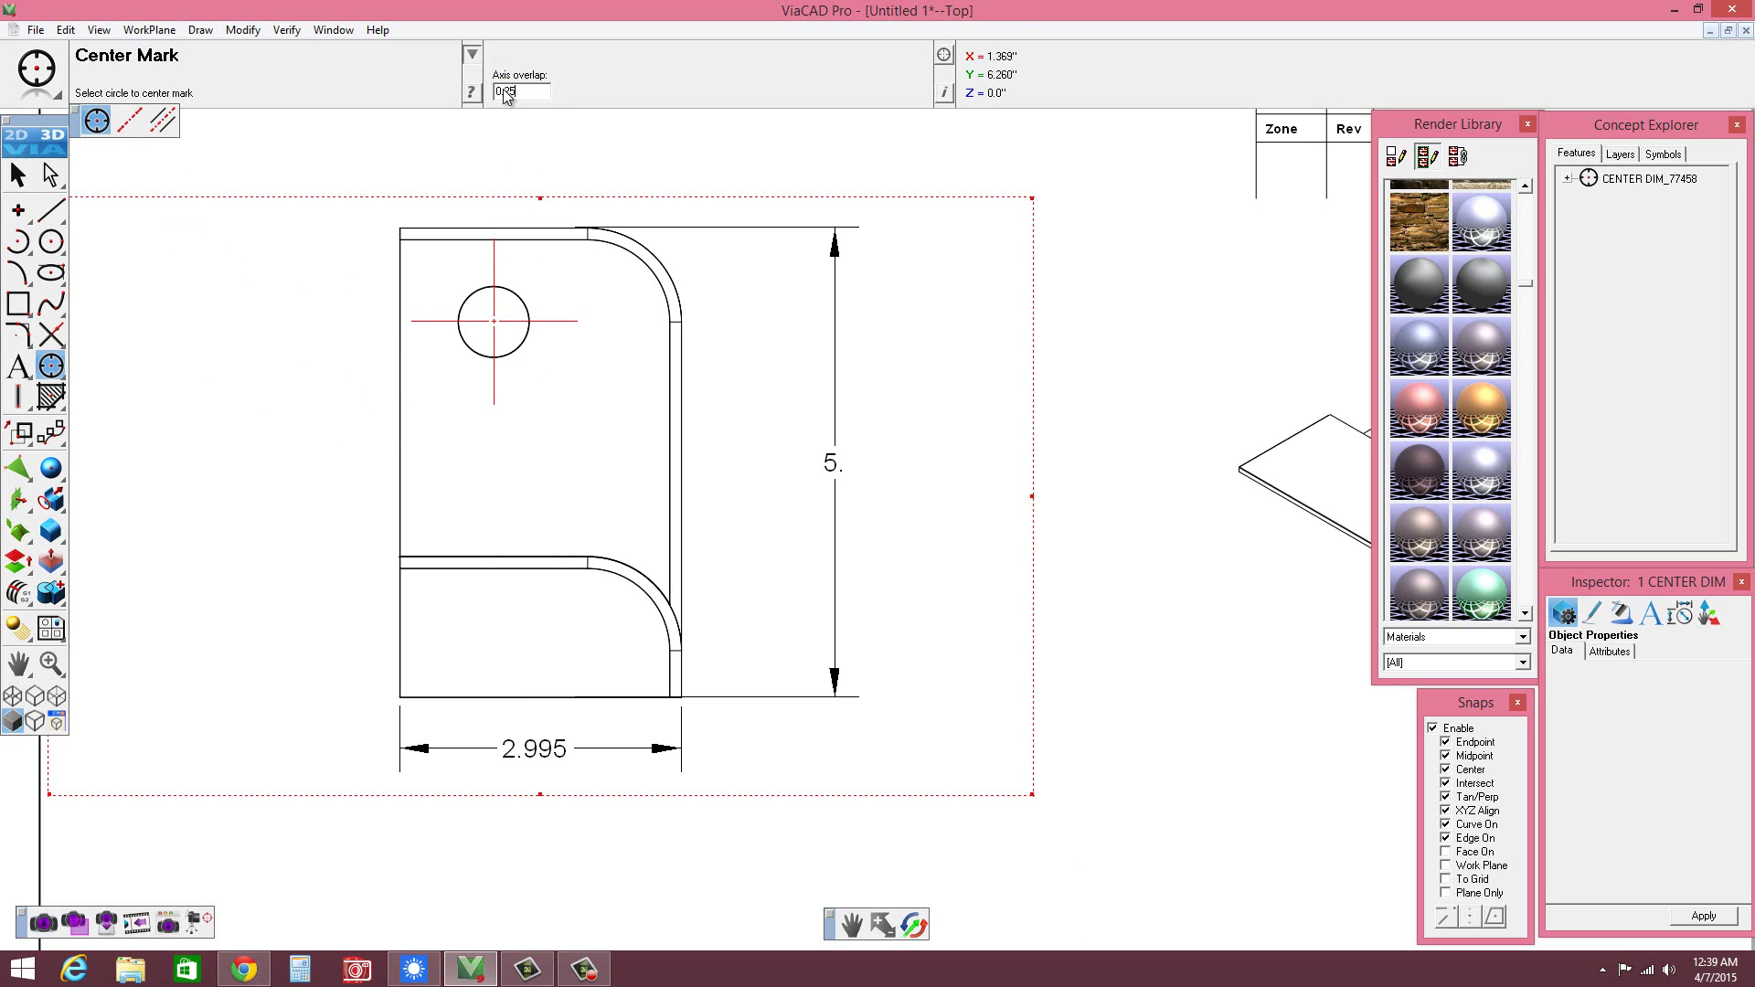
pyautogui.click(16, 173)
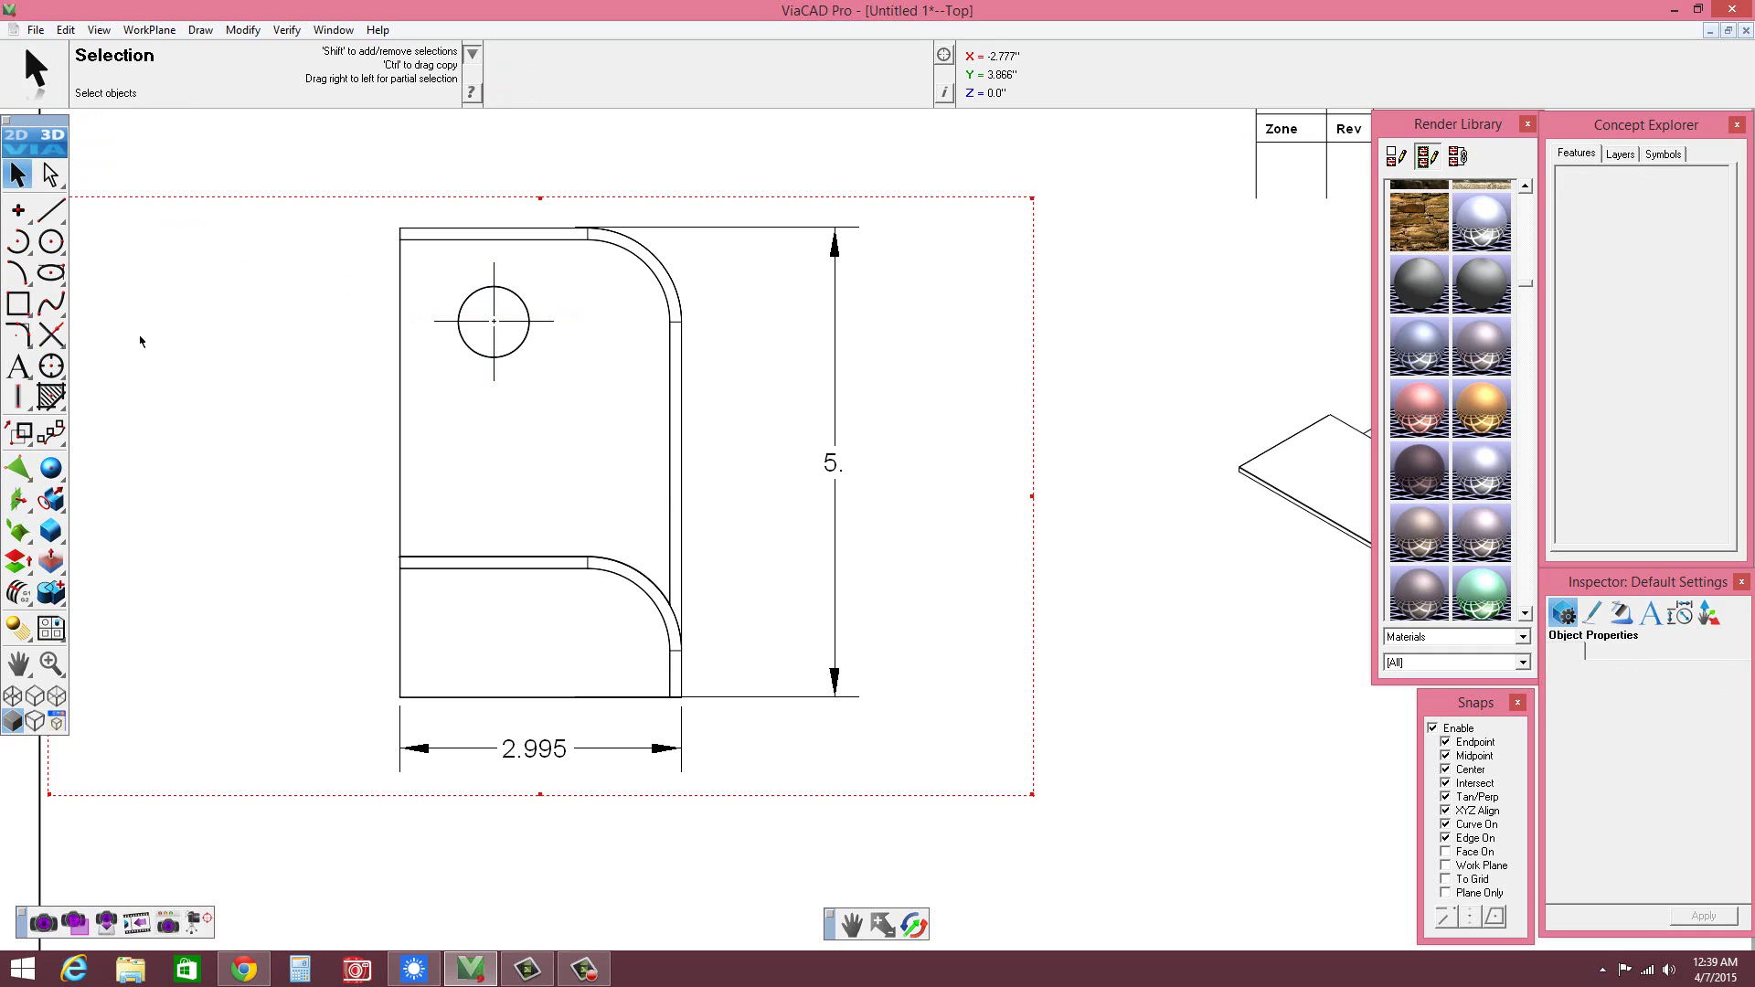
# - Dimension the hole in the top view with a Diameter Out dimension
pyautogui.click(53, 370)
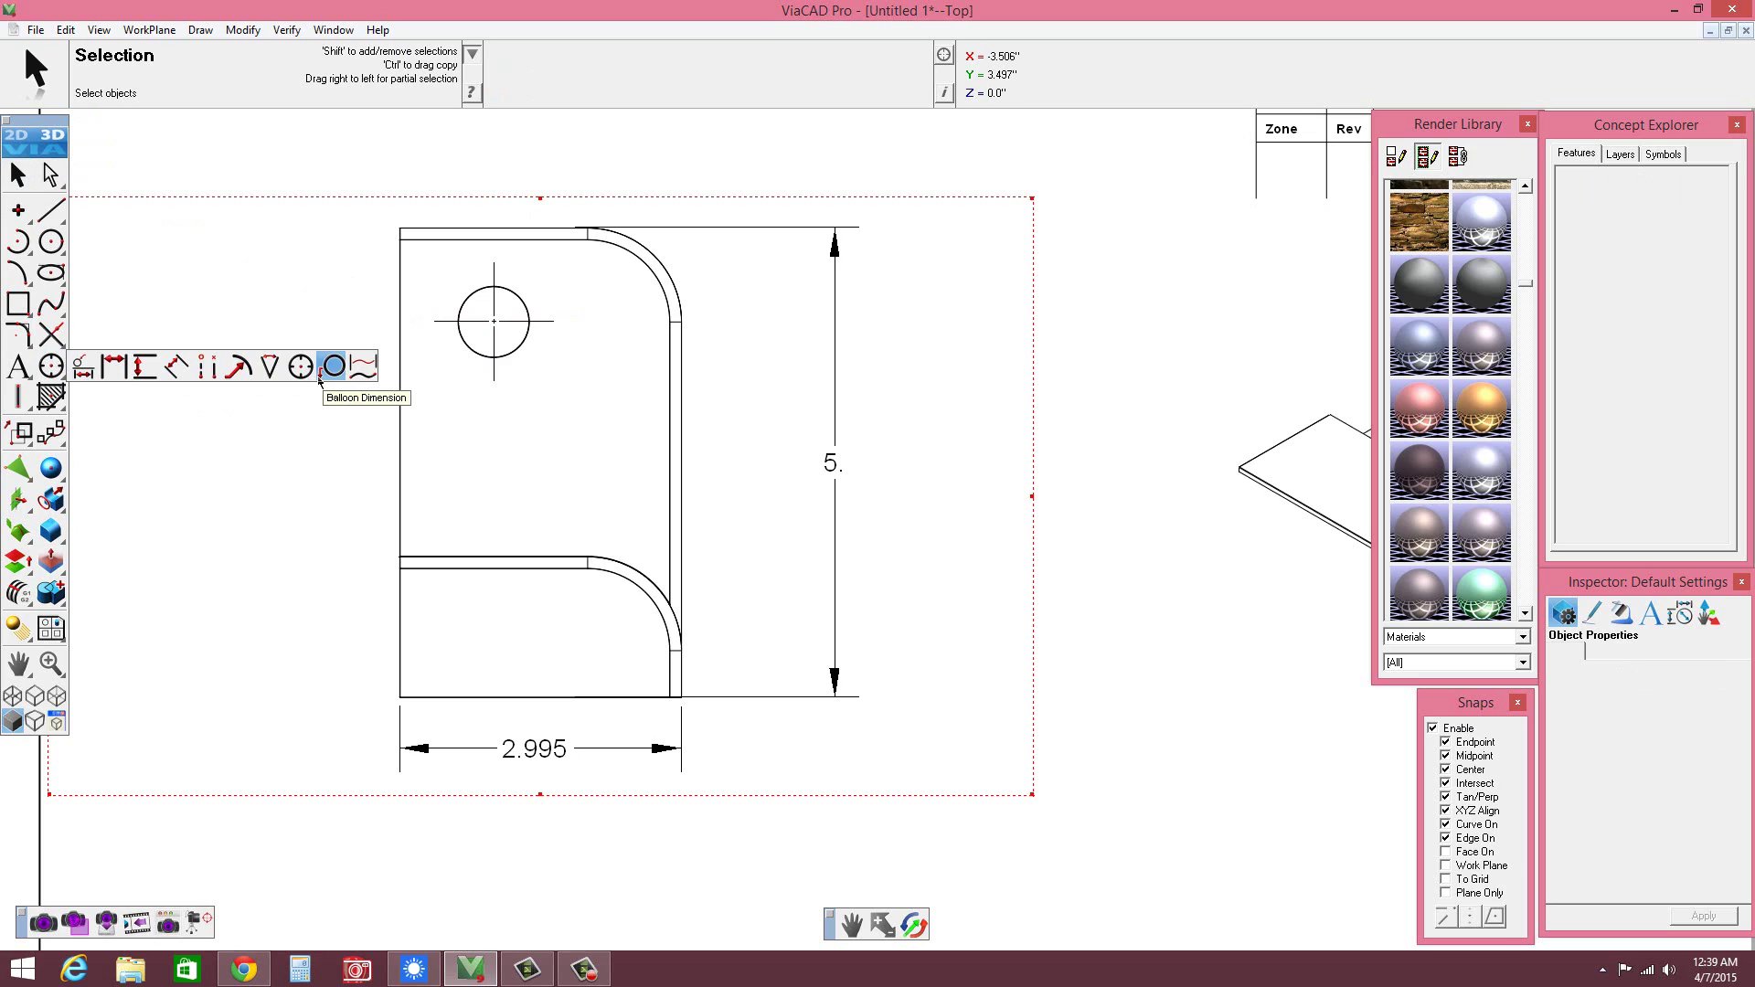
pyautogui.click(245, 372)
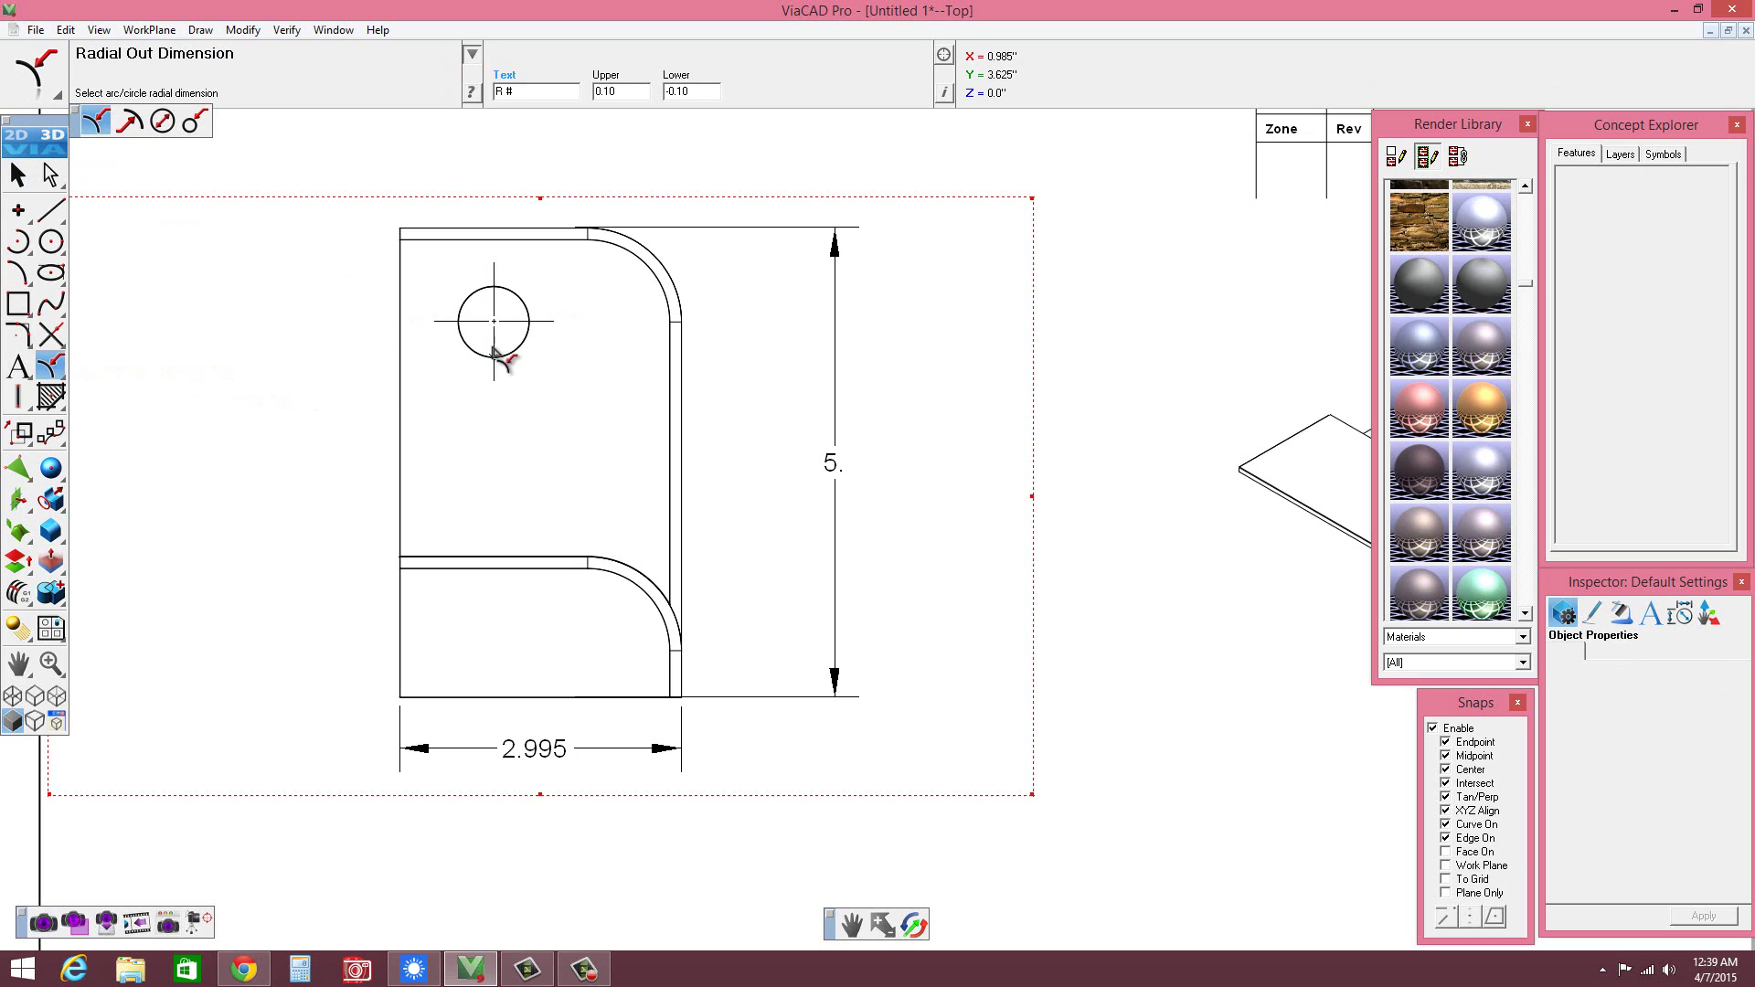
pyautogui.click(196, 125)
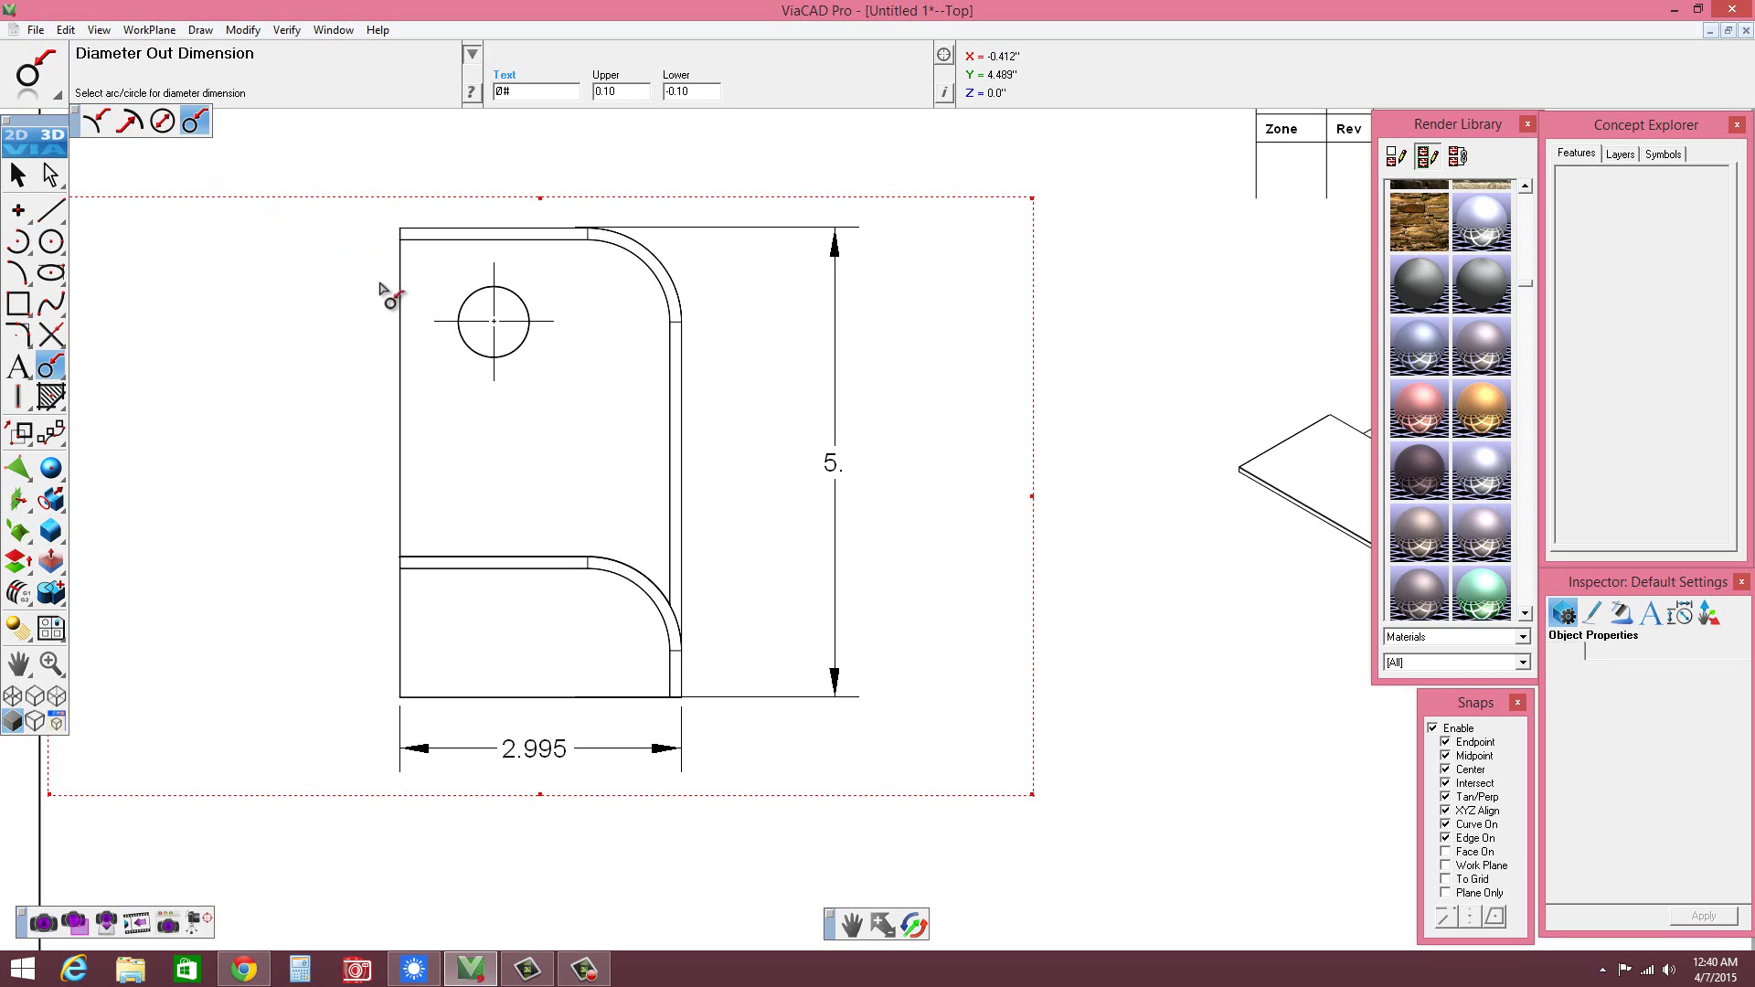
pyautogui.click(468, 292)
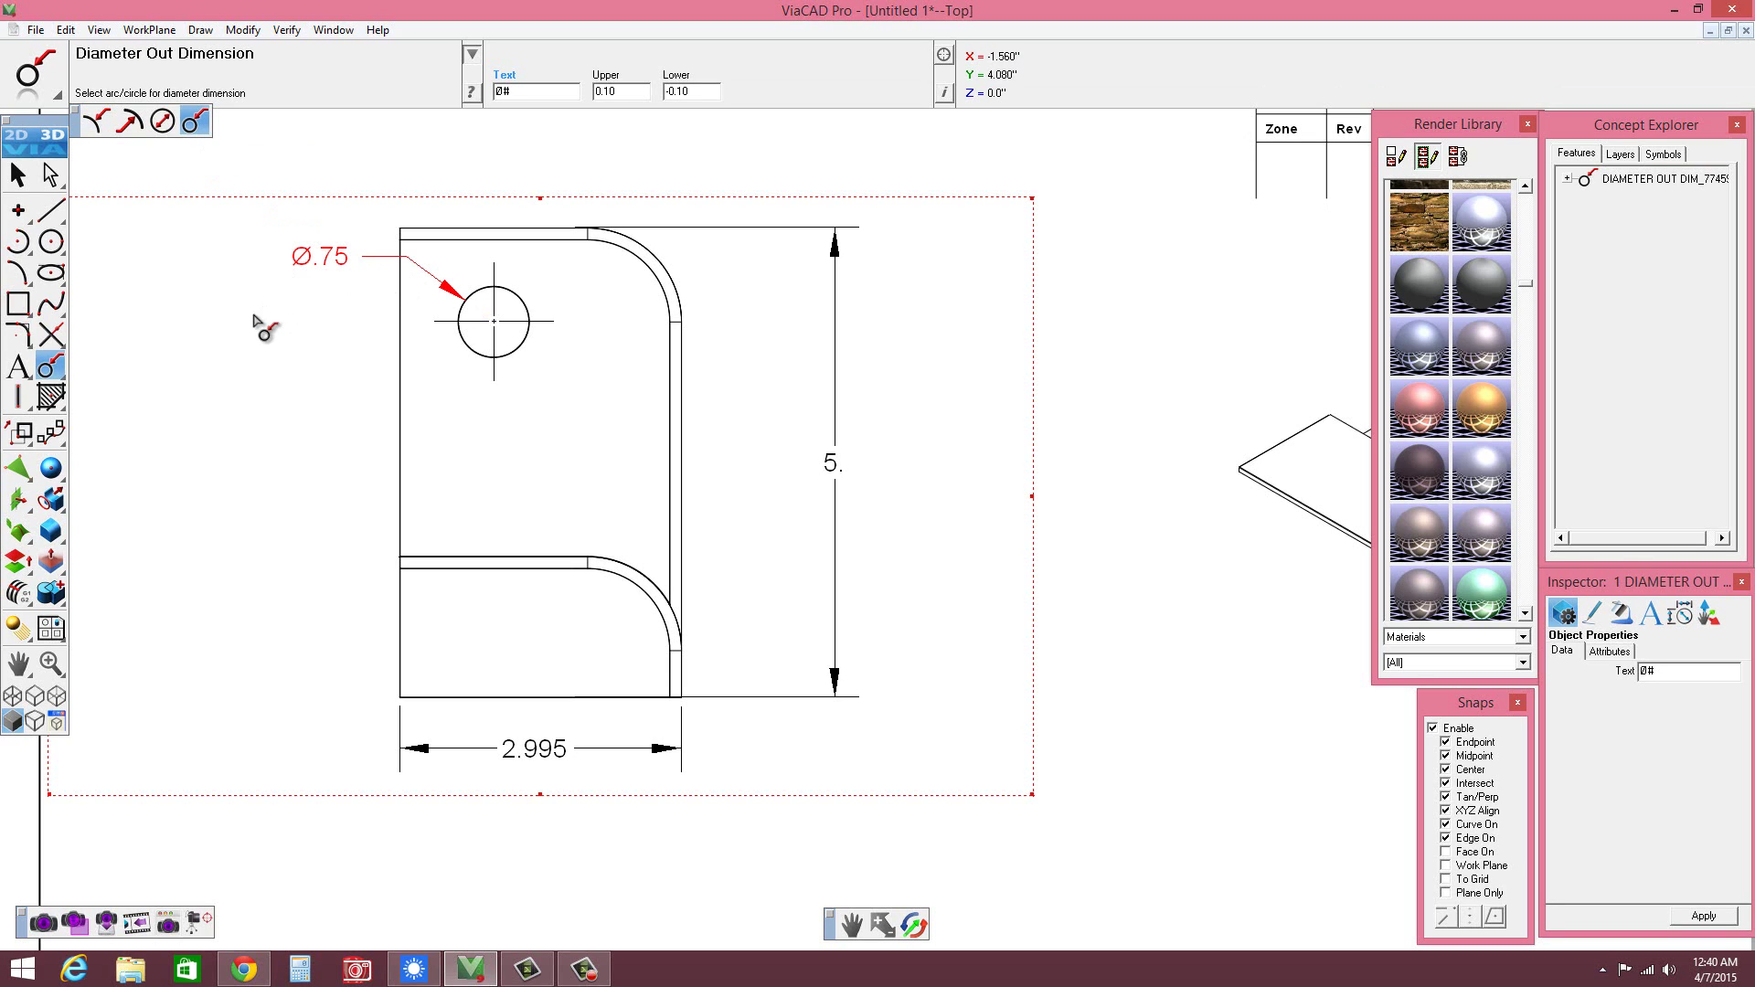
# - Add a Radial Out dimension to the outer arc of the top view's upper-right corner
pyautogui.click(99, 124)
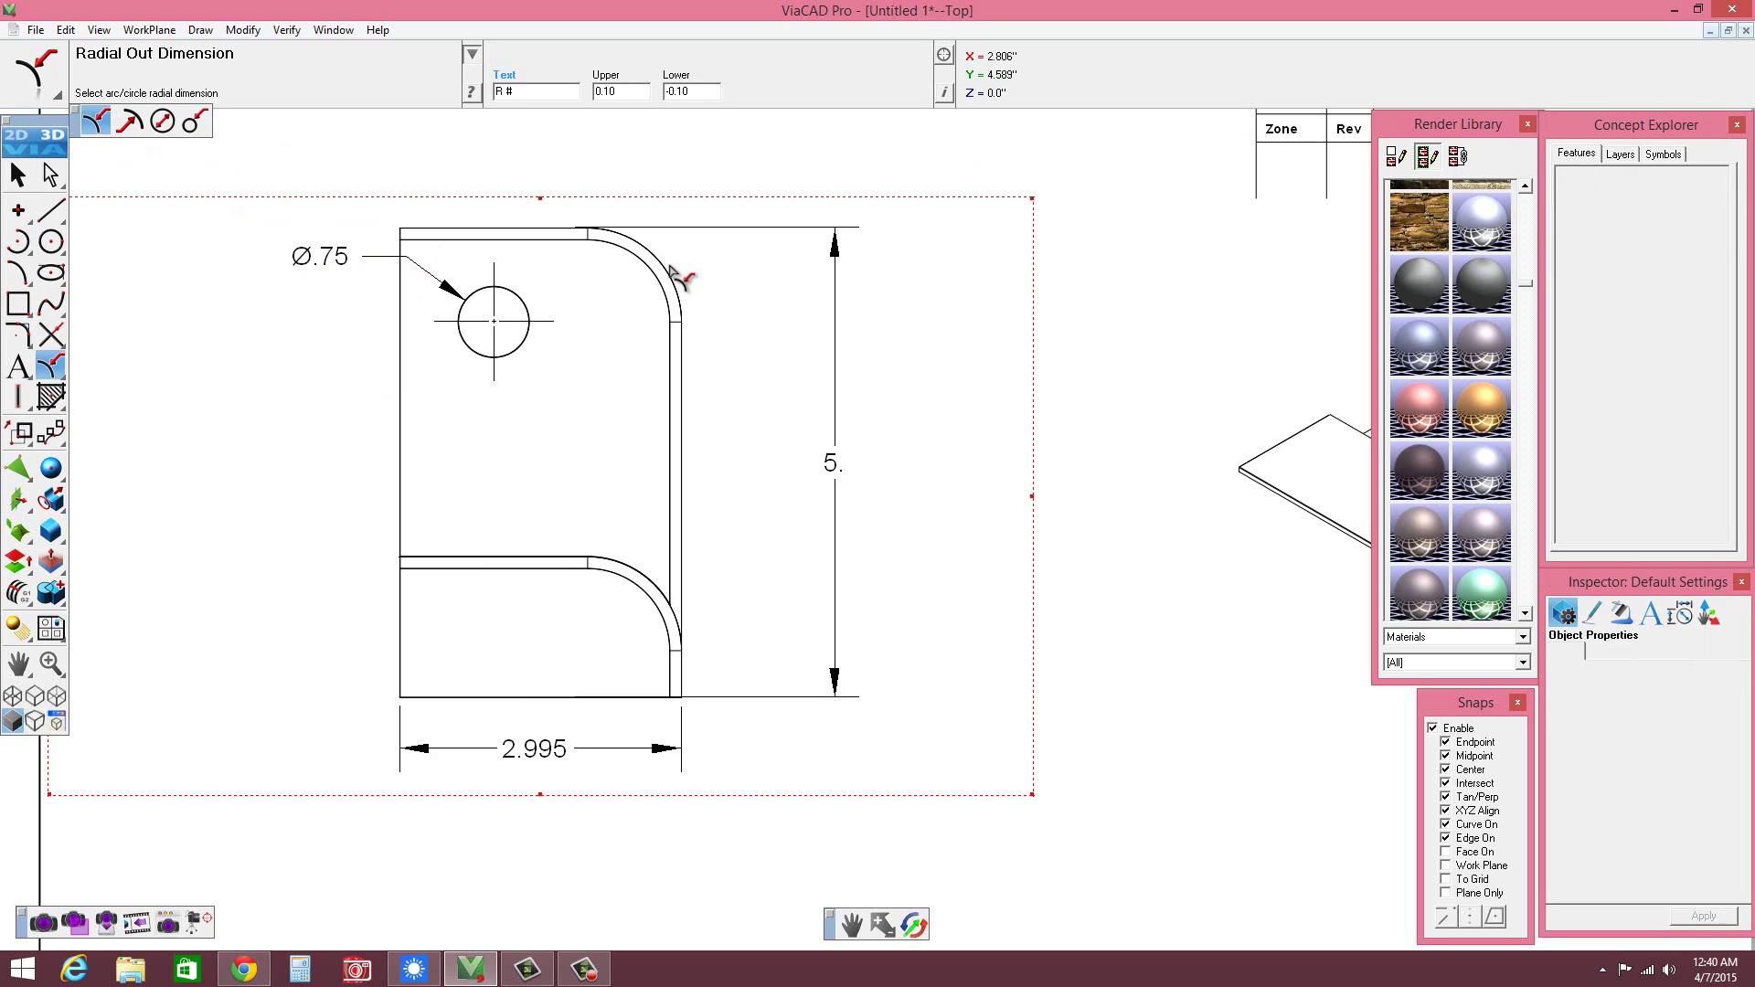
pyautogui.click(667, 268)
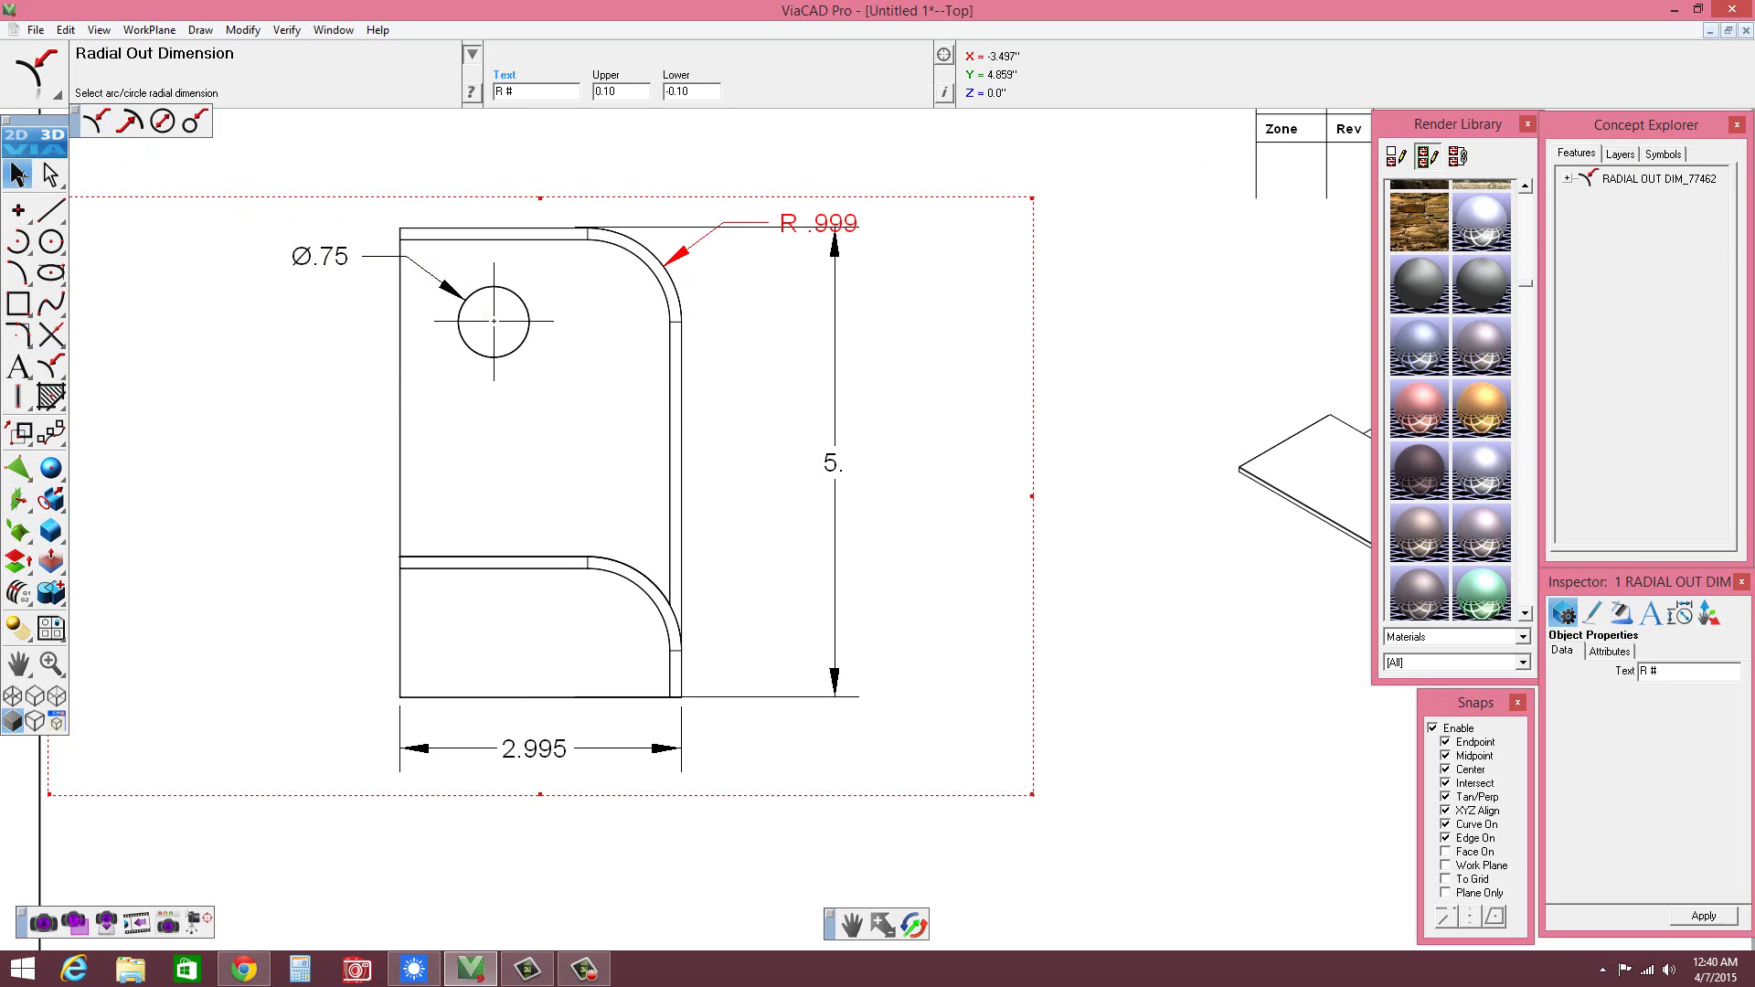
pyautogui.press('Escape')
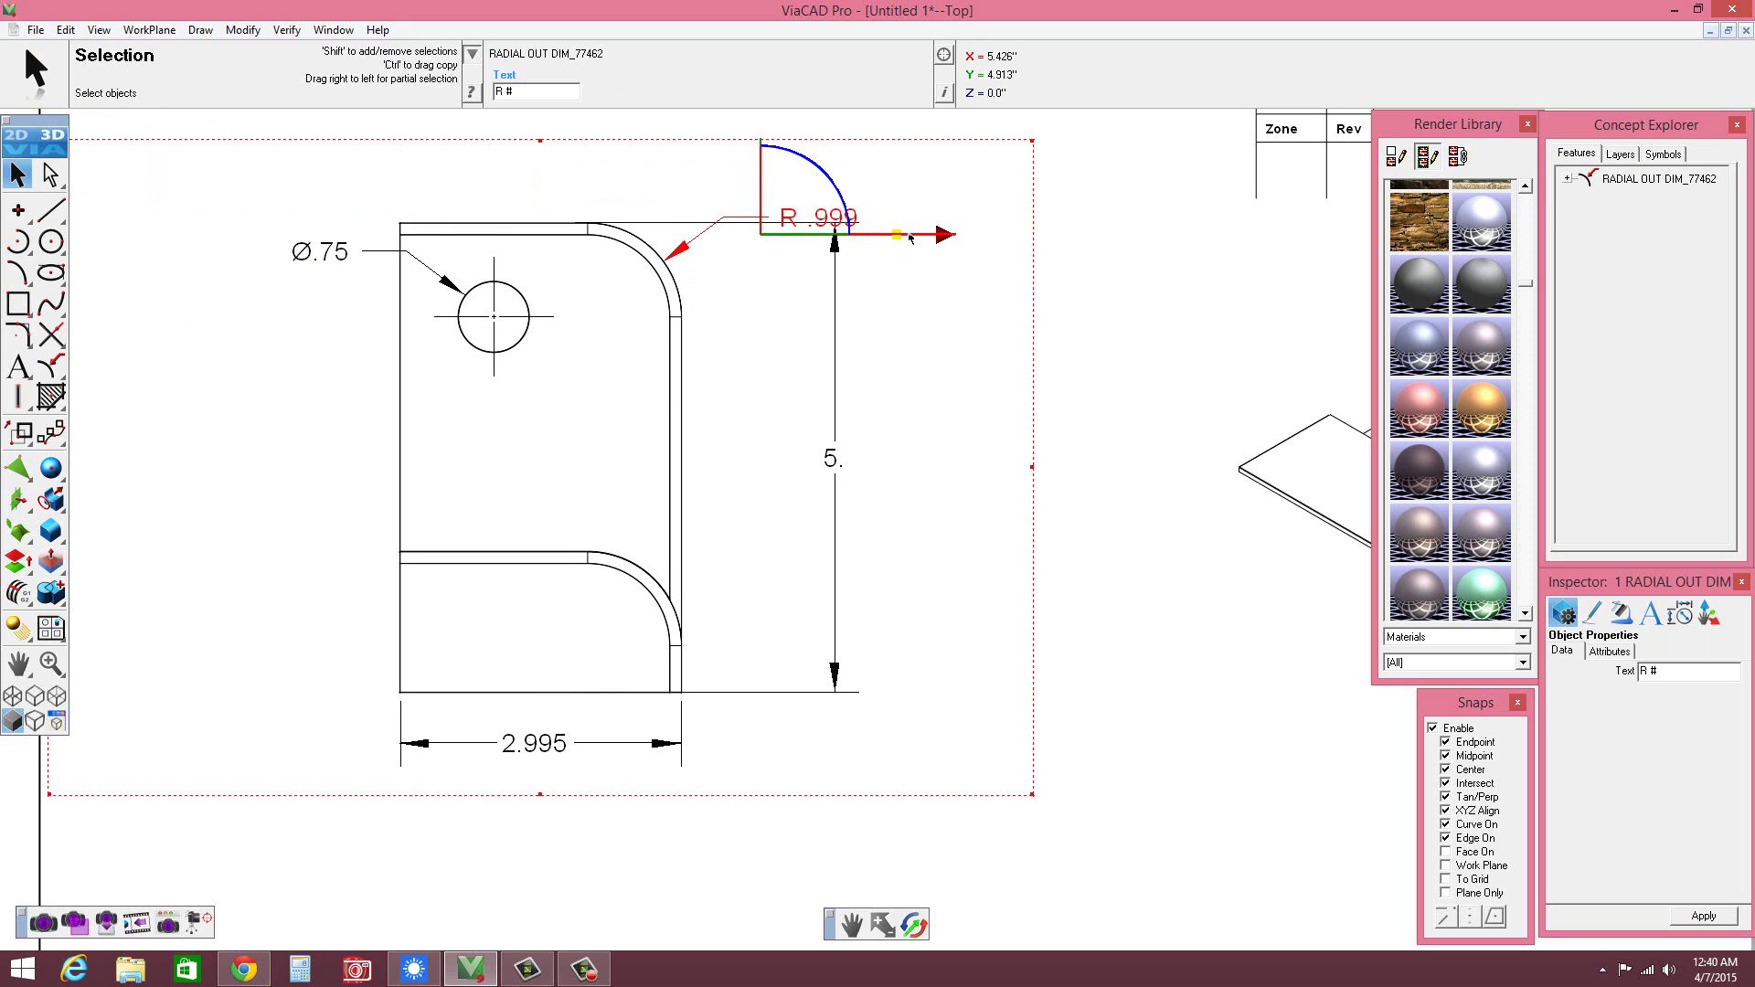
# - Reposition the corner radius dimension's text above the part, clear of the vertical height dimension, with snaps temporarily disabled
pyautogui.moveTo(944, 236); pyautogui.dragTo(964, 236)
pyautogui.scroll(-2, 829, 357)
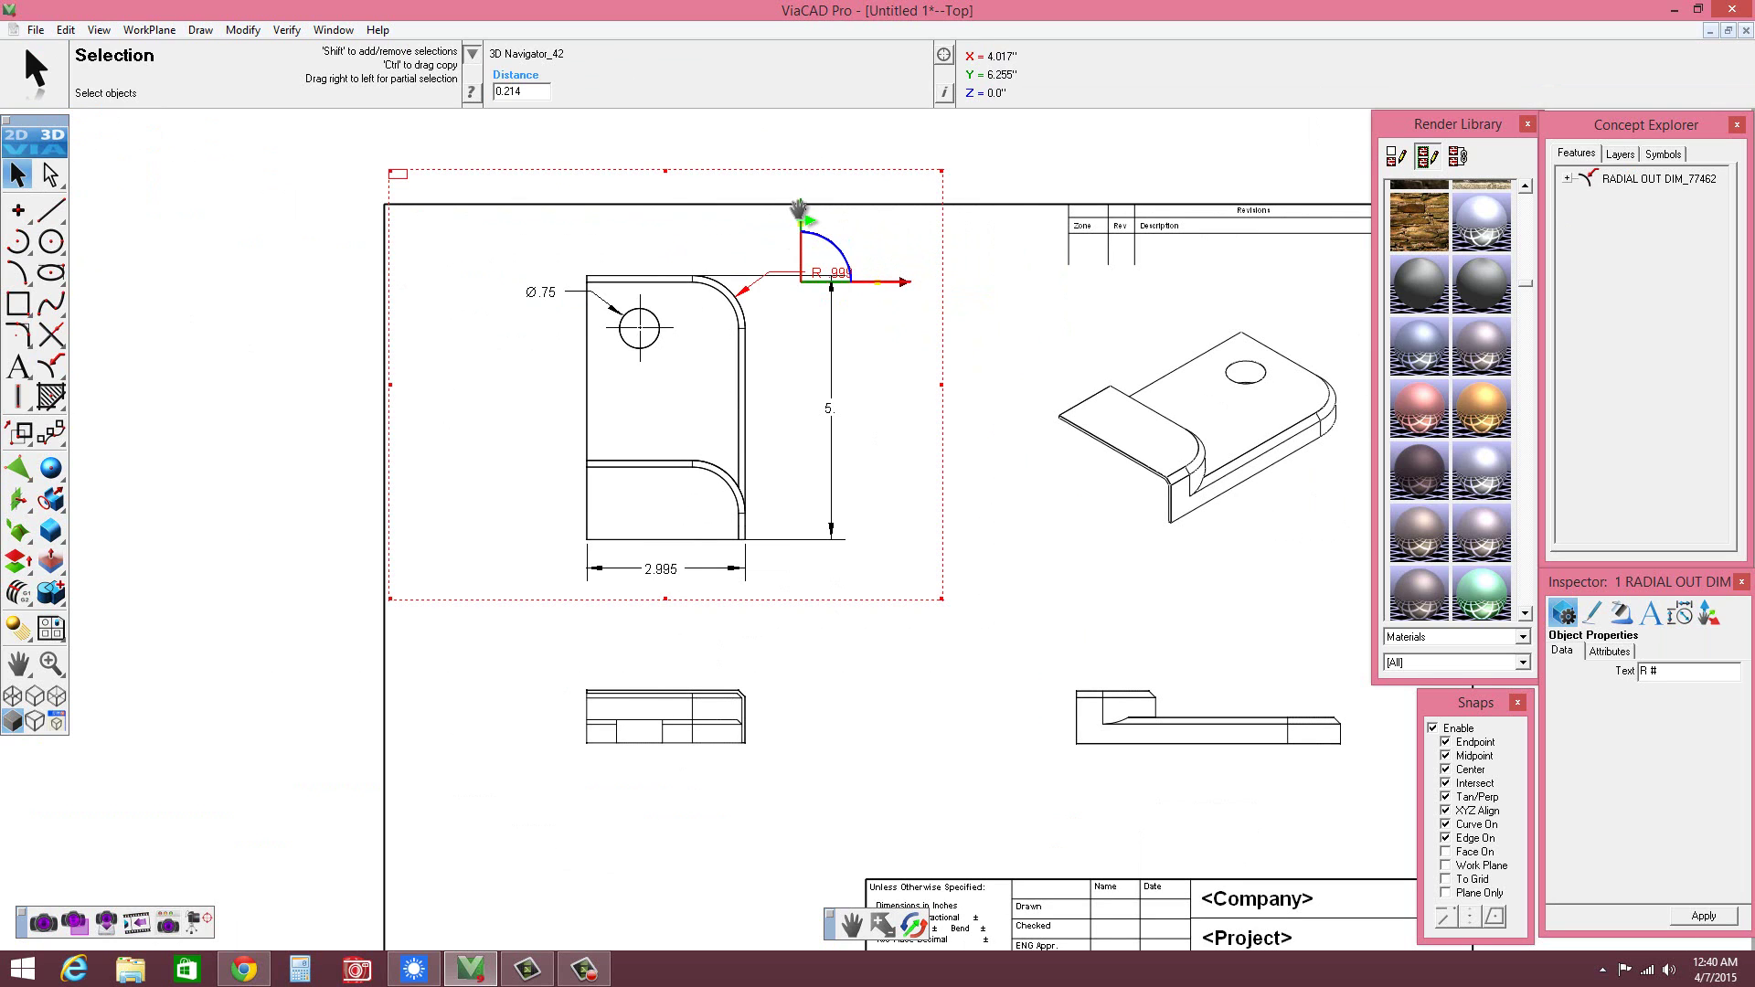
pyautogui.press('F3')
pyautogui.moveTo(802, 211); pyautogui.dragTo(803, 188)
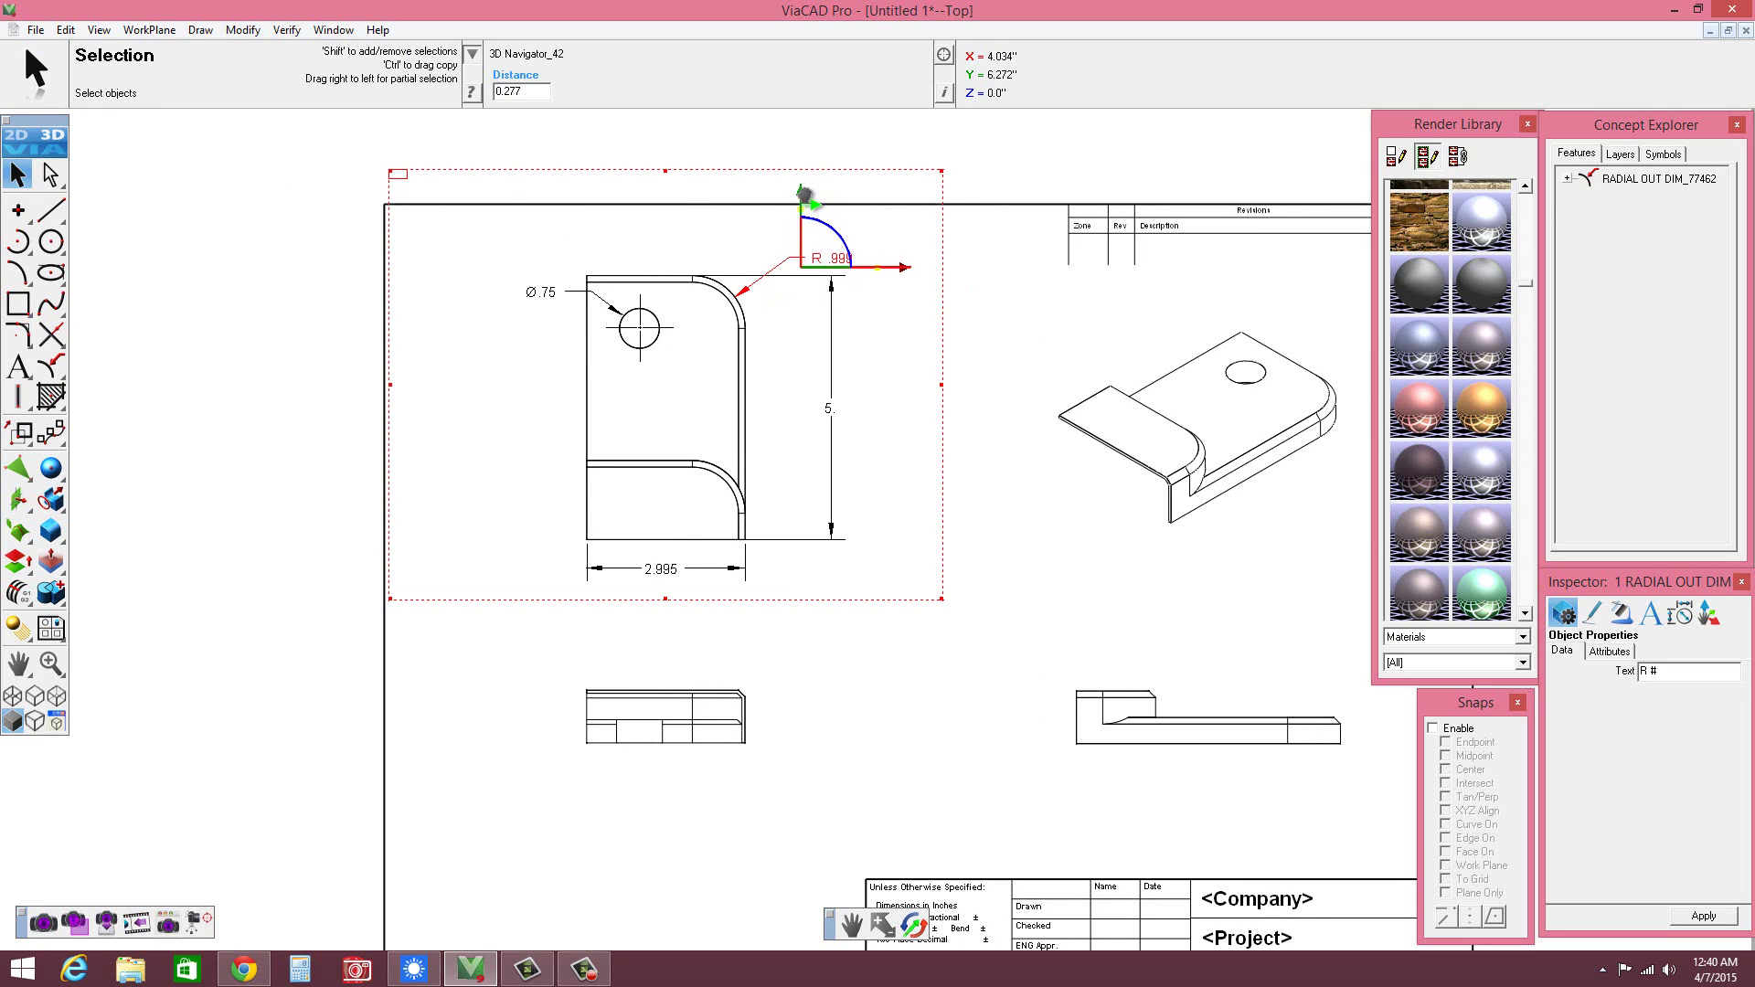
pyautogui.press('F3')
pyautogui.press('F3')
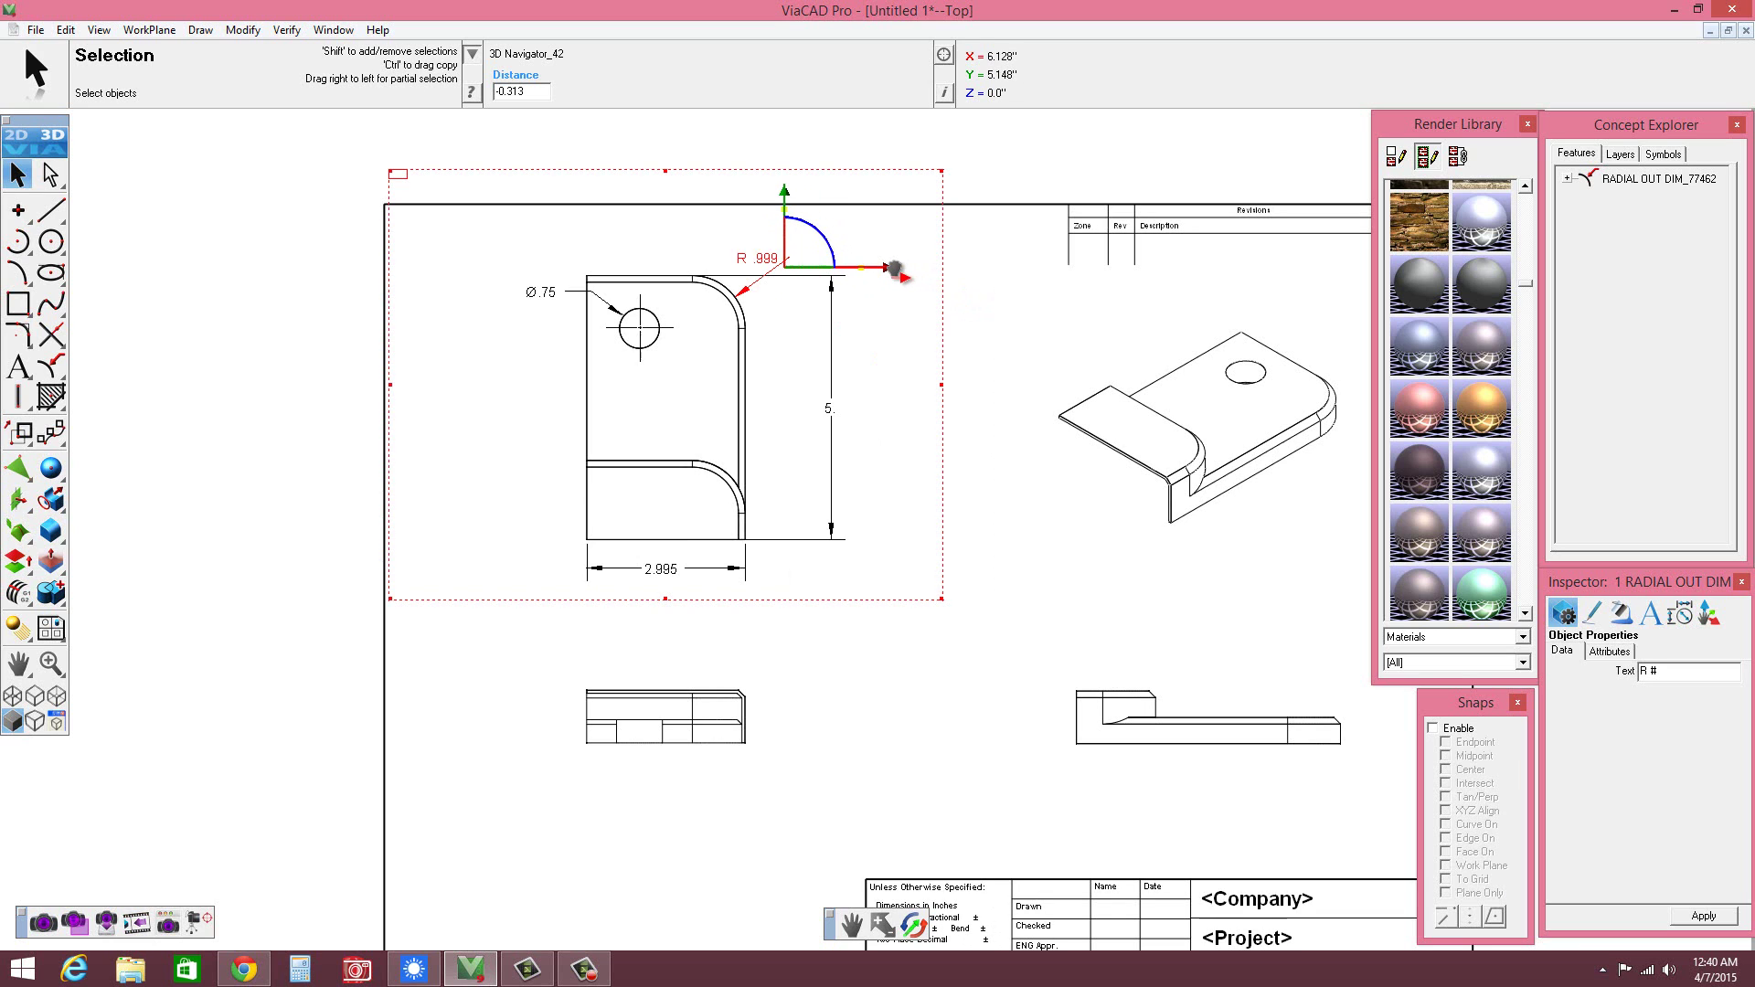
pyautogui.press('F3')
pyautogui.click(883, 373)
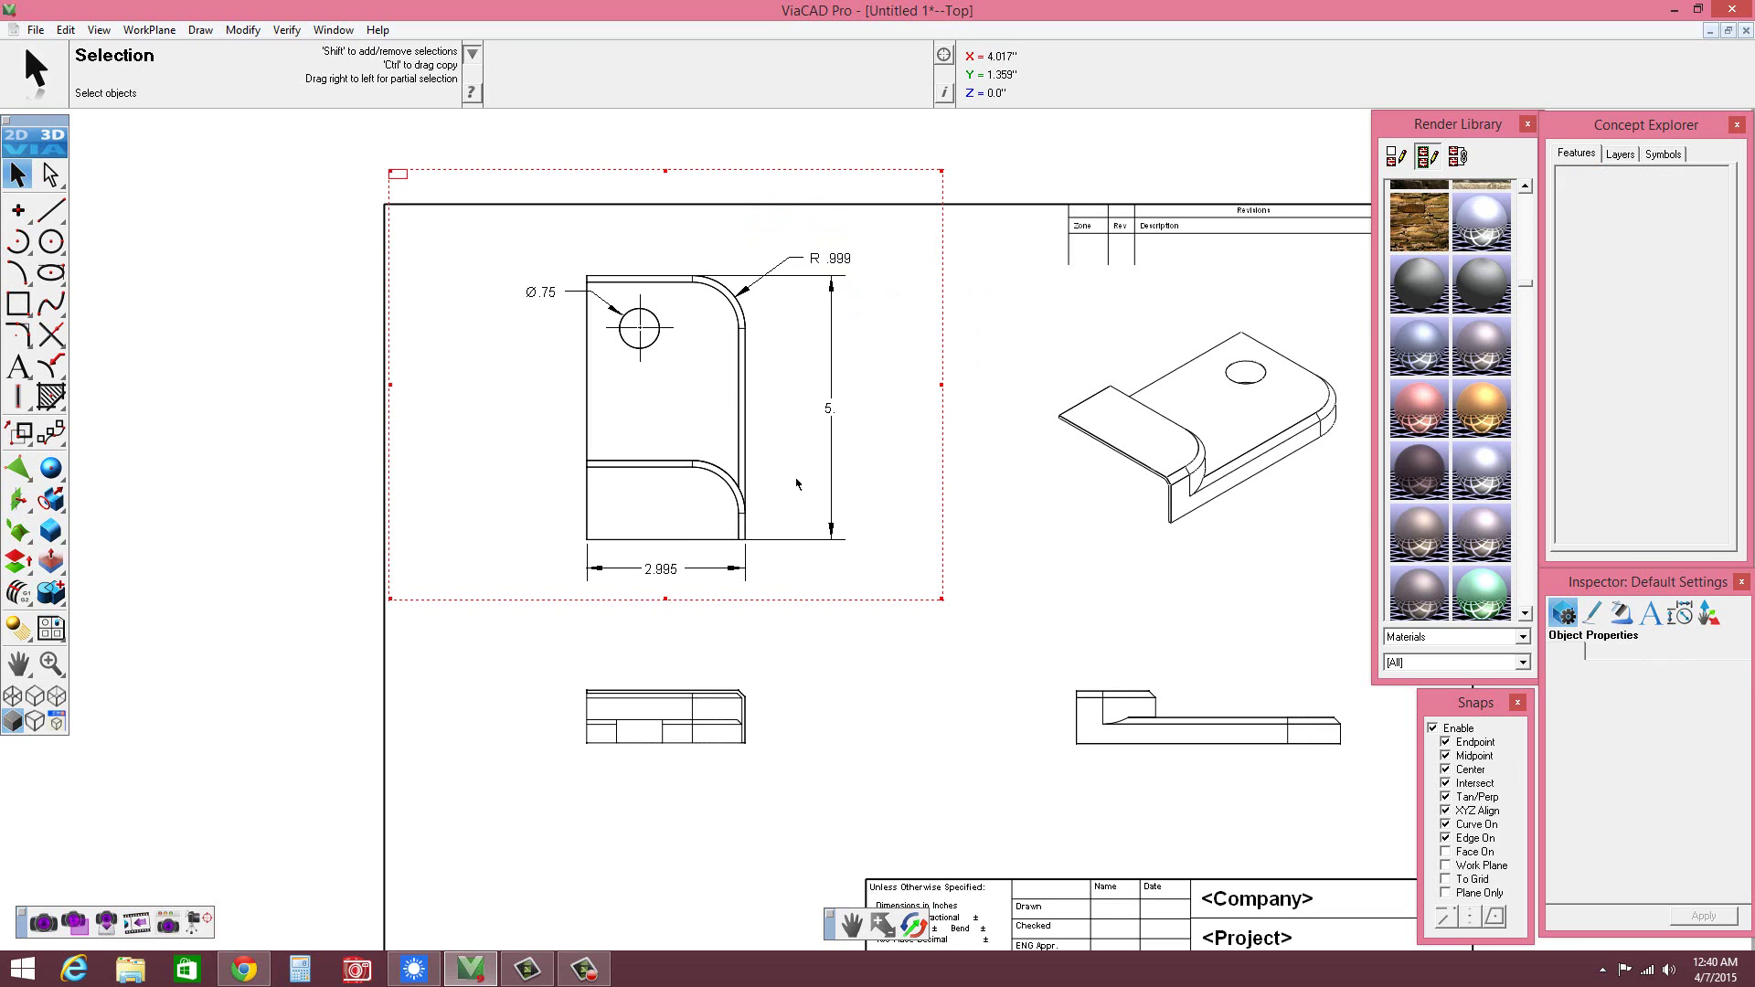
# - Change the corner radius dimension's text to "R # 2 PLCS."
pyautogui.scroll(1, 728, 388)
pyautogui.scroll(1, 724, 356)
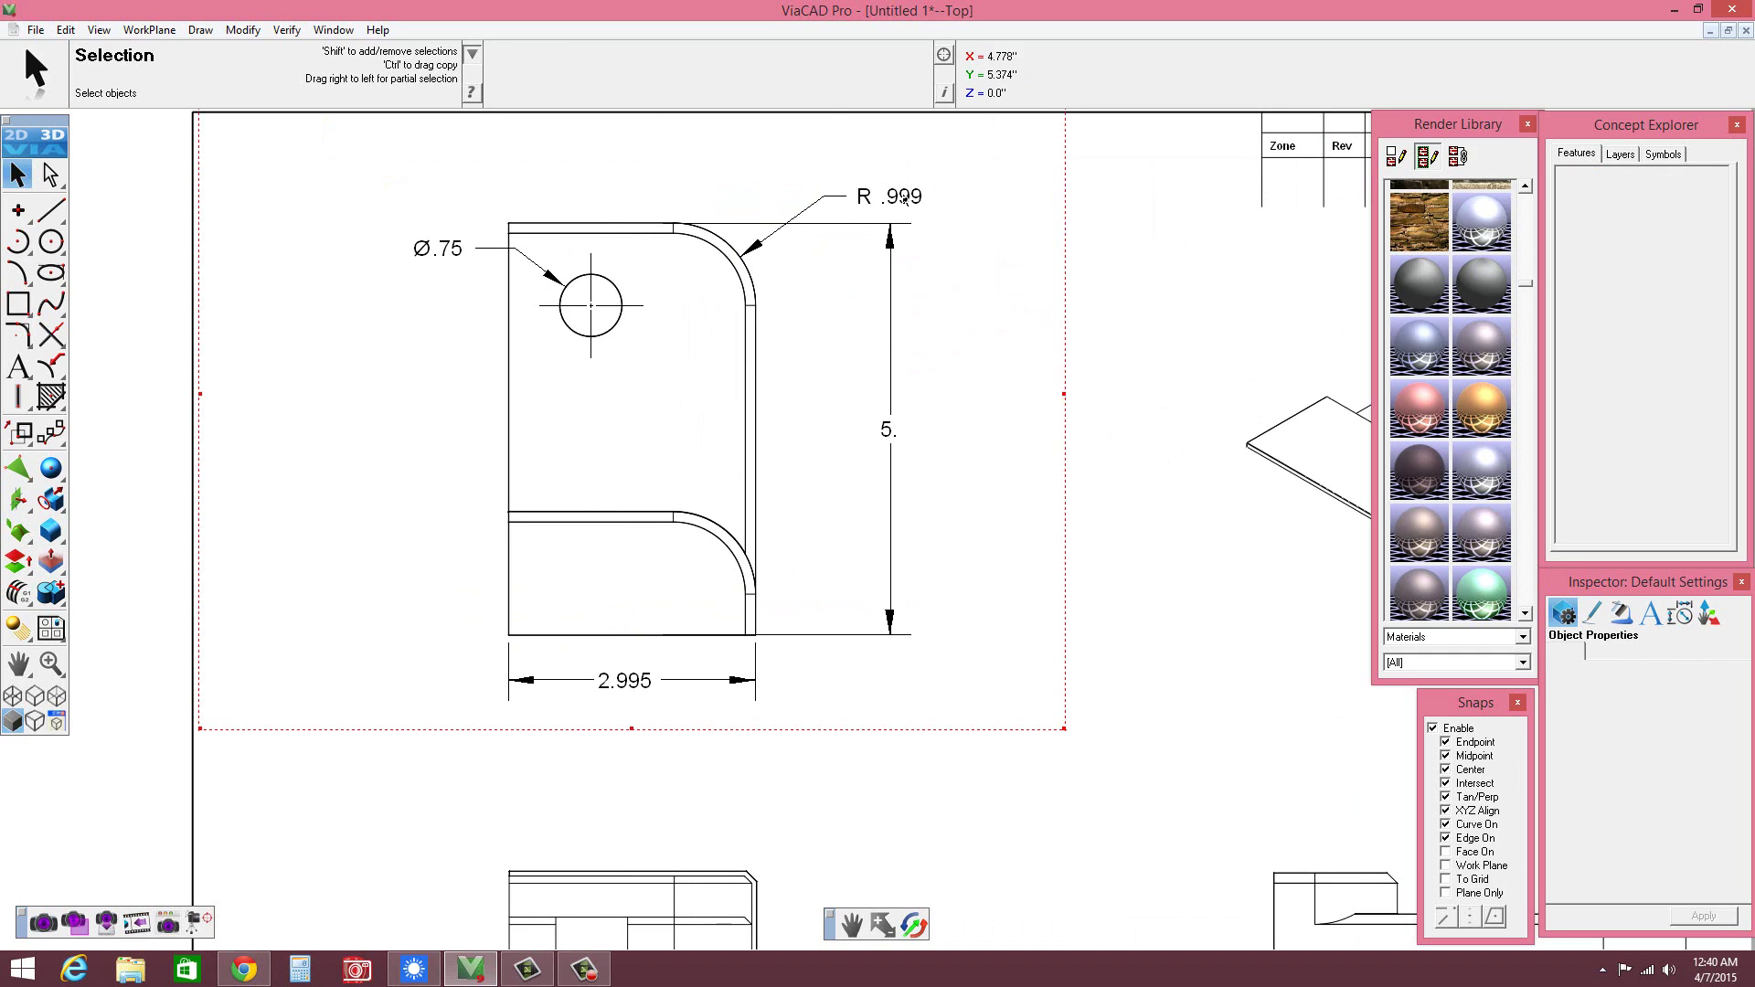
pyautogui.click(794, 180)
pyautogui.click(517, 93)
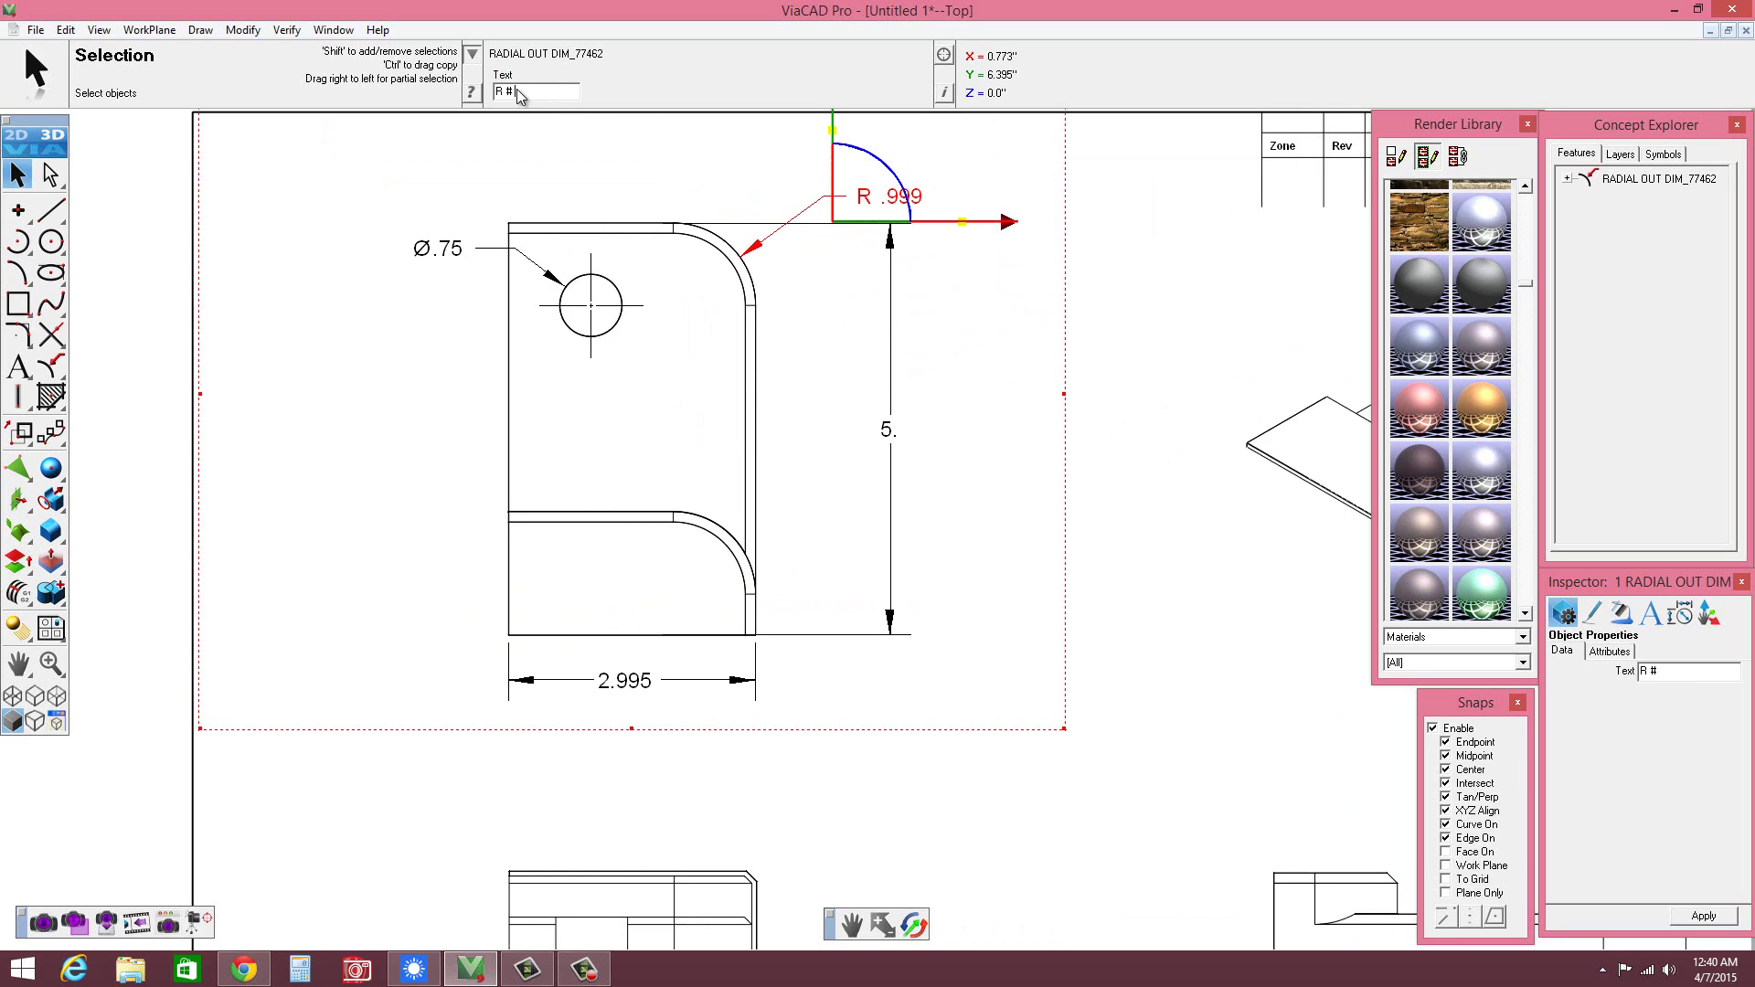
pyautogui.press('shift')
pyautogui.write('R # 2 PLCS.')
pyautogui.press('Return')
pyautogui.click(984, 423)
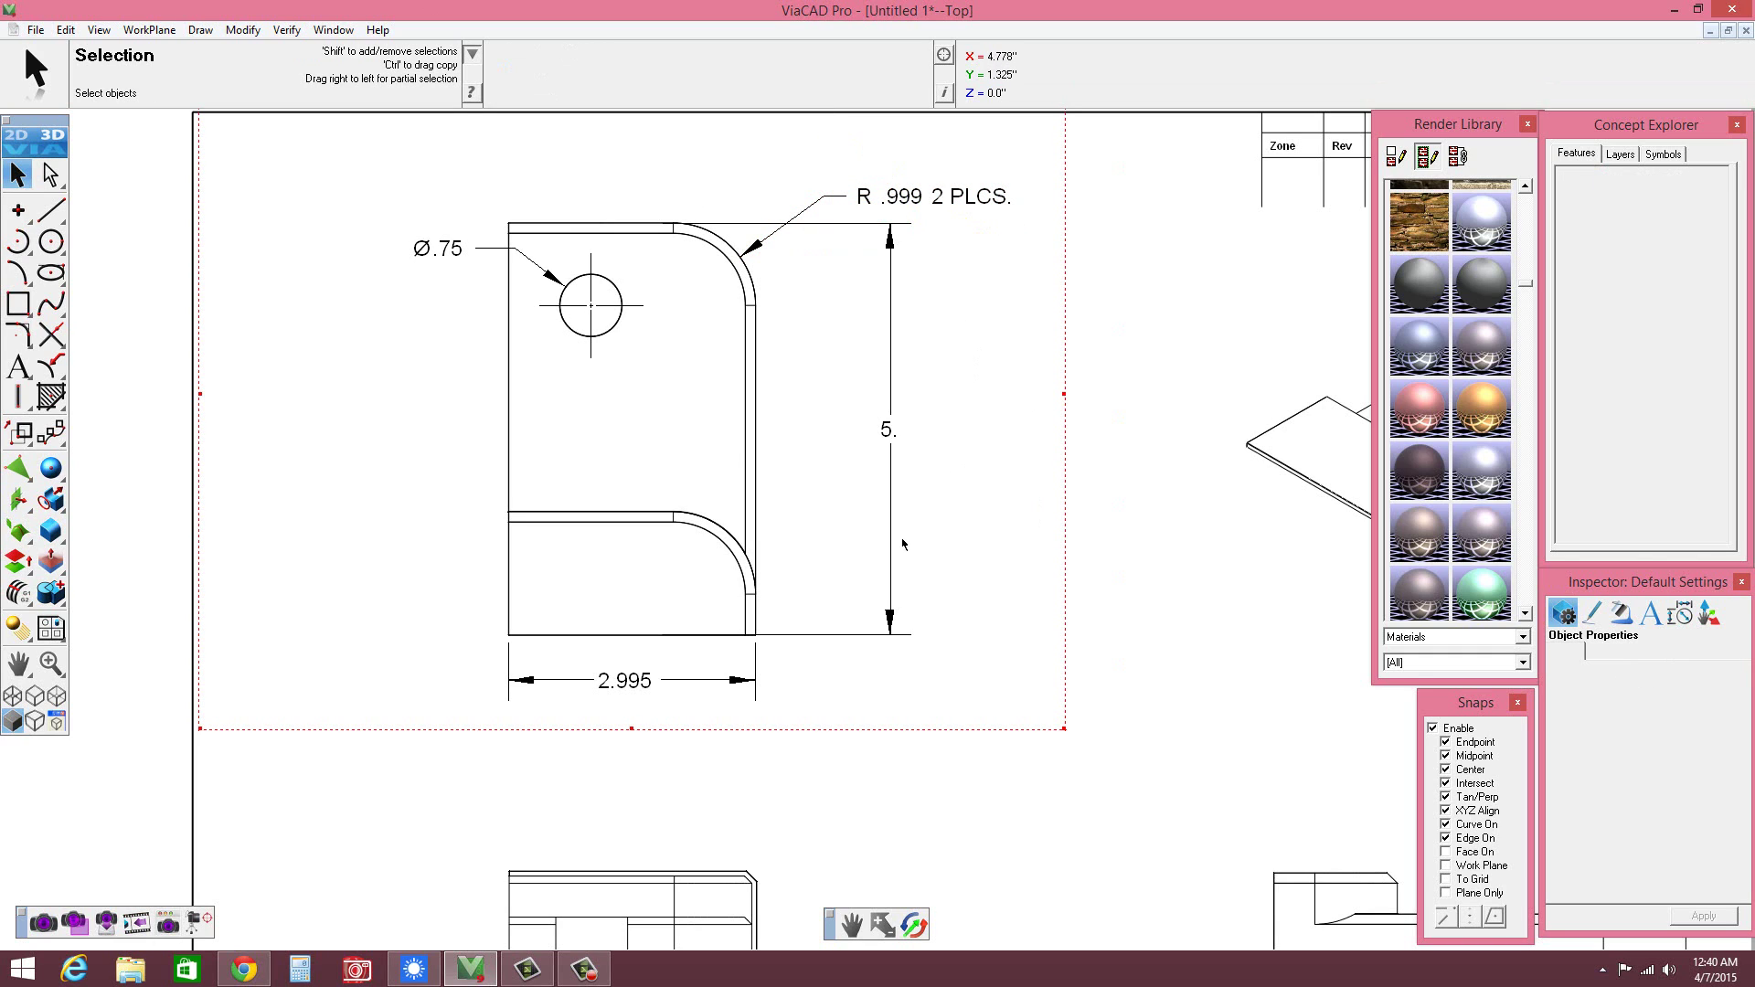
# - Create vertical section A-A through the center of the hole in the top view
pyautogui.scroll(-1, 869, 613)
pyautogui.scroll(-1, 840, 571)
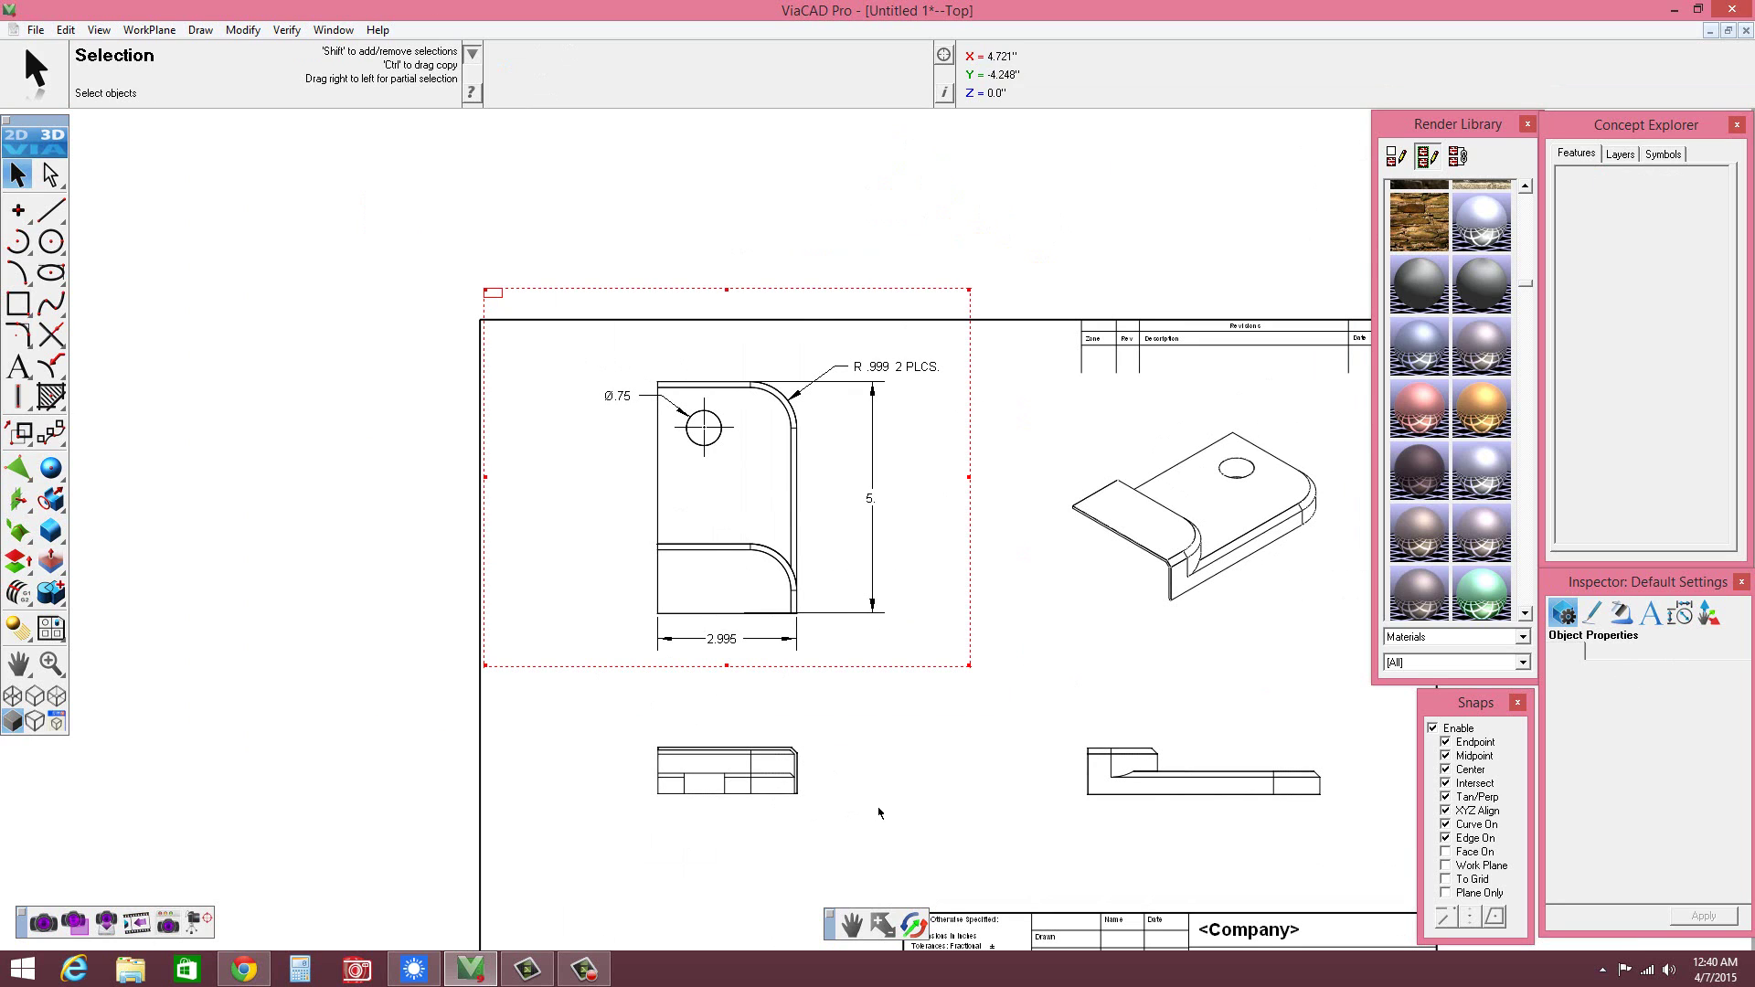
pyautogui.scroll(2, 813, 759)
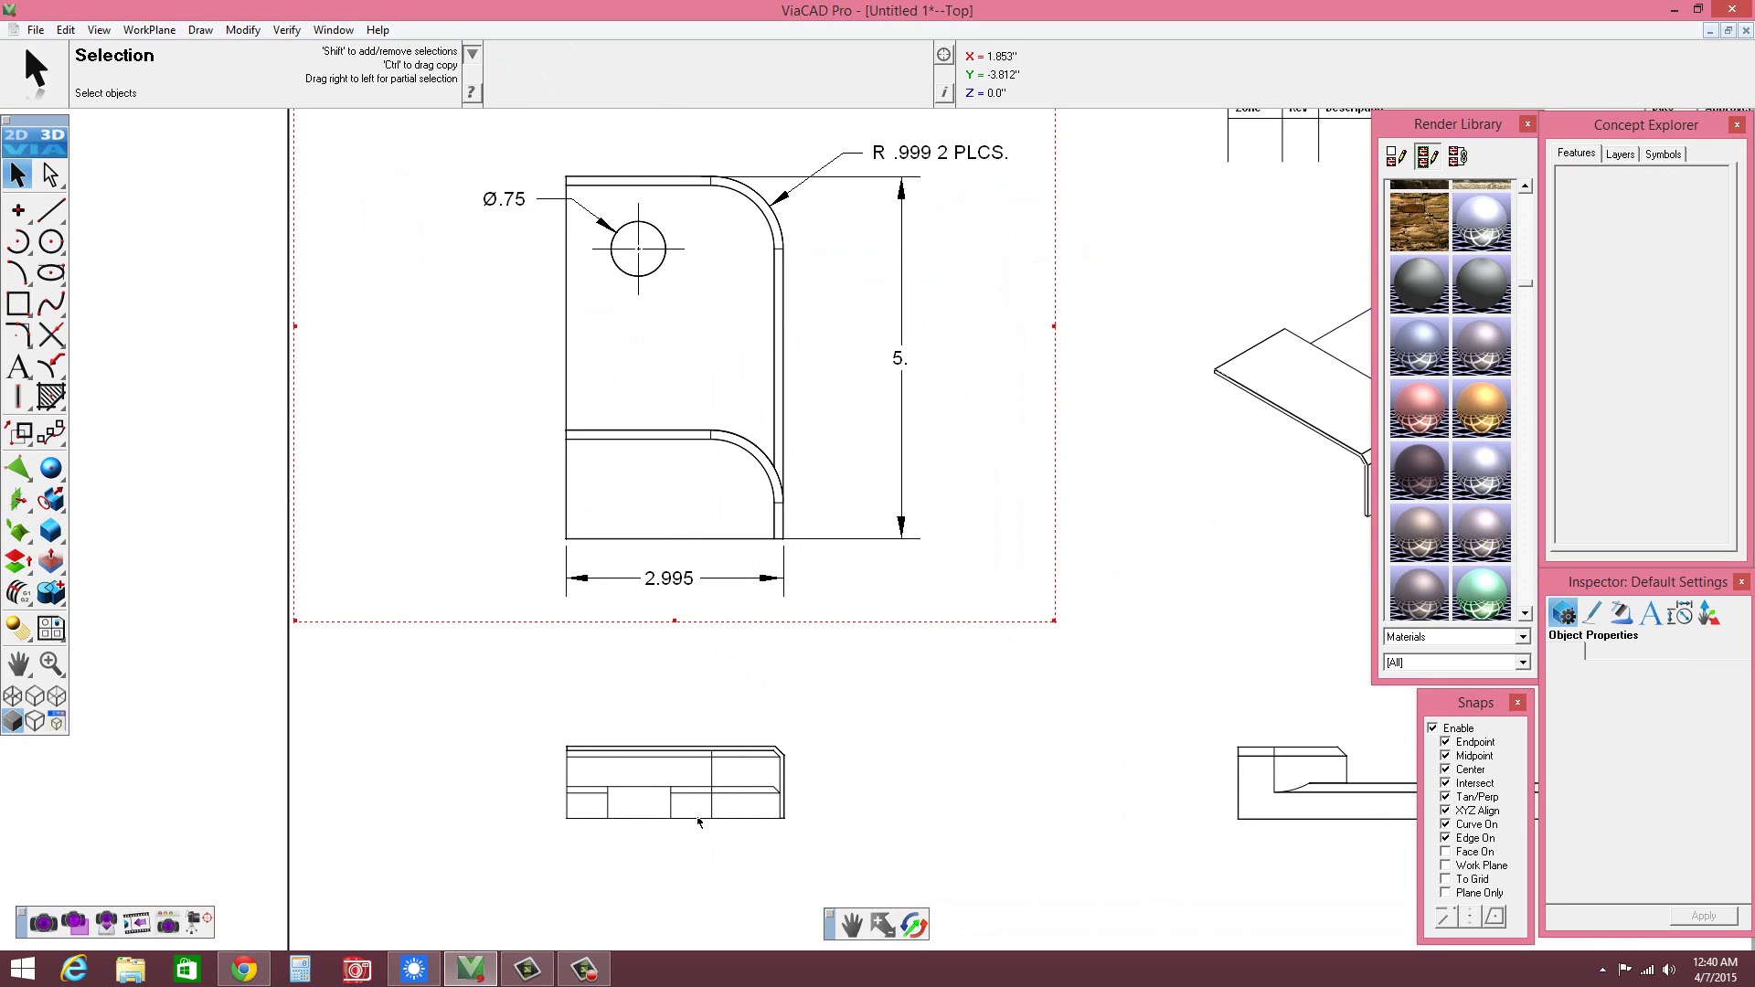
pyautogui.scroll(2, 698, 822)
pyautogui.click(63, 642)
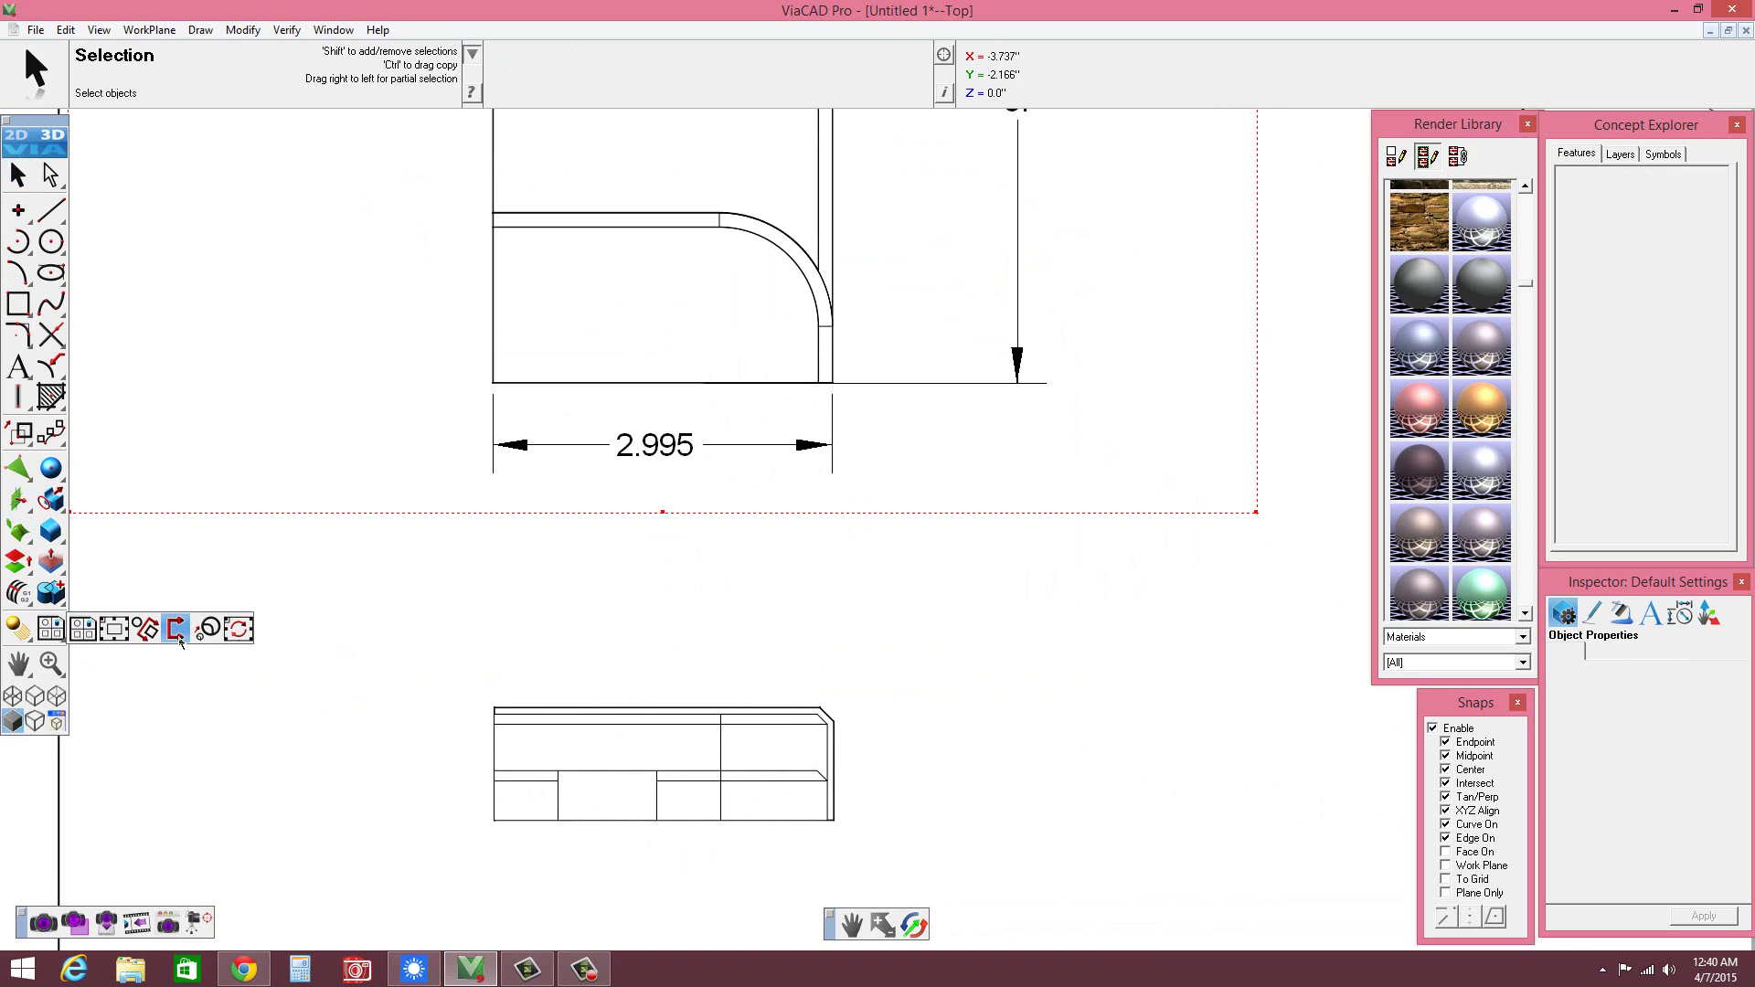
pyautogui.click(176, 629)
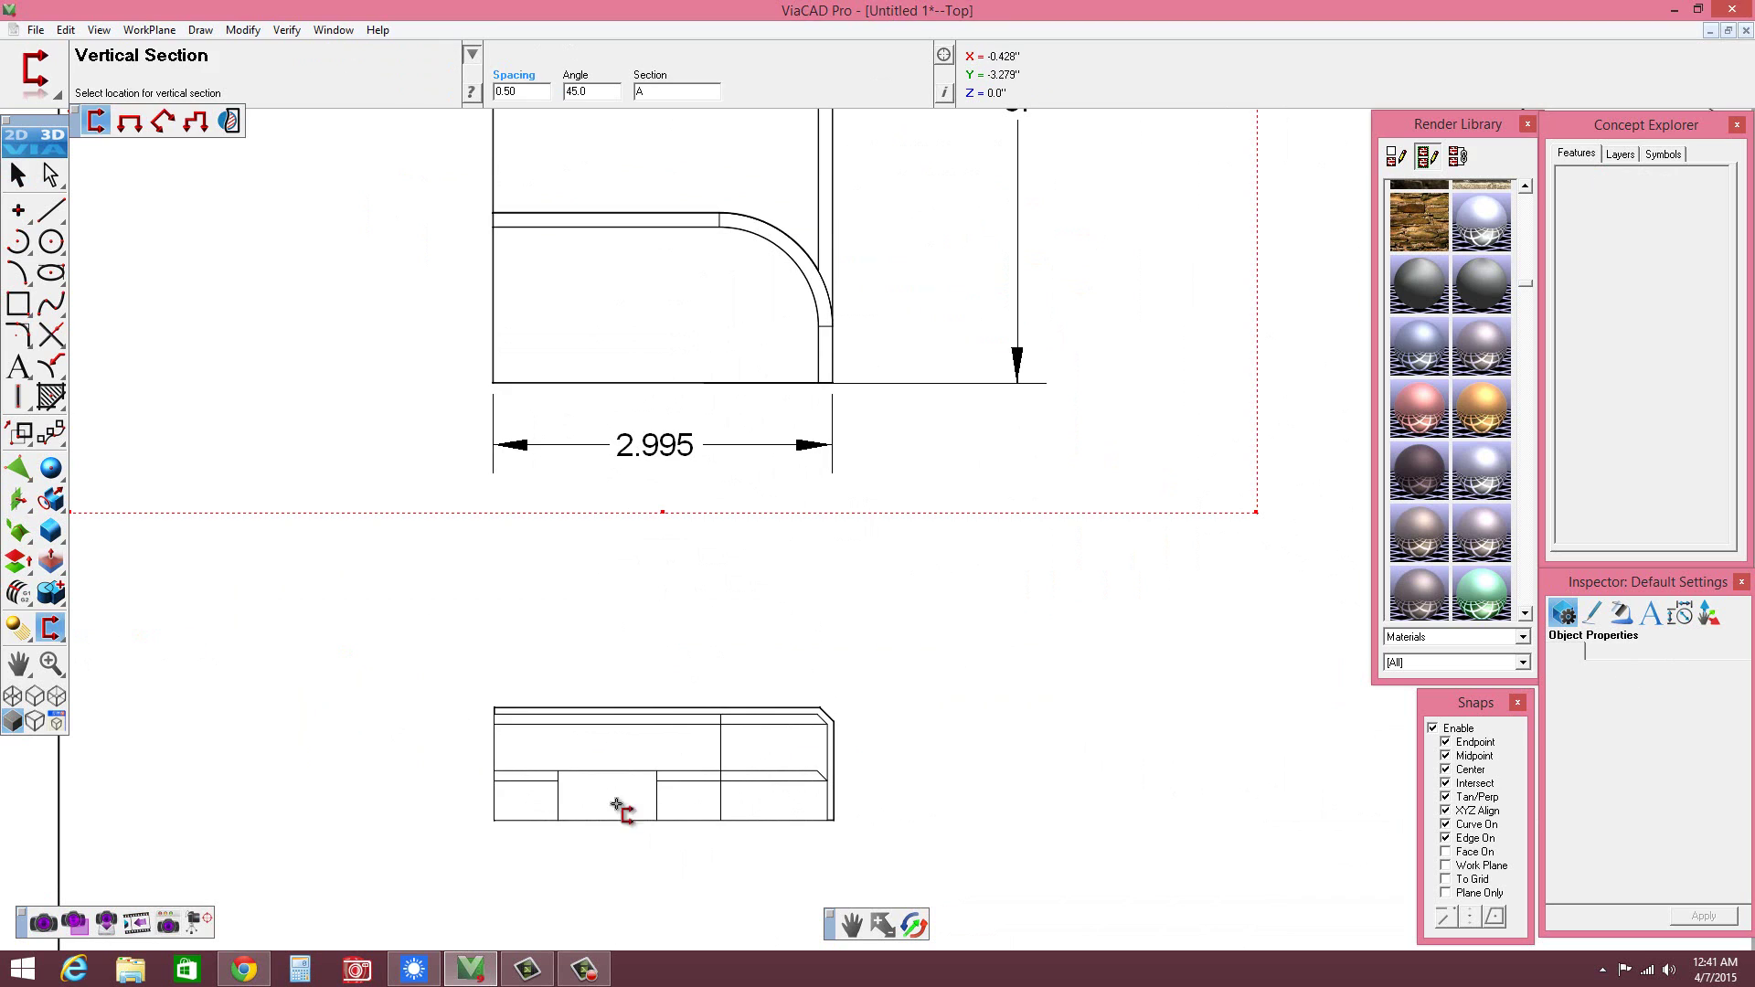
pyautogui.scroll(-5, 832, 835)
pyautogui.scroll(2, 1146, 828)
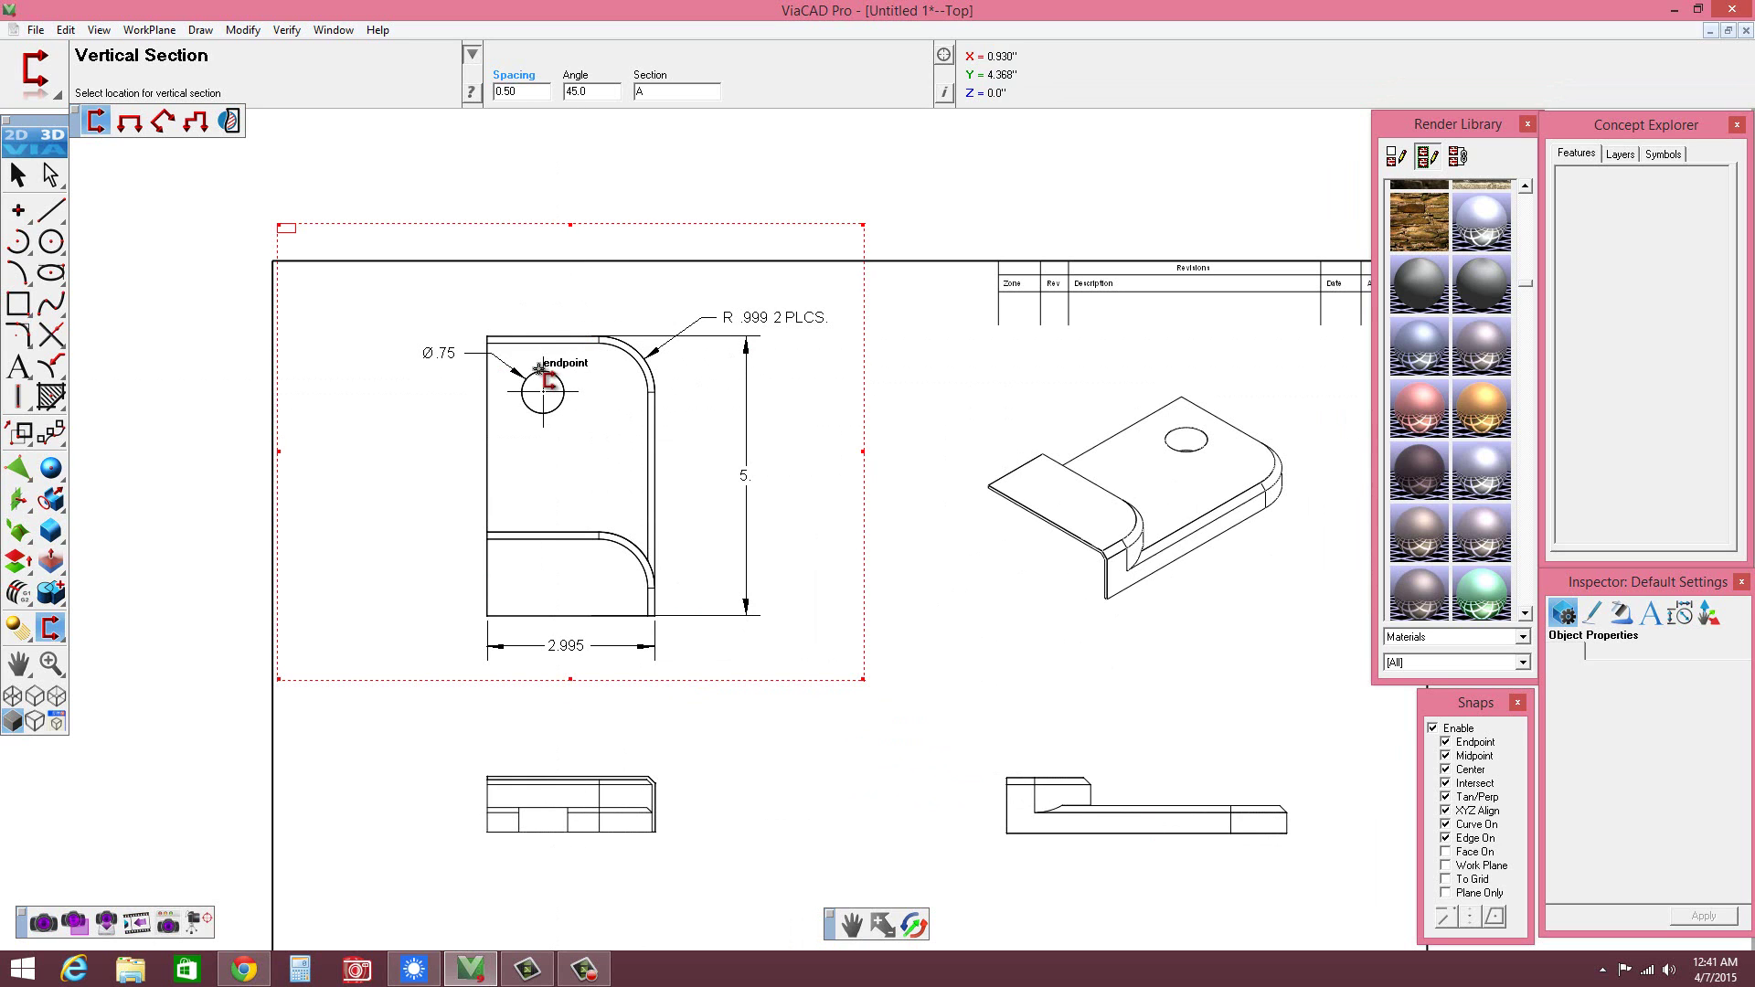
pyautogui.click(541, 314)
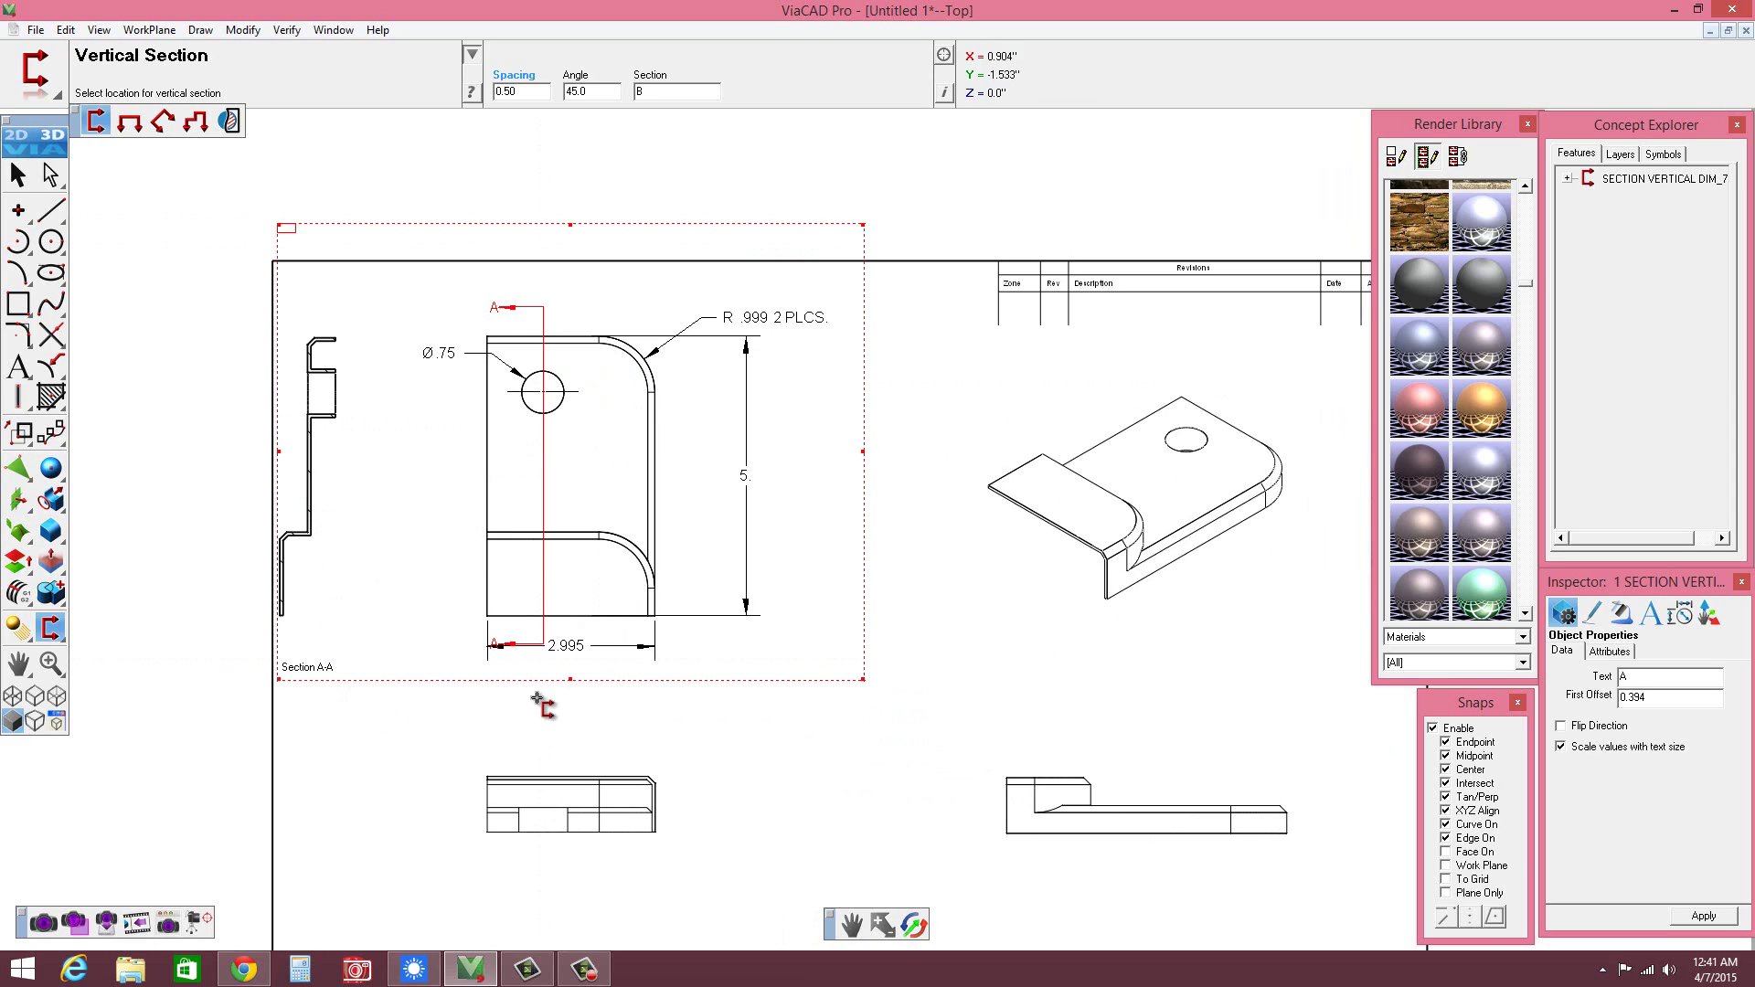
pyautogui.click(16, 173)
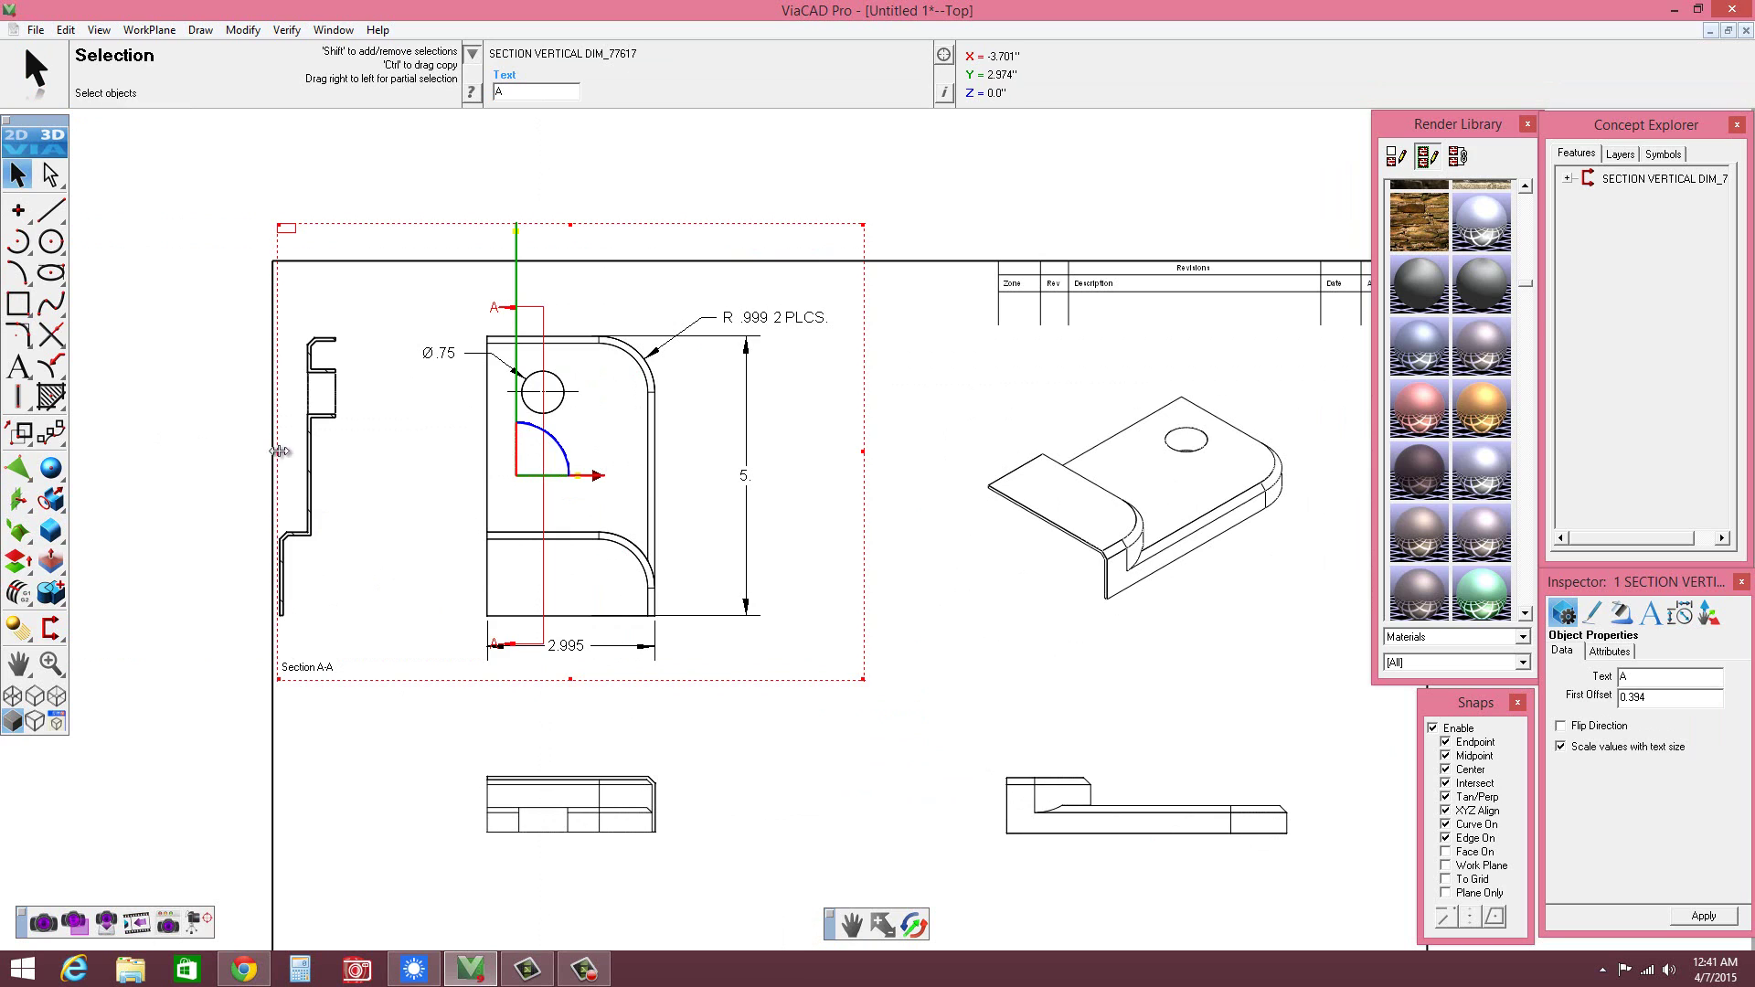
# - Narrow the top view's frame from its left edge and move the Section A-A view closer to the top view
pyautogui.moveTo(279, 451); pyautogui.dragTo(377, 444)
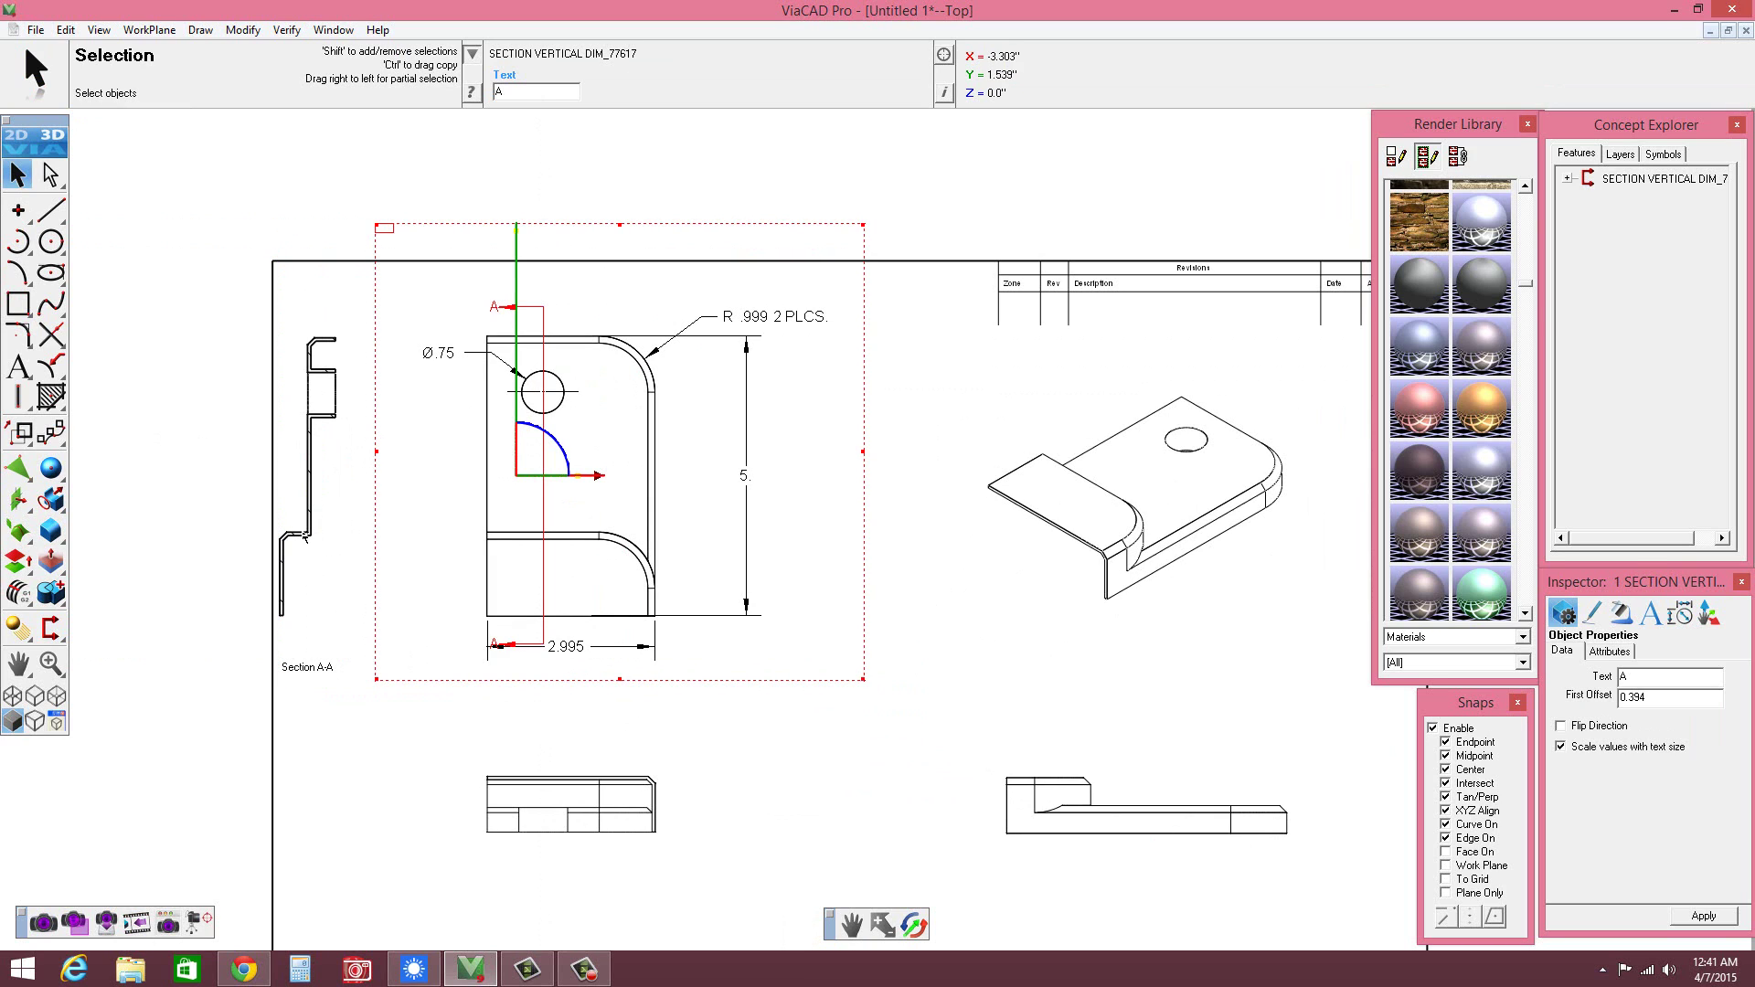
pyautogui.click(304, 577)
pyautogui.moveTo(338, 574); pyautogui.dragTo(386, 573)
pyautogui.click(431, 769)
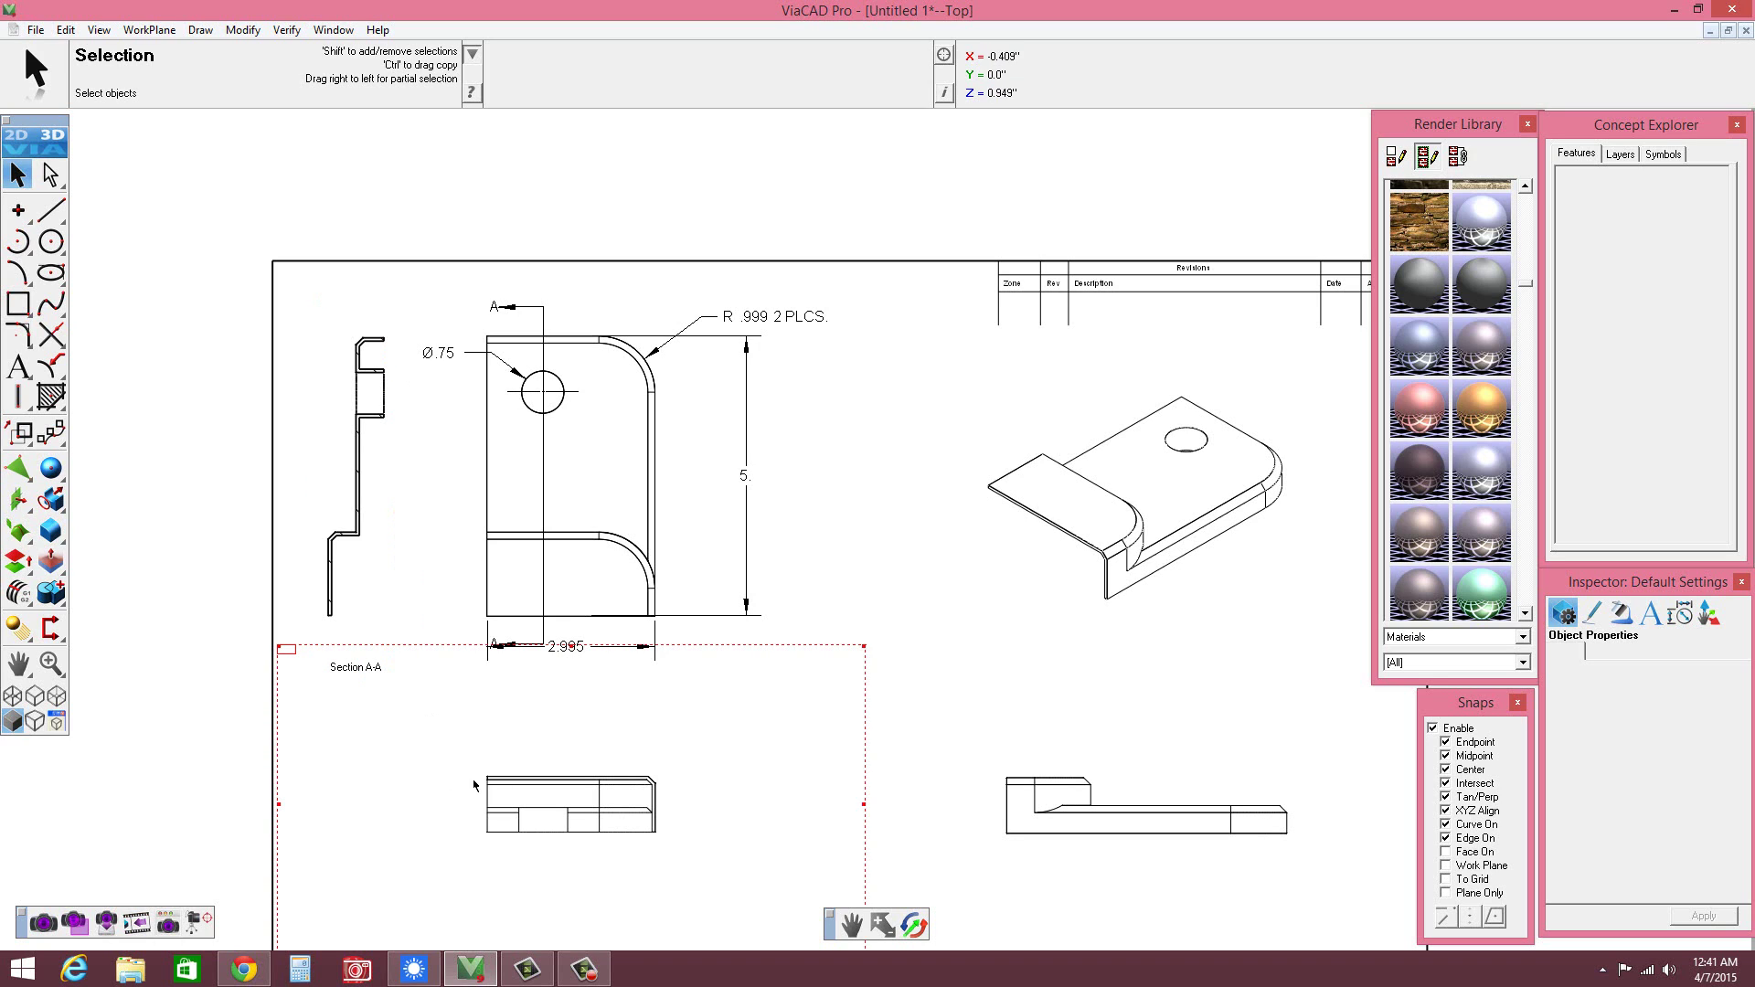
# - Move the top view's horizontal width dimension down so it clears the lower section arrow
pyautogui.click(881, 622)
pyautogui.click(564, 648)
pyautogui.click(568, 646)
pyautogui.click(568, 645)
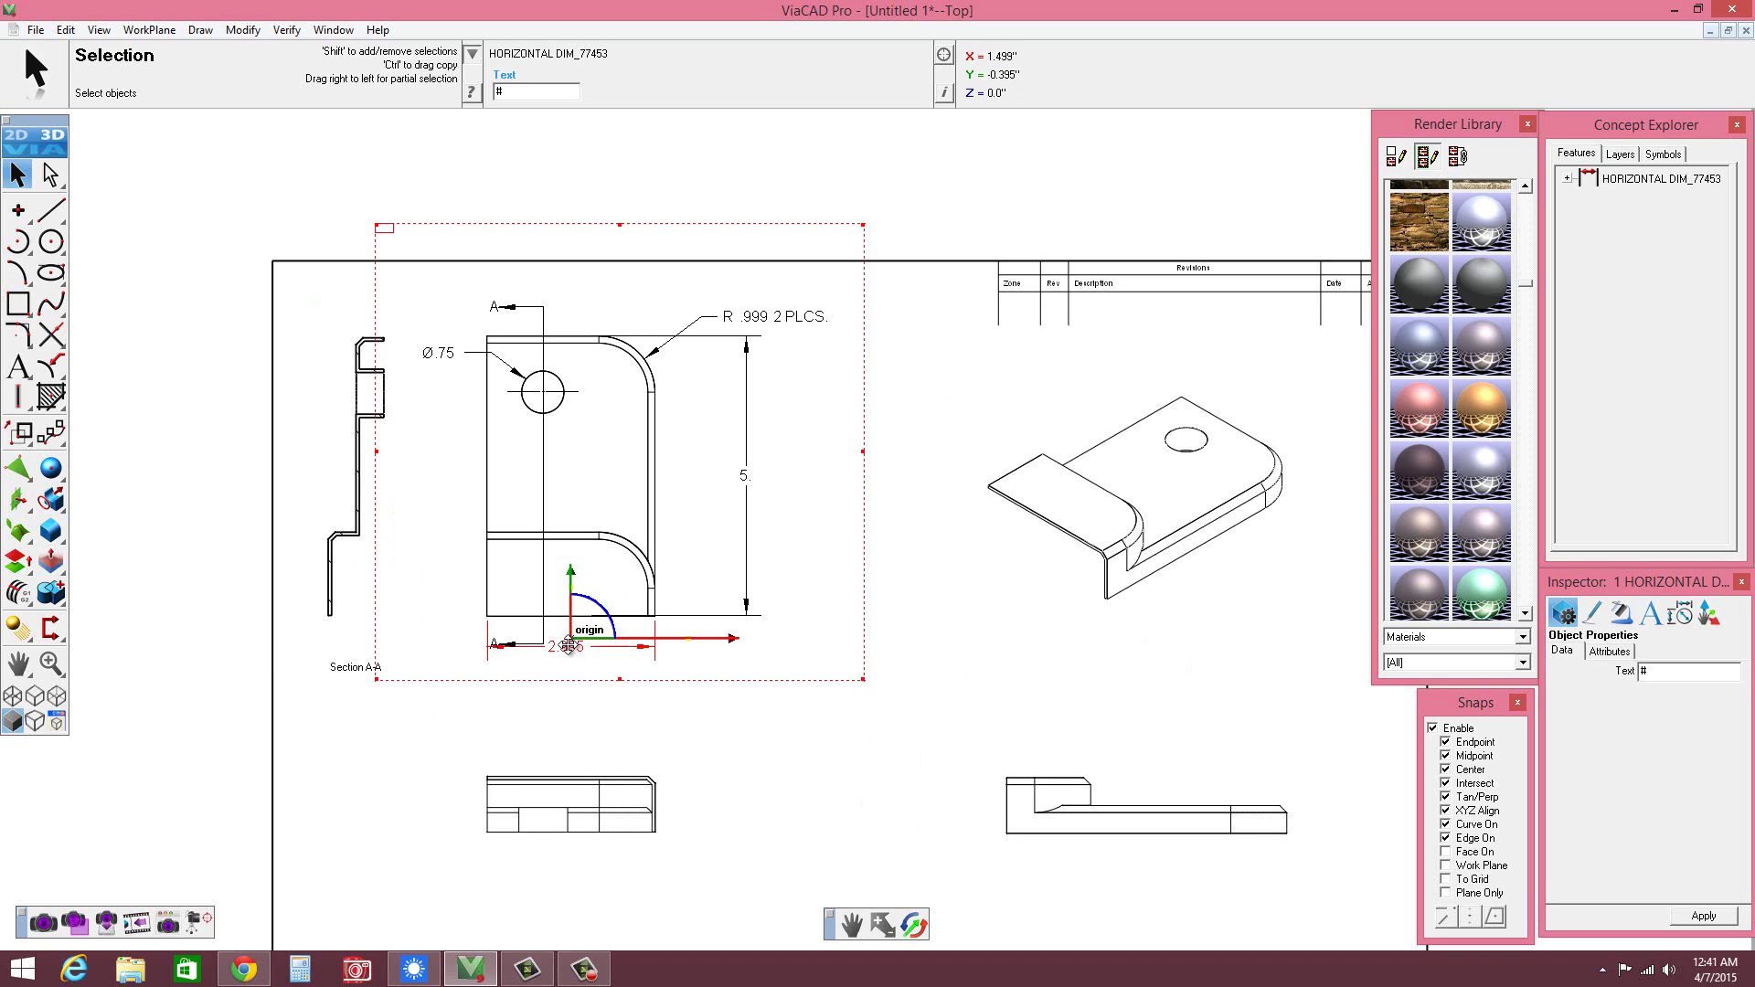
pyautogui.moveTo(569, 645); pyautogui.dragTo(576, 656)
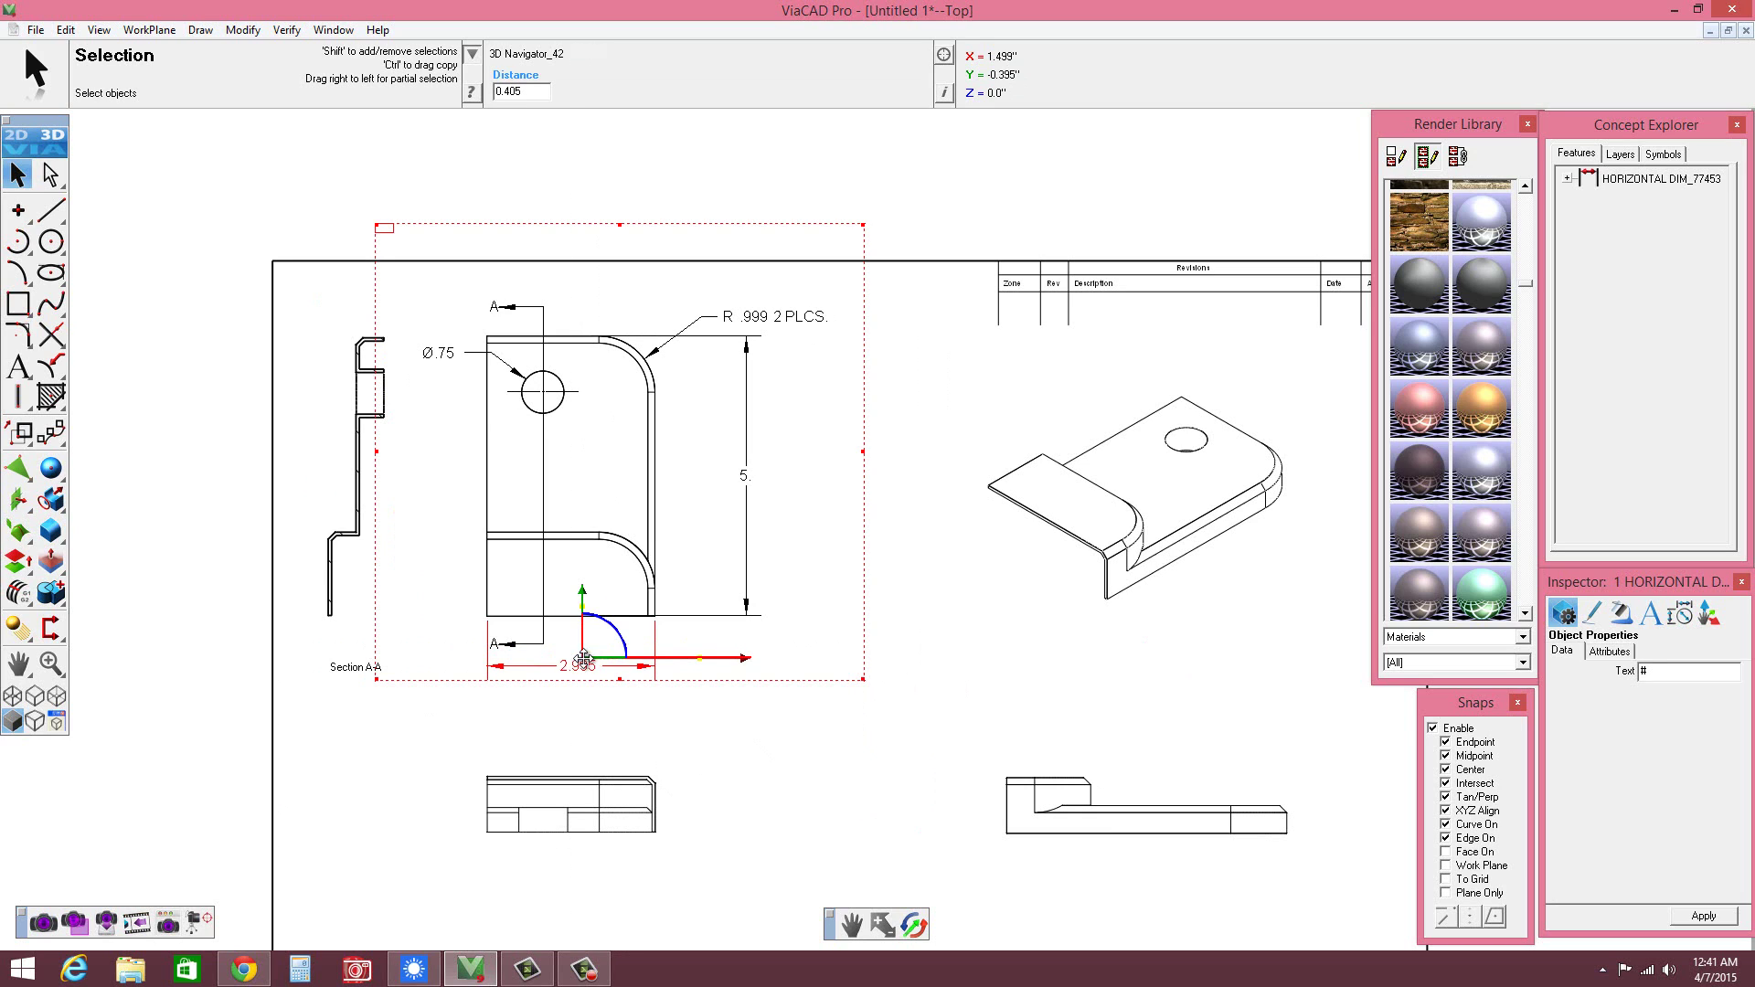
pyautogui.click(992, 673)
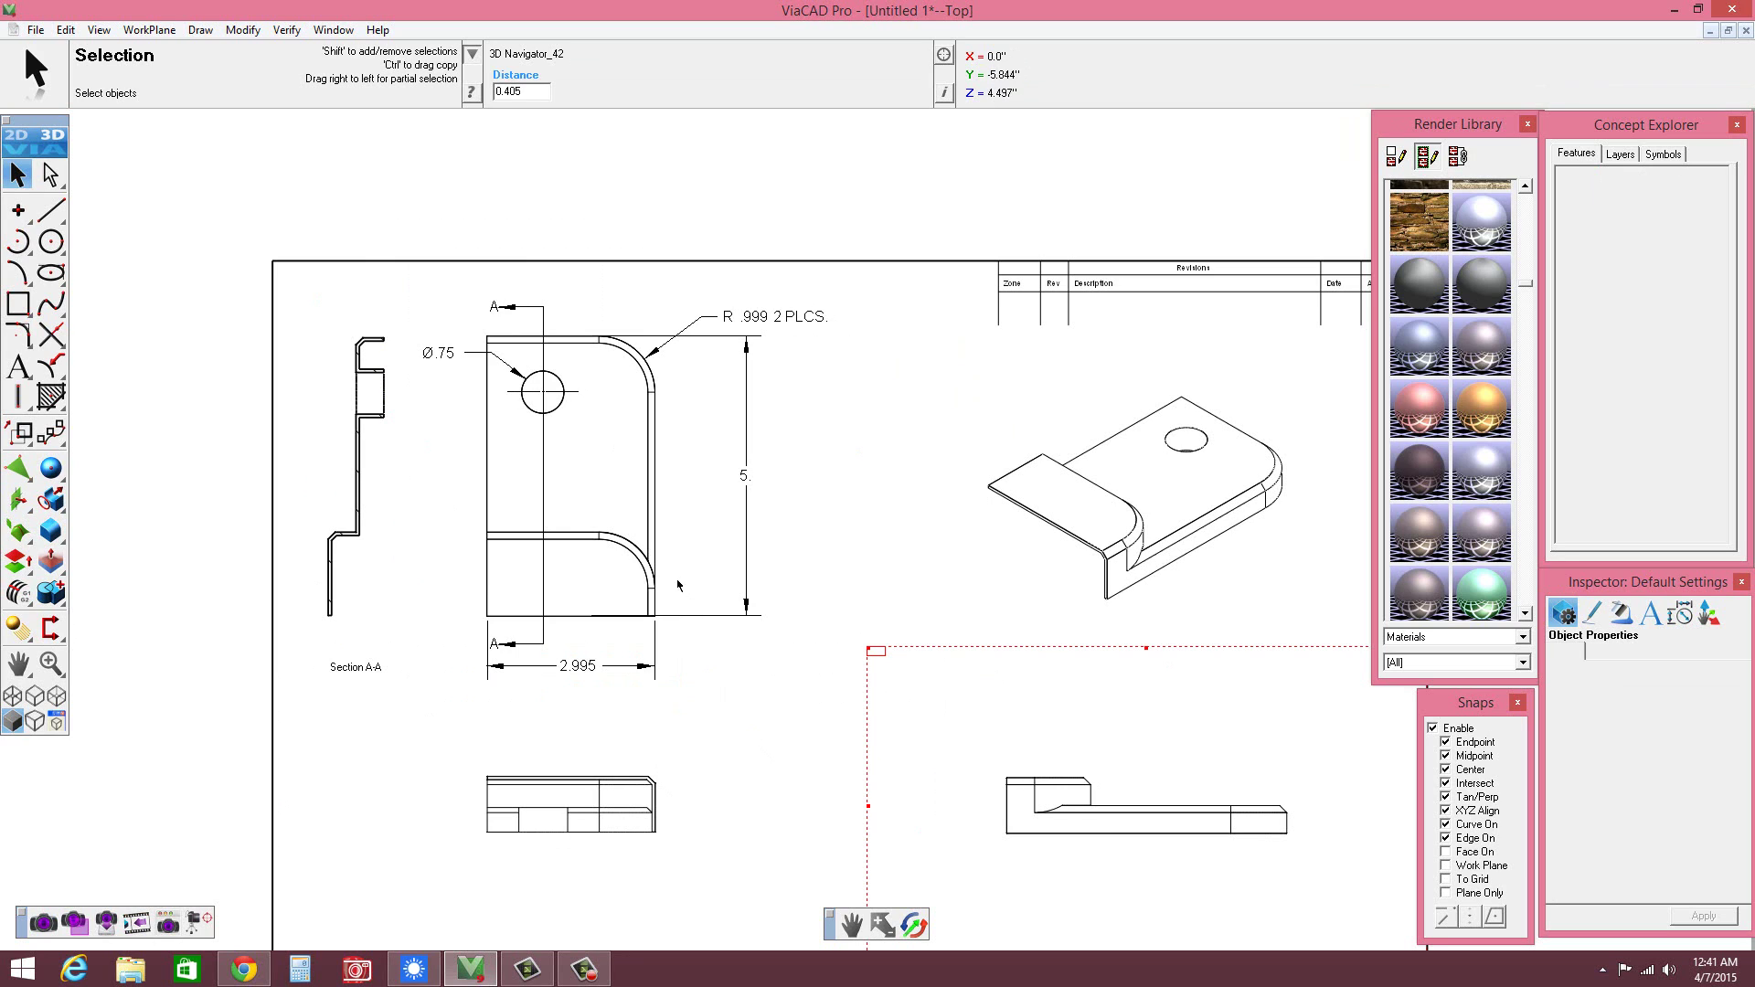
# - Shift the front view and the top view to the right on the sheet, keeping them roughly aligned
pyautogui.click(681, 640)
pyautogui.click(666, 773)
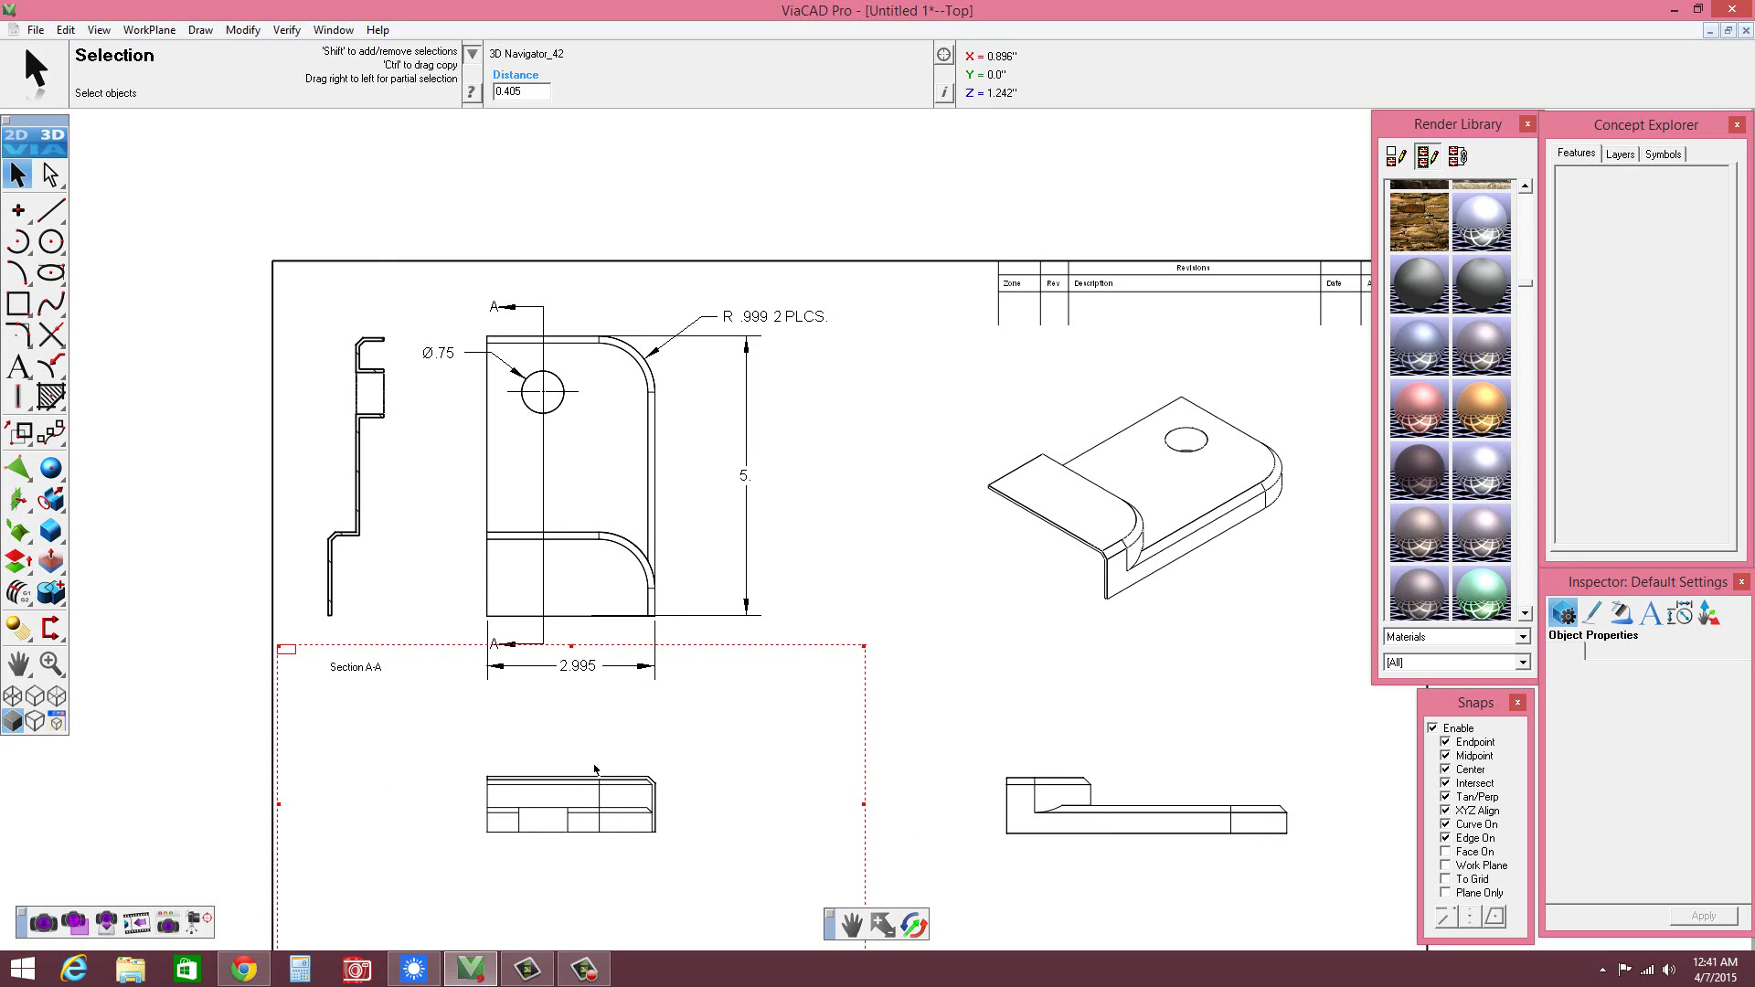
pyautogui.moveTo(284, 648); pyautogui.dragTo(413, 693)
pyautogui.click(377, 555)
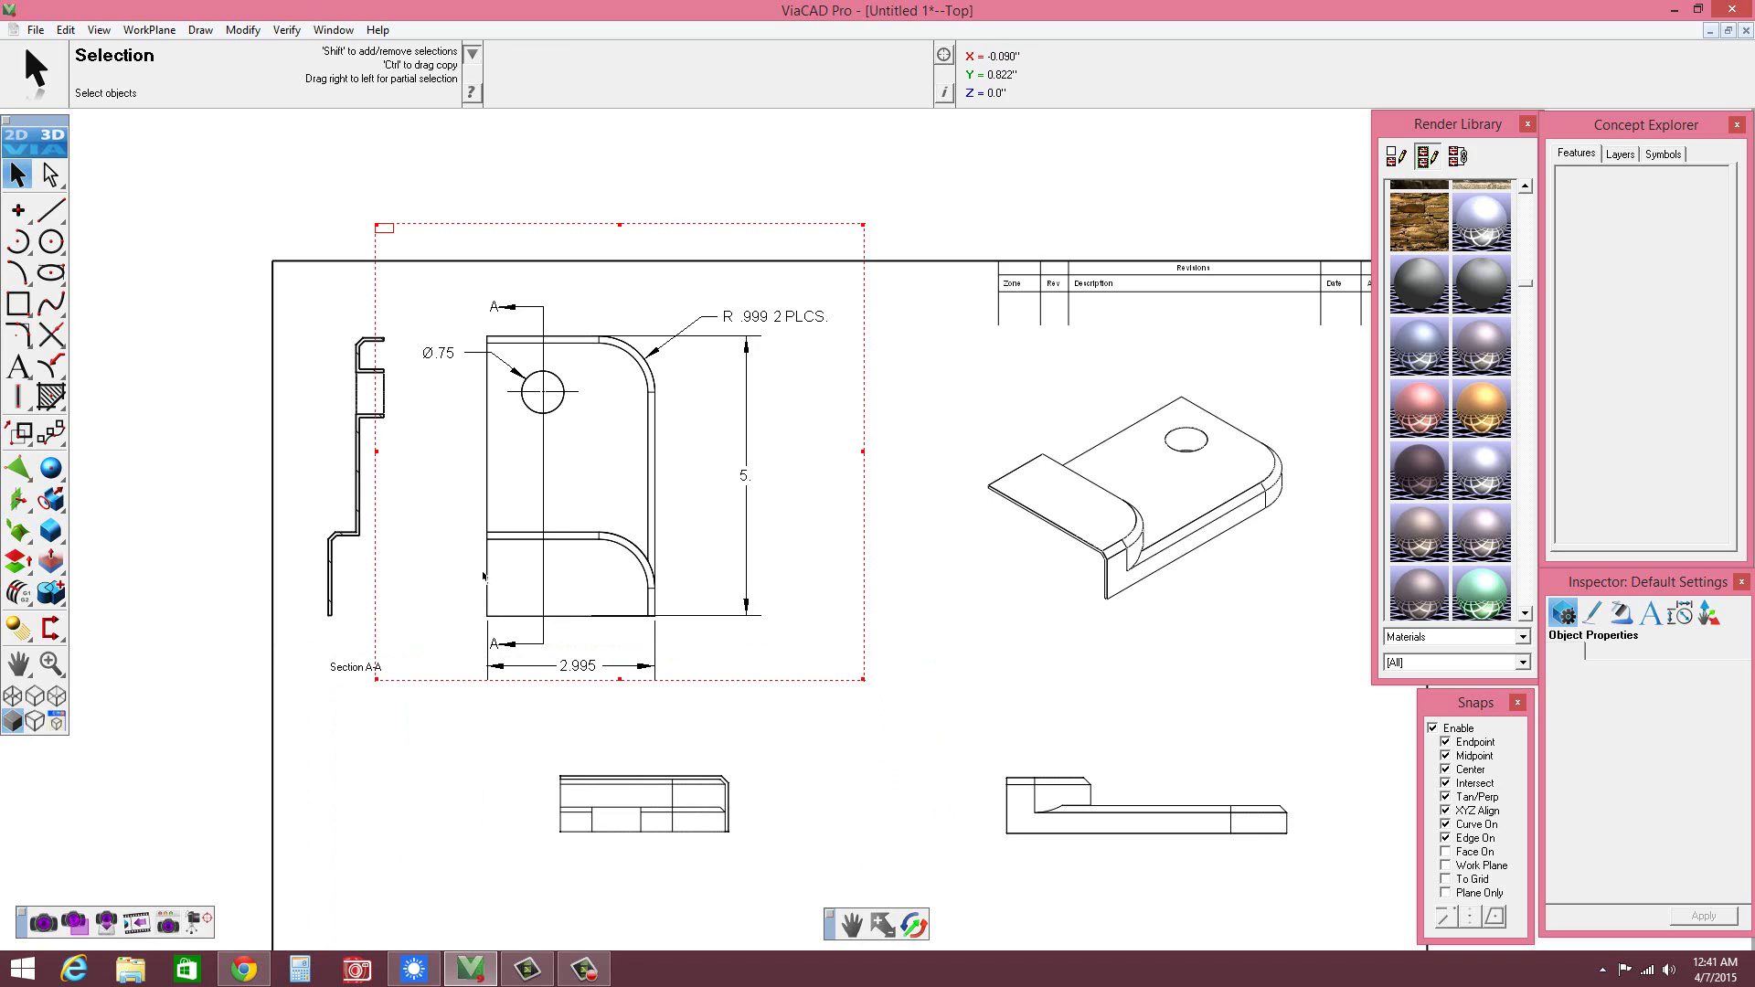
pyautogui.moveTo(377, 555); pyautogui.dragTo(453, 556)
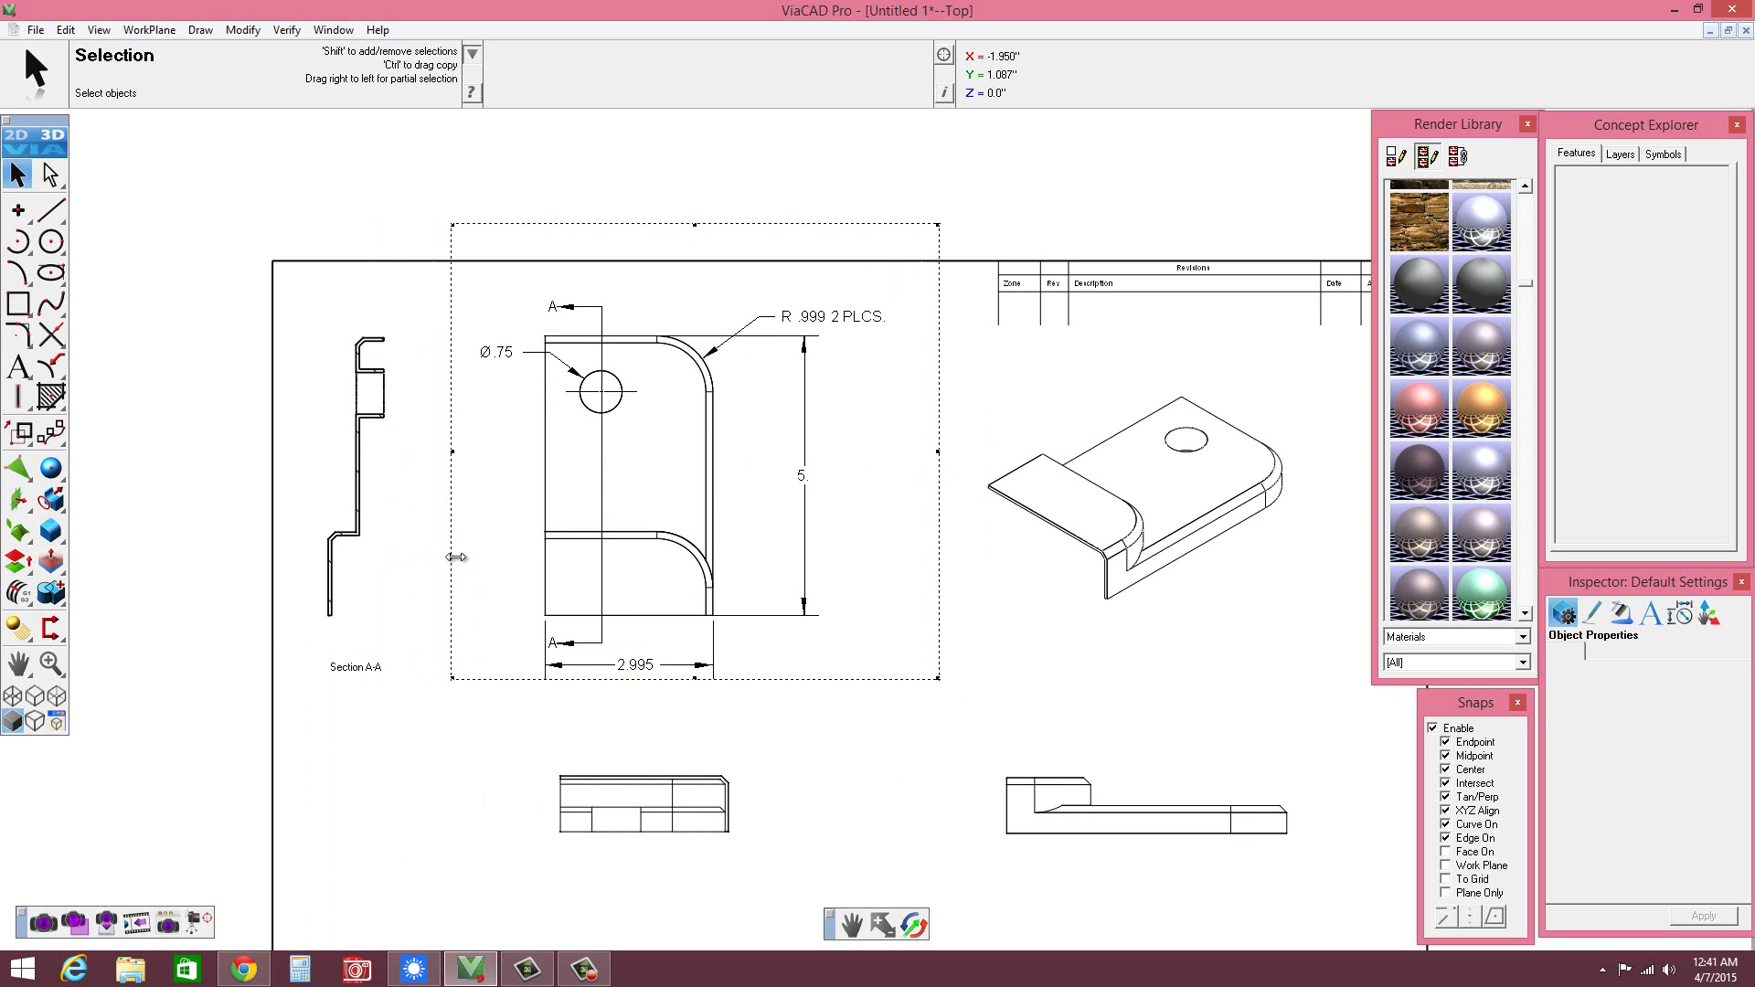
pyautogui.click(471, 784)
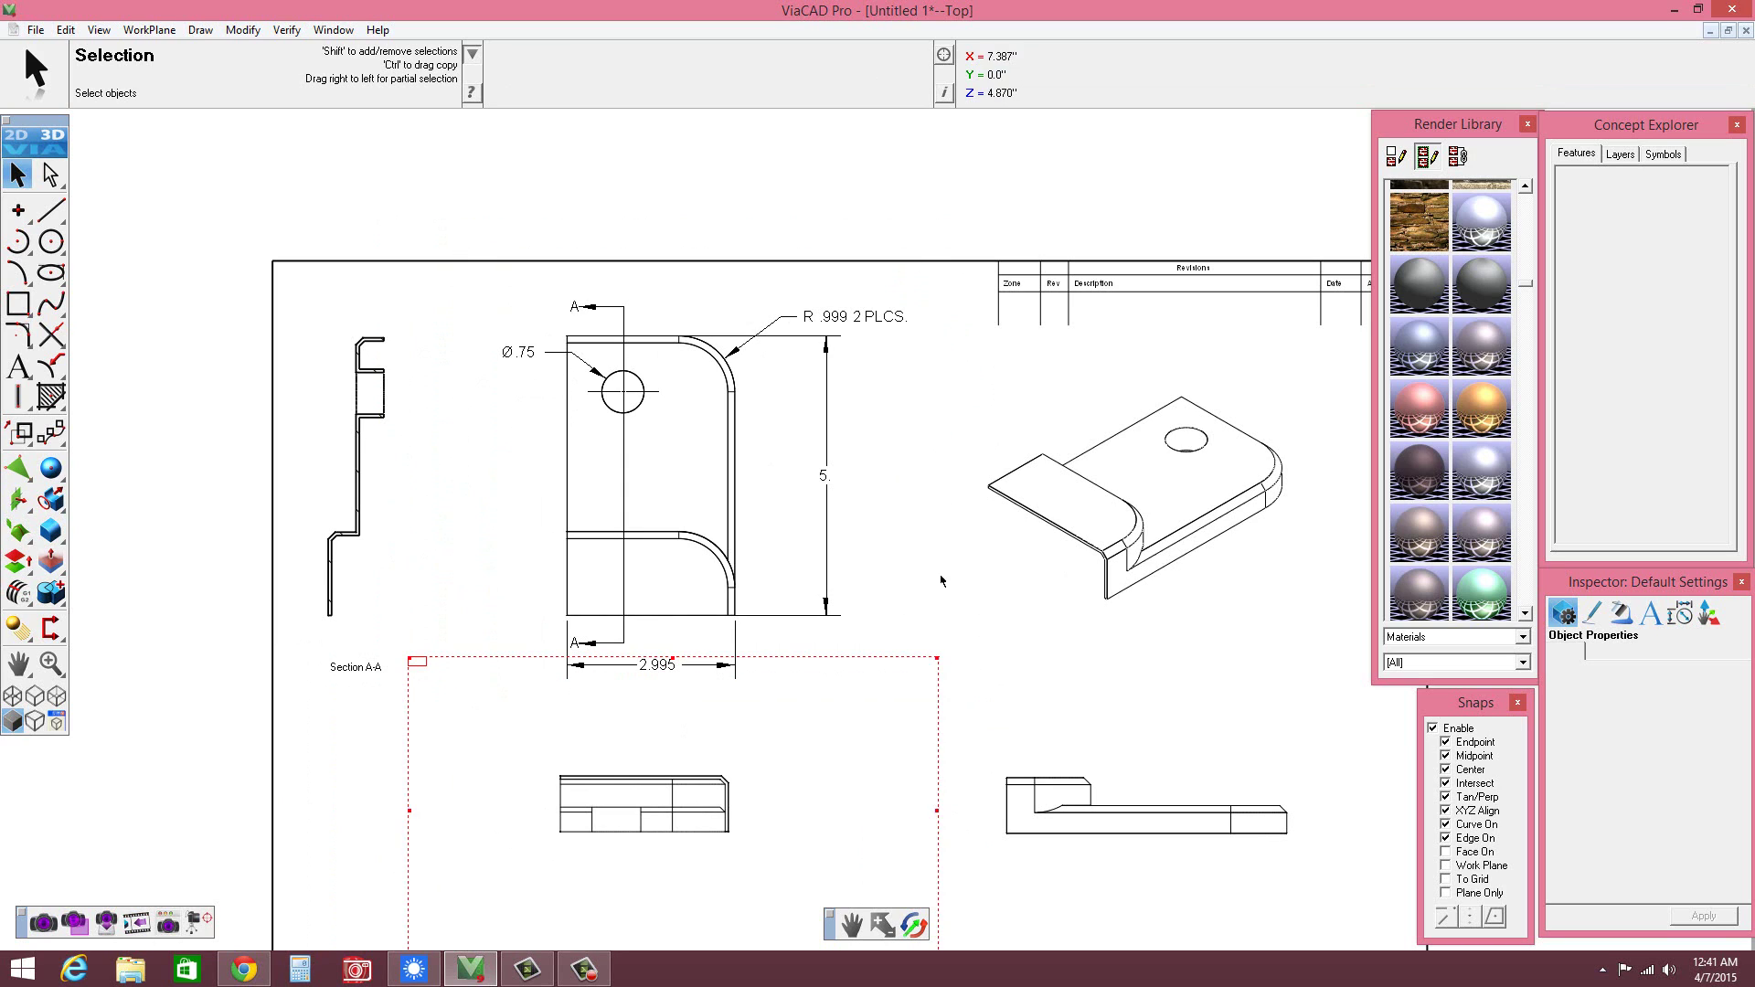
# - Move the Section A-A view to the right, away from the sheet border
pyautogui.click(411, 509)
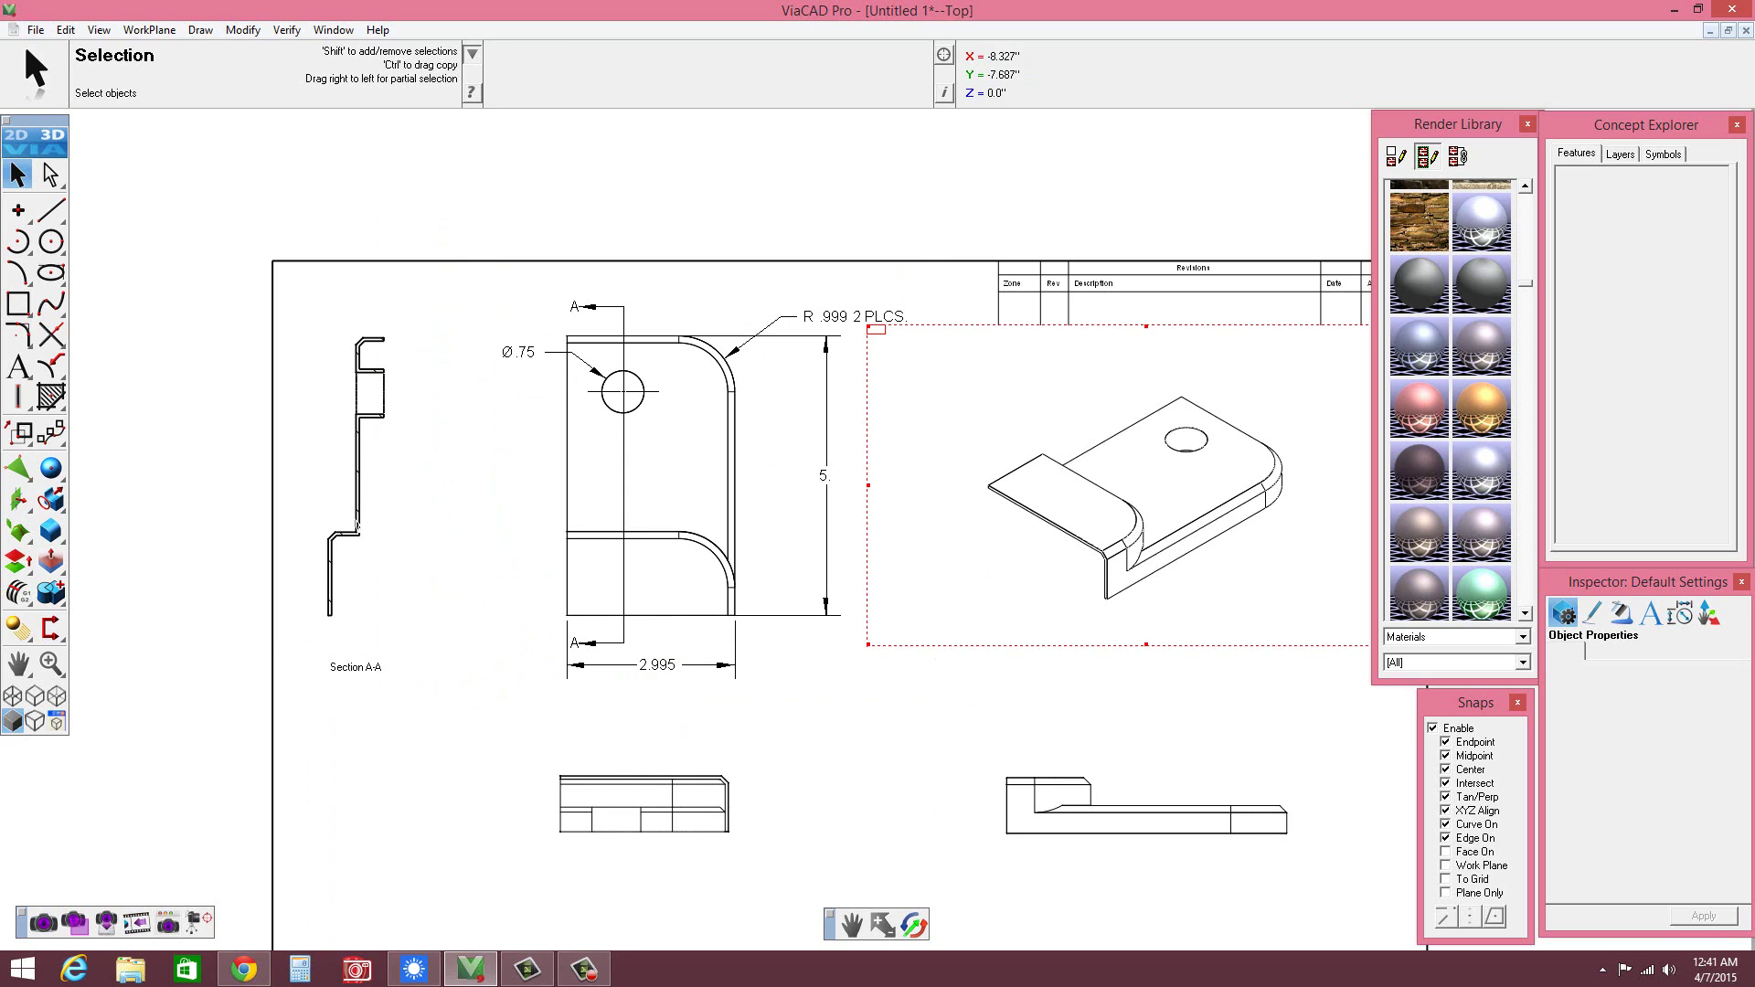
pyautogui.click(358, 530)
pyautogui.moveTo(390, 547); pyautogui.dragTo(434, 547)
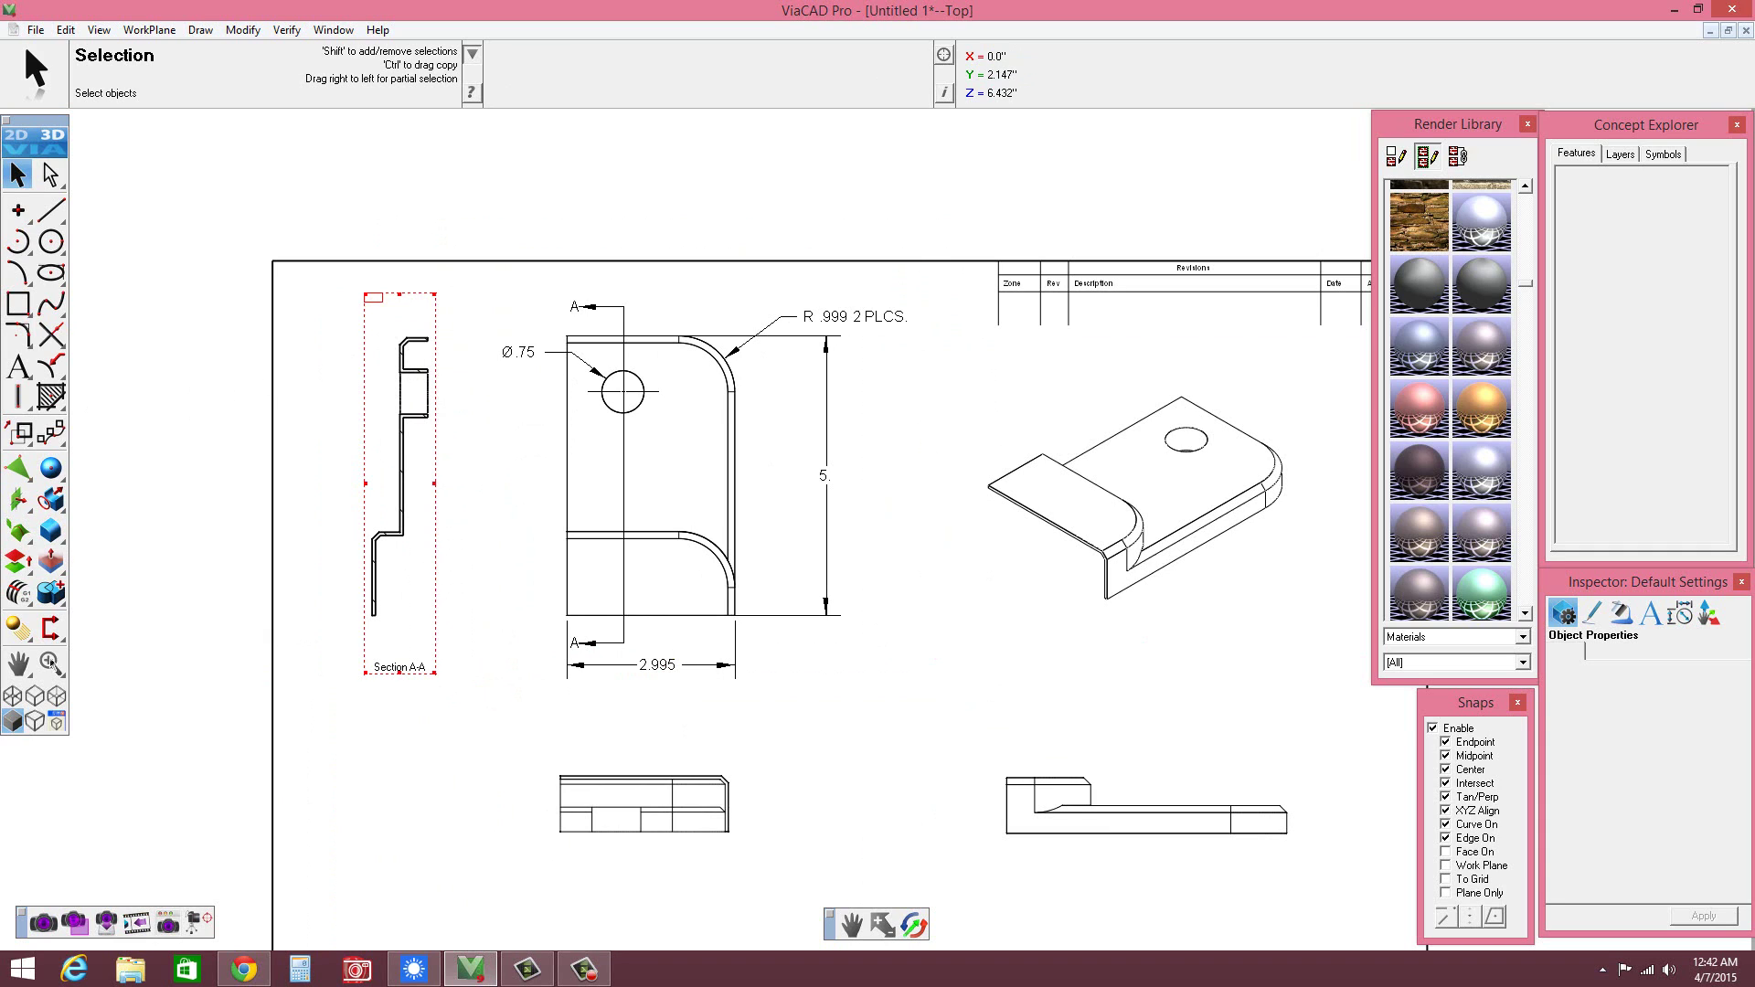
# - Create Detail B at scale factor 2.0 around the upper end of Section A-A and place it below that section
pyautogui.moveTo(50, 628); pyautogui.dragTo(208, 639)
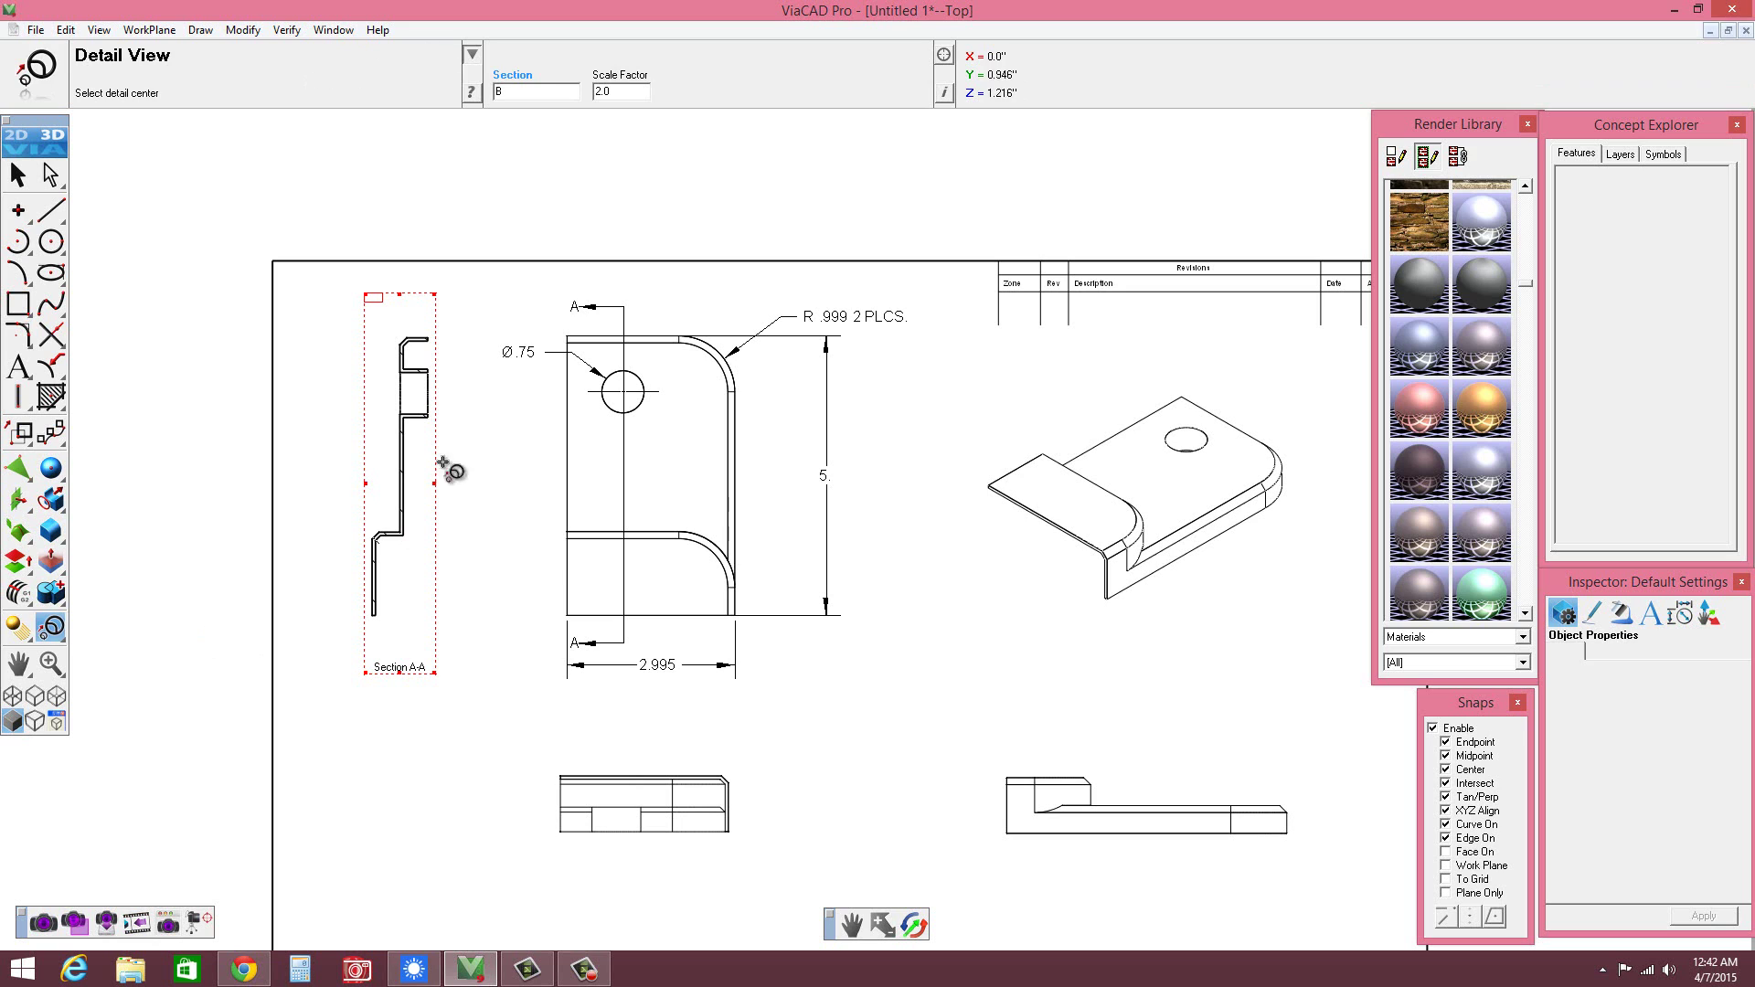
pyautogui.click(433, 388)
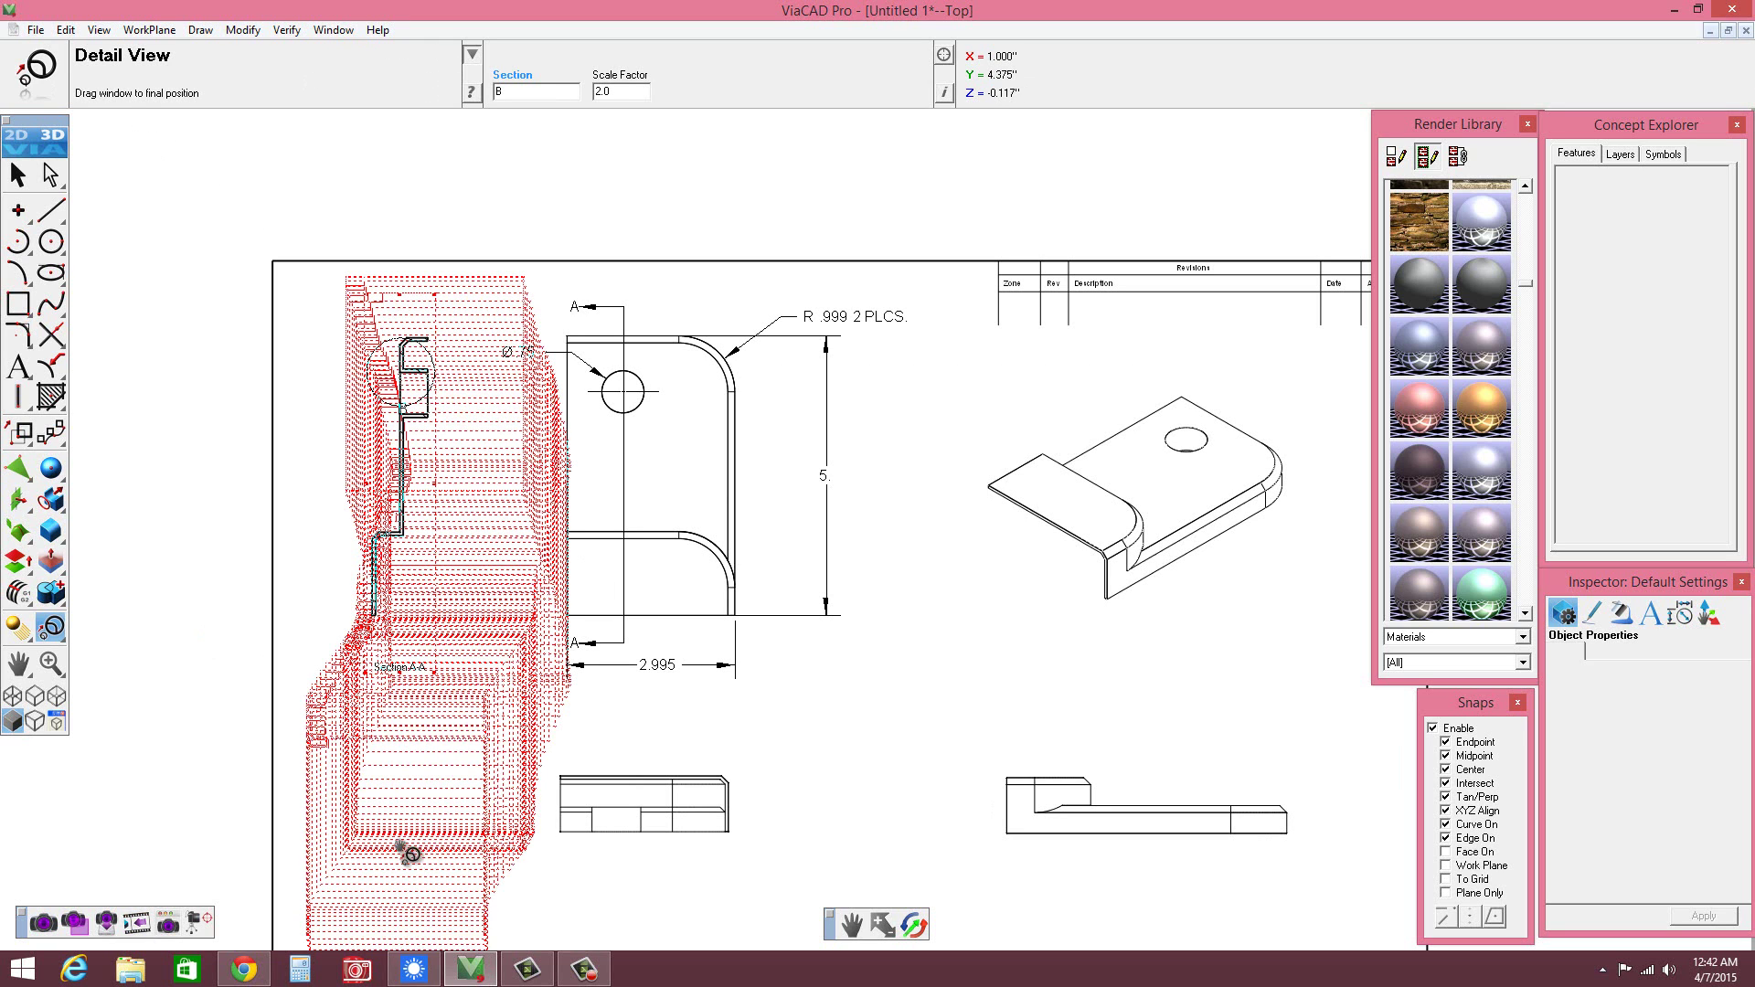
pyautogui.click(430, 850)
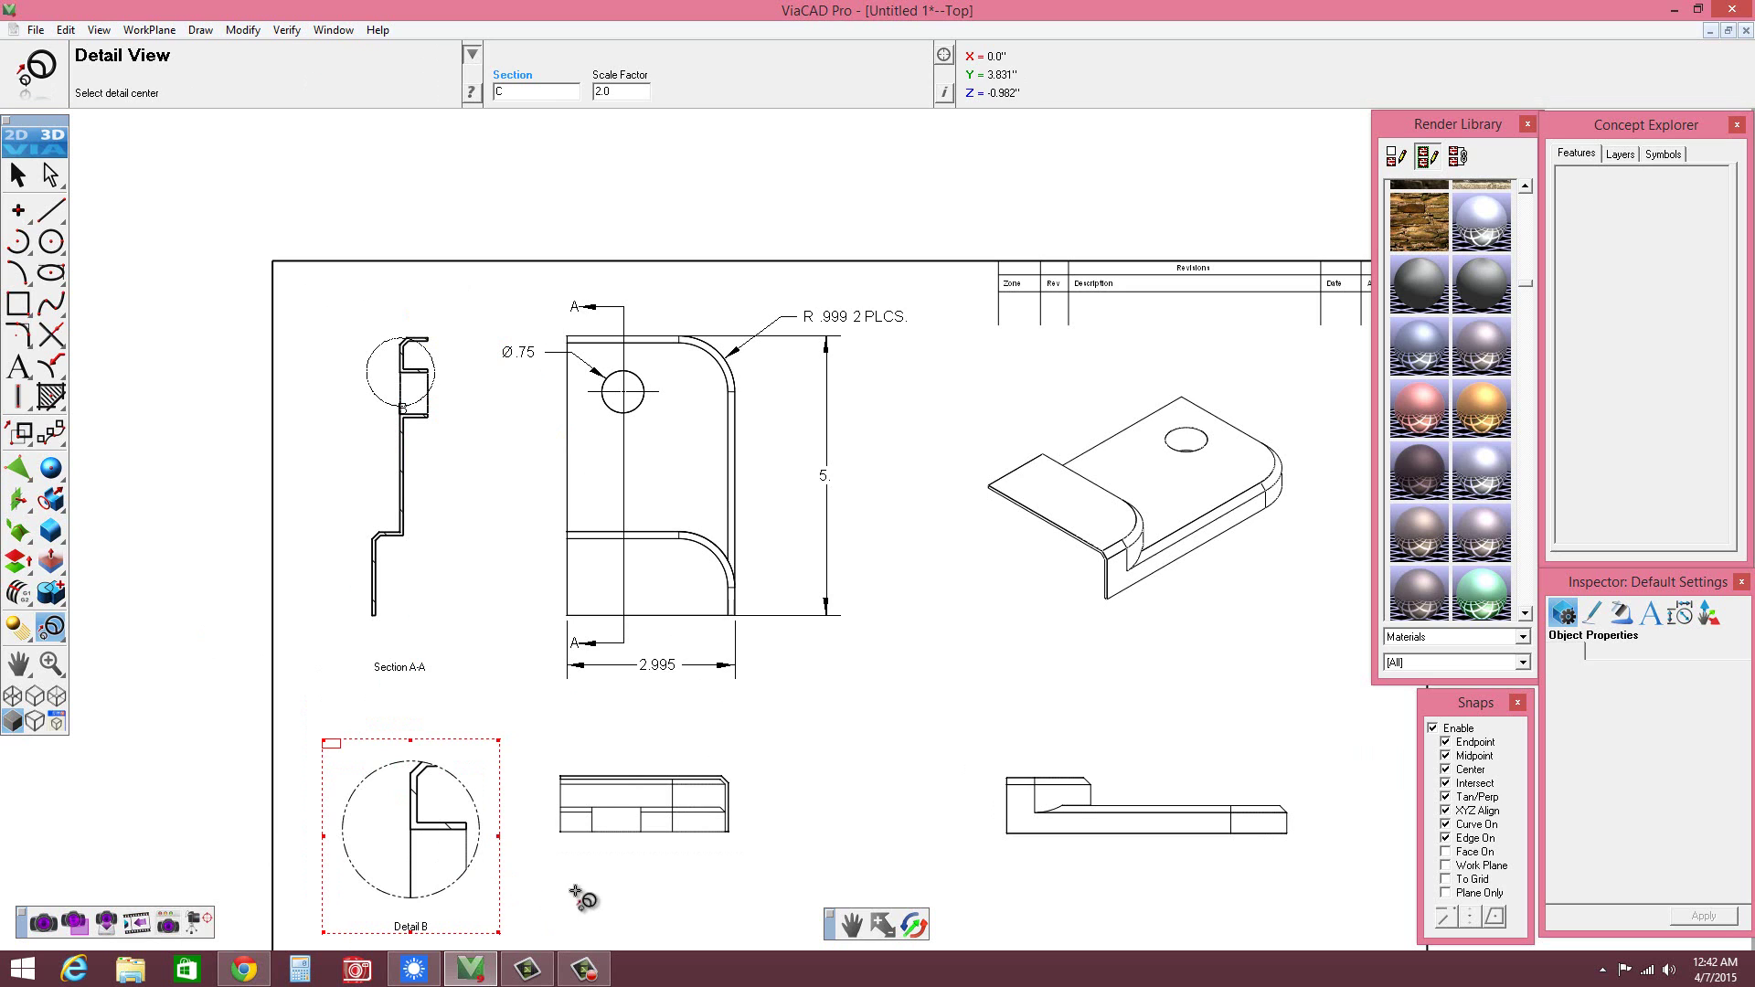
pyautogui.click(17, 174)
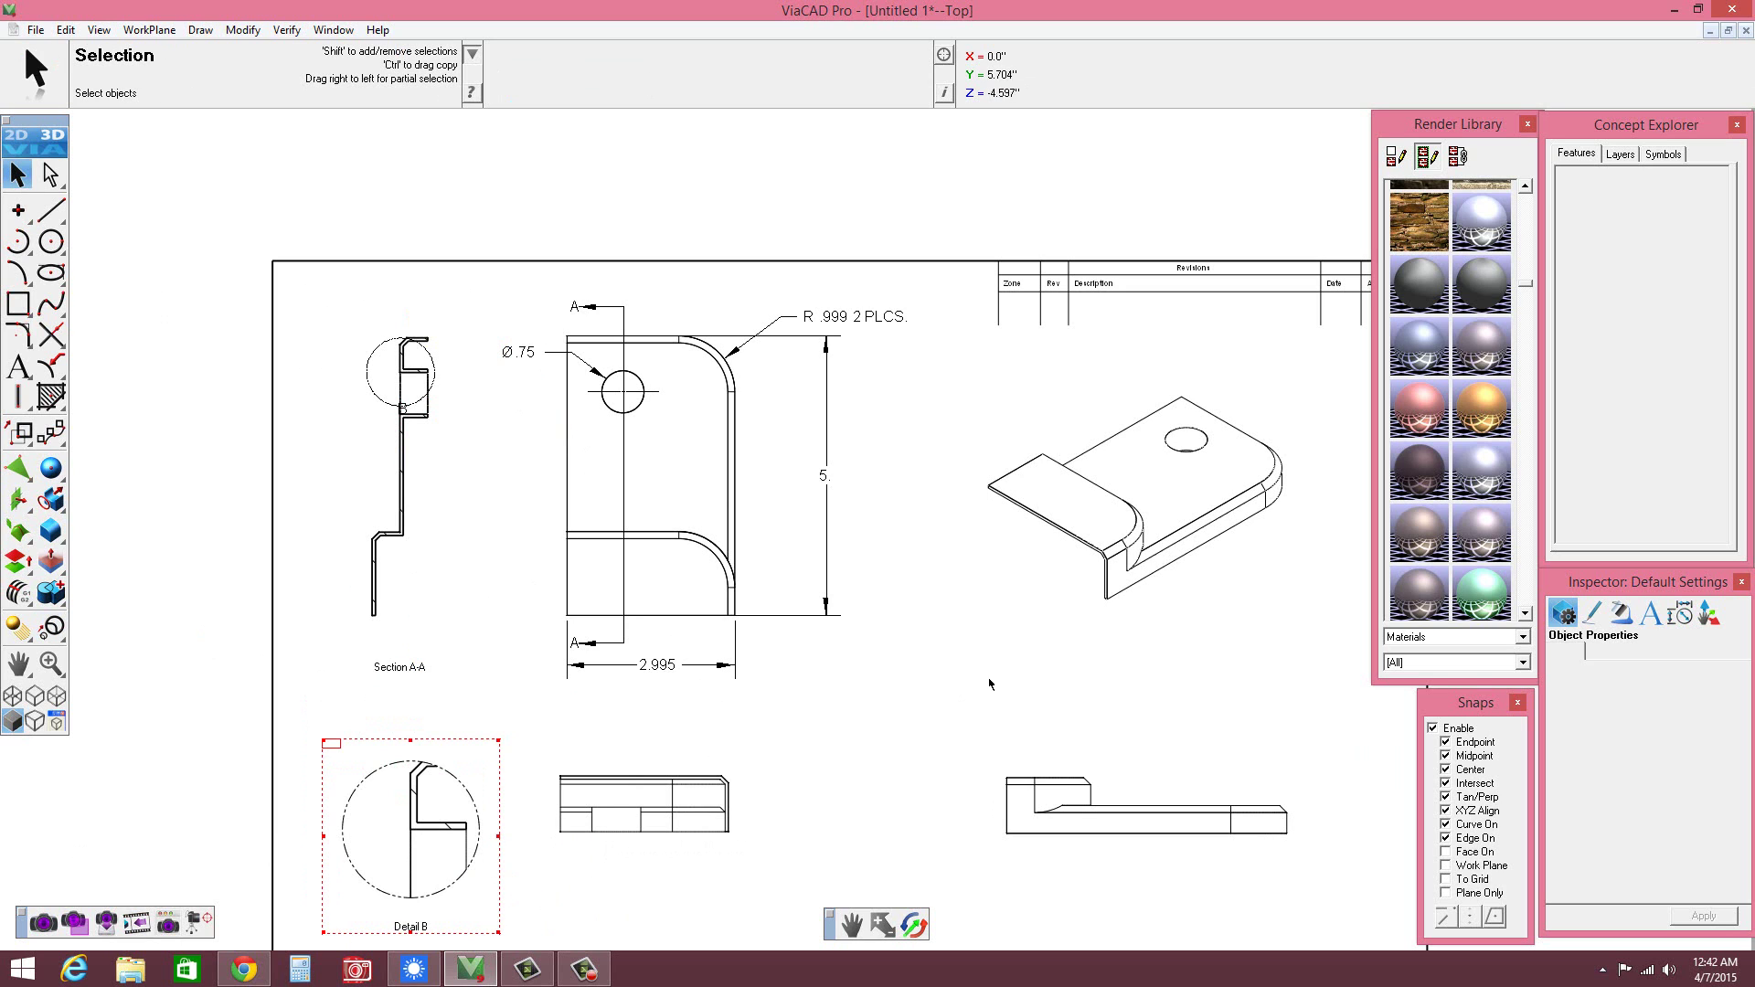
# - Replace the <Company> text in the title block with "EXERCISE 1 VIACAD 9"
pyautogui.scroll(-2, 989, 683)
pyautogui.scroll(2, 814, 740)
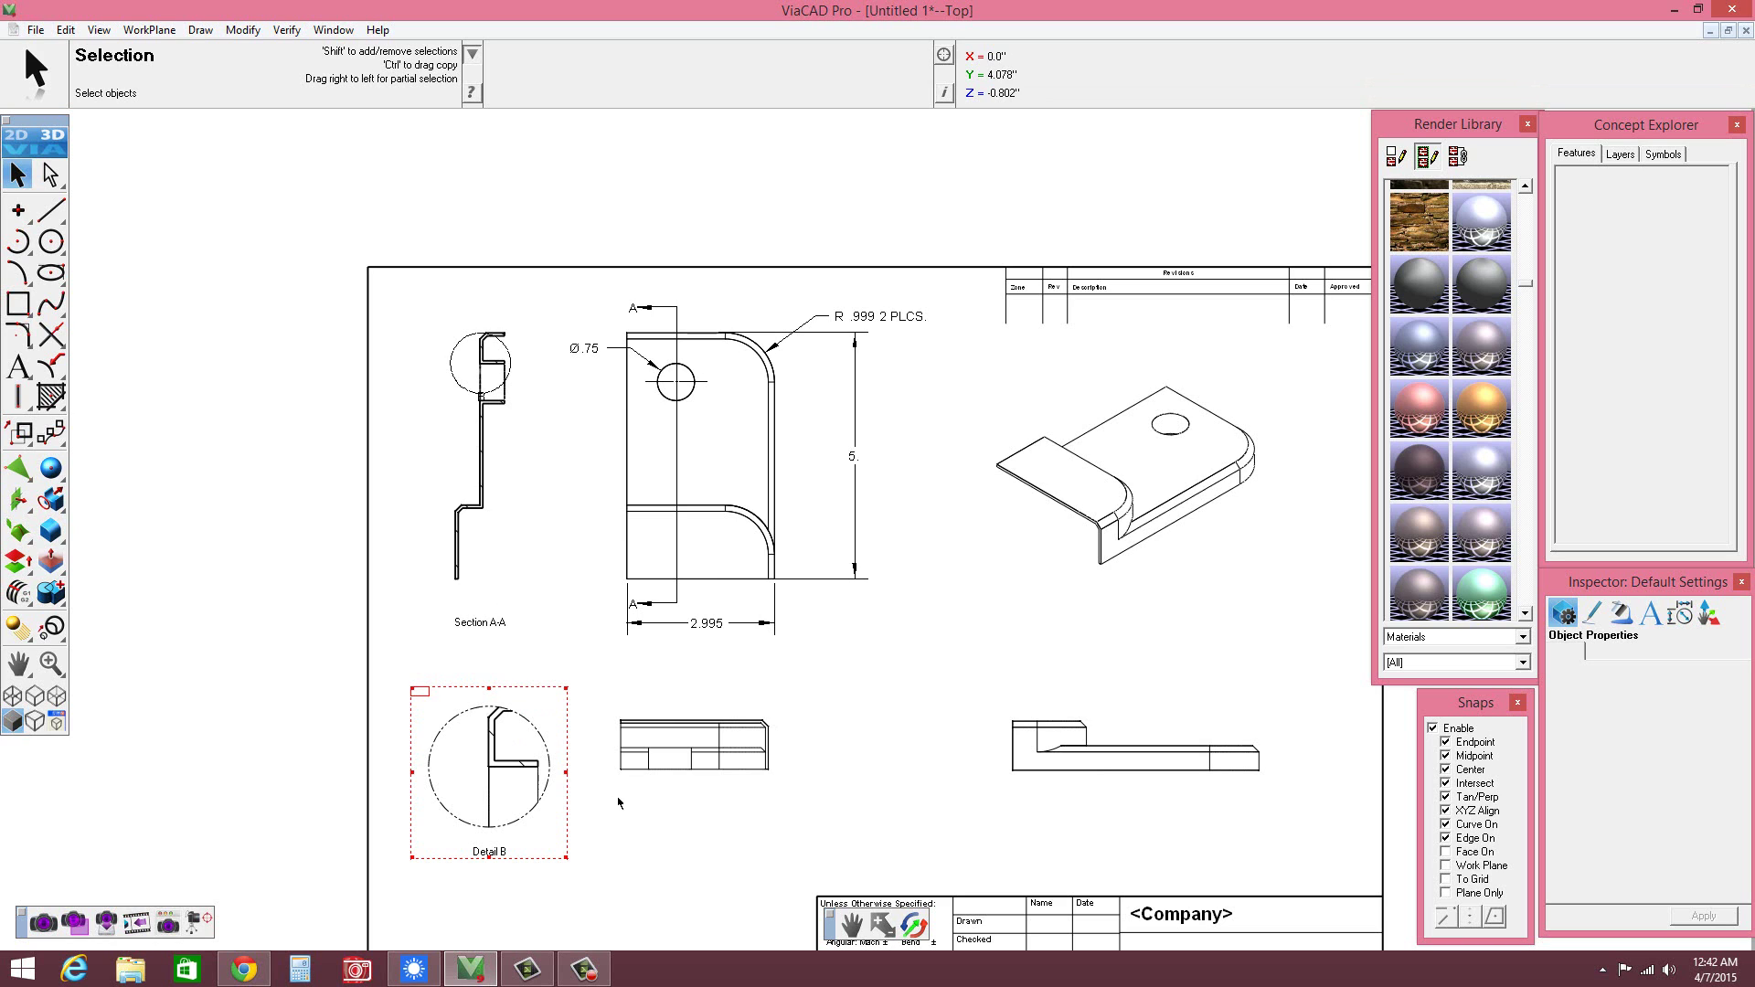
pyautogui.scroll(-3, 910, 813)
pyautogui.scroll(2, 914, 823)
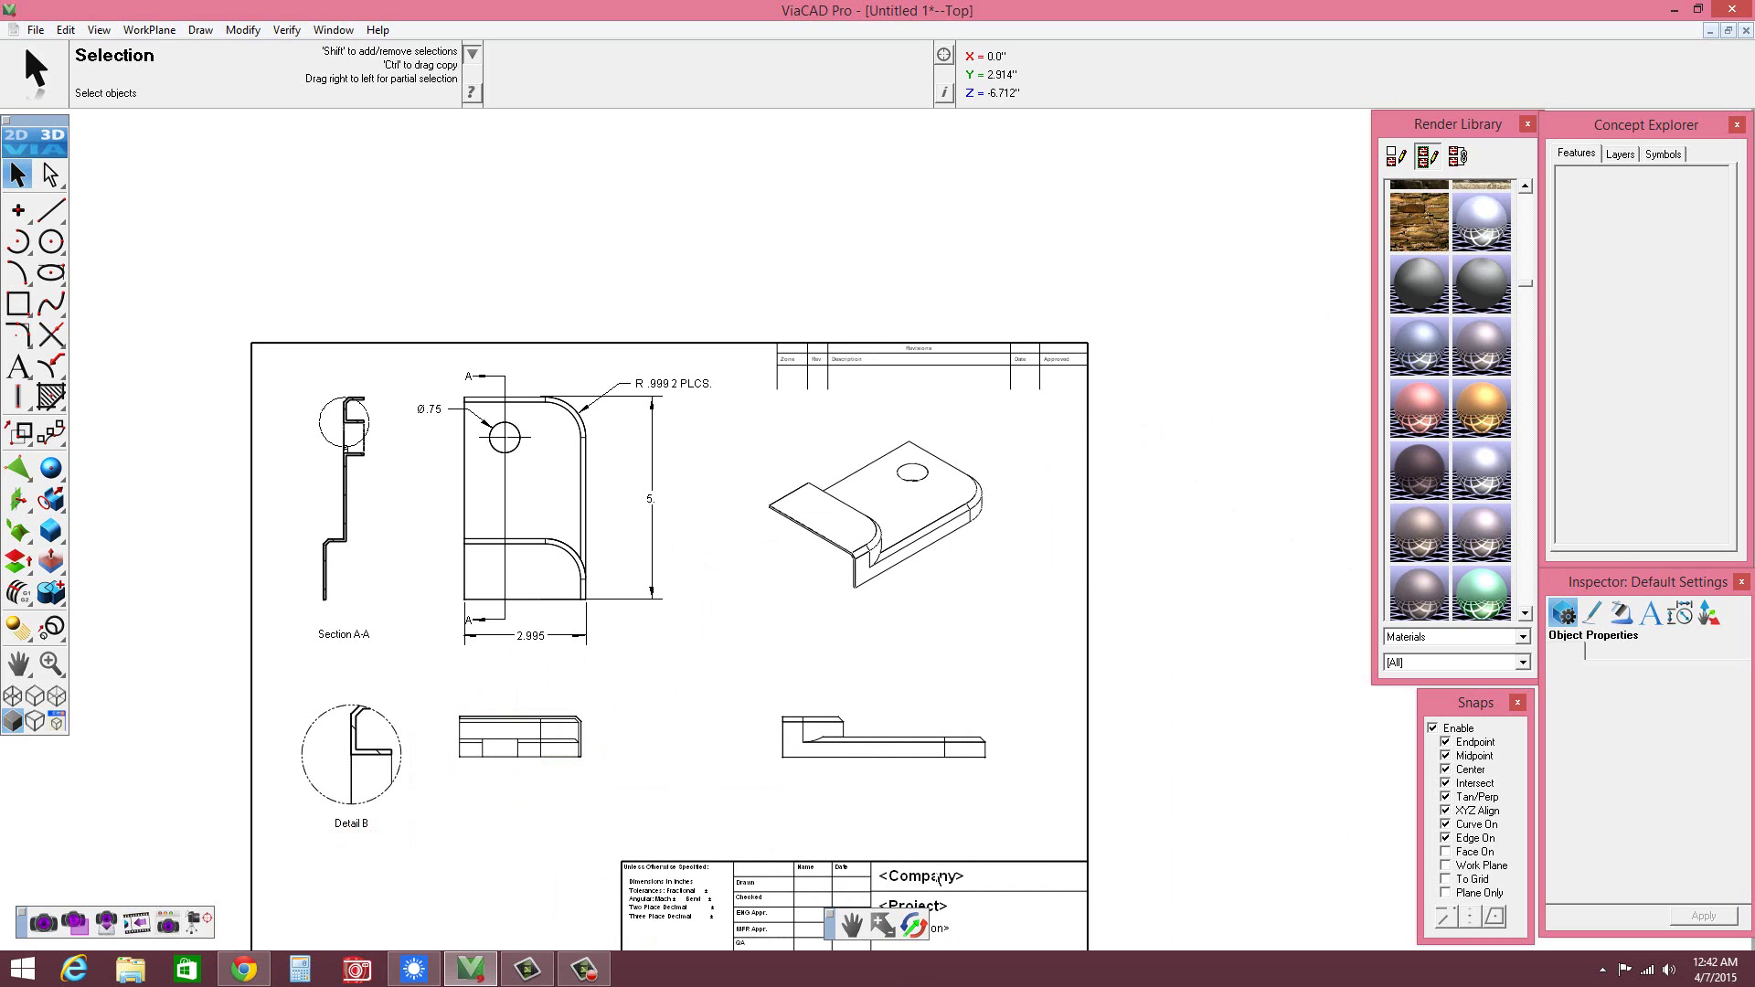
pyautogui.click(941, 877)
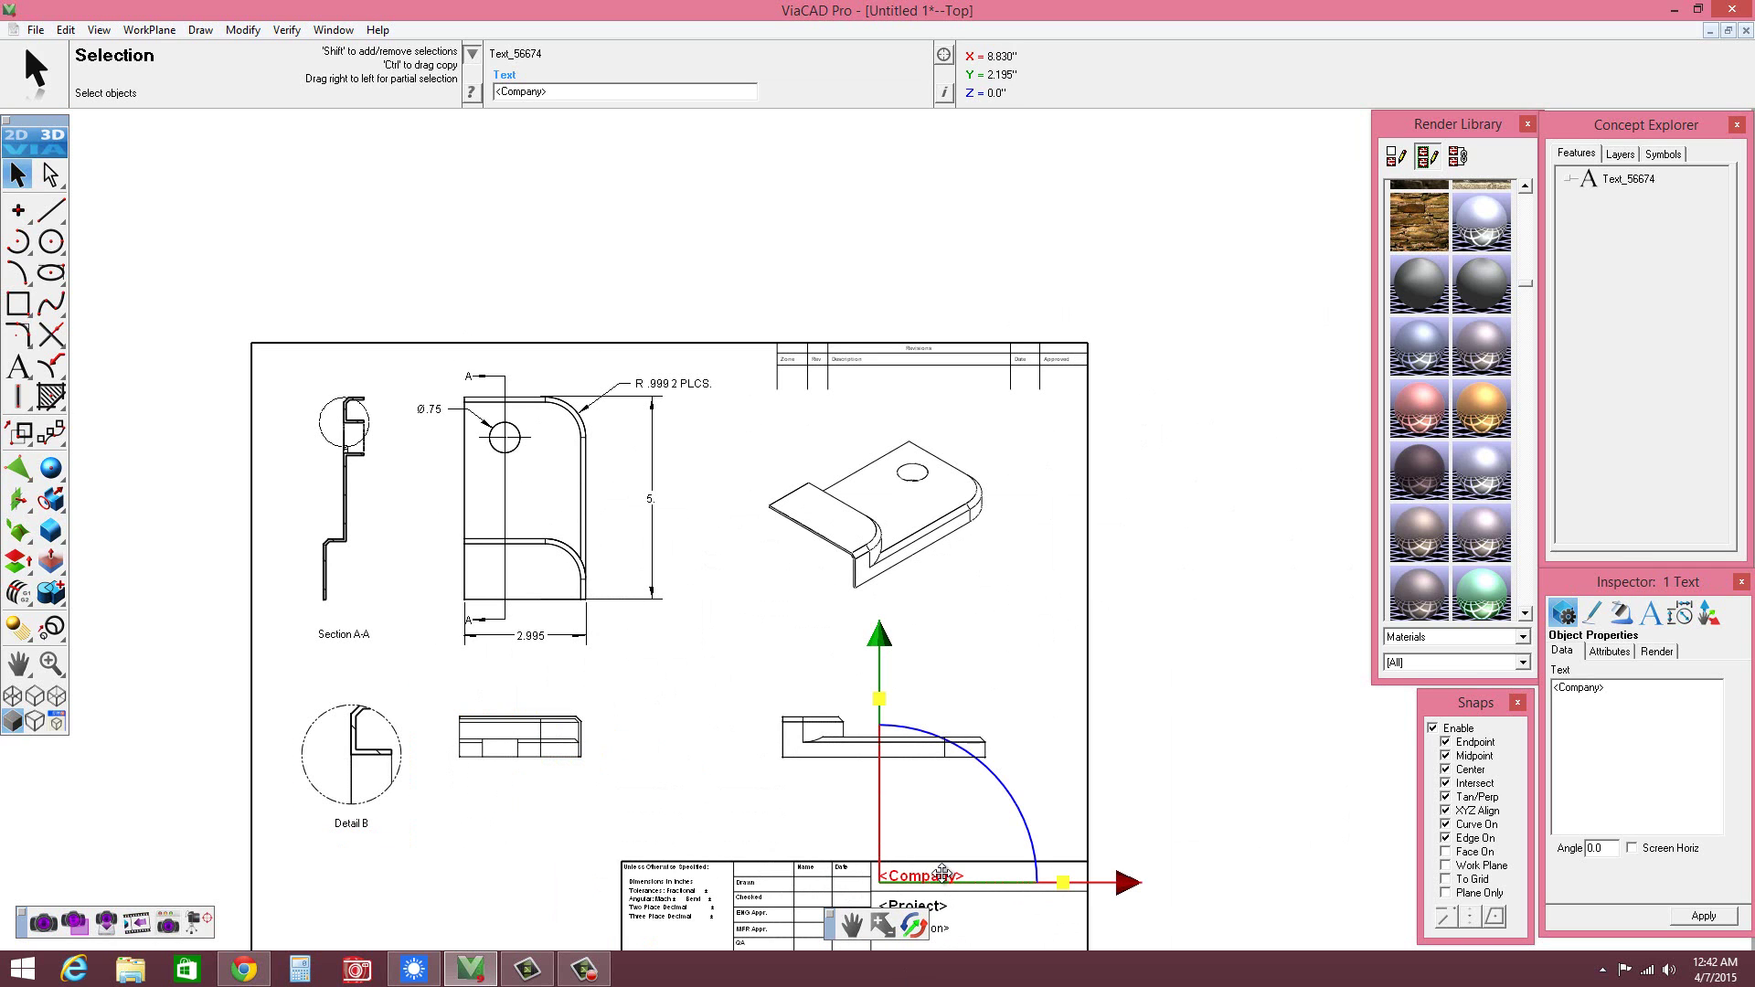
pyautogui.moveTo(1624, 689); pyautogui.dragTo(1551, 692)
pyautogui.write('EX')
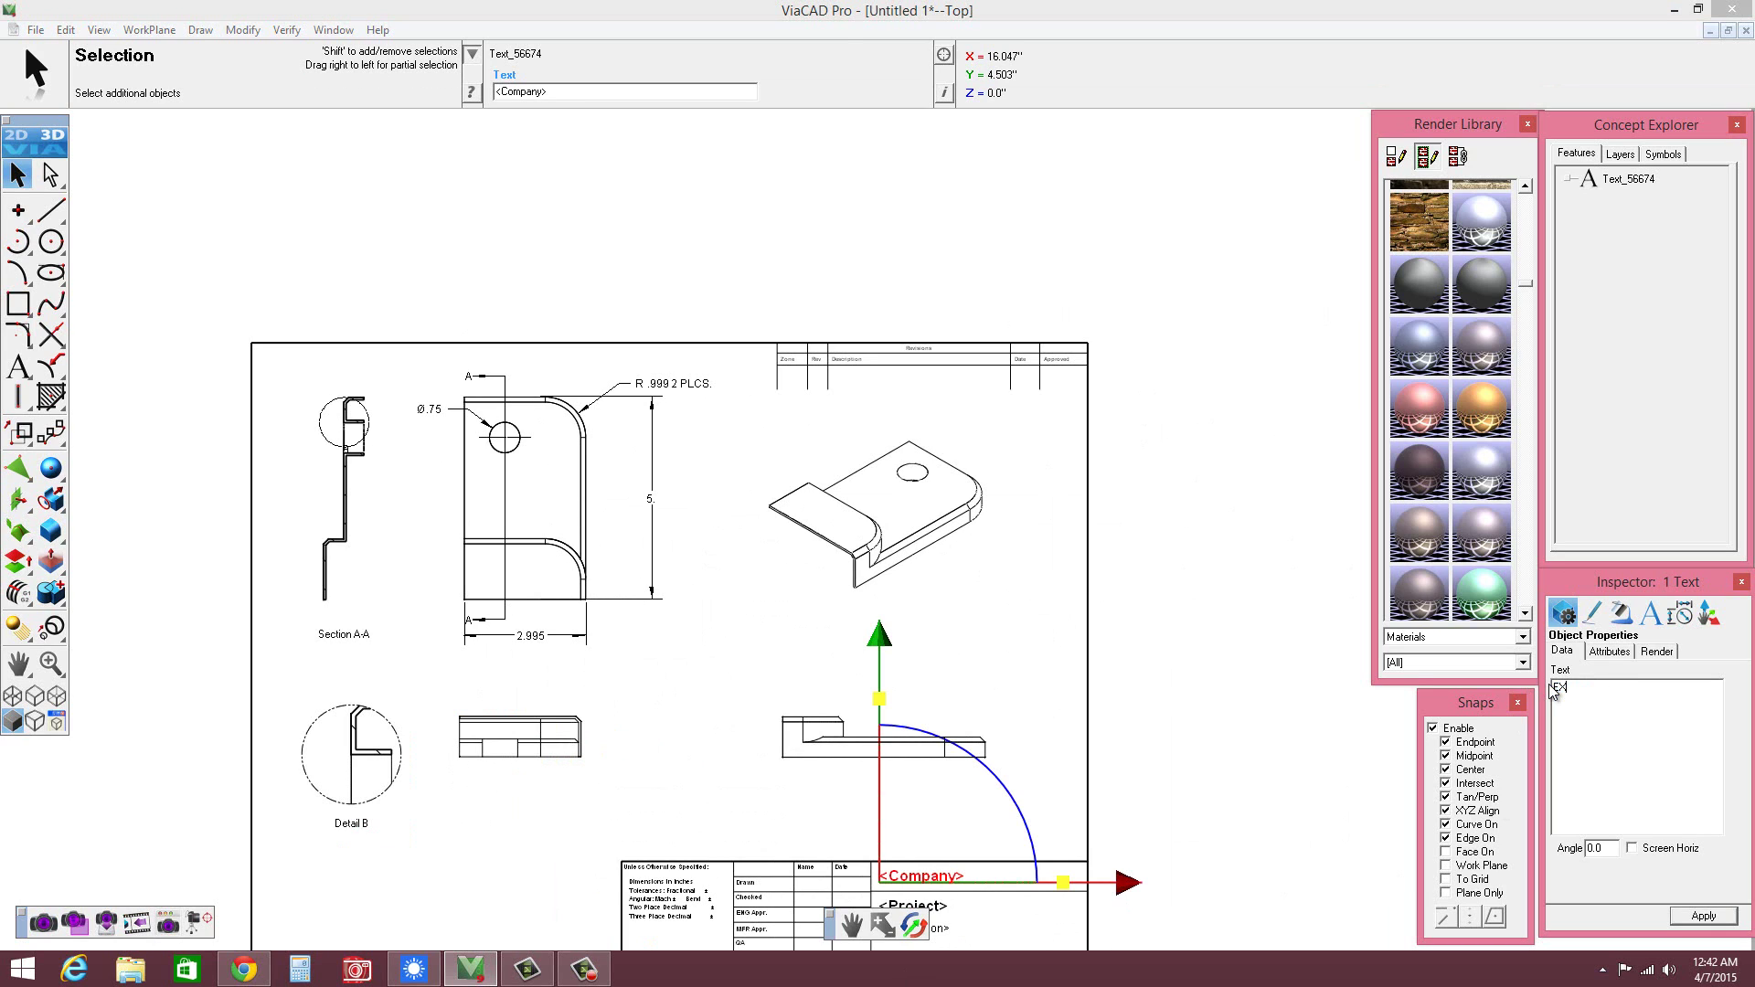
pyautogui.write('ERCISE 1')
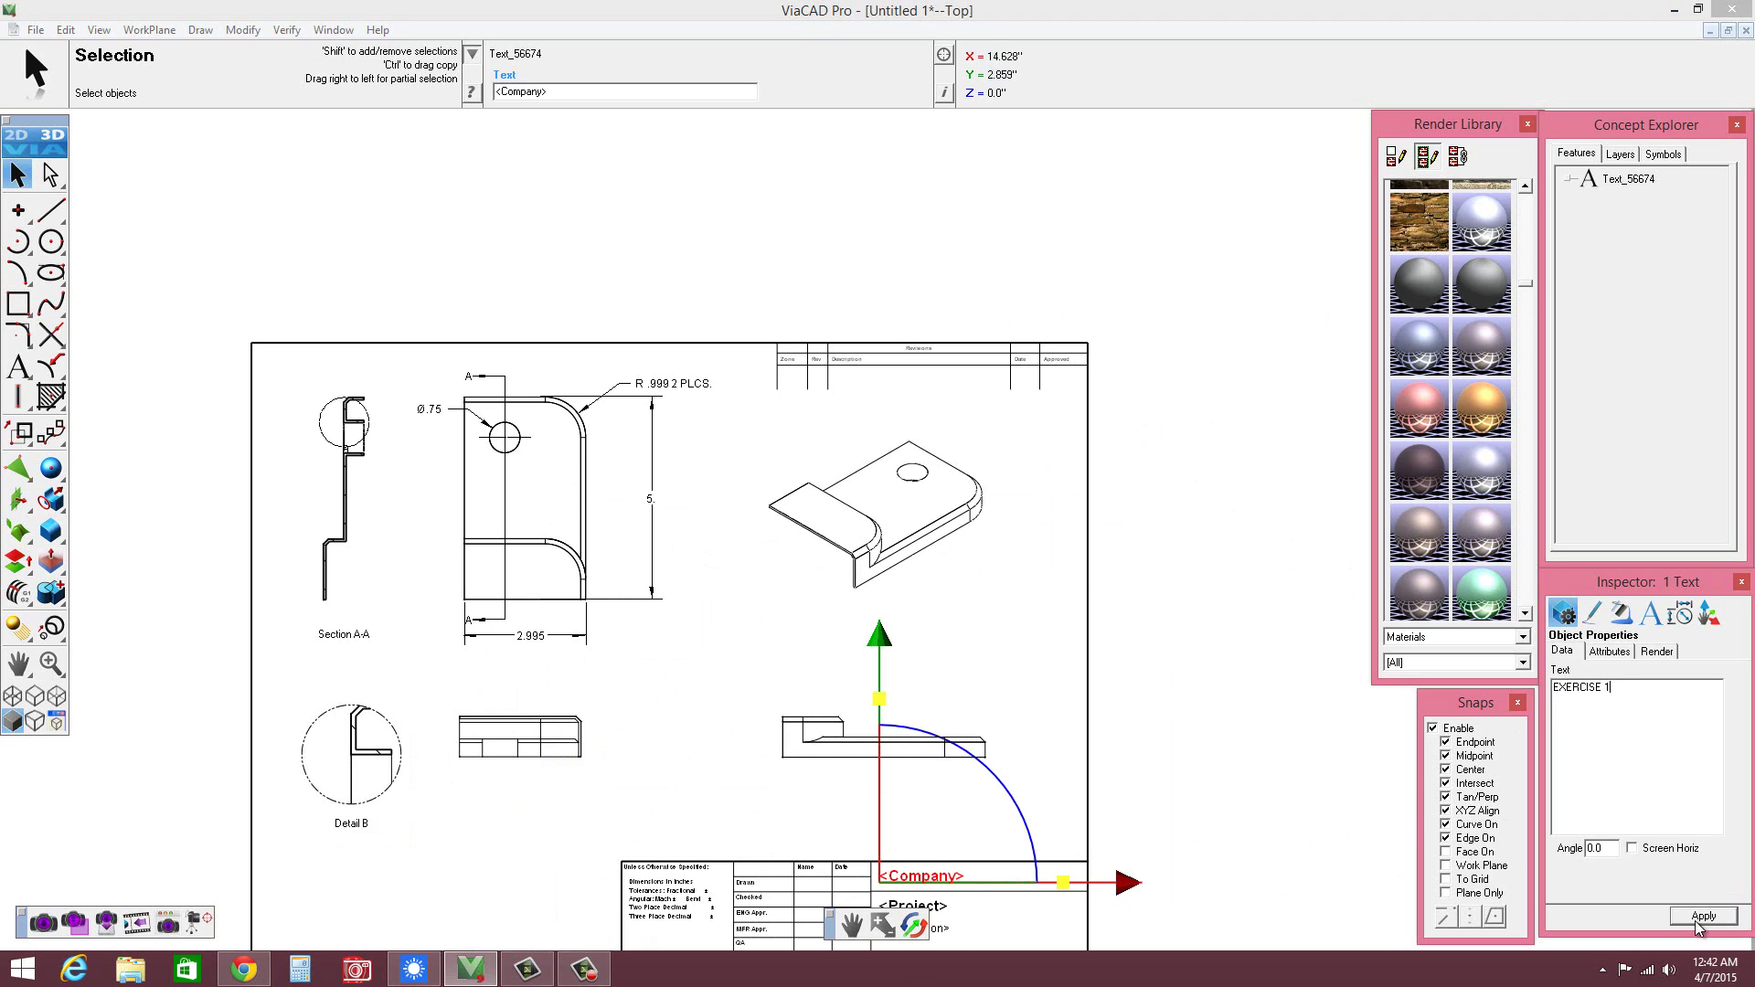
pyautogui.press('shift')
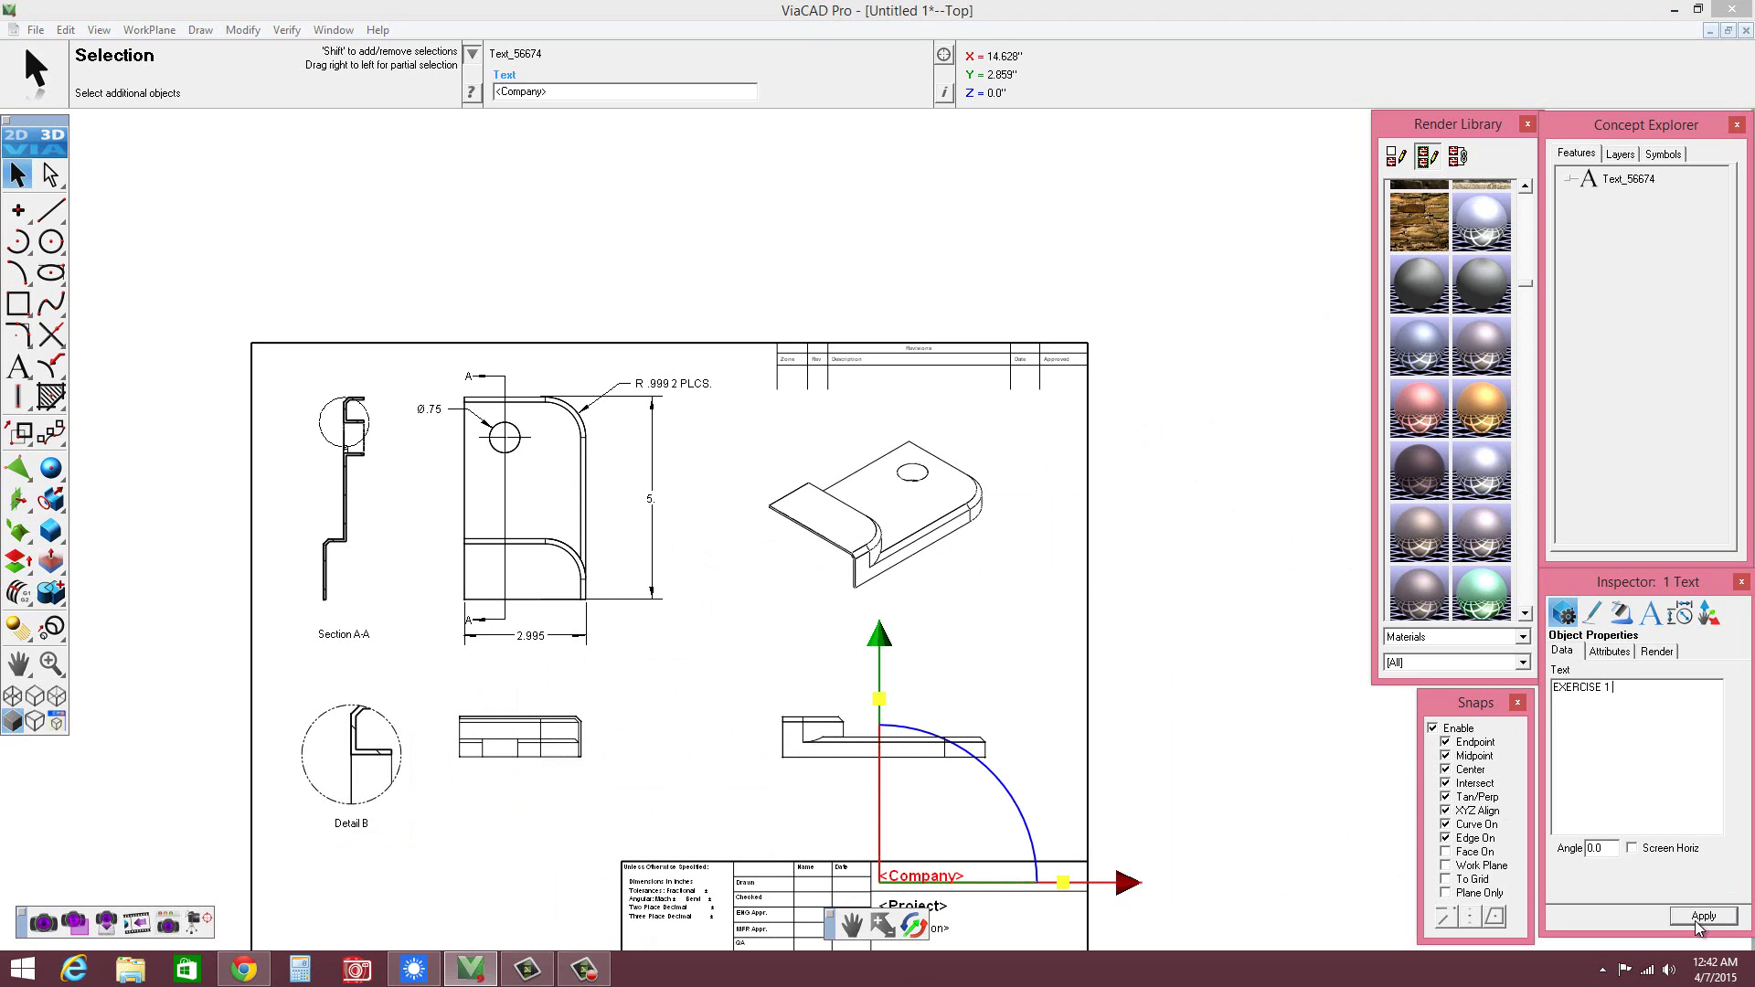
pyautogui.write('VIACAD 9')
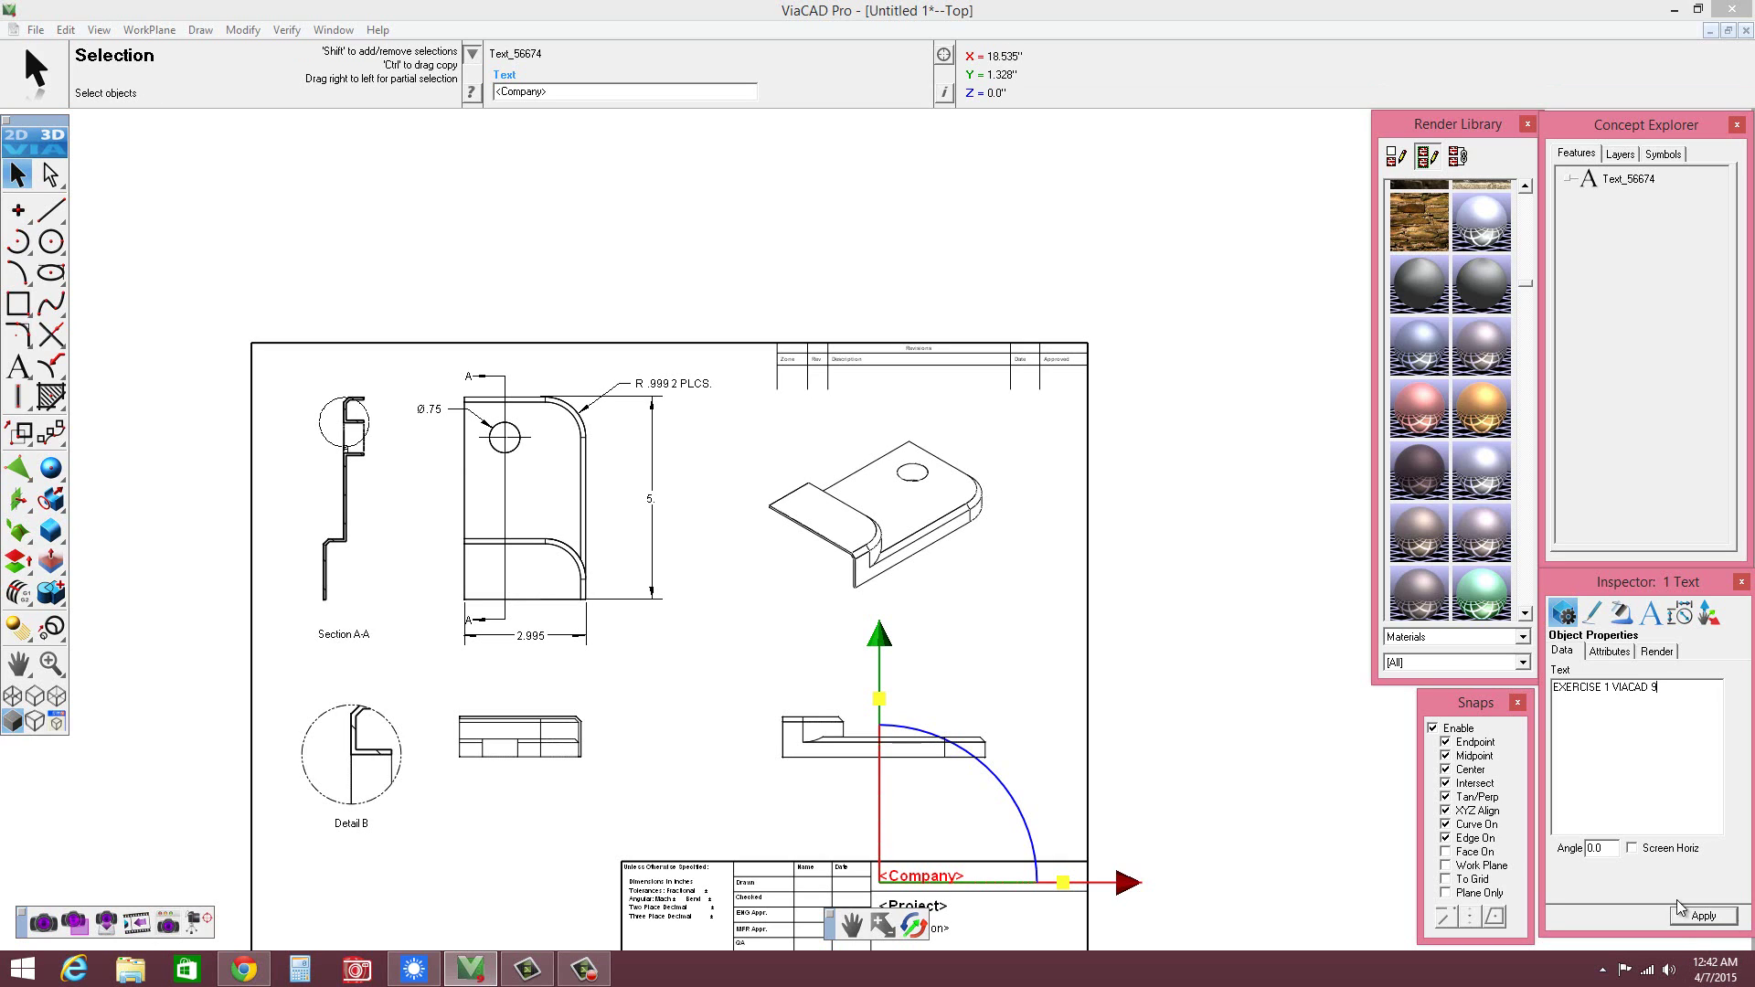
pyautogui.click(1714, 917)
pyautogui.click(1253, 800)
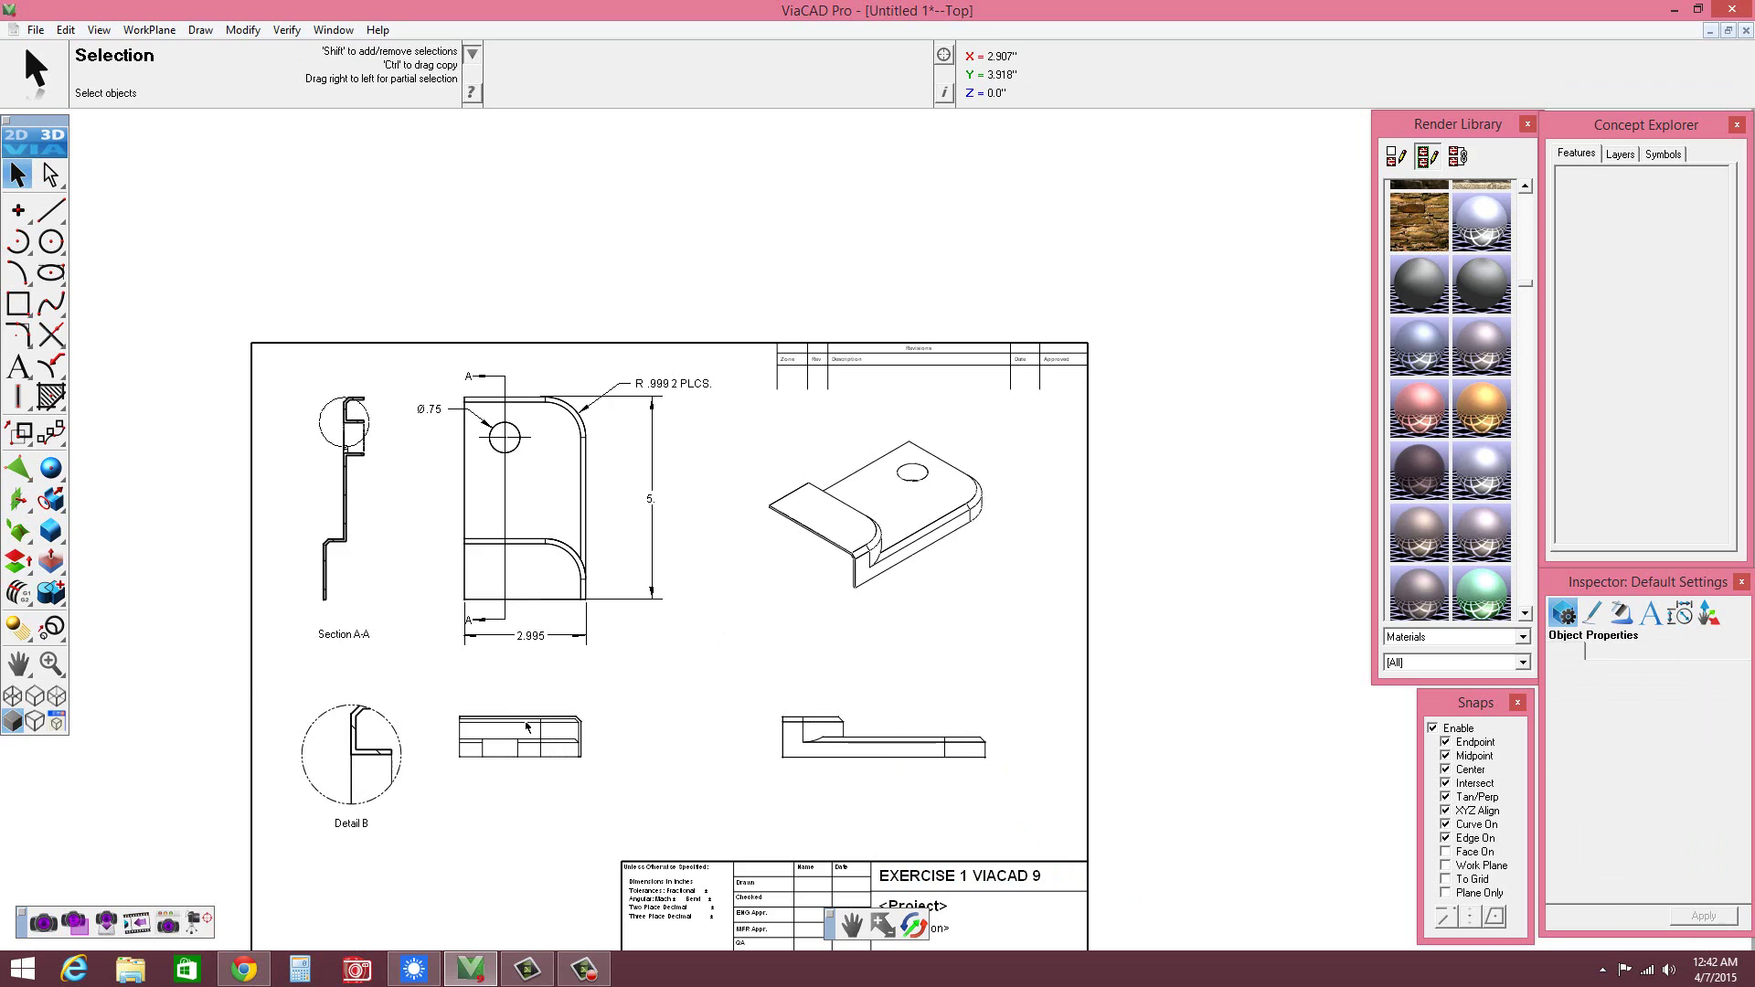
pyautogui.scroll(-2, 607, 666)
pyautogui.scroll(1, 562, 902)
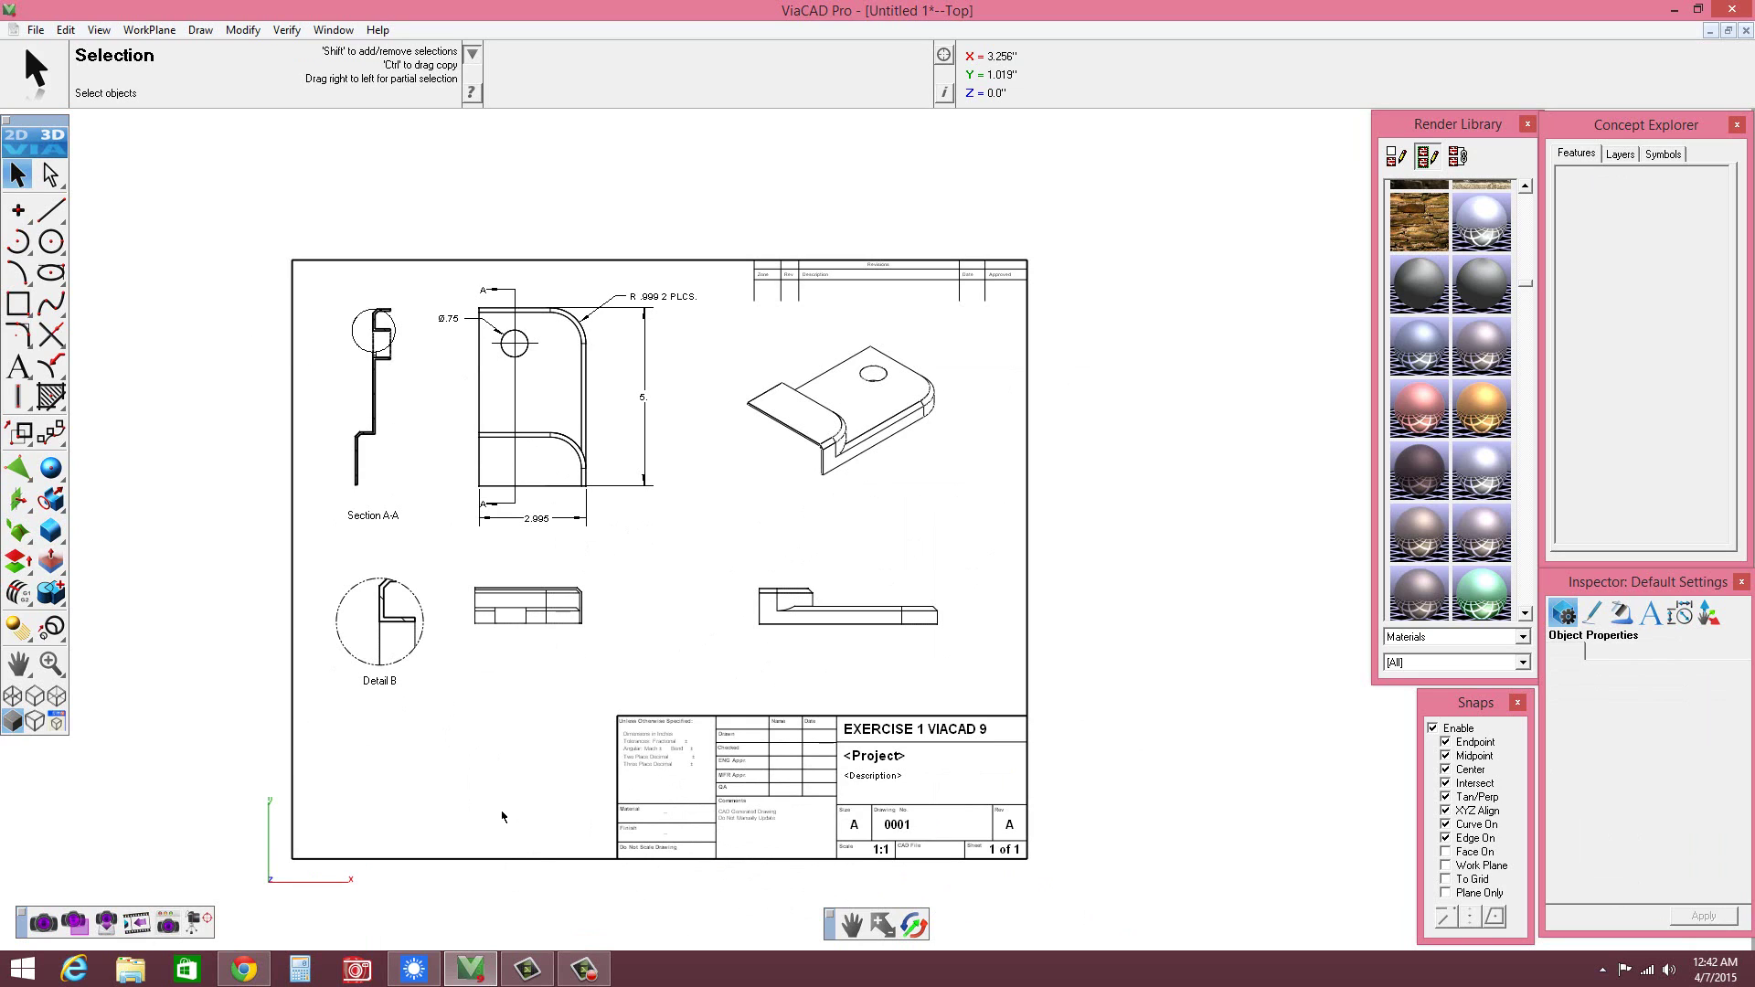
pyautogui.click(583, 969)
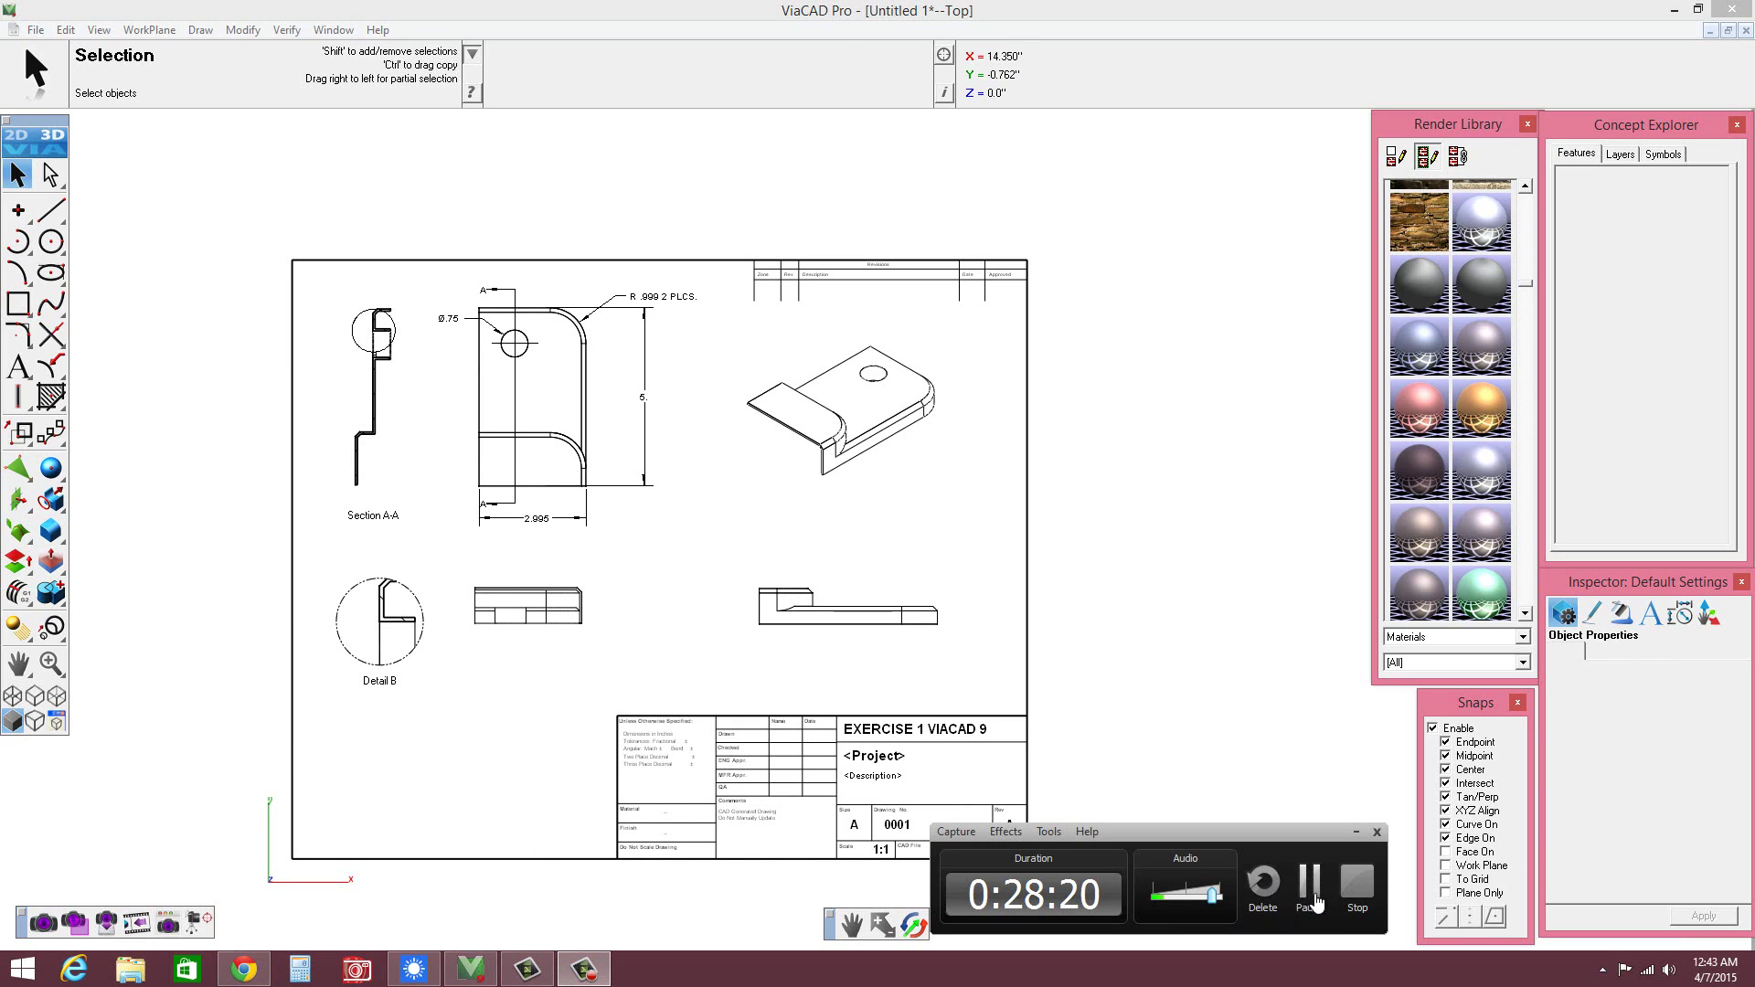